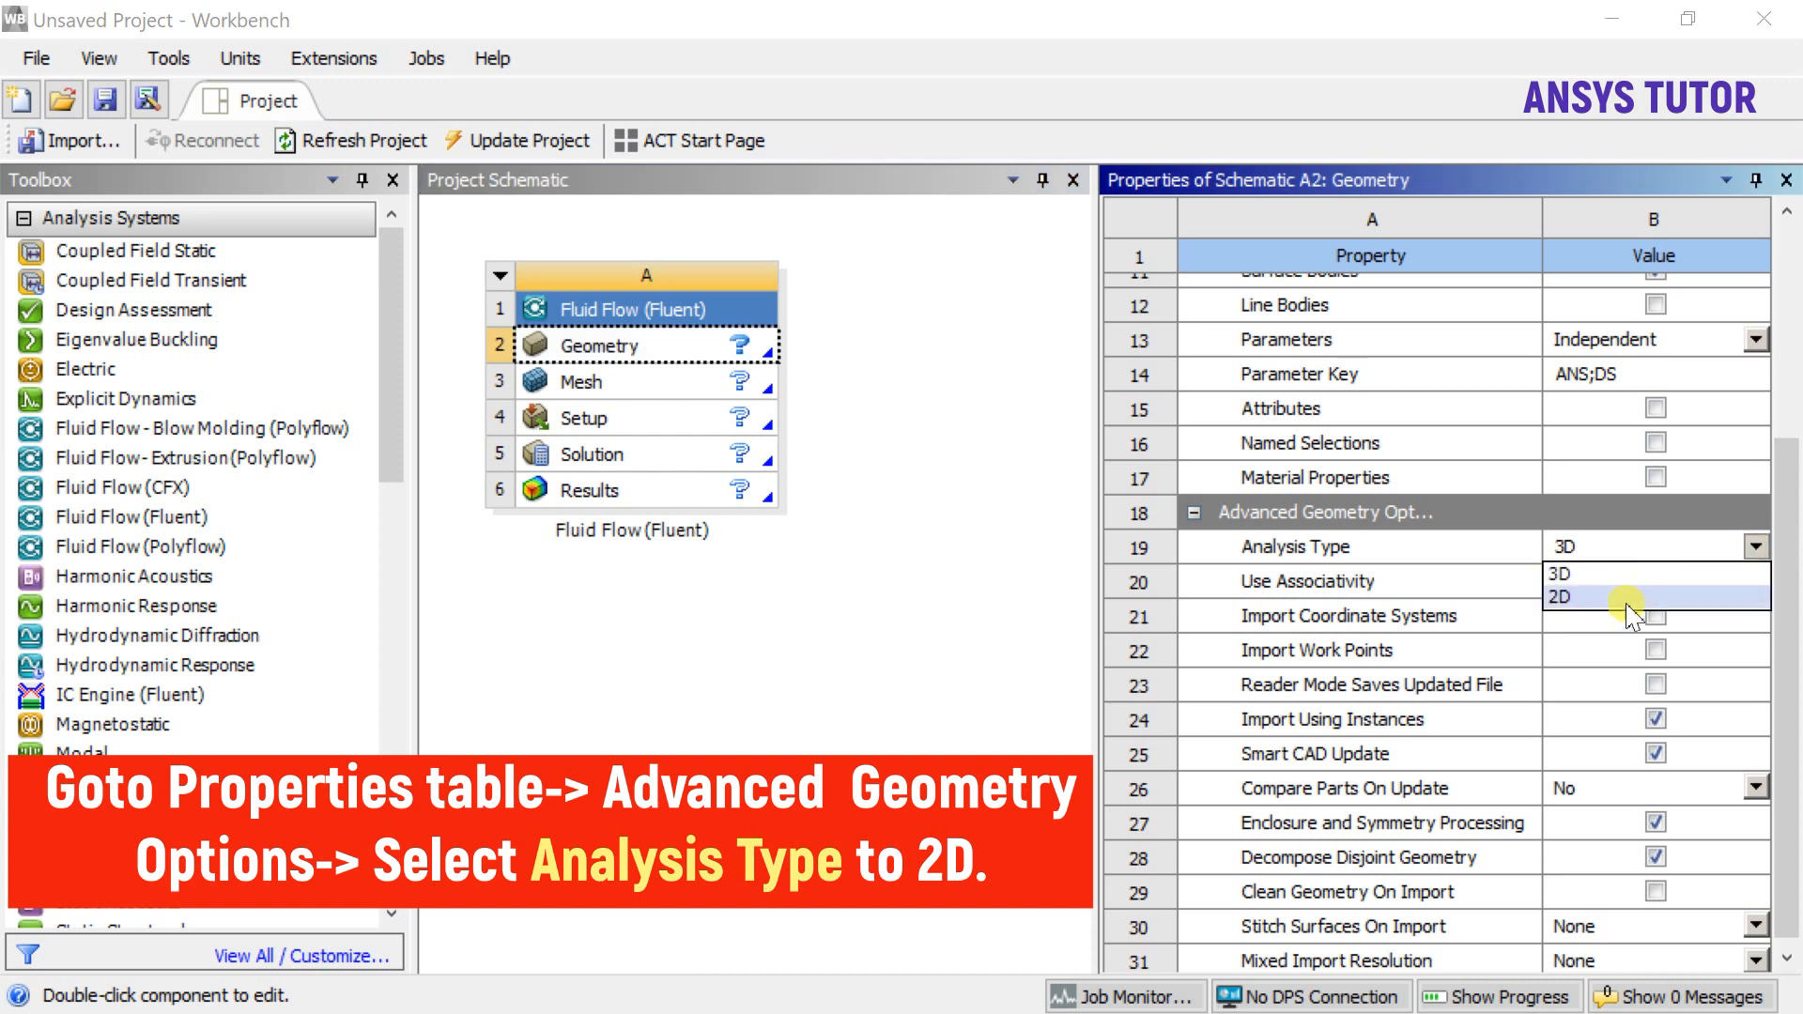
# Set the Analysis Type of the Fluid Flow (Fluent) Geometry cell to 2D.
pyautogui.click(1600, 597)
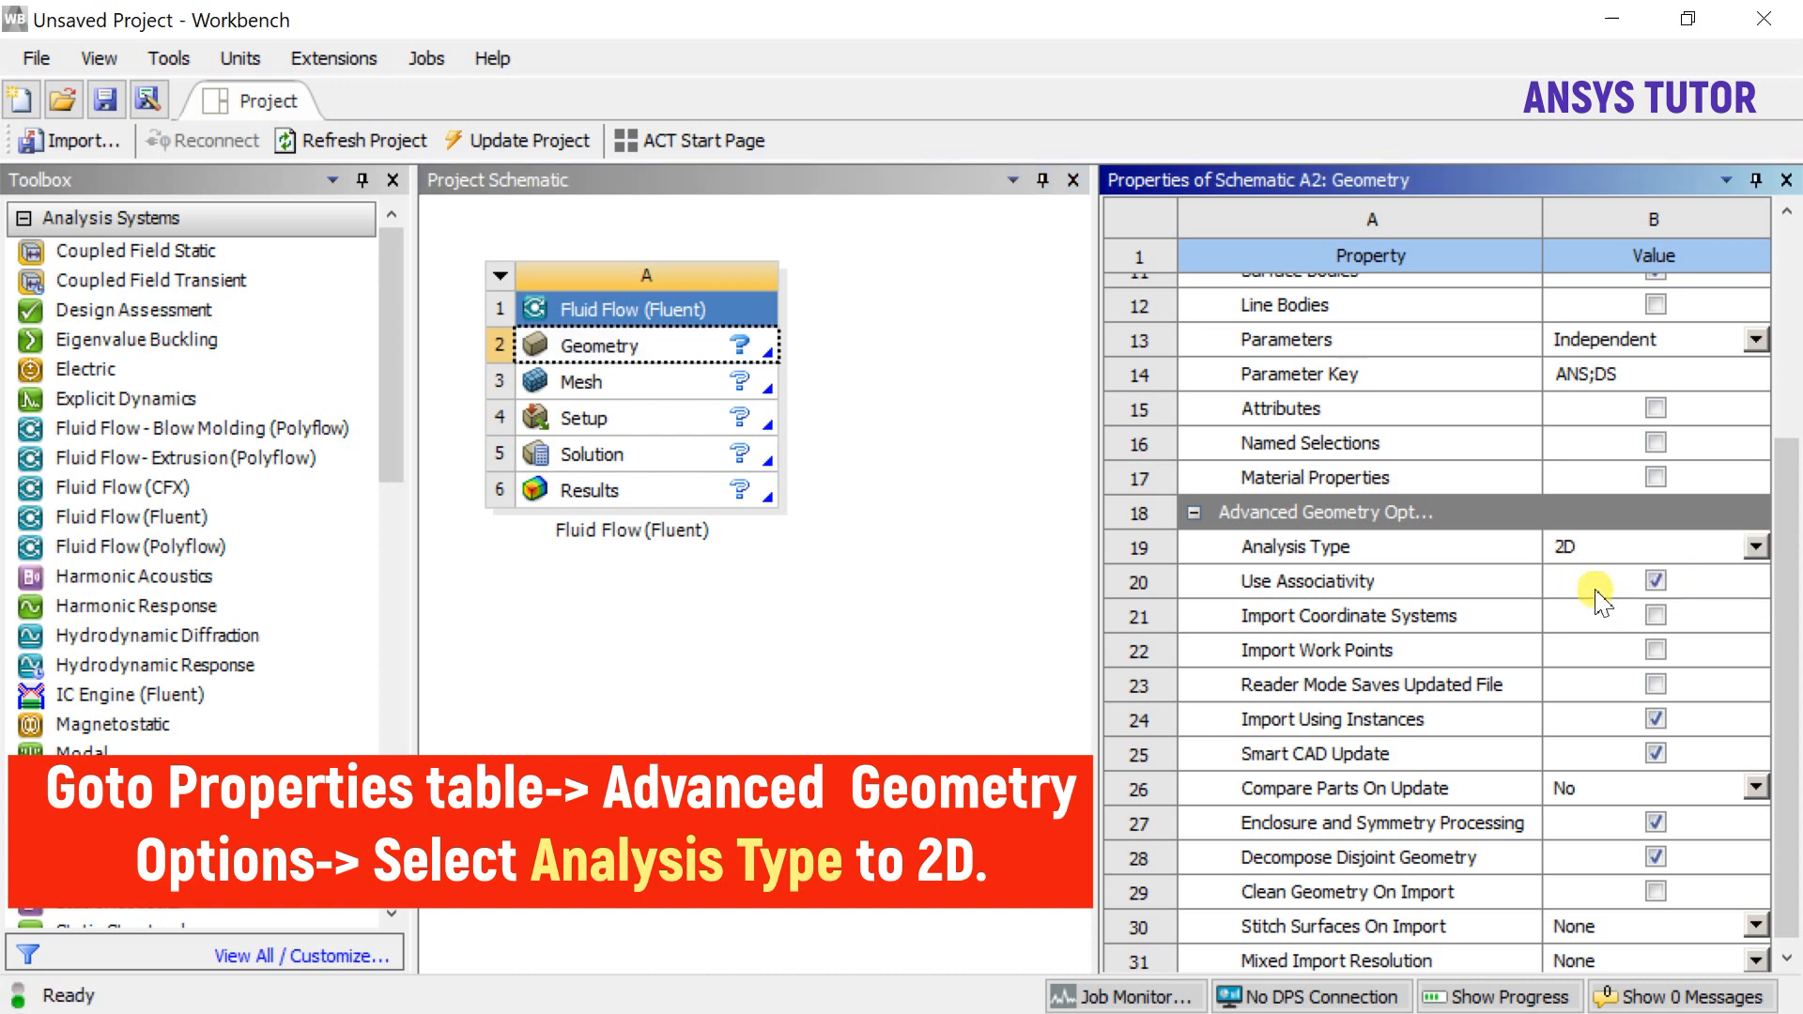
pyautogui.click(1265, 557)
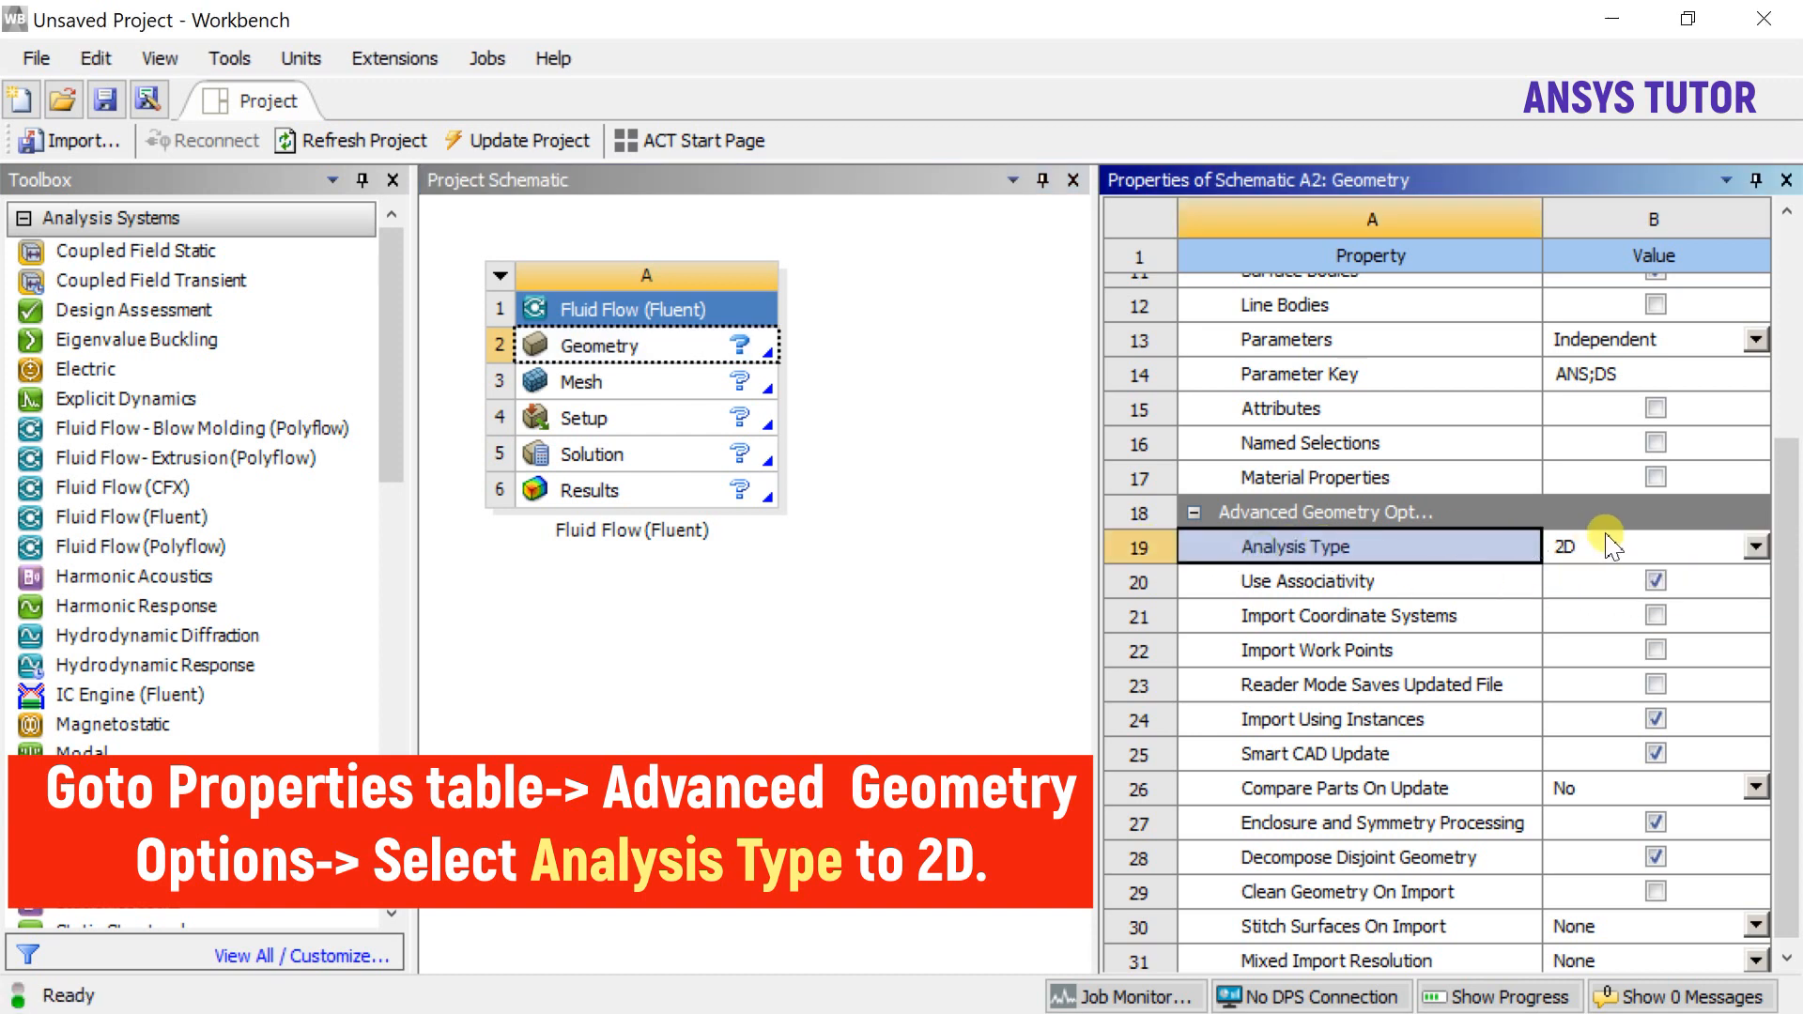
pyautogui.click(930, 546)
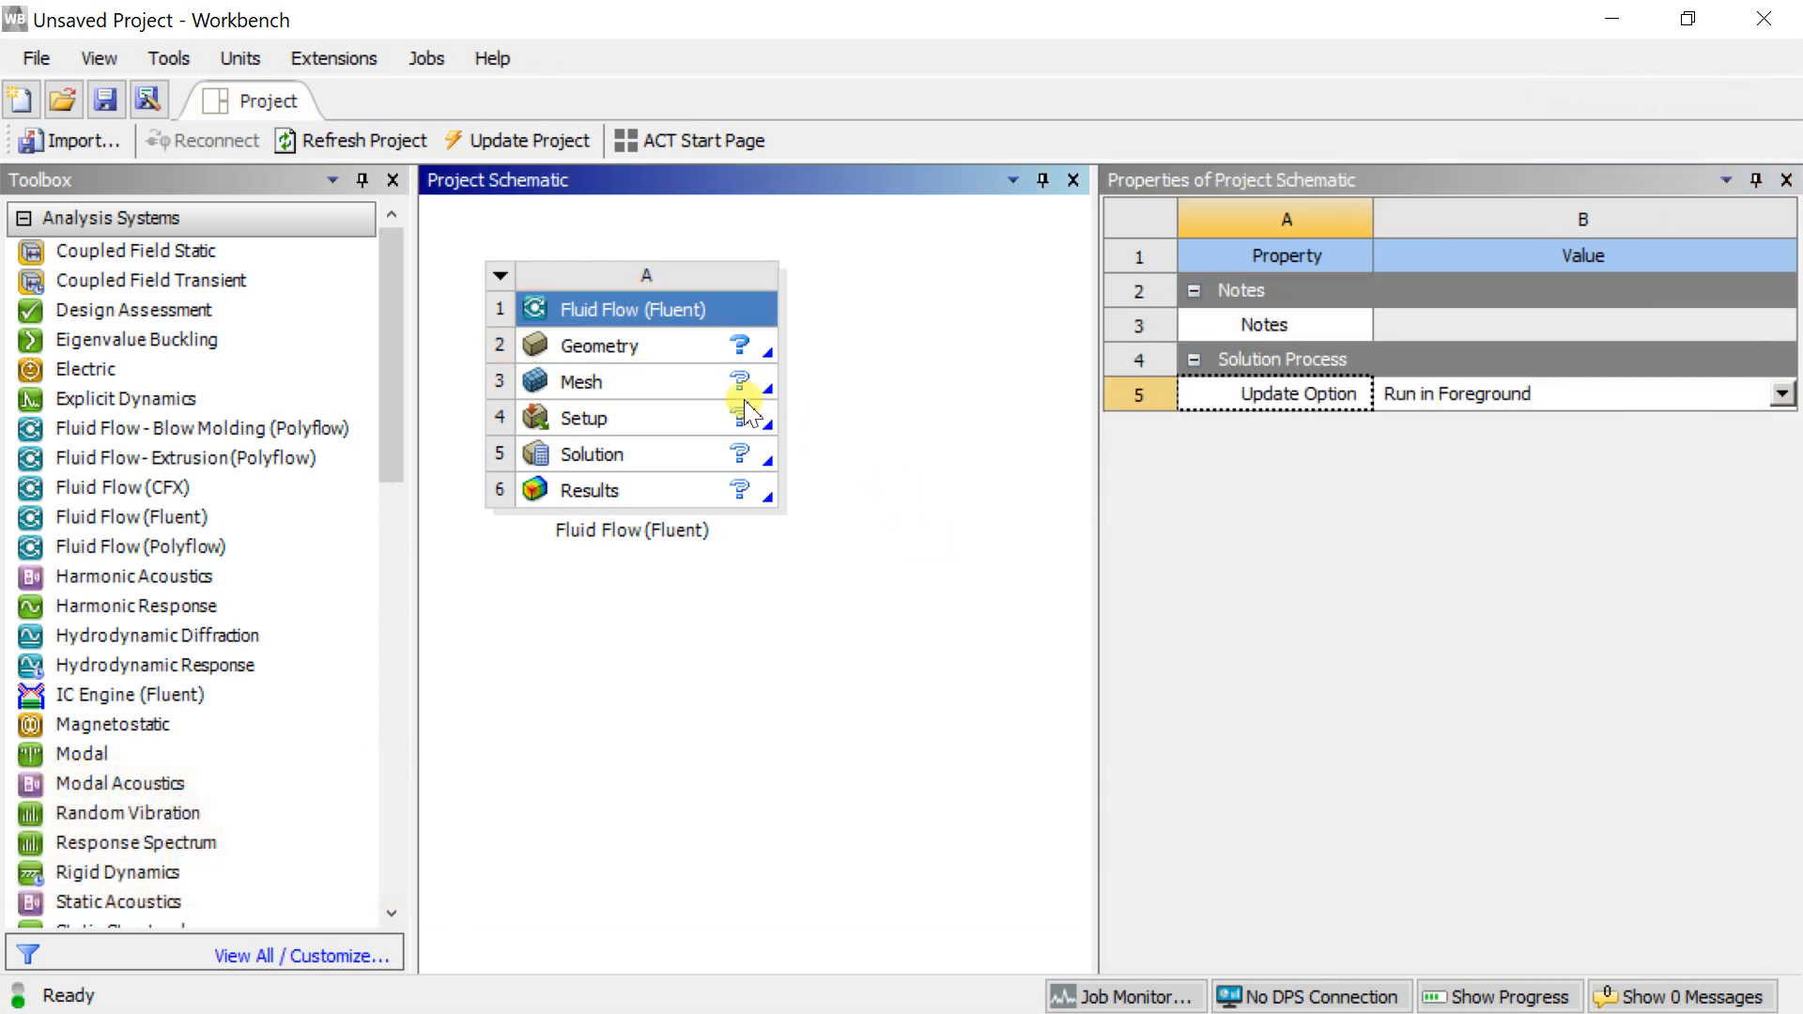
# Create a new DesignModeler geometry for the Fluid Flow (Fluent) system and set its length unit to millimeter.
pyautogui.click(692, 361)
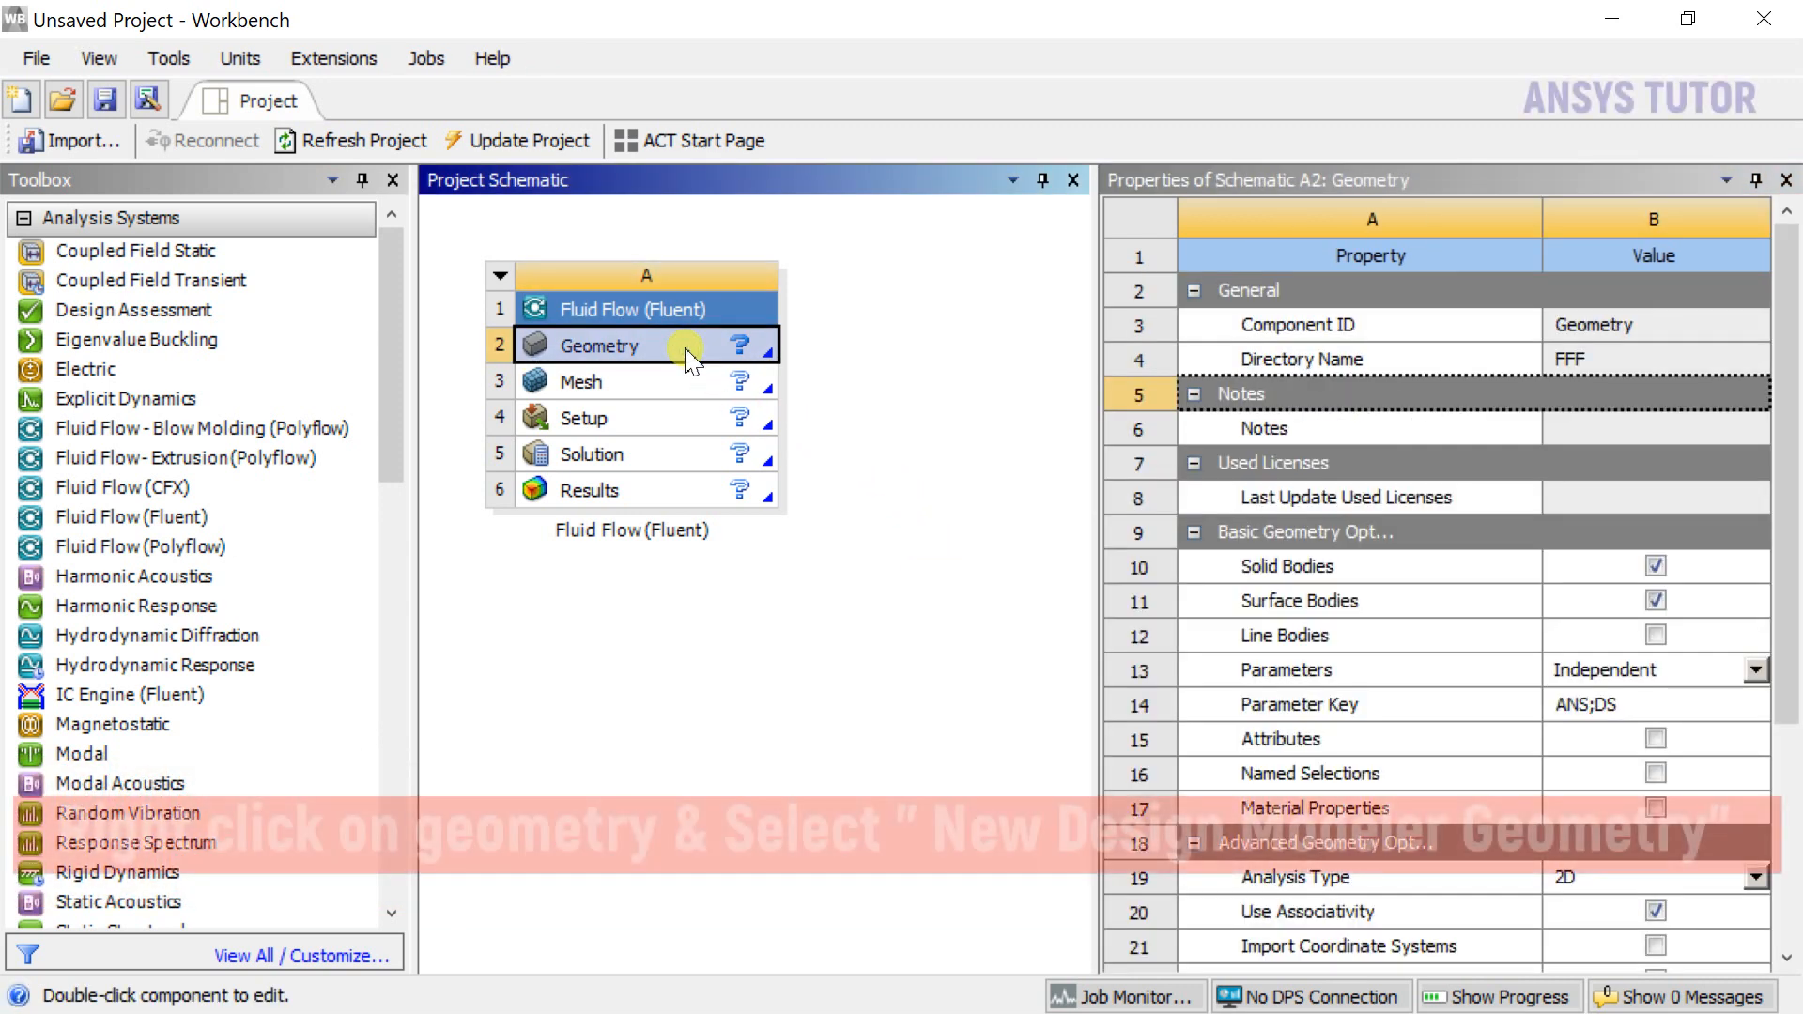
pyautogui.rightClick(686, 351)
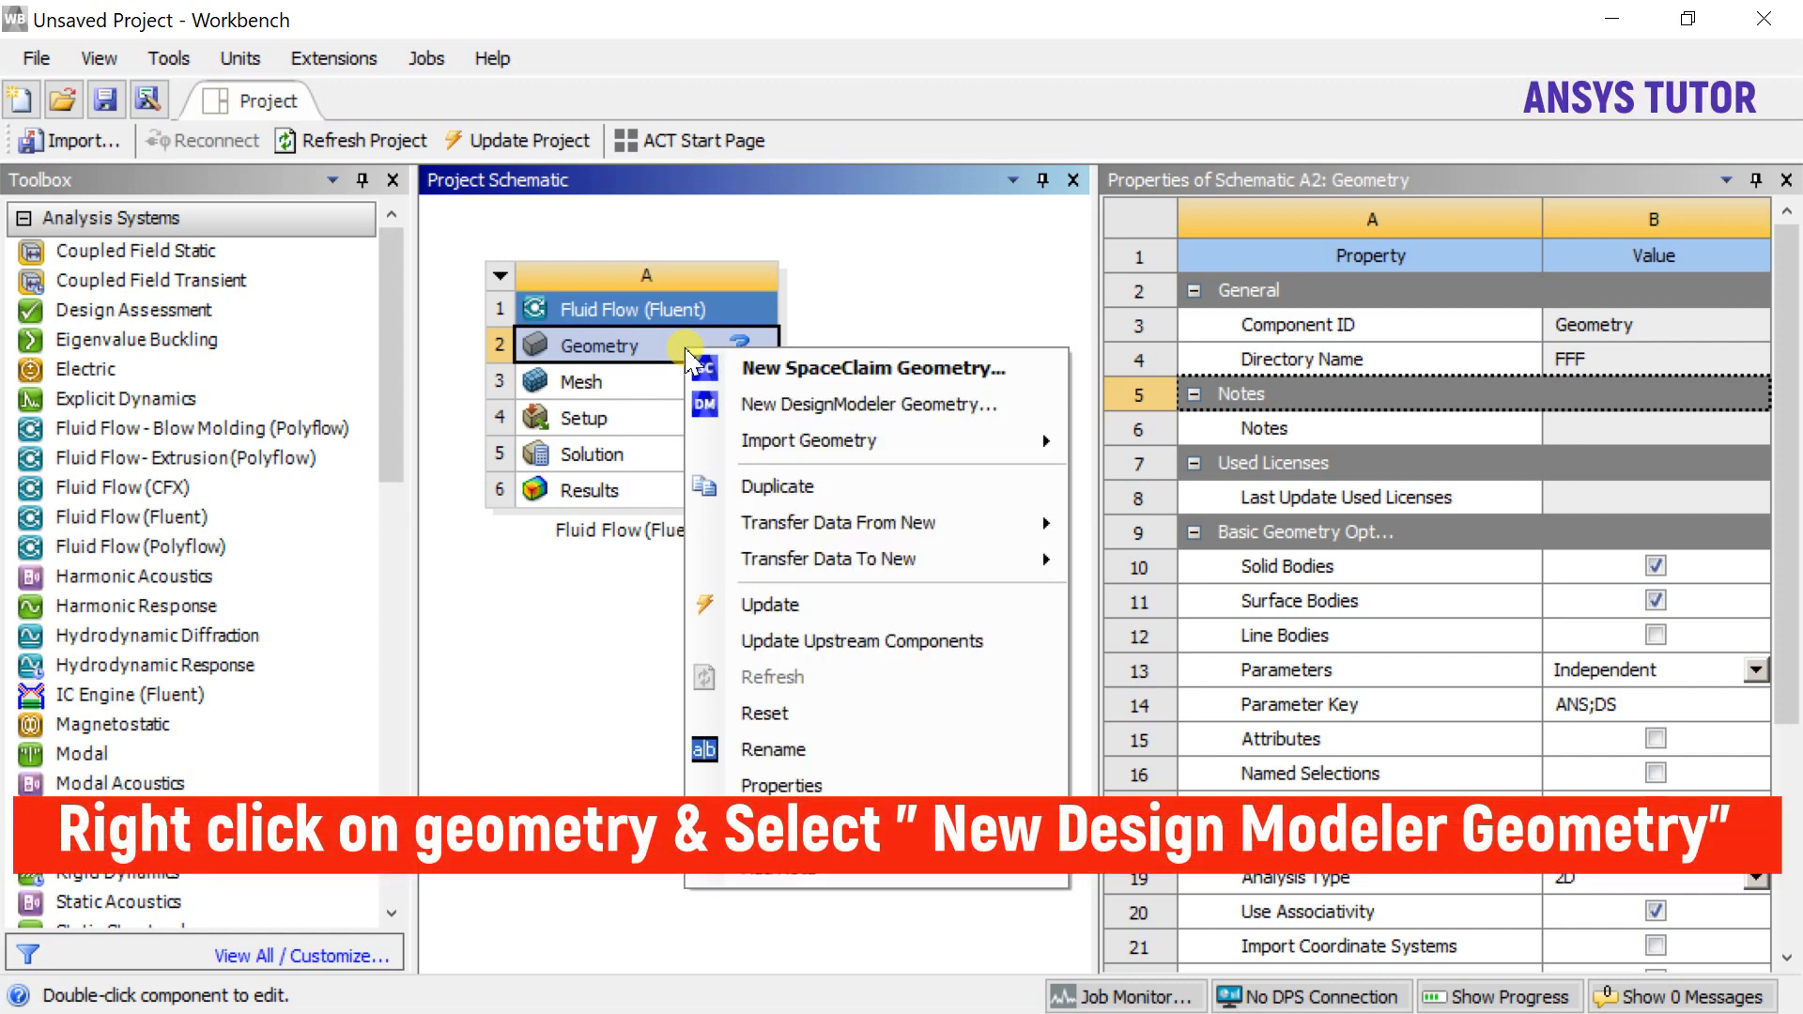
pyautogui.click(838, 406)
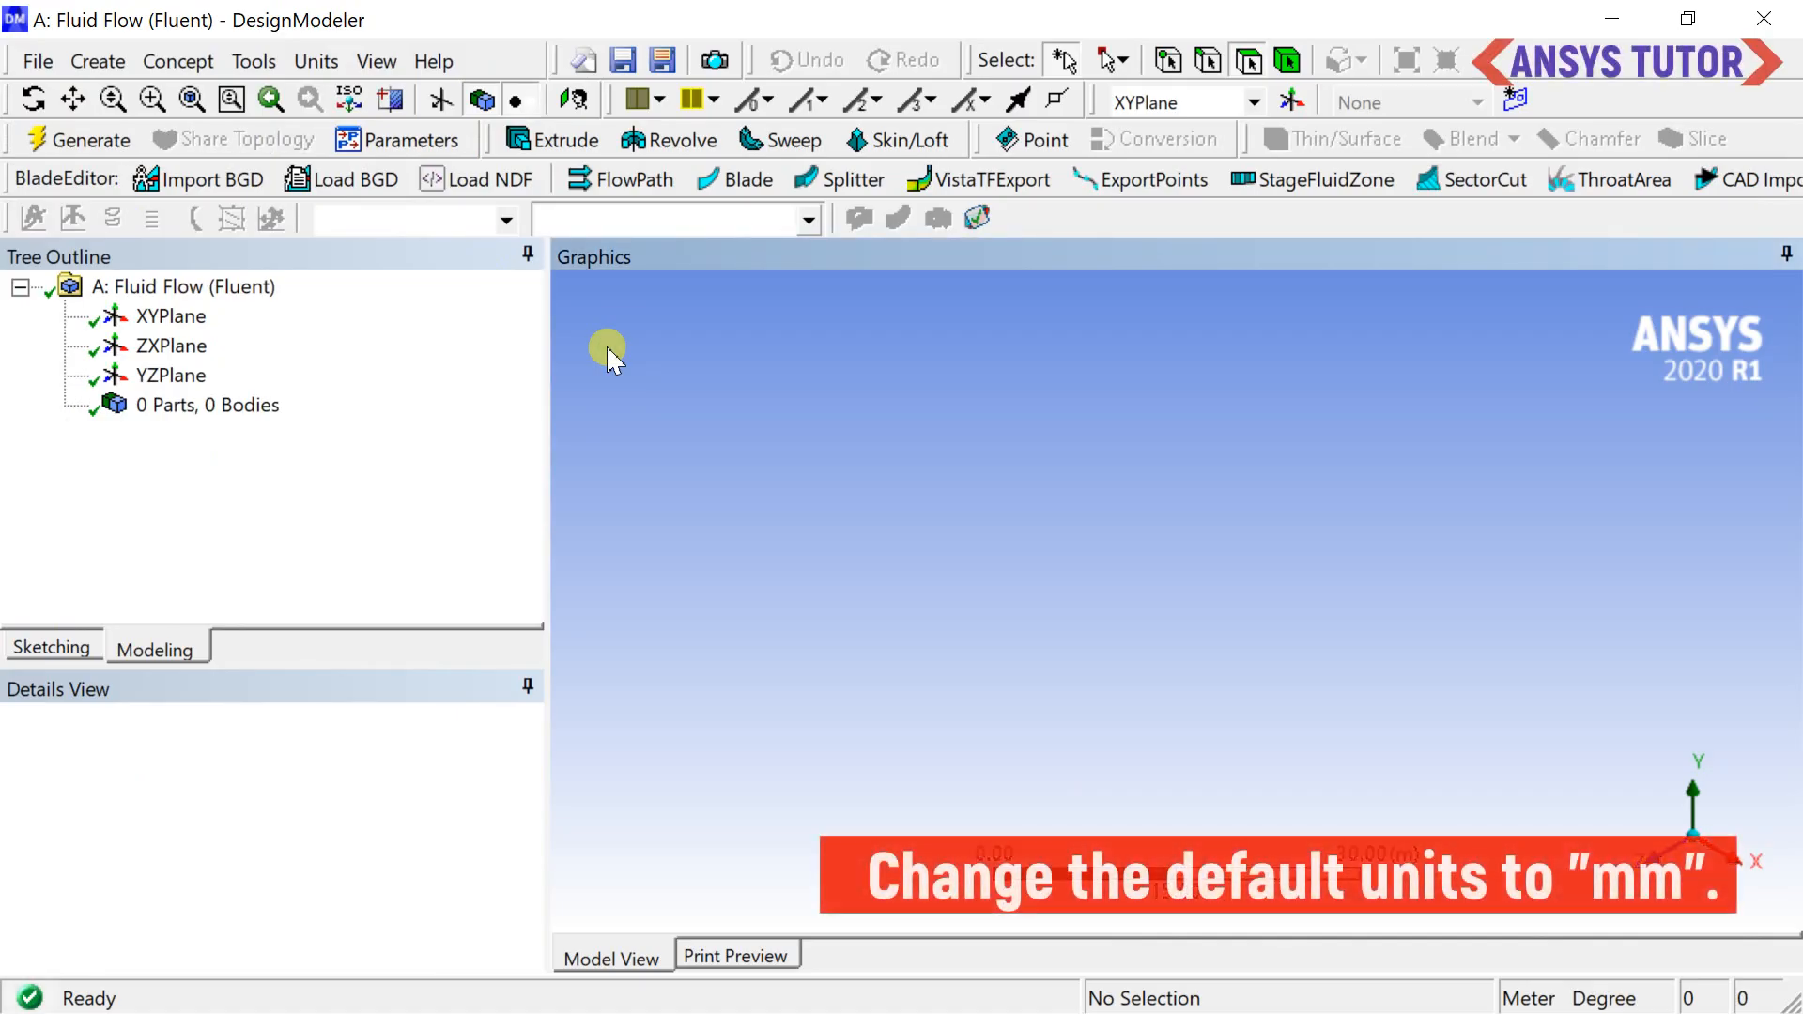
pyautogui.click(312, 64)
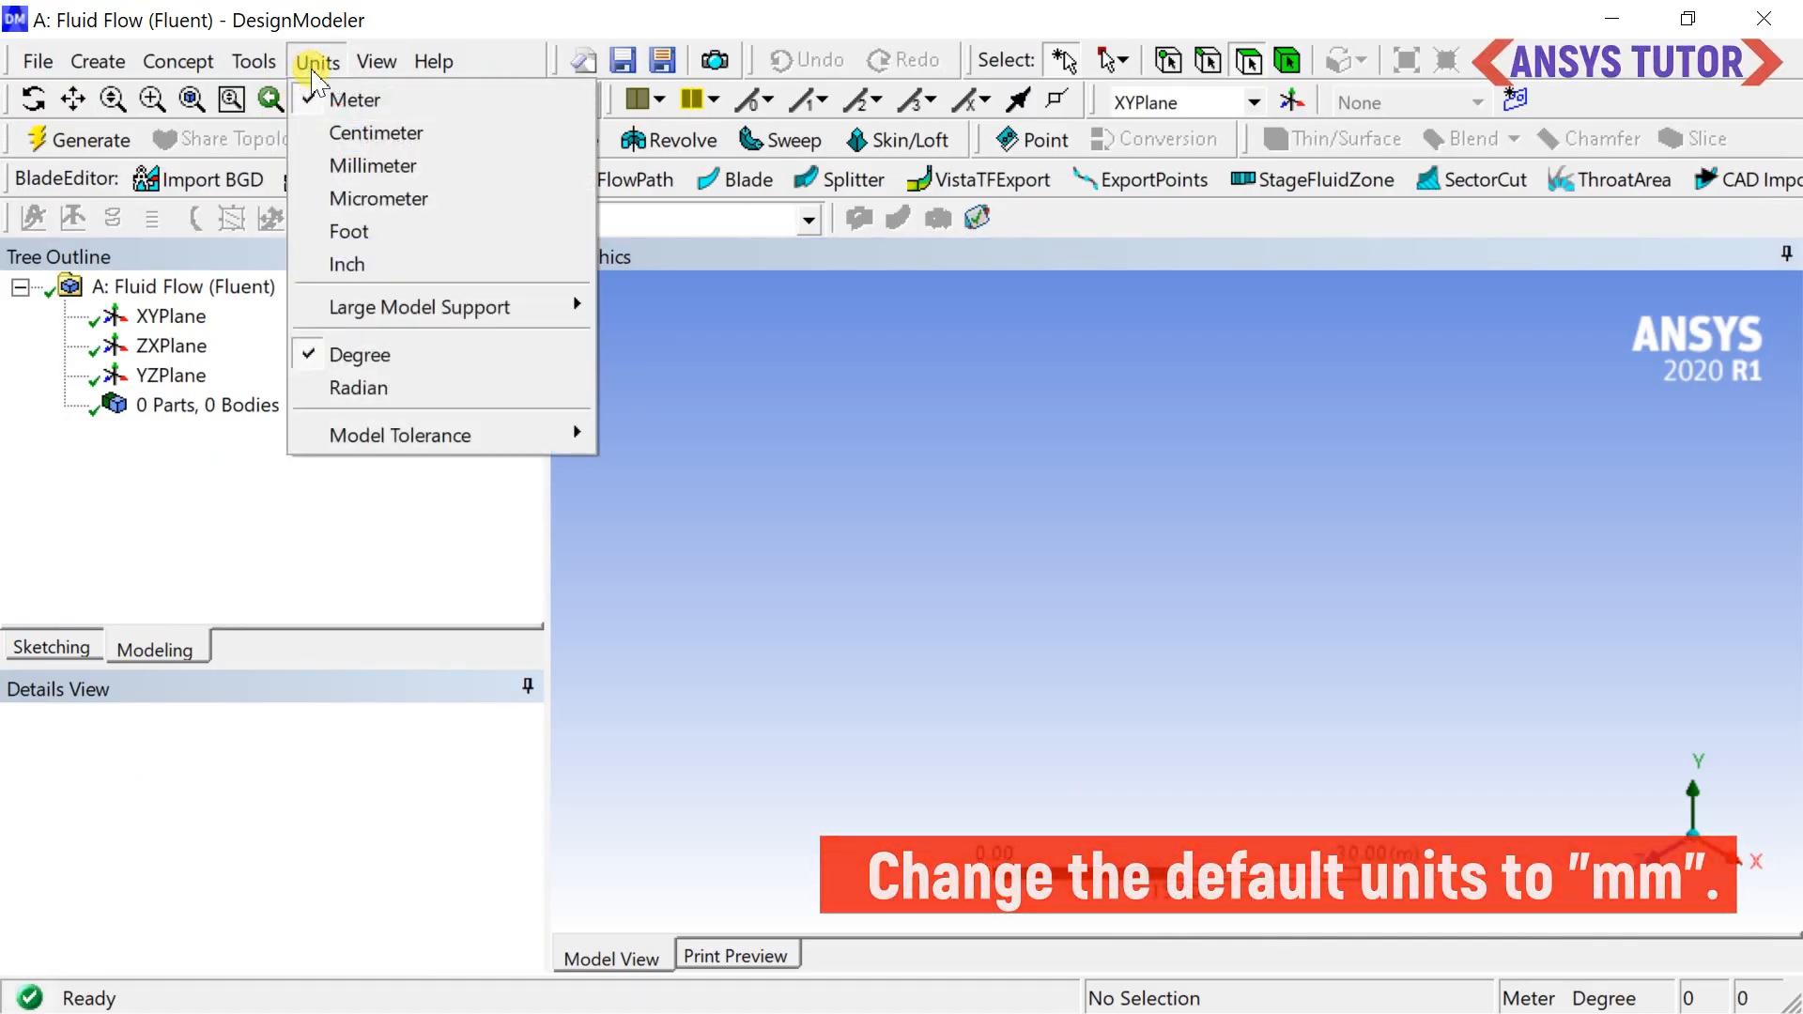
pyautogui.click(340, 168)
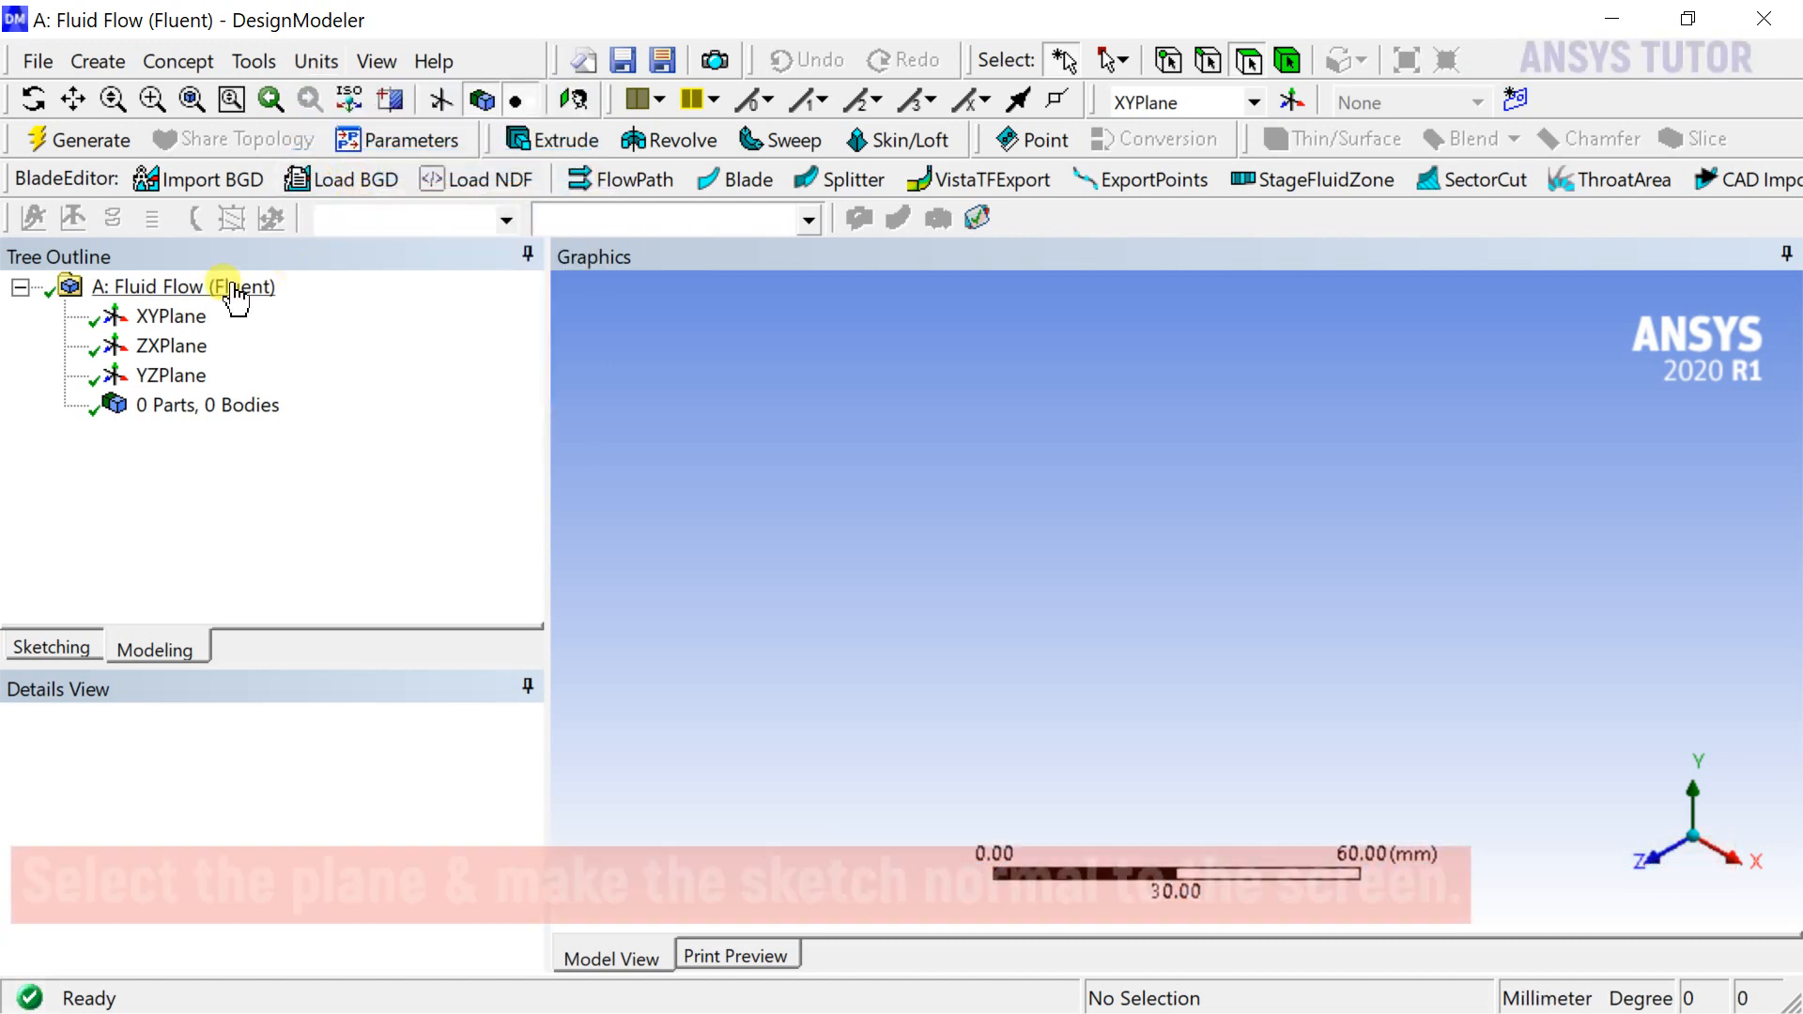
# Sketch a rectangle about 68 mm by 12 mm on the XYPlane, starting at the origin and extending along positive X and Y.
pyautogui.click(159, 316)
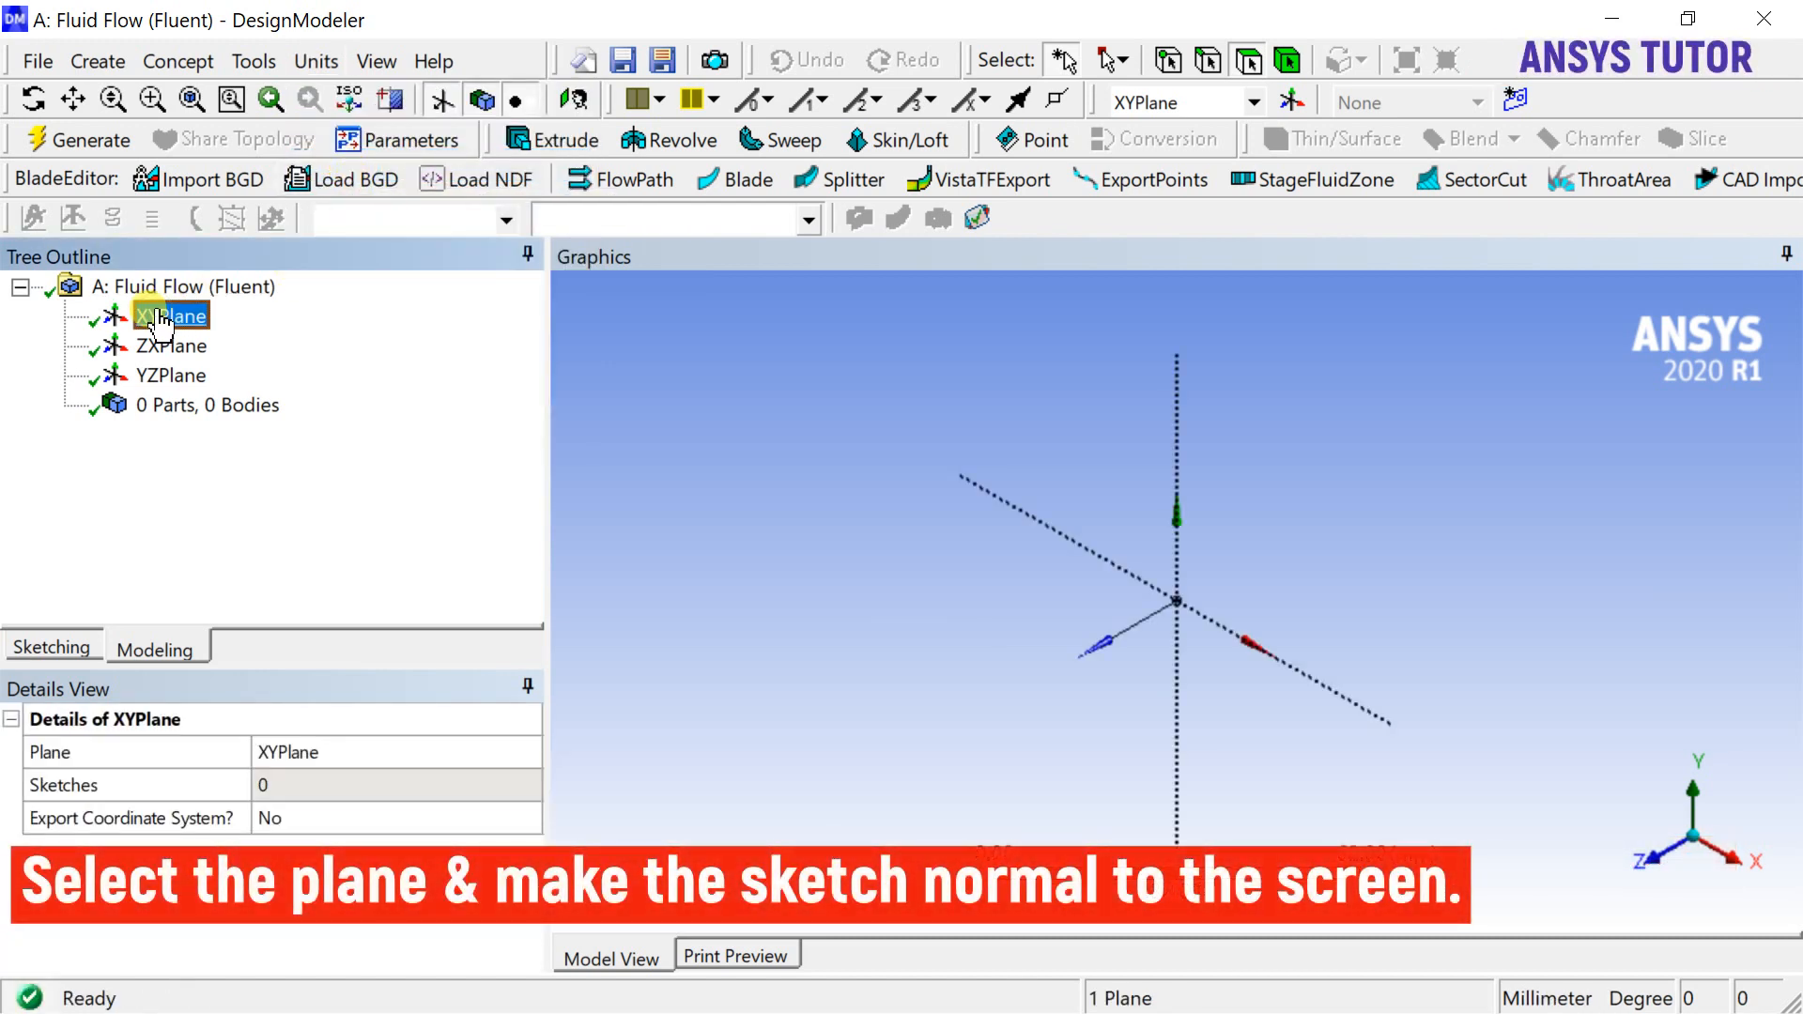
pyautogui.click(1653, 873)
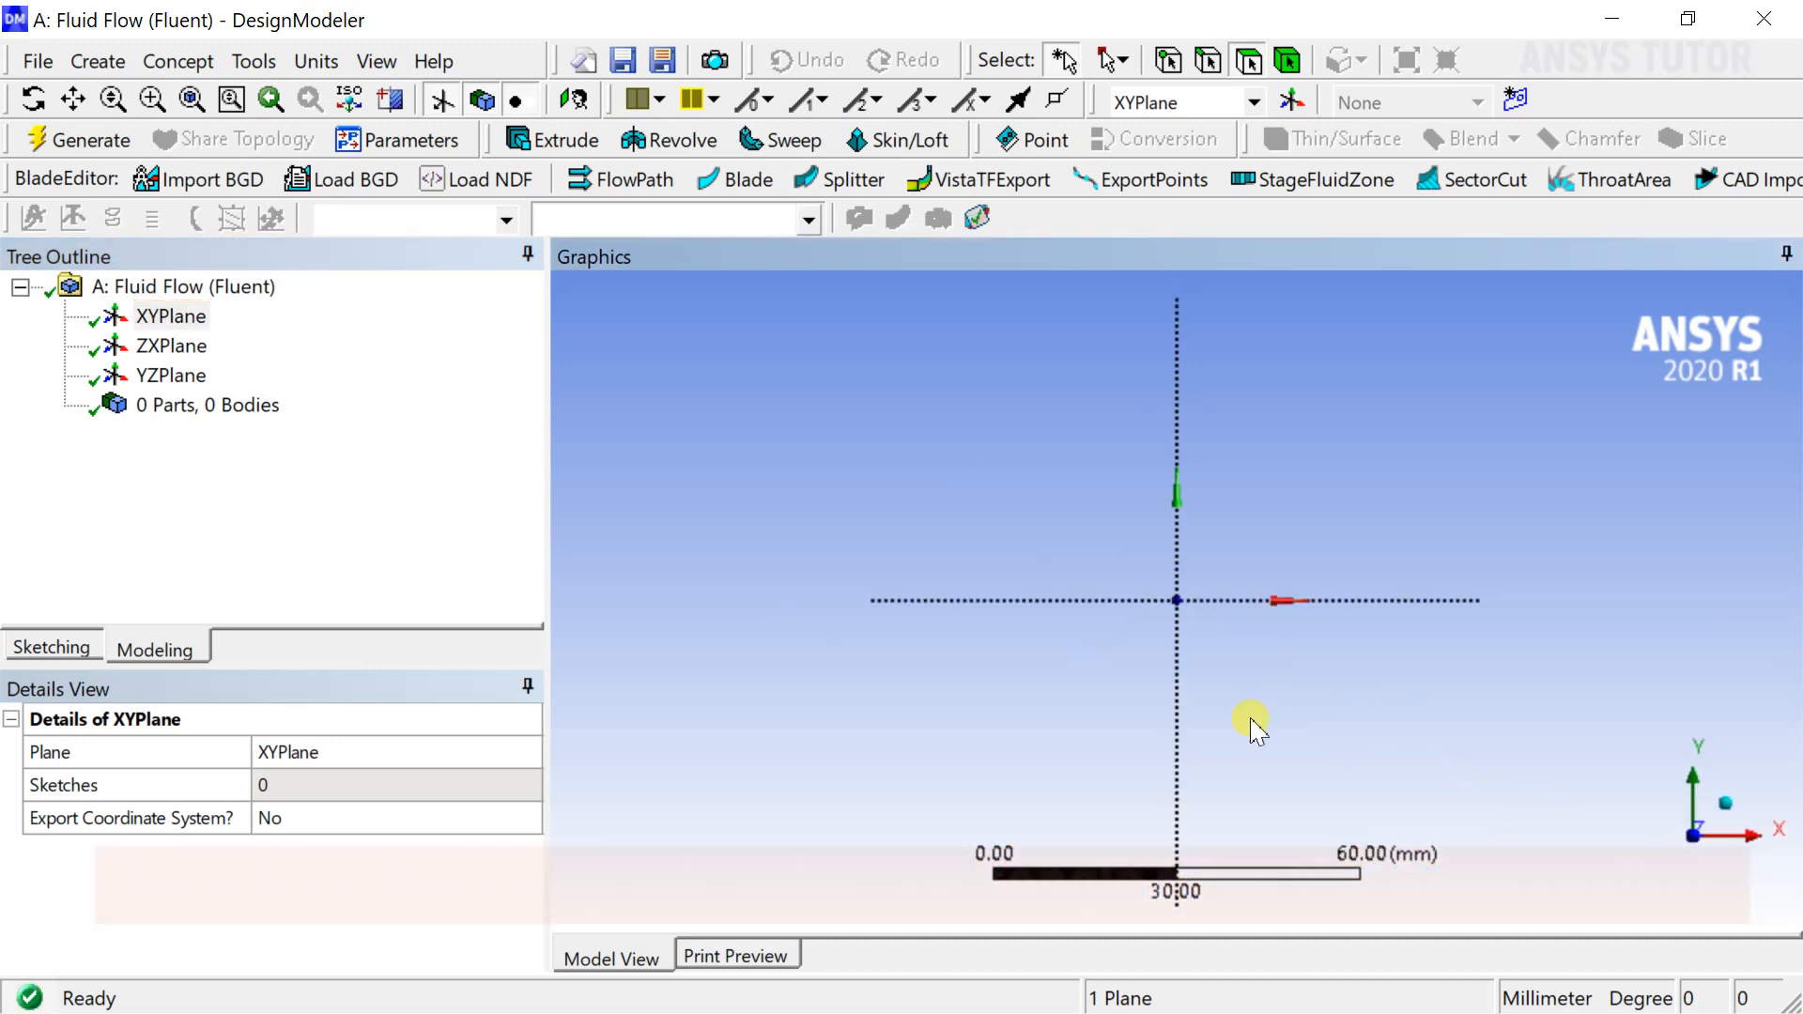
pyautogui.click(50, 645)
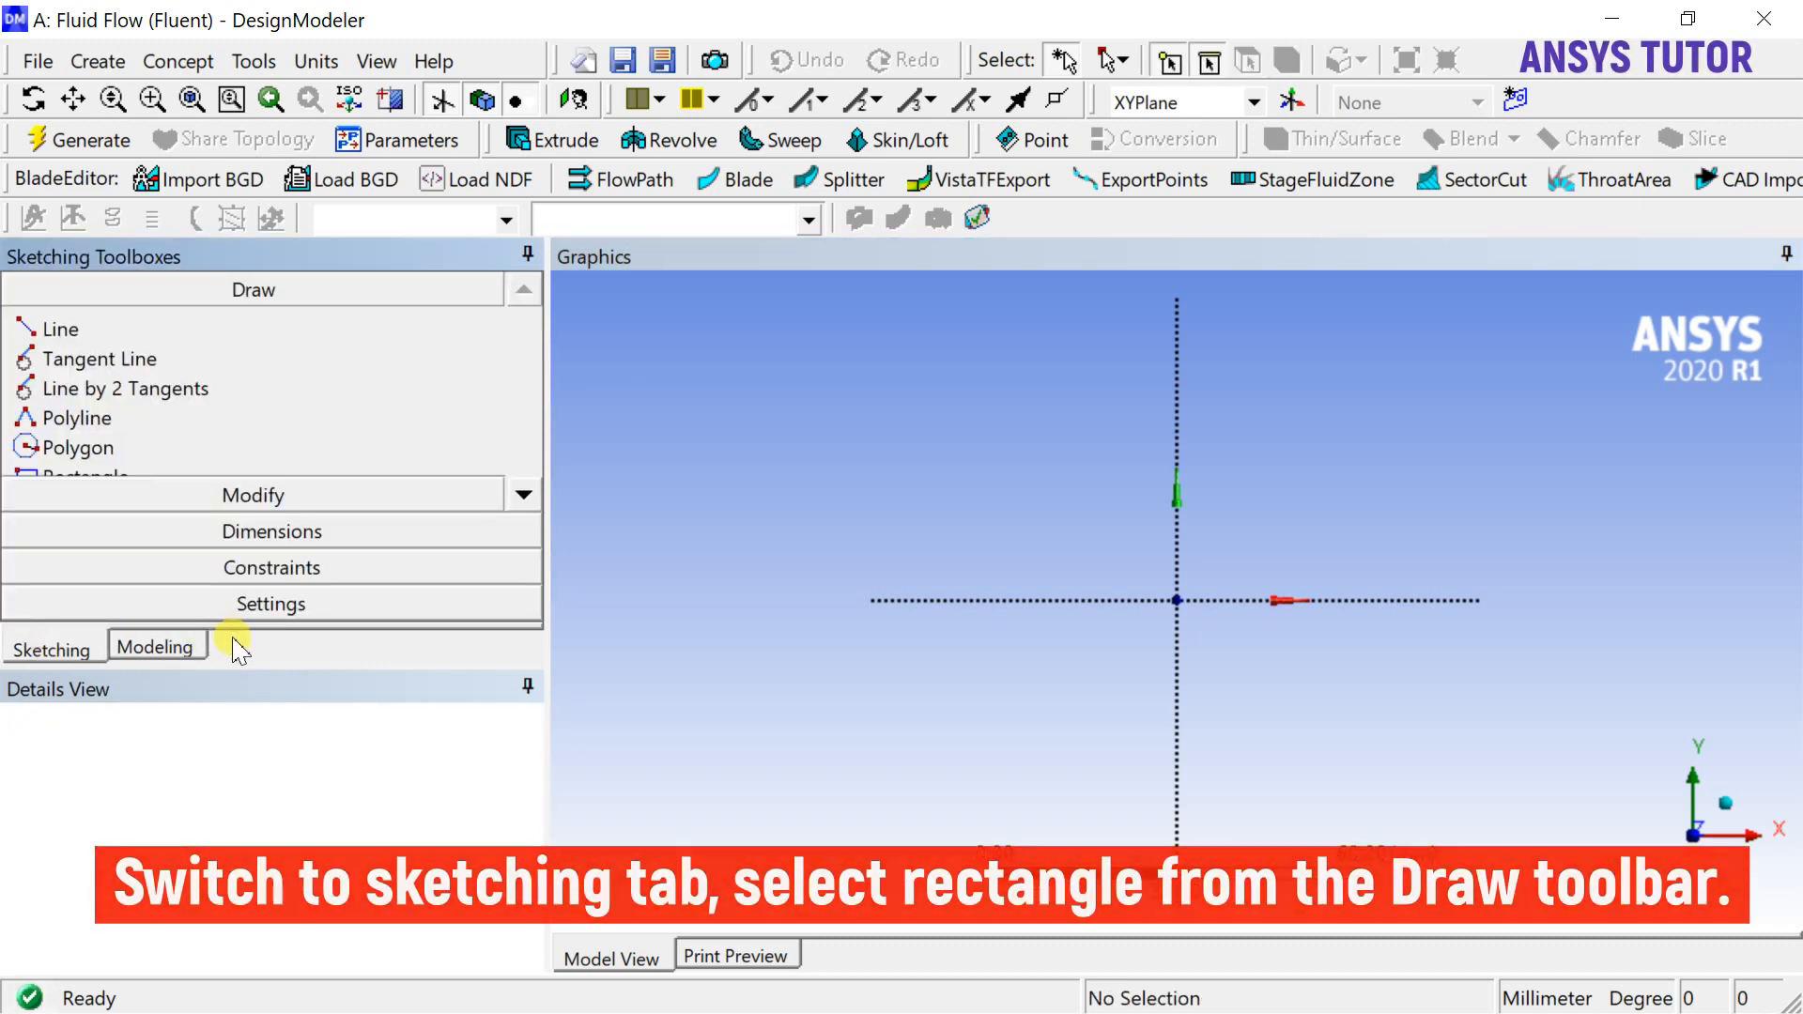
pyautogui.doubleClick(526, 495)
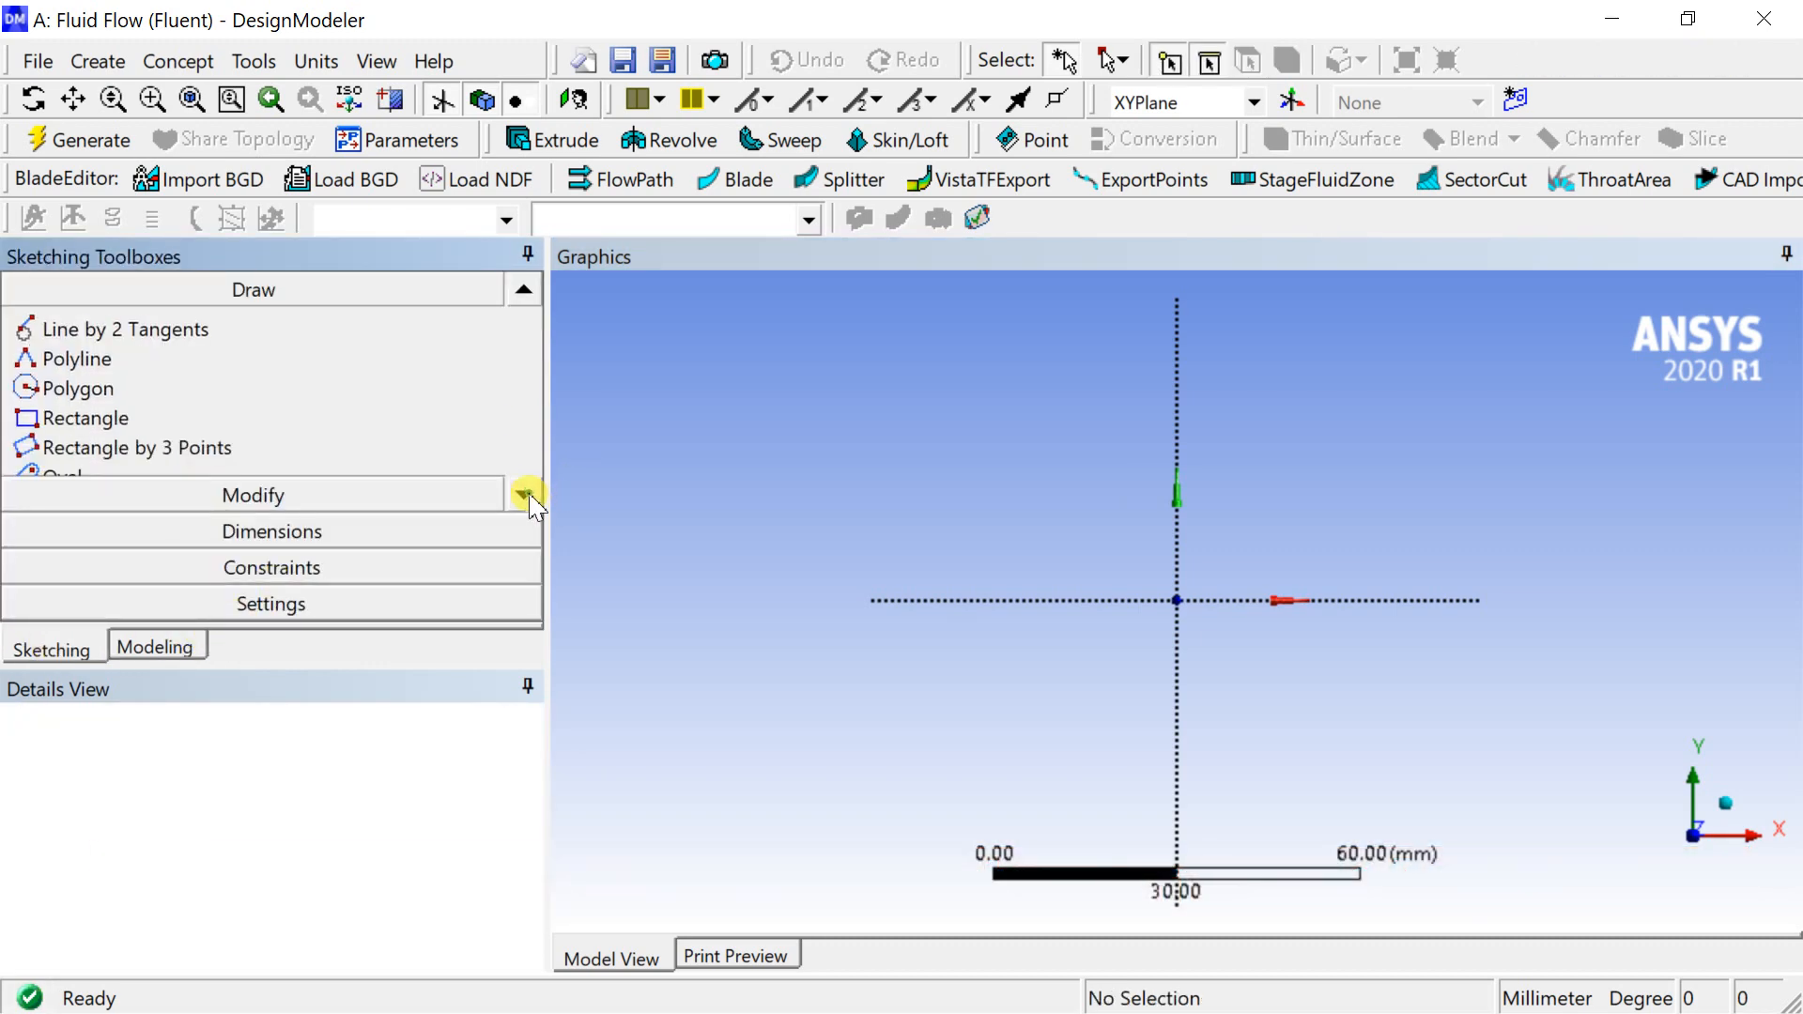
pyautogui.click(111, 423)
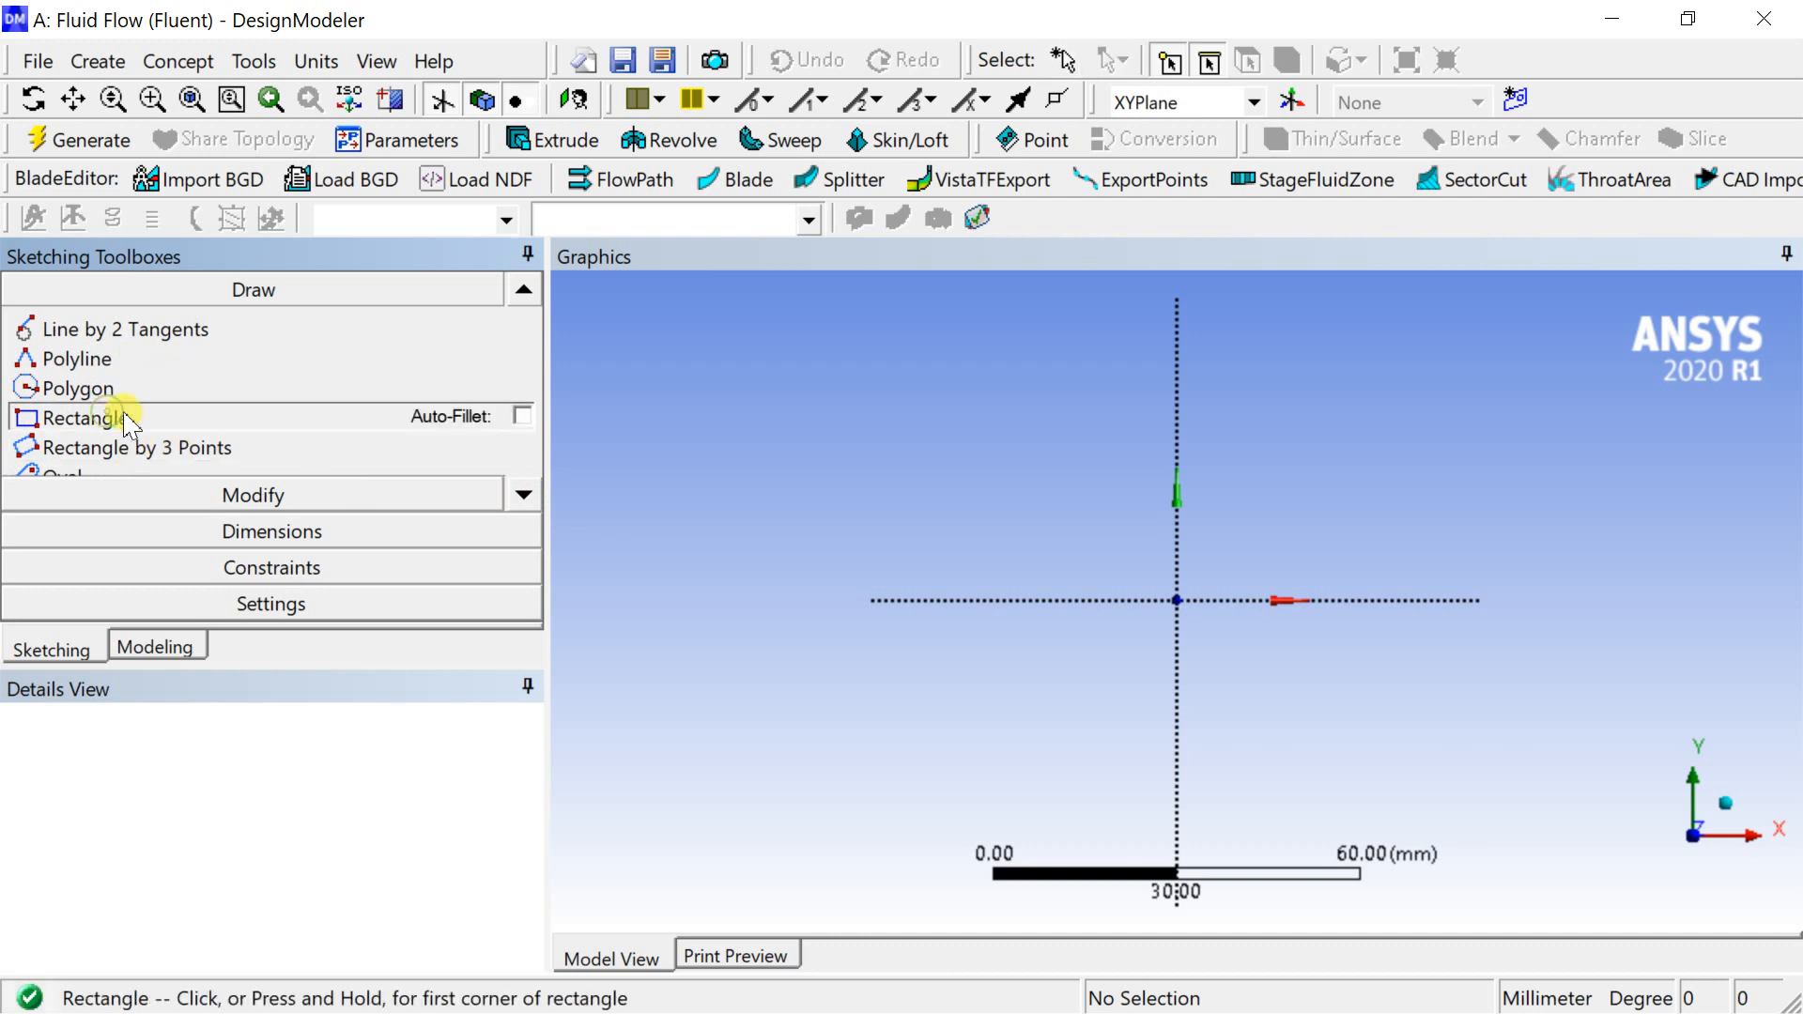
pyautogui.click(1176, 598)
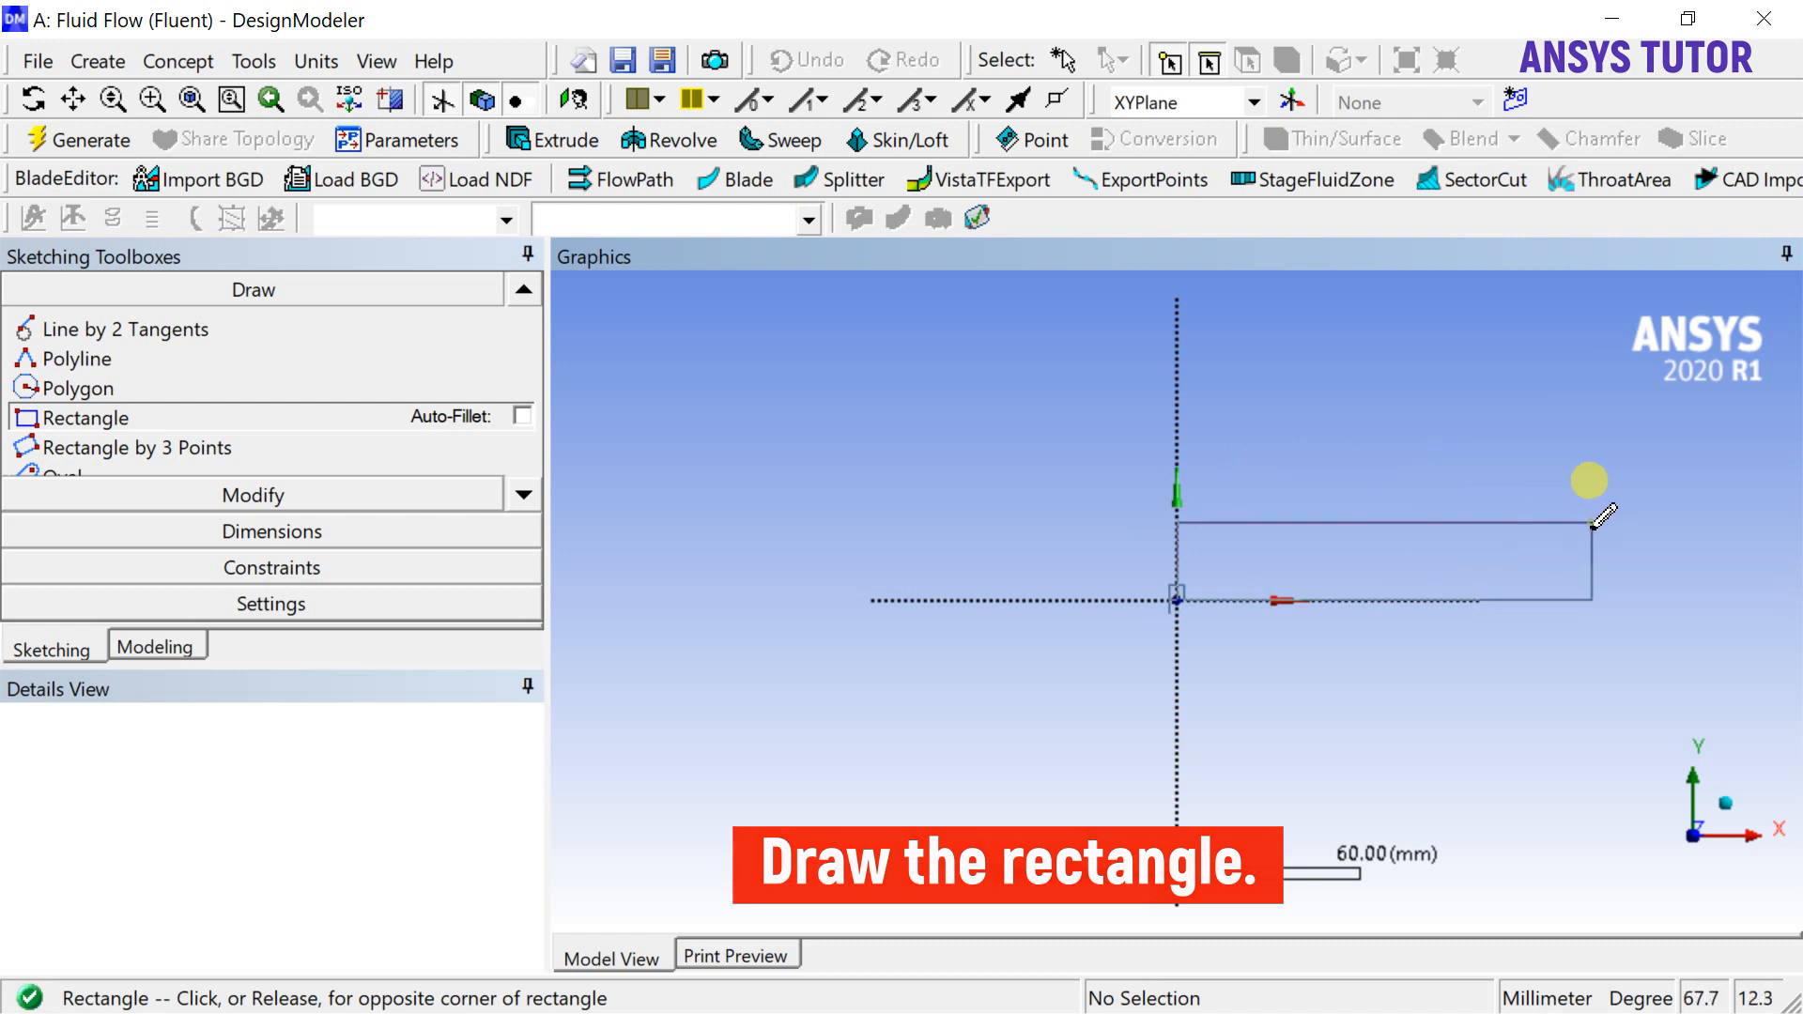
pyautogui.click(1591, 522)
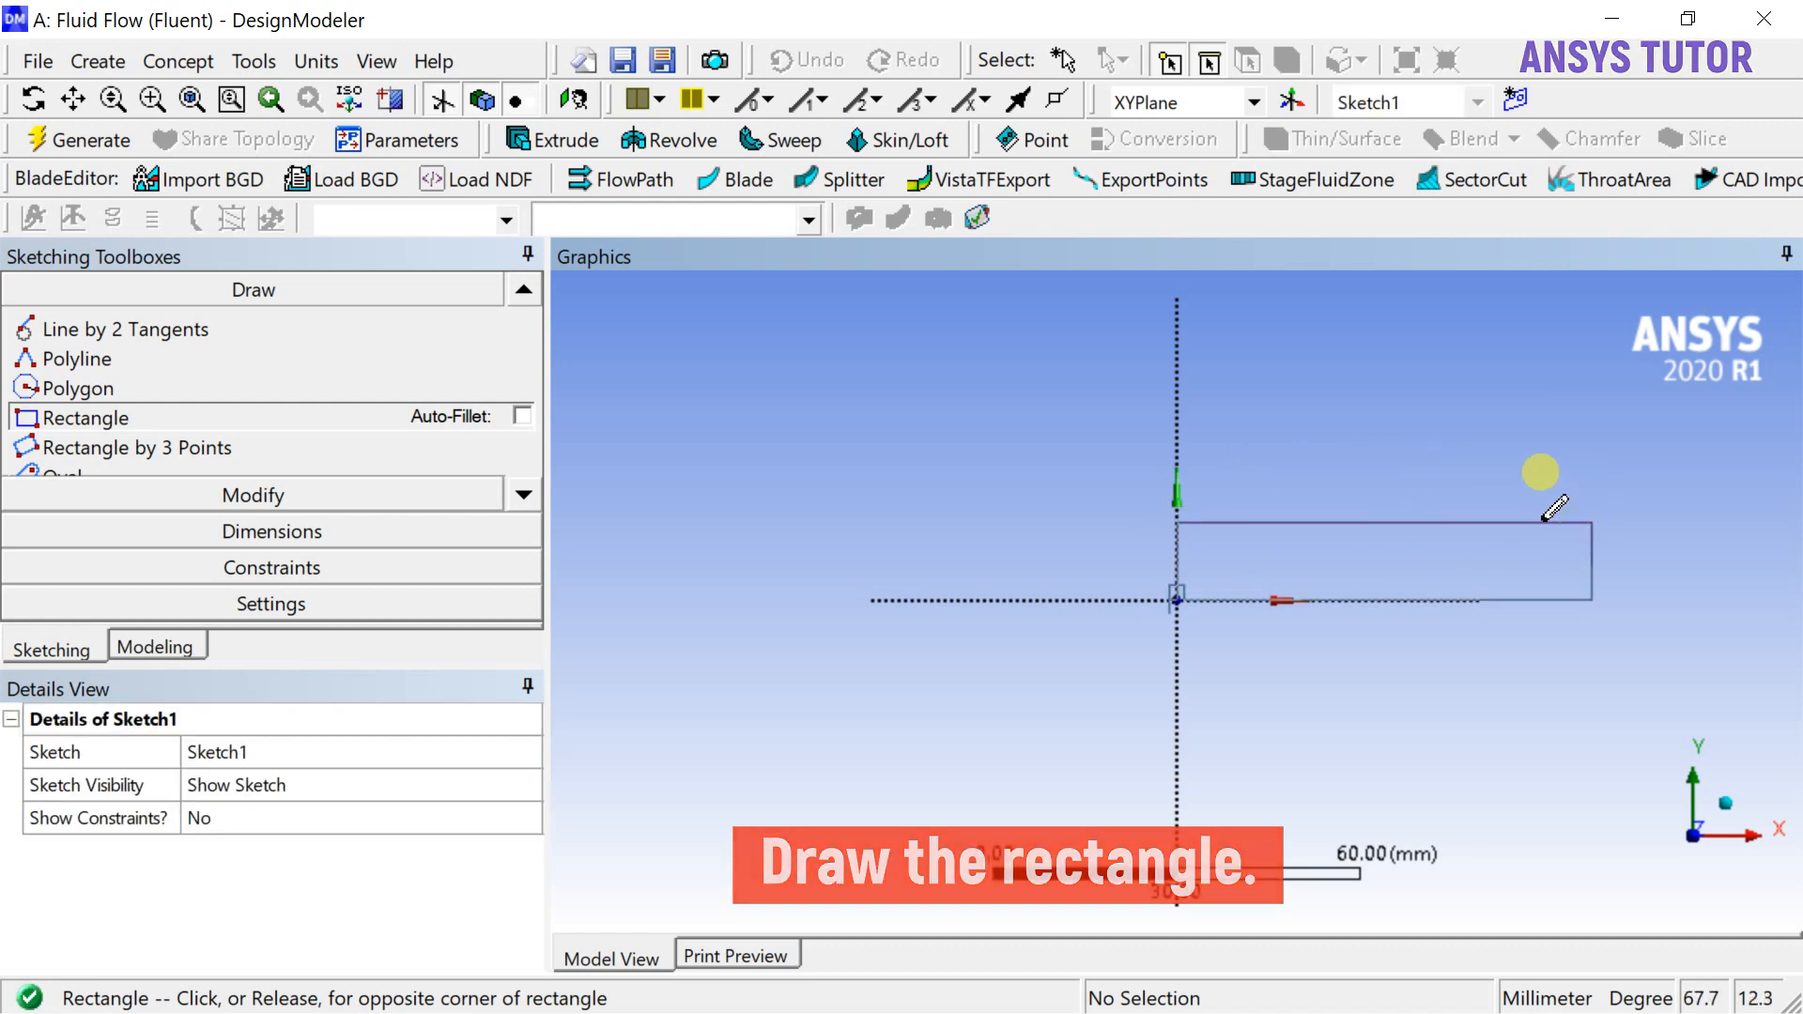
# Dimension the rectangle's height on the edge along the Y axis and its length on the edge along the X axis.
pyautogui.click(260, 535)
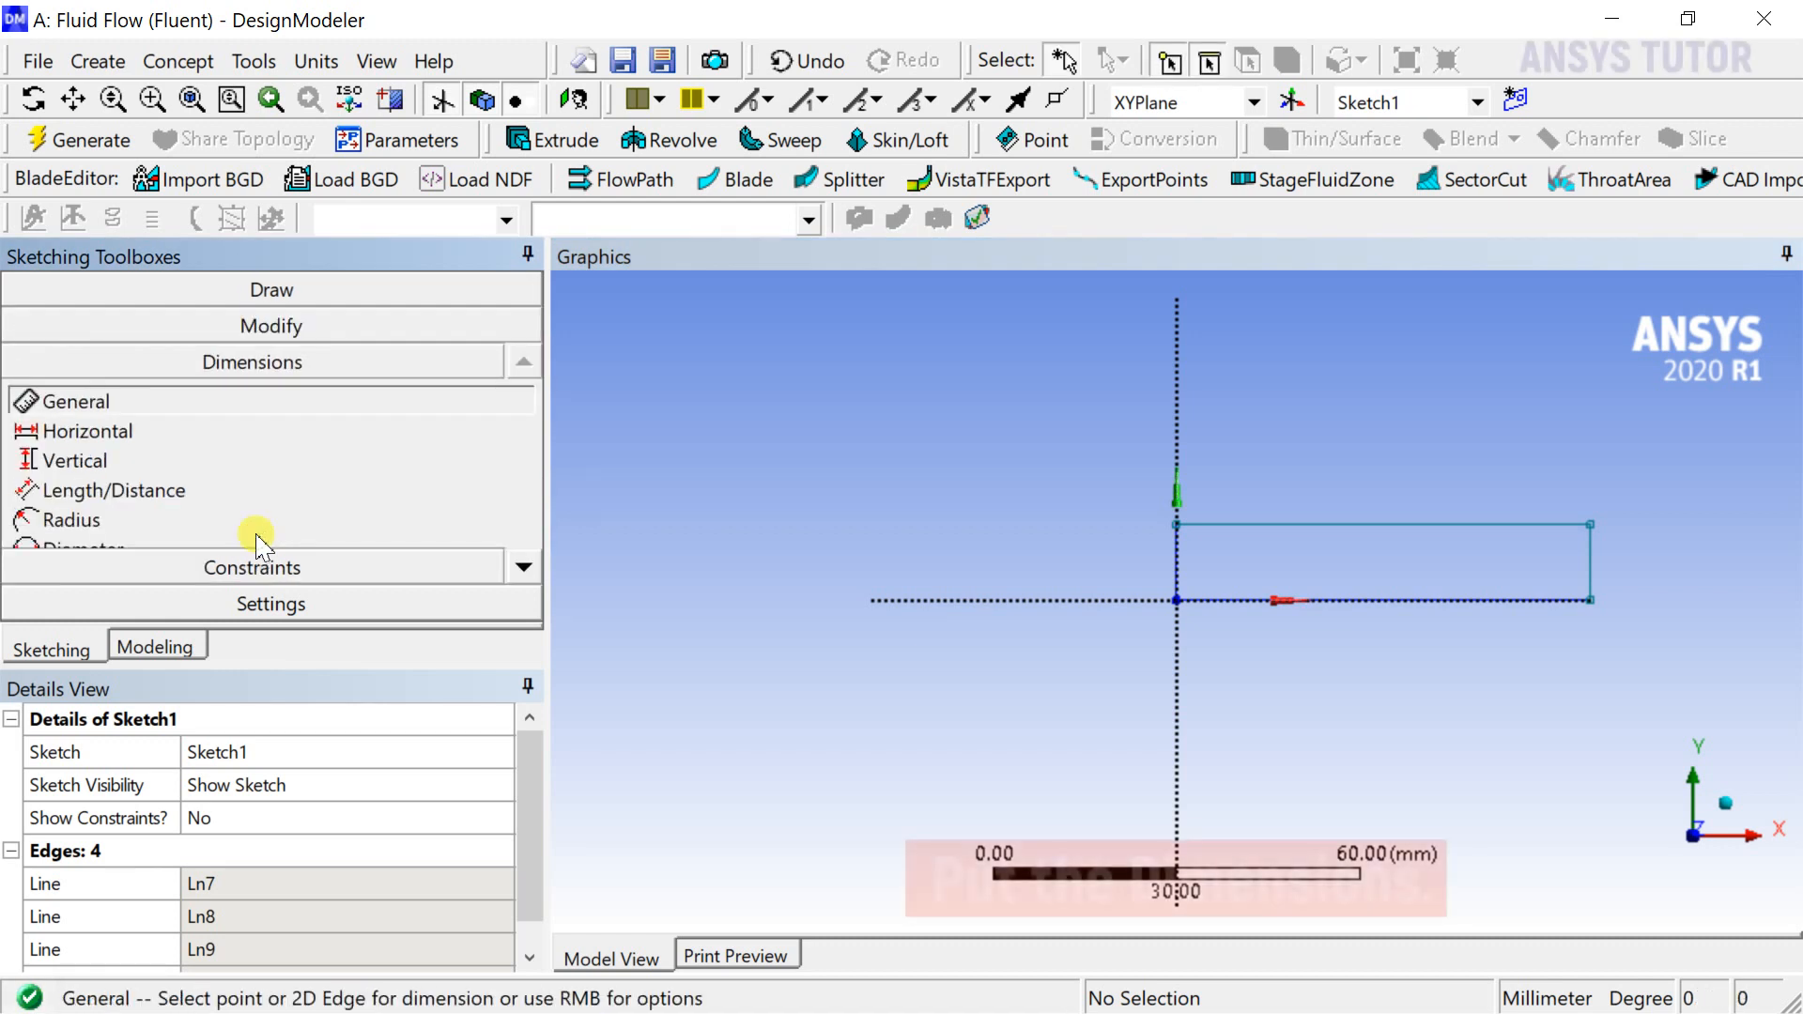
pyautogui.click(1177, 558)
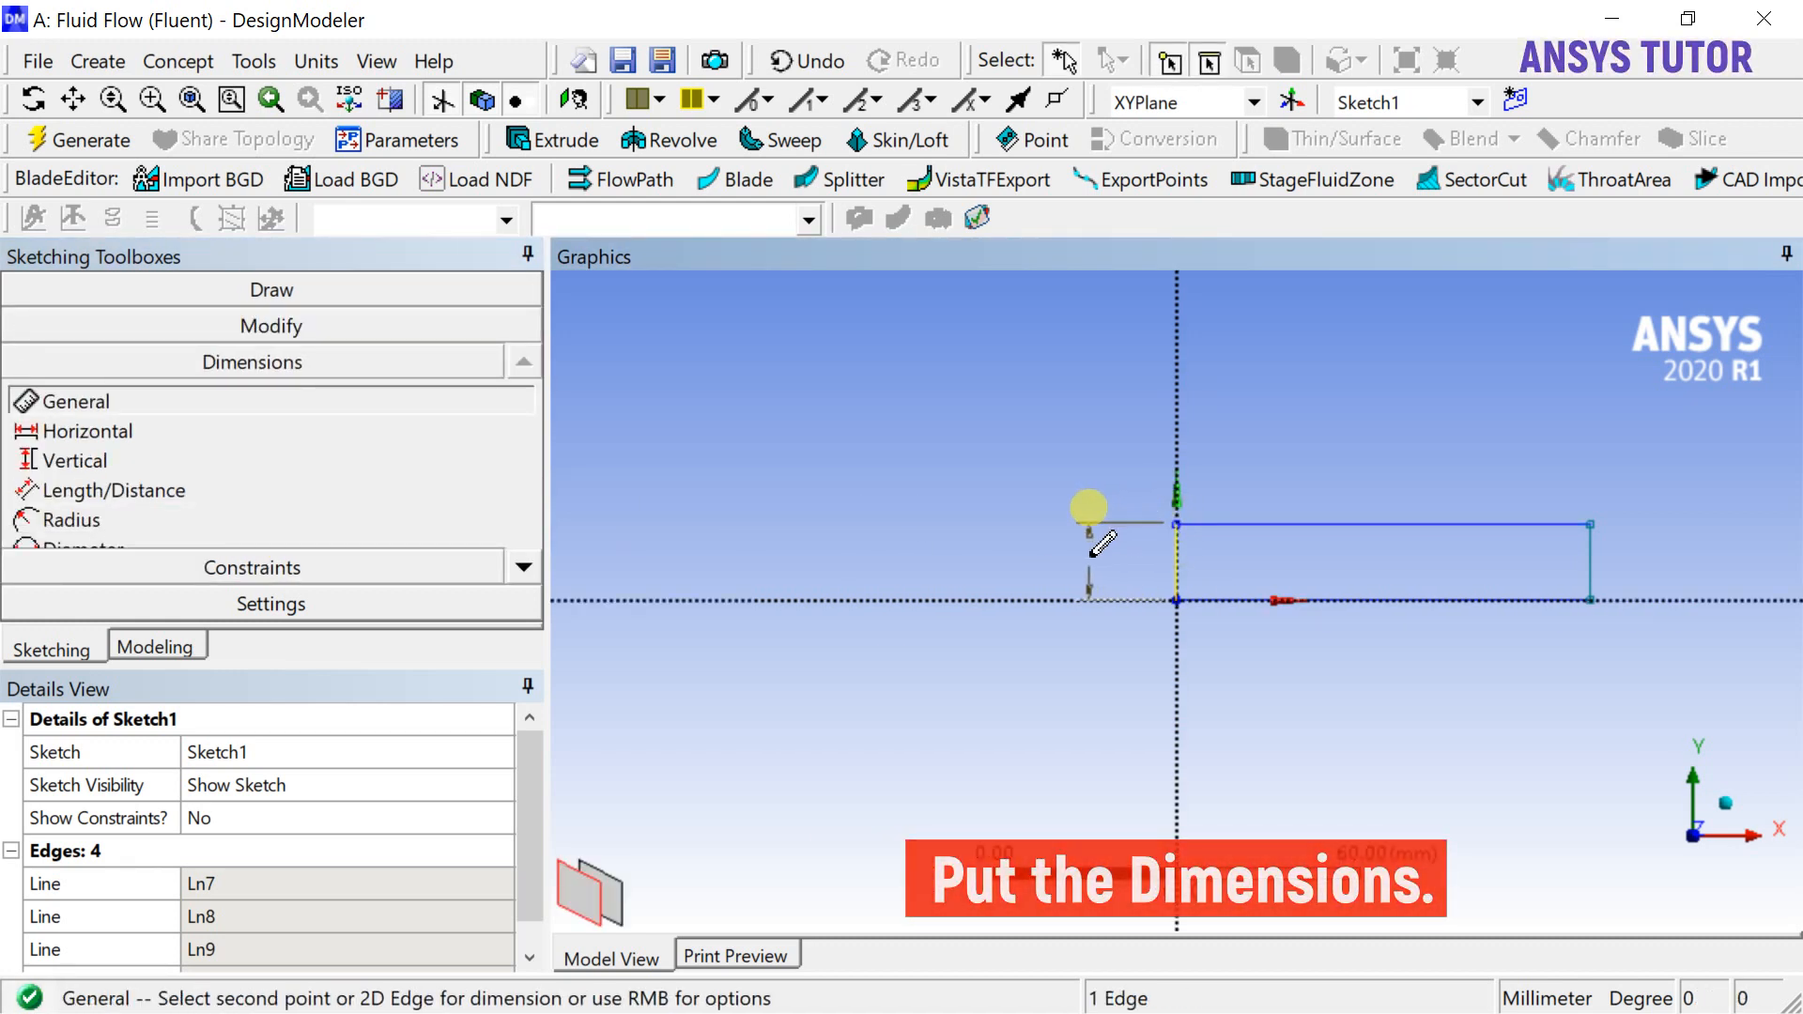
pyautogui.click(1084, 556)
pyautogui.click(1240, 600)
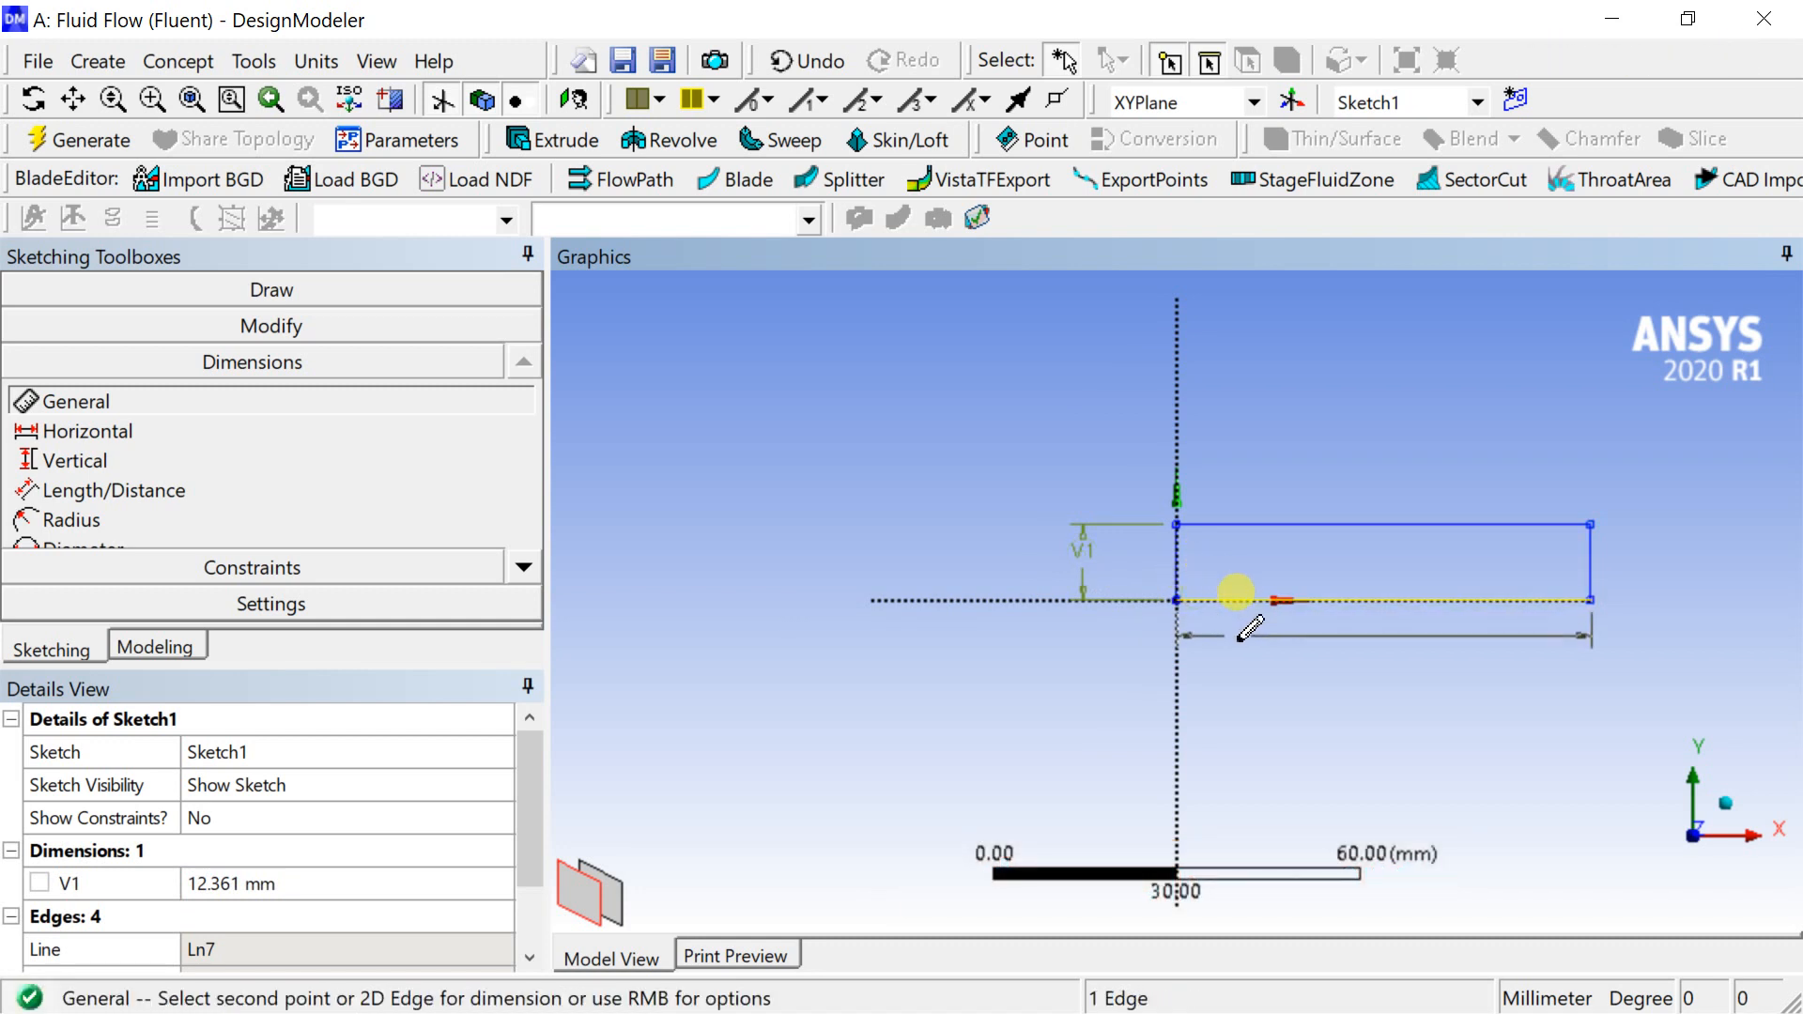
pyautogui.click(1261, 646)
pyautogui.click(514, 815)
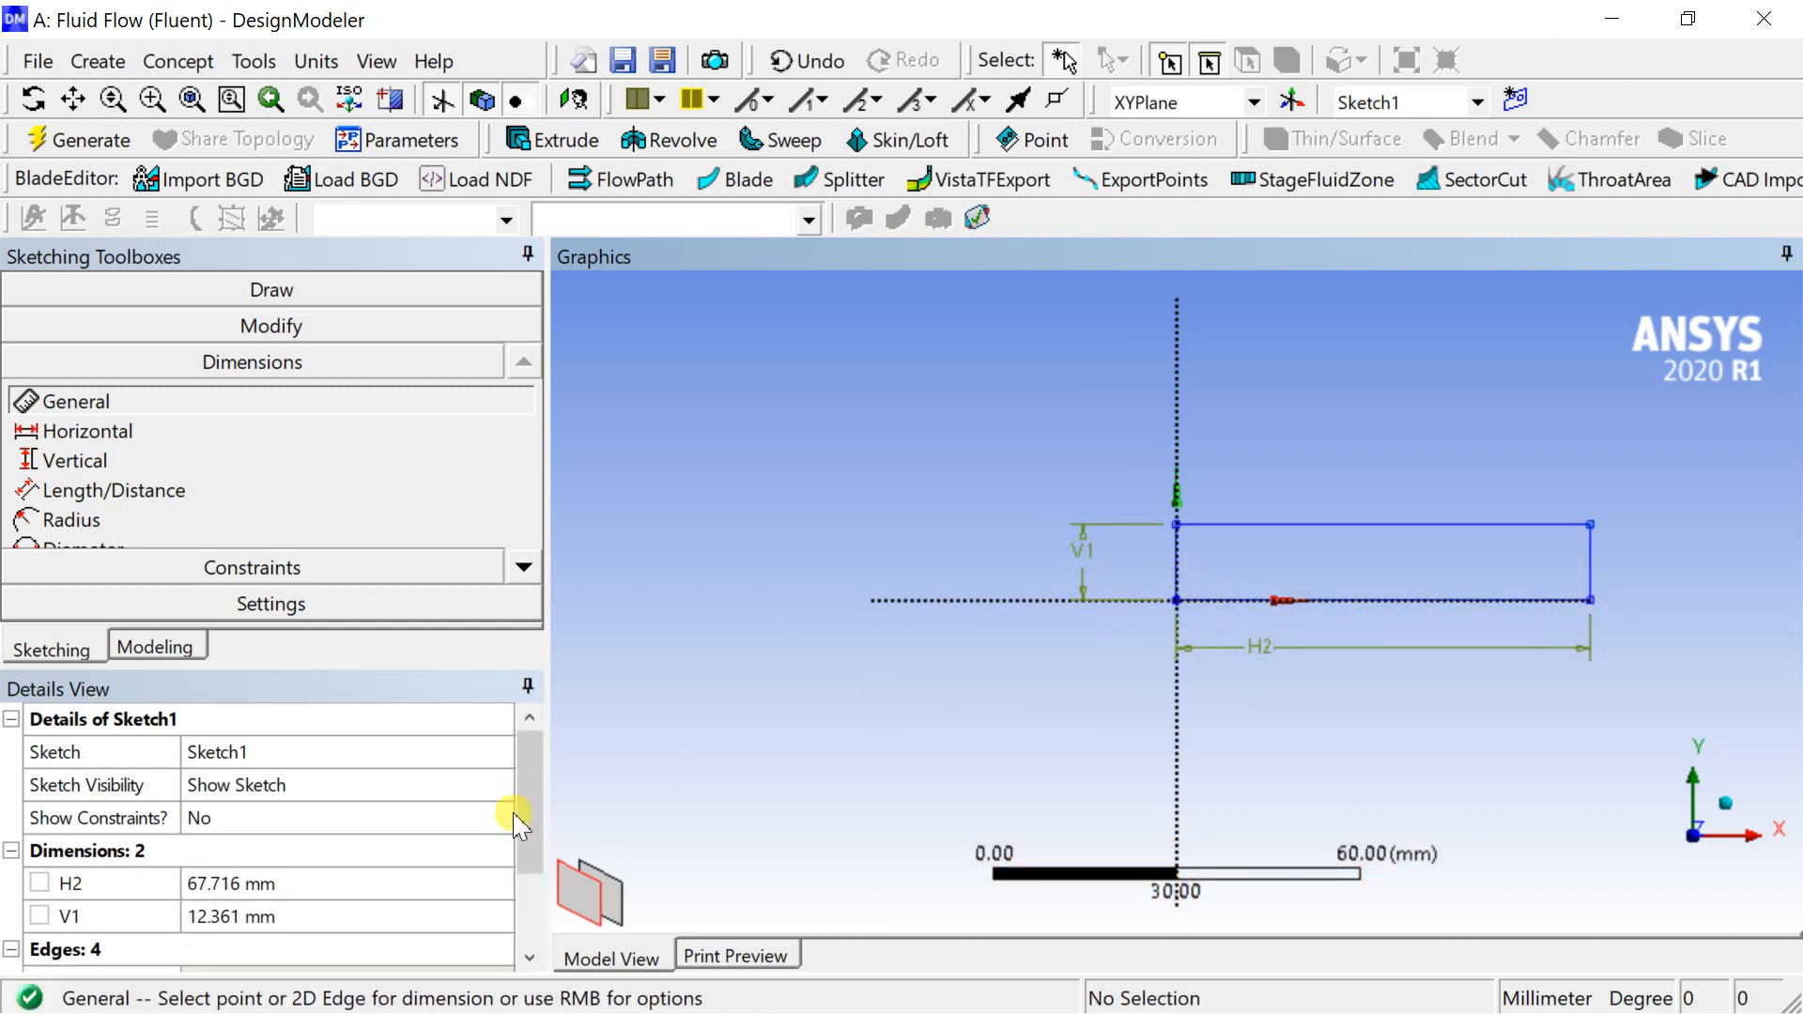
# Set the rectangle's horizontal length to 100 mm and its vertical height to 10 mm.
pyautogui.click(402, 883)
pyautogui.write('1')
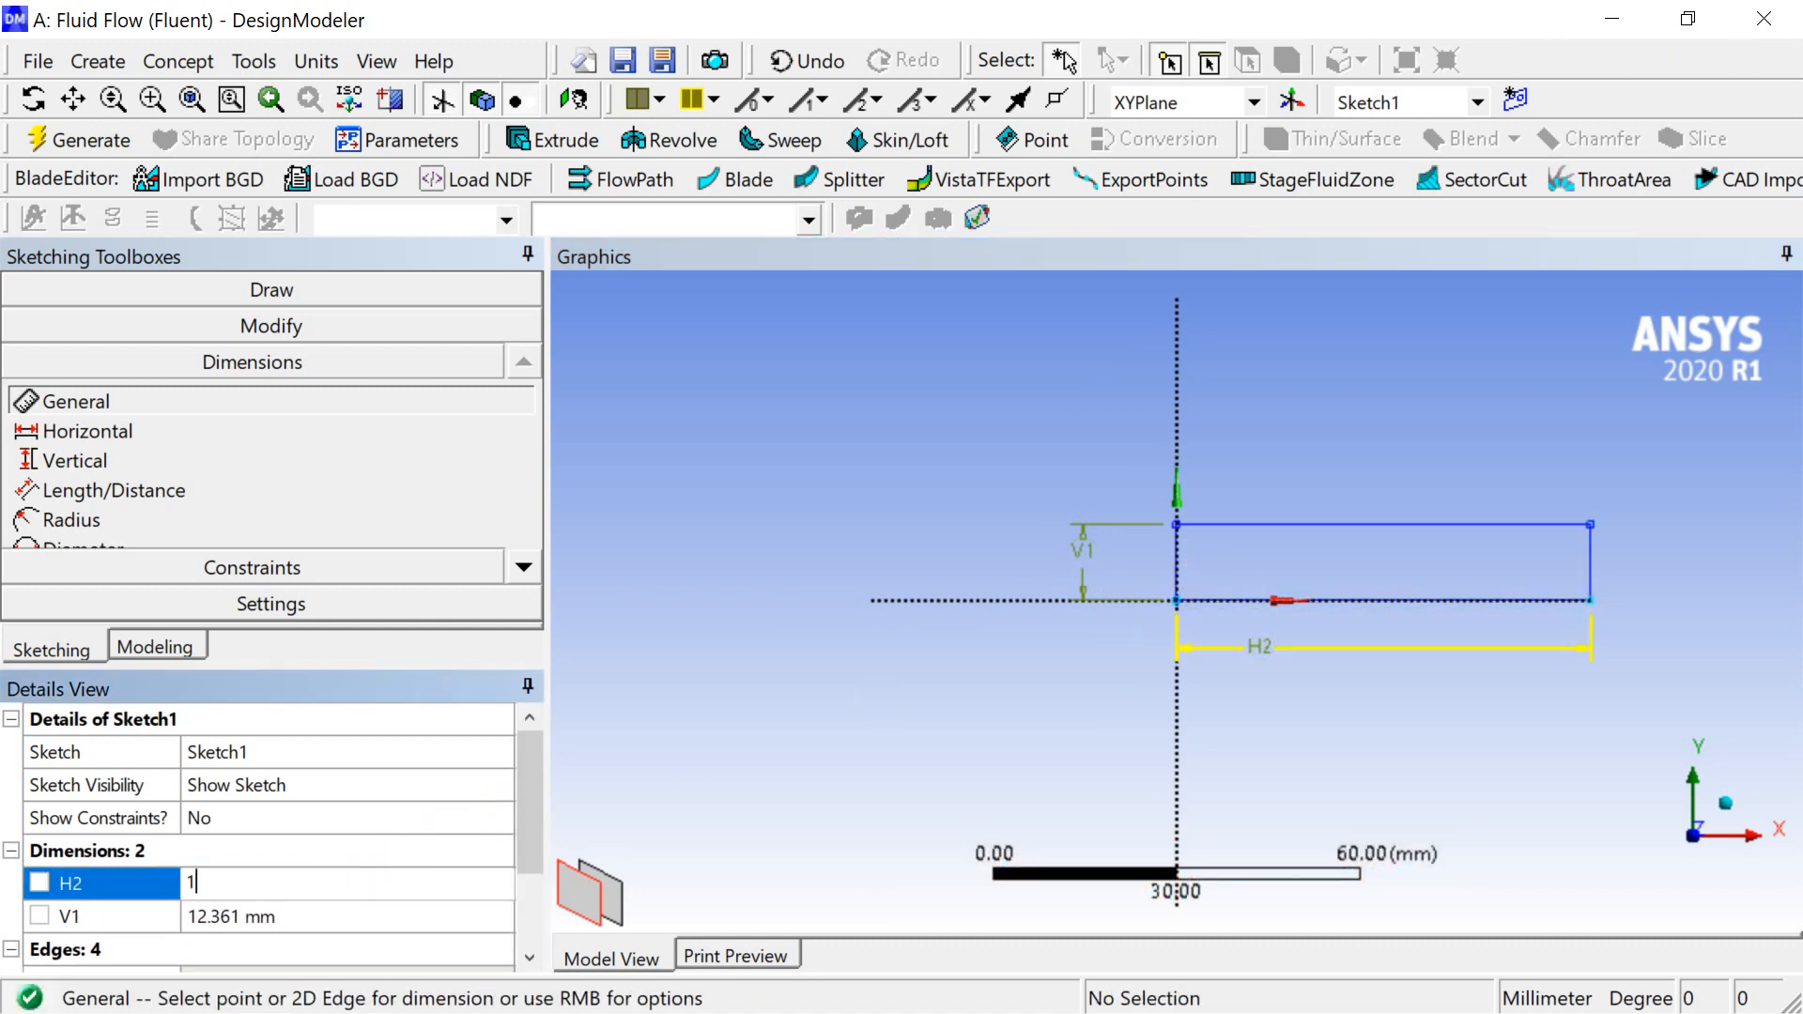
pyautogui.write('00')
pyautogui.press('Return')
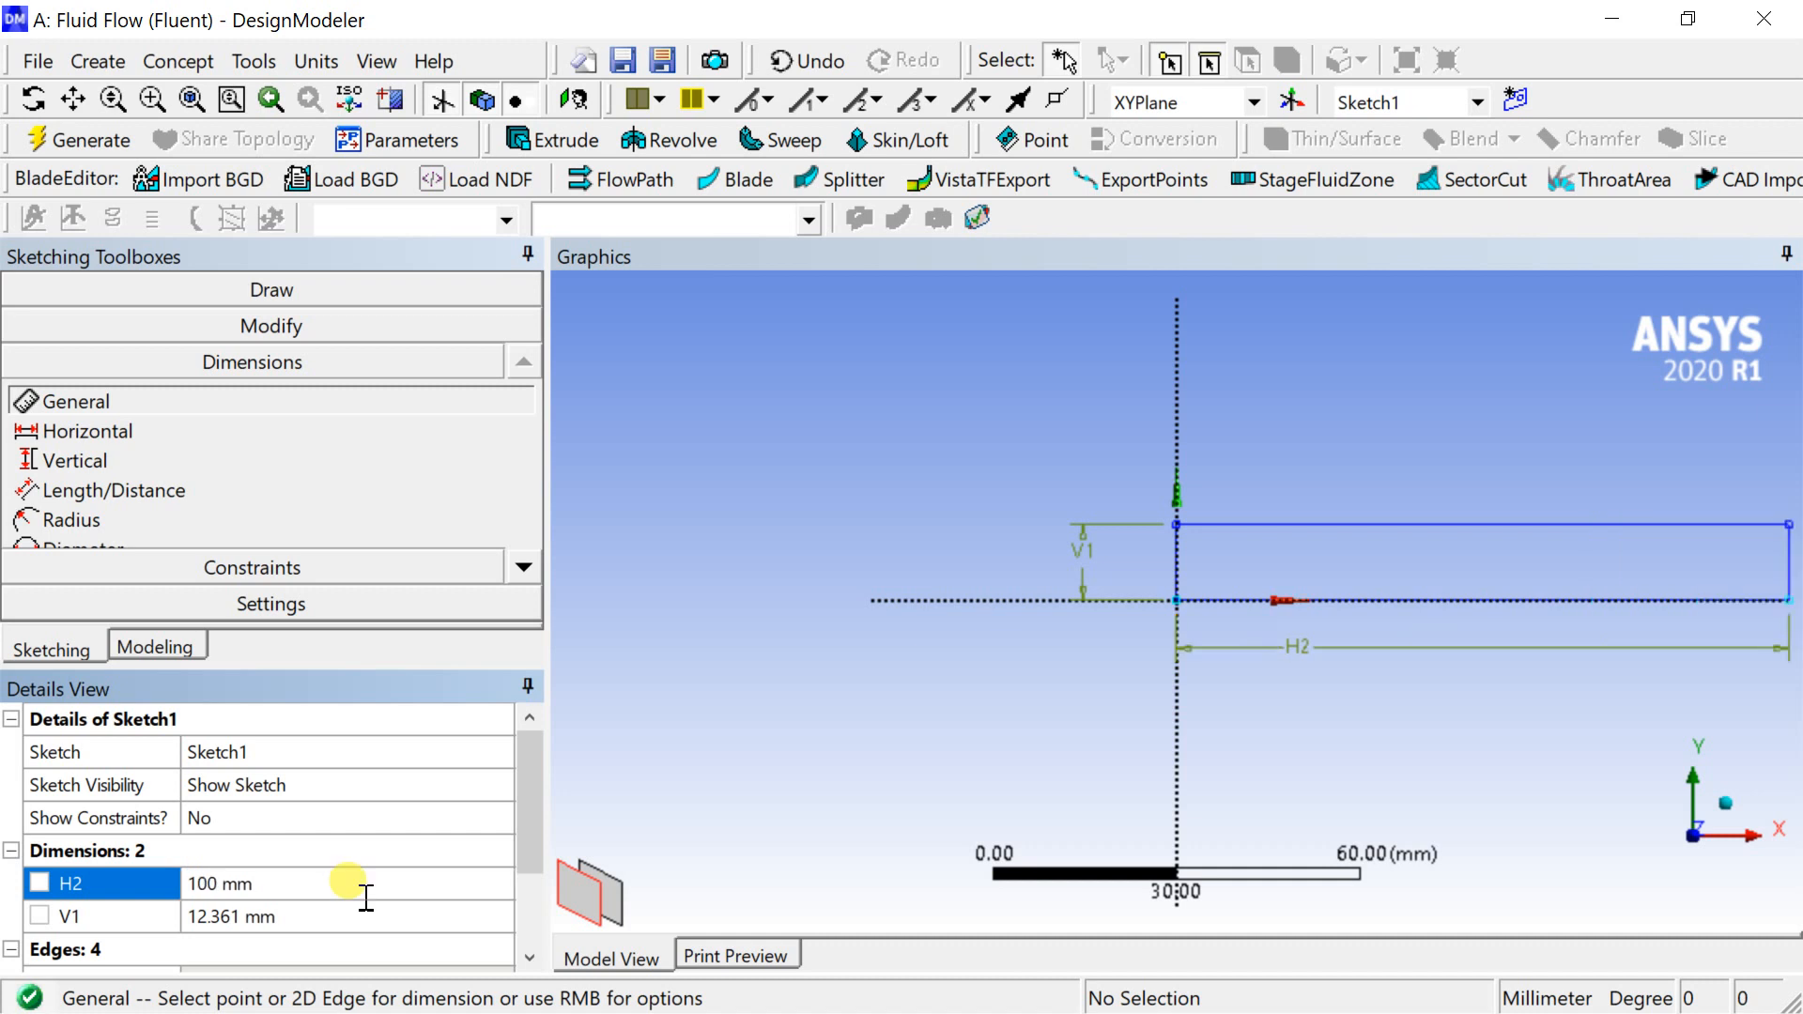
pyautogui.click(300, 916)
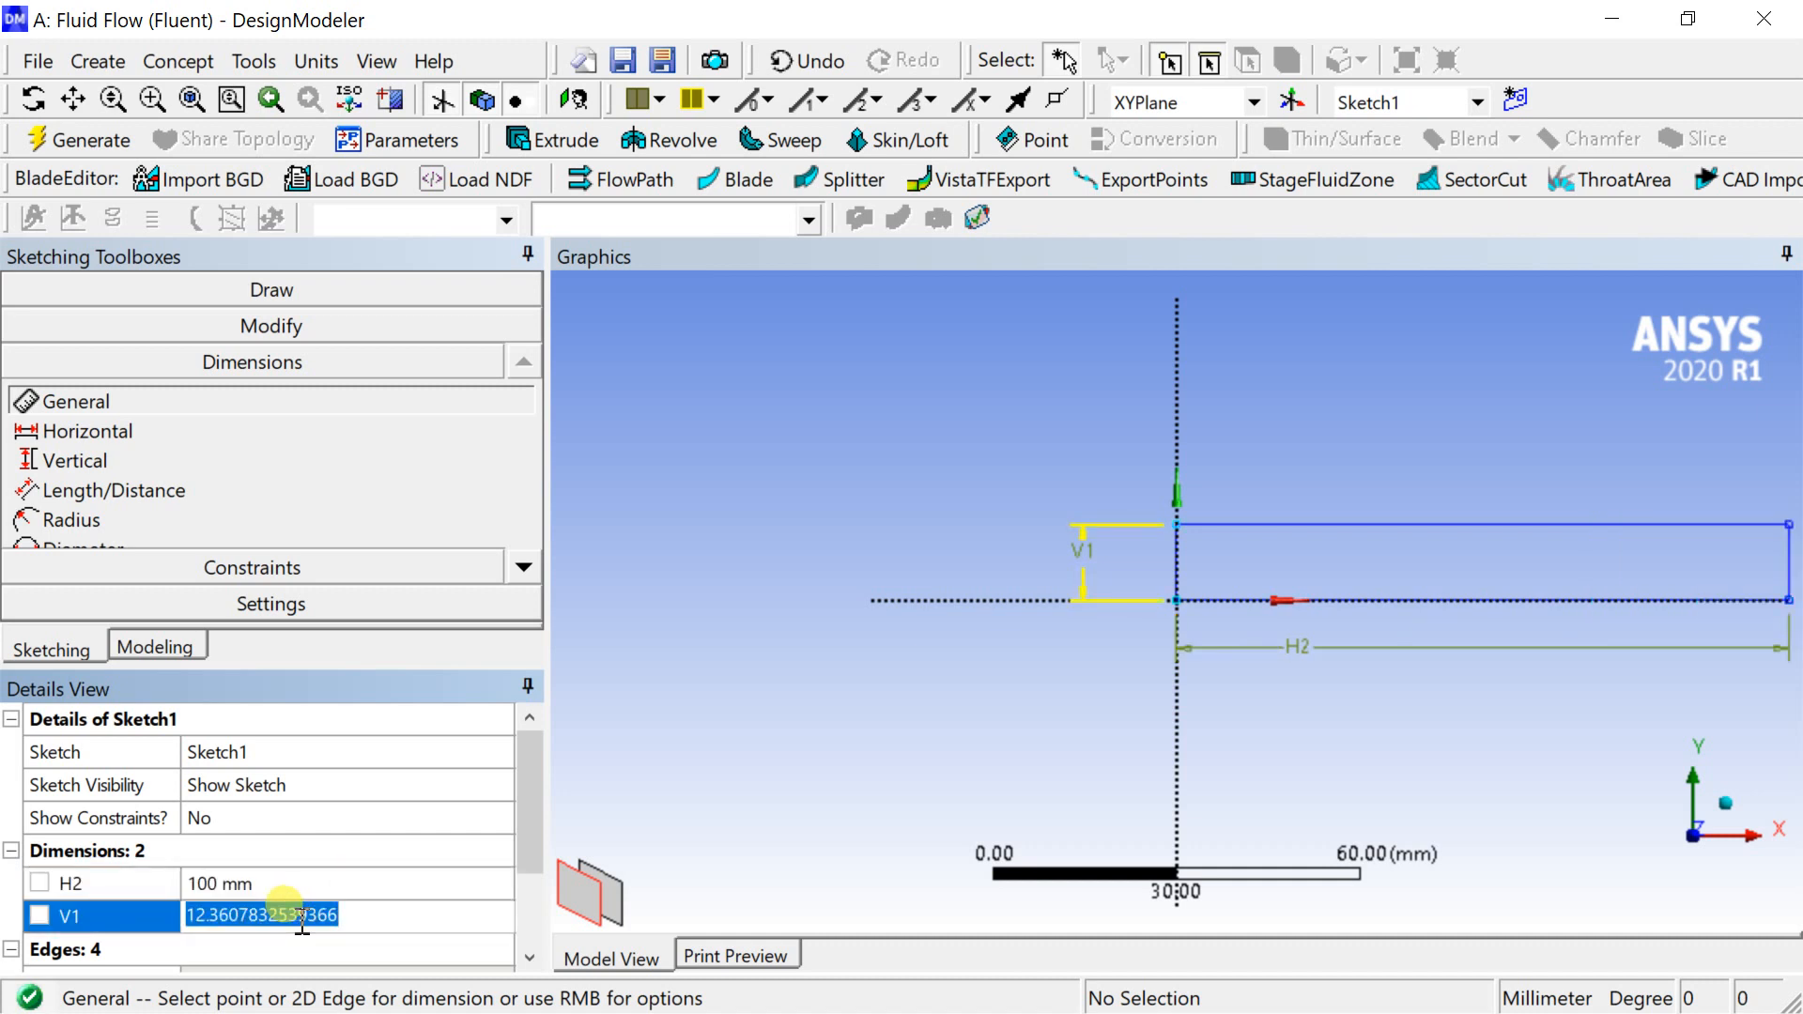
pyautogui.write('10')
pyautogui.press('Return')
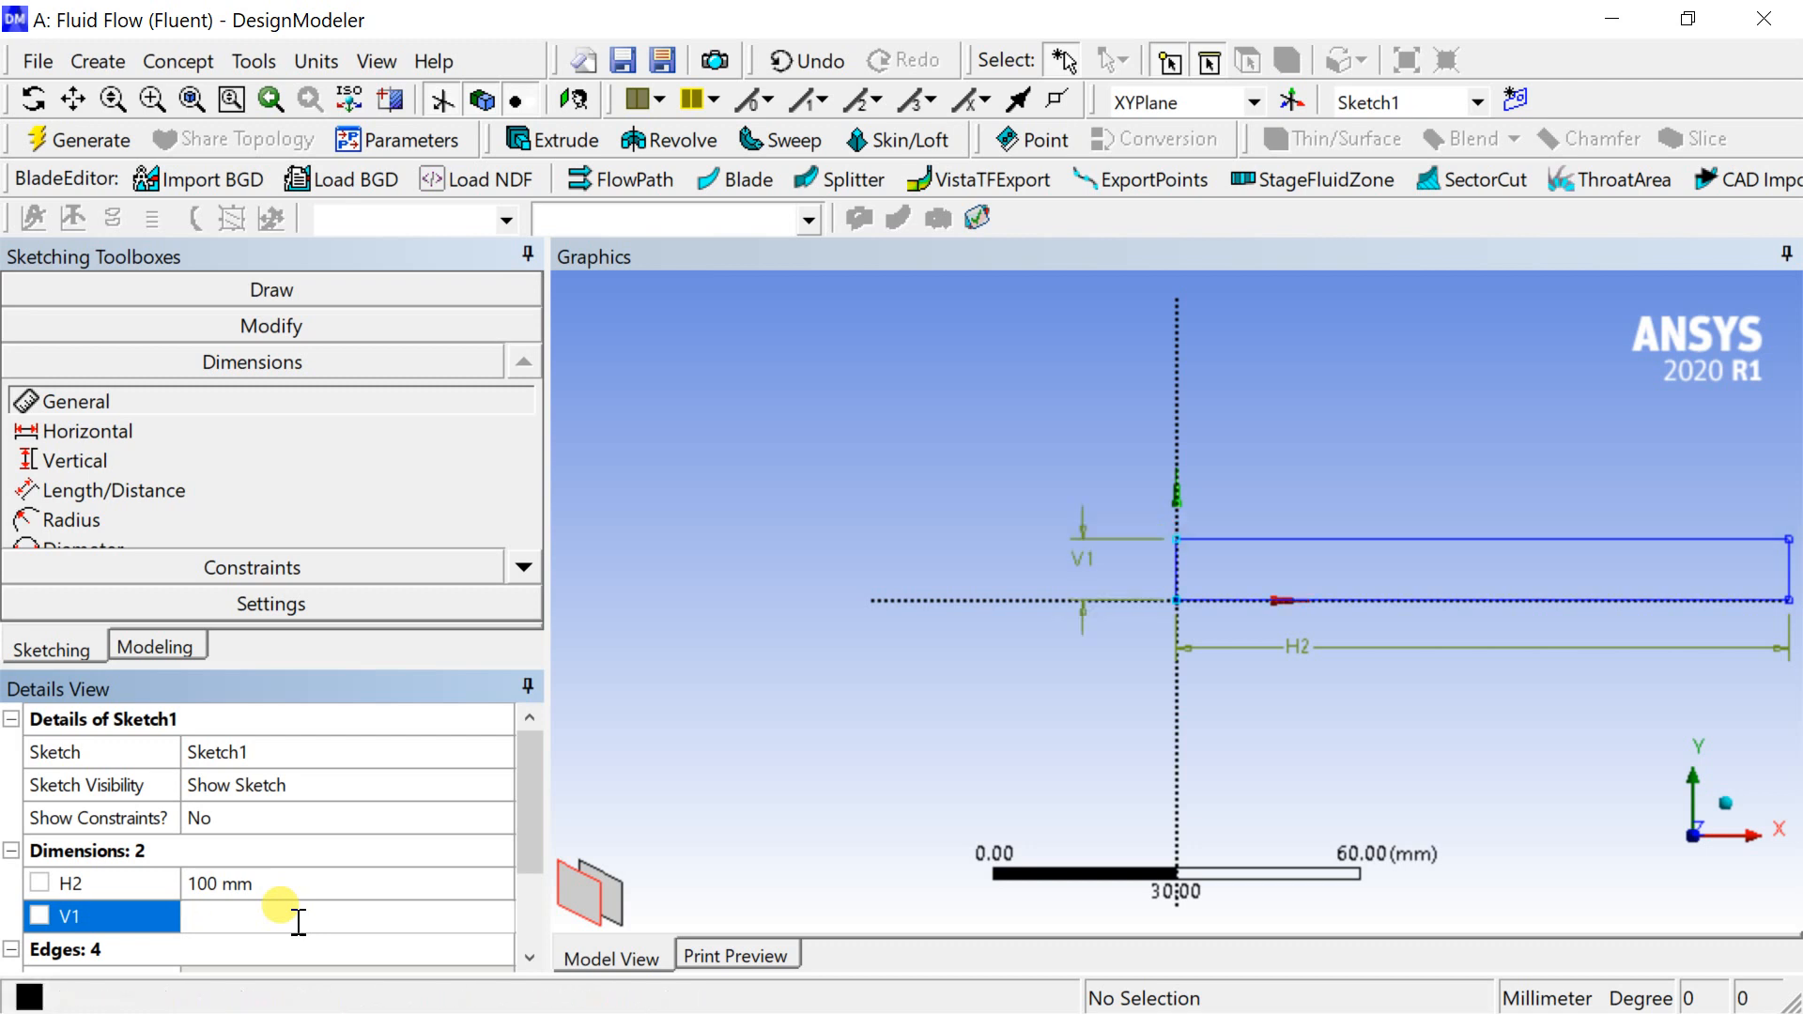
pyautogui.click(764, 653)
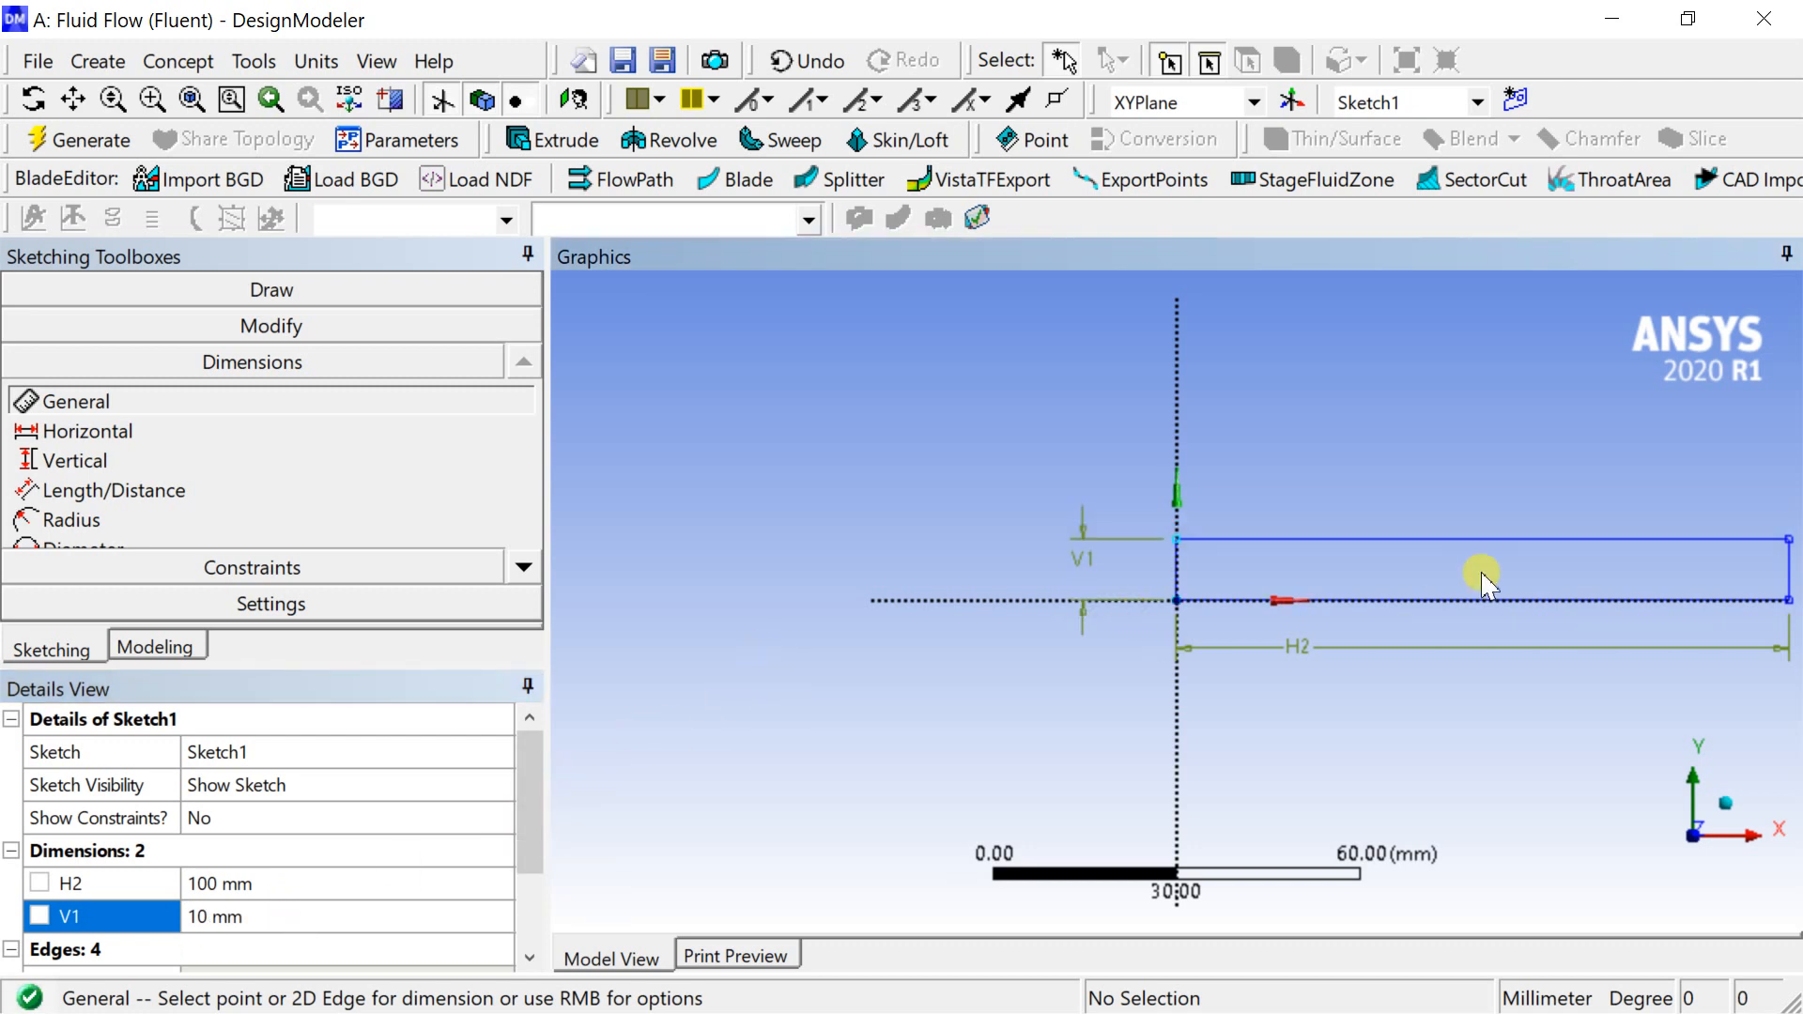
# Generate the model with the dimensioned rectangle sketch.
pyautogui.scroll(-1, 1480, 575)
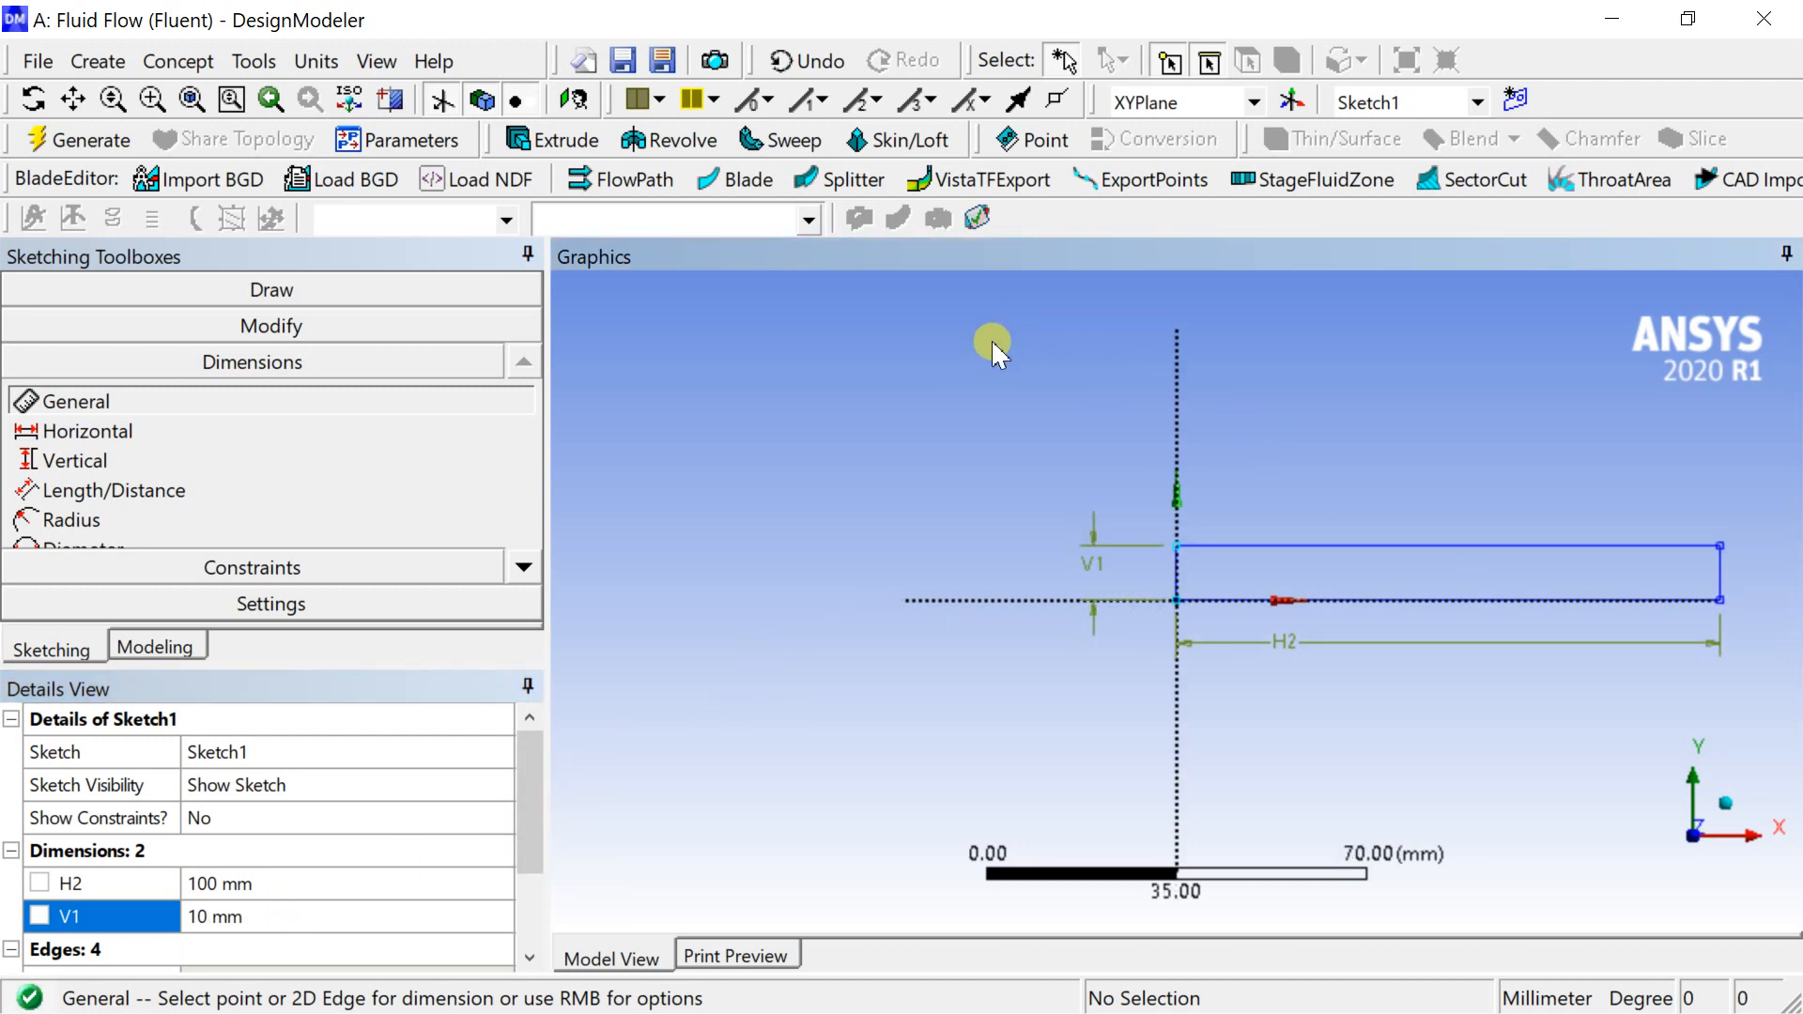
pyautogui.click(73, 98)
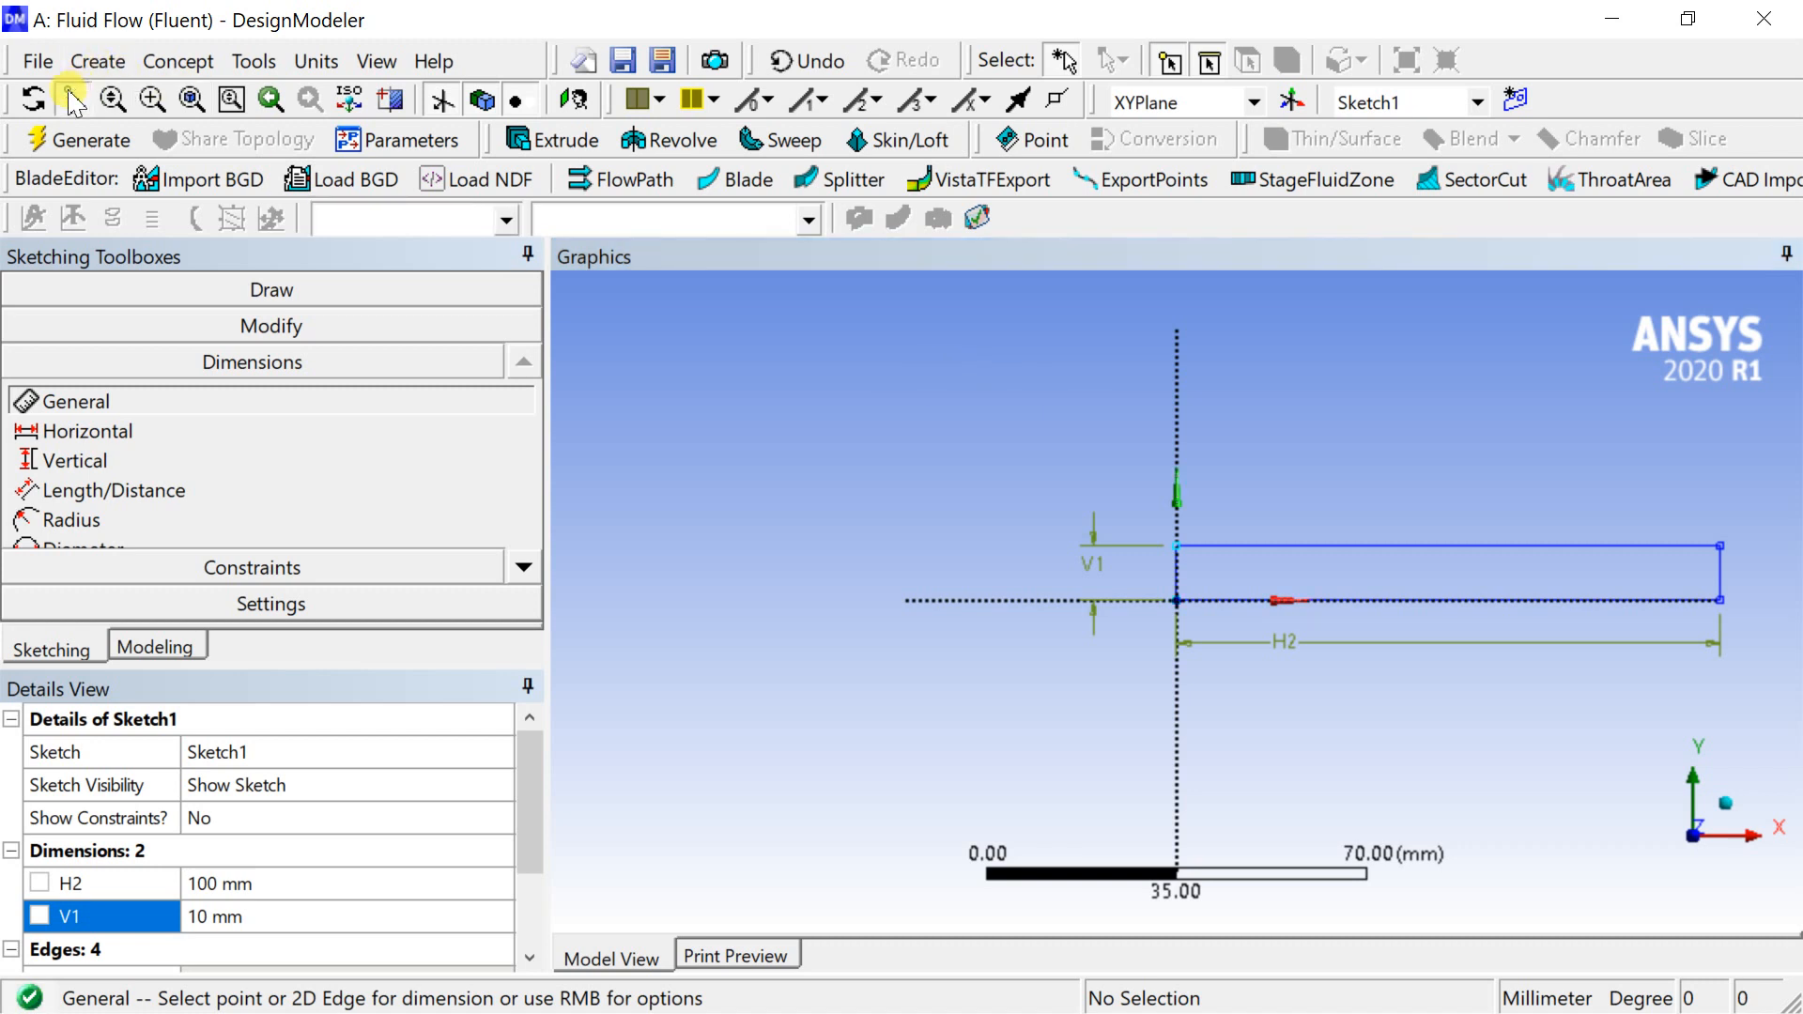
pyautogui.moveTo(1050, 511); pyautogui.dragTo(885, 520)
pyautogui.scroll(1, 1133, 467)
pyautogui.scroll(1, 1133, 467)
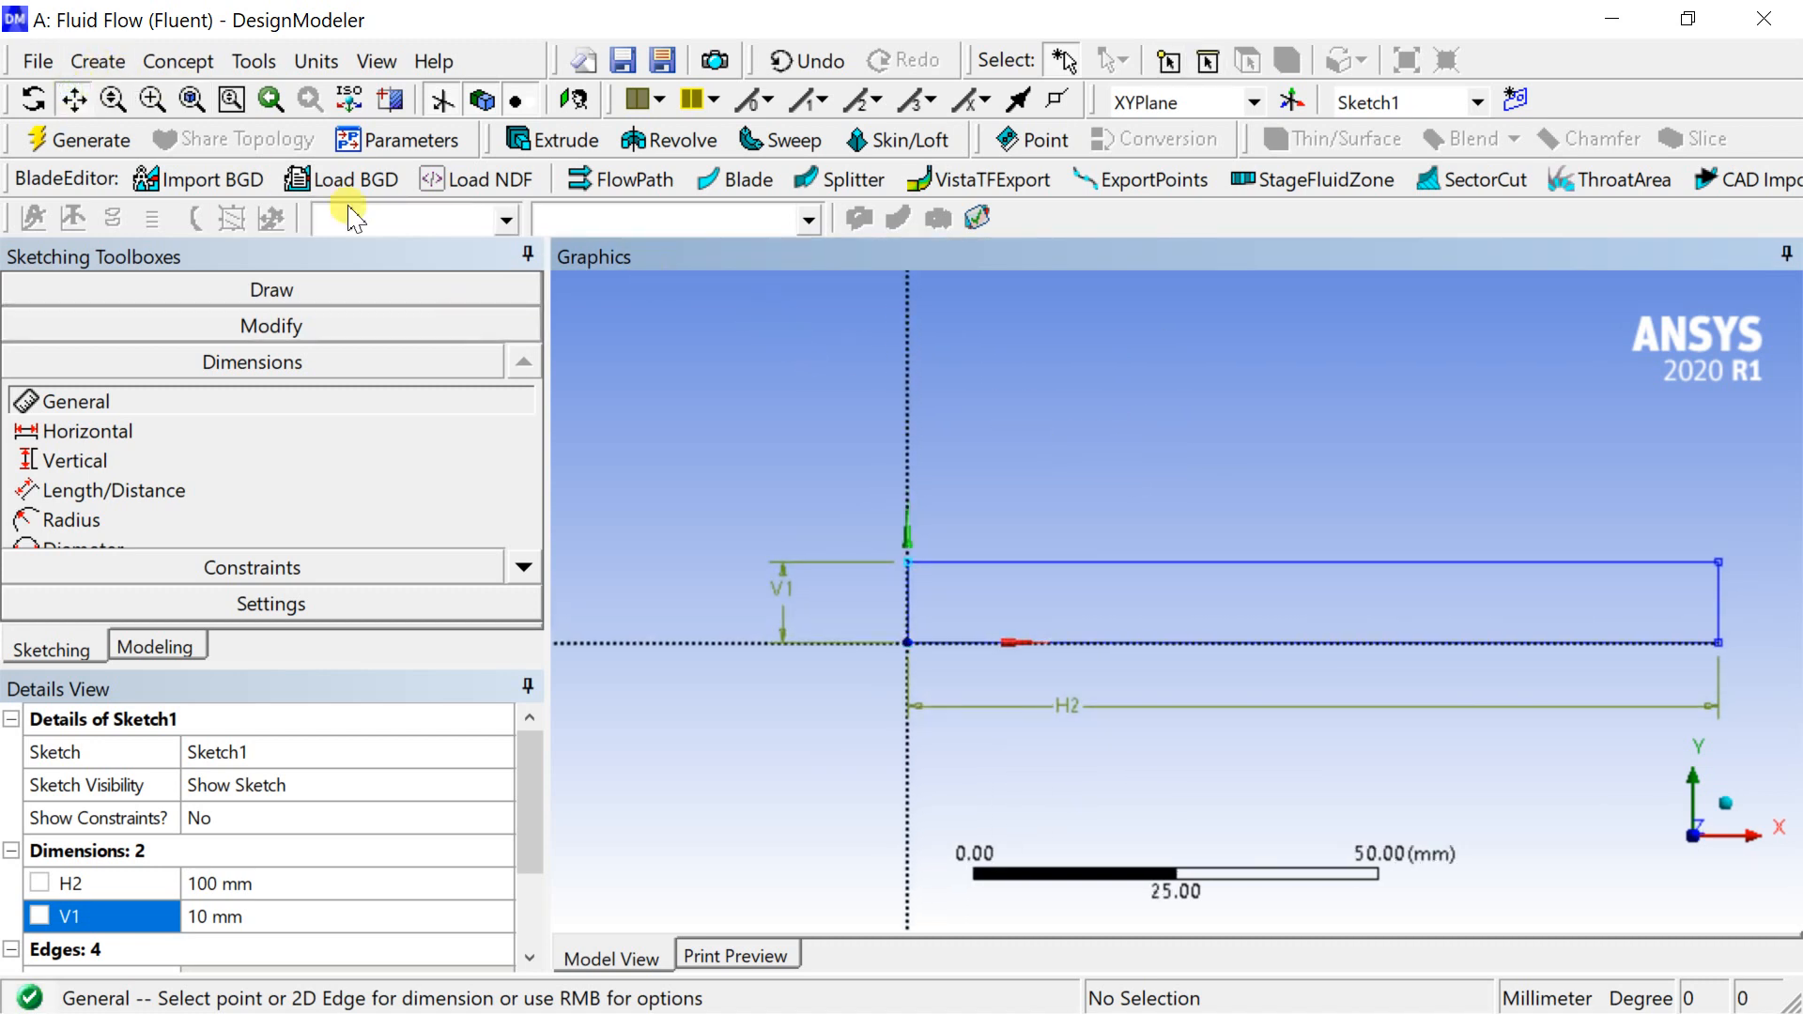
pyautogui.click(62, 141)
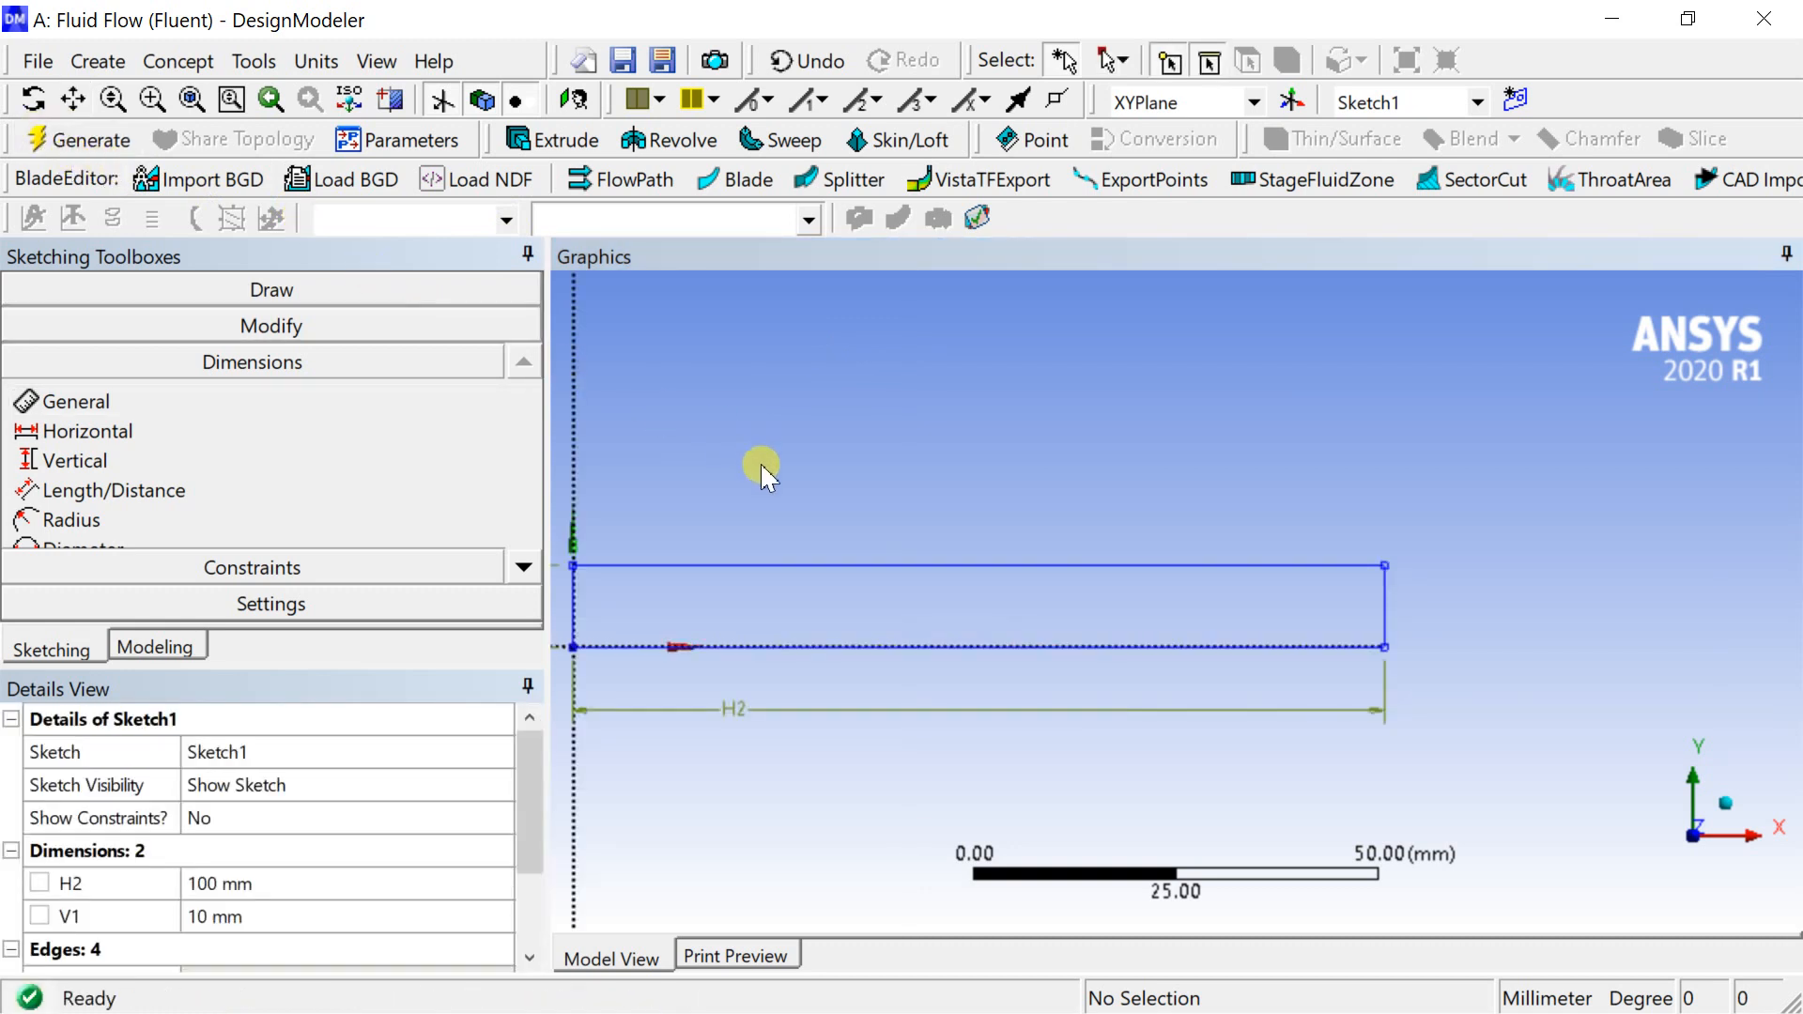
pyautogui.click(191, 100)
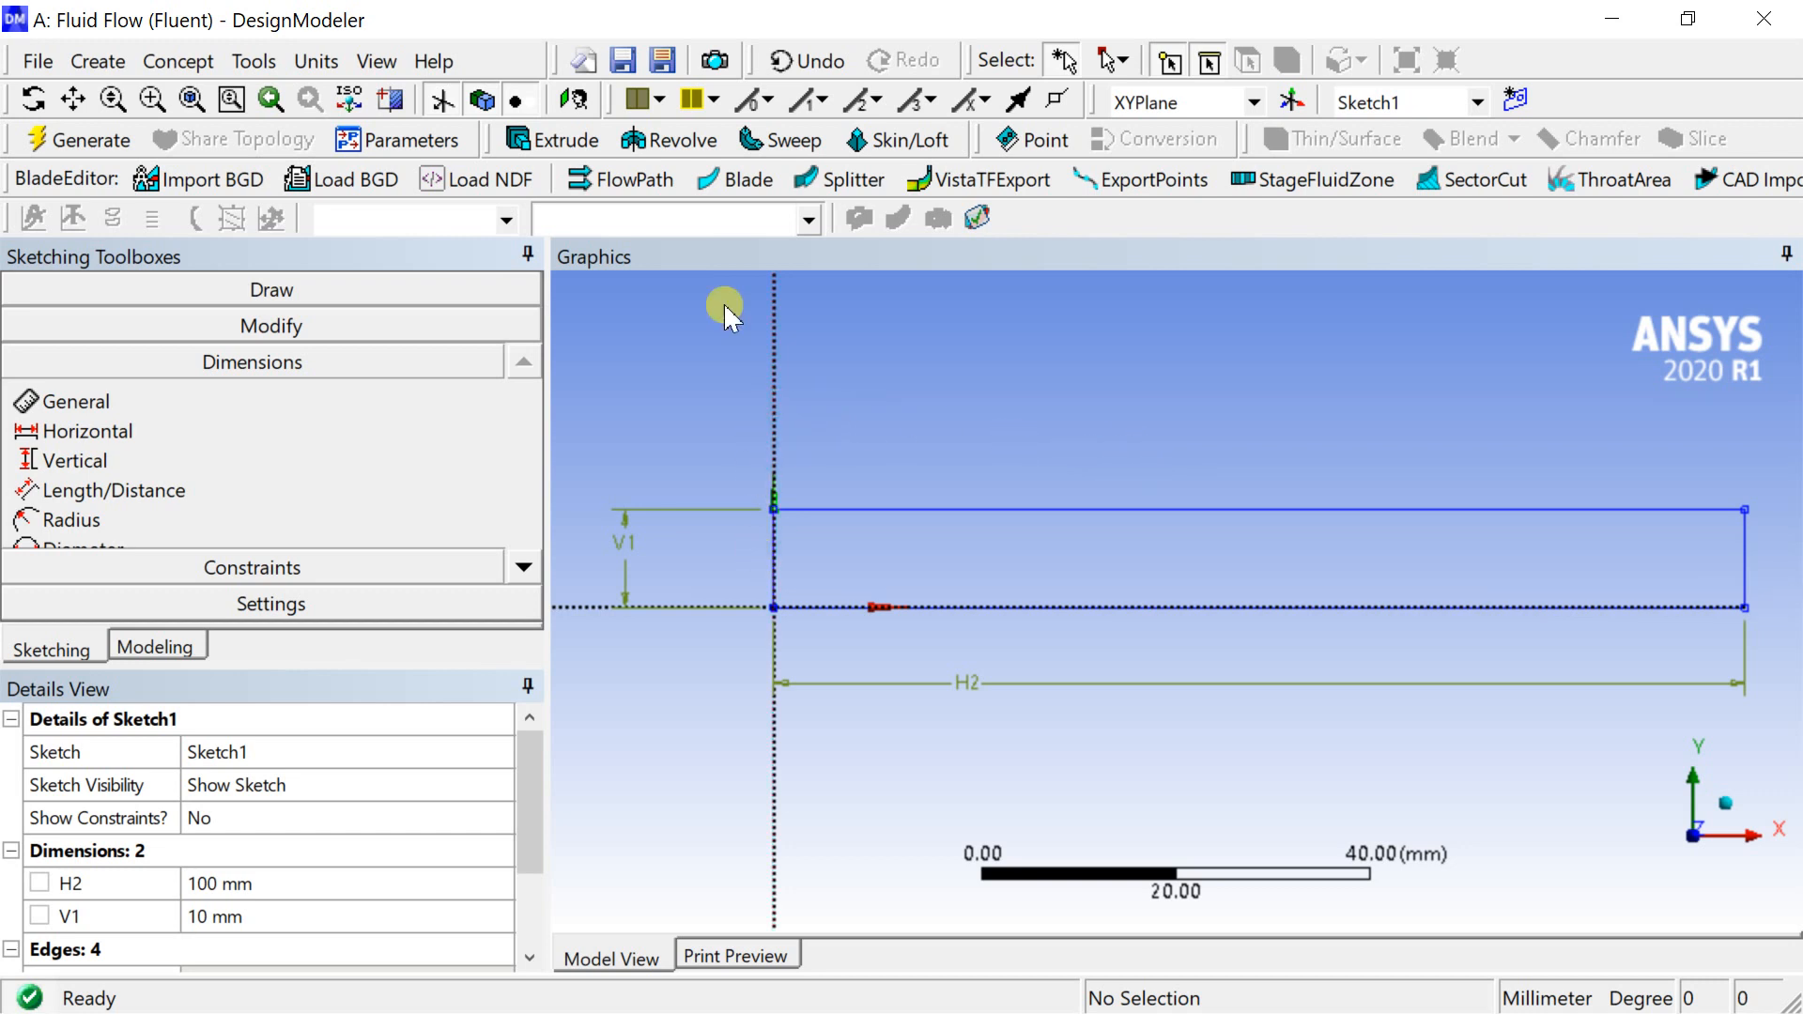
# Create and generate a surface from the rectangle sketch using the Add Material operation, and expand the surface feature in the tree.
pyautogui.click(177, 71)
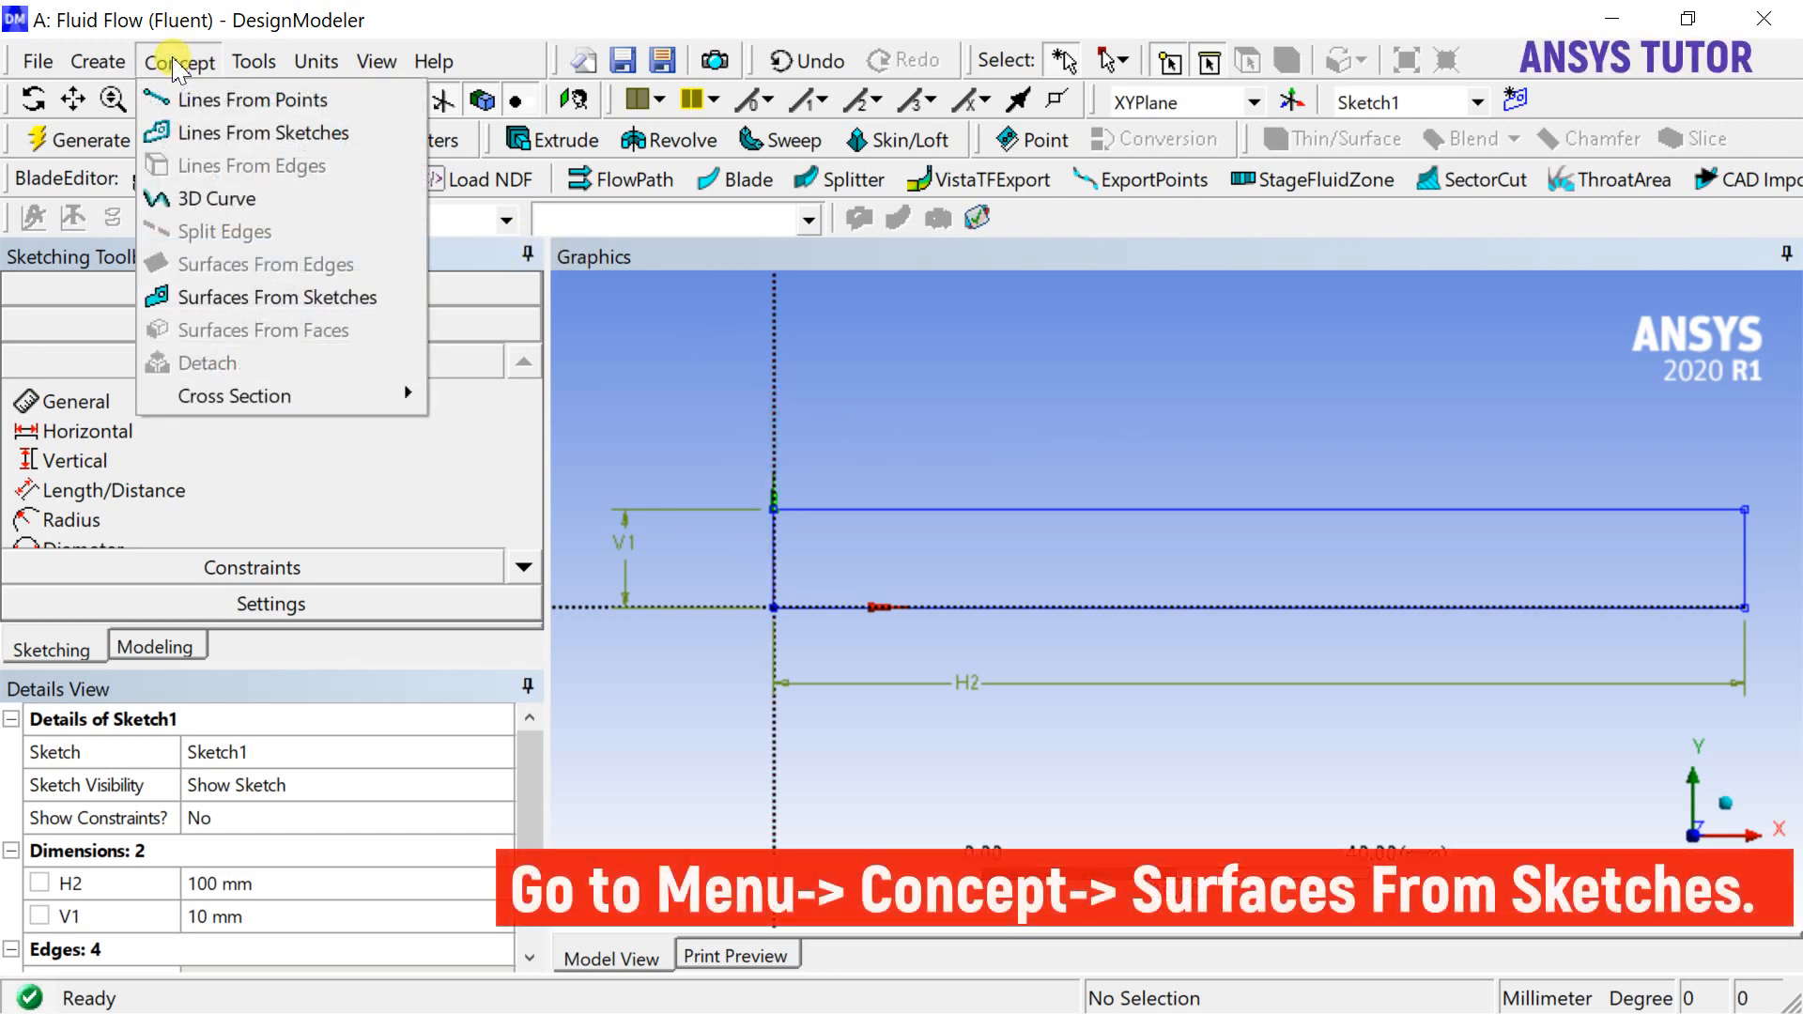
pyautogui.click(205, 308)
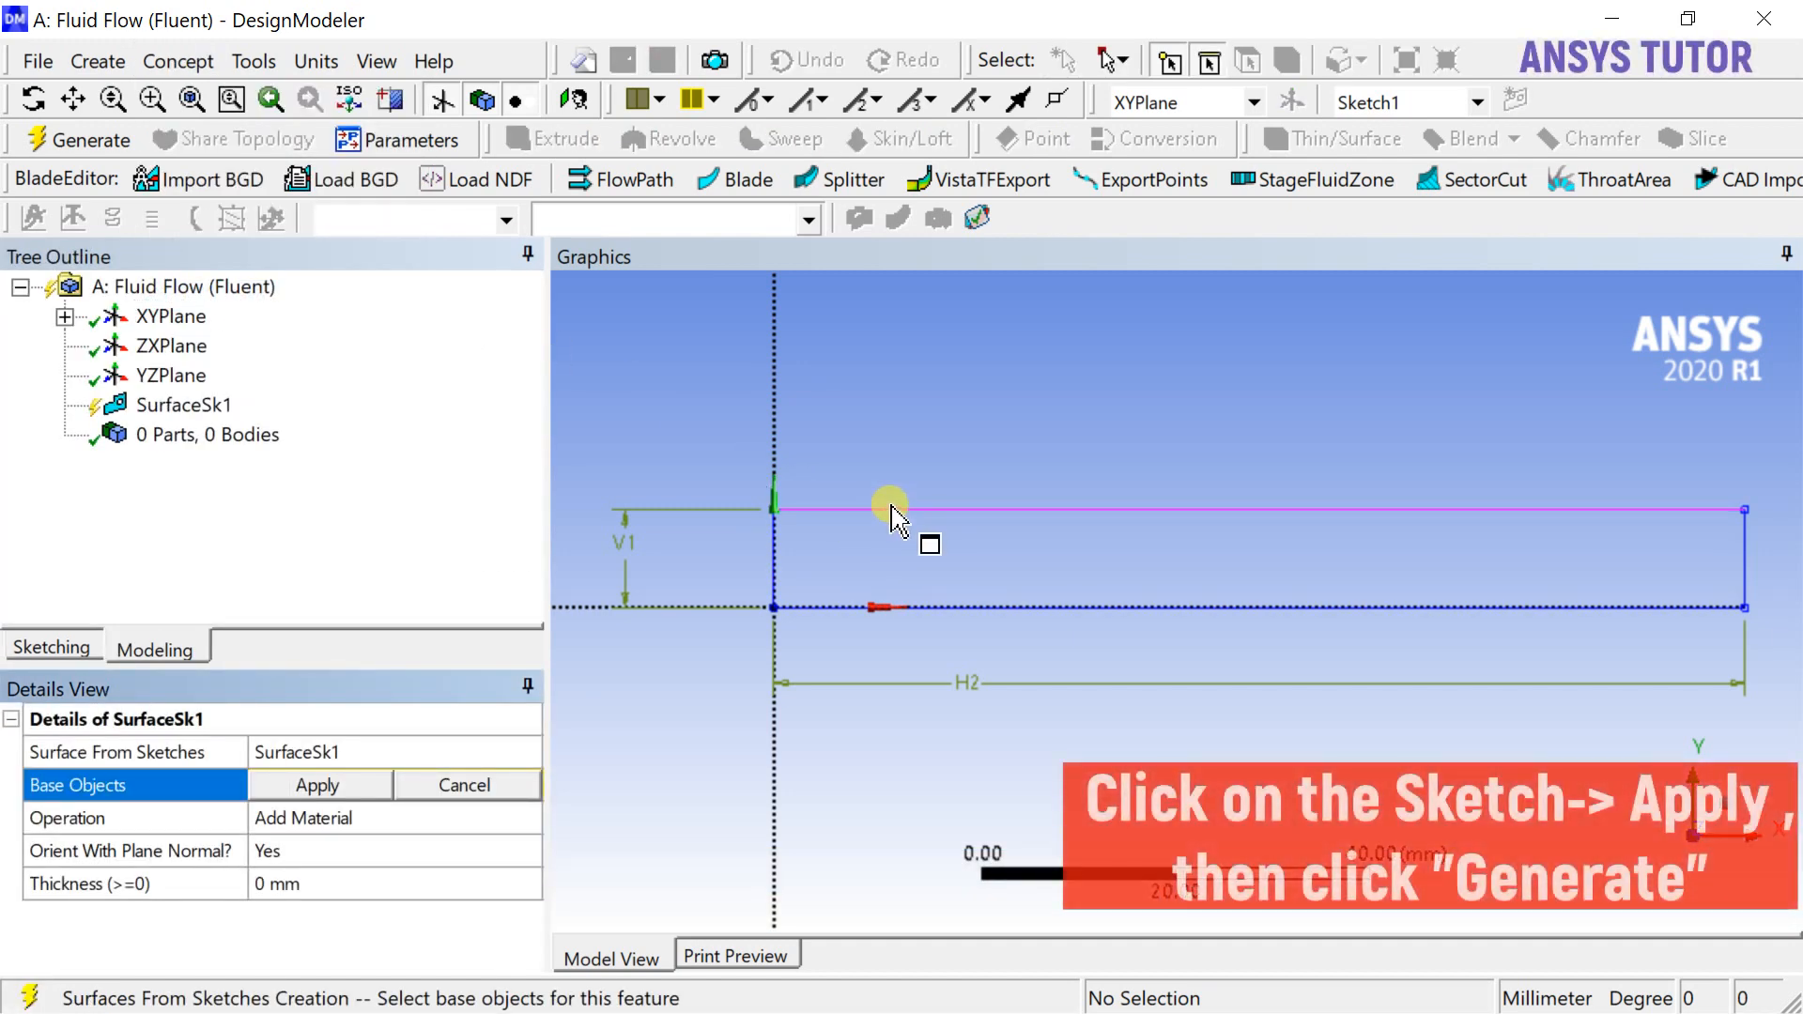
pyautogui.click(892, 509)
pyautogui.click(347, 791)
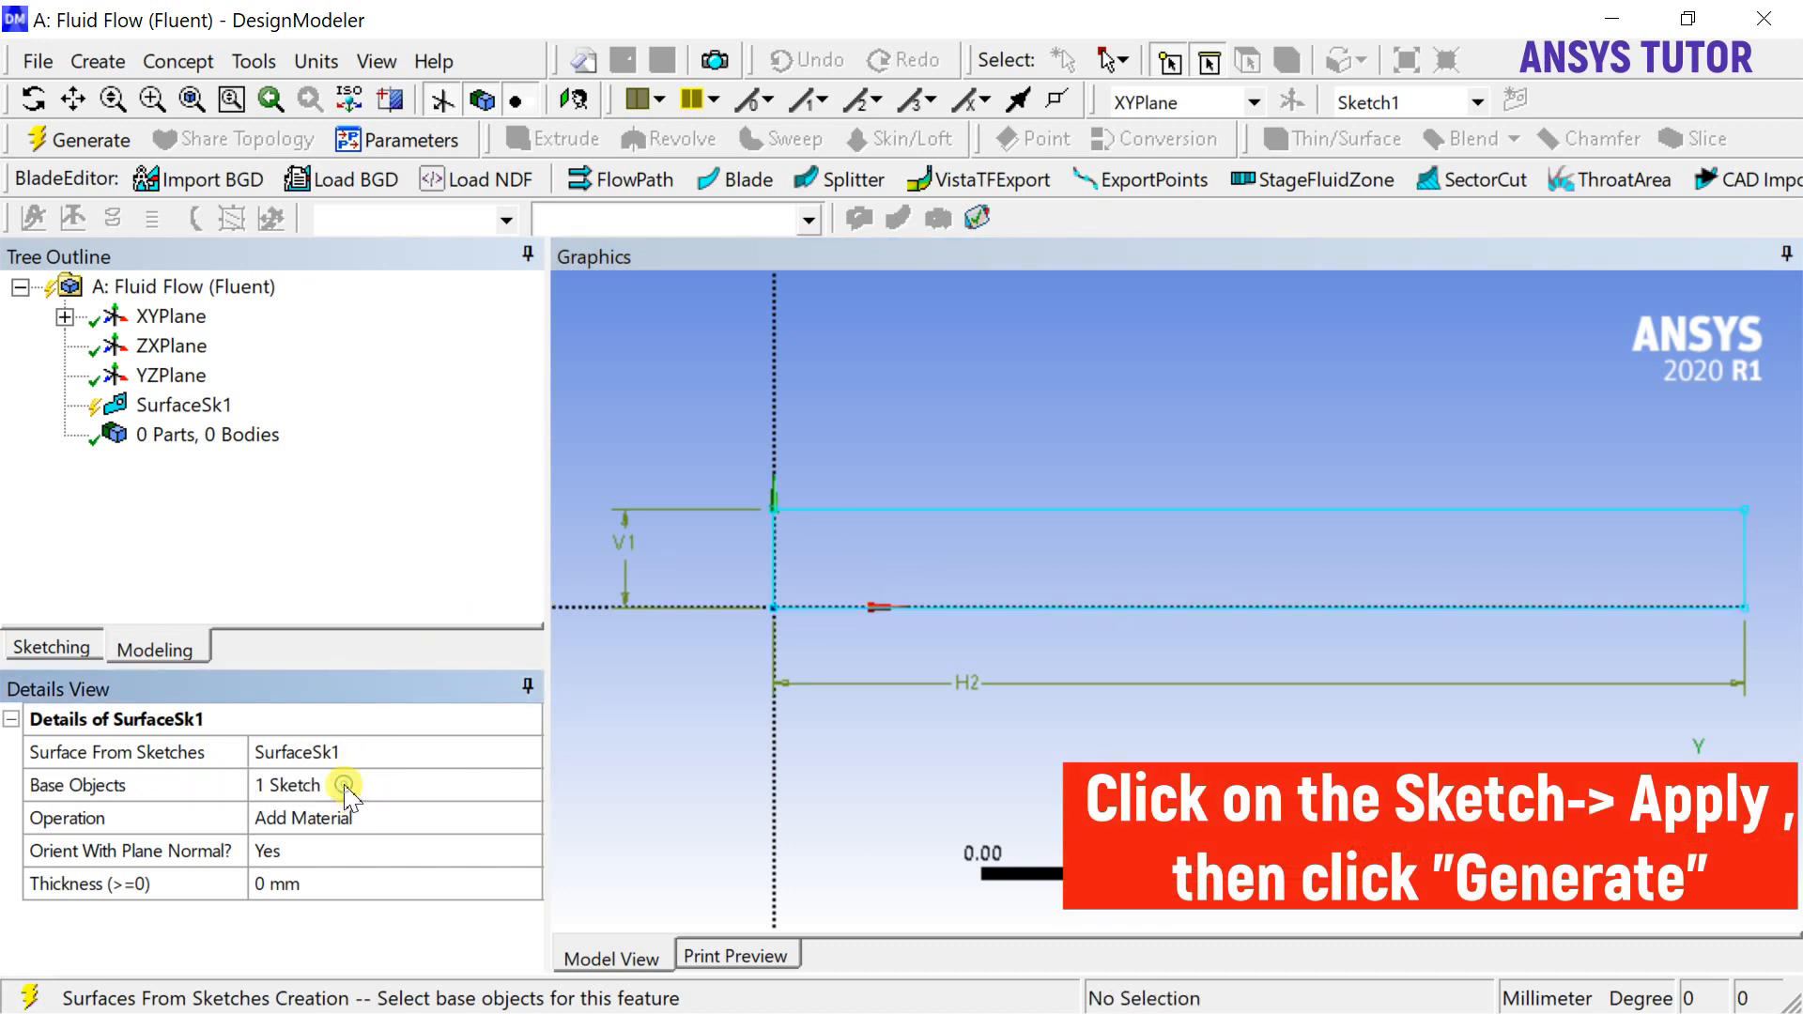
pyautogui.click(413, 819)
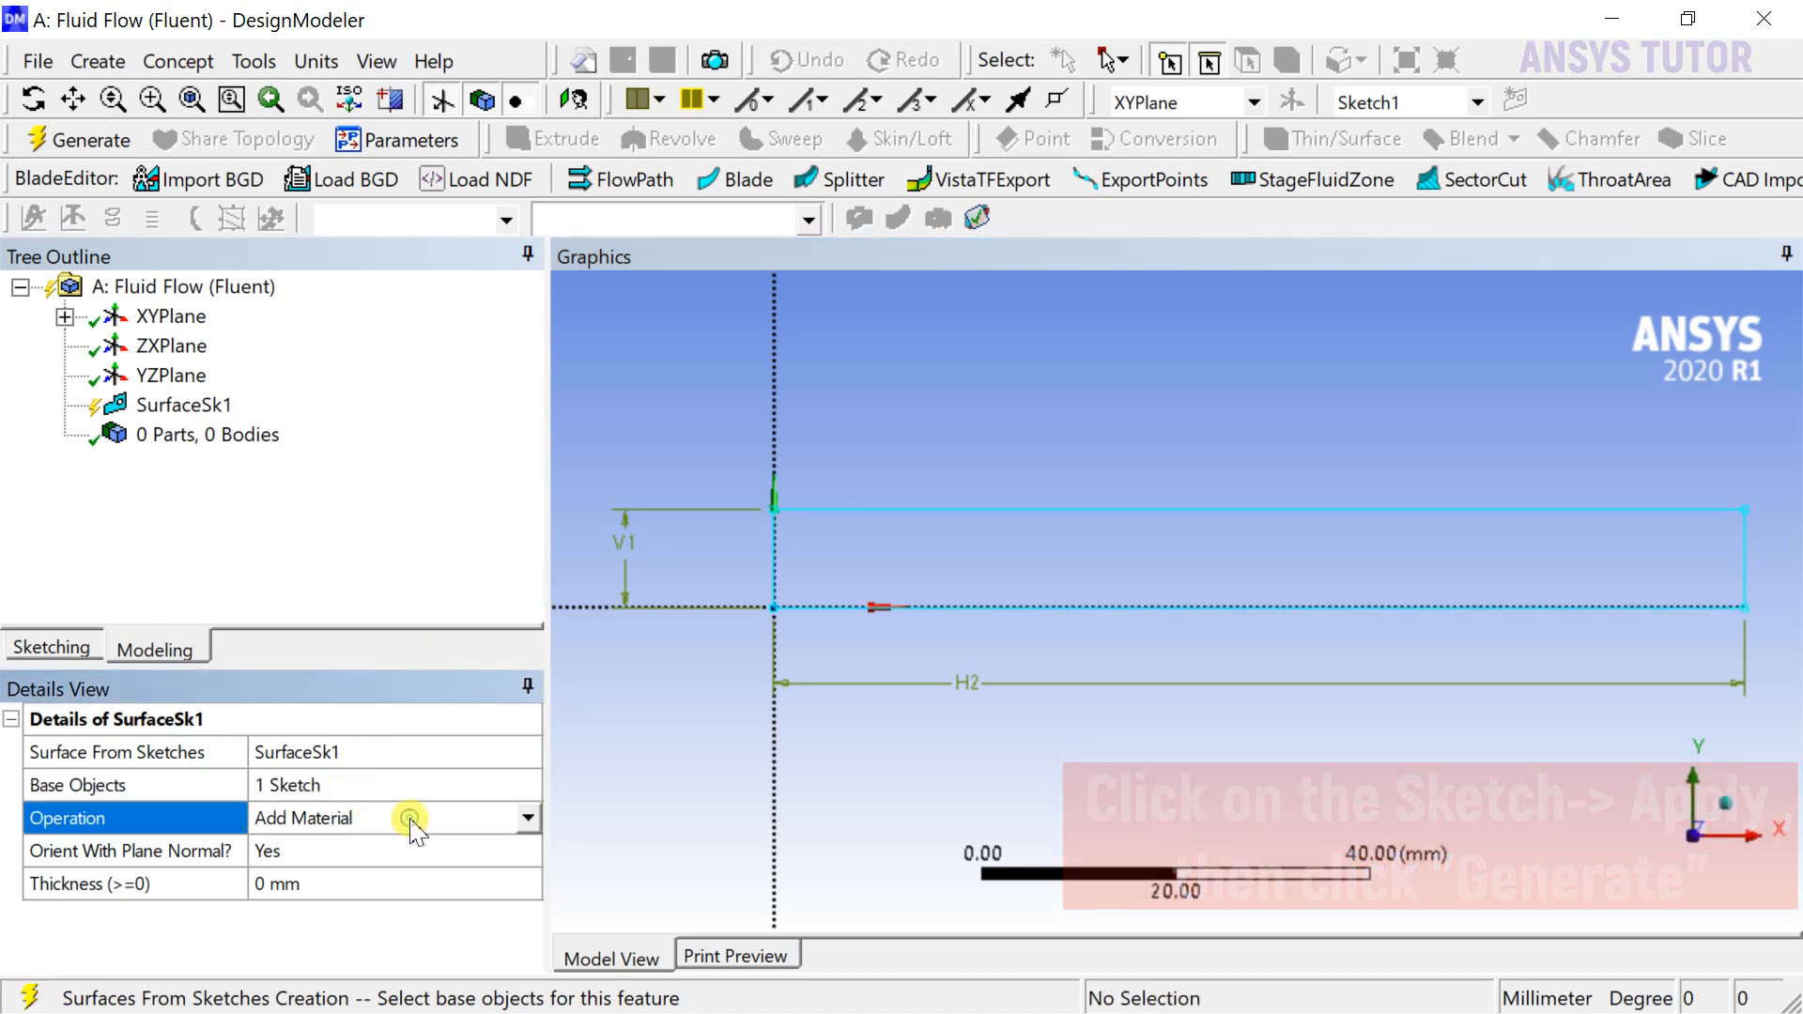
pyautogui.press('F5')
pyautogui.click(68, 138)
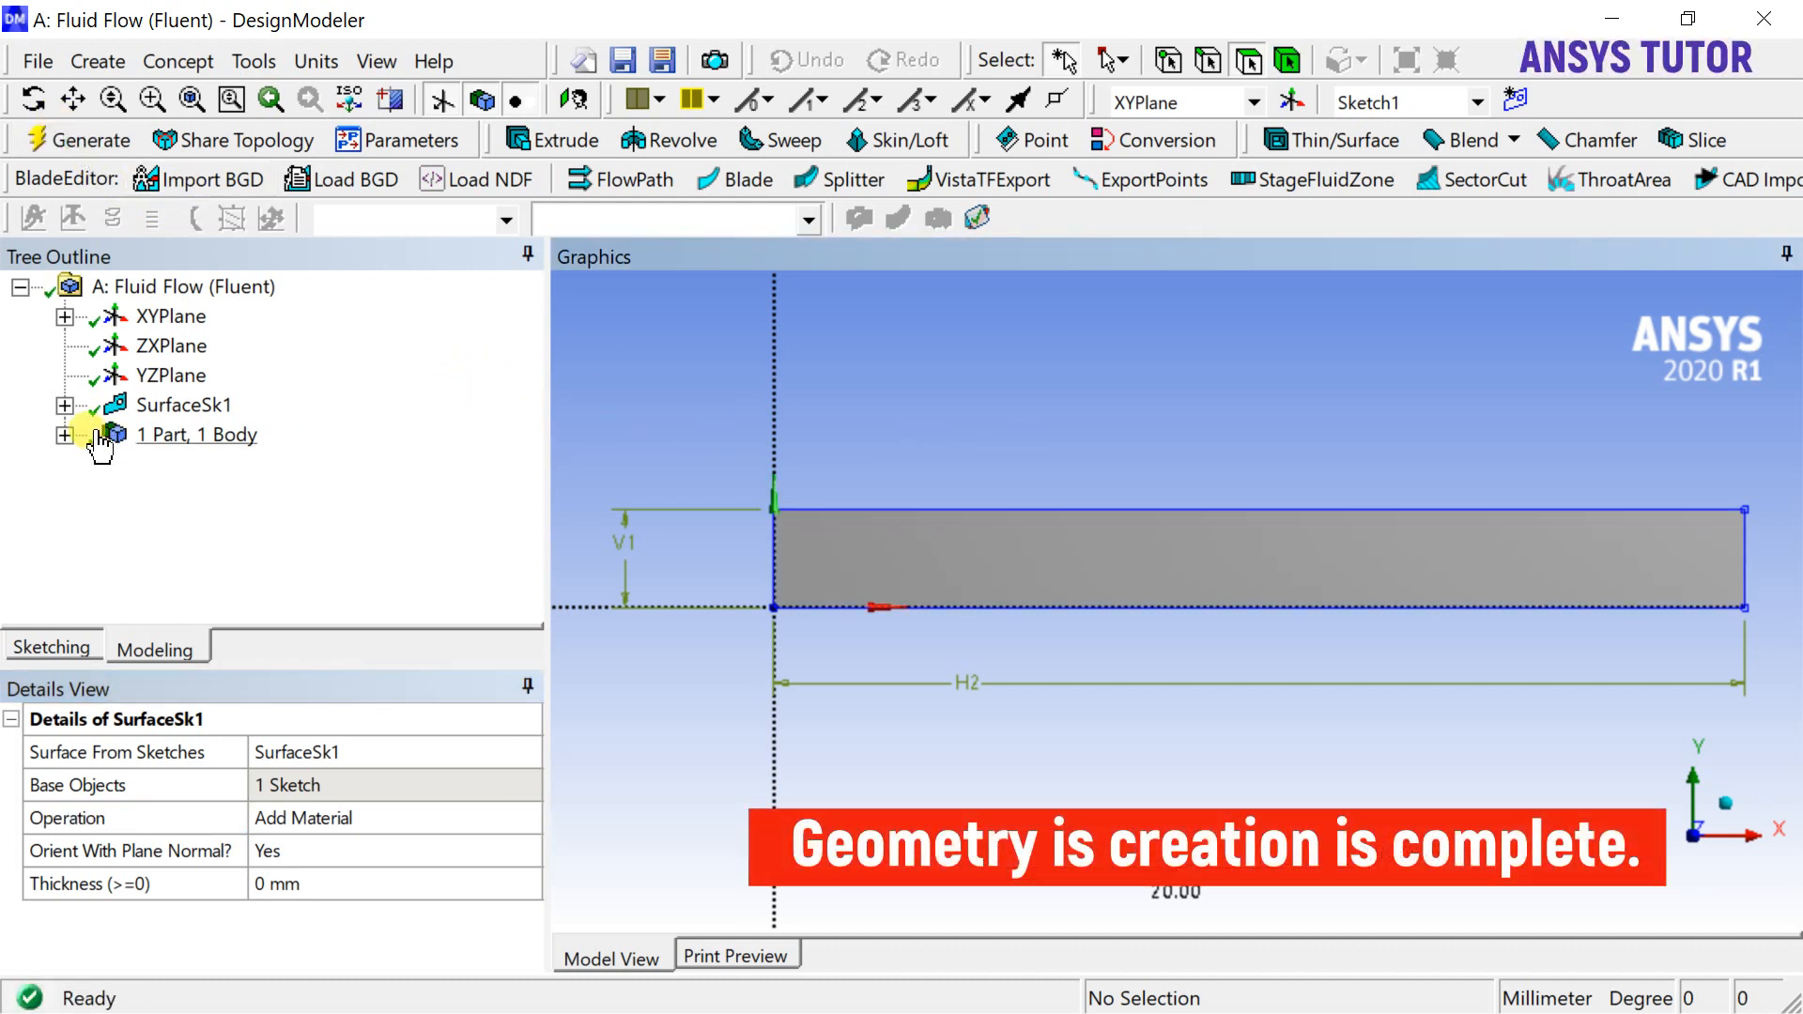
pyautogui.click(64, 405)
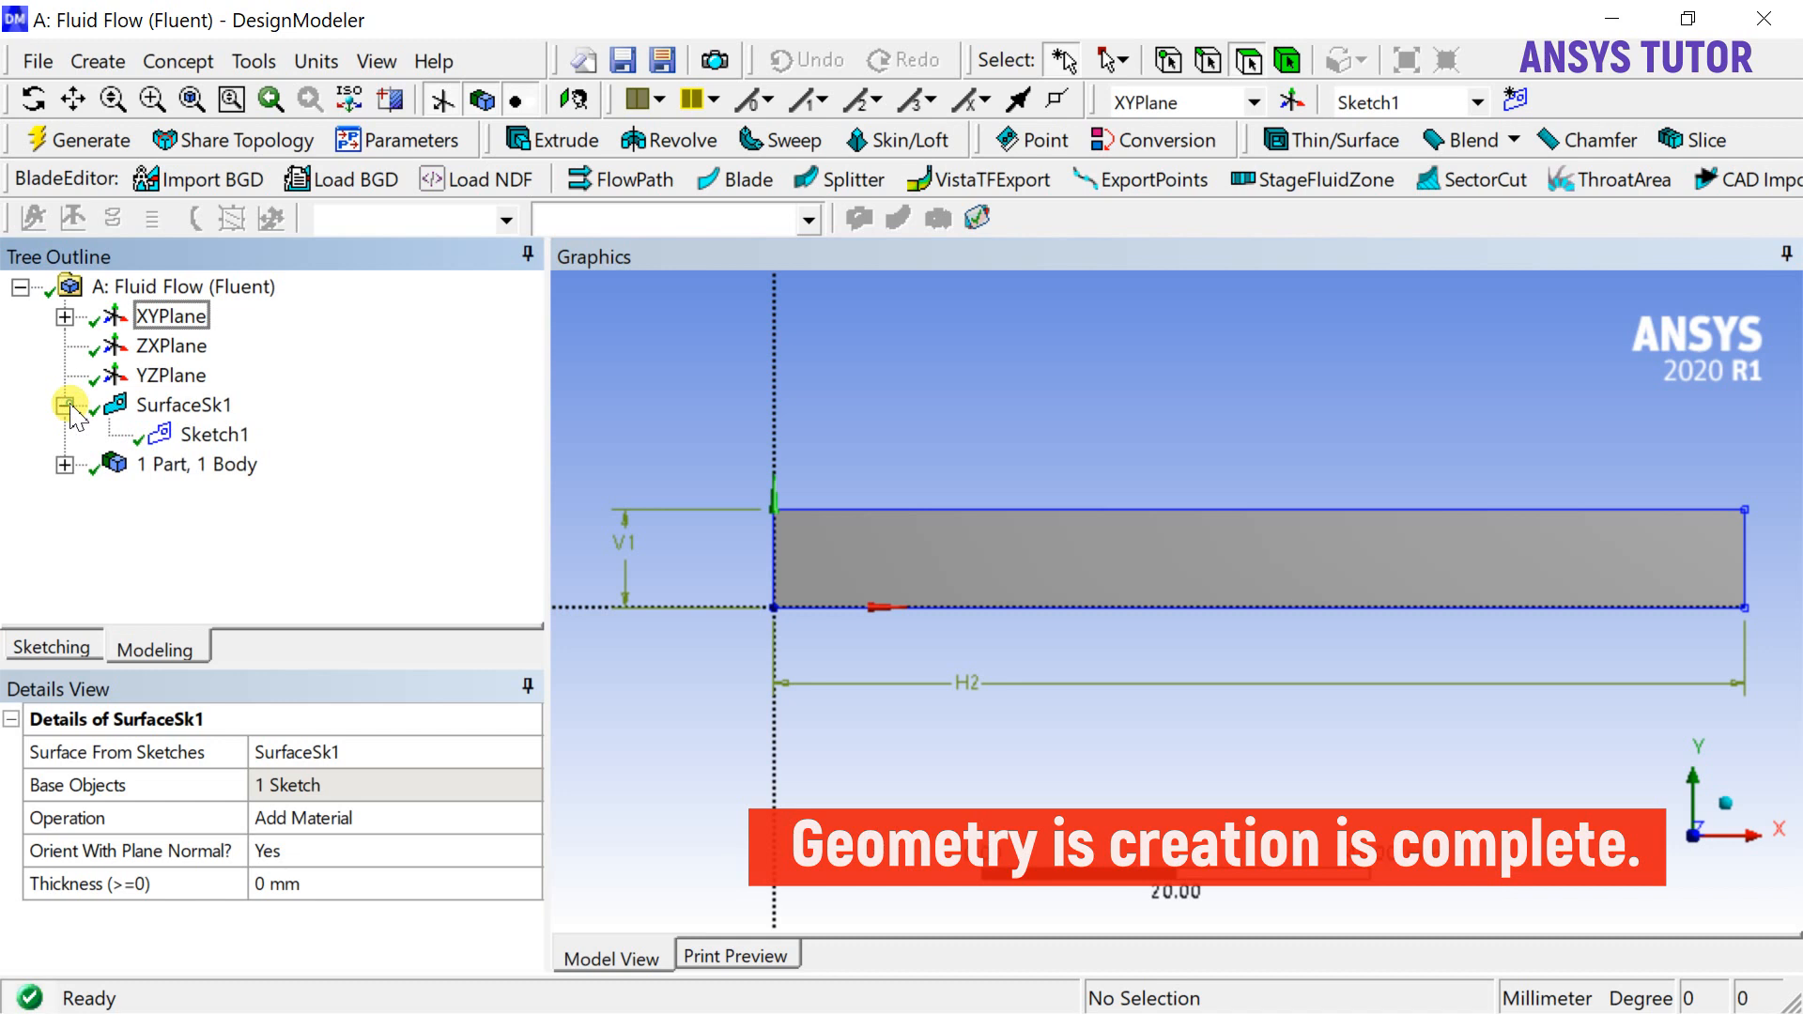
# Set the Fluid/Solid property of the surface body under the part to Fluid.
pyautogui.click(194, 435)
pyautogui.click(184, 405)
pyautogui.click(64, 464)
pyautogui.click(226, 494)
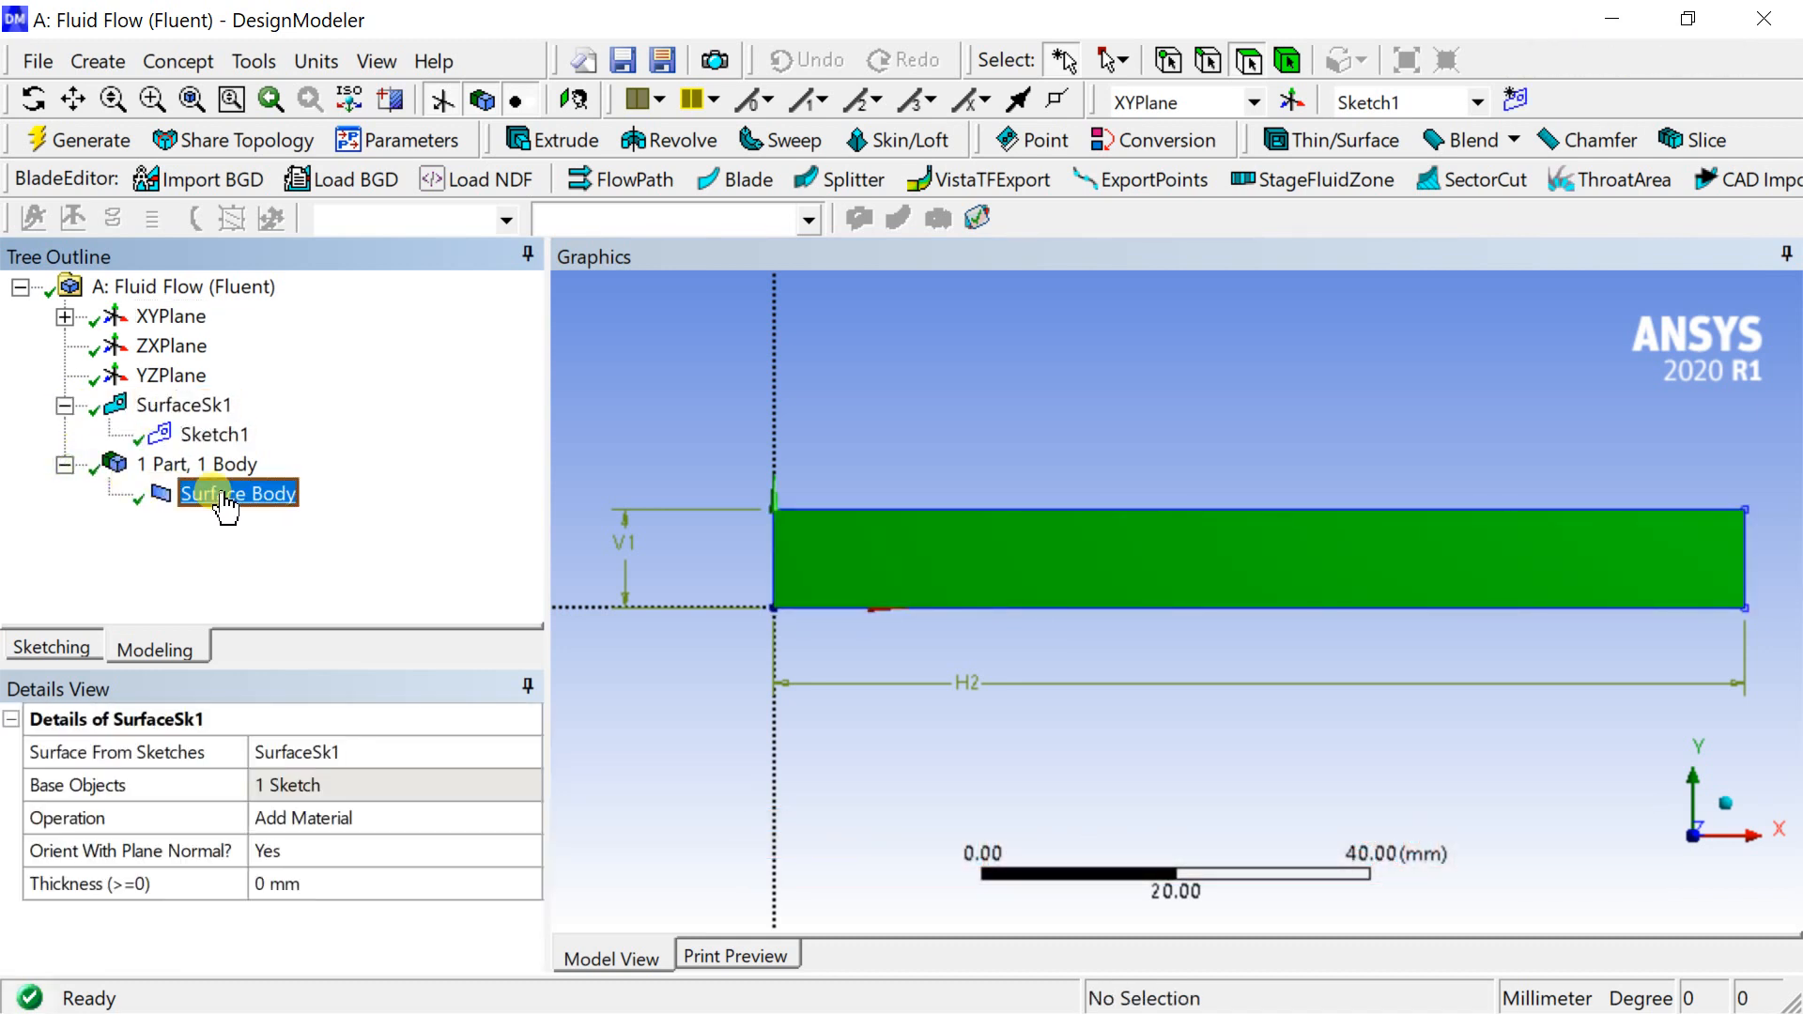
pyautogui.click(674, 425)
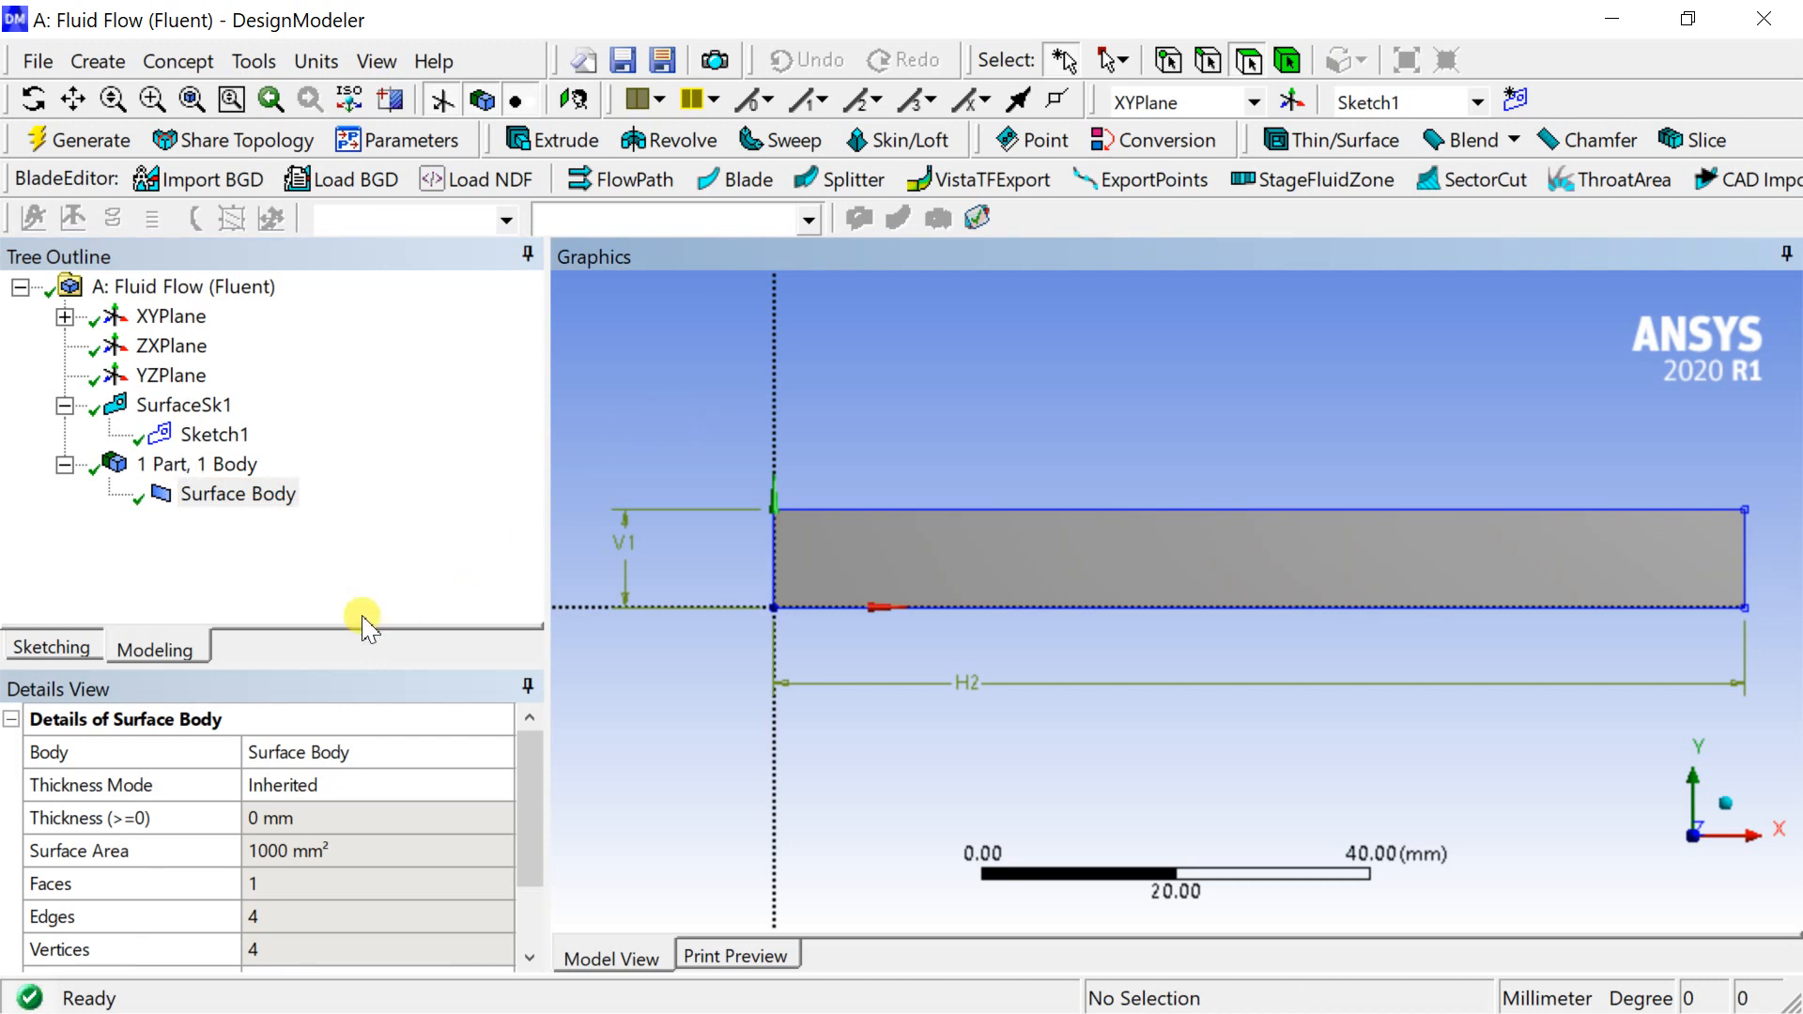
pyautogui.moveTo(325, 663); pyautogui.dragTo(331, 575)
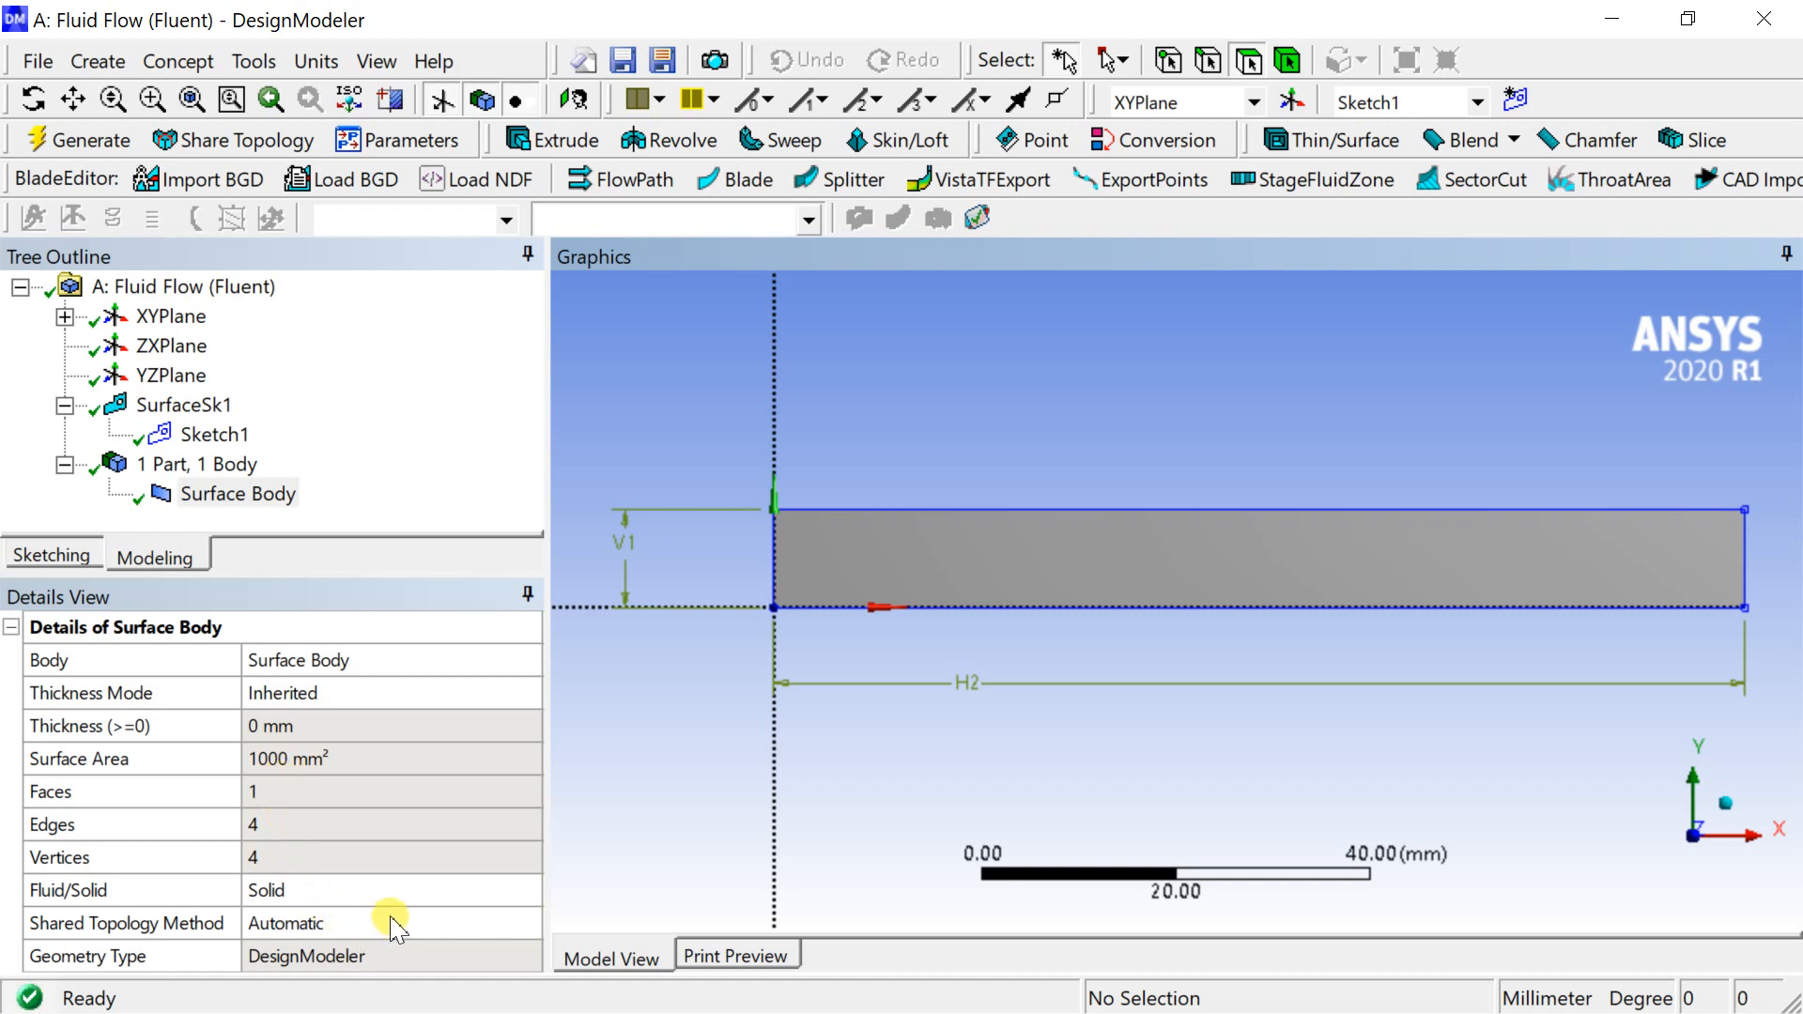
pyautogui.click(428, 894)
pyautogui.click(531, 887)
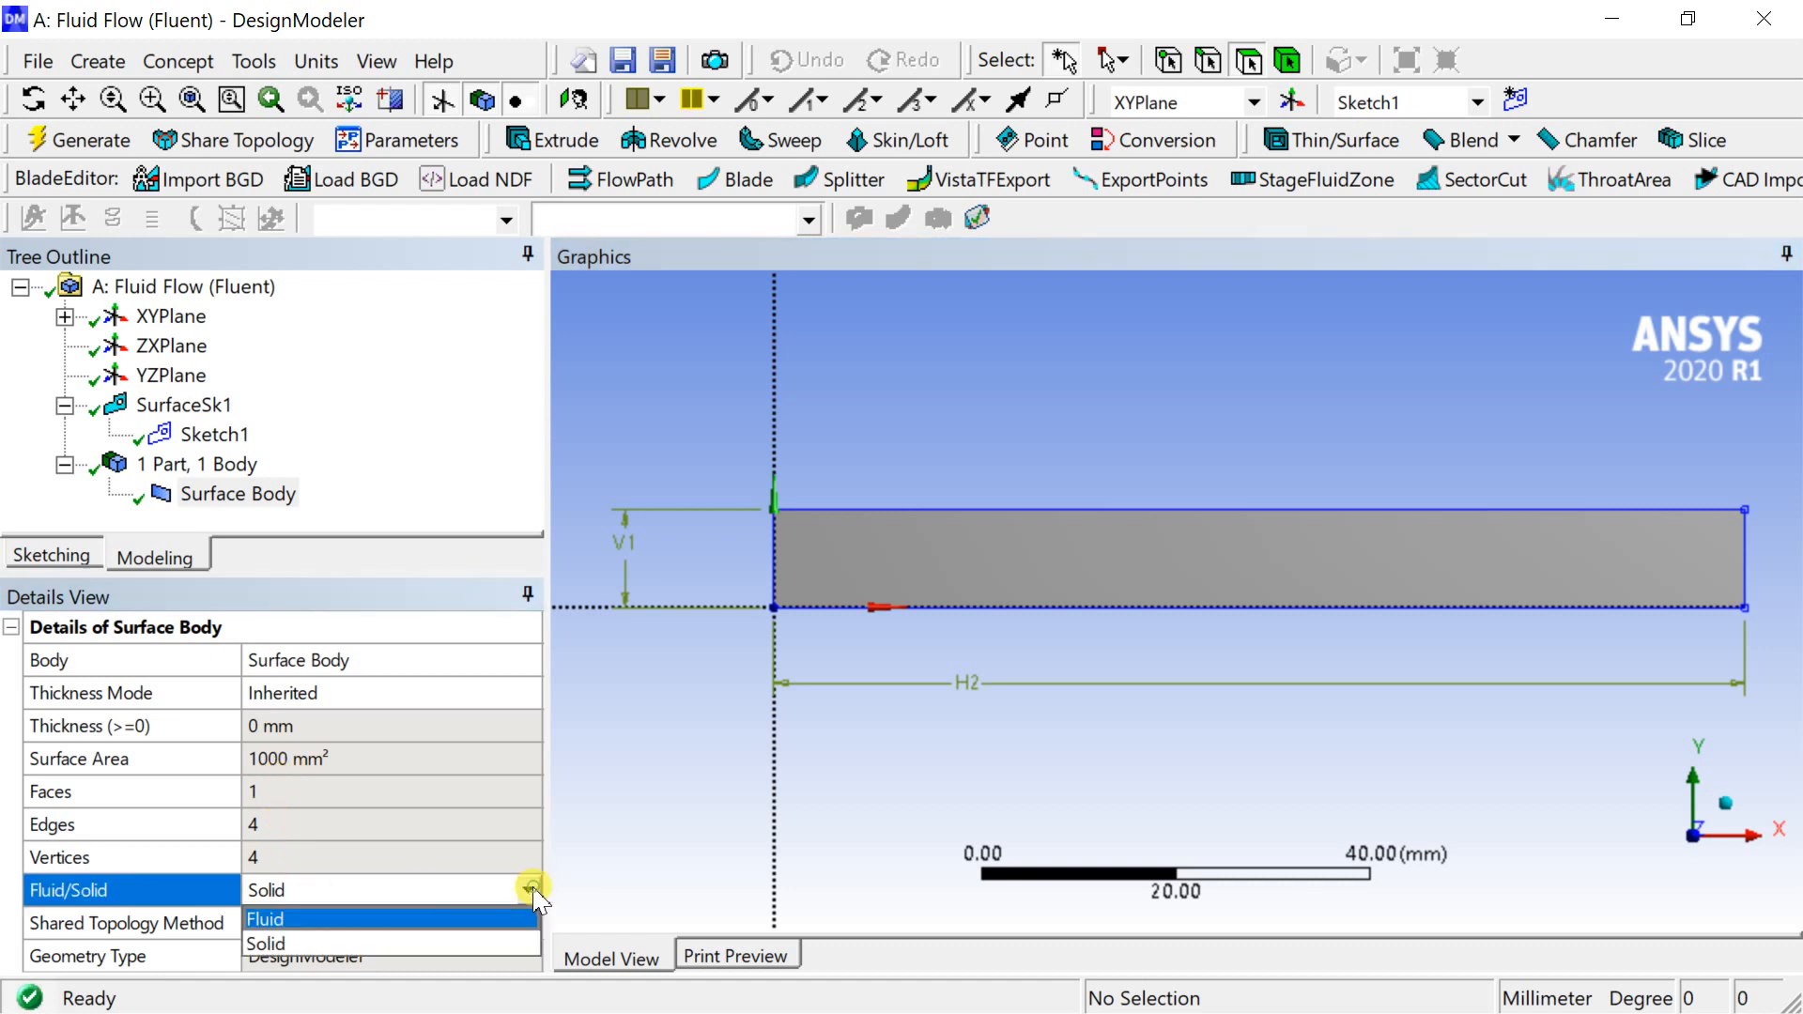
pyautogui.click(411, 922)
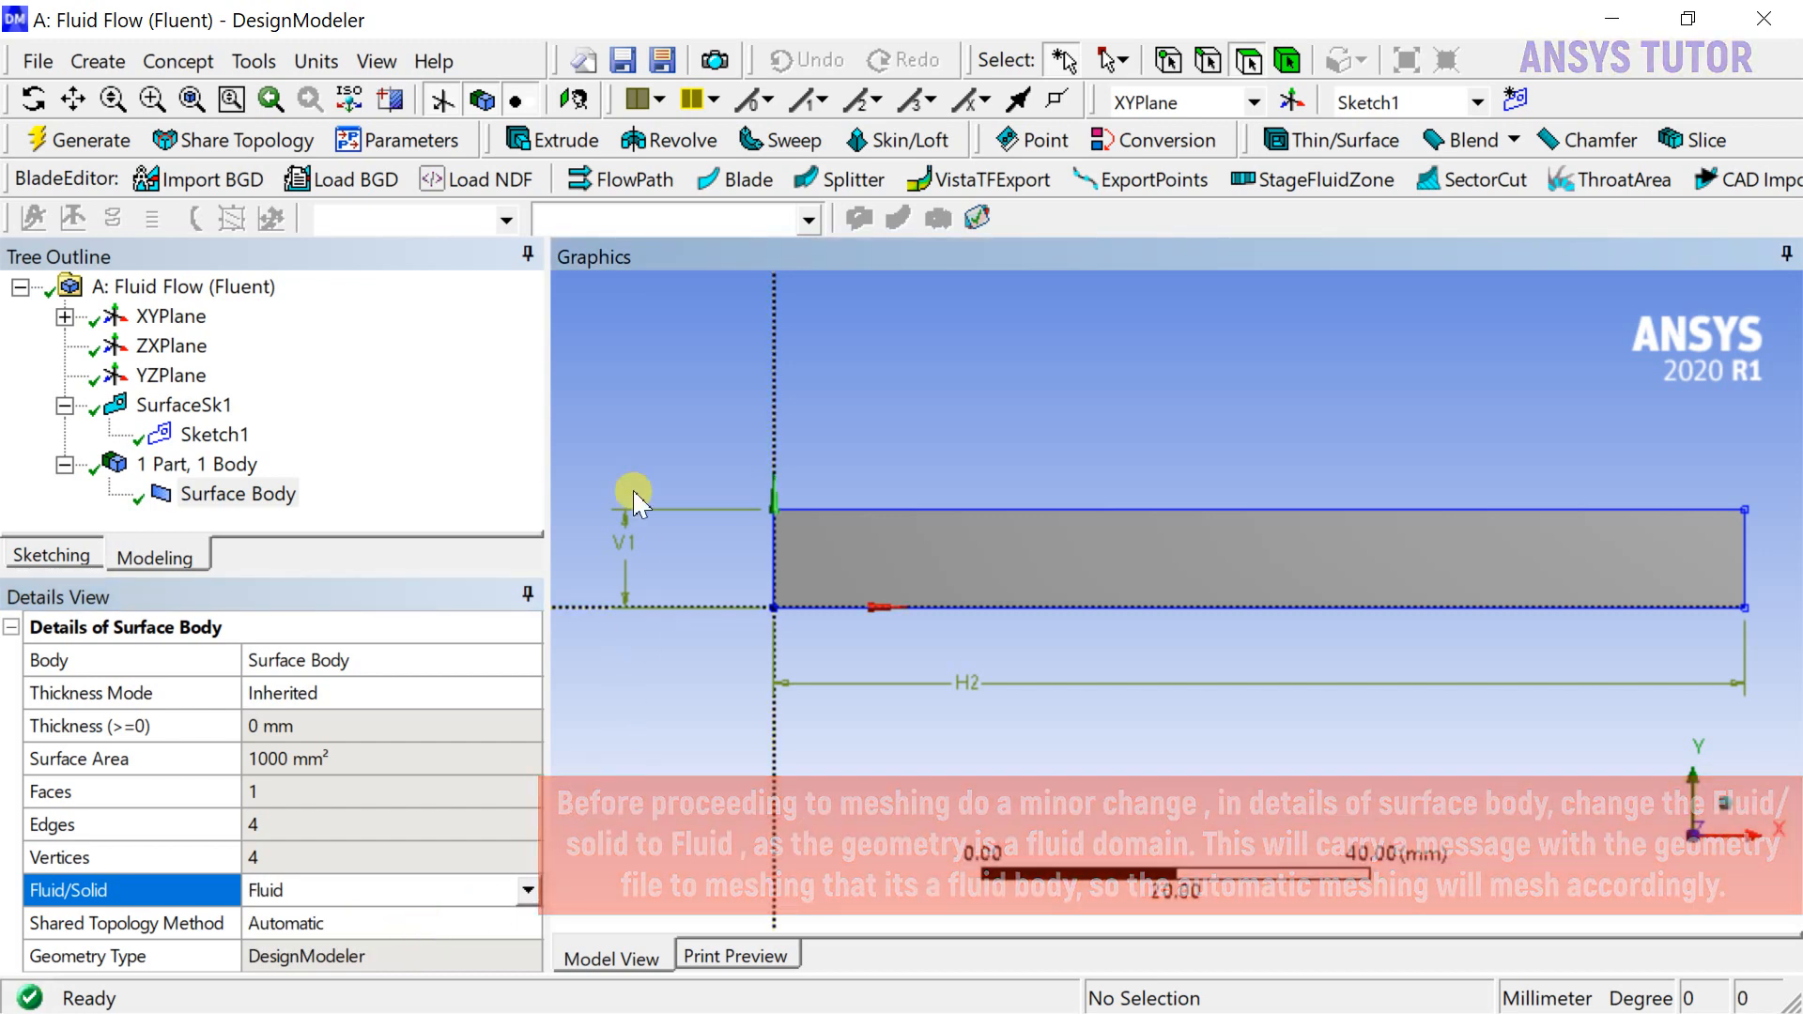
# Regenerate the geometry with the fluid surface body and close DesignModeler.
pyautogui.click(81, 139)
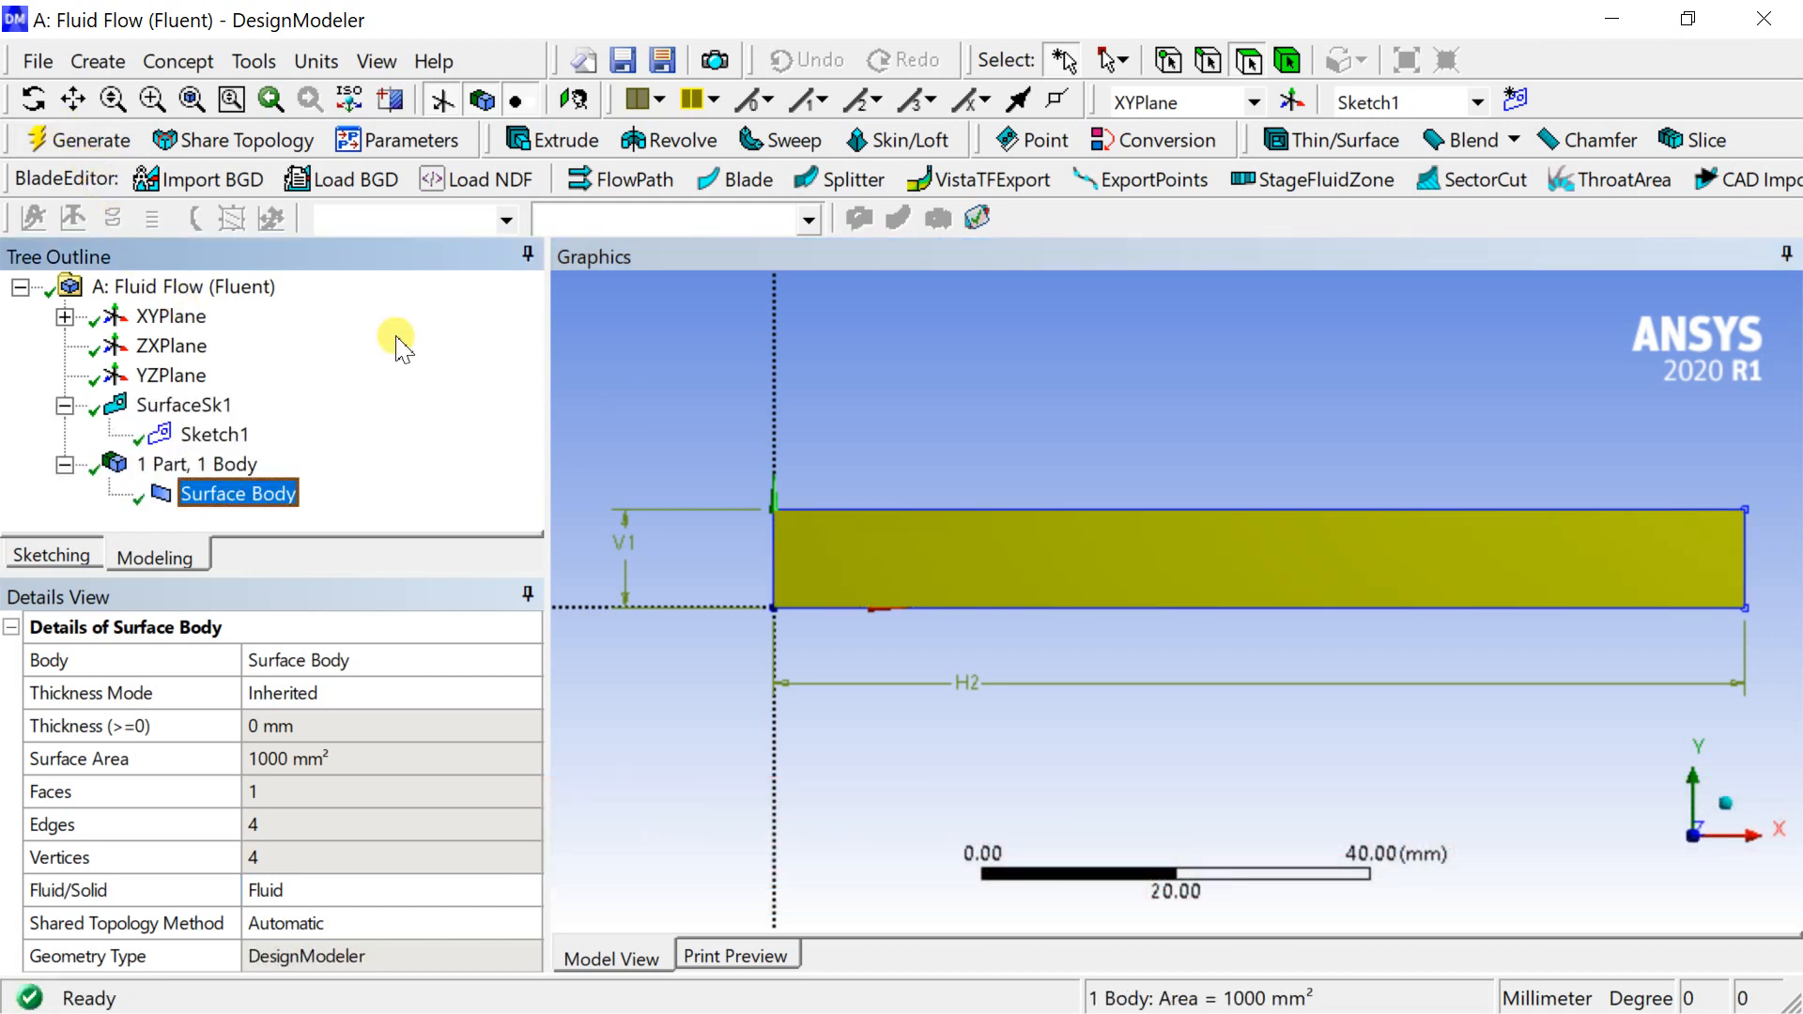
pyautogui.click(1436, 413)
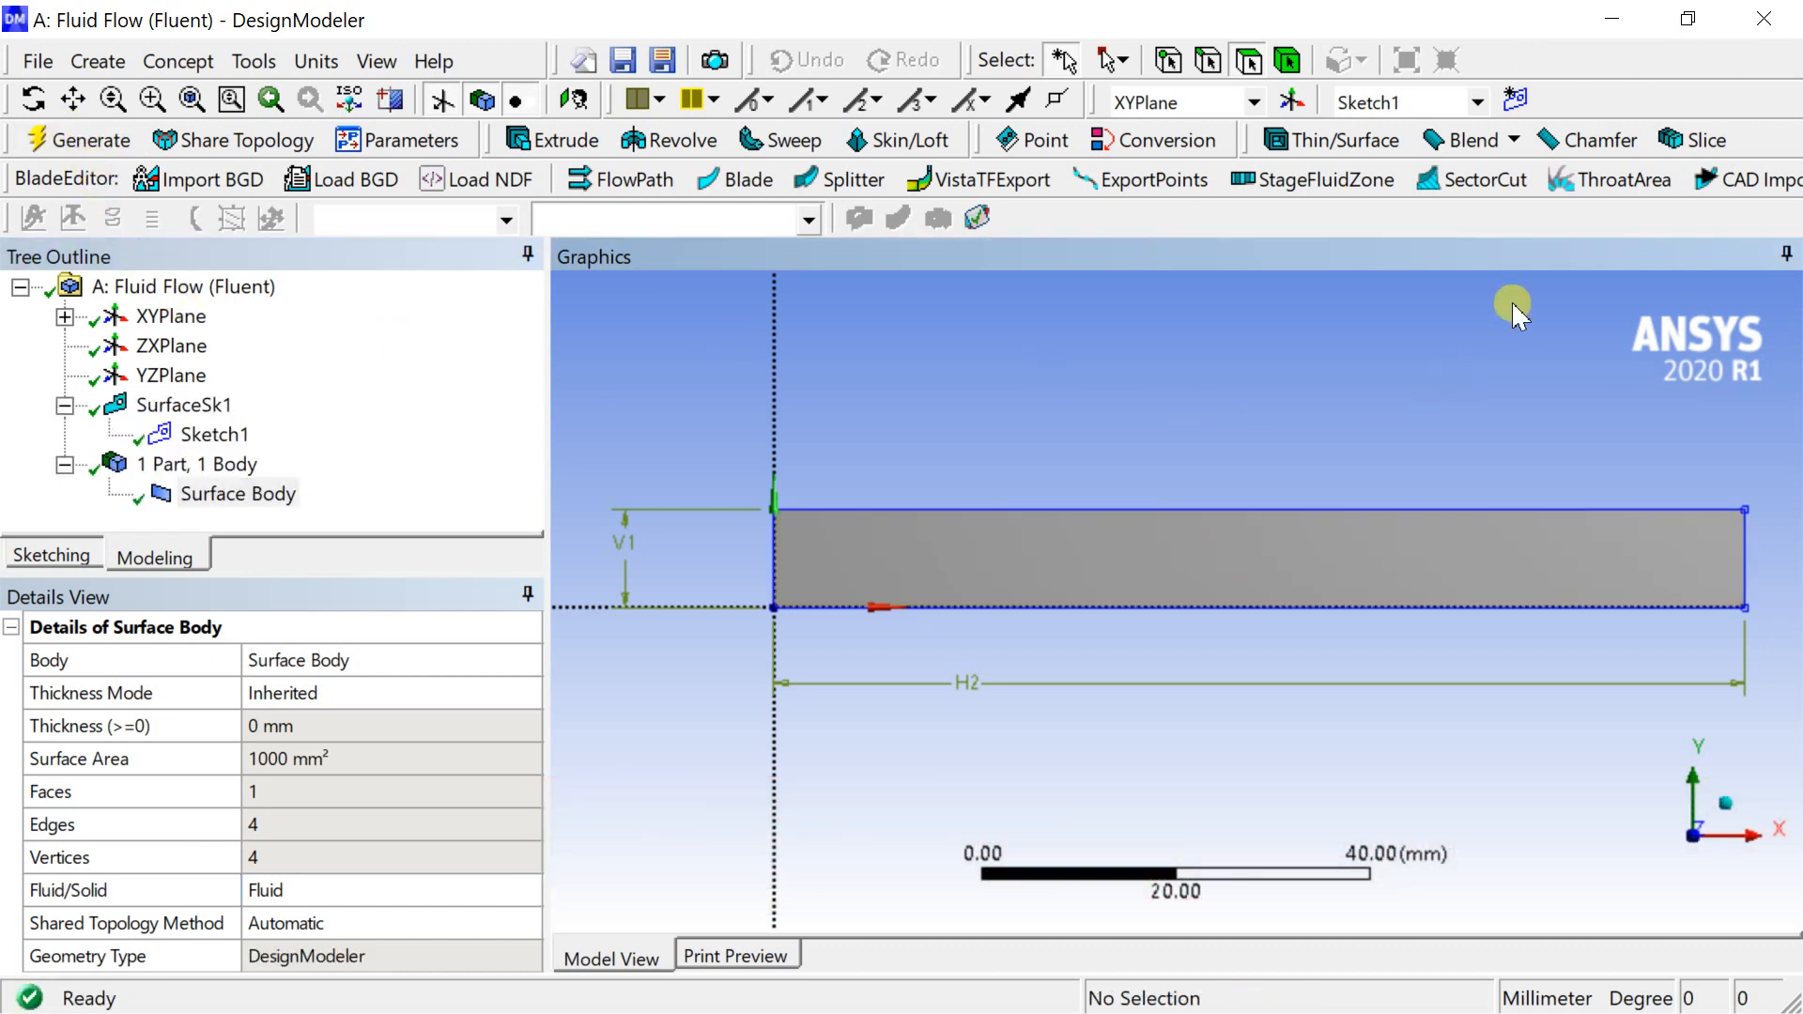
pyautogui.click(1750, 25)
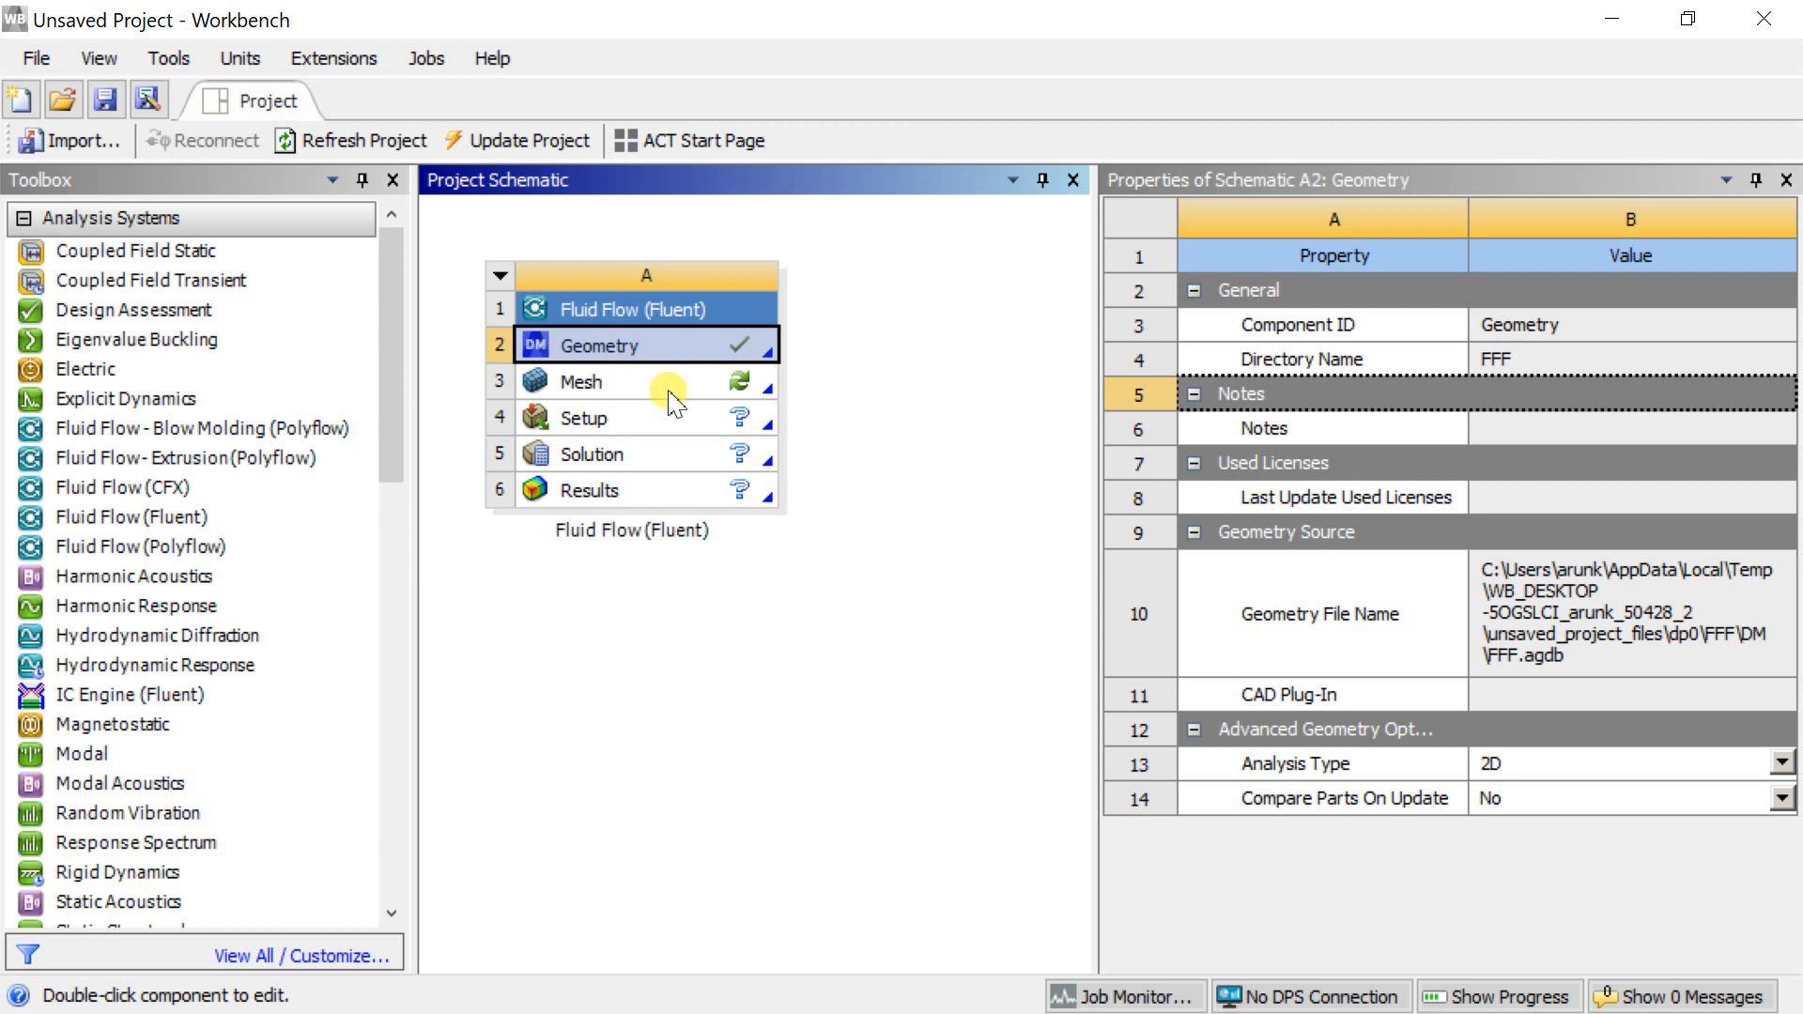
# Open the Mesh cell of the Fluid Flow (Fluent) system for editing in the Meshing application.
pyautogui.click(670, 389)
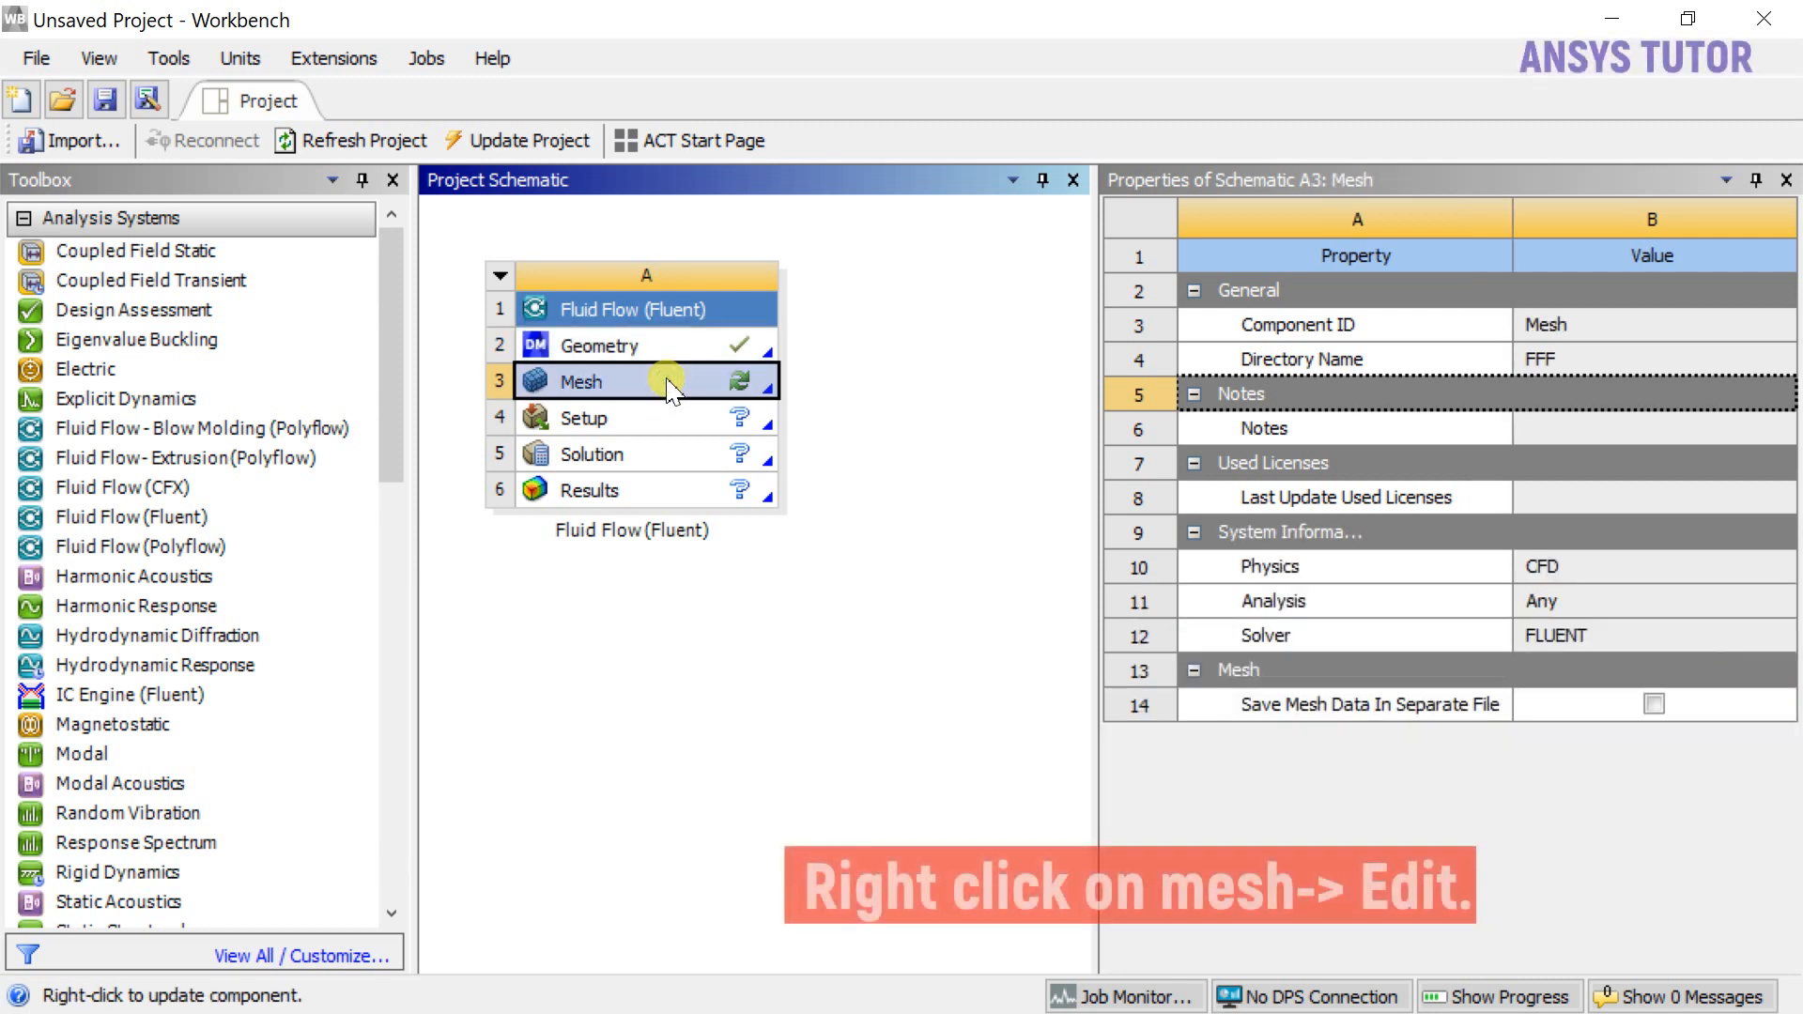
pyautogui.rightClick(669, 389)
pyautogui.click(719, 398)
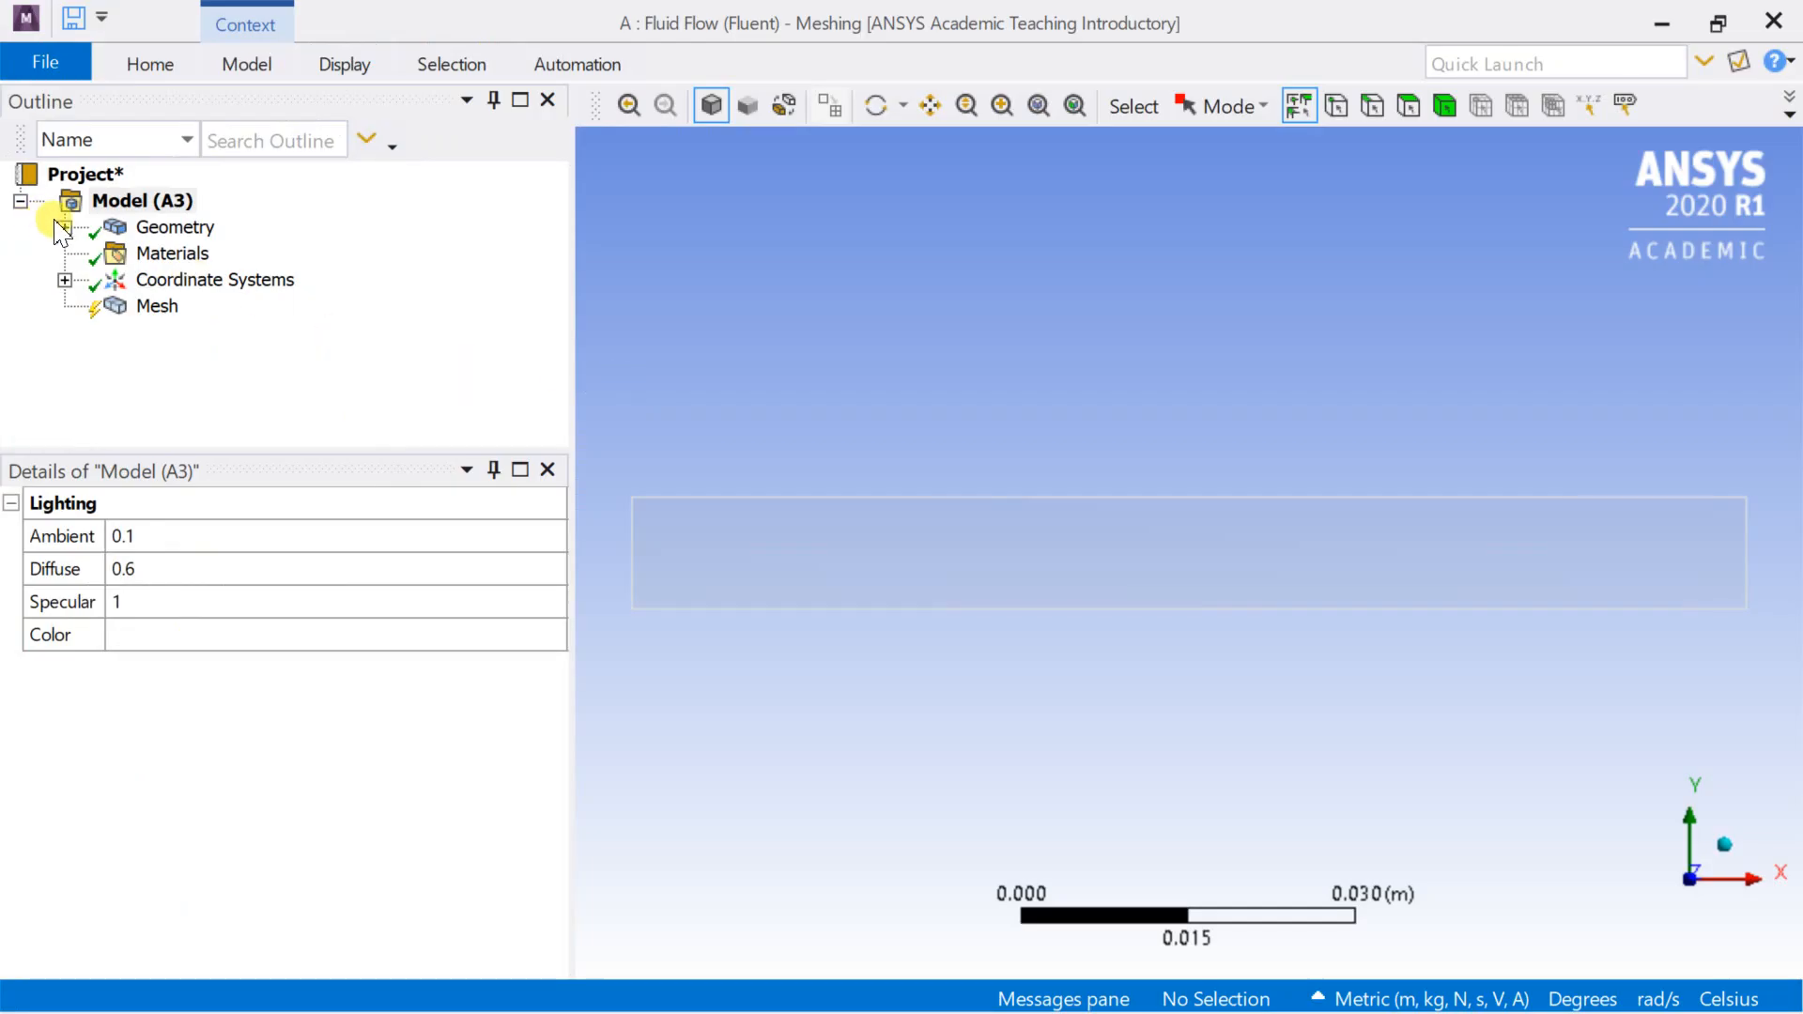
# Expand the geometry and coordinate systems in the outline, and generate the mesh with the default element size.
pyautogui.click(63, 228)
pyautogui.click(222, 255)
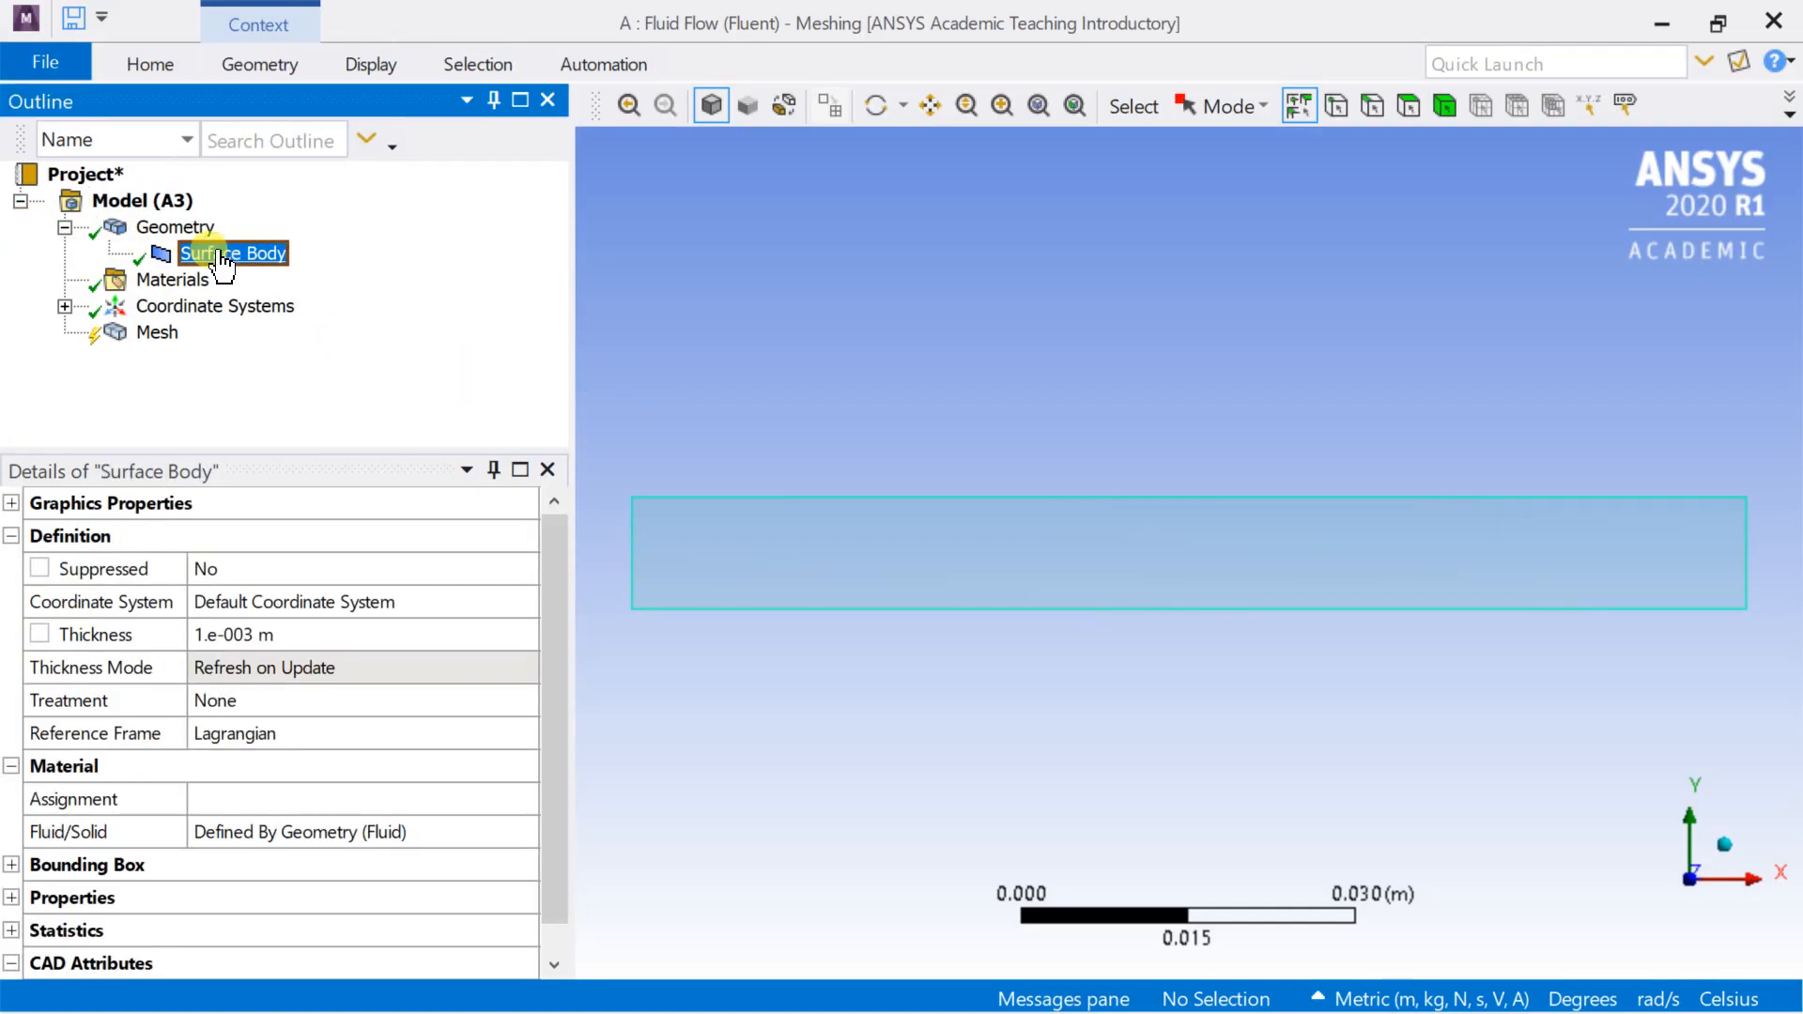
pyautogui.click(163, 288)
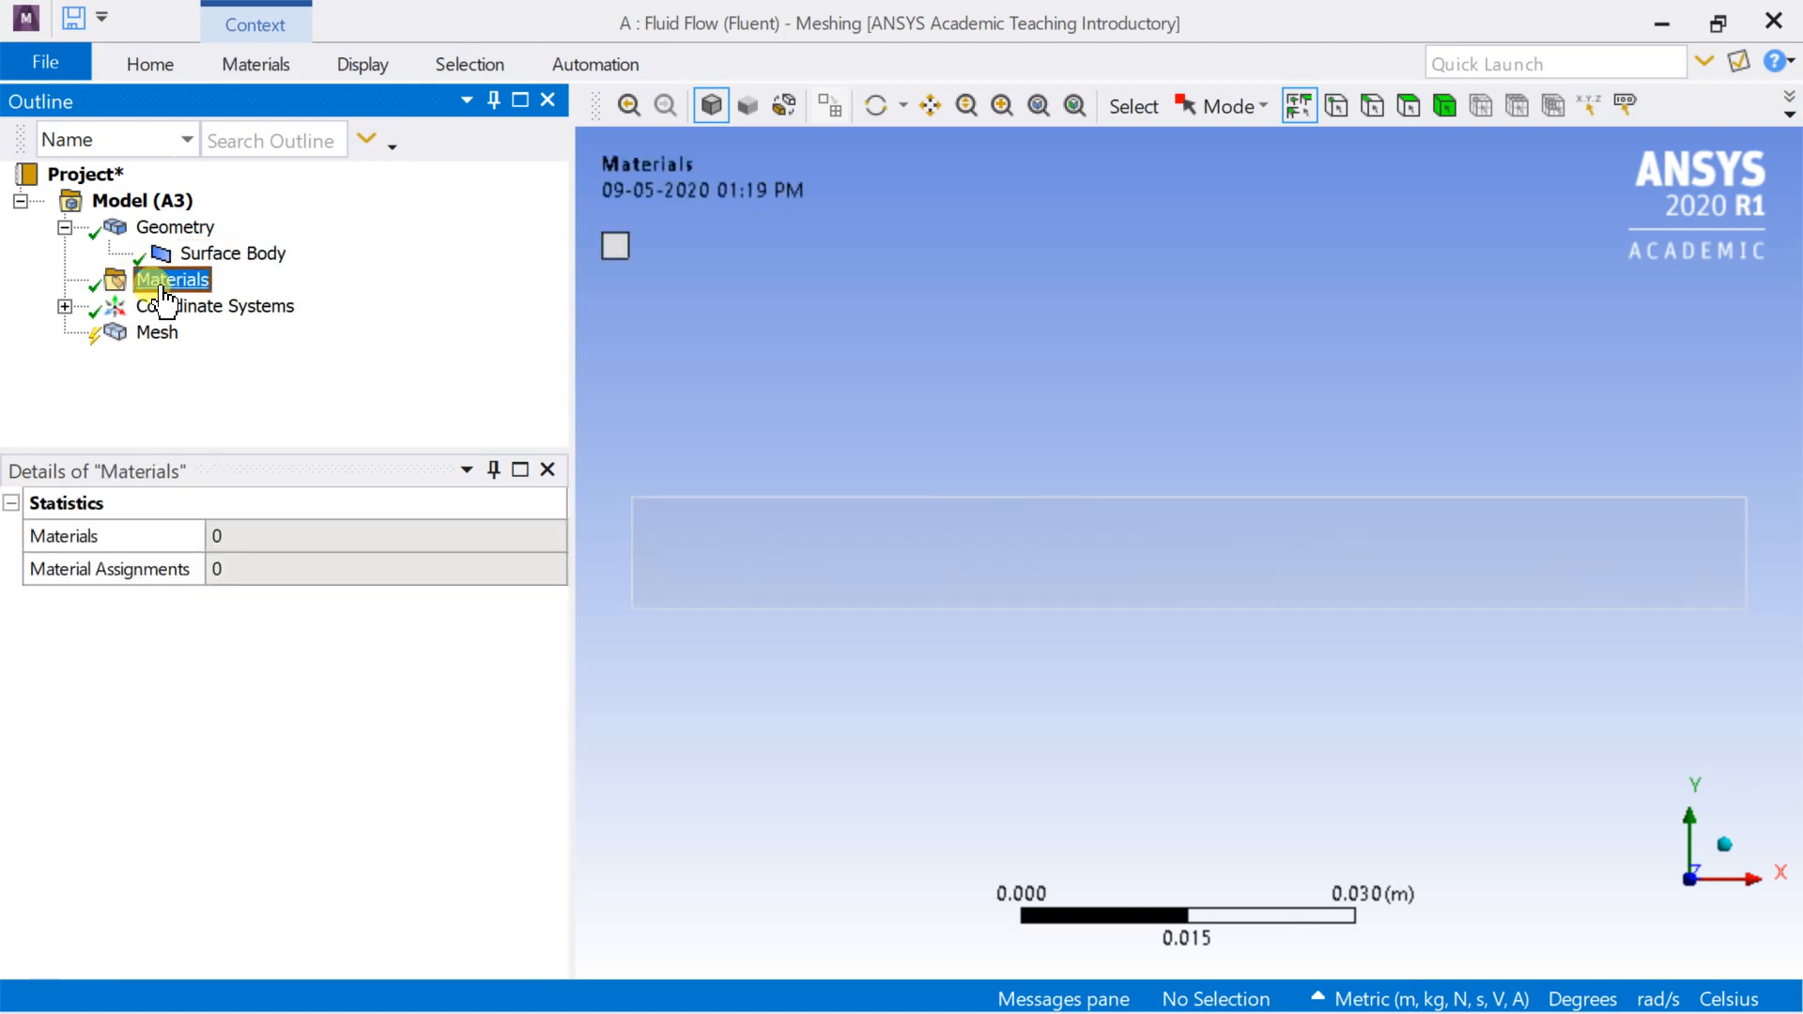
pyautogui.click(64, 306)
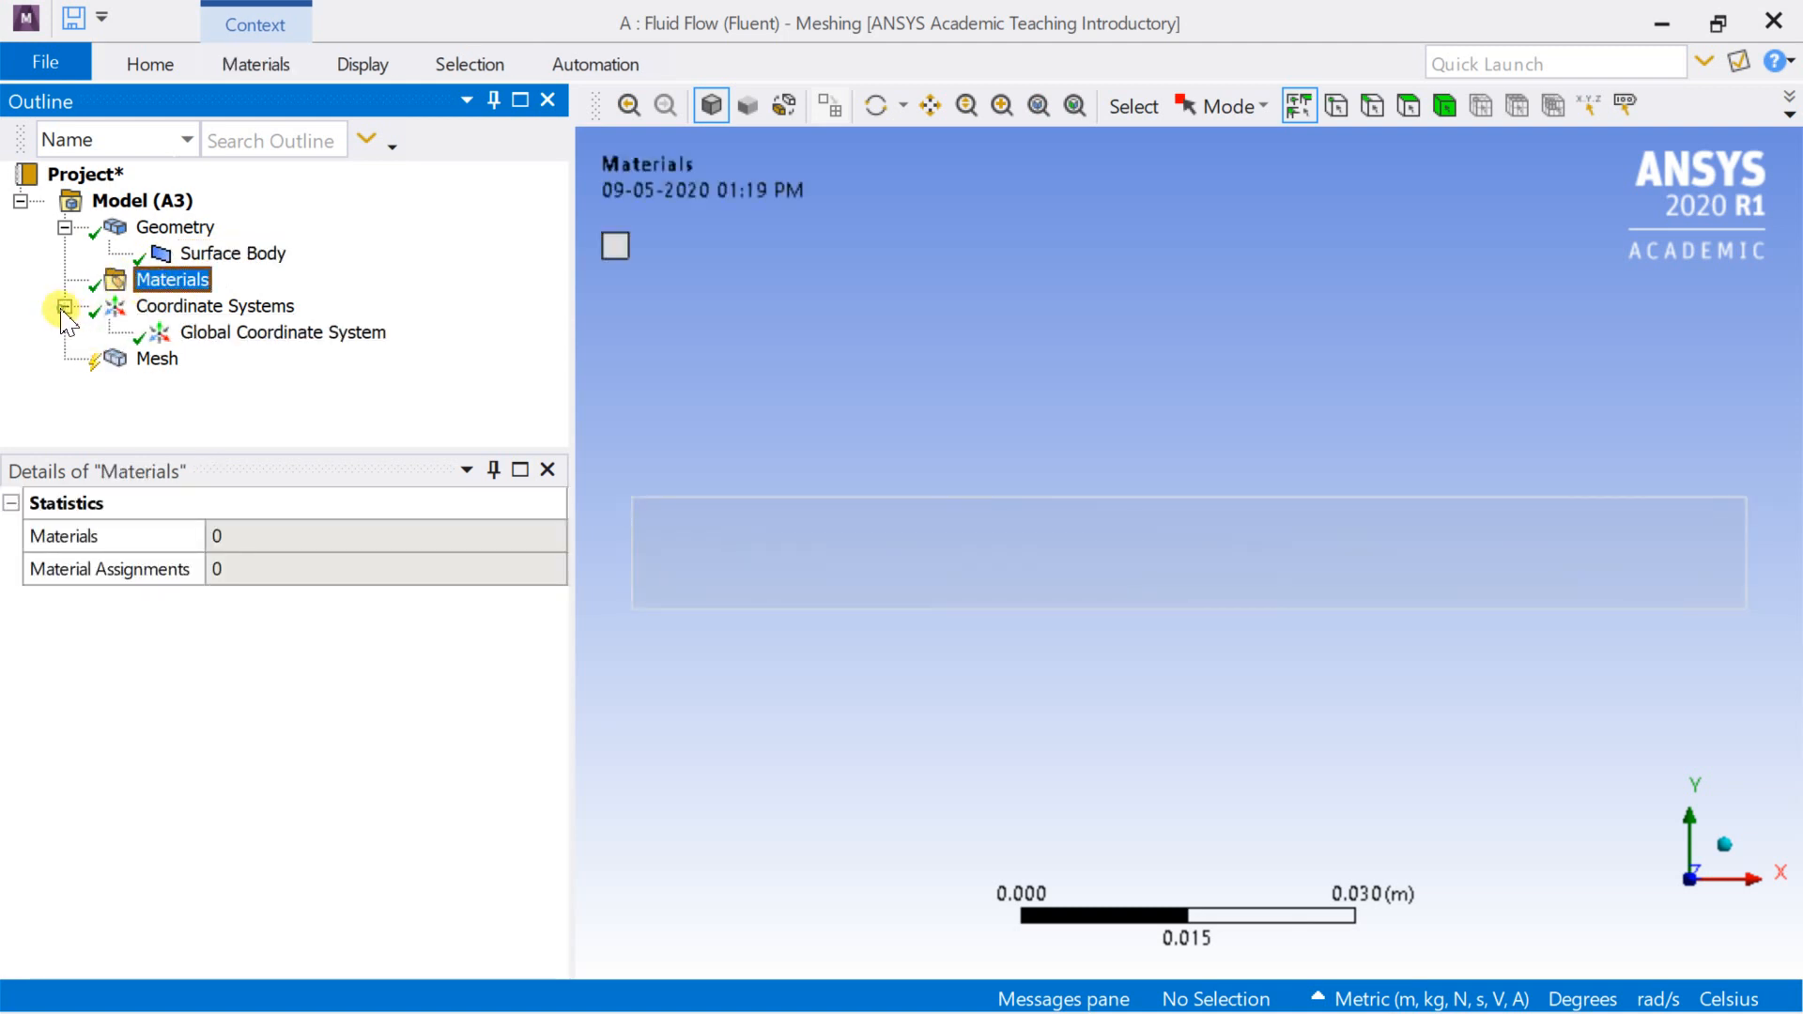
pyautogui.click(155, 364)
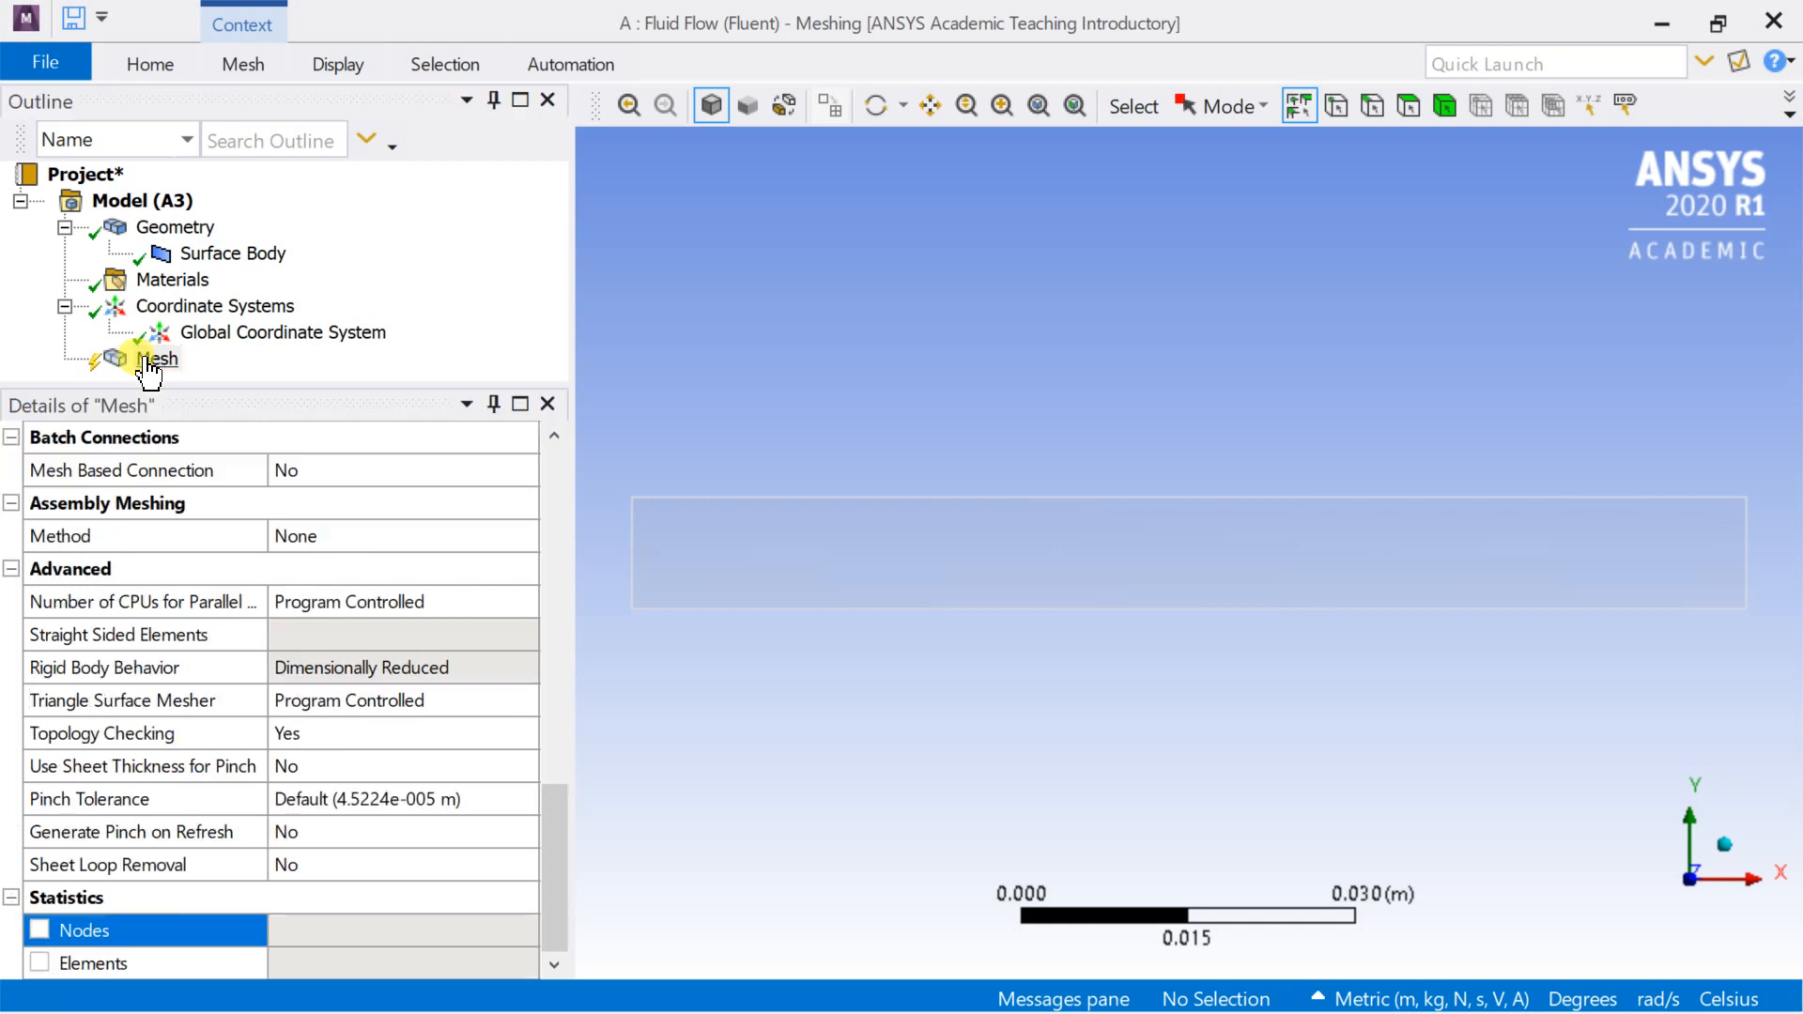
pyautogui.rightClick(151, 365)
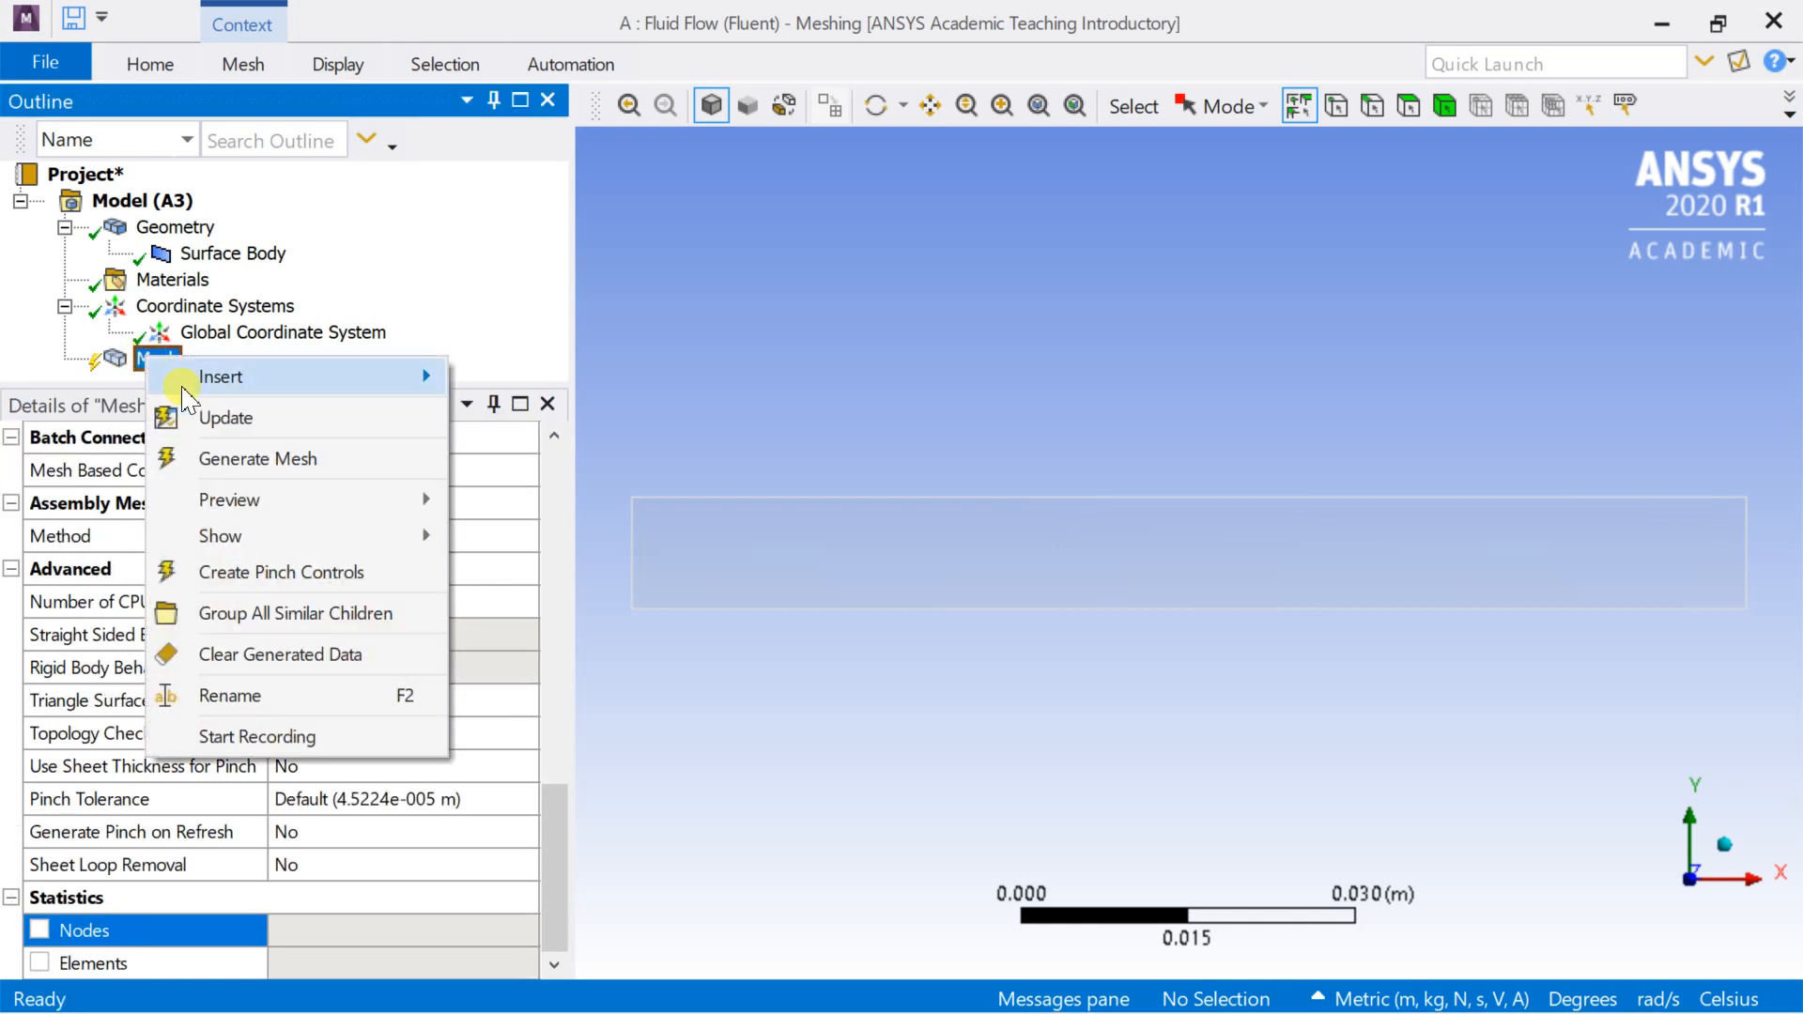
pyautogui.click(272, 459)
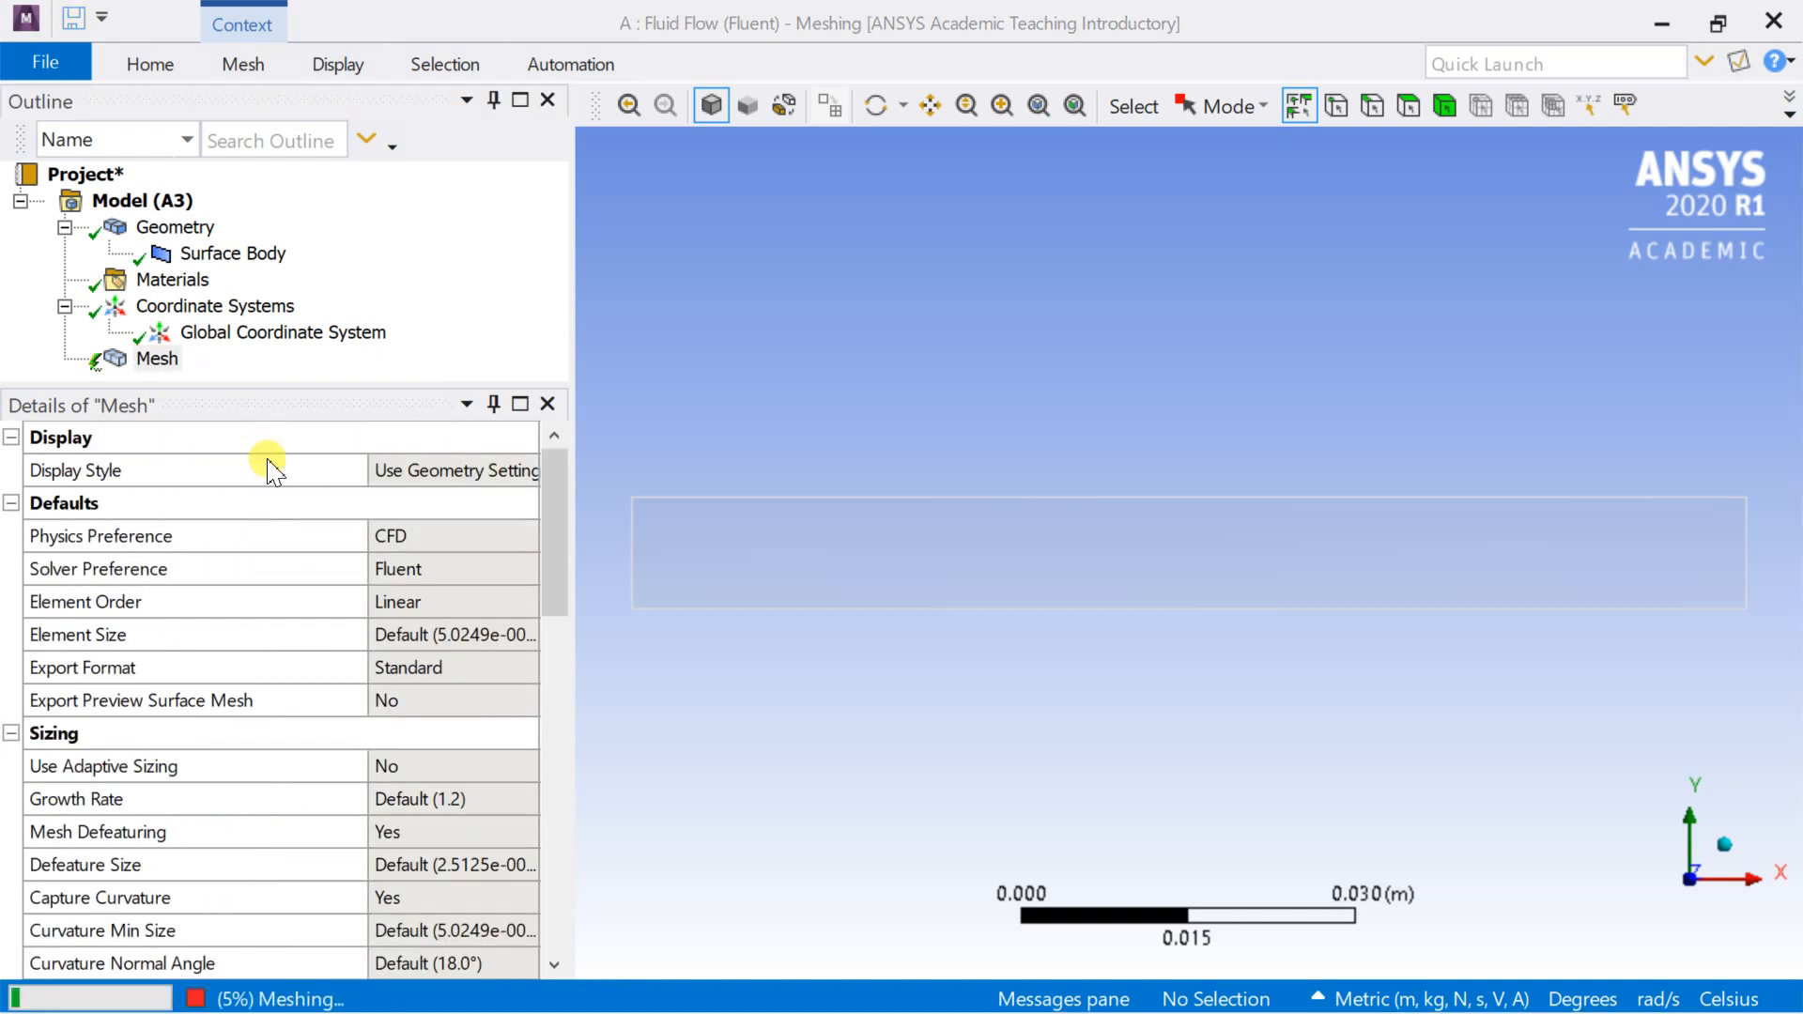
# Set the global mesh element size to 0.001 m and regenerate the mesh.
pyautogui.moveTo(403, 383); pyautogui.dragTo(402, 561)
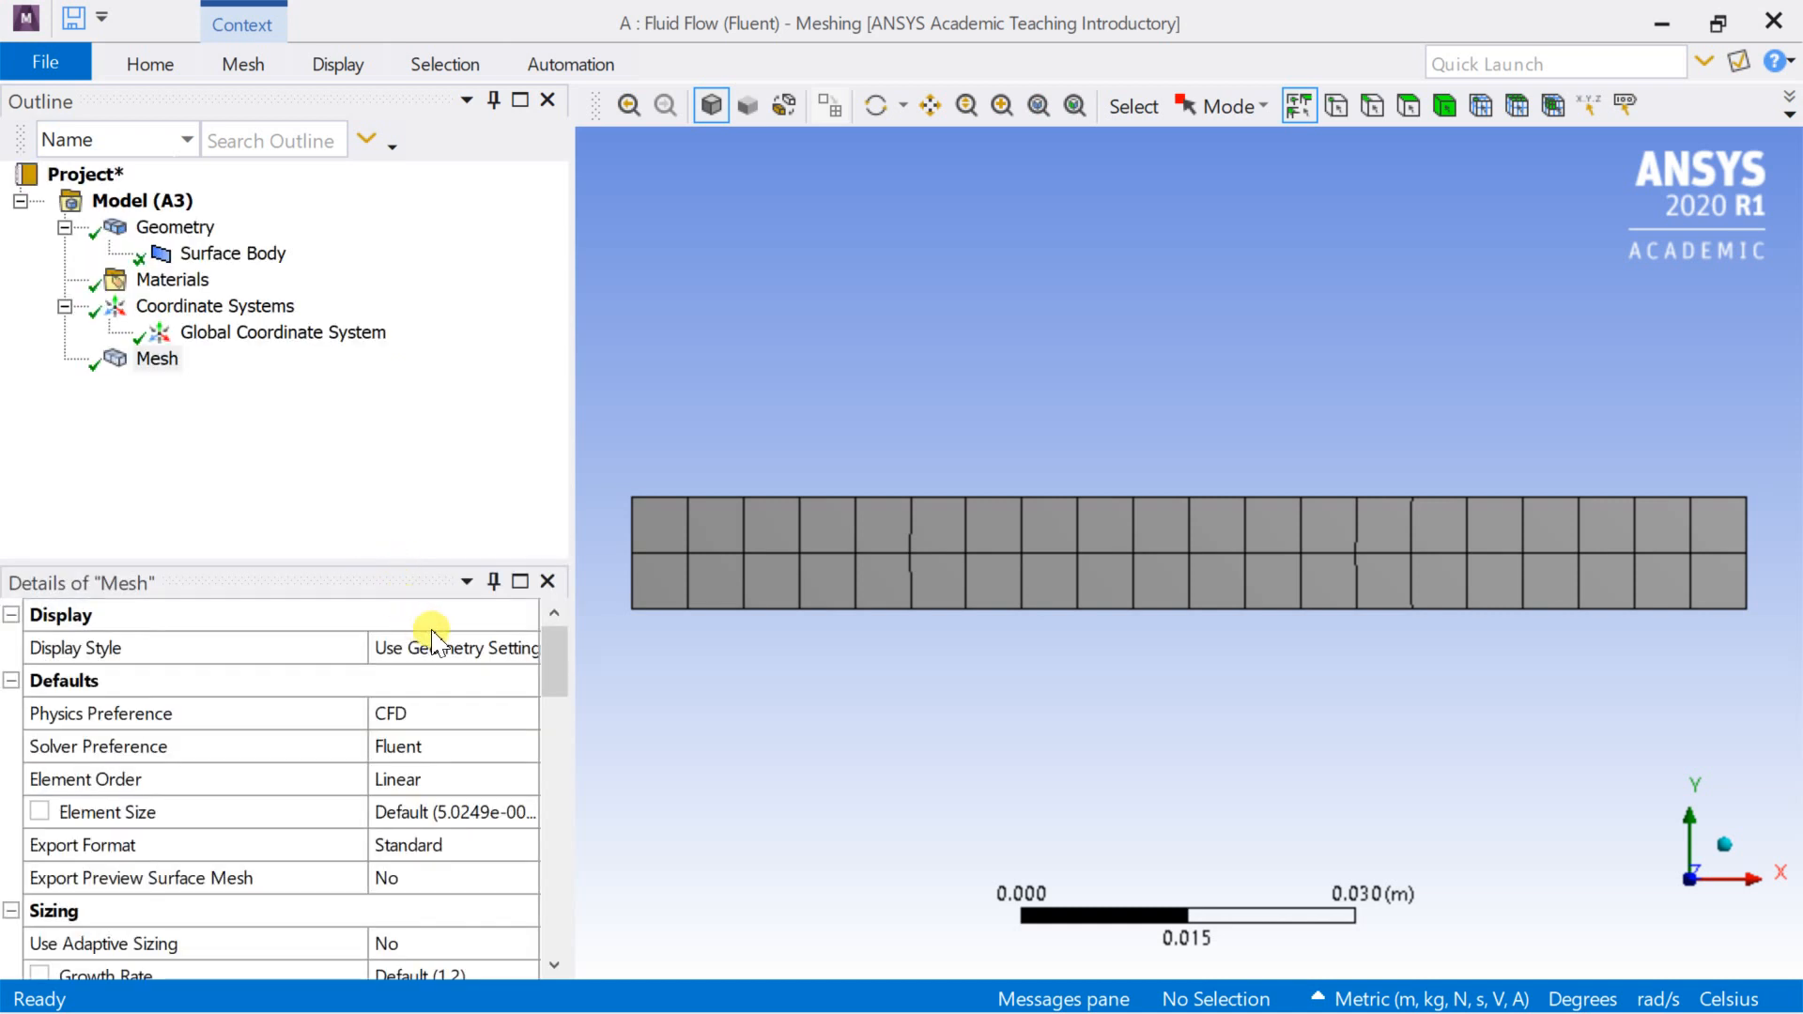
pyautogui.scroll(-1, 461, 803)
pyautogui.moveTo(573, 735); pyautogui.dragTo(623, 737)
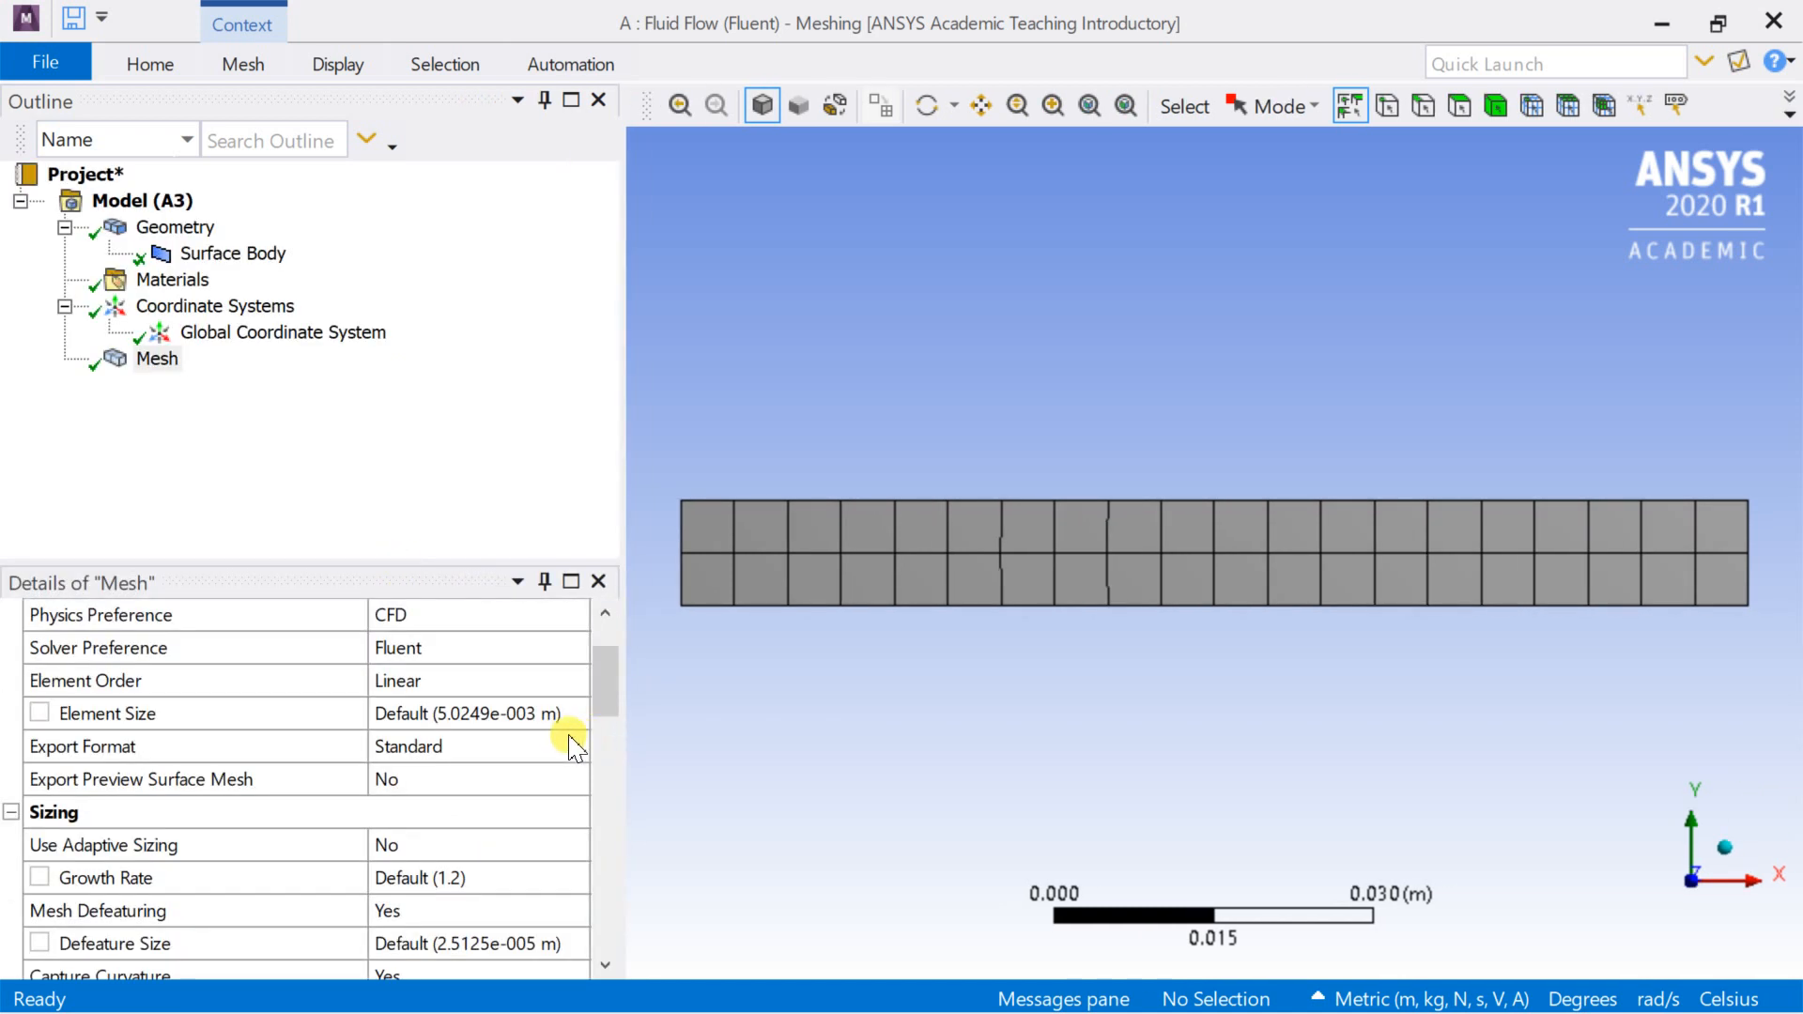
pyautogui.click(515, 727)
pyautogui.click(718, 733)
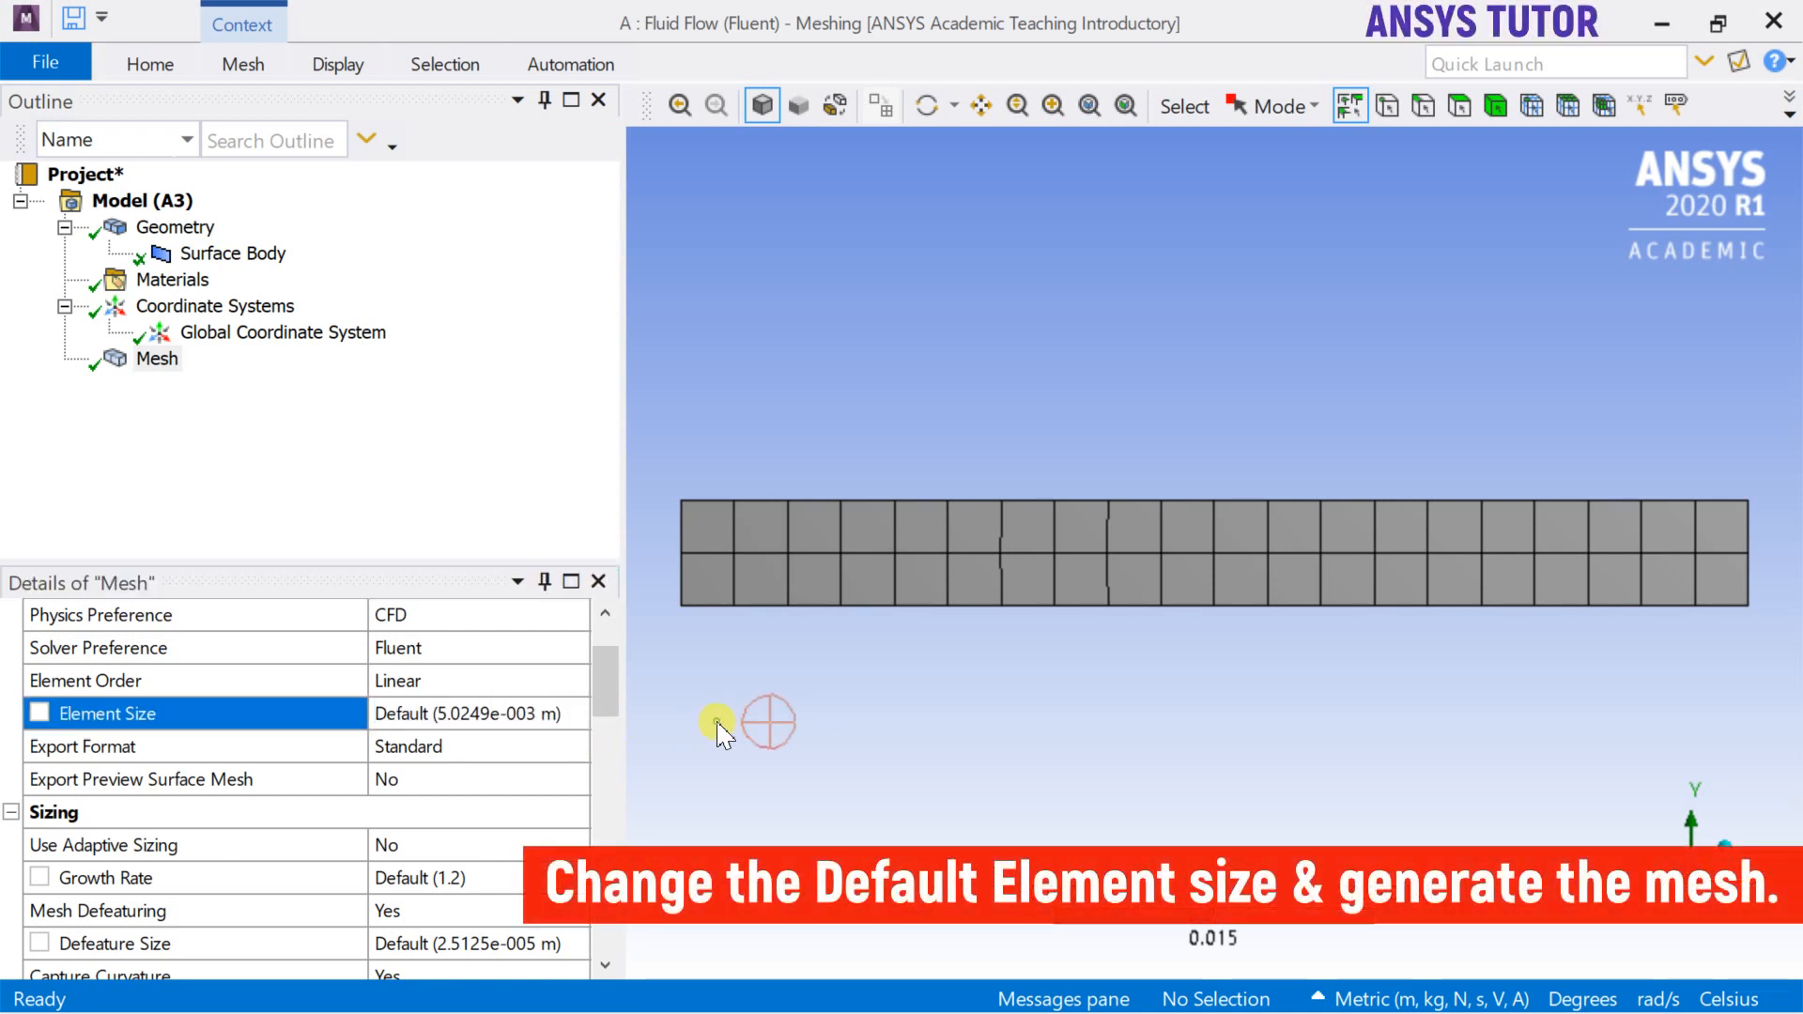
pyautogui.click(502, 721)
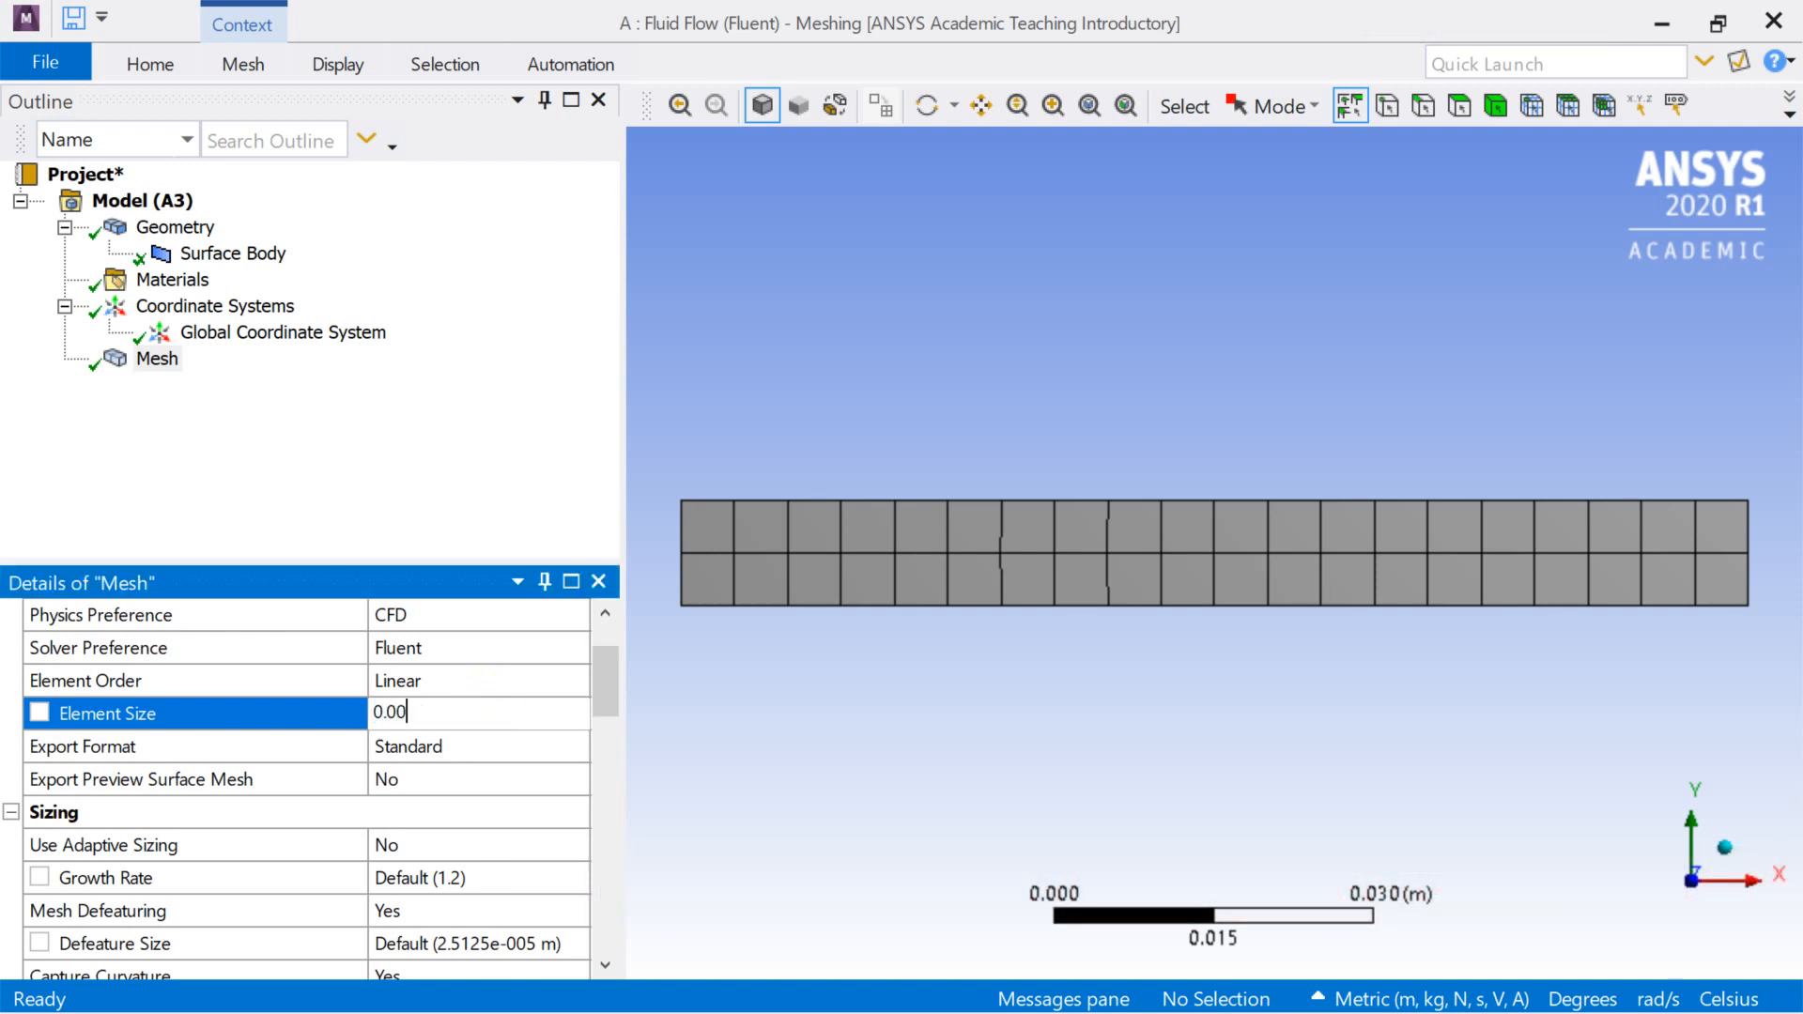
pyautogui.click(759, 764)
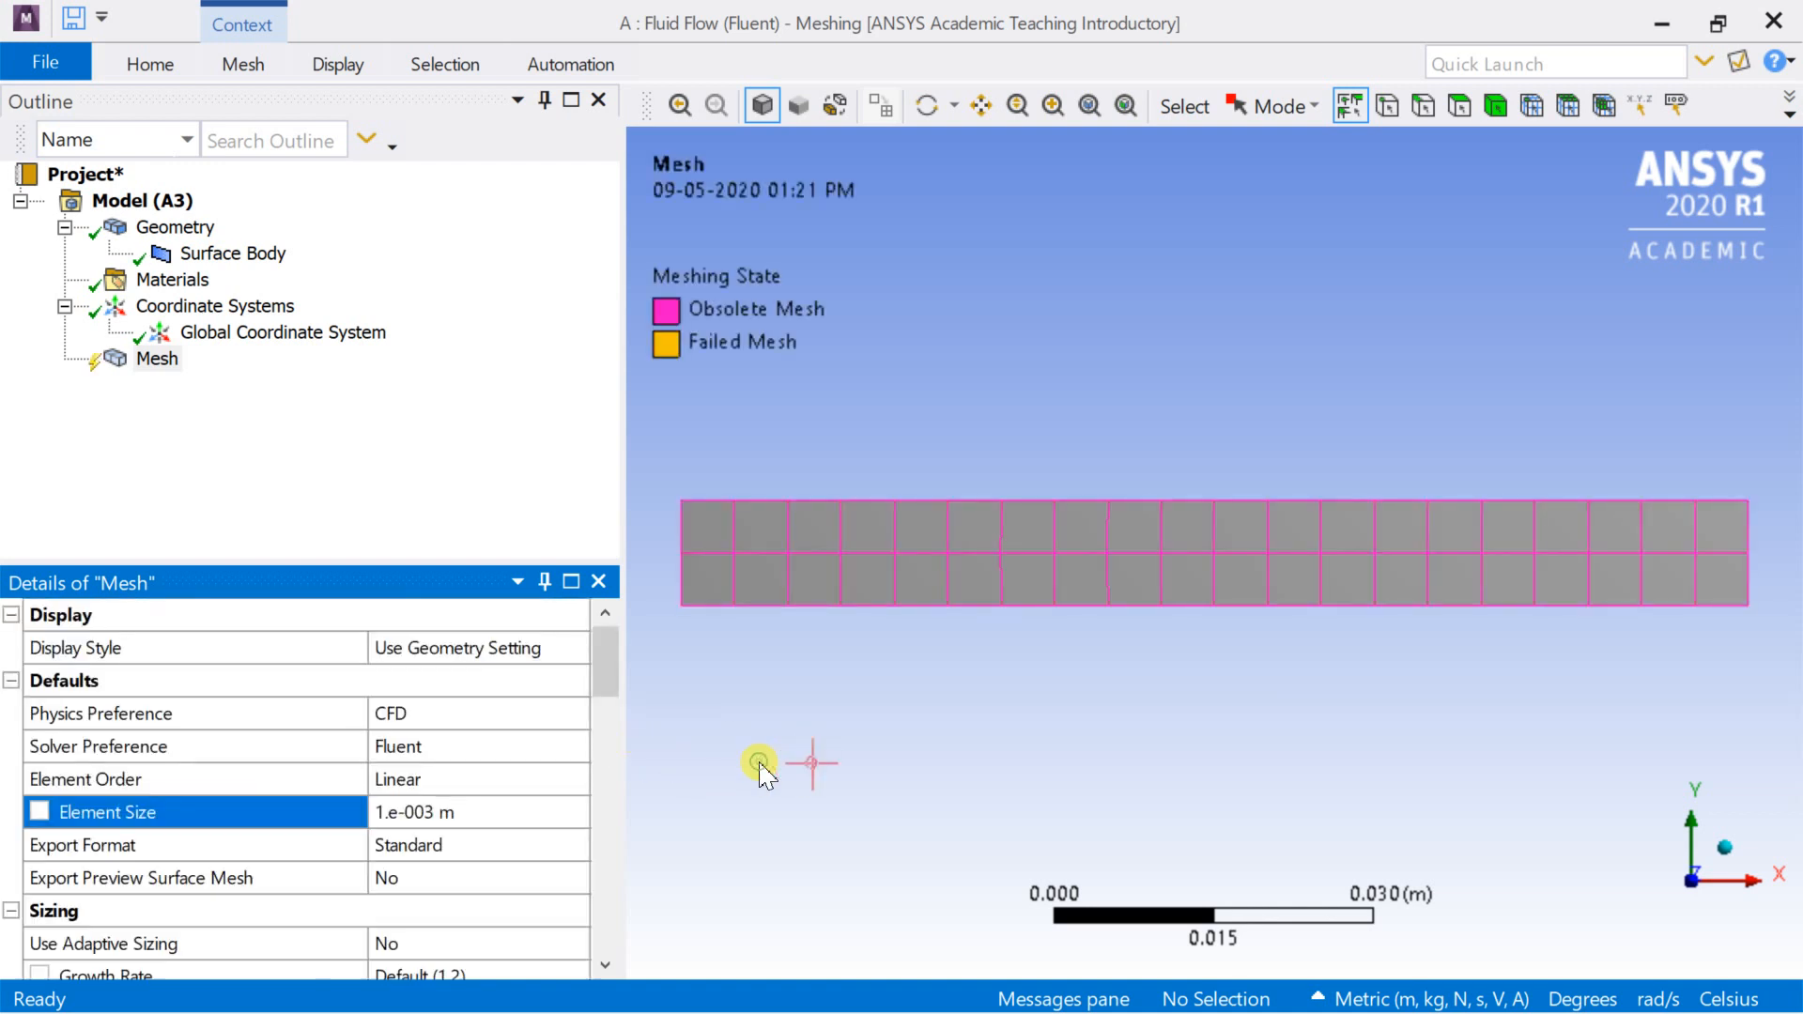
pyautogui.rightClick(157, 370)
pyautogui.click(208, 470)
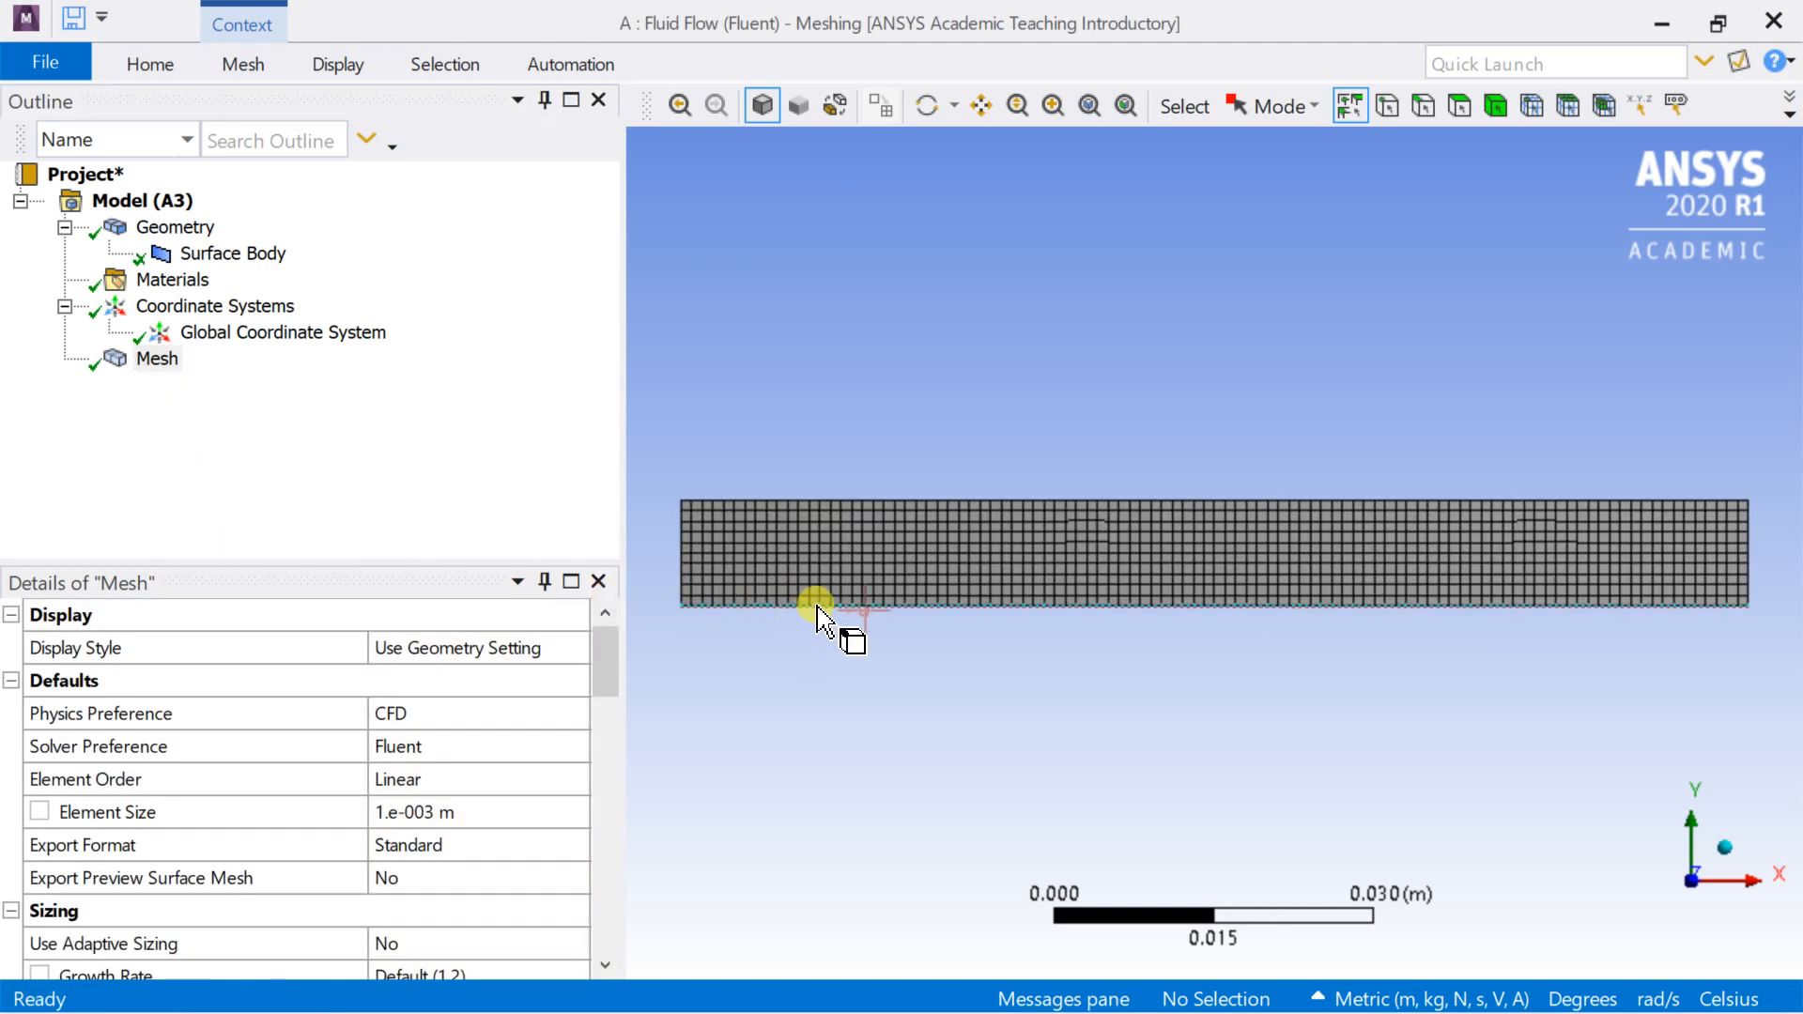
# Examine the refined mesh up close and review its node and element statistics and its quality and inflation settings.
pyautogui.scroll(2, 965, 554)
pyautogui.scroll(2, 965, 559)
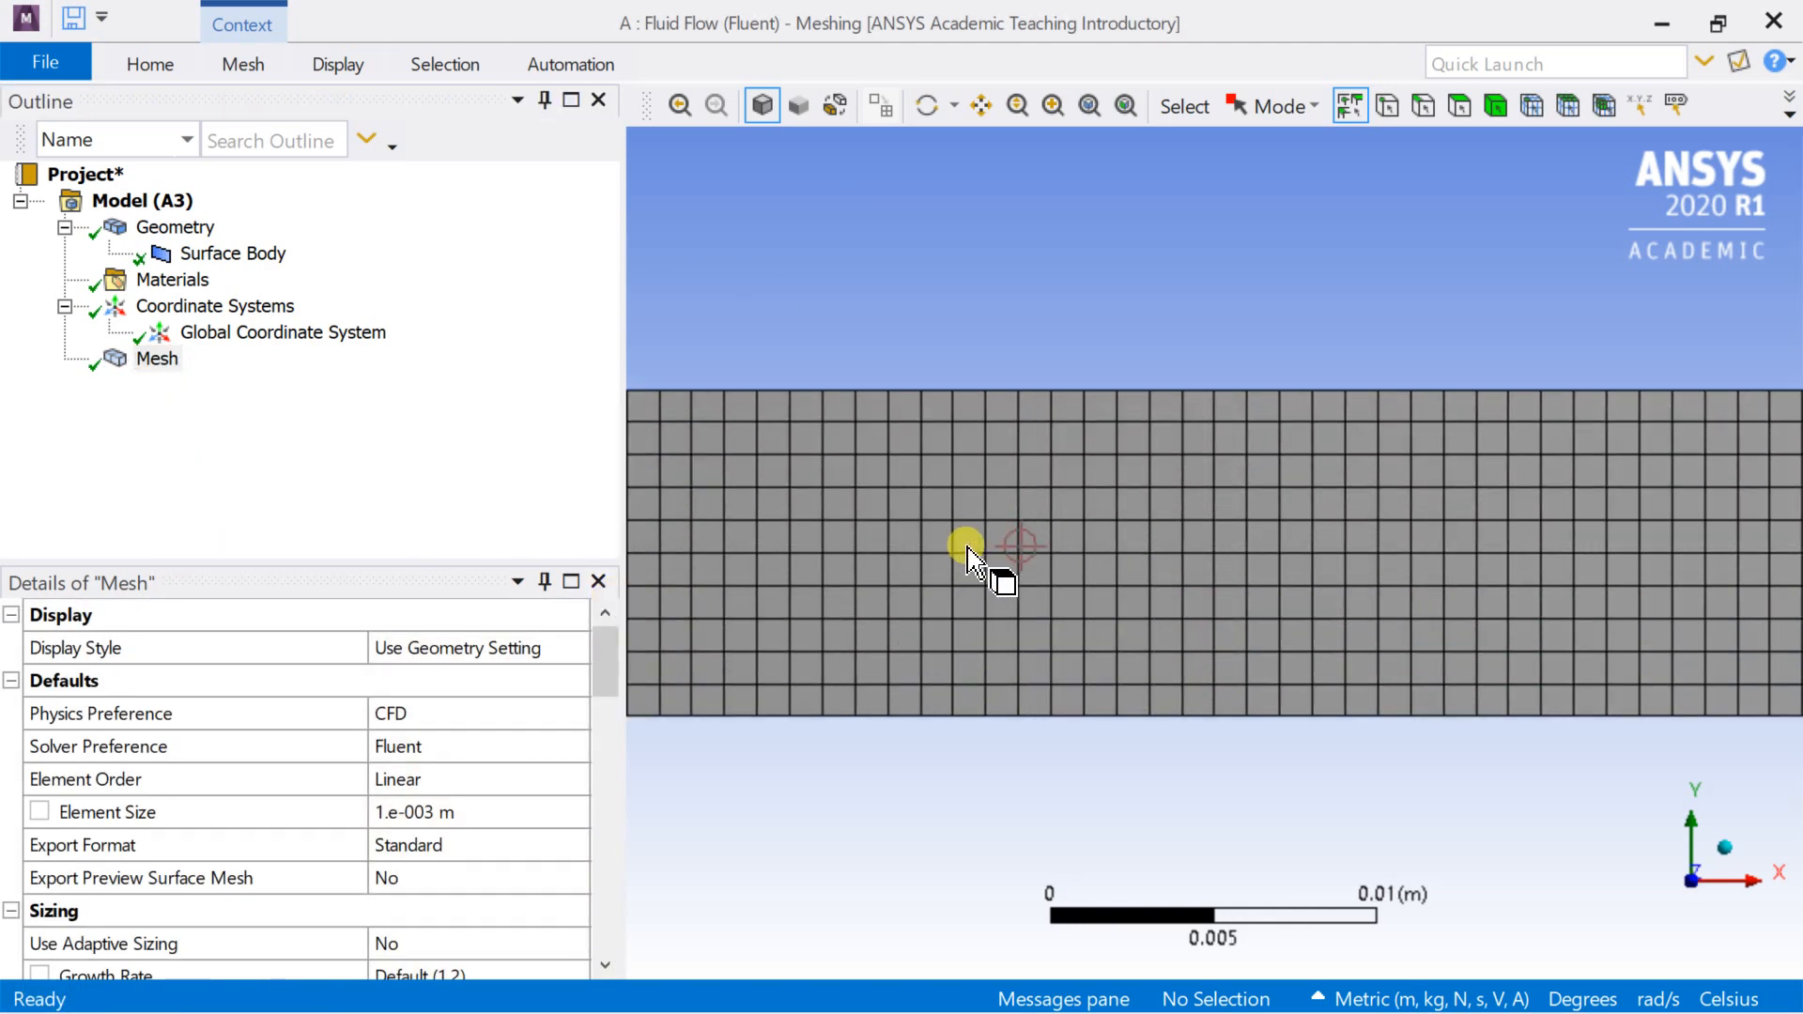
pyautogui.scroll(1, 966, 552)
pyautogui.scroll(-4, 977, 562)
pyautogui.moveTo(594, 695); pyautogui.dragTo(599, 949)
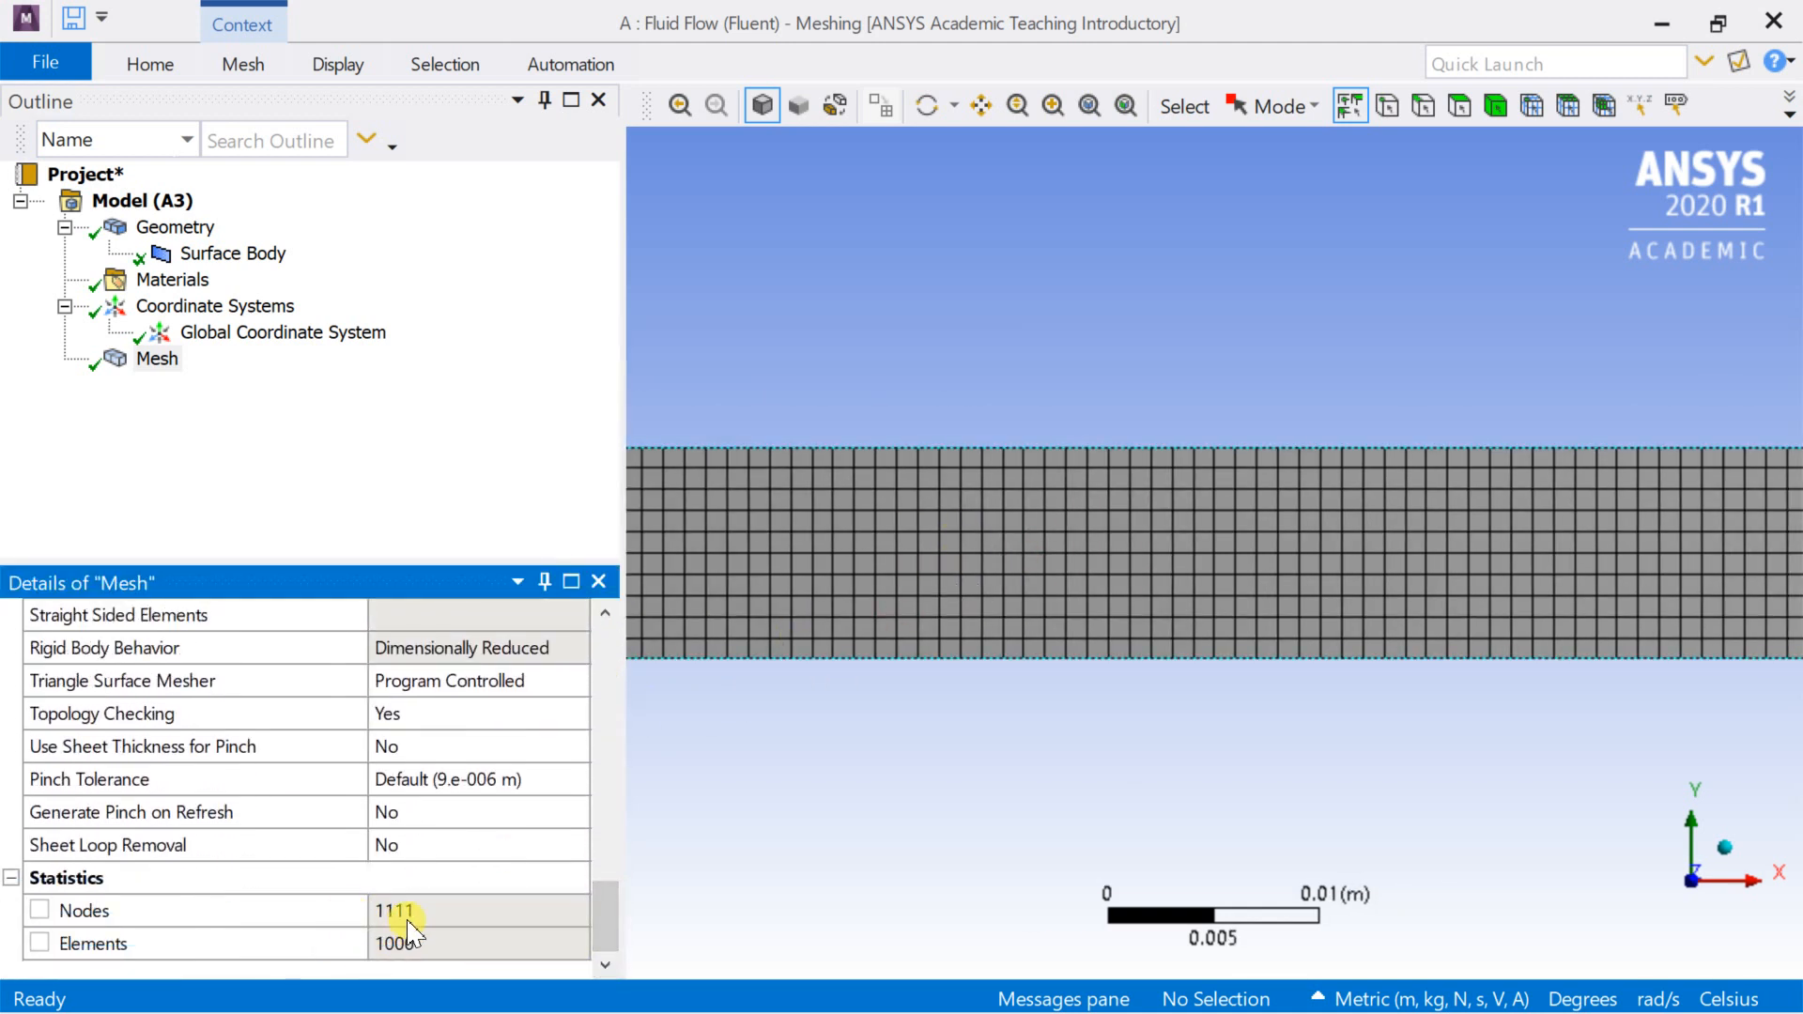
pyautogui.scroll(-5, 911, 611)
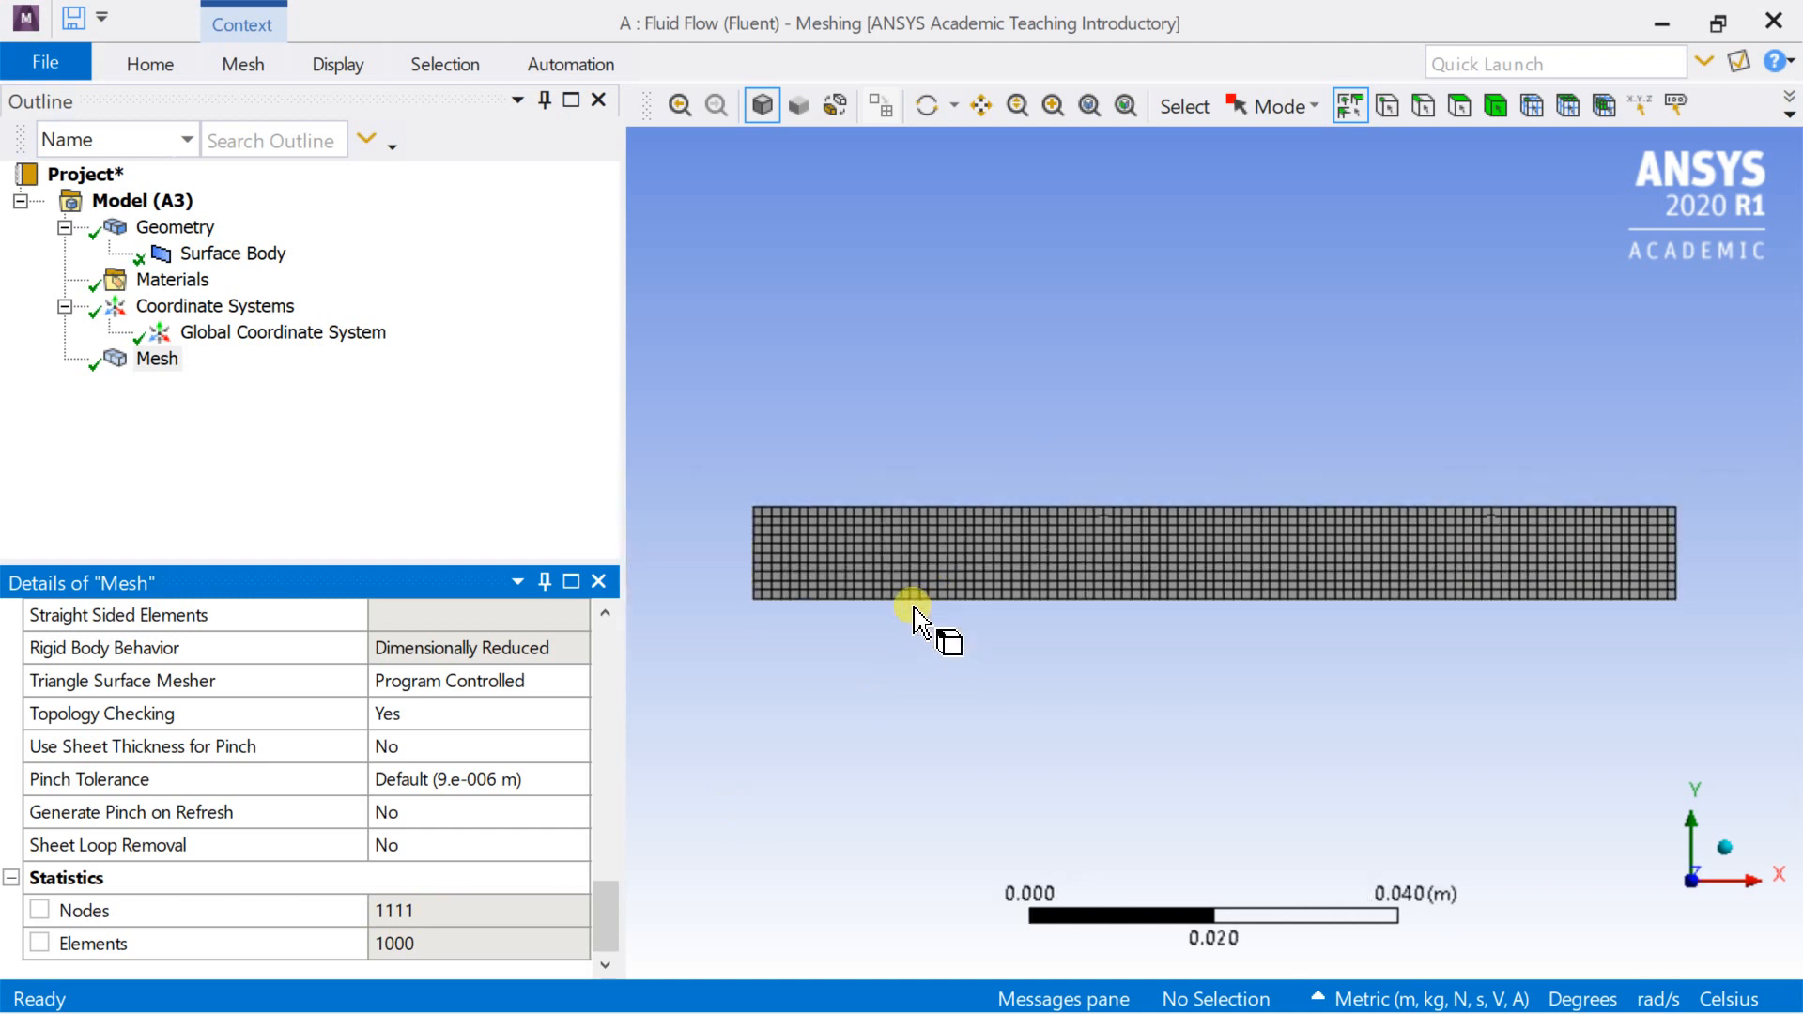
pyautogui.scroll(1, 907, 563)
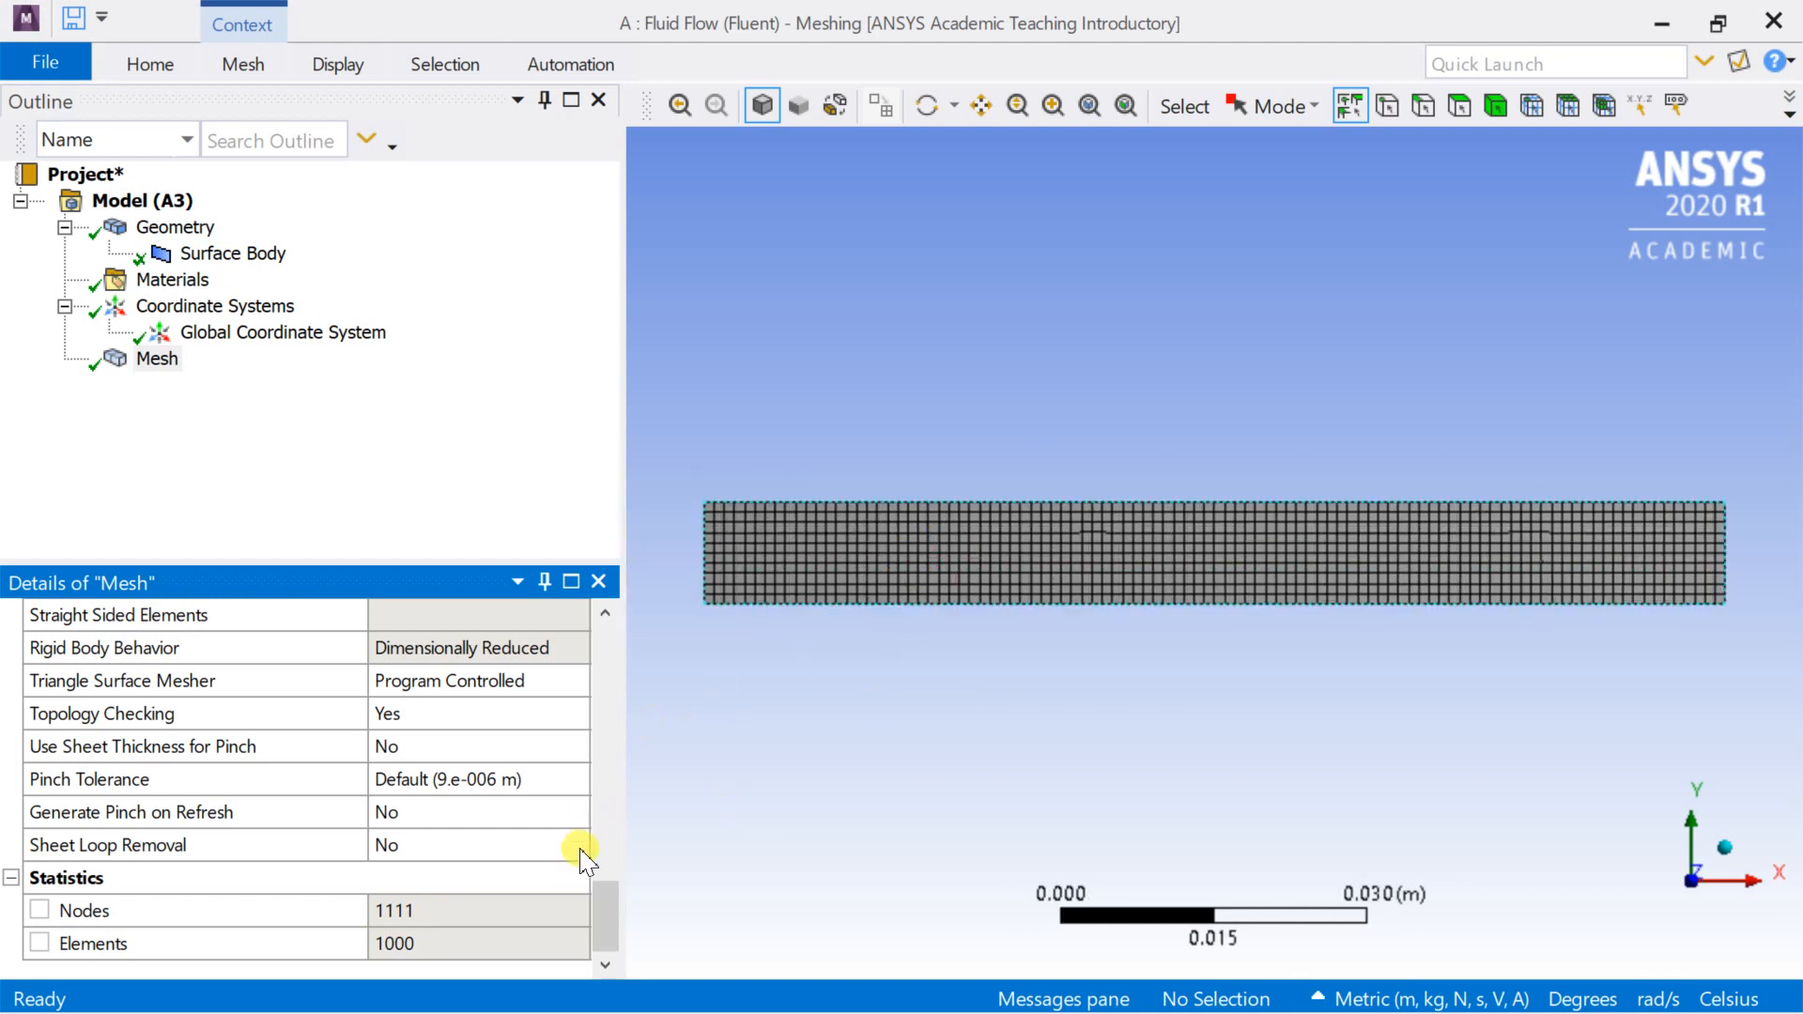
pyautogui.moveTo(601, 915); pyautogui.dragTo(619, 803)
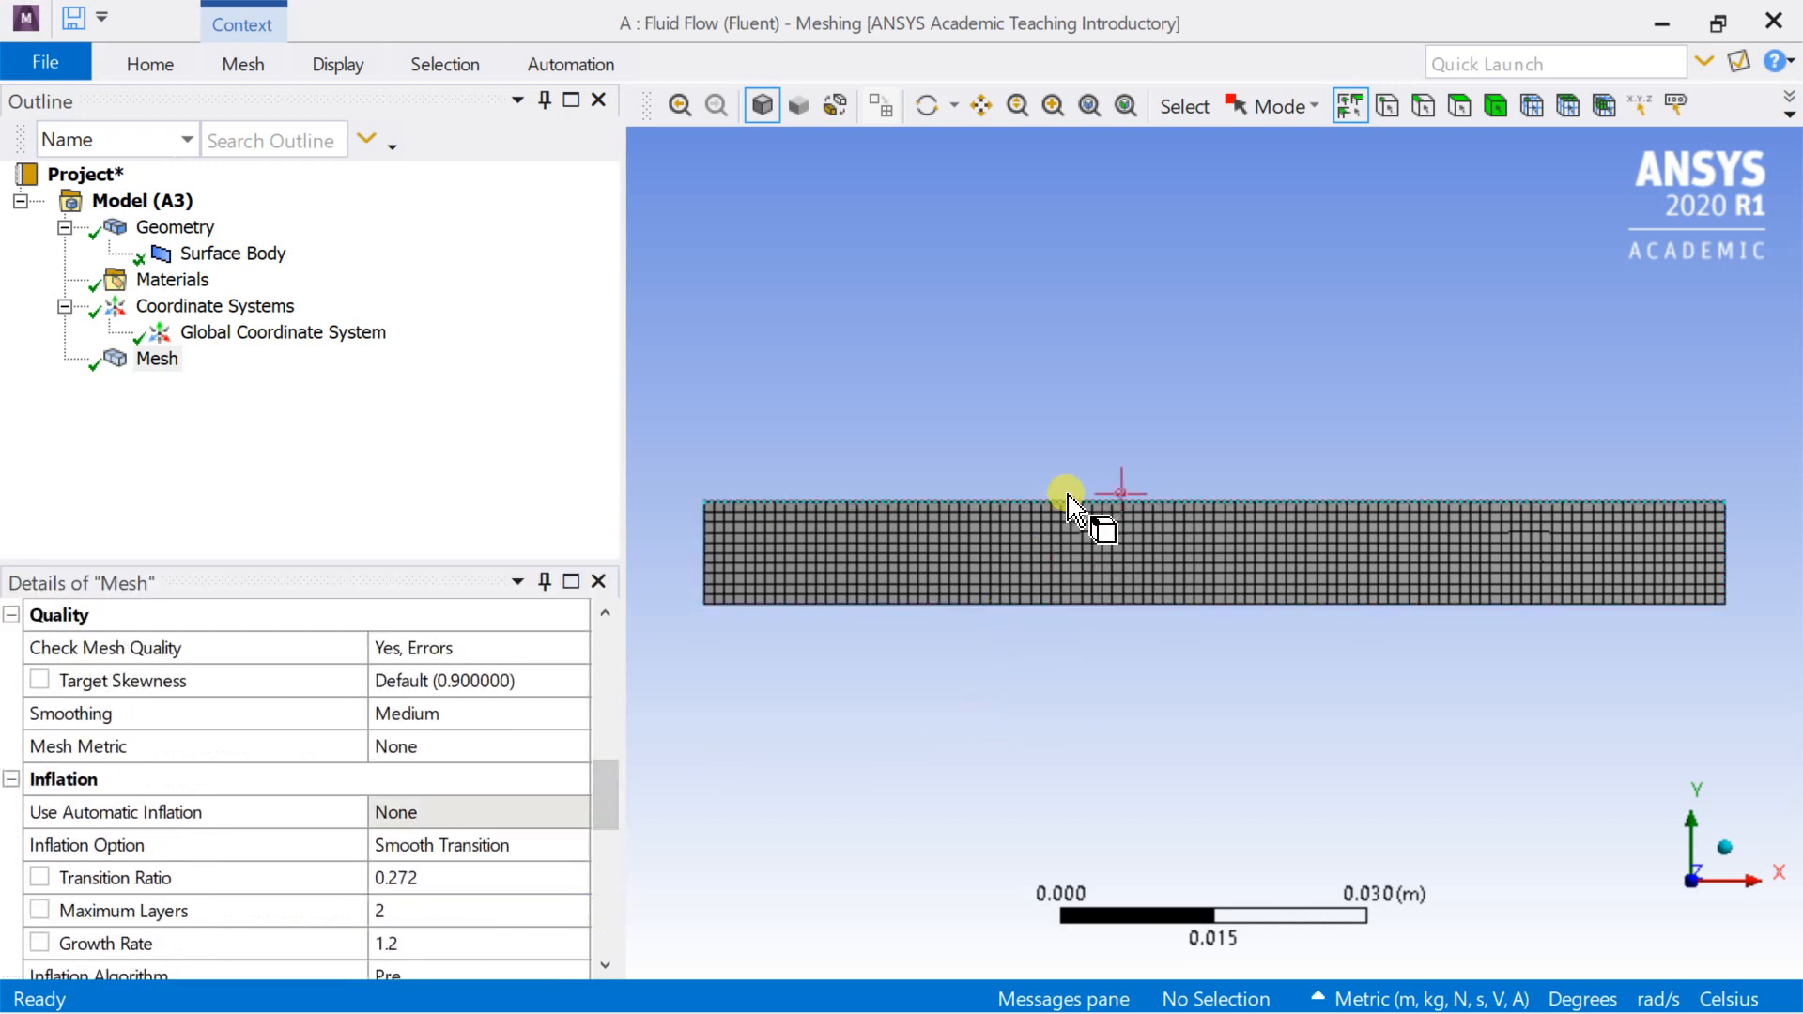
pyautogui.scroll(3, 1070, 498)
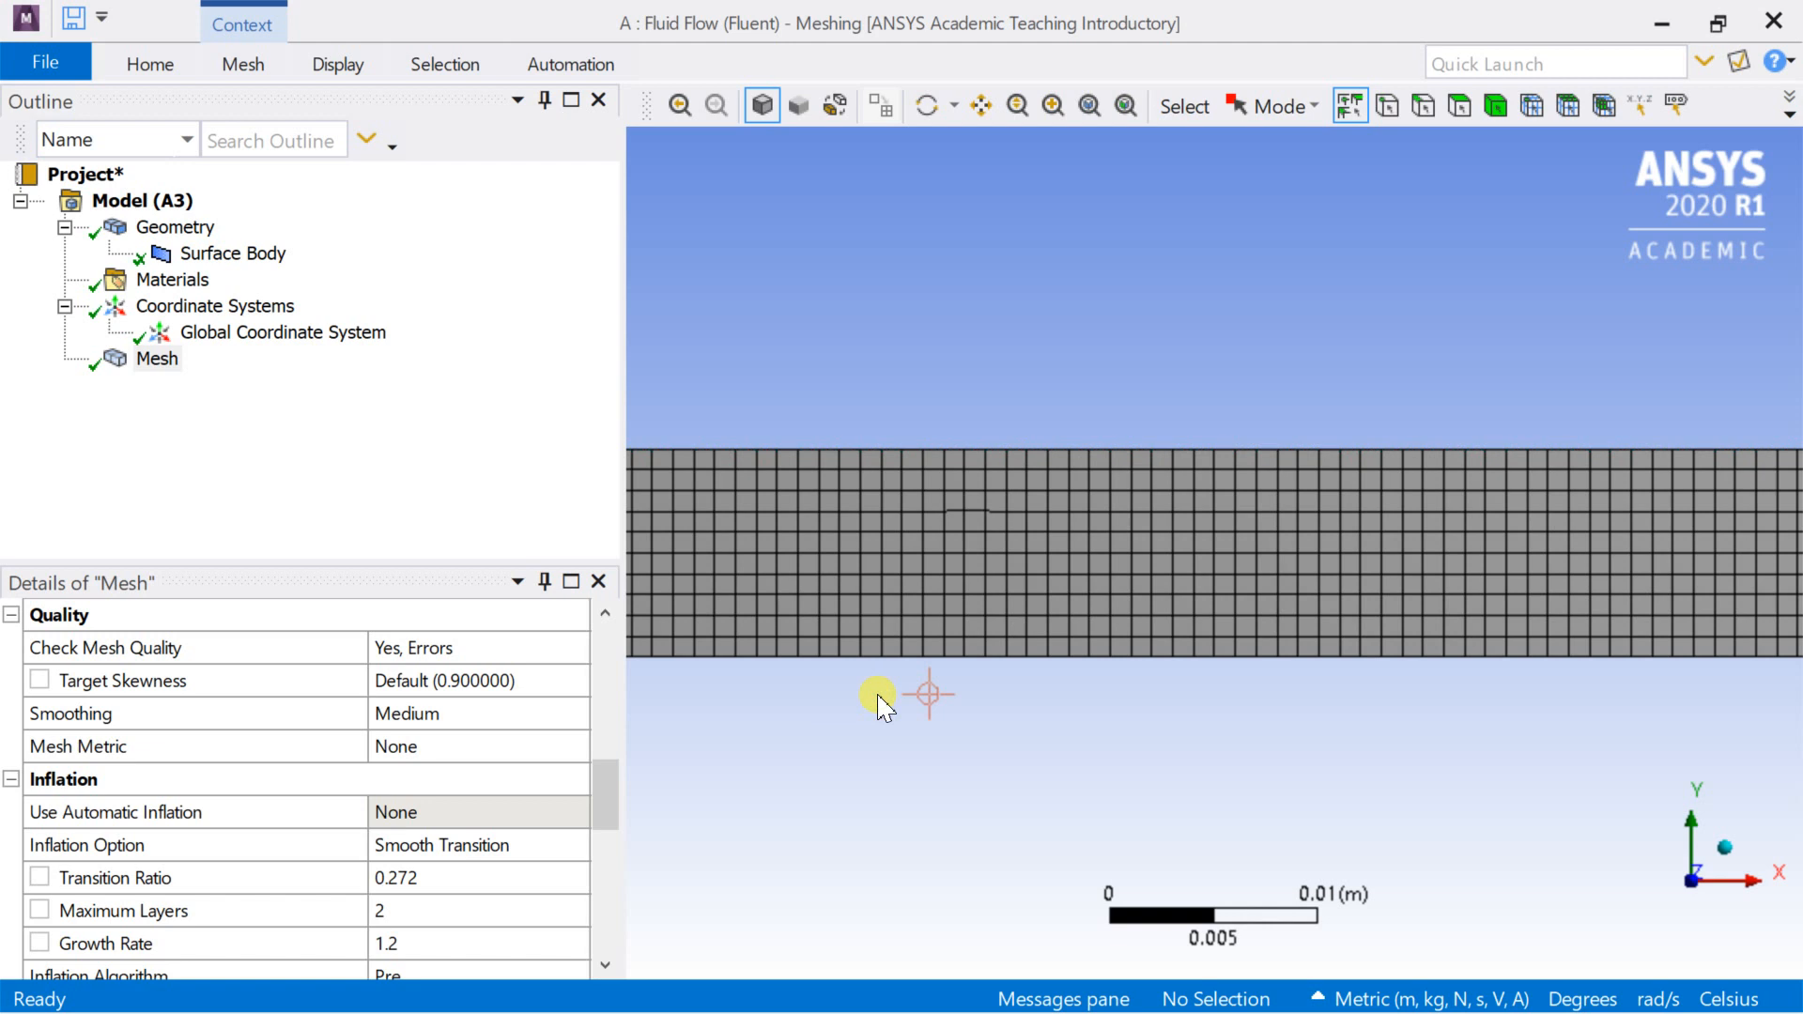
pyautogui.scroll(2, 1035, 495)
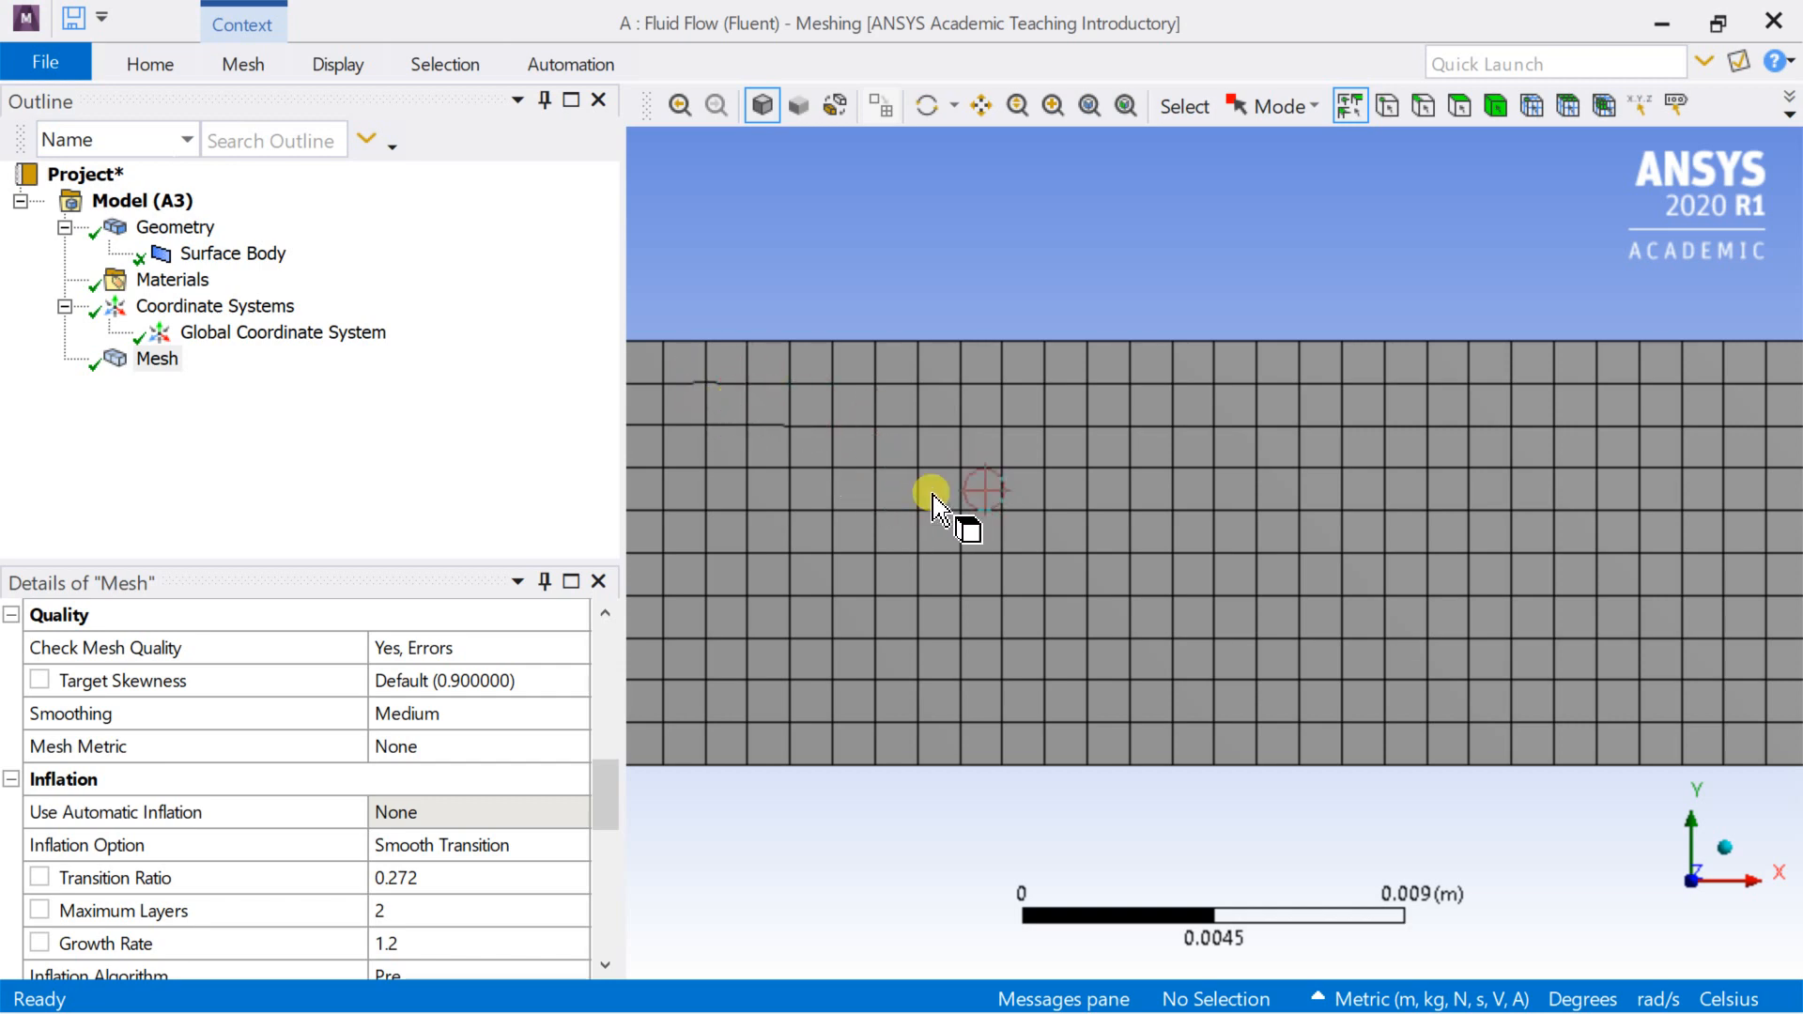
pyautogui.scroll(-4, 933, 493)
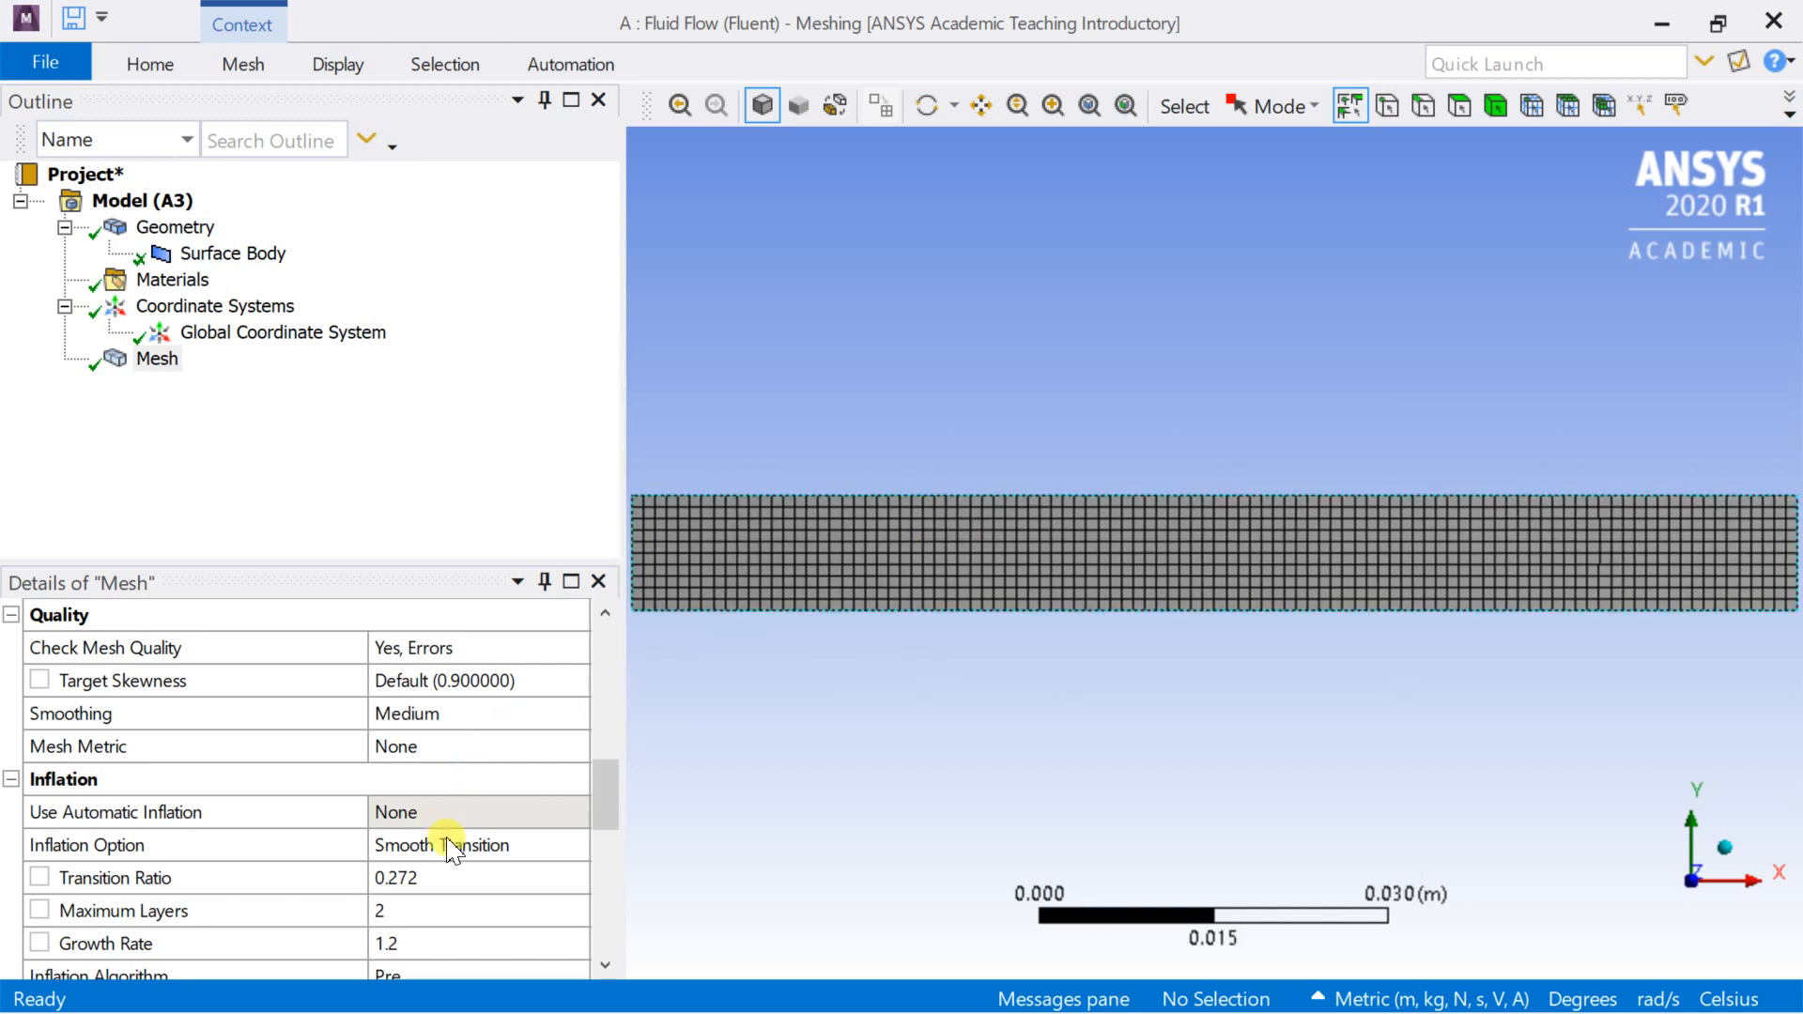
# Set the mesh display style to Aspect Ratio and inspect the contour on the cells.
pyautogui.moveTo(608, 808); pyautogui.dragTo(604, 644)
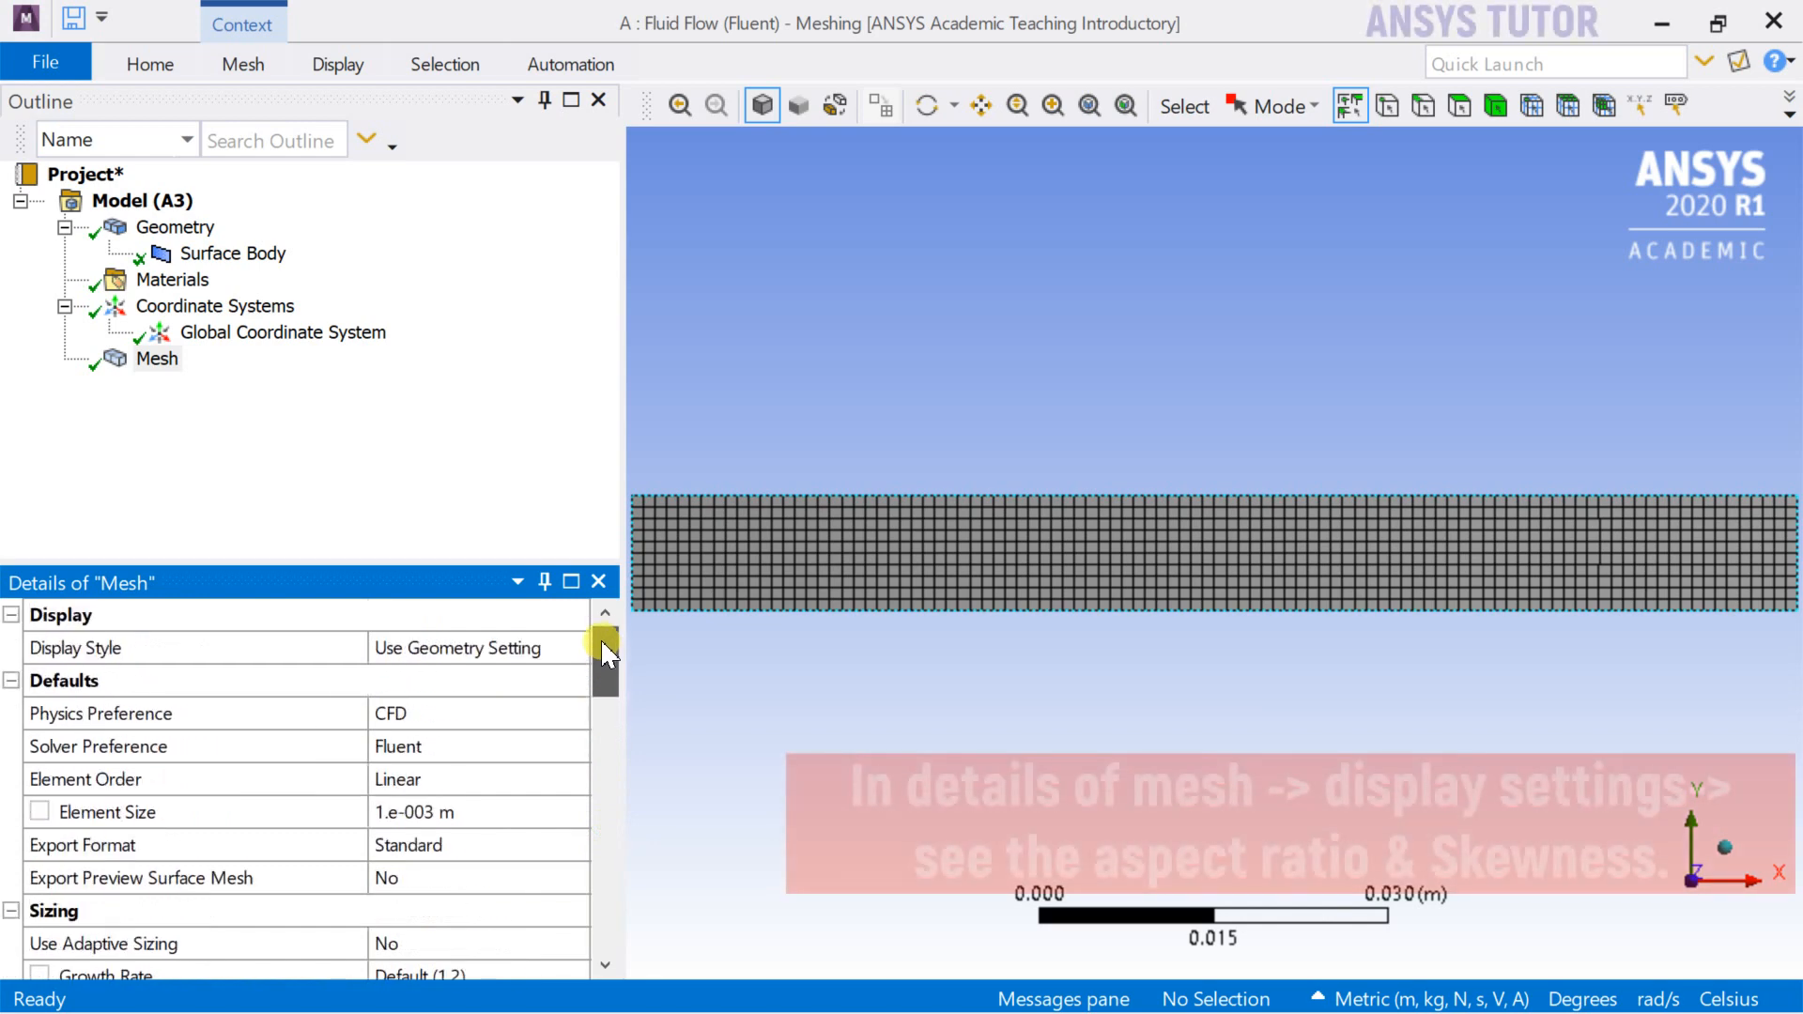
pyautogui.click(568, 649)
pyautogui.click(573, 649)
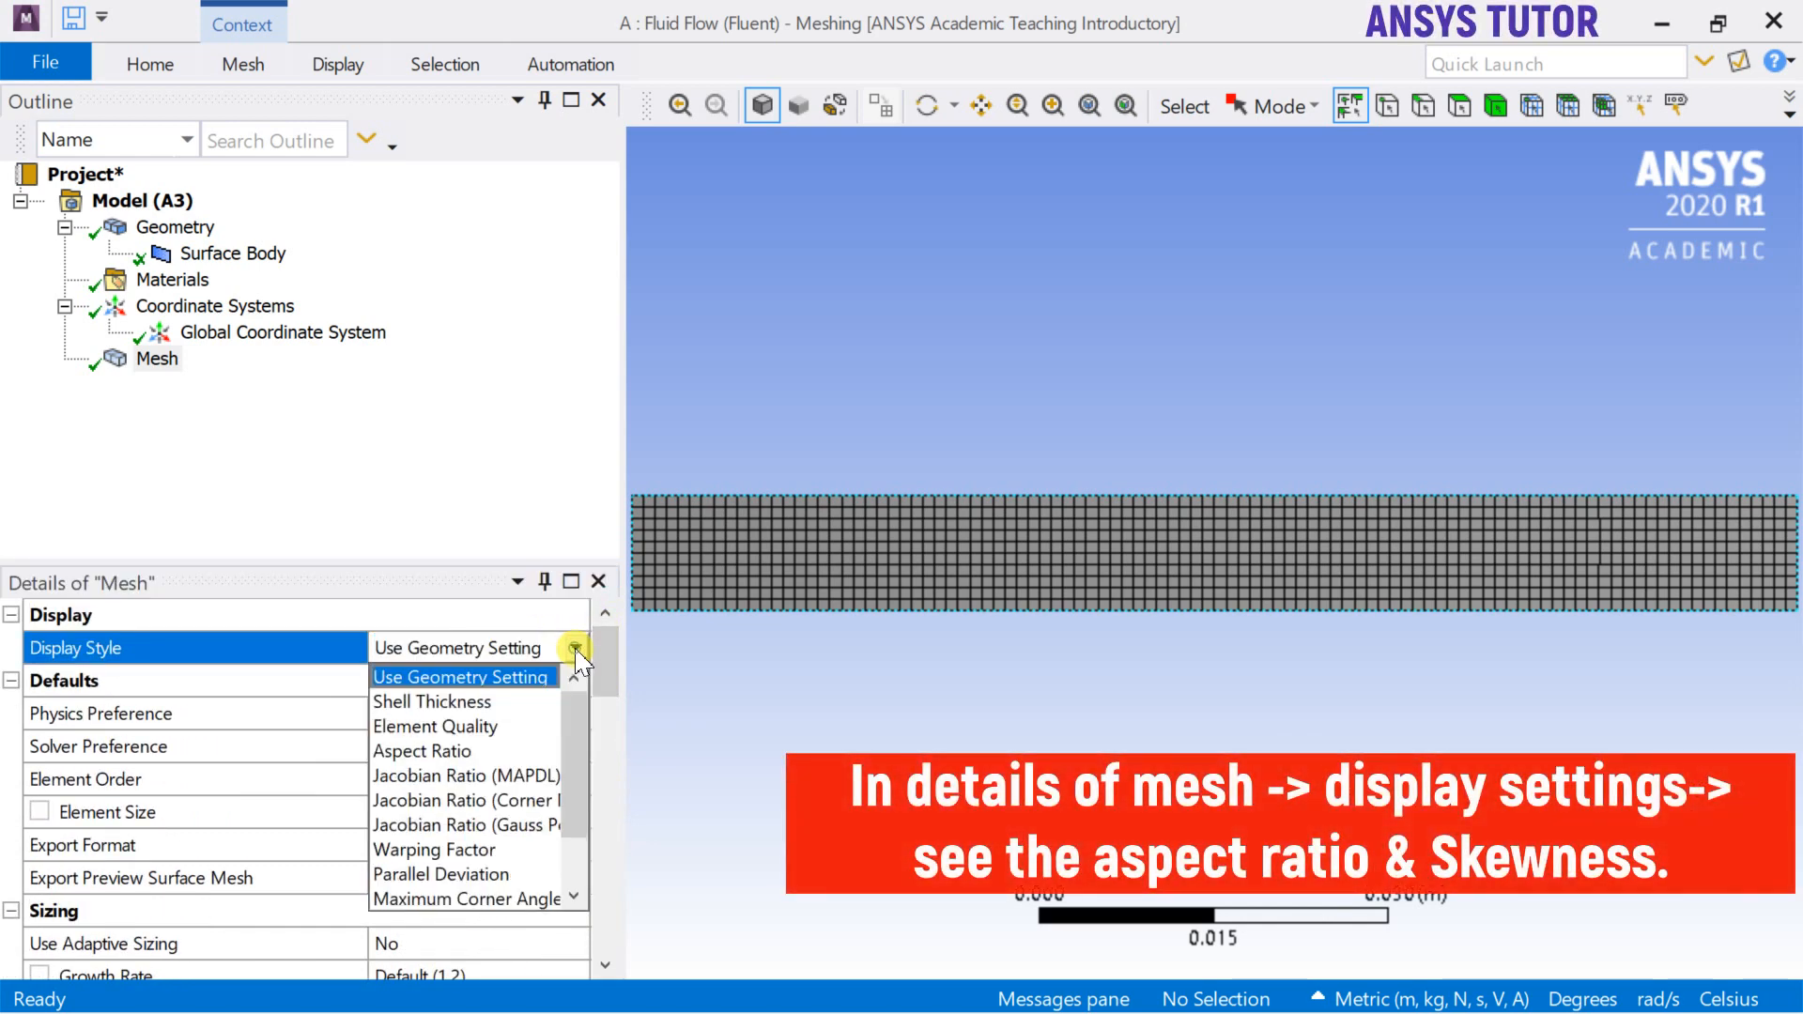
pyautogui.click(483, 745)
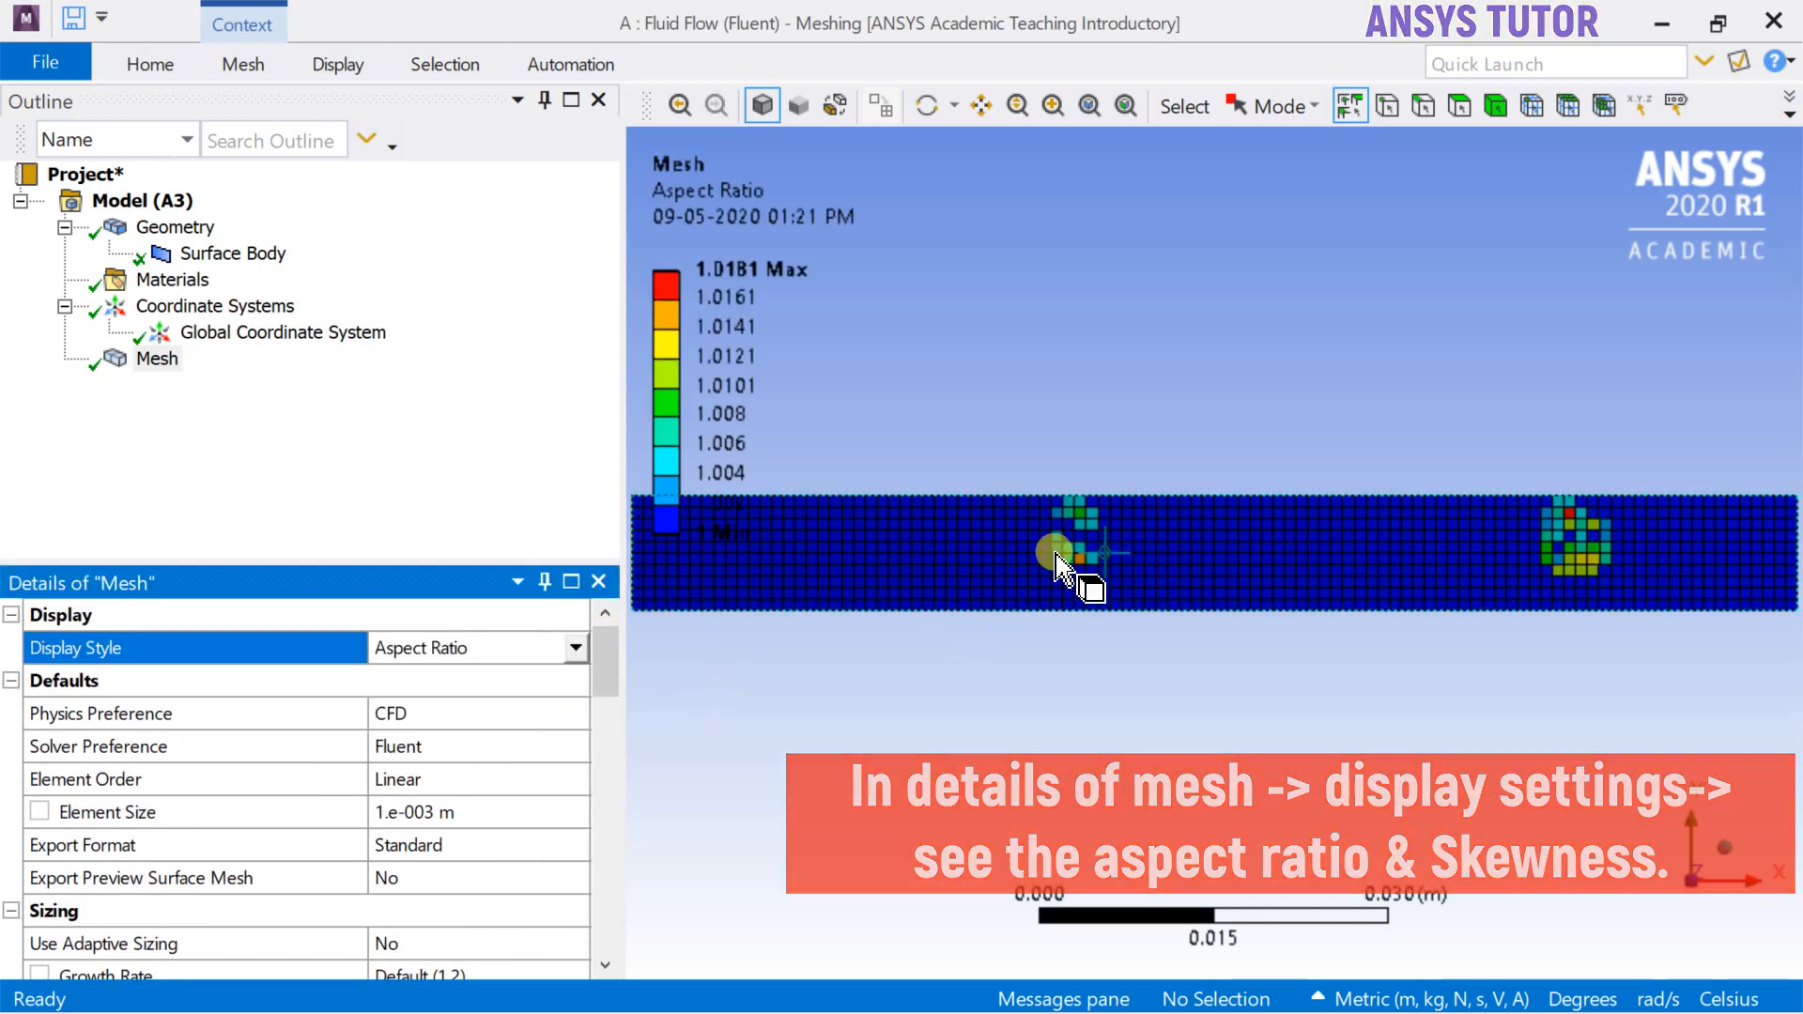
pyautogui.scroll(2, 959, 460)
pyautogui.scroll(-2, 1202, 526)
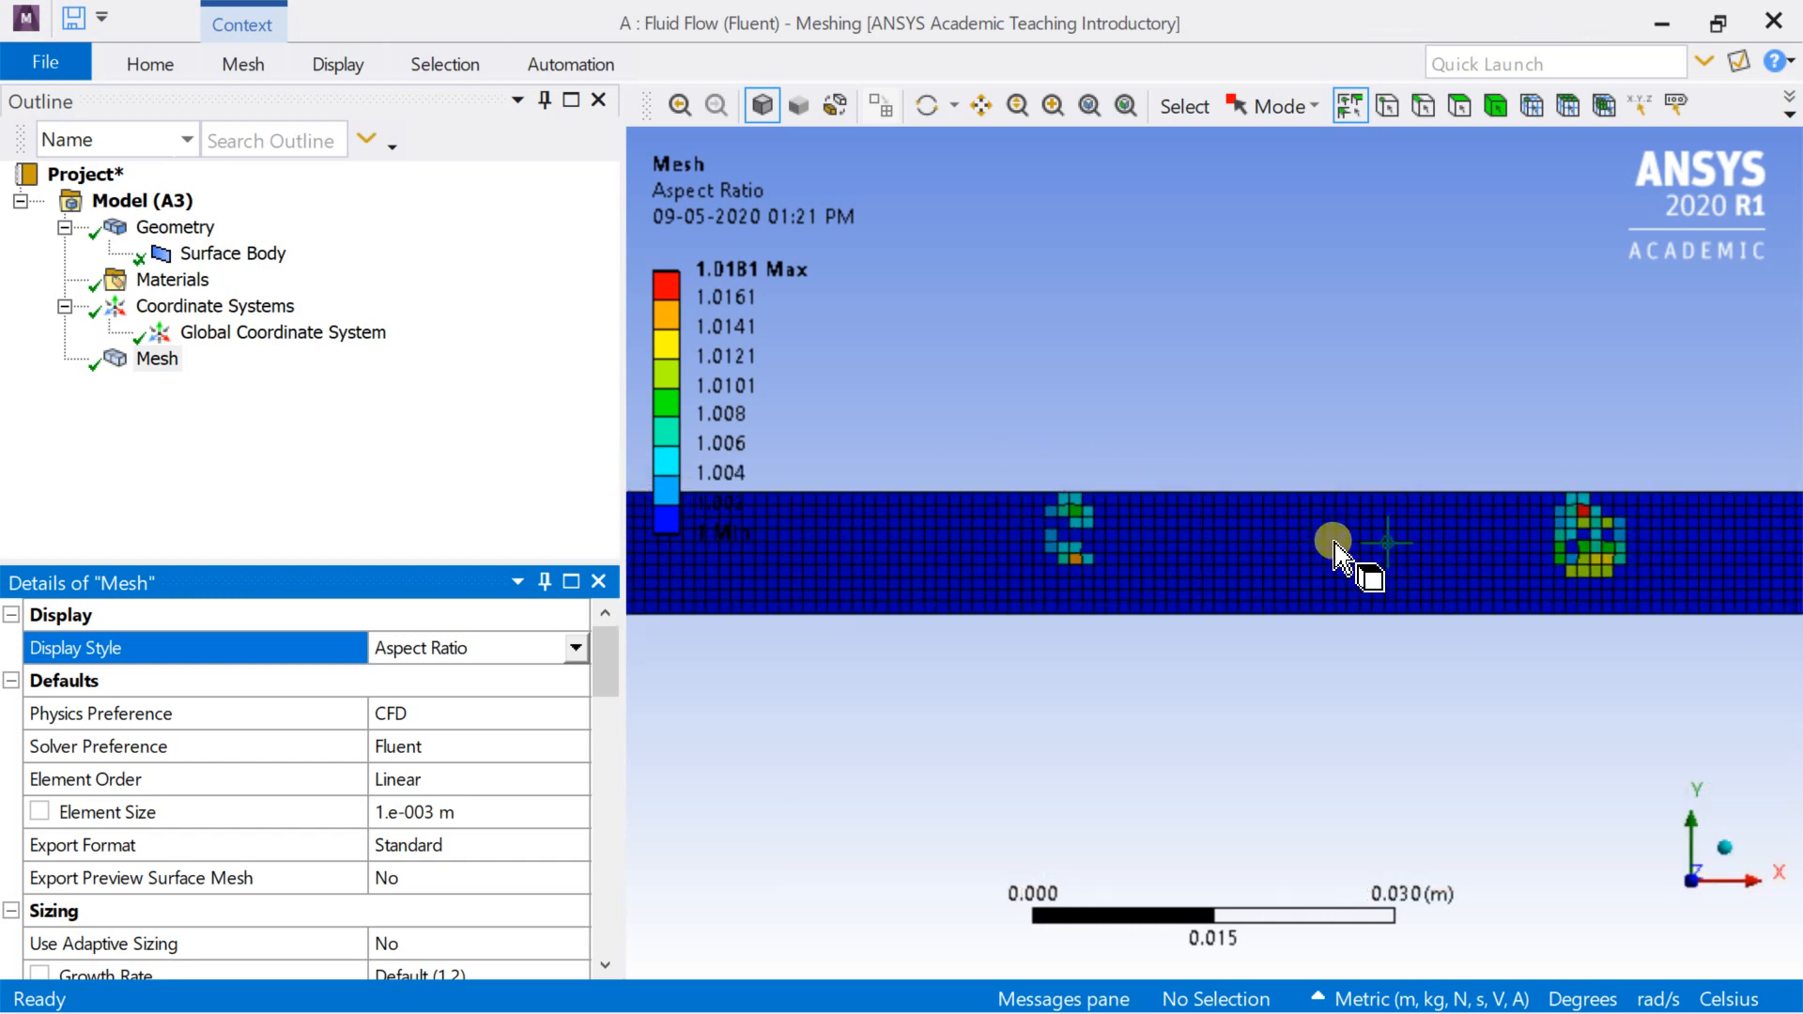
pyautogui.scroll(2, 1635, 537)
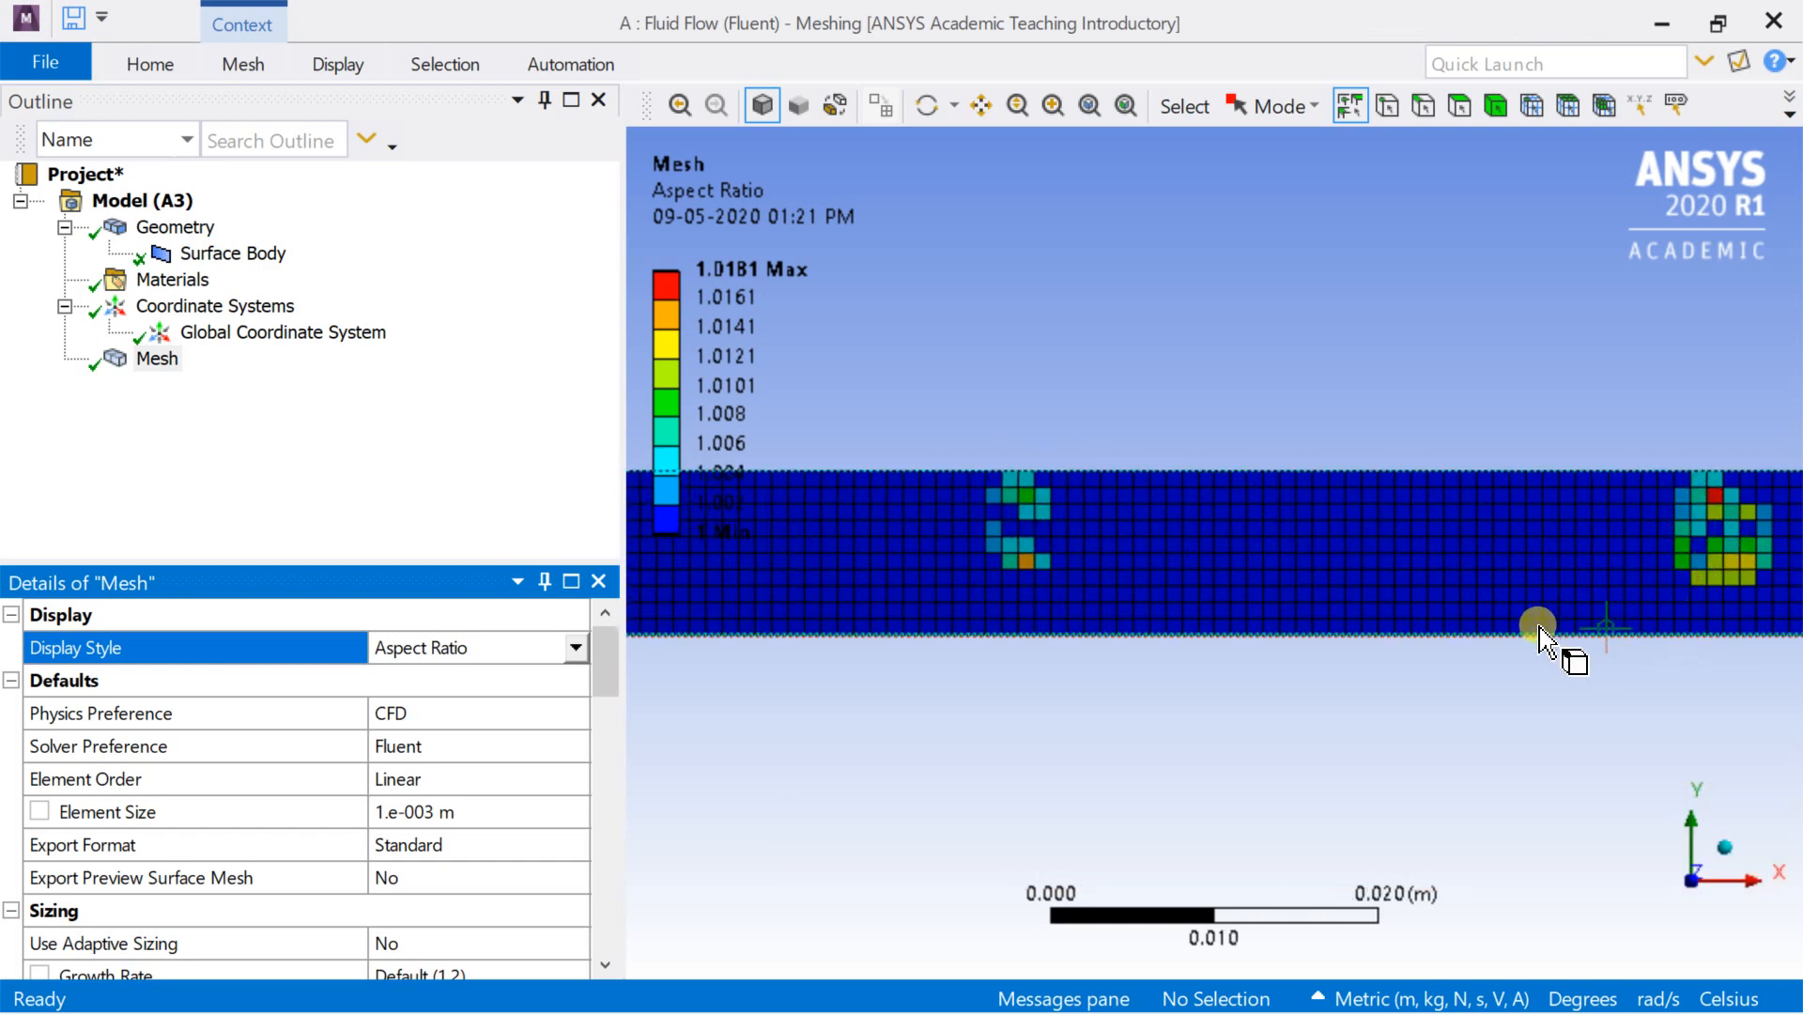
# Examine the Aspect Ratio contour up close around the irregular cells near the right end of the domain.
pyautogui.click(979, 108)
pyautogui.moveTo(1512, 440); pyautogui.dragTo(884, 508)
pyautogui.scroll(4, 1108, 681)
pyautogui.scroll(3, 1064, 664)
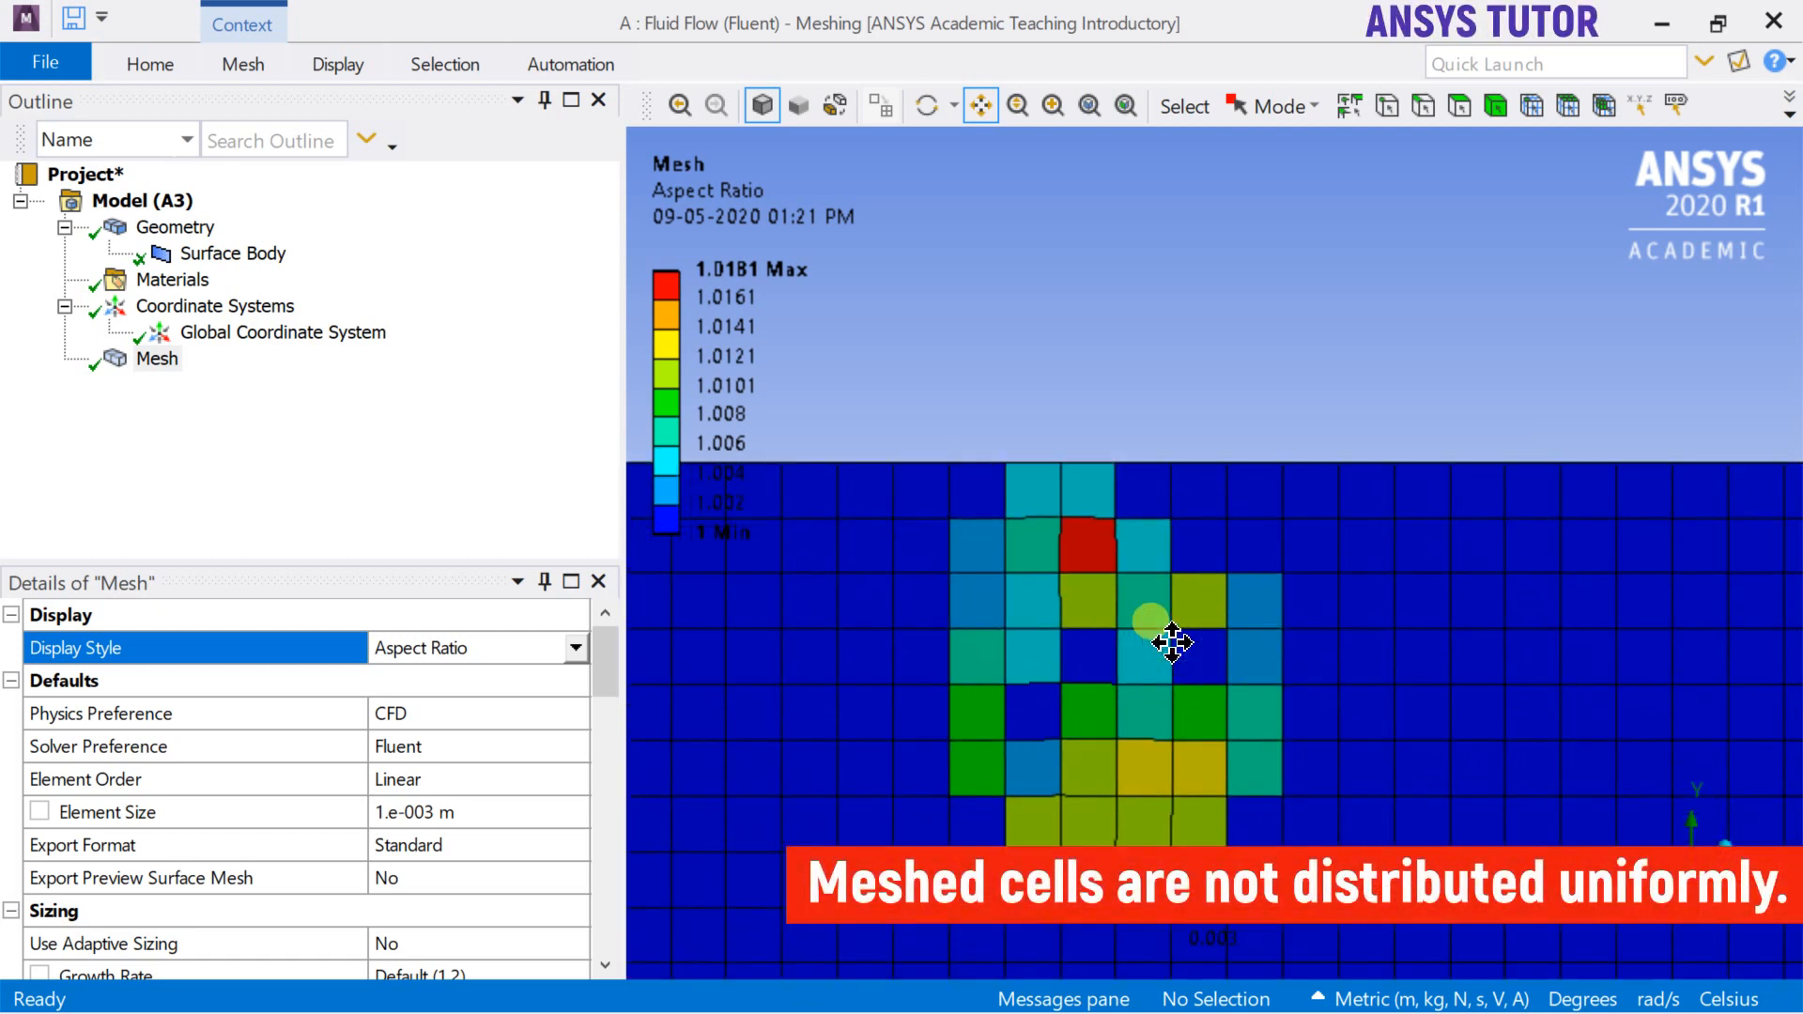
pyautogui.scroll(-3, 1084, 657)
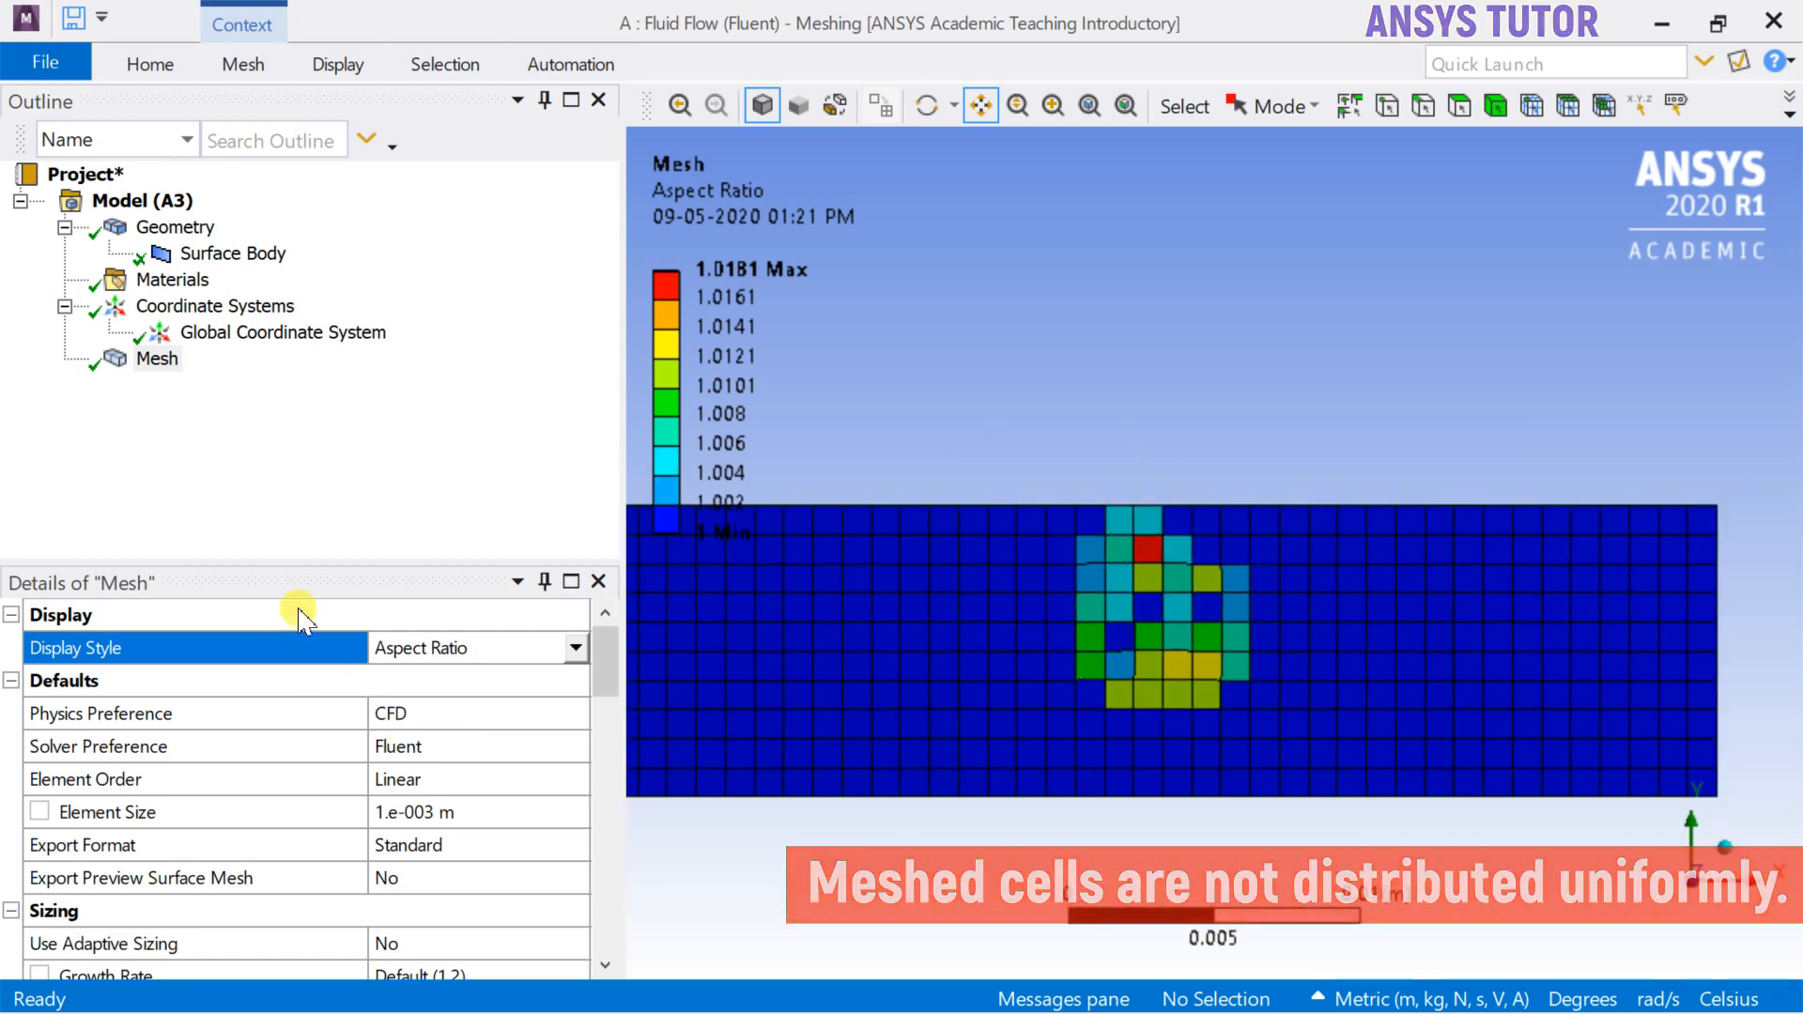
# Set Use Adaptive Sizing to Yes in the mesh sizing settings and regenerate the mesh.
pyautogui.click(157, 357)
pyautogui.scroll(-2, 333, 789)
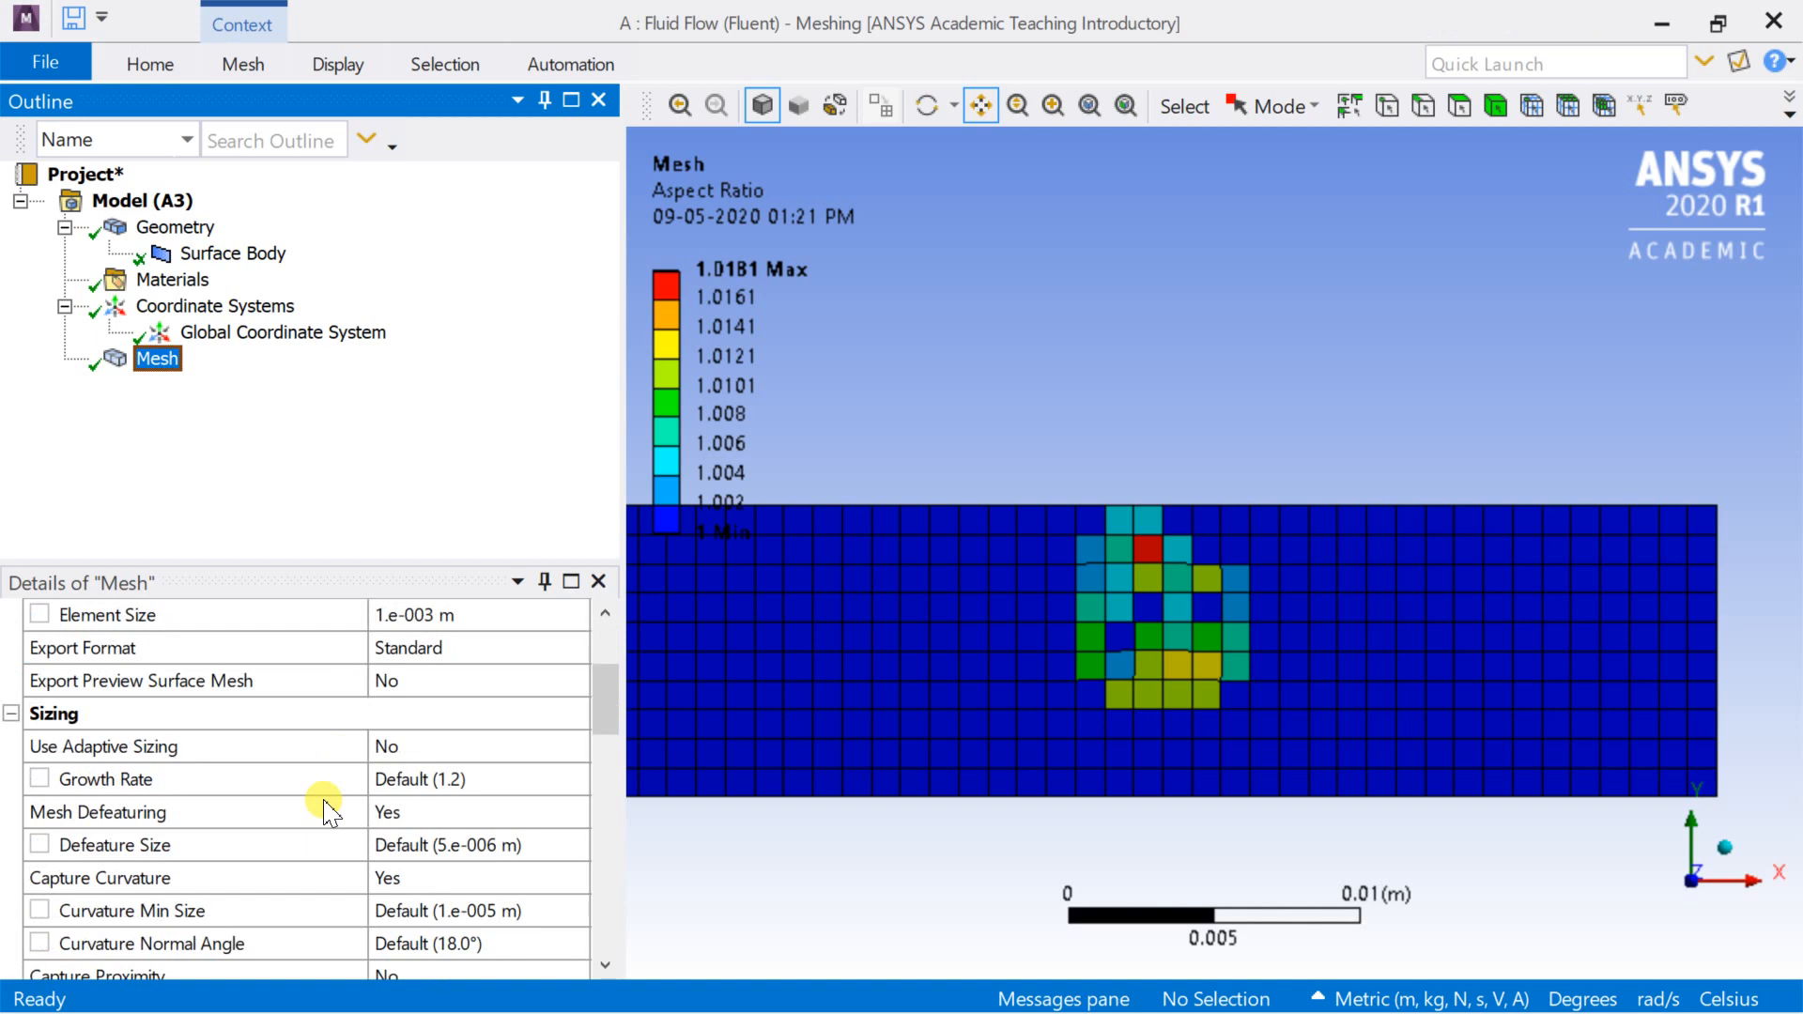
pyautogui.click(460, 747)
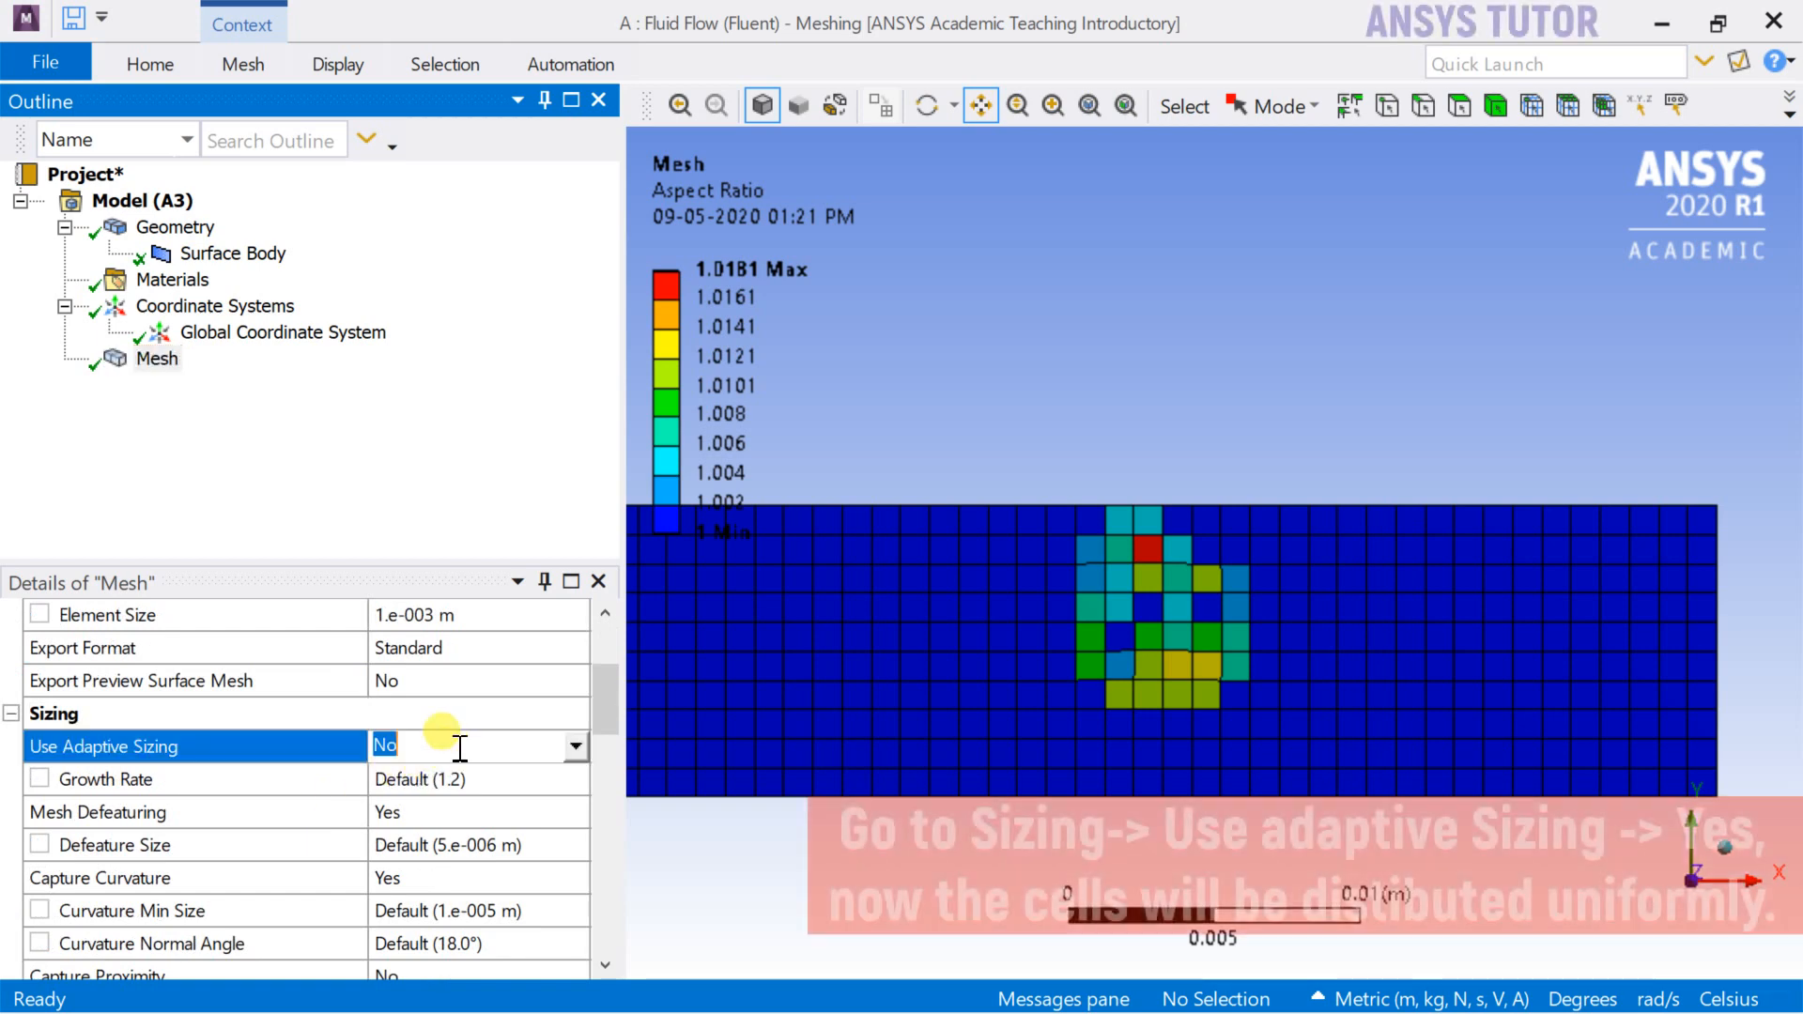
pyautogui.click(575, 747)
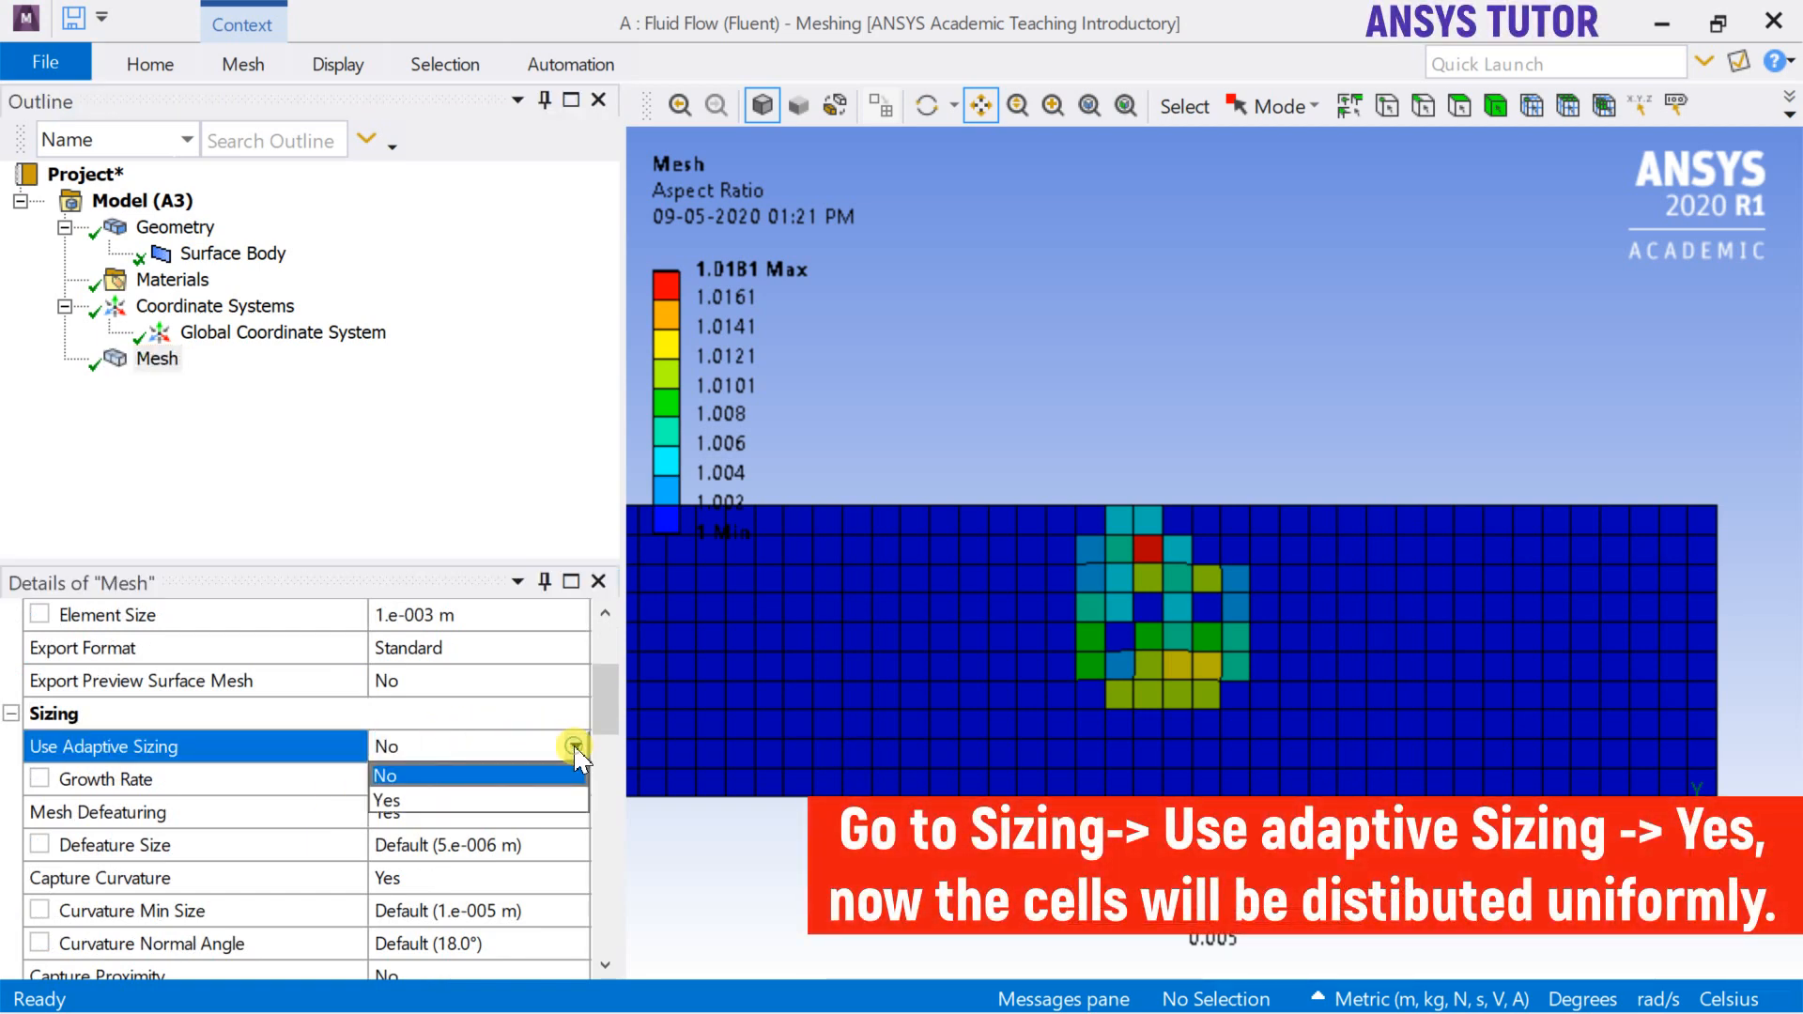
pyautogui.click(481, 800)
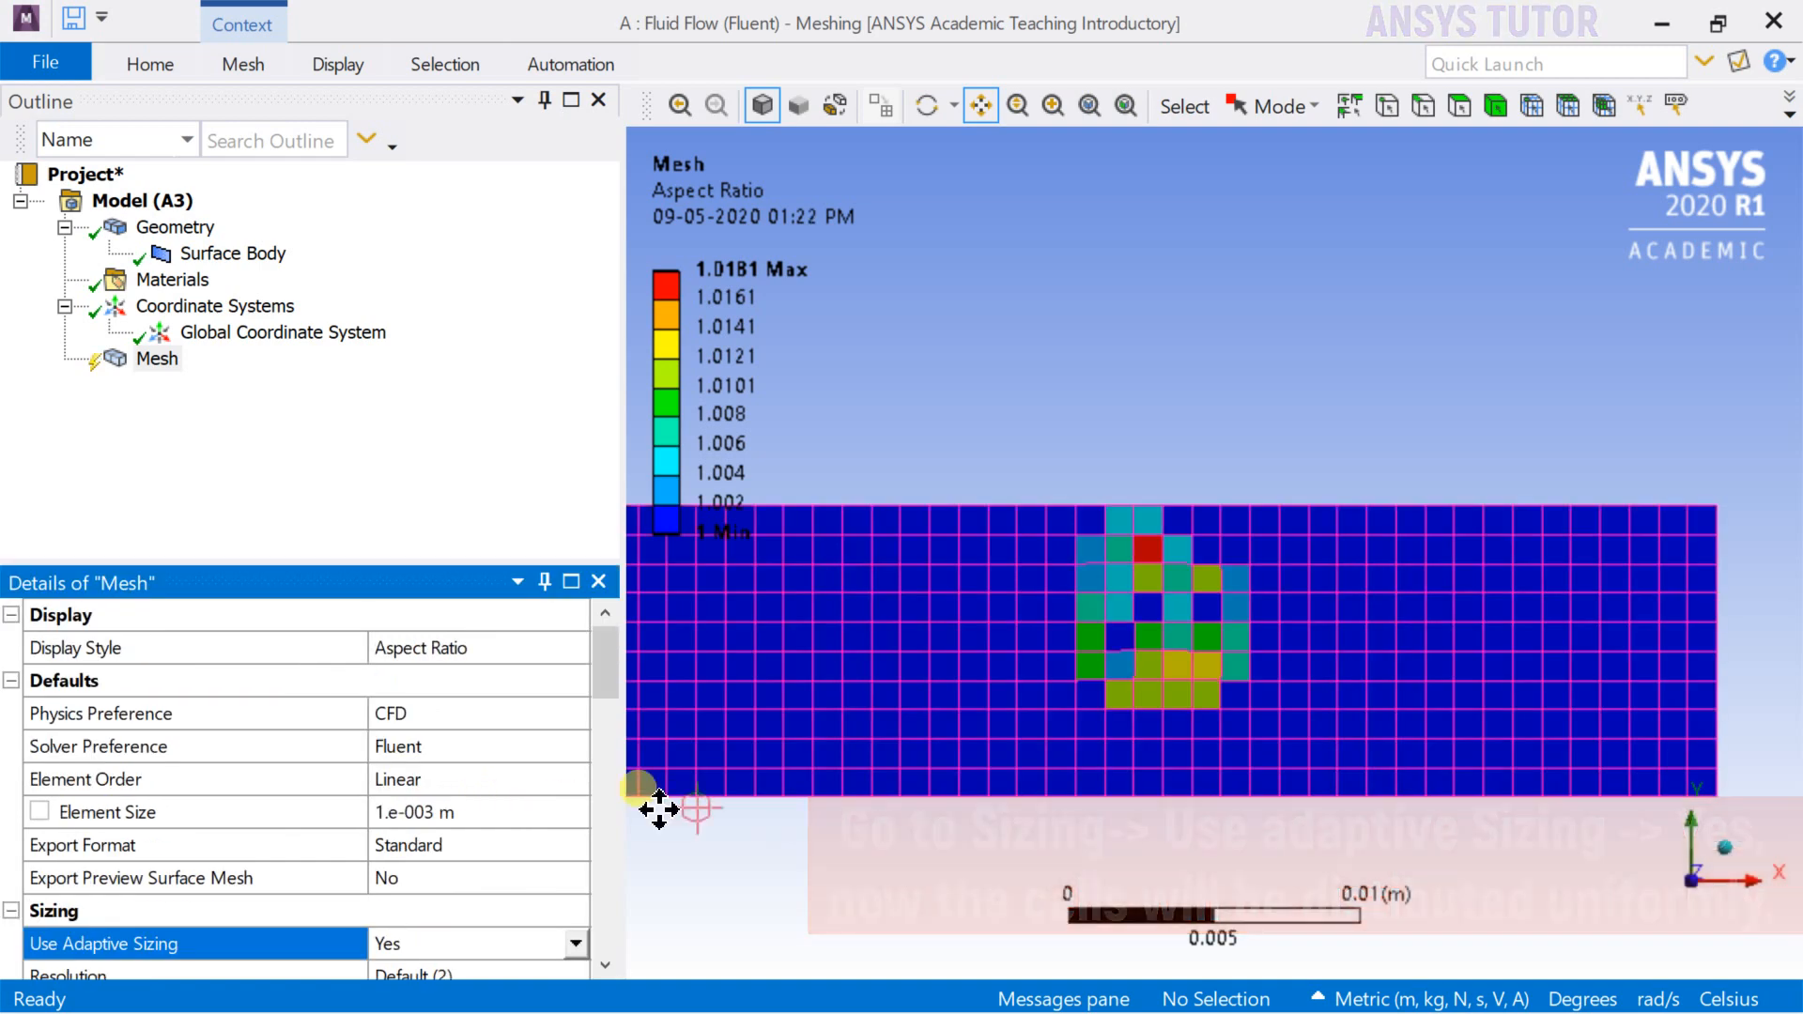
pyautogui.scroll(-3, 958, 646)
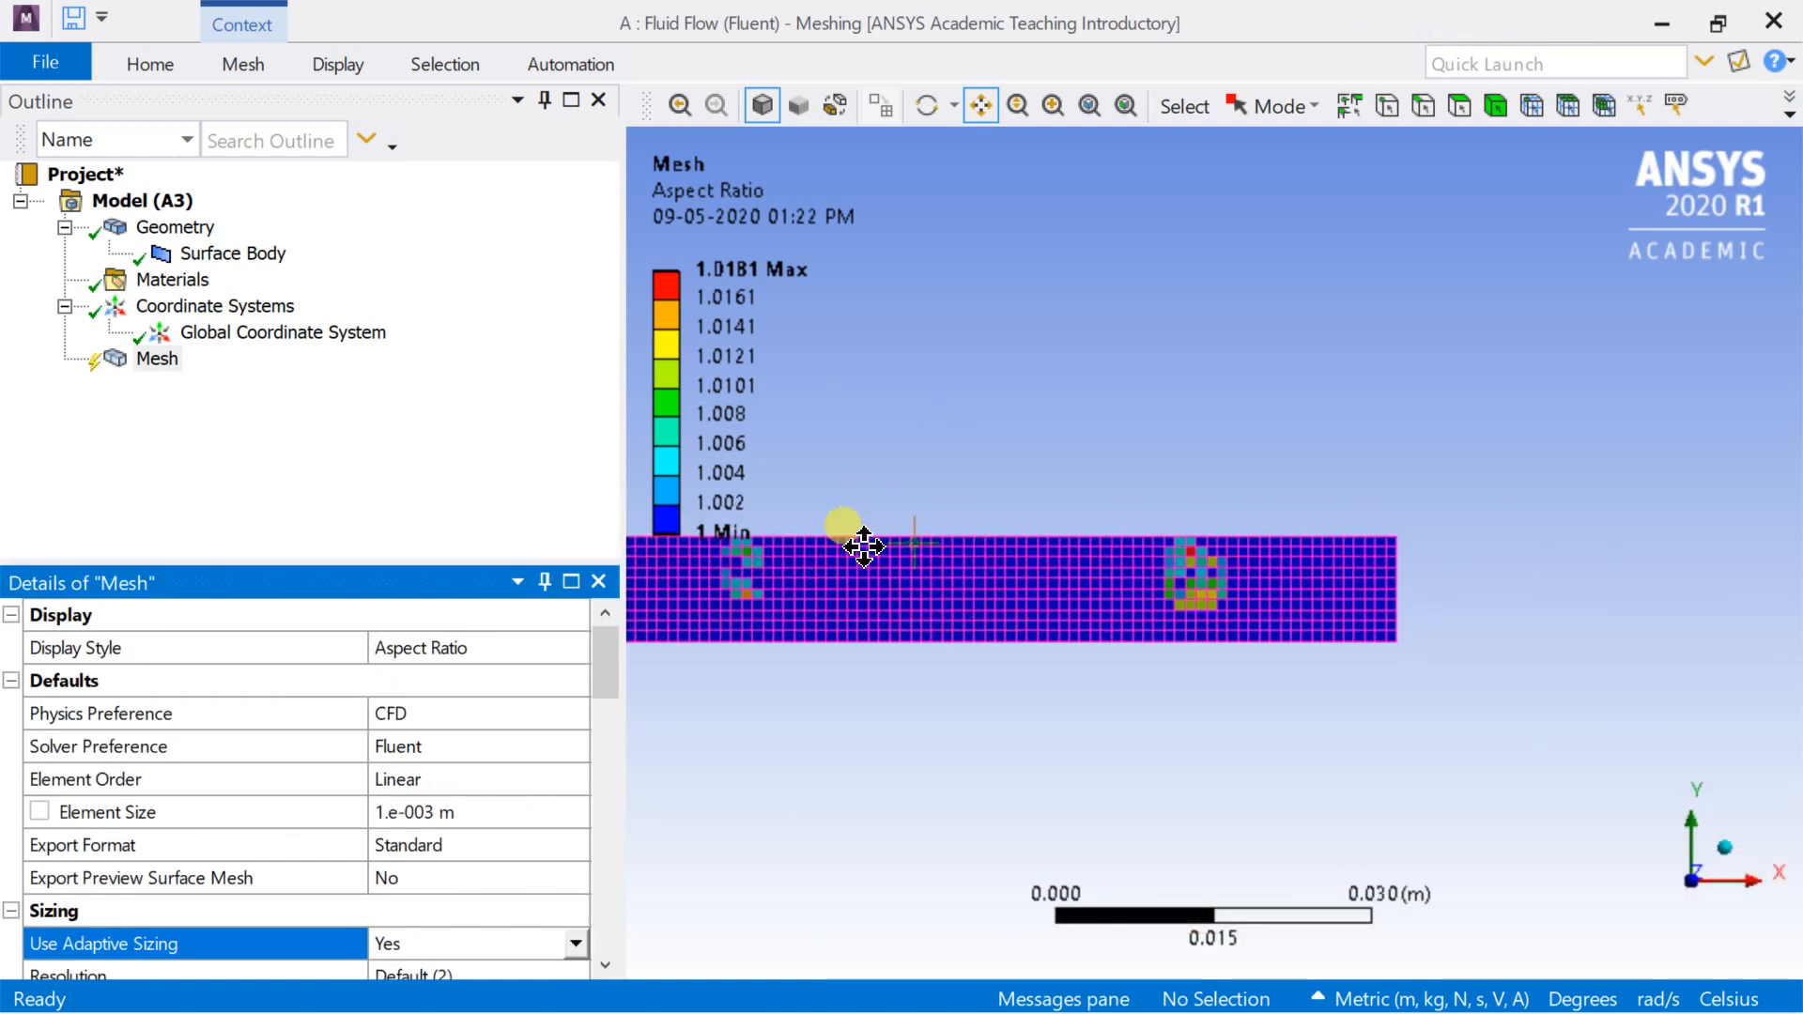
pyautogui.moveTo(863, 547); pyautogui.dragTo(1188, 589)
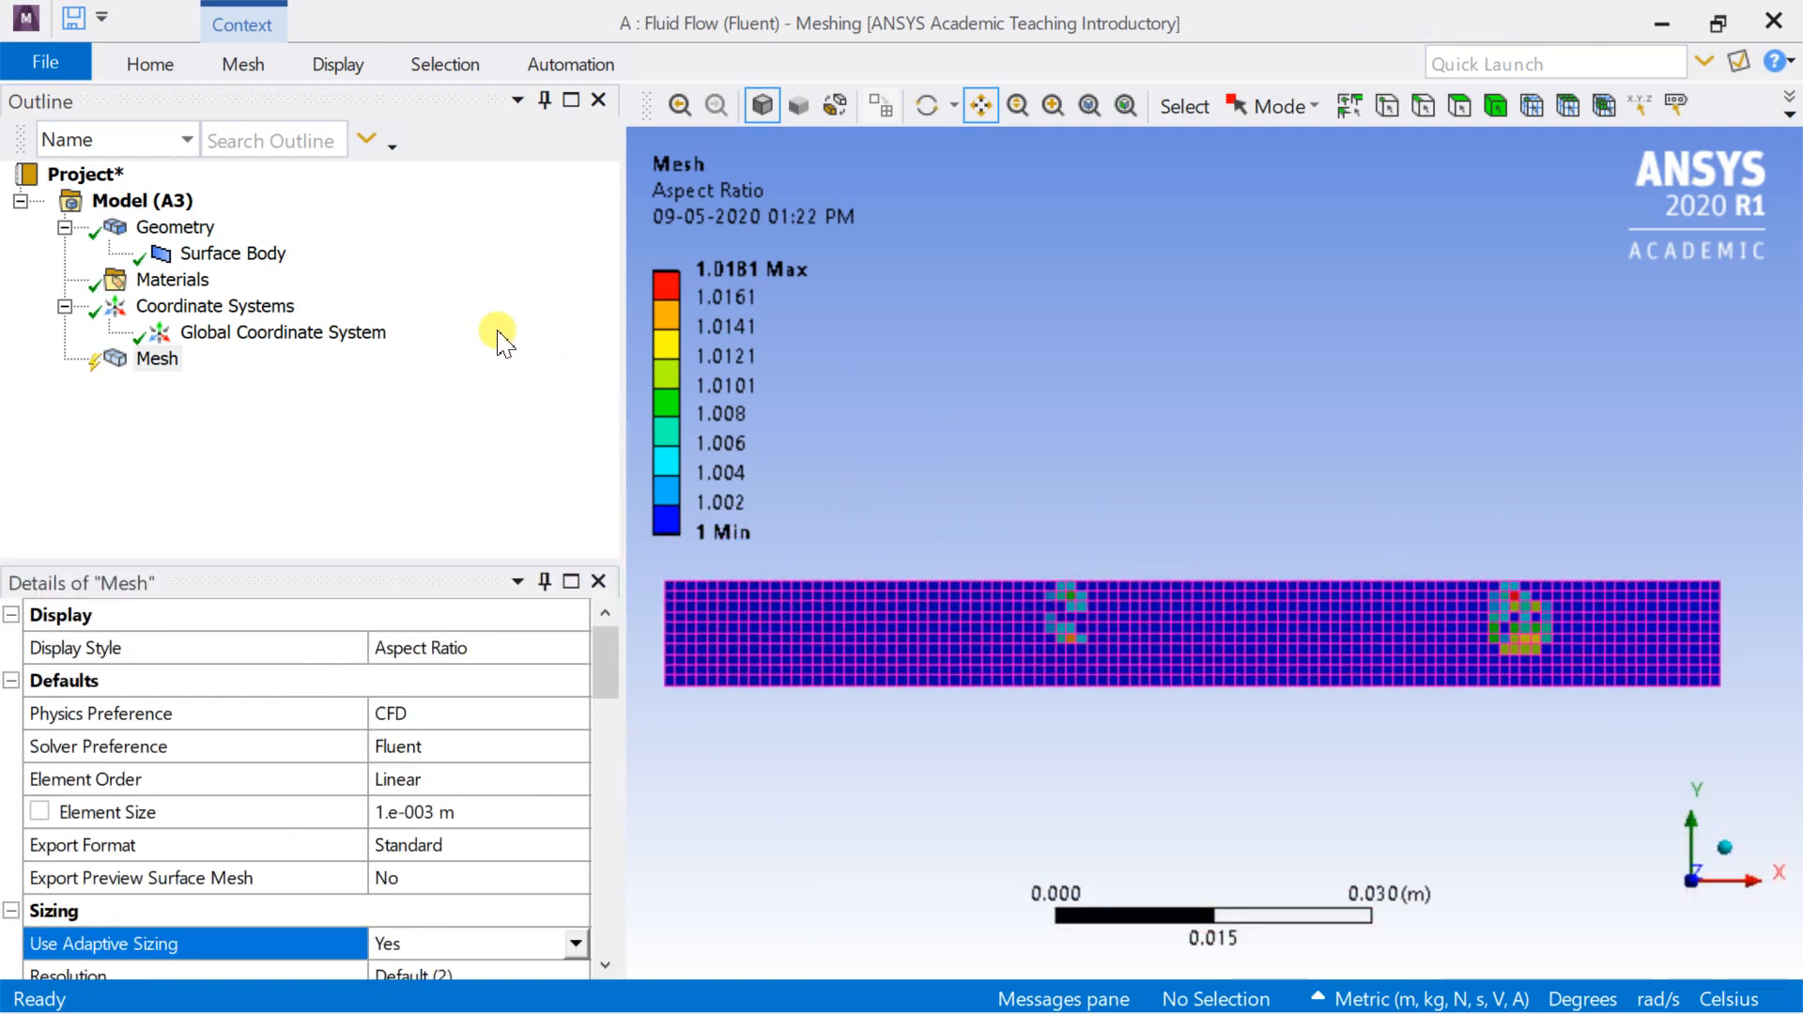
pyautogui.rightClick(163, 362)
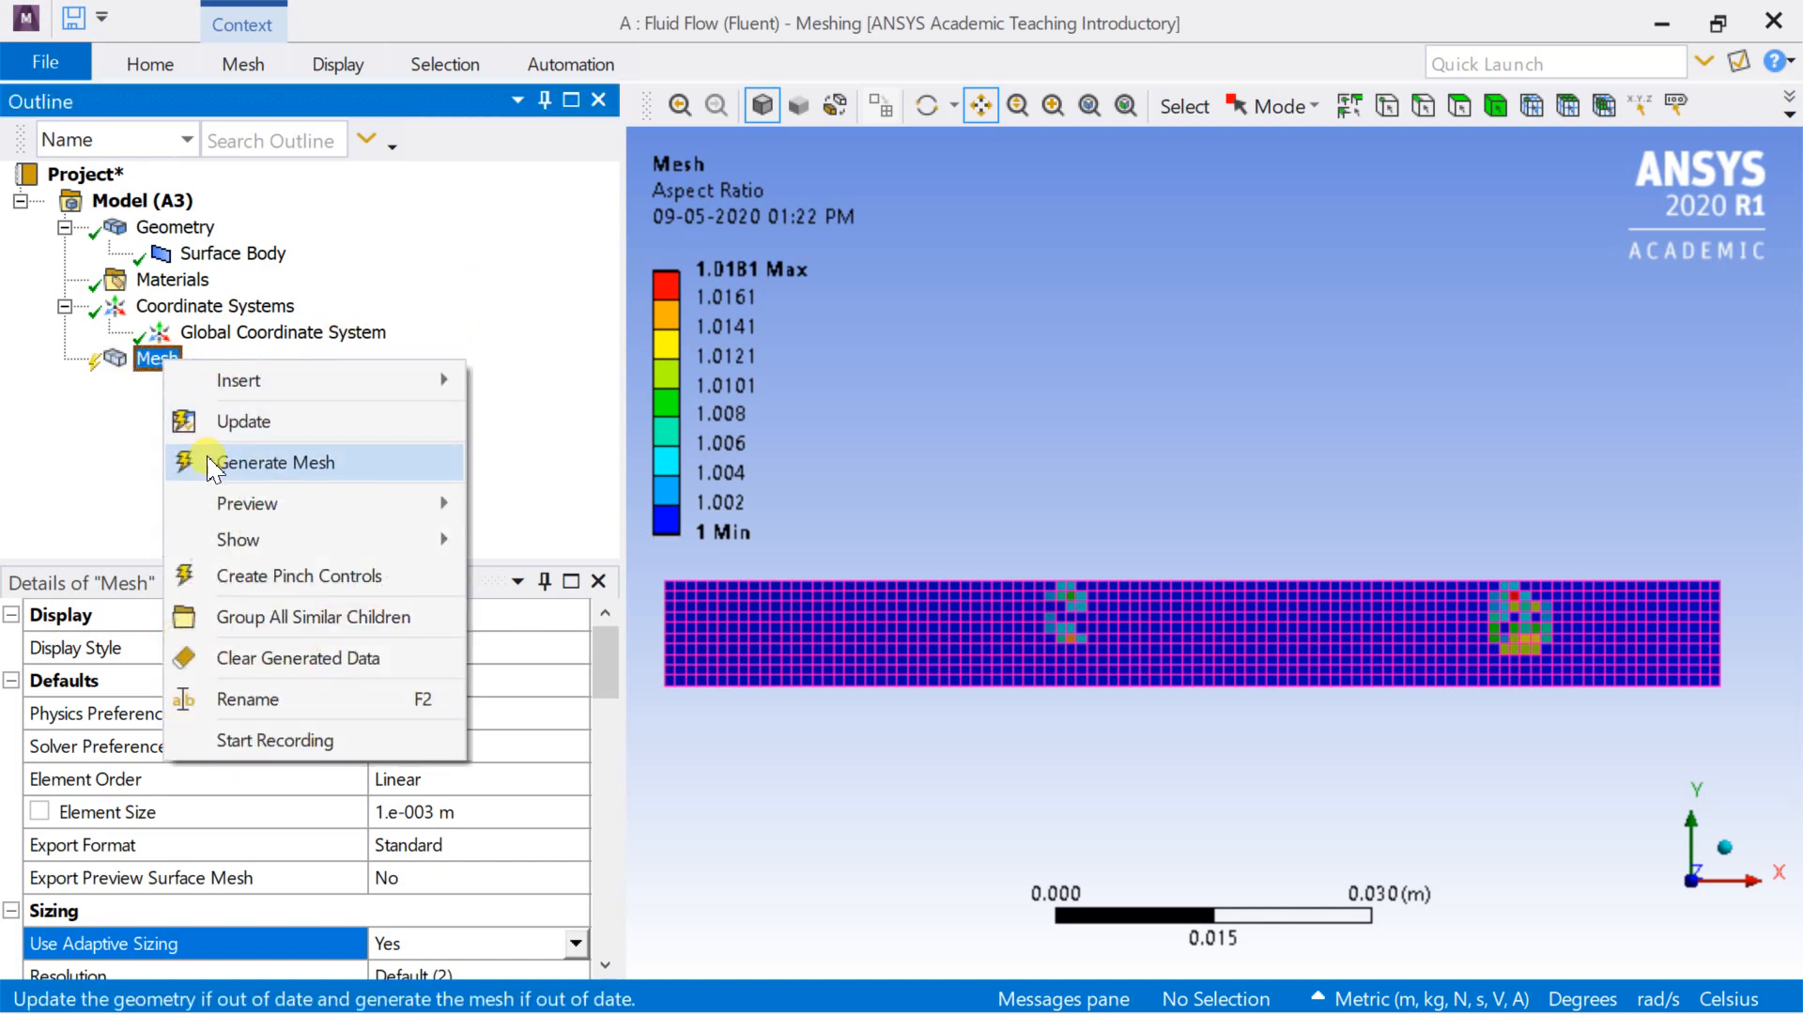
pyautogui.click(218, 472)
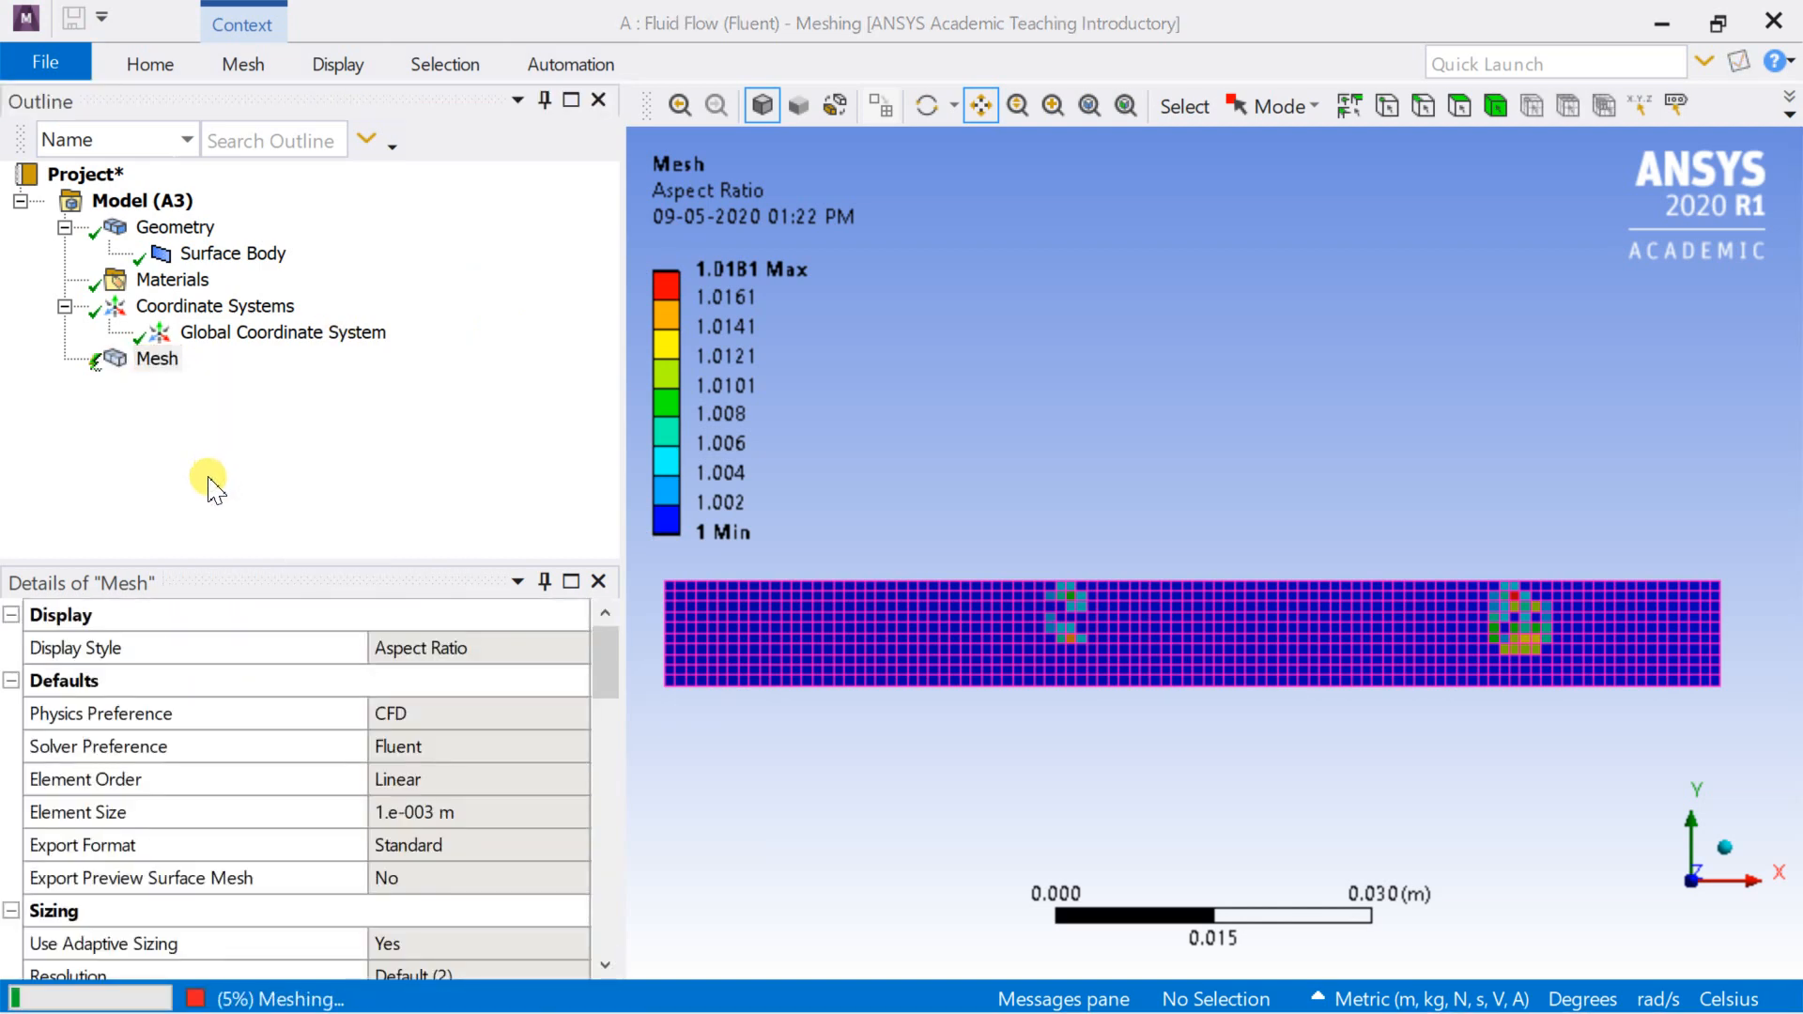
# Inspect the Aspect Ratio contour of the regenerated mesh along the length of the domain.
pyautogui.moveTo(1542, 624); pyautogui.dragTo(1212, 605)
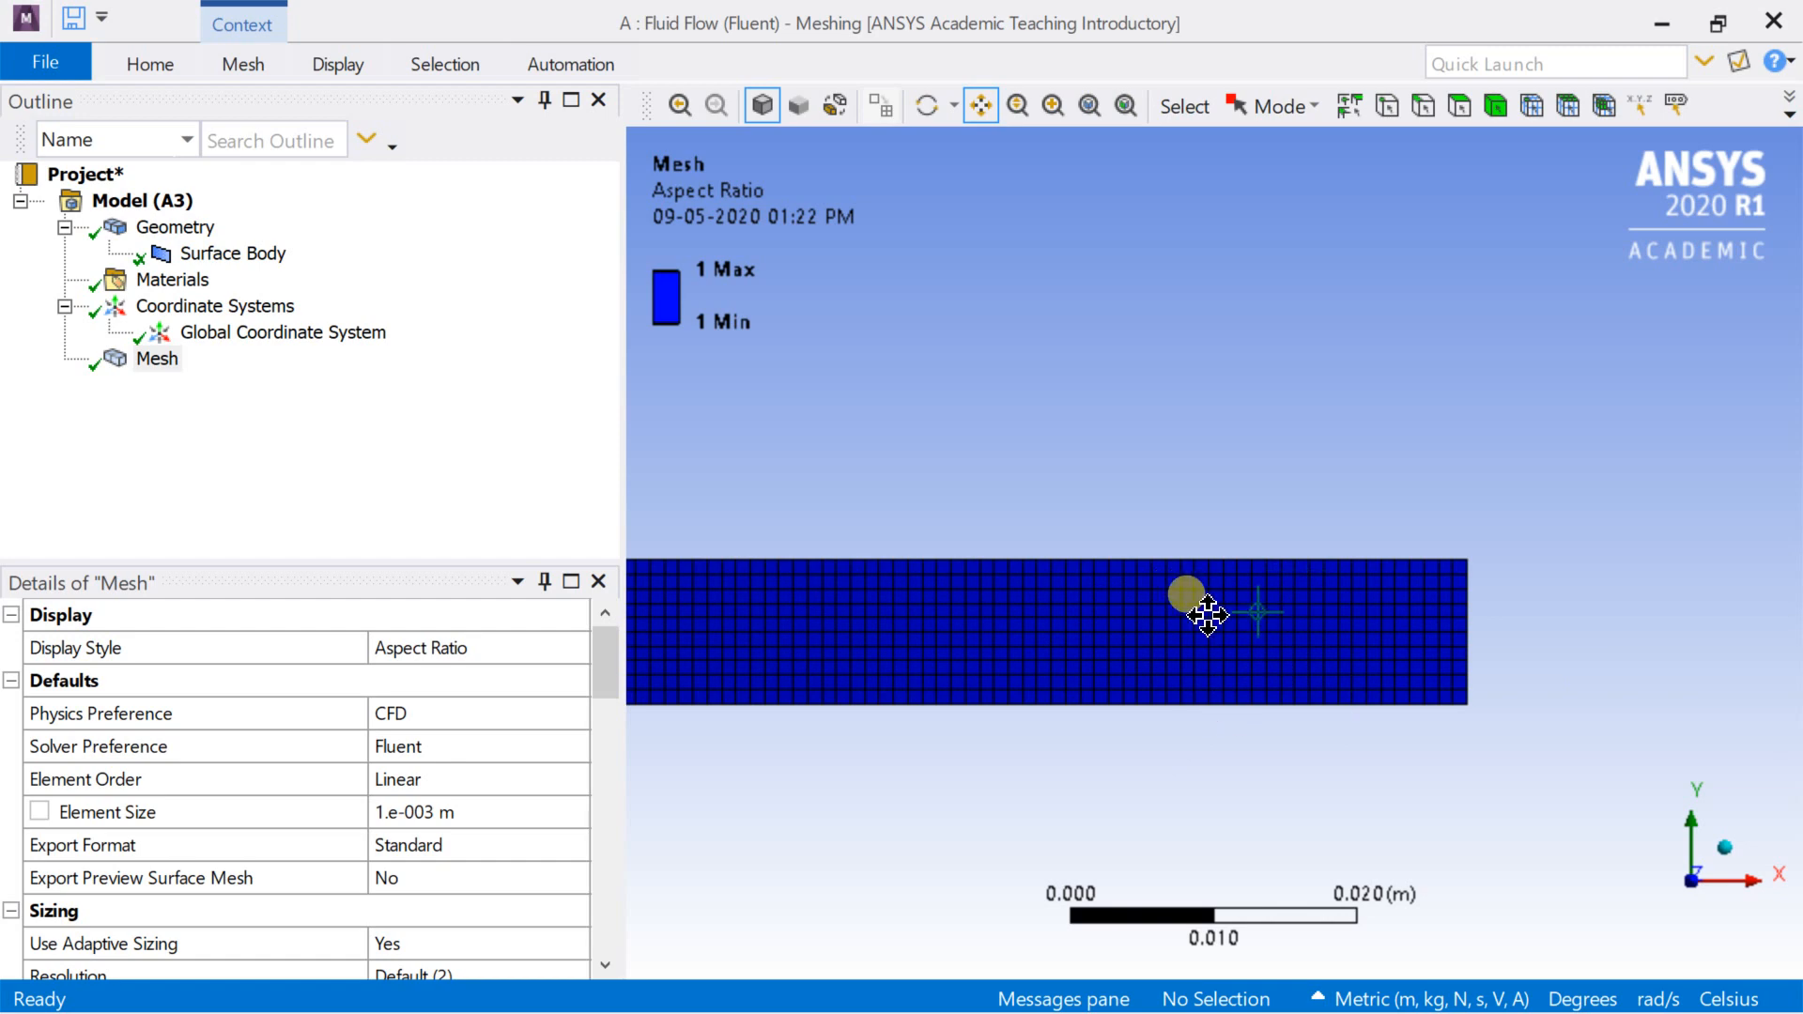
pyautogui.scroll(5, 1207, 613)
pyautogui.moveTo(1135, 717); pyautogui.dragTo(1096, 596)
pyautogui.moveTo(869, 614); pyautogui.dragTo(1105, 599)
pyautogui.scroll(-2, 1105, 603)
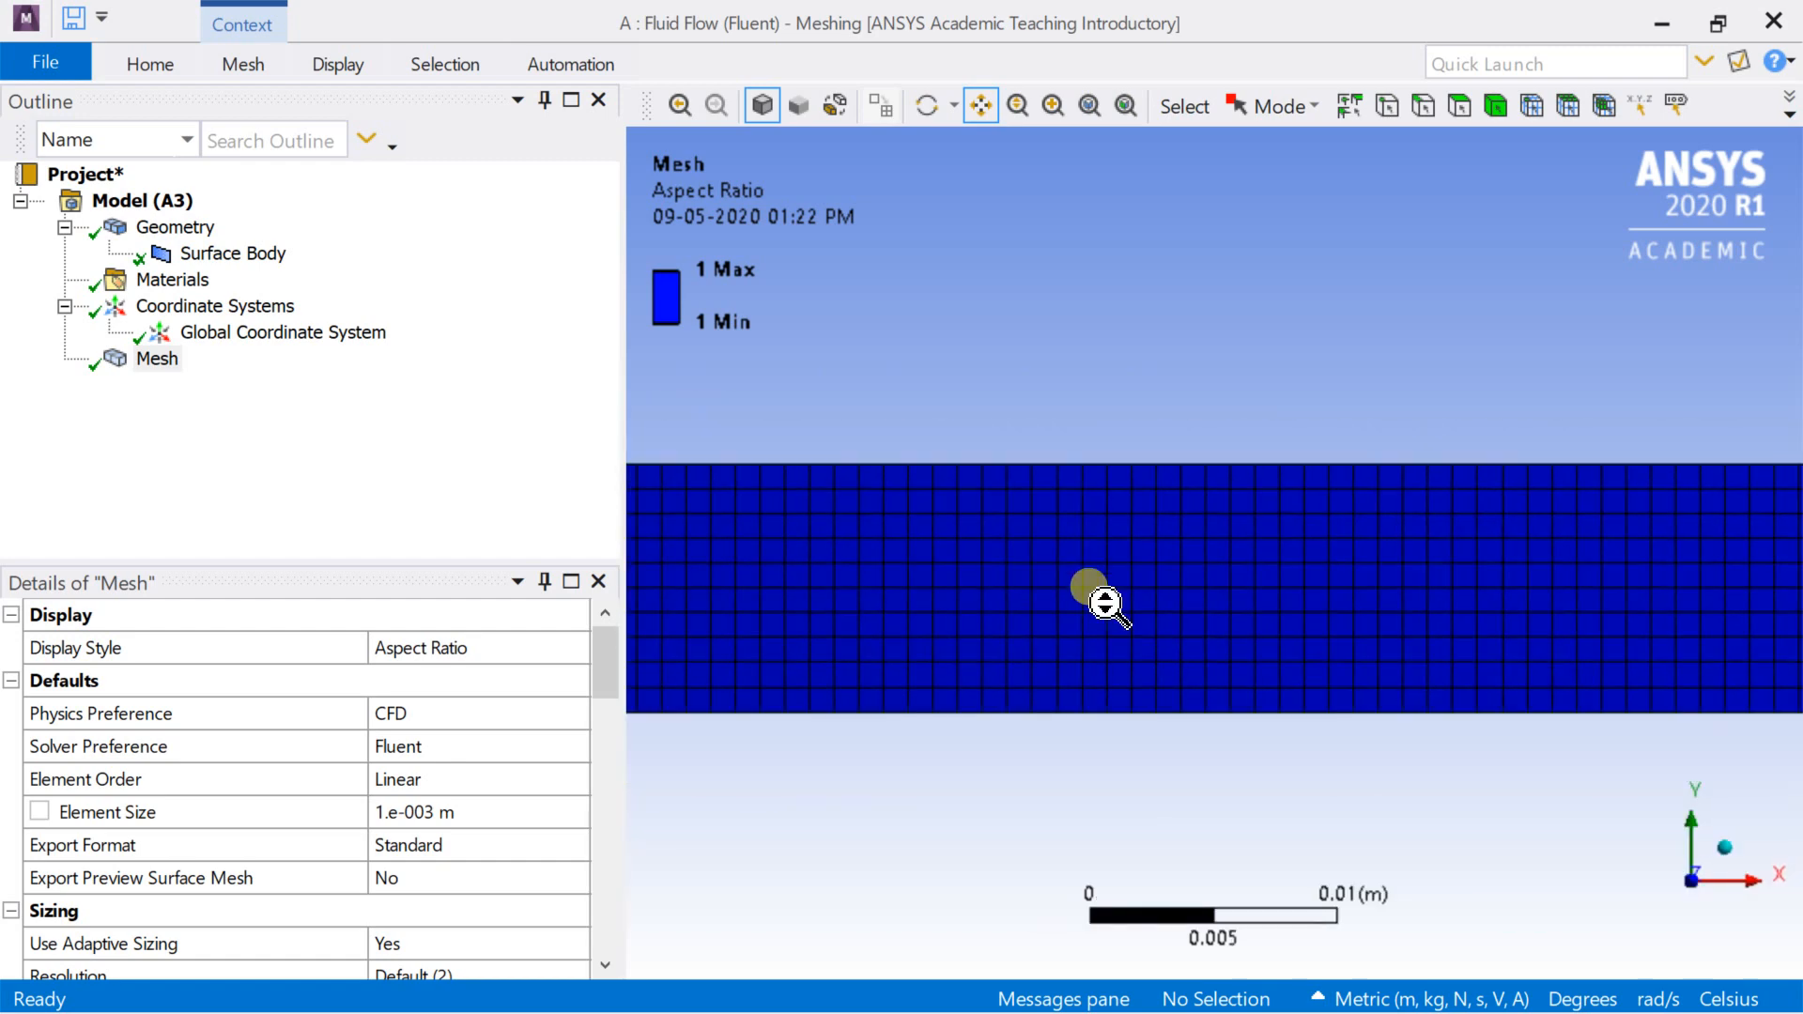
pyautogui.scroll(-4, 1106, 603)
pyautogui.moveTo(815, 597); pyautogui.dragTo(1507, 595)
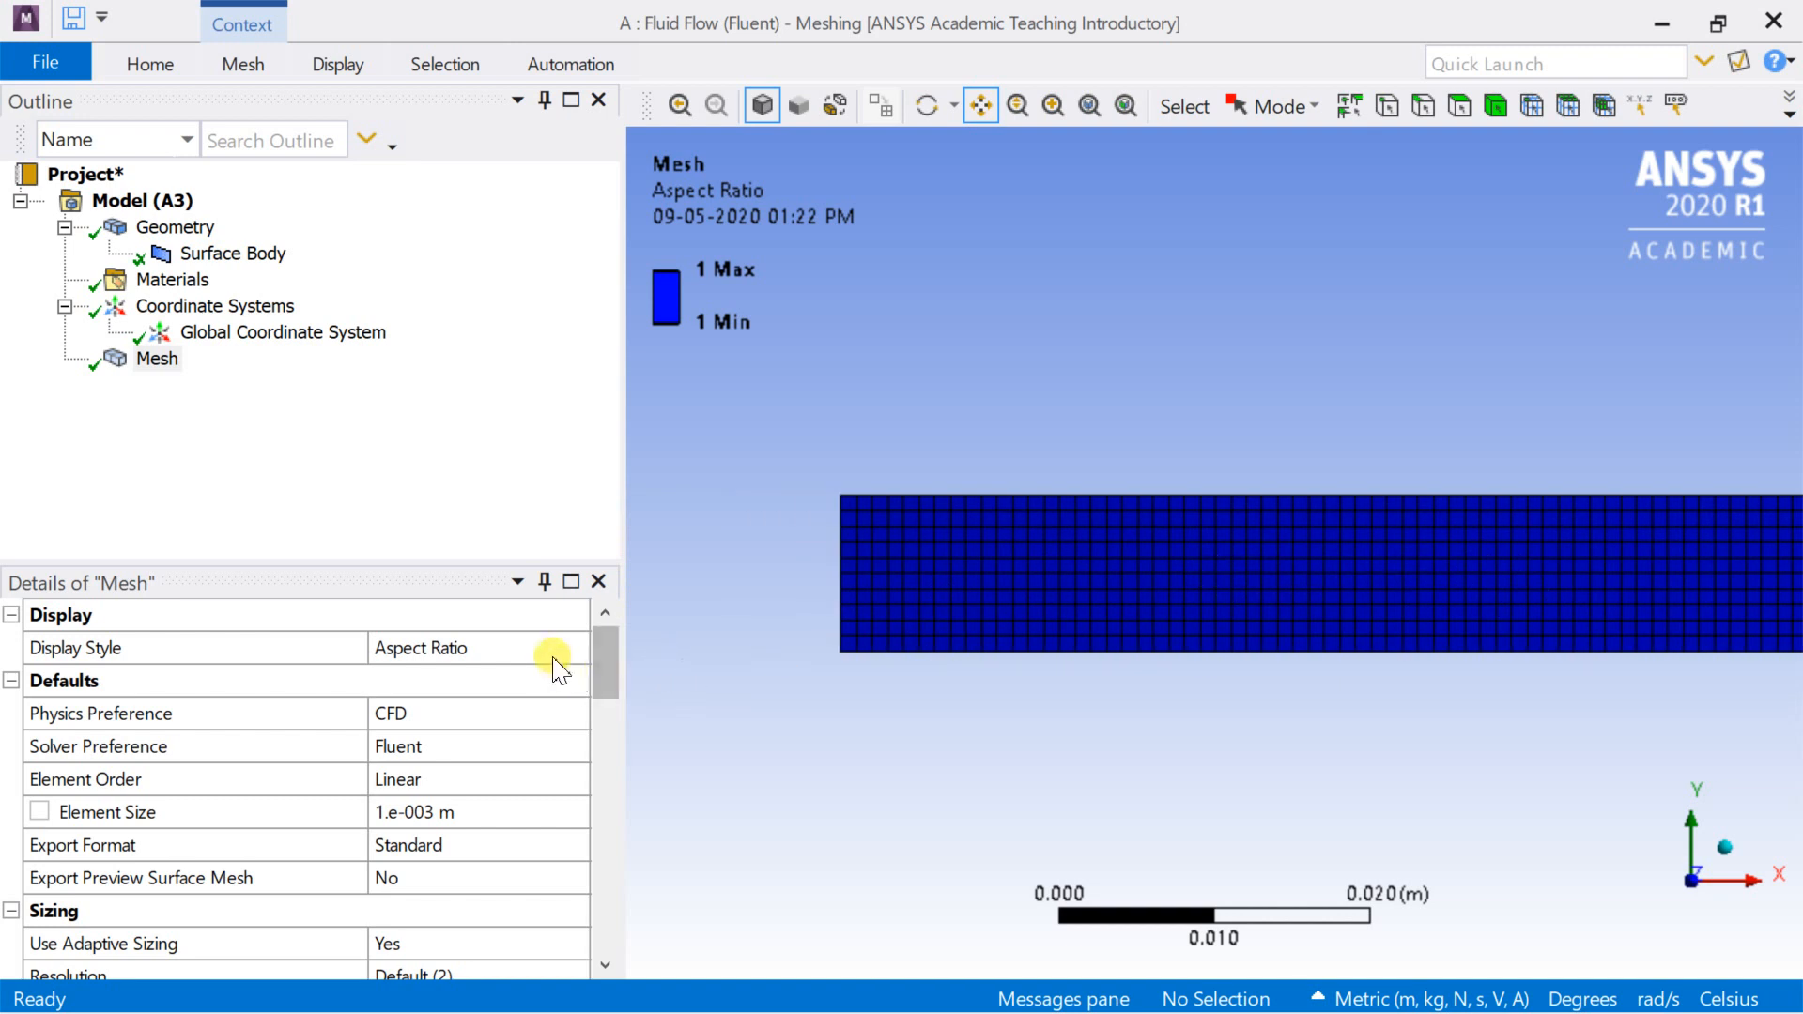
# Set the mesh display style to Skewness and inspect the contour over the whole domain.
pyautogui.click(537, 647)
pyautogui.click(575, 647)
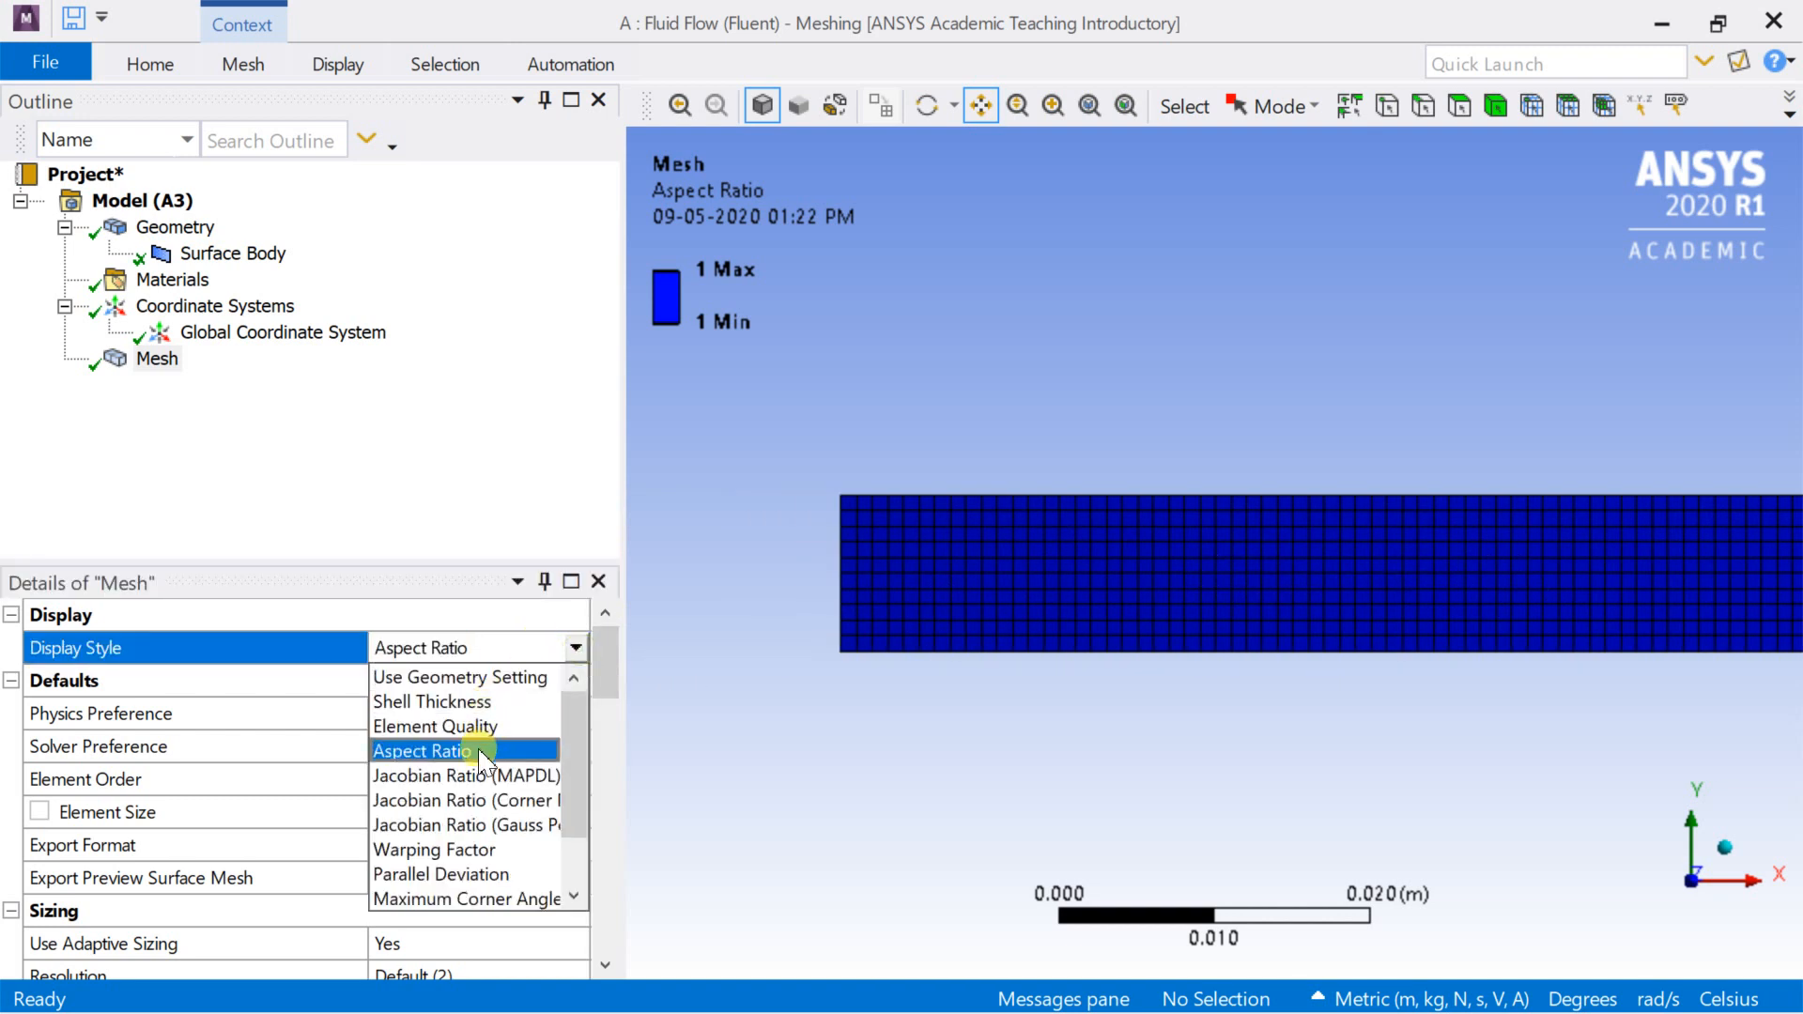
pyautogui.scroll(-1, 470, 850)
pyautogui.click(469, 850)
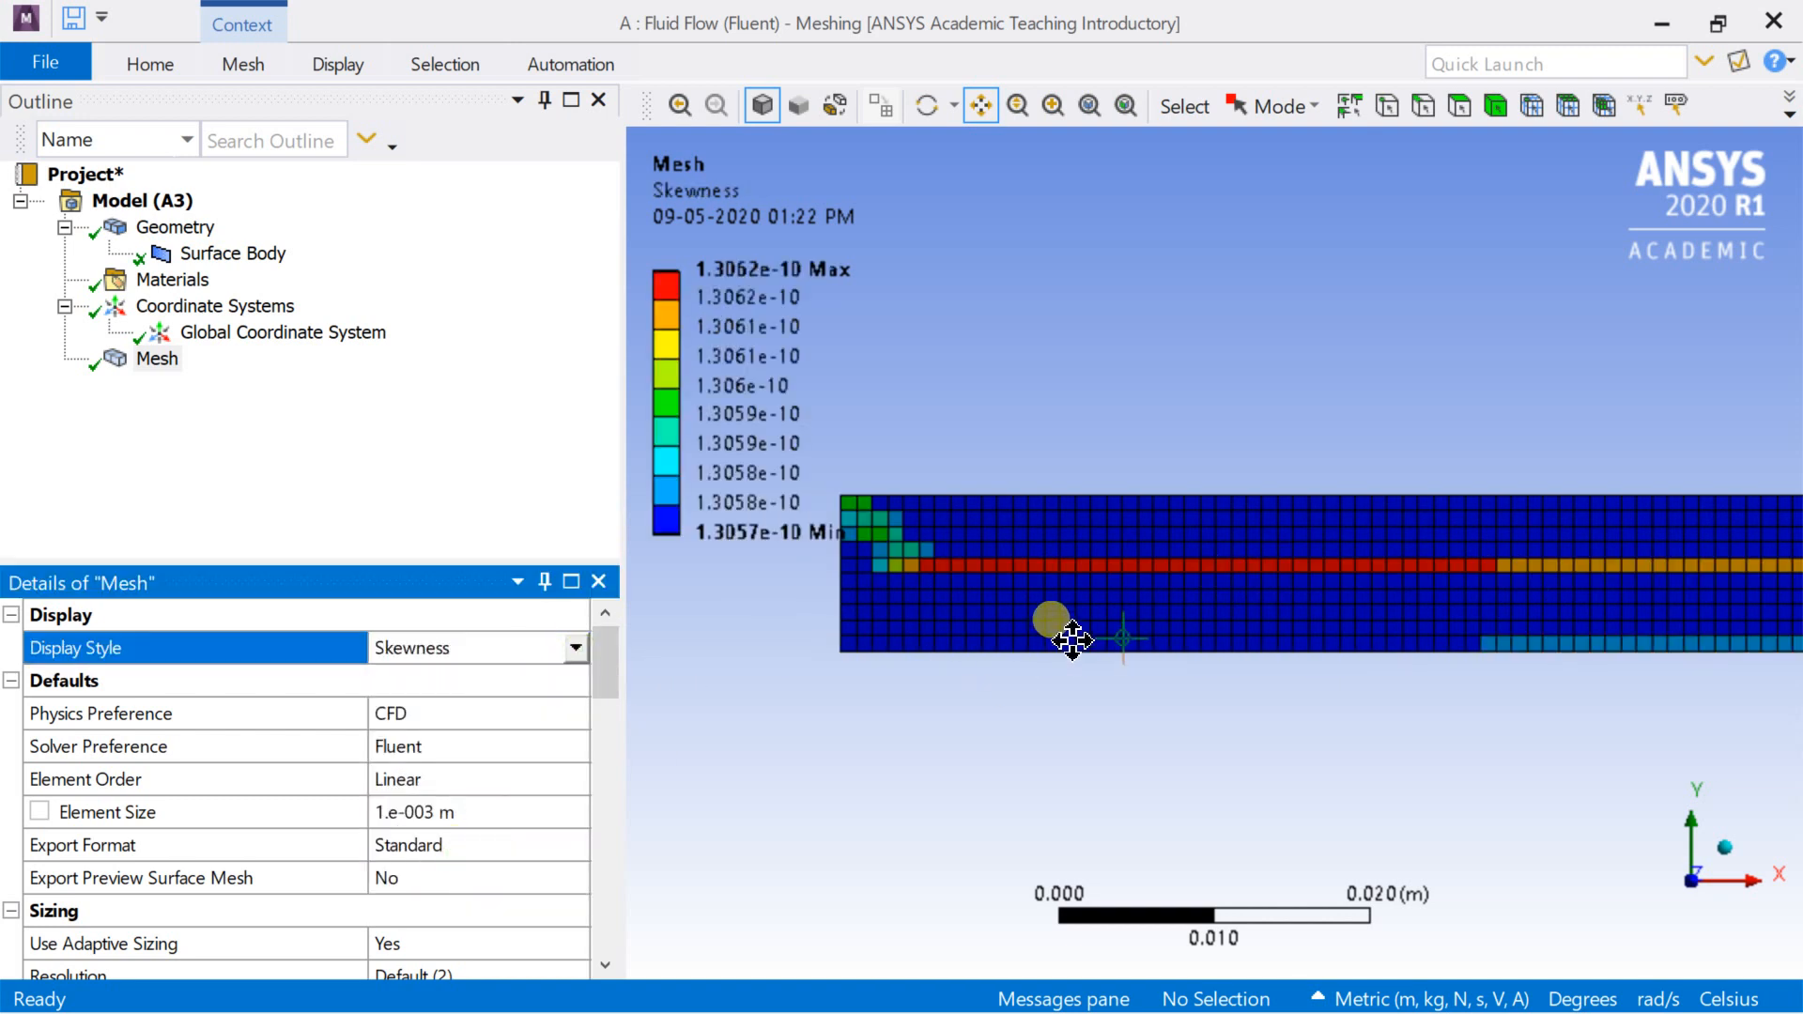
pyautogui.scroll(-2, 1072, 641)
pyautogui.moveTo(1253, 610); pyautogui.dragTo(1062, 696)
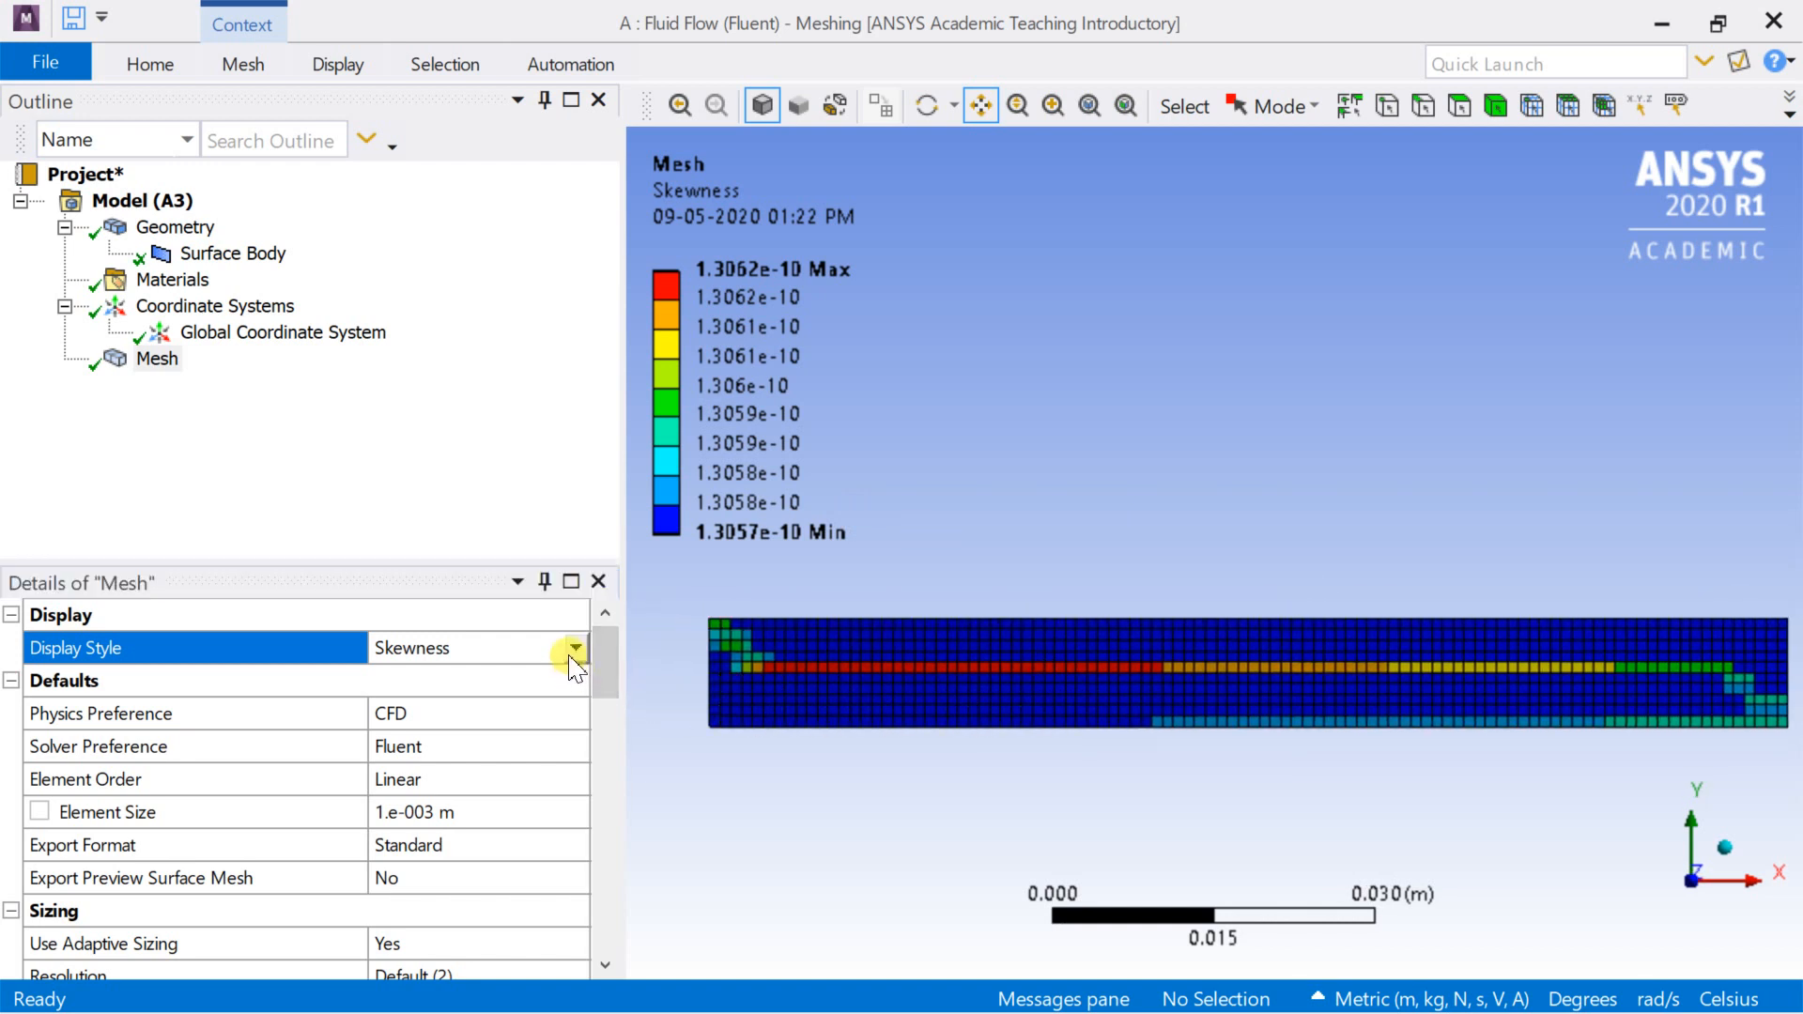
# Switch the mesh display style to Orthogonal Quality to check the cells.
pyautogui.click(572, 649)
pyautogui.scroll(-1, 511, 760)
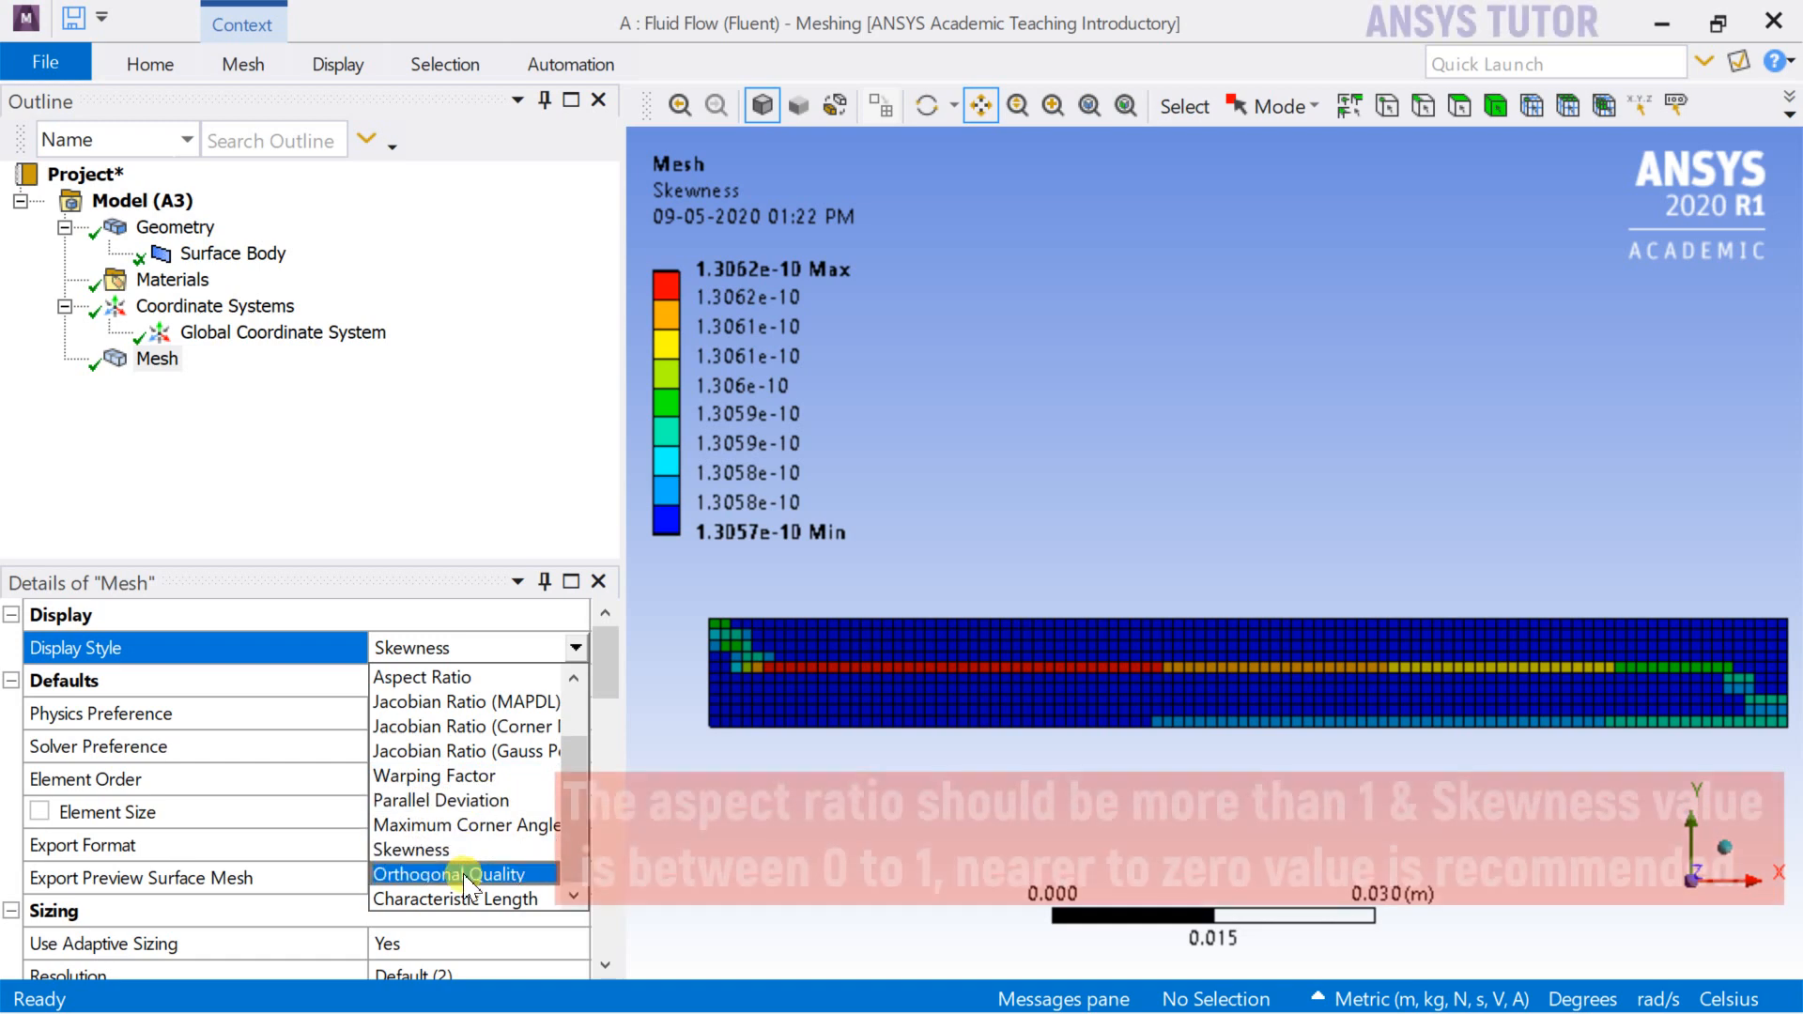
pyautogui.click(455, 873)
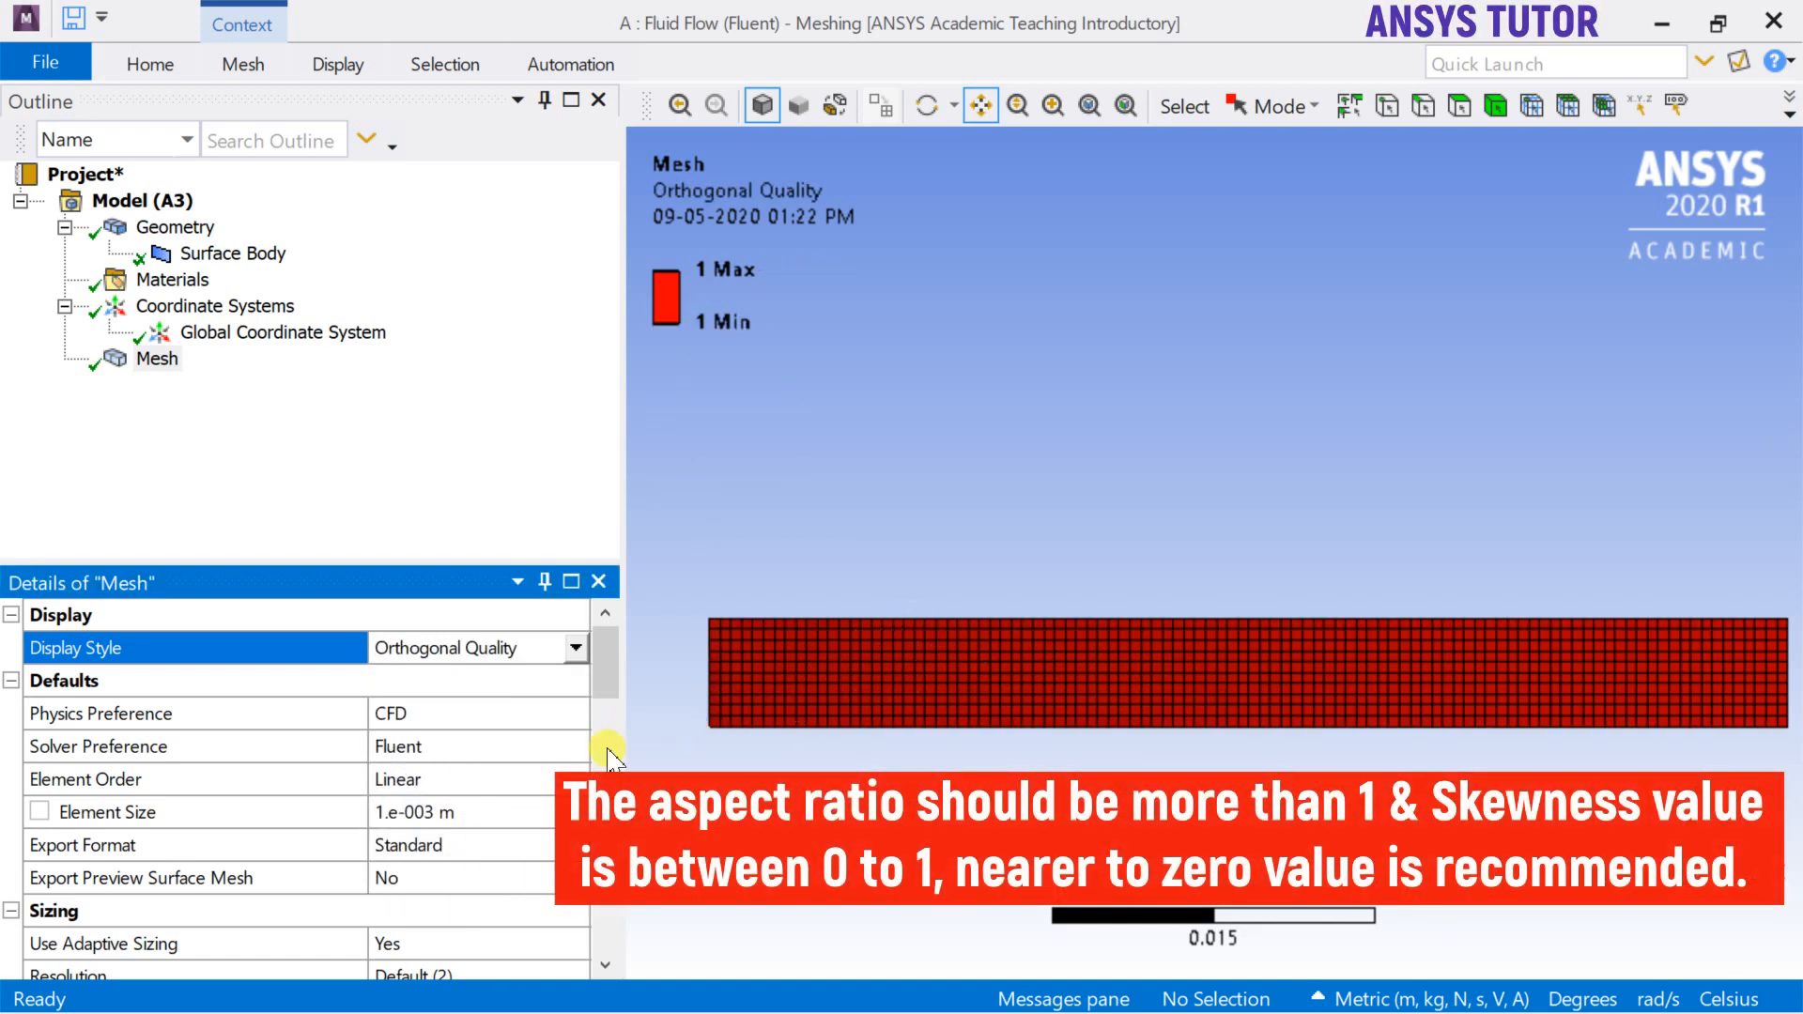
# Return the mesh display style to Use Geometry Setting and fit the whole domain in view.
pyautogui.click(576, 648)
pyautogui.scroll(1, 507, 749)
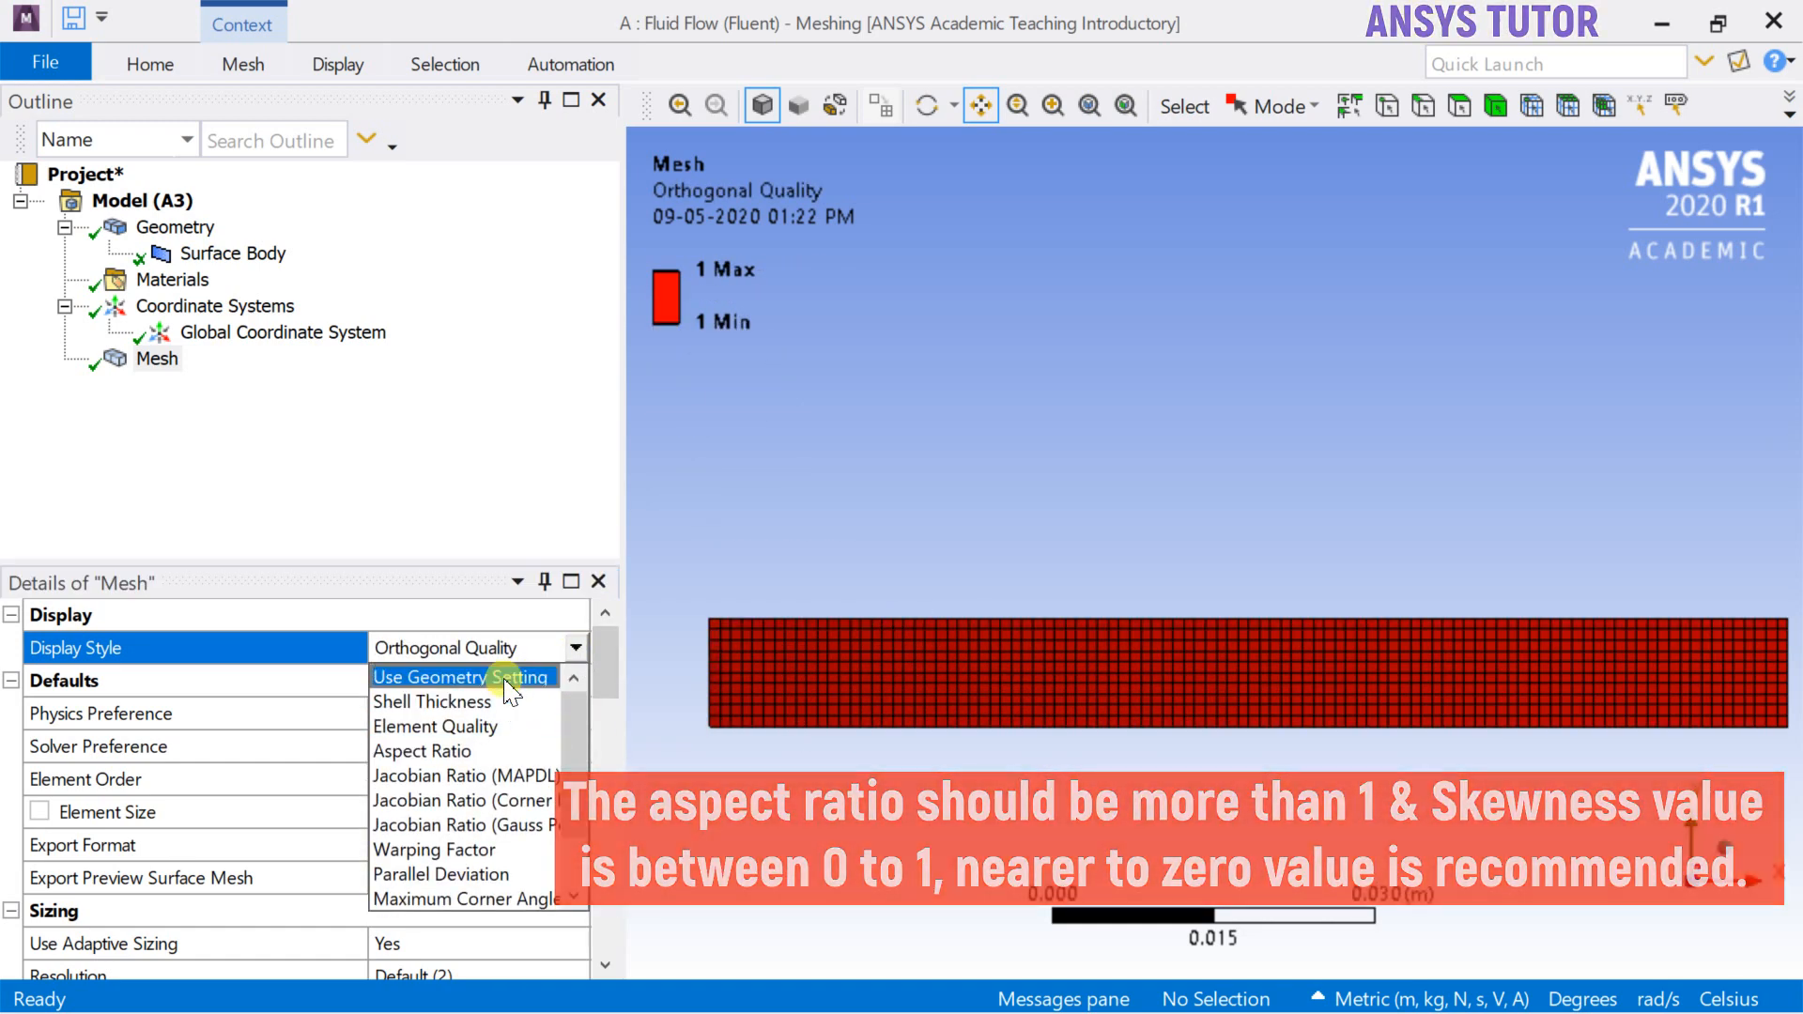
pyautogui.click(504, 678)
pyautogui.moveTo(962, 615); pyautogui.dragTo(945, 484)
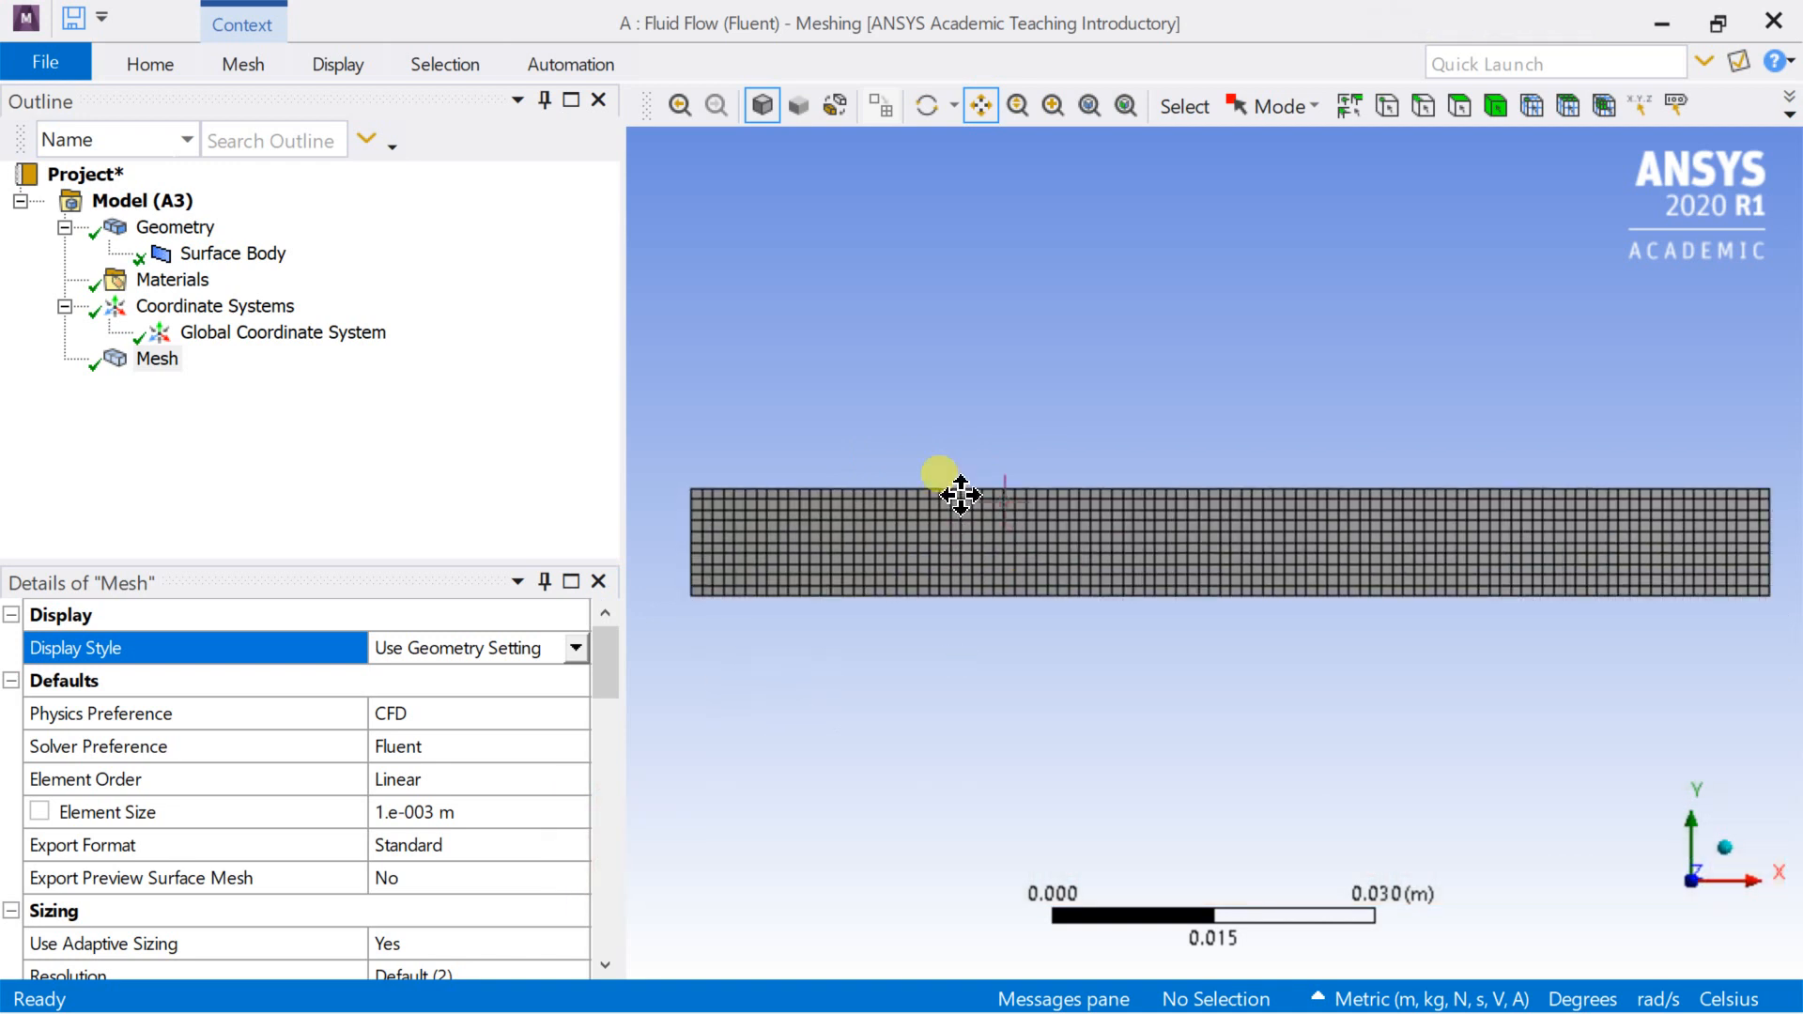
pyautogui.click(1089, 105)
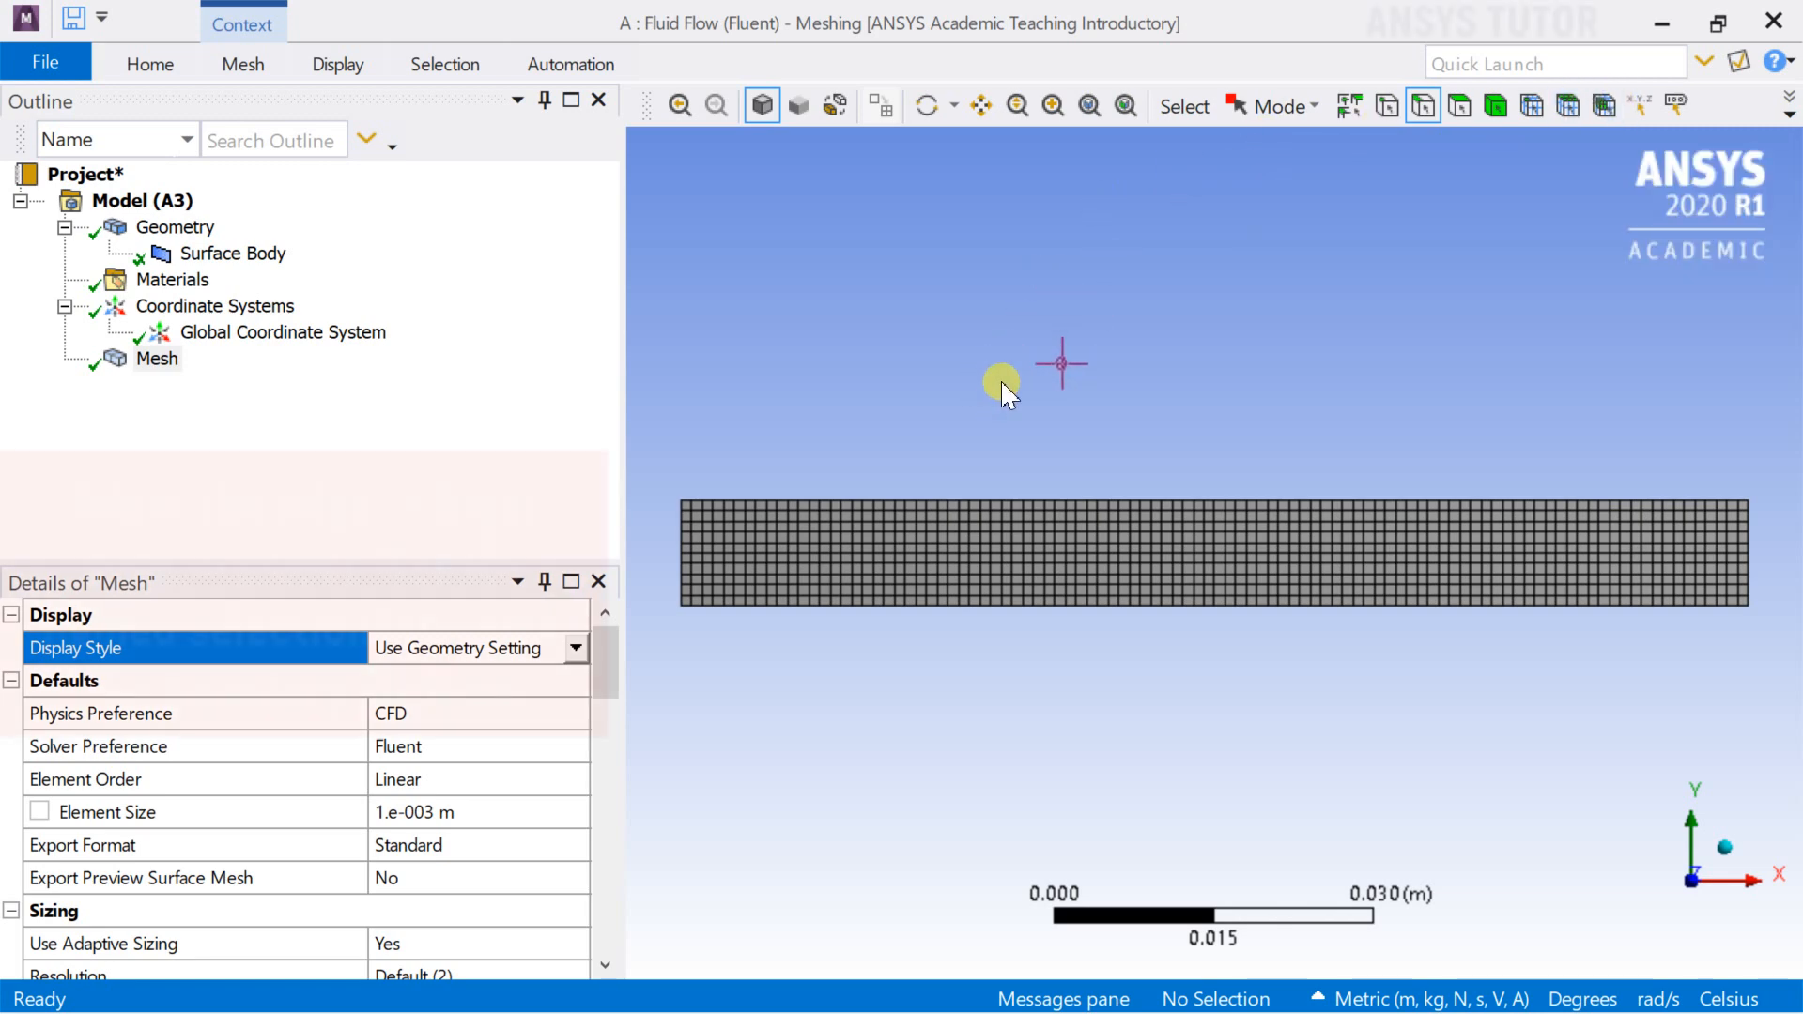
# Create a named selection called Axis from the bottom edge of the rectangular domain.
pyautogui.click(910, 603)
pyautogui.rightClick(910, 604)
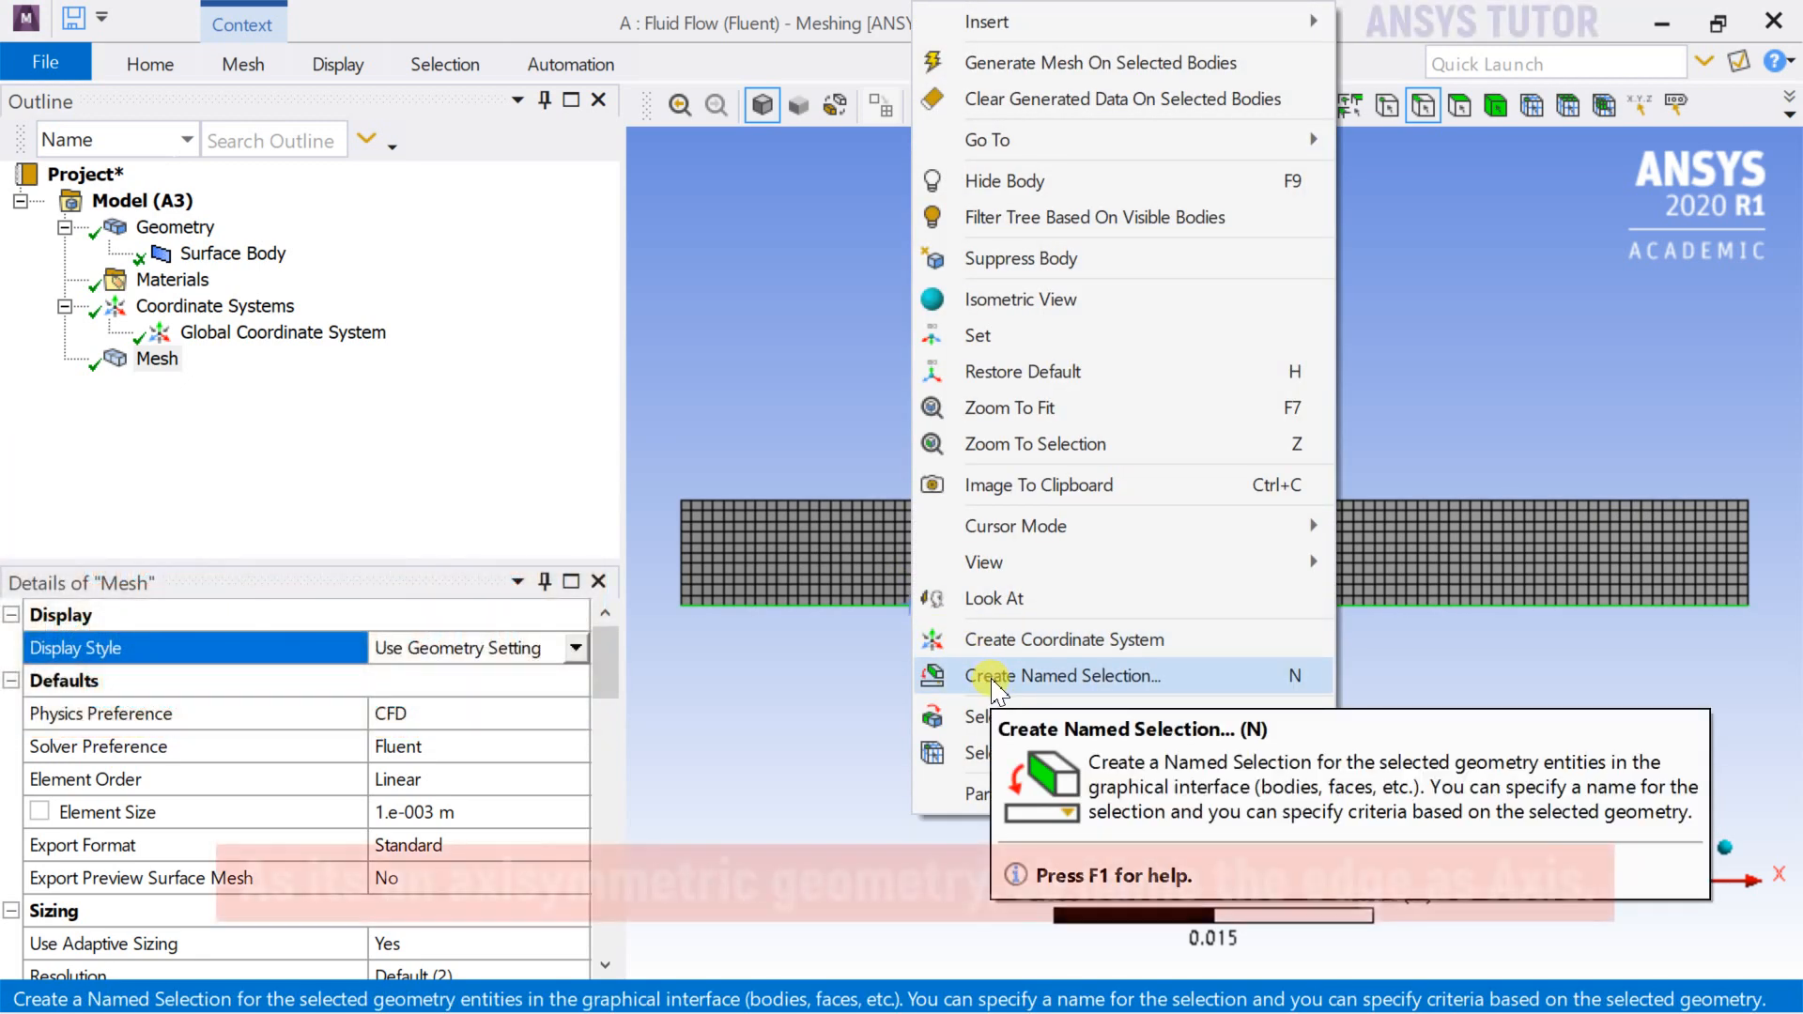
pyautogui.click(996, 681)
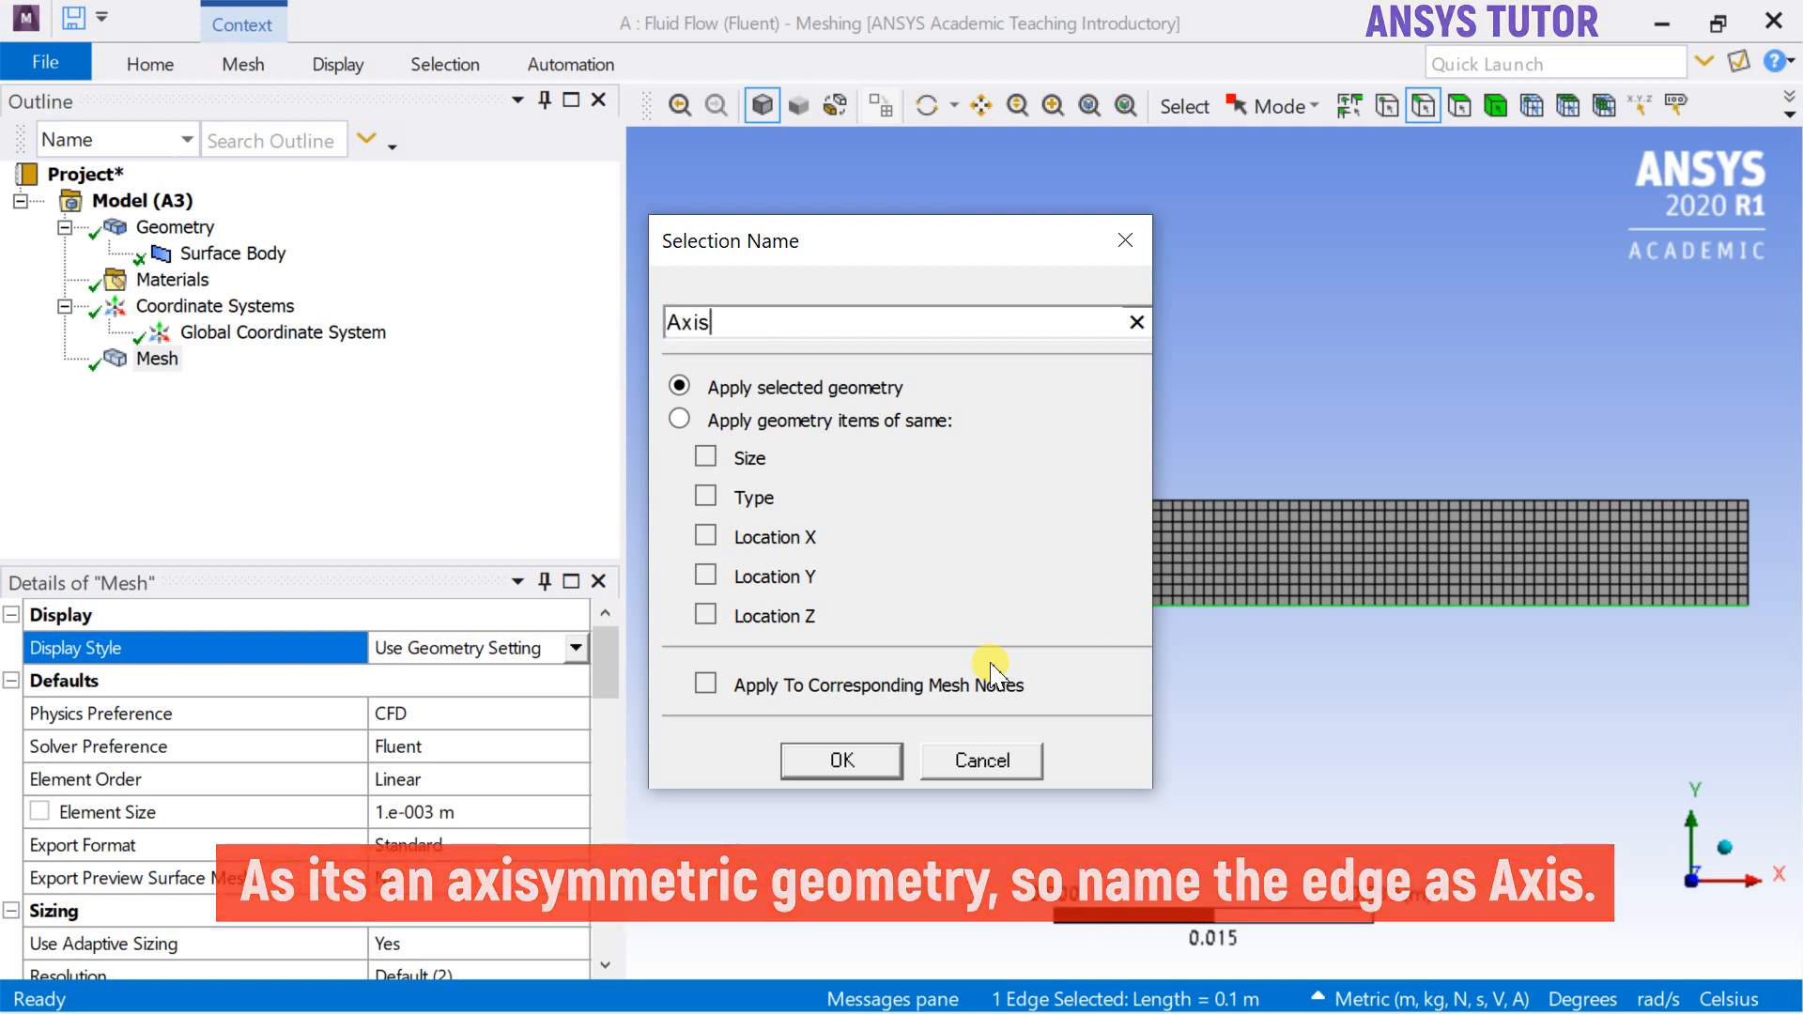
pyautogui.press('Return')
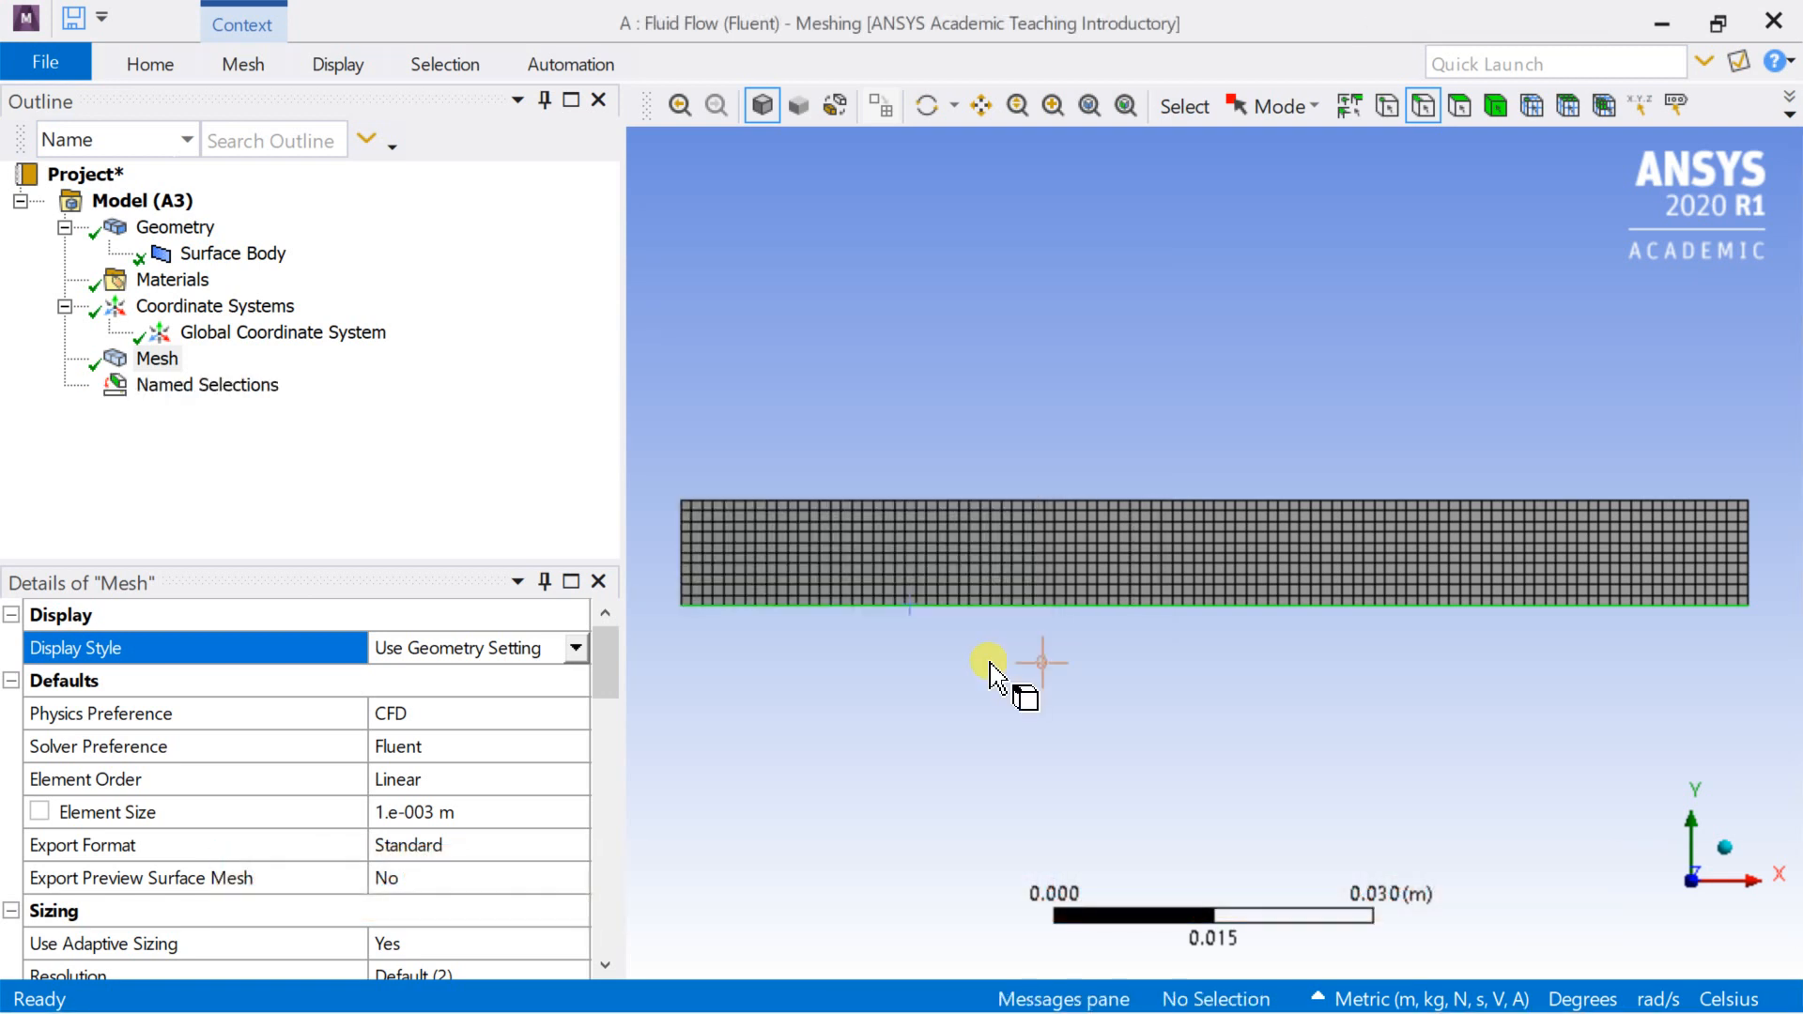
# Create a named selection called Pipe wall from the top edge of the rectangular domain.
pyautogui.click(1021, 492)
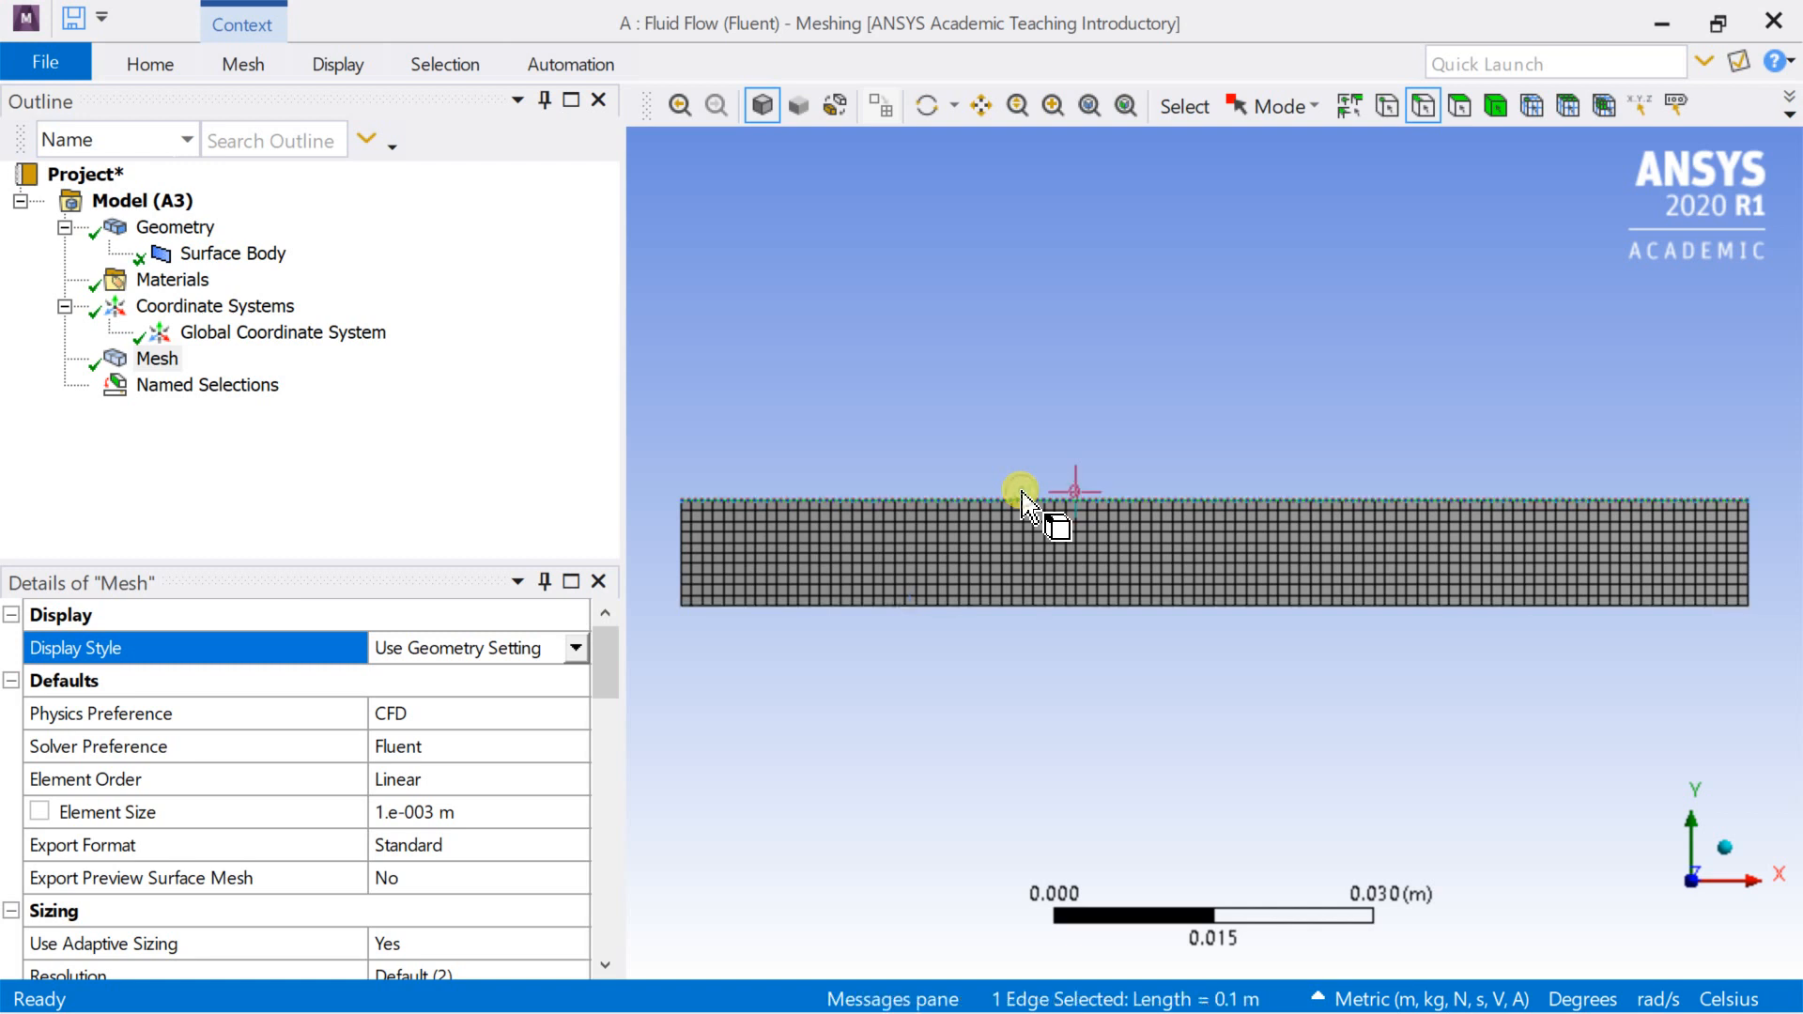
pyautogui.rightClick(1020, 492)
pyautogui.click(1080, 865)
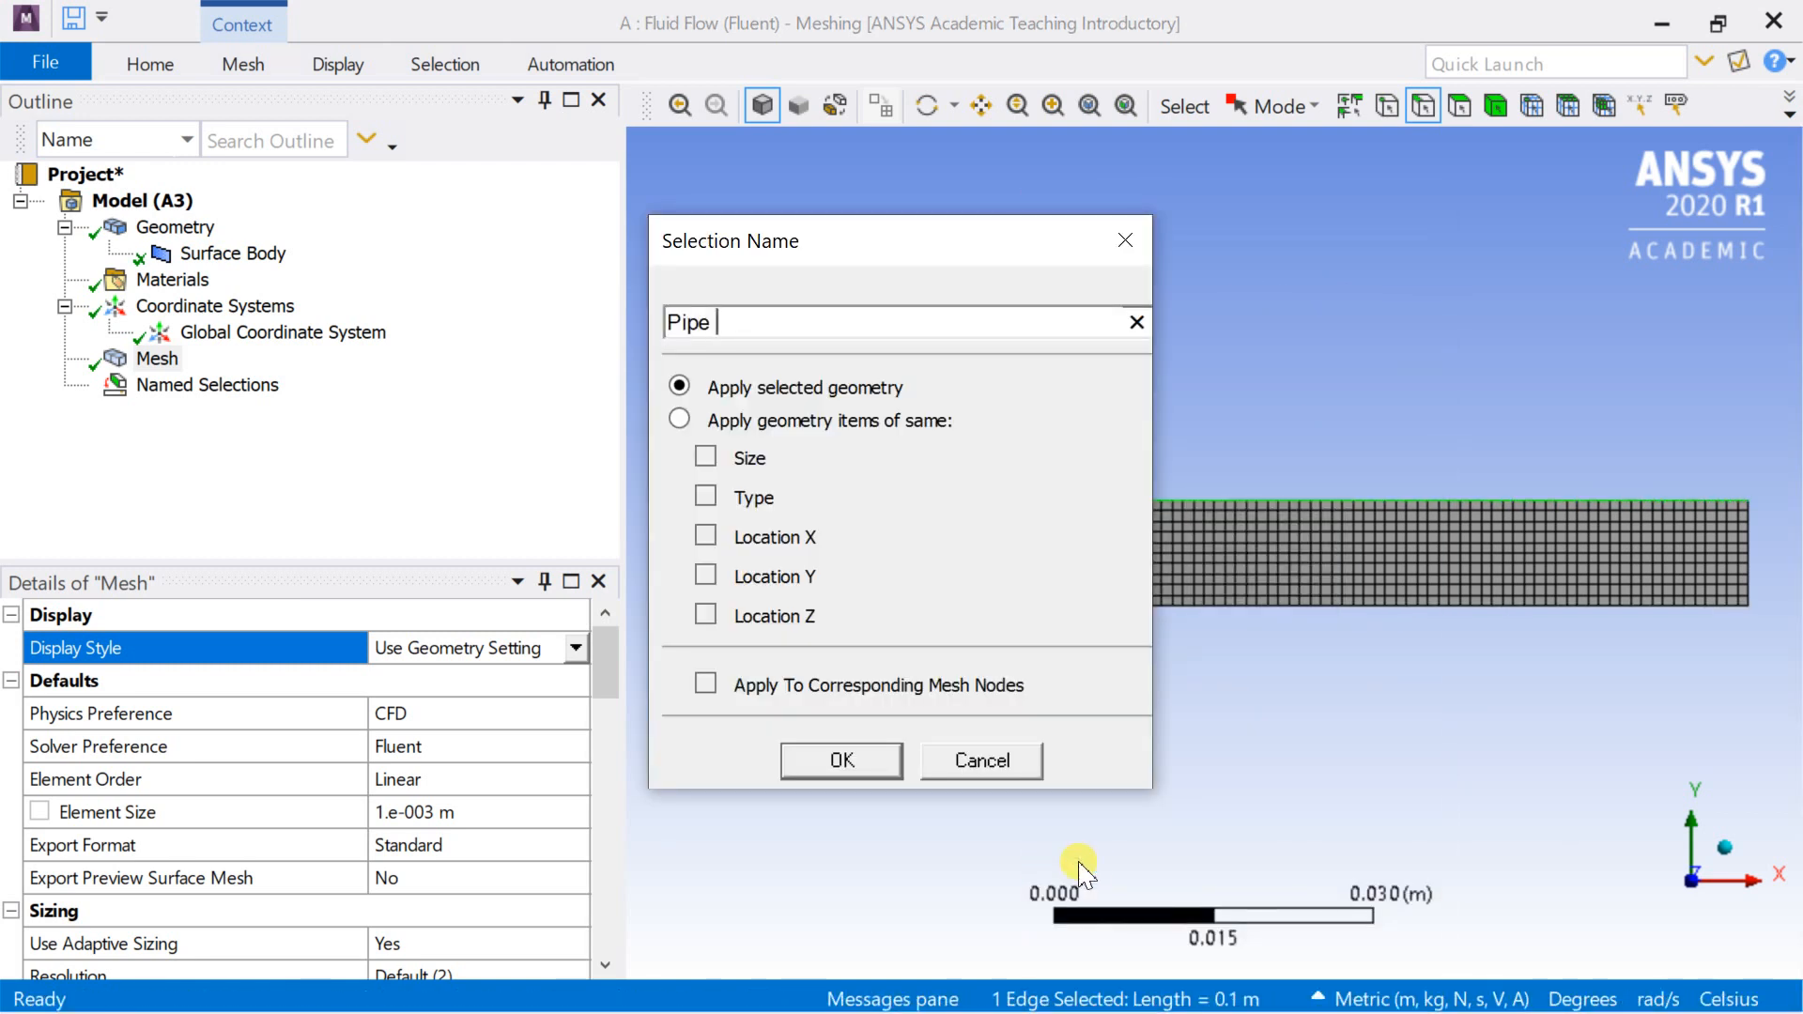
pyautogui.press('Return')
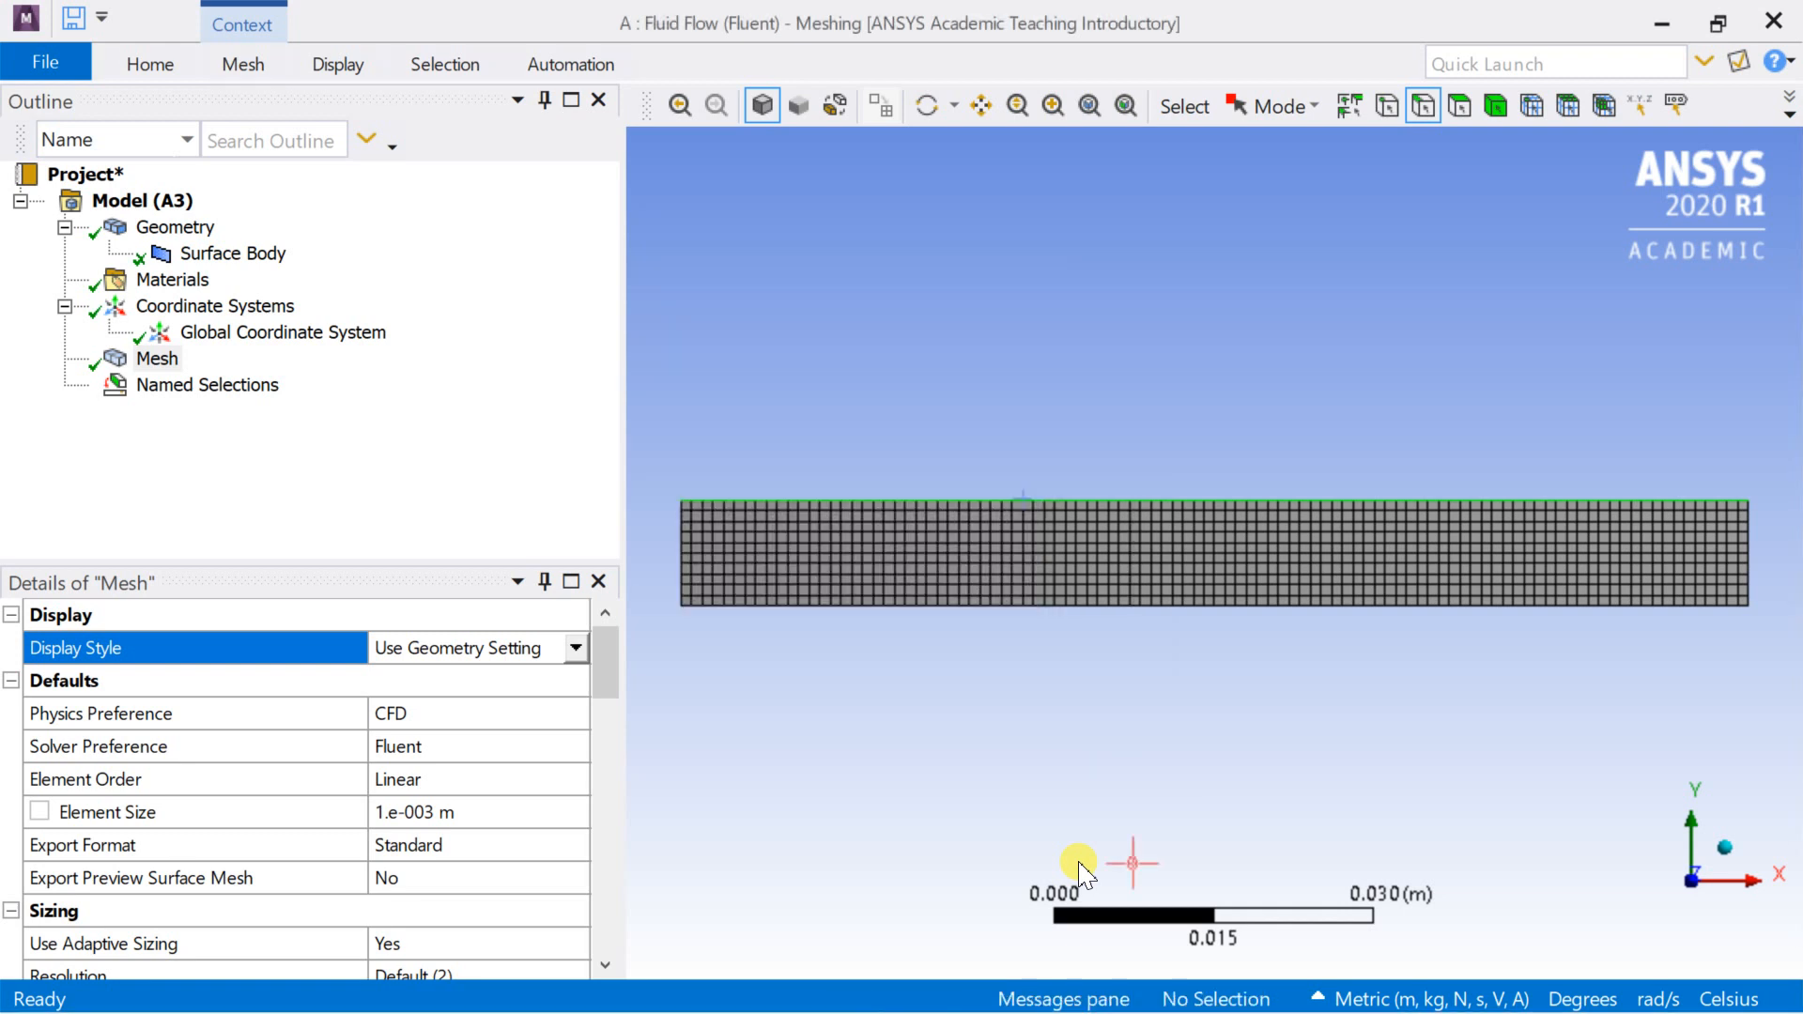
# Create a named selection called inlet from the left edge of the rectangular domain.
pyautogui.click(678, 572)
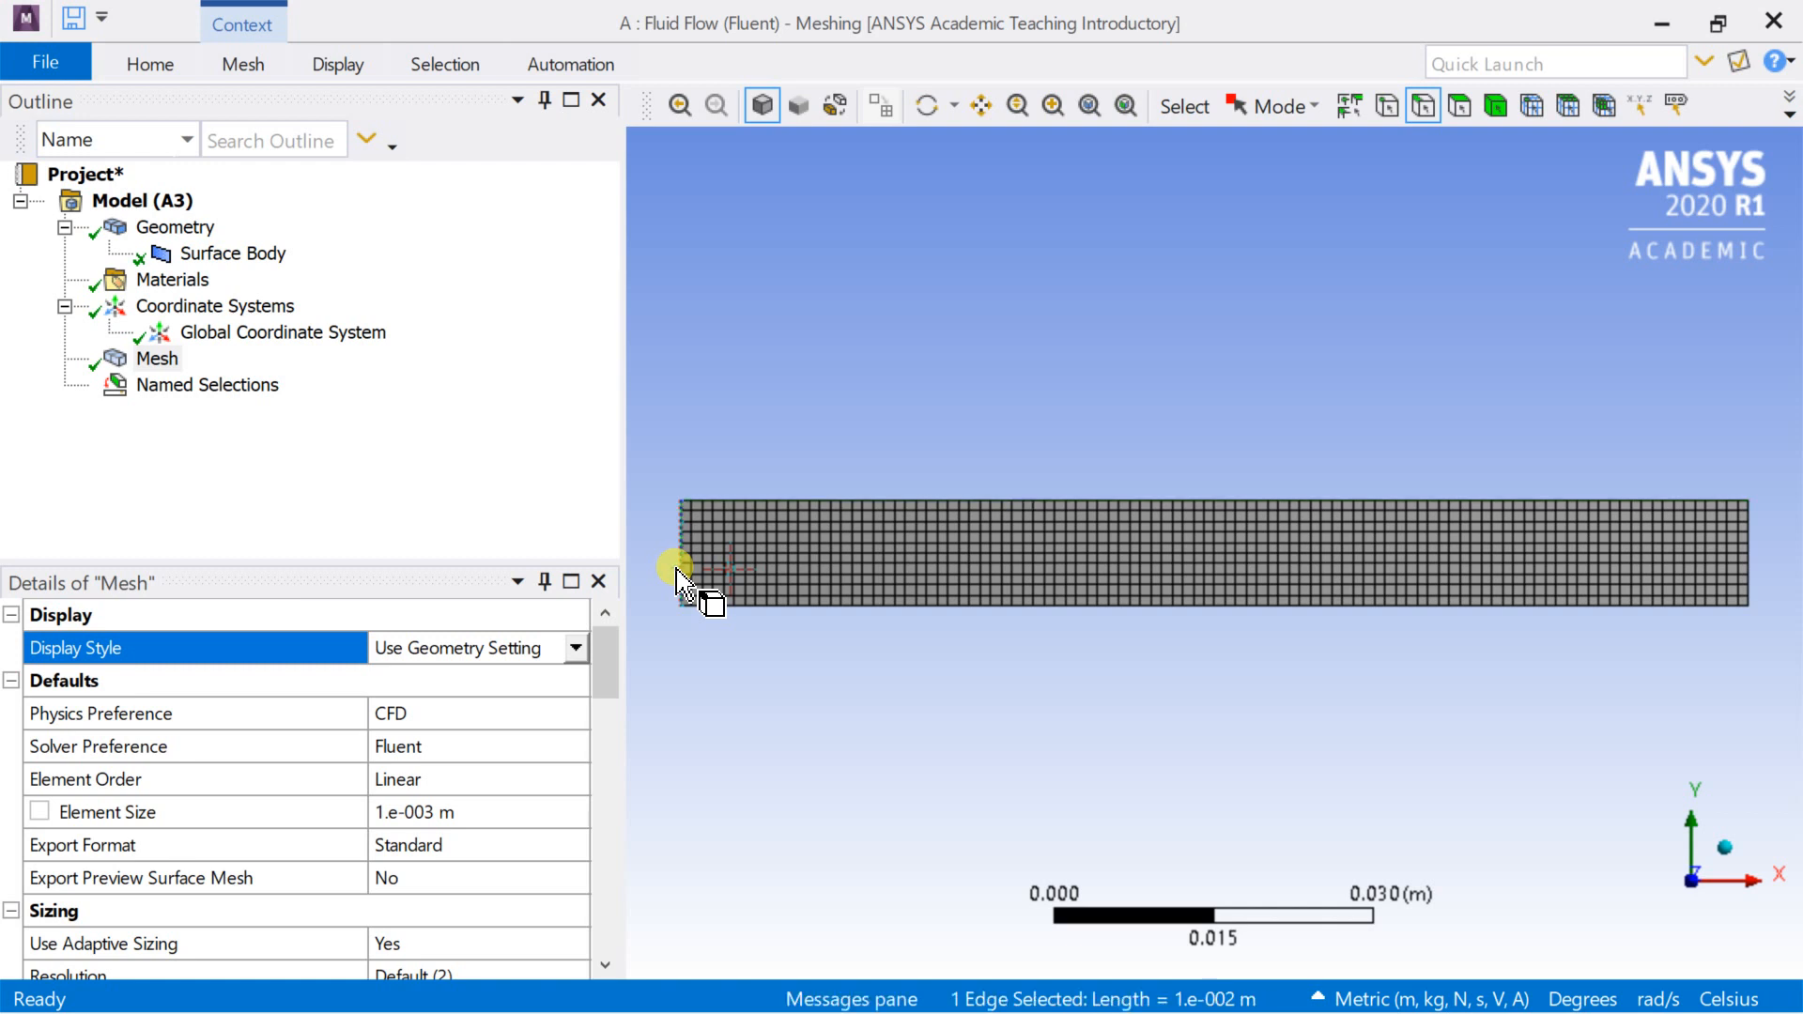
pyautogui.rightClick(678, 573)
pyautogui.click(766, 676)
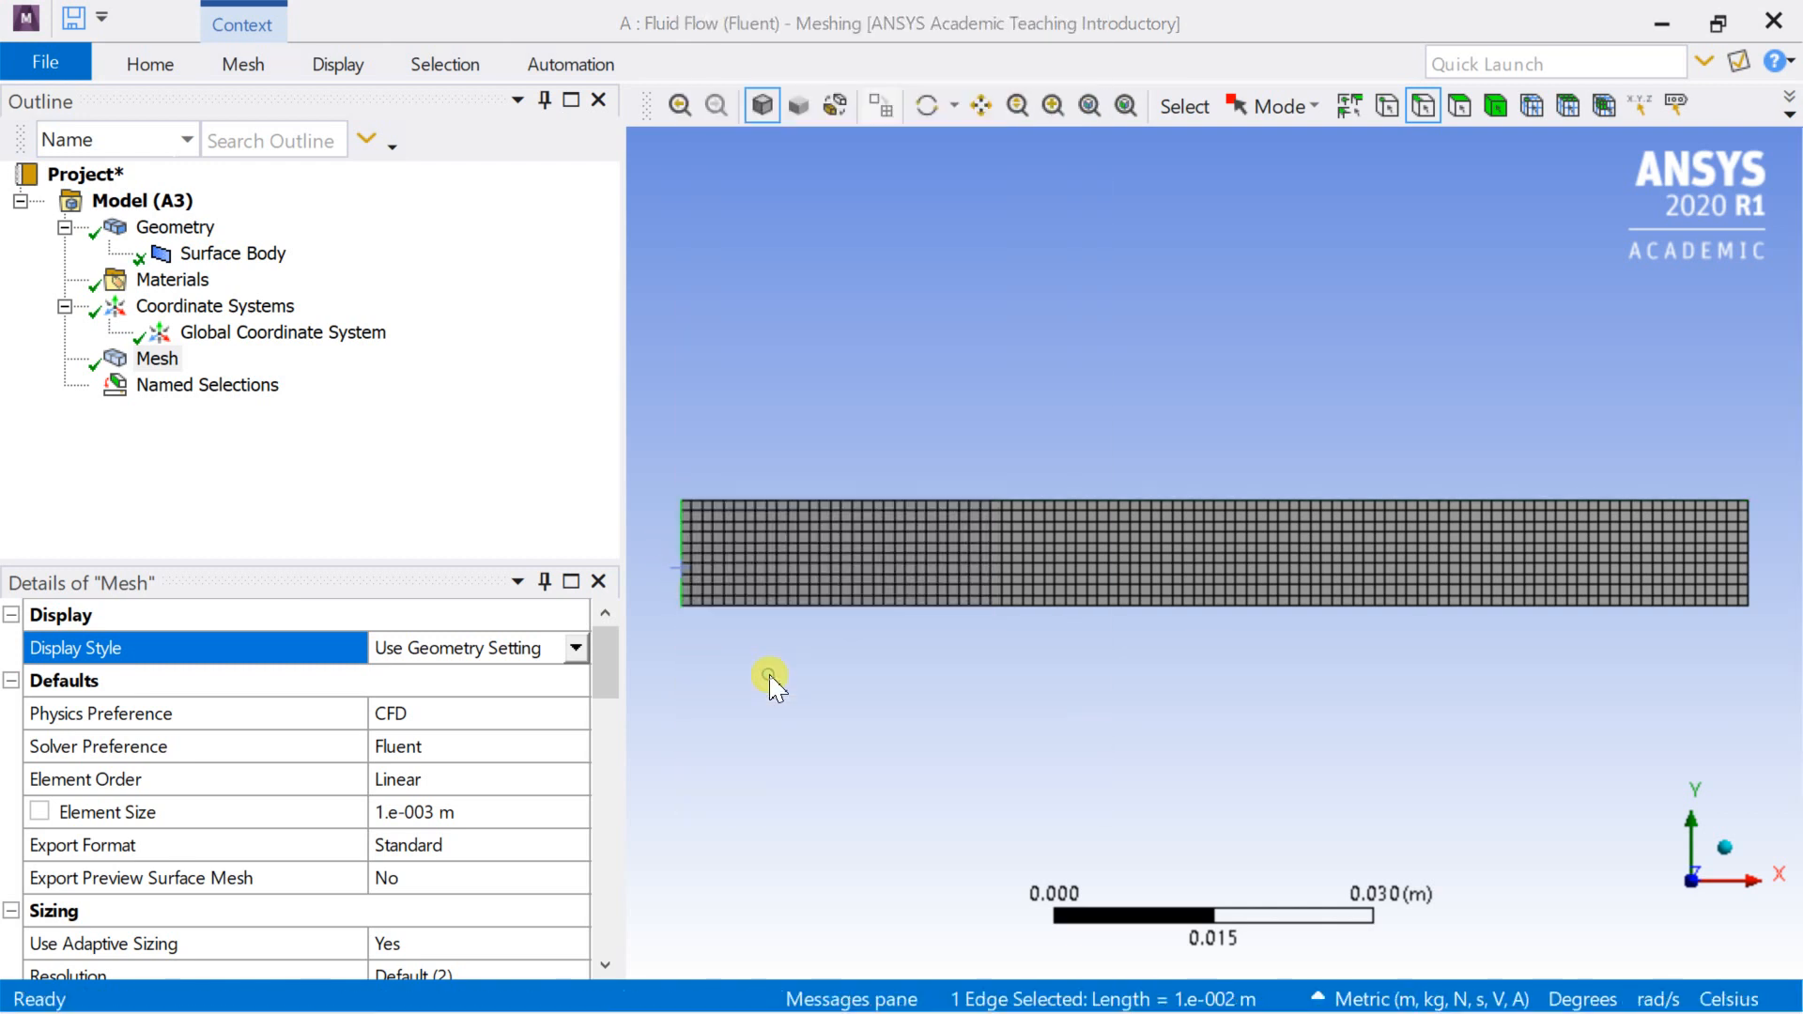
pyautogui.write('ik')
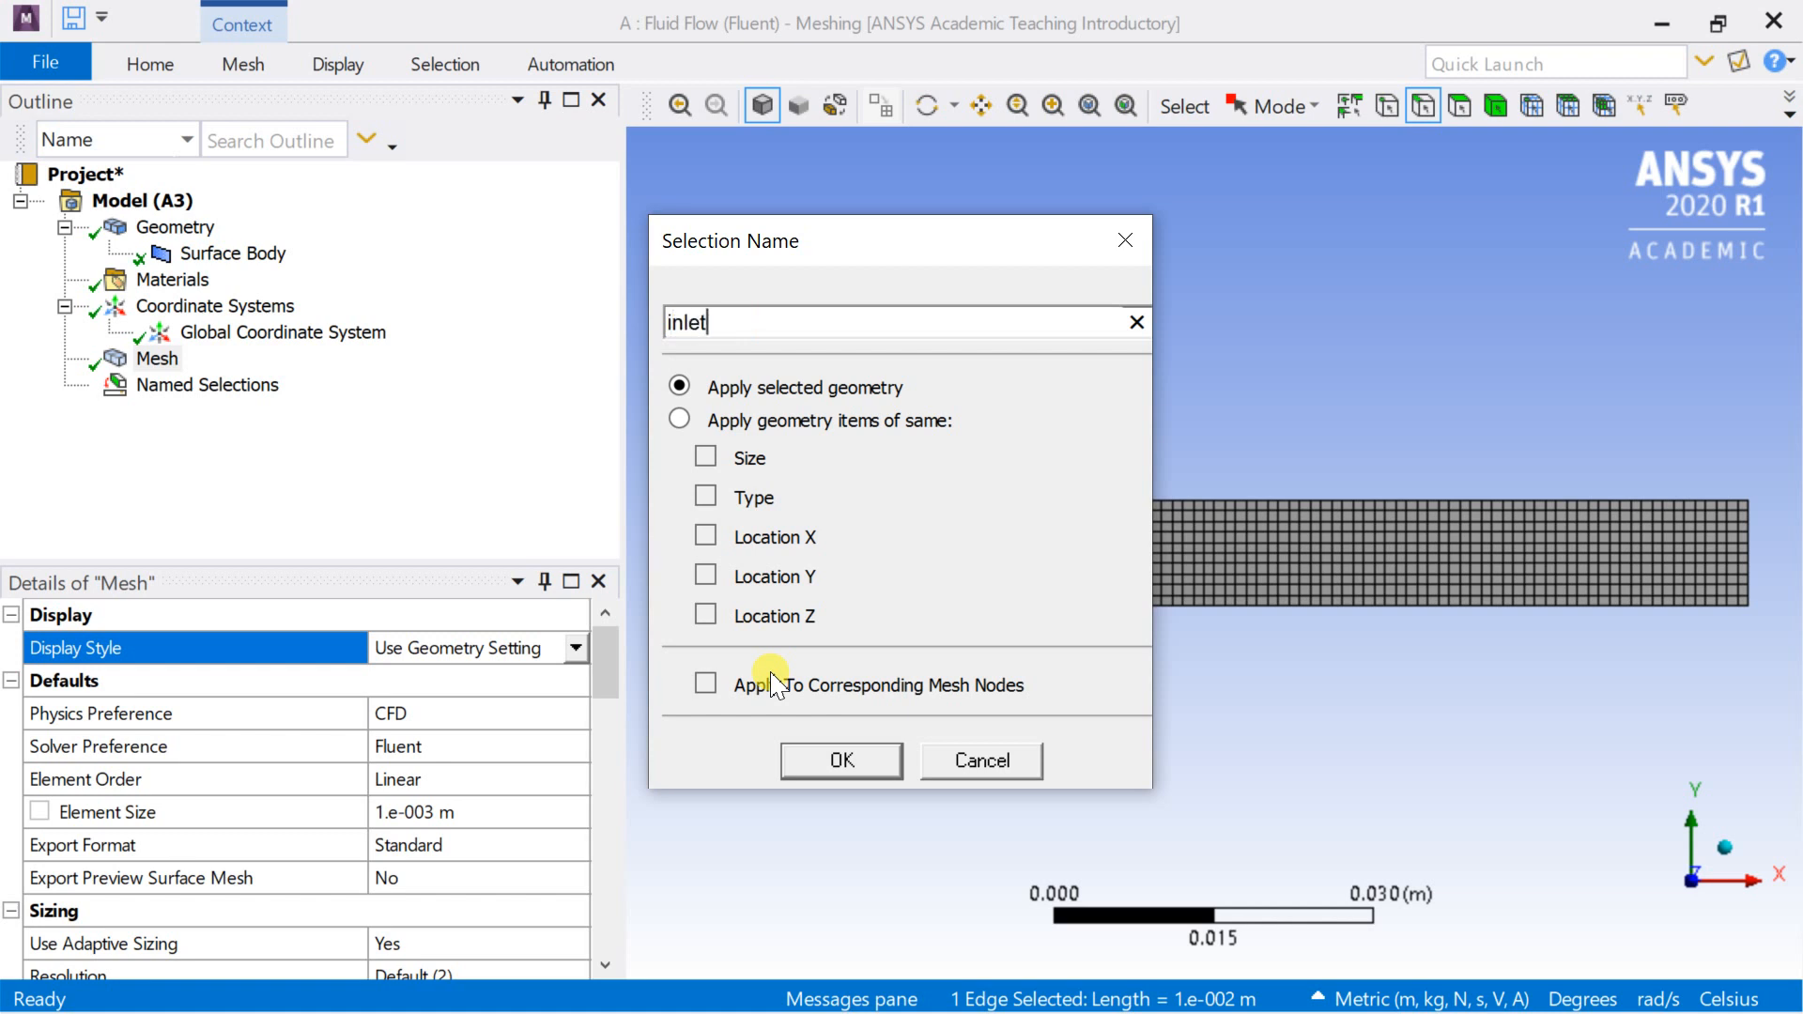
pyautogui.press('Return')
# Create a named selection called outlet from the right edge of the rectangular domain.
pyautogui.click(1748, 535)
pyautogui.rightClick(1756, 537)
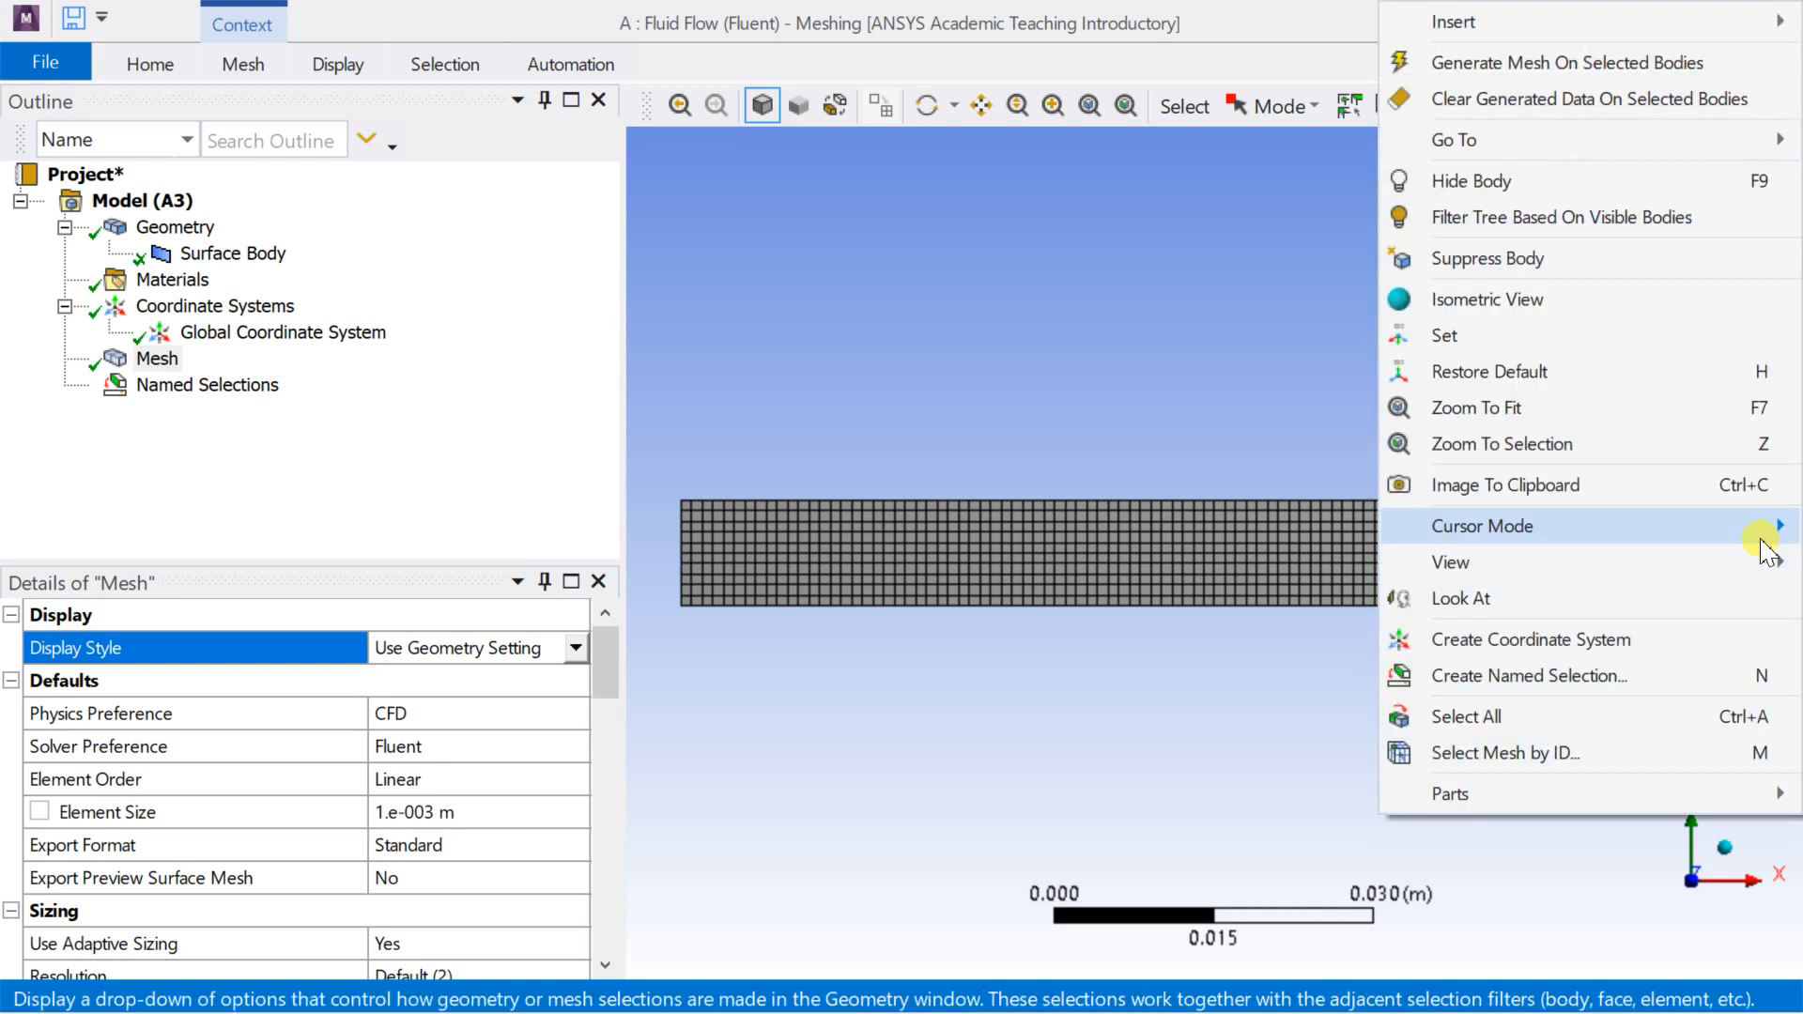
pyautogui.click(1559, 676)
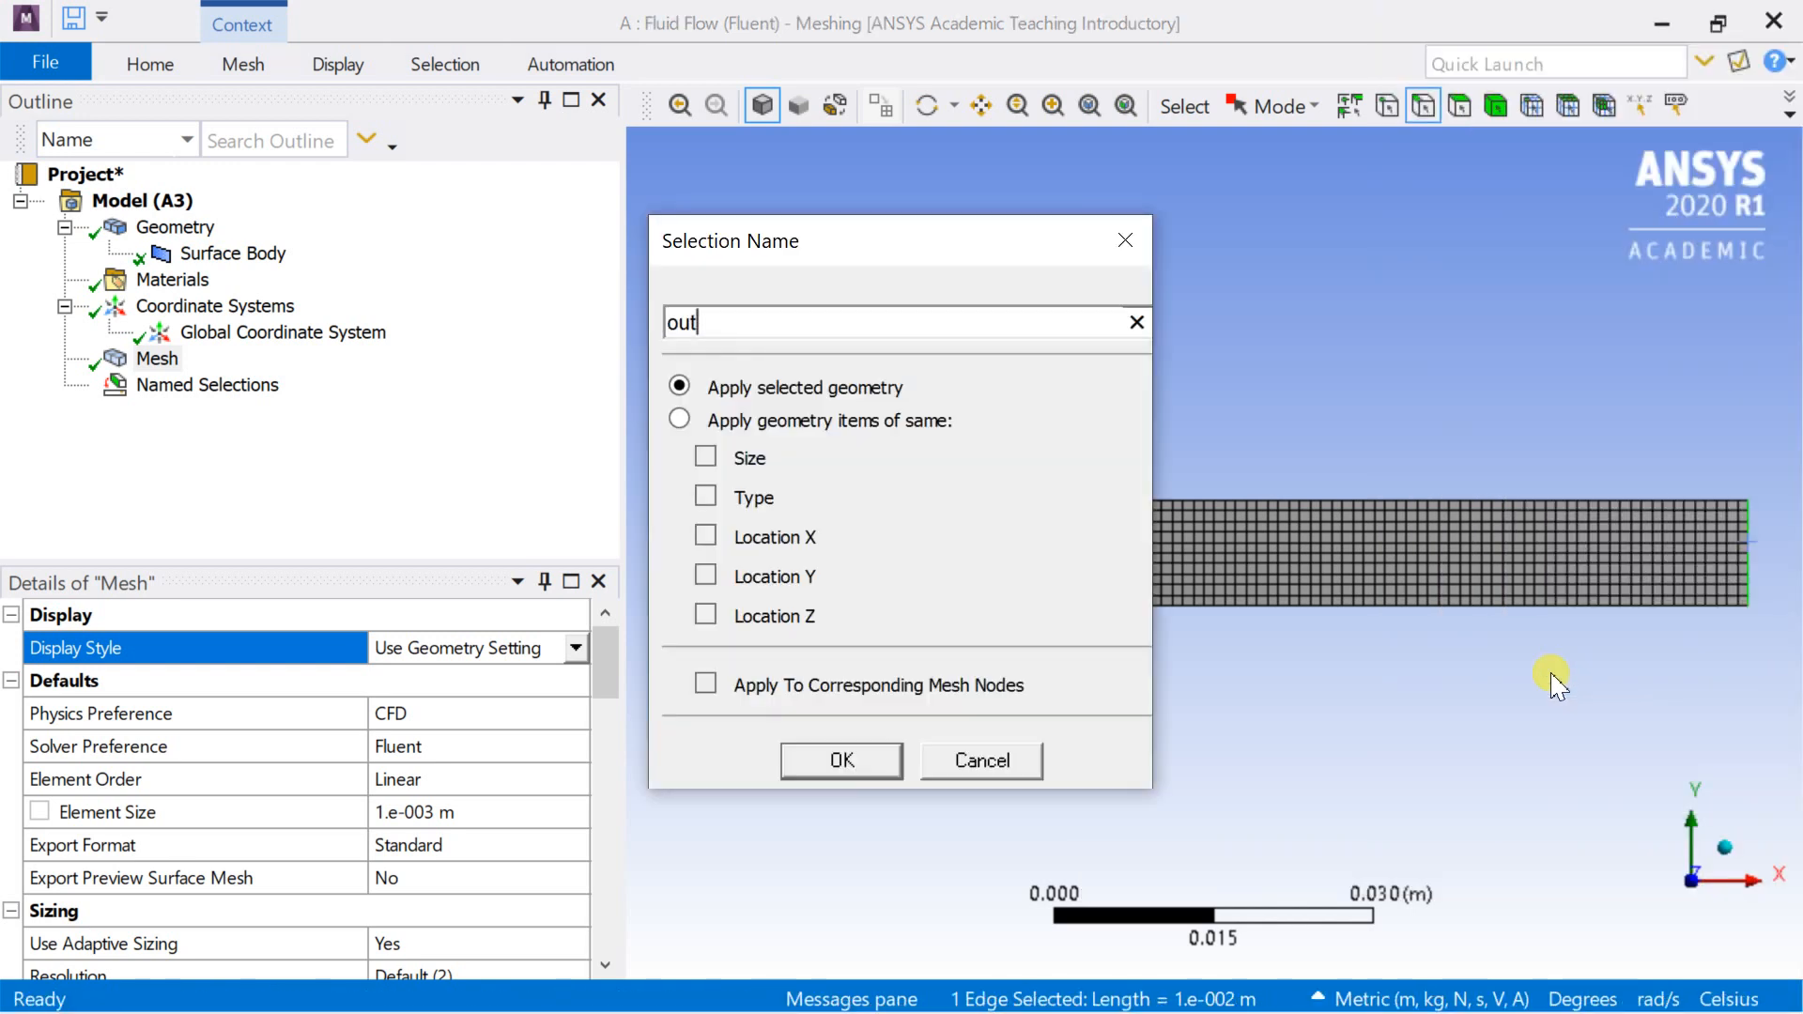
pyautogui.write('outlet')
pyautogui.press('Return')
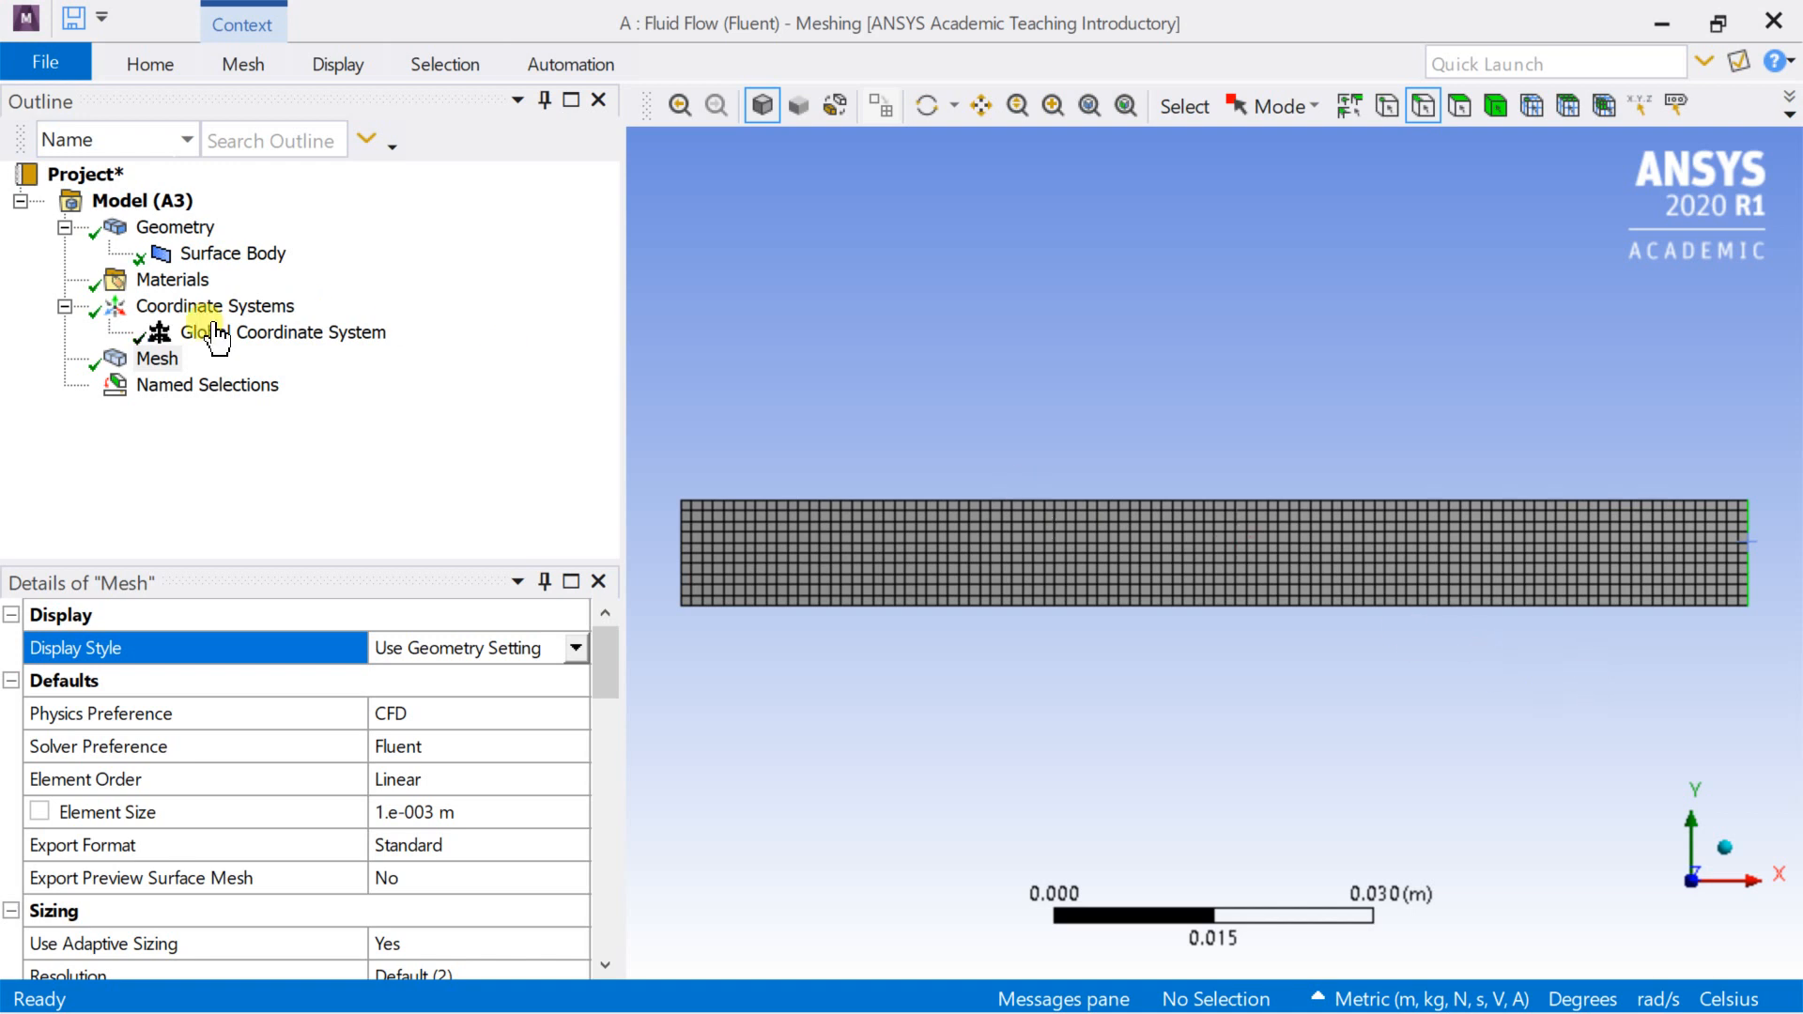
# Expand the named selections in the outline and show the Axis boundary on the model.
pyautogui.click(167, 453)
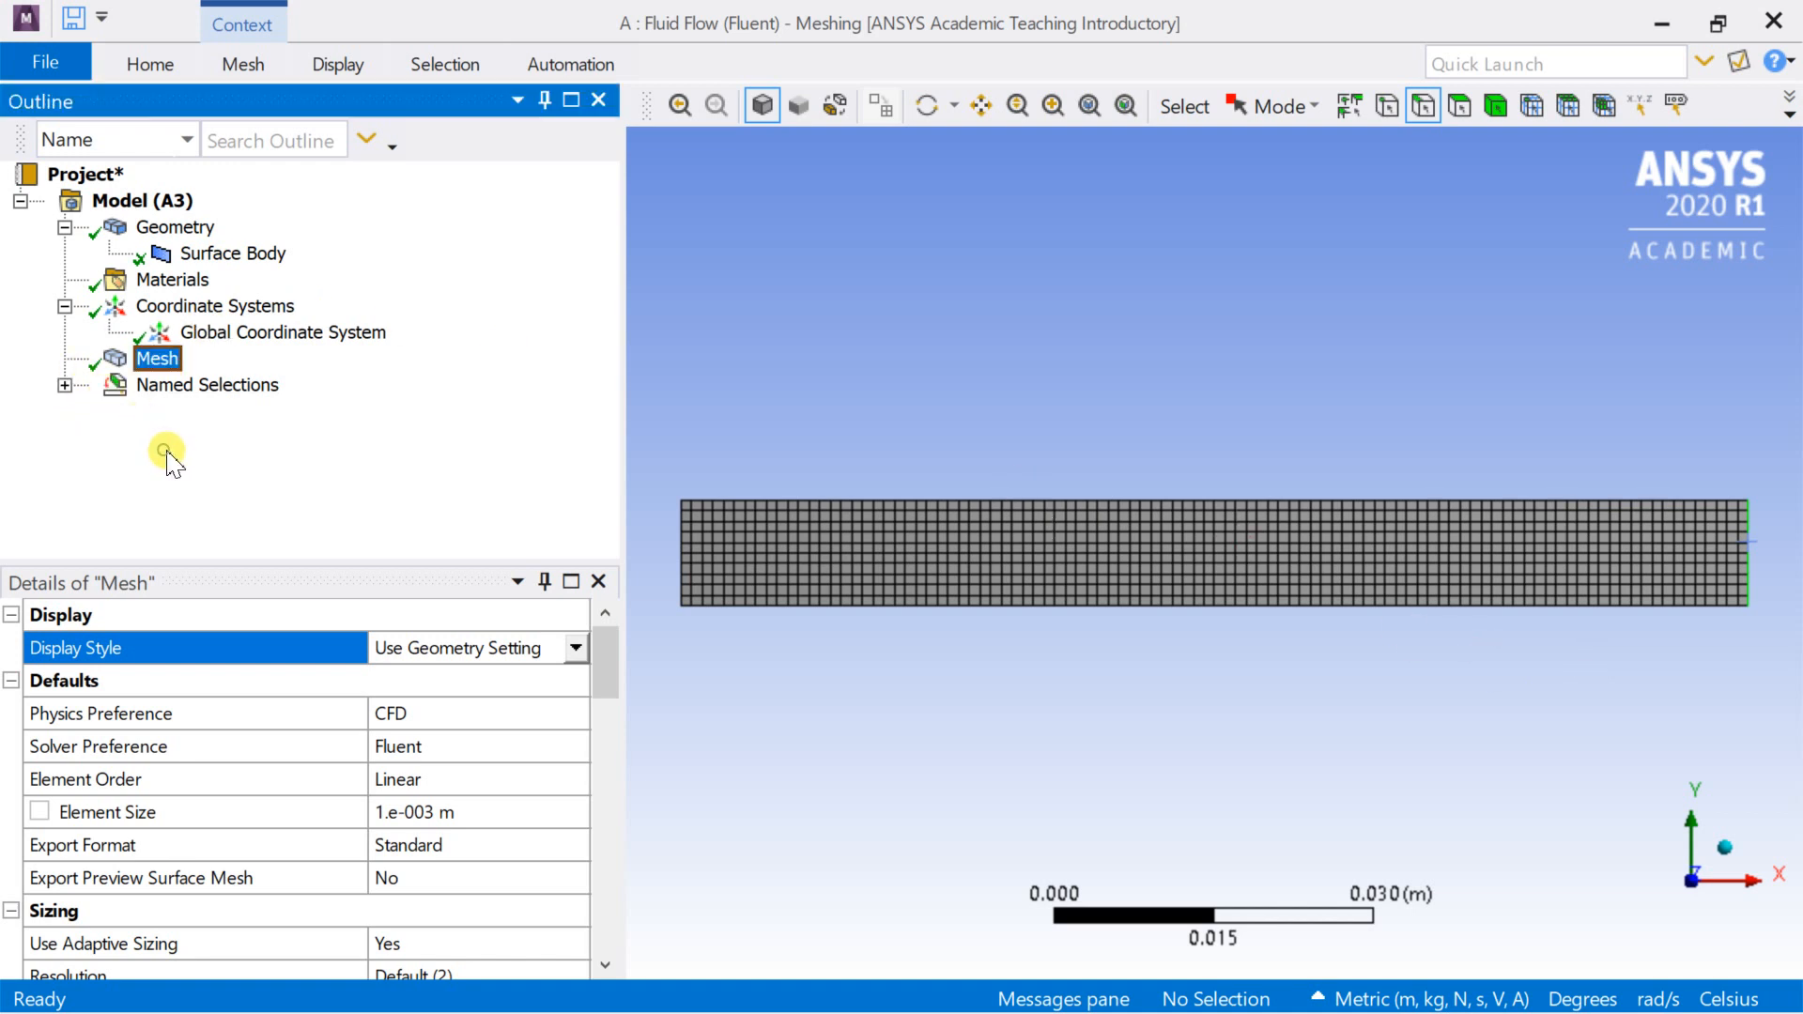
pyautogui.click(64, 386)
pyautogui.click(186, 413)
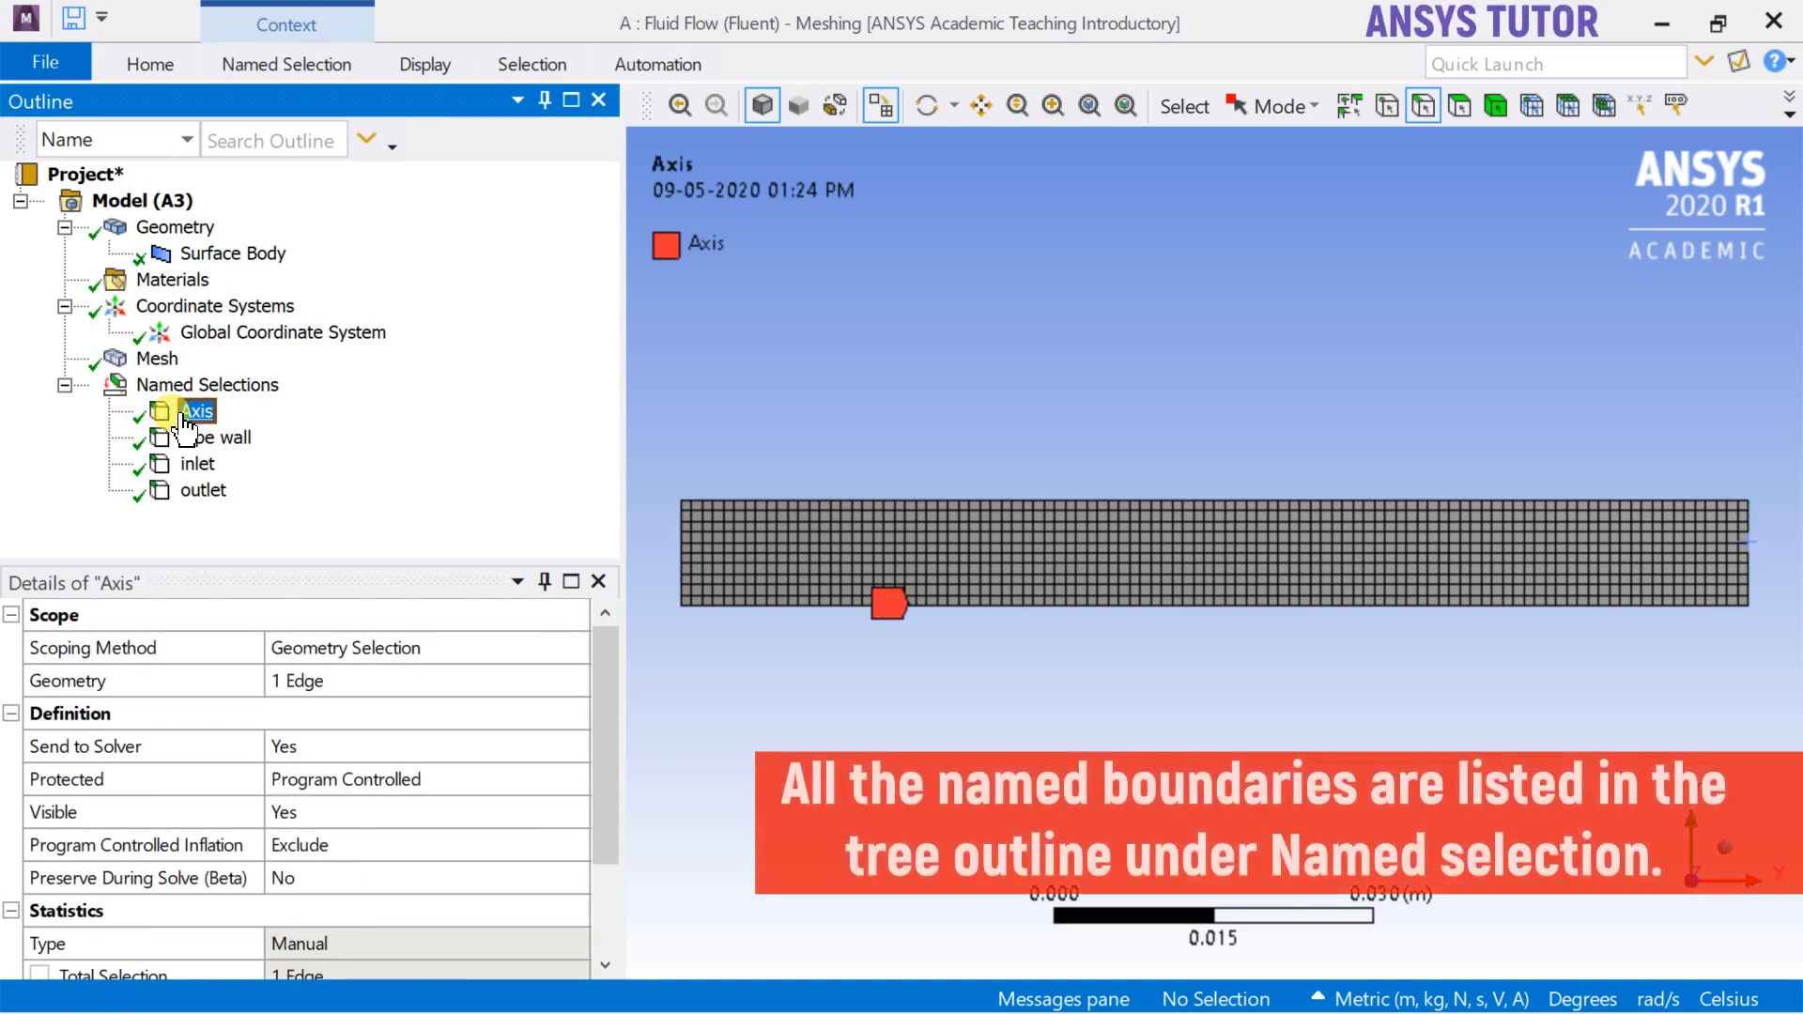
# Show the Pipe wall, inlet and outlet named selections one after another on the model.
pyautogui.click(198, 438)
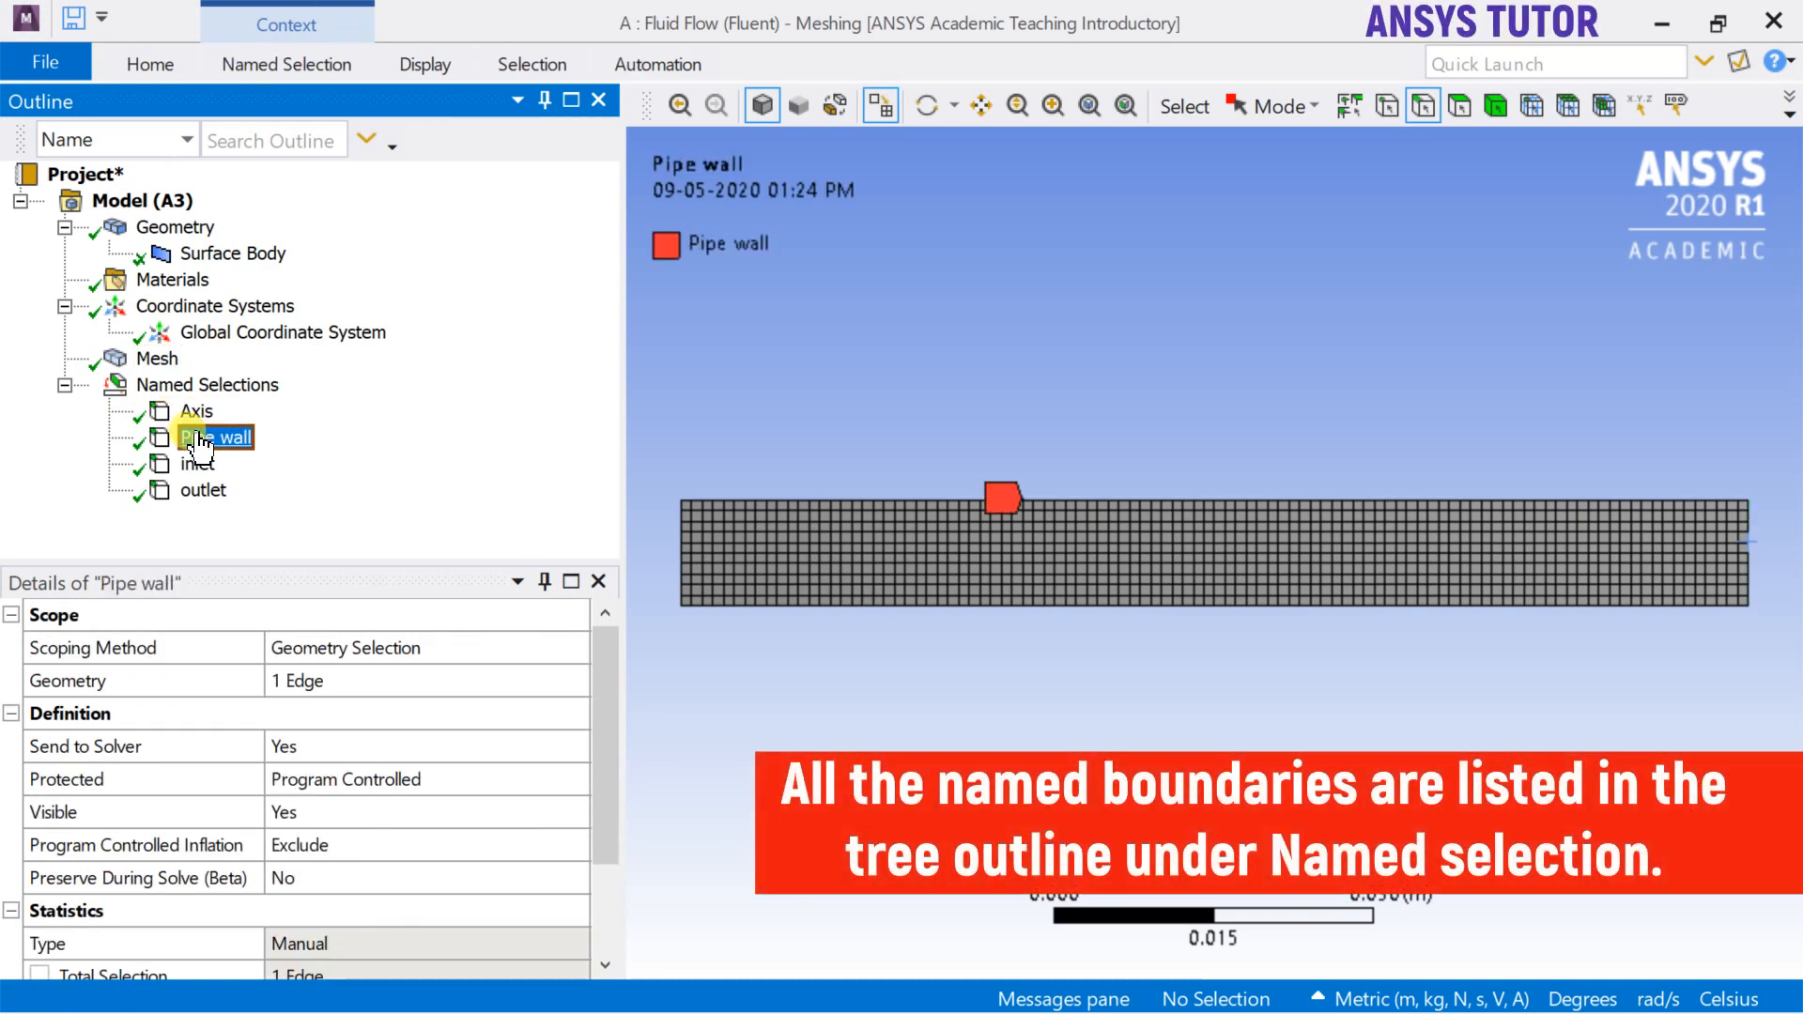
pyautogui.click(195, 464)
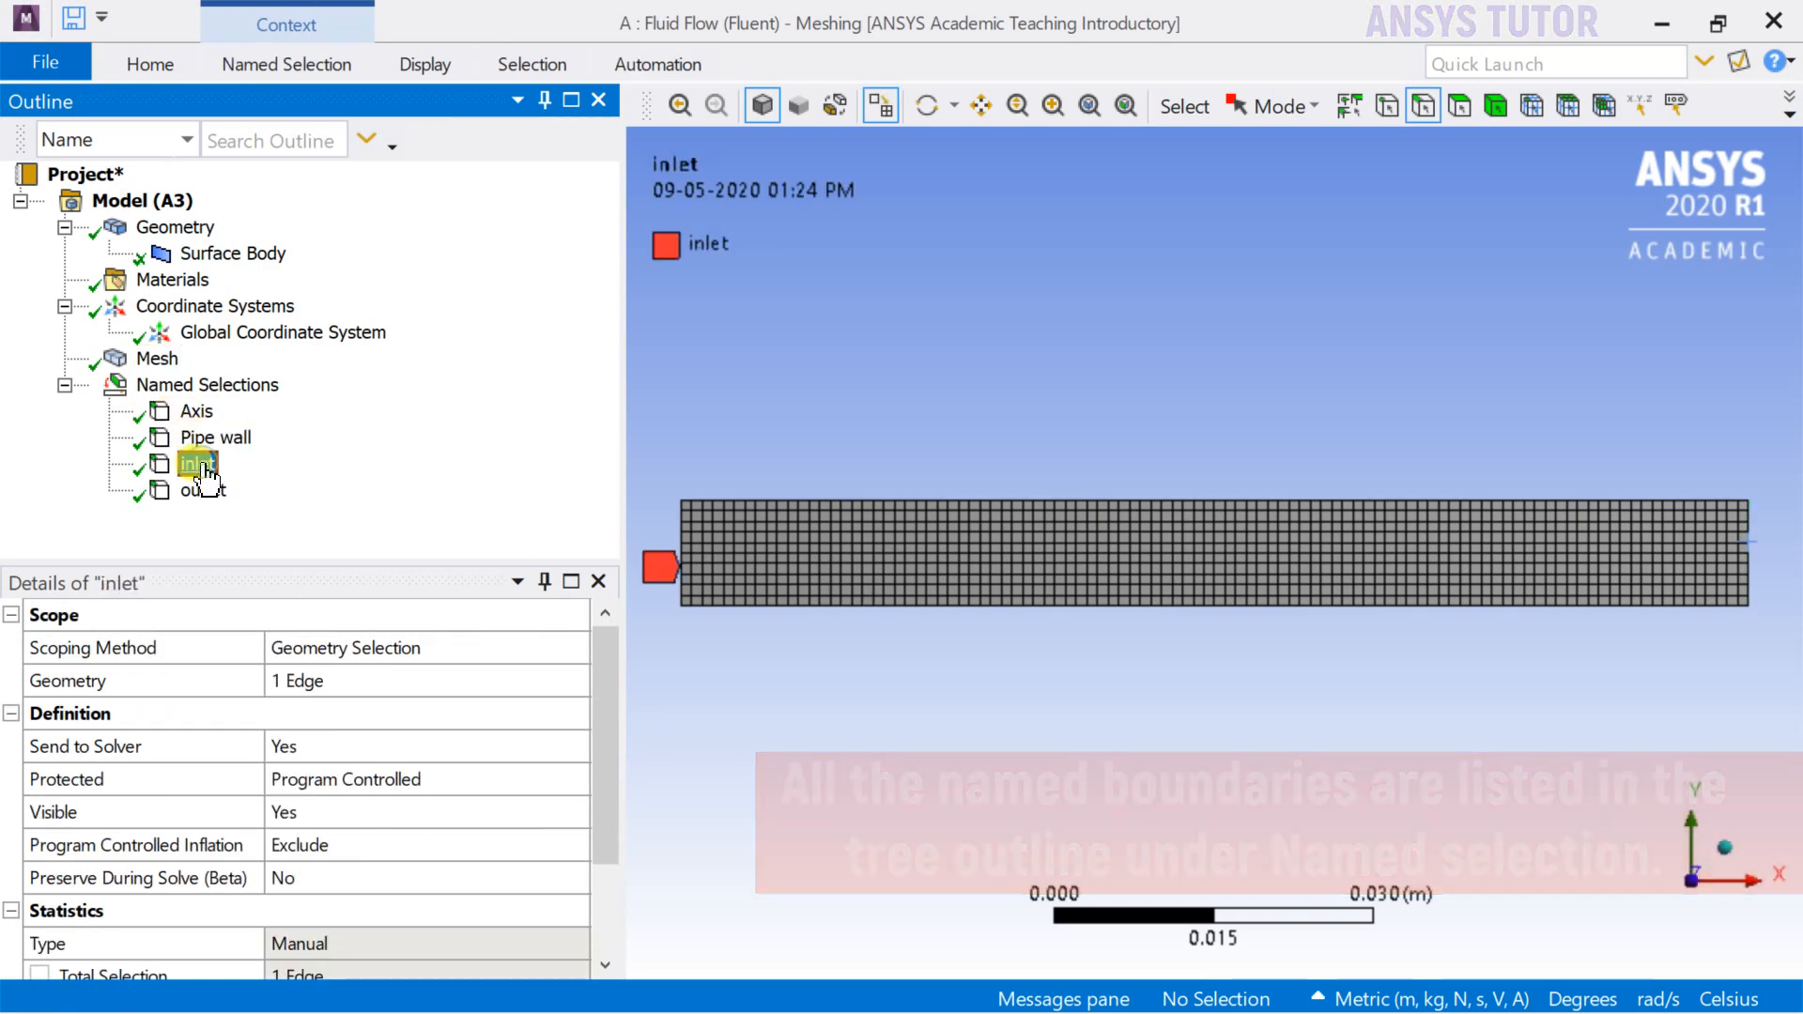
pyautogui.click(201, 490)
# Update the mesh so that it is linked to the Fluent solver.
pyautogui.click(155, 360)
pyautogui.rightClick(154, 364)
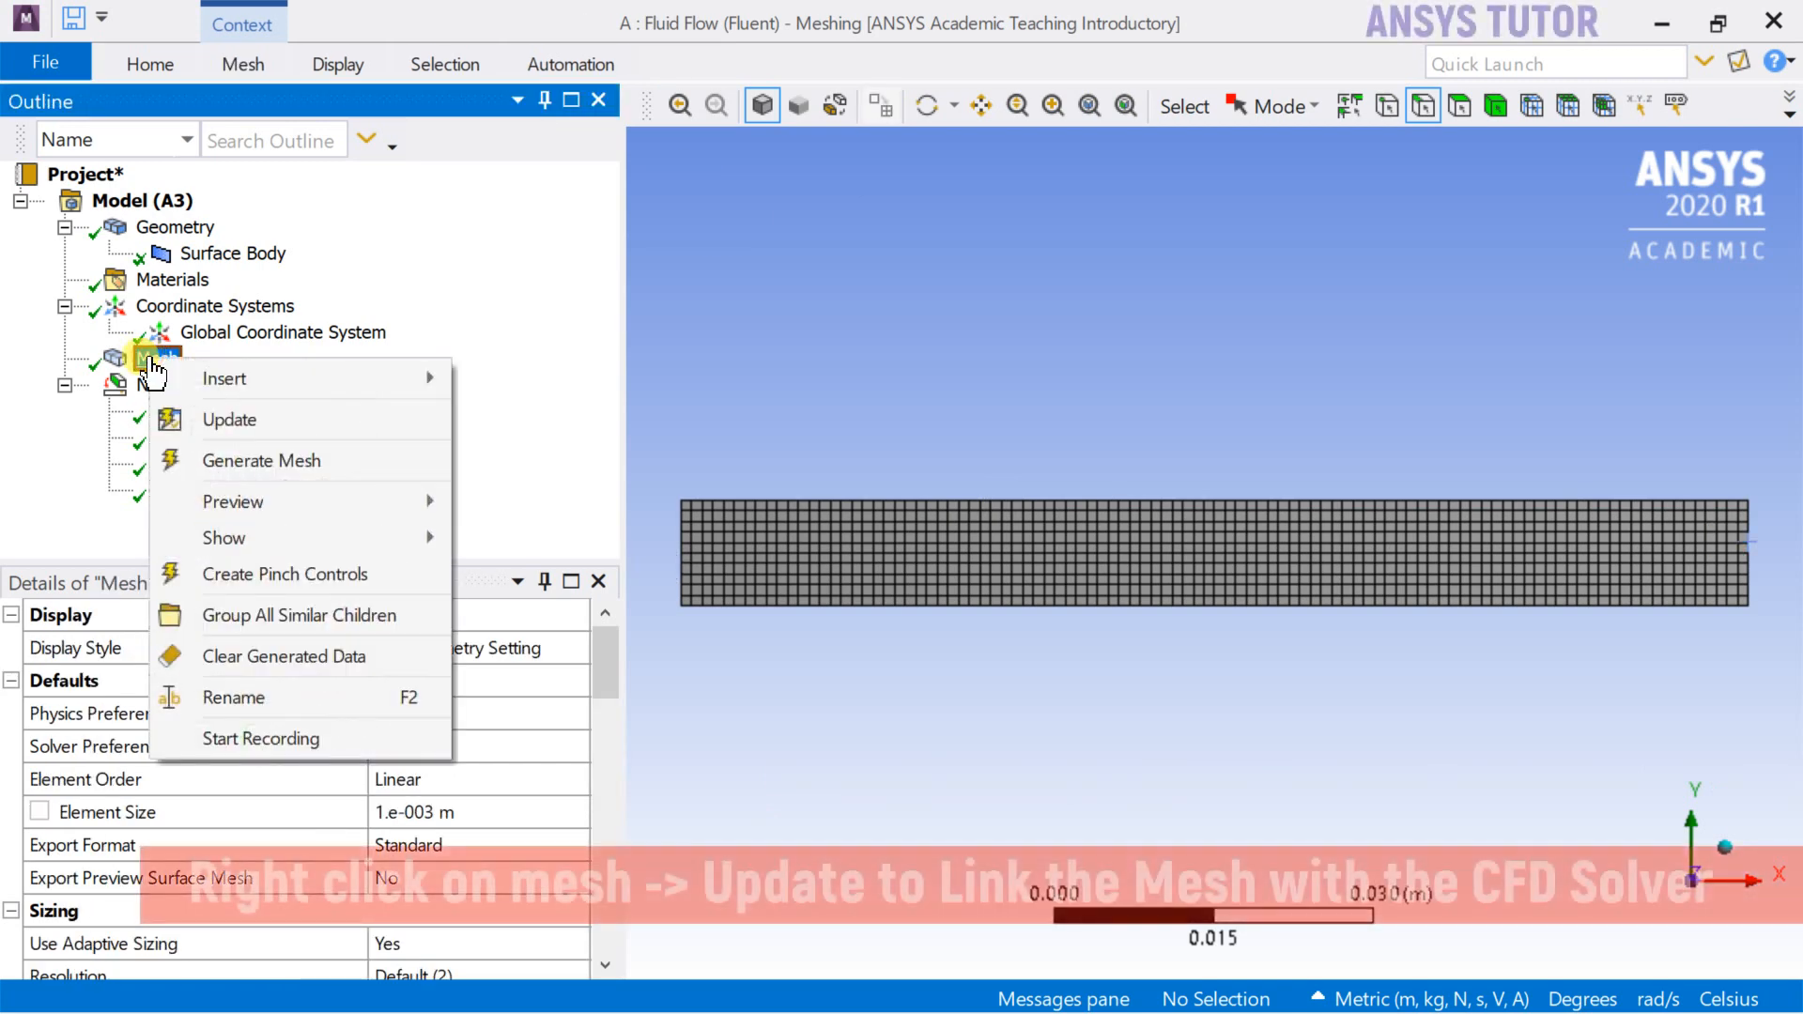
pyautogui.click(201, 421)
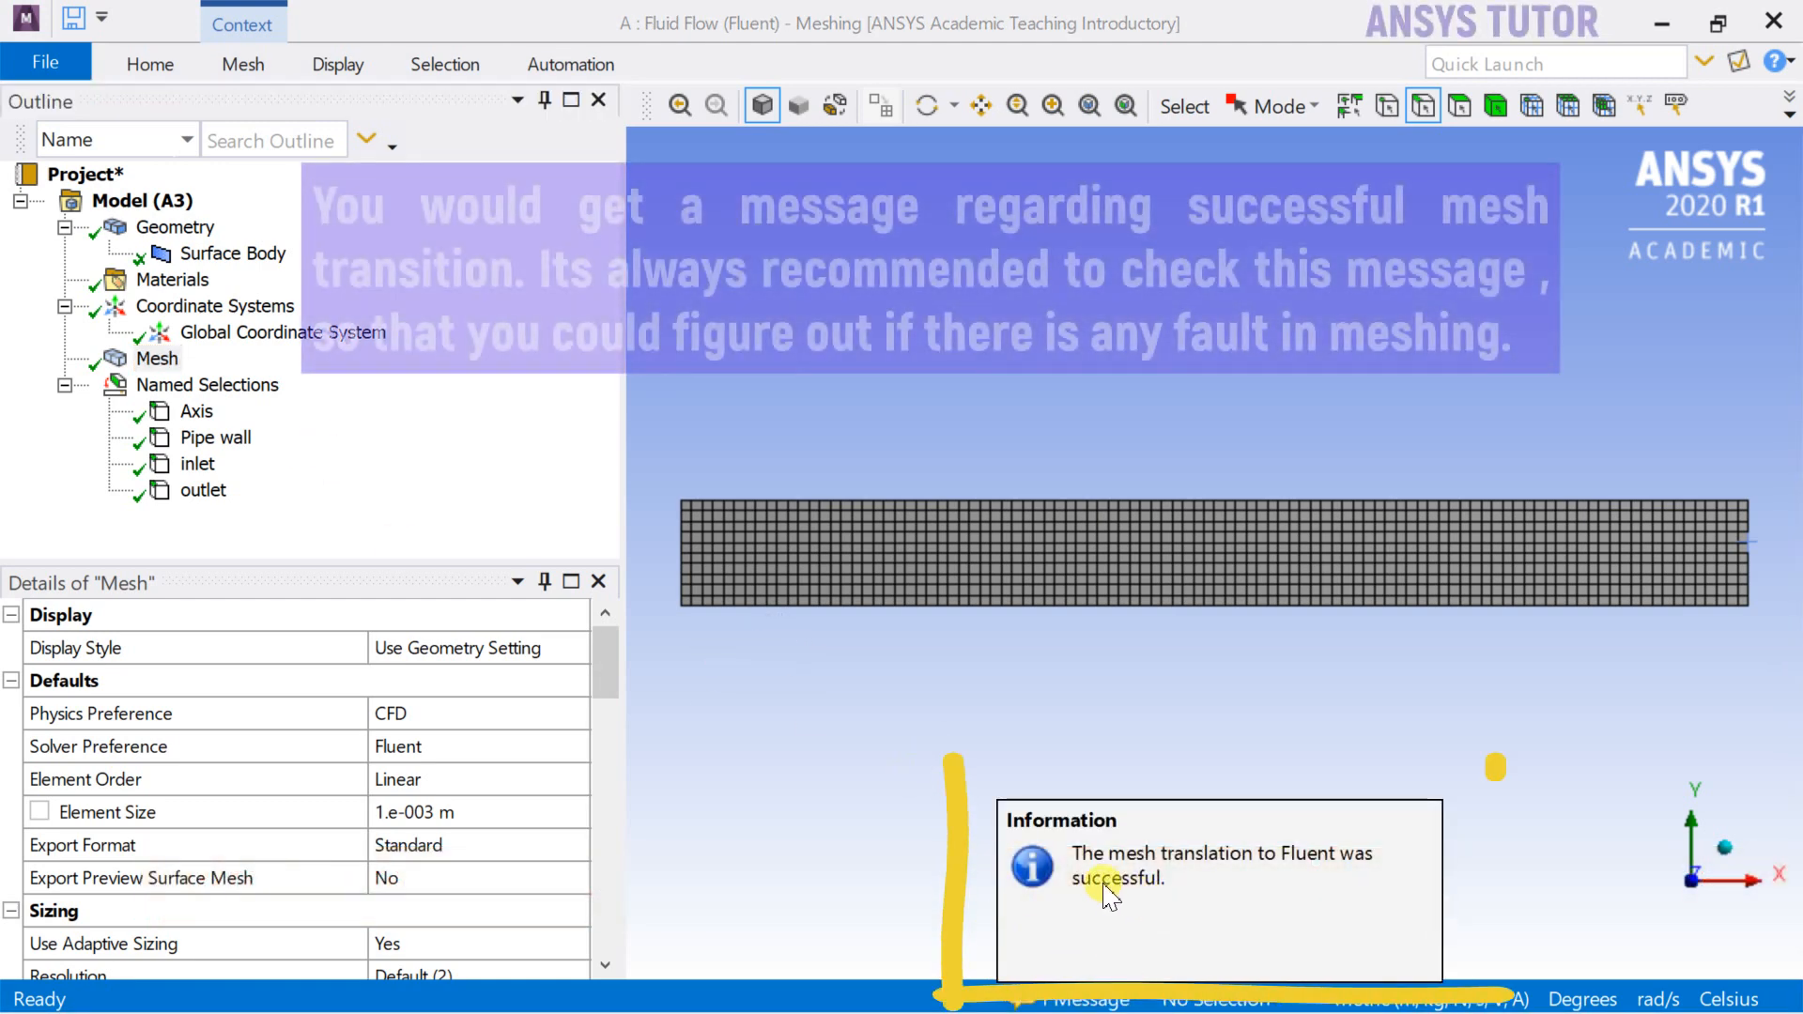
# Open the mesh translation message to read it in full, and close the message list.
pyautogui.click(1094, 997)
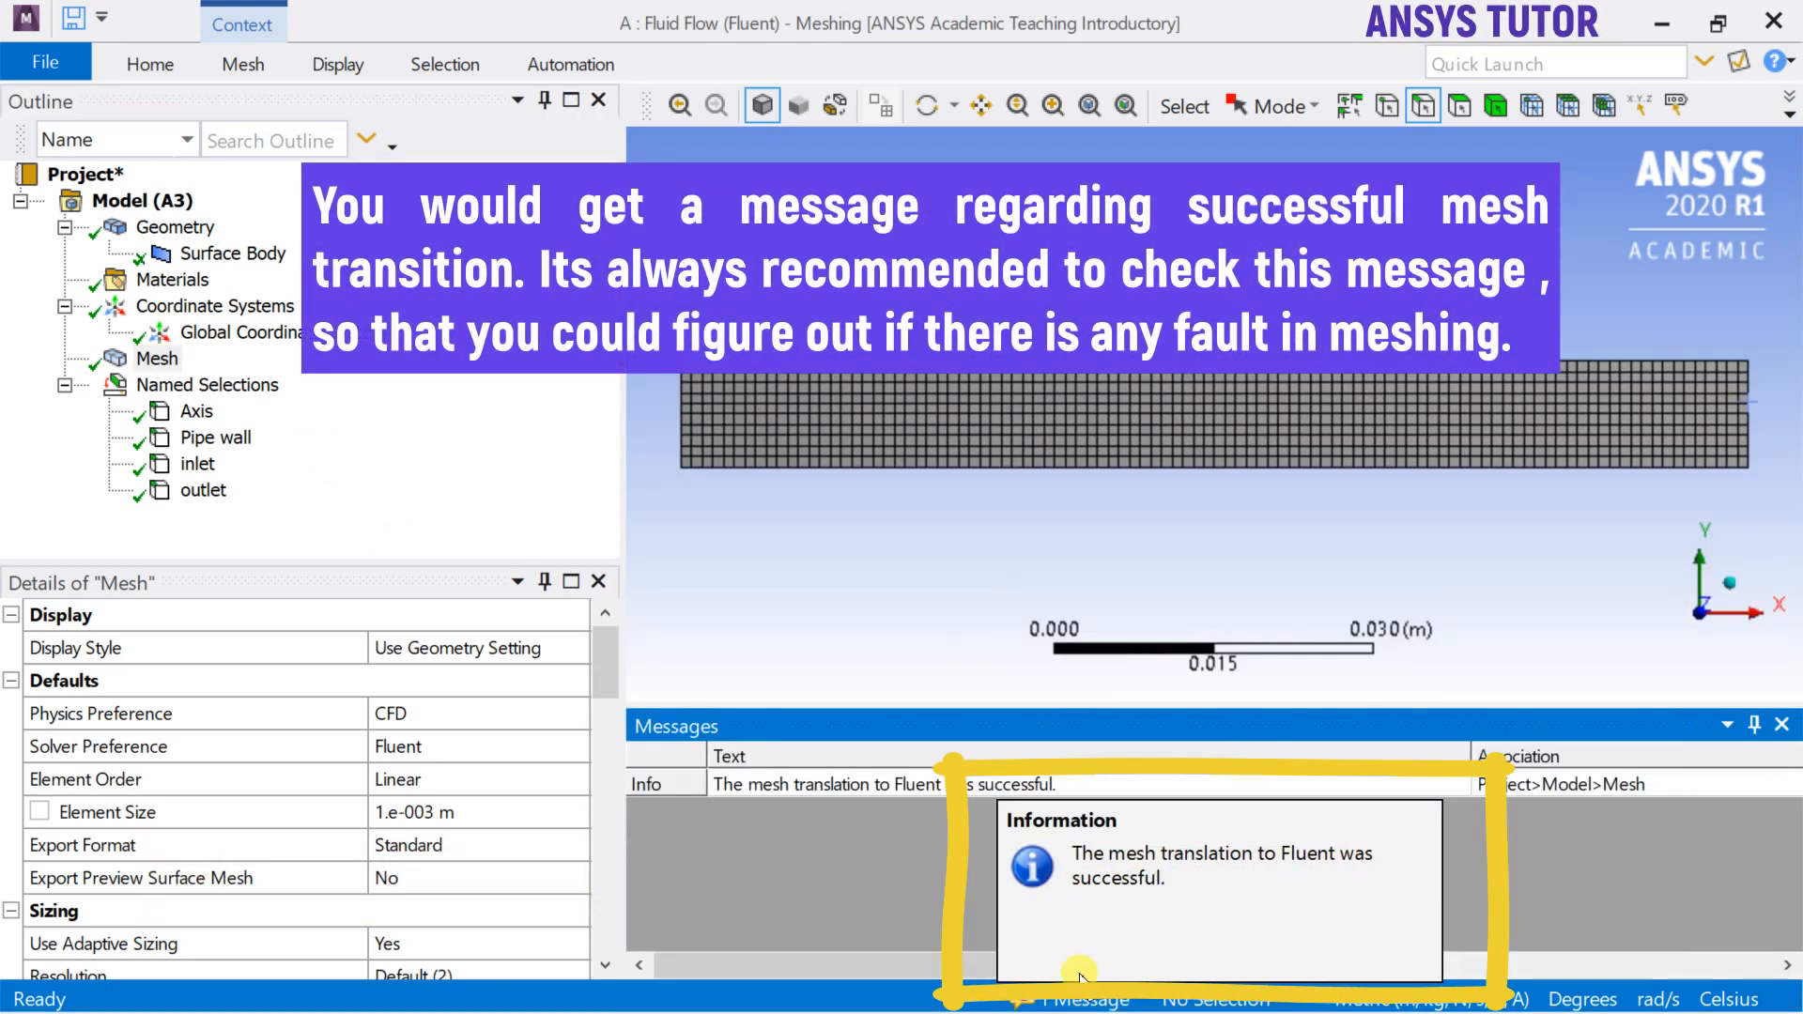
pyautogui.doubleClick(920, 784)
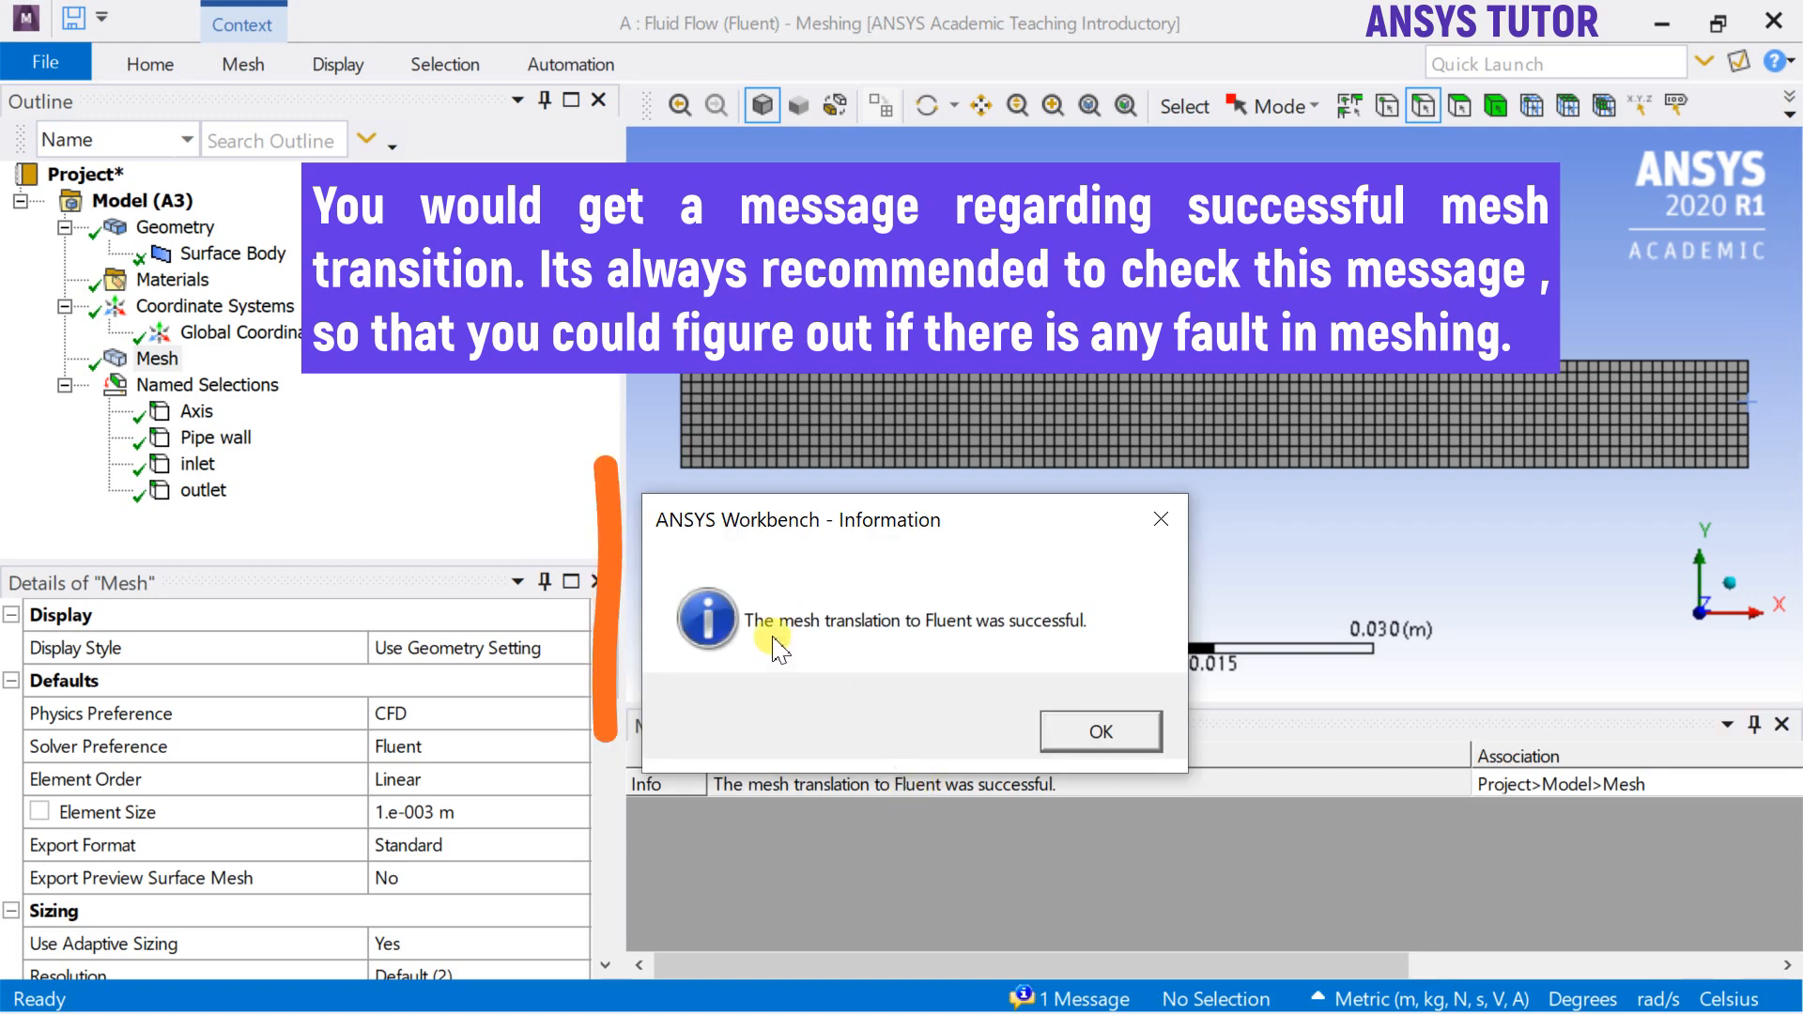
pyautogui.click(1106, 735)
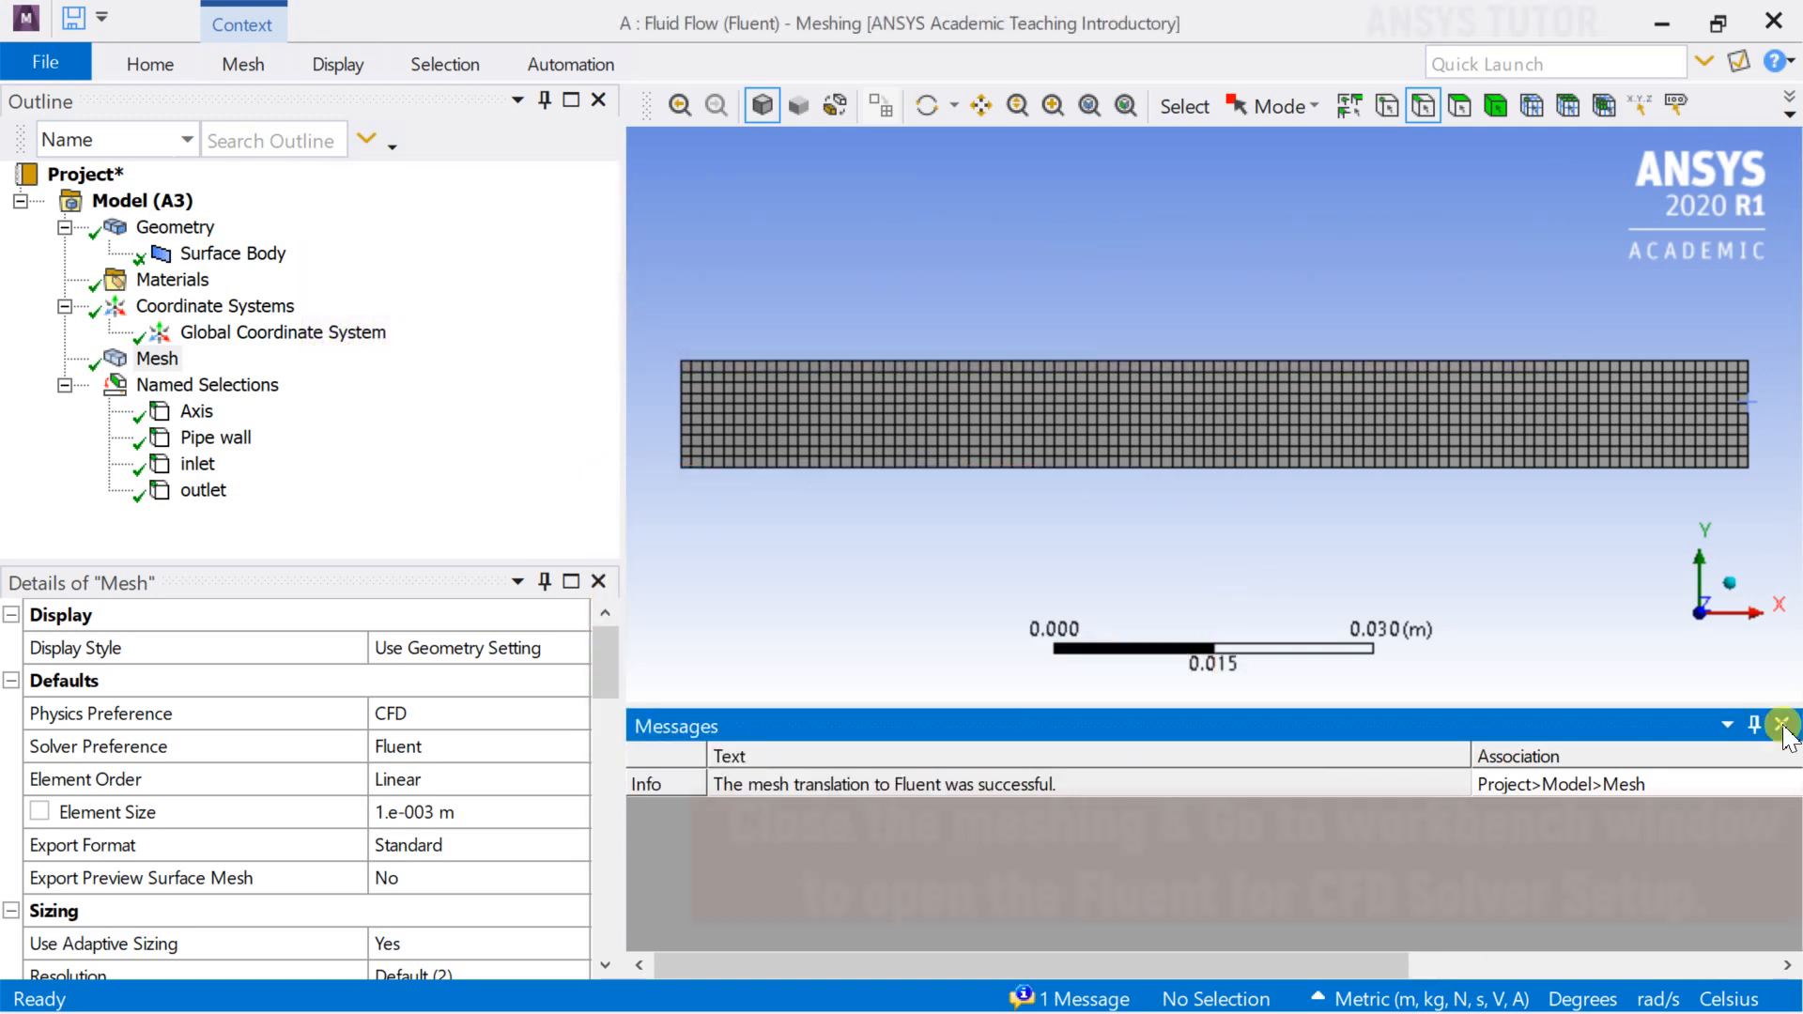
pyautogui.click(1781, 724)
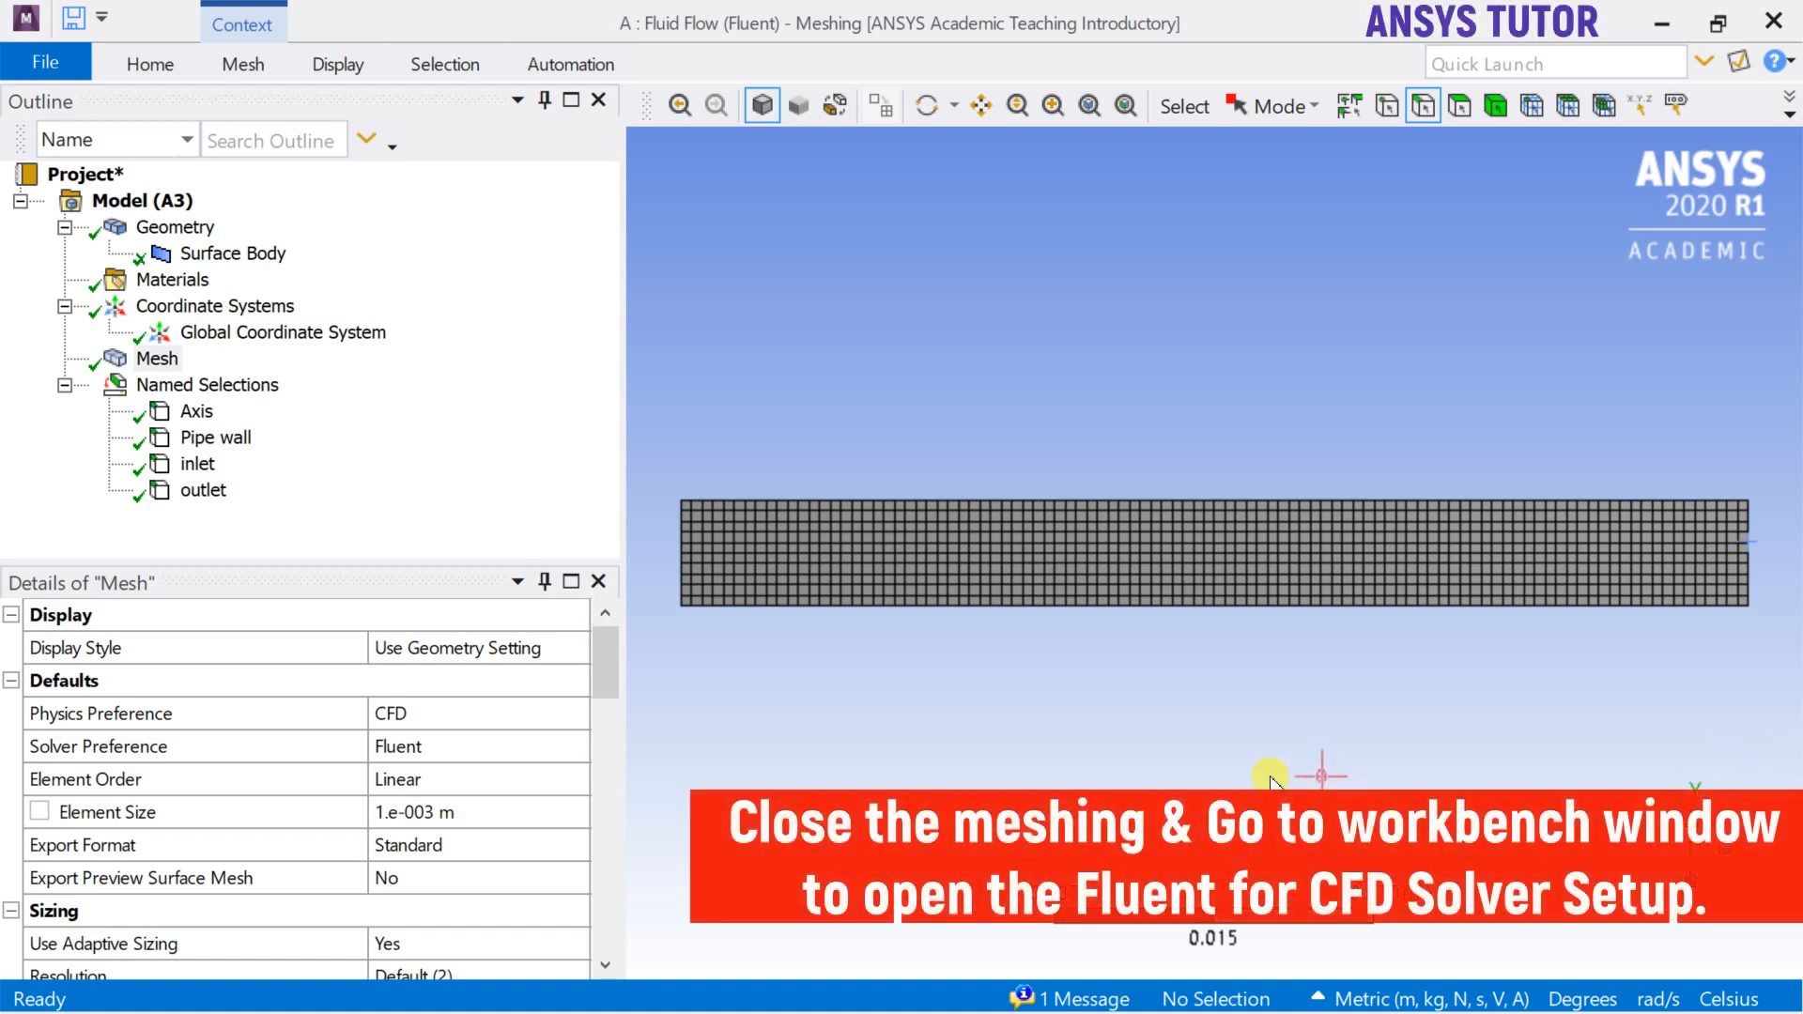
# Close the meshing application and open the Setup cell of the Fluid Flow (Fluent) system for editing in Workbench.
pyautogui.click(1773, 29)
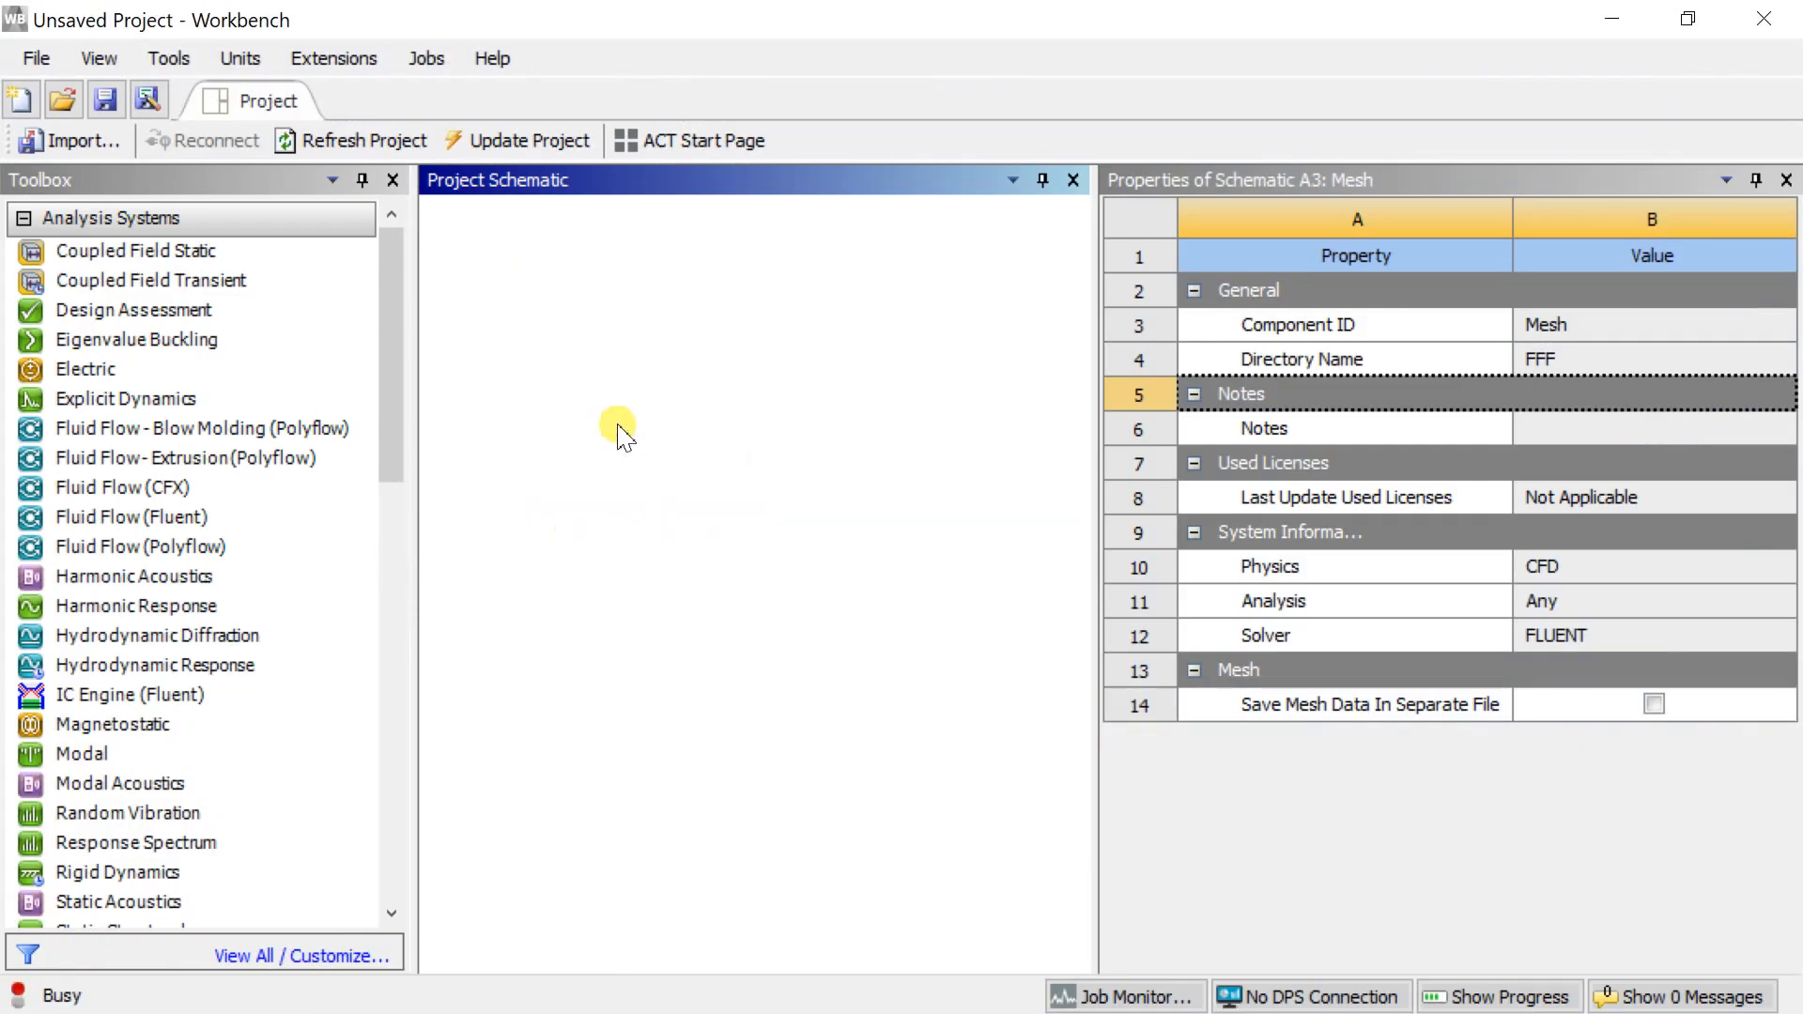
pyautogui.click(620, 434)
pyautogui.rightClick(619, 434)
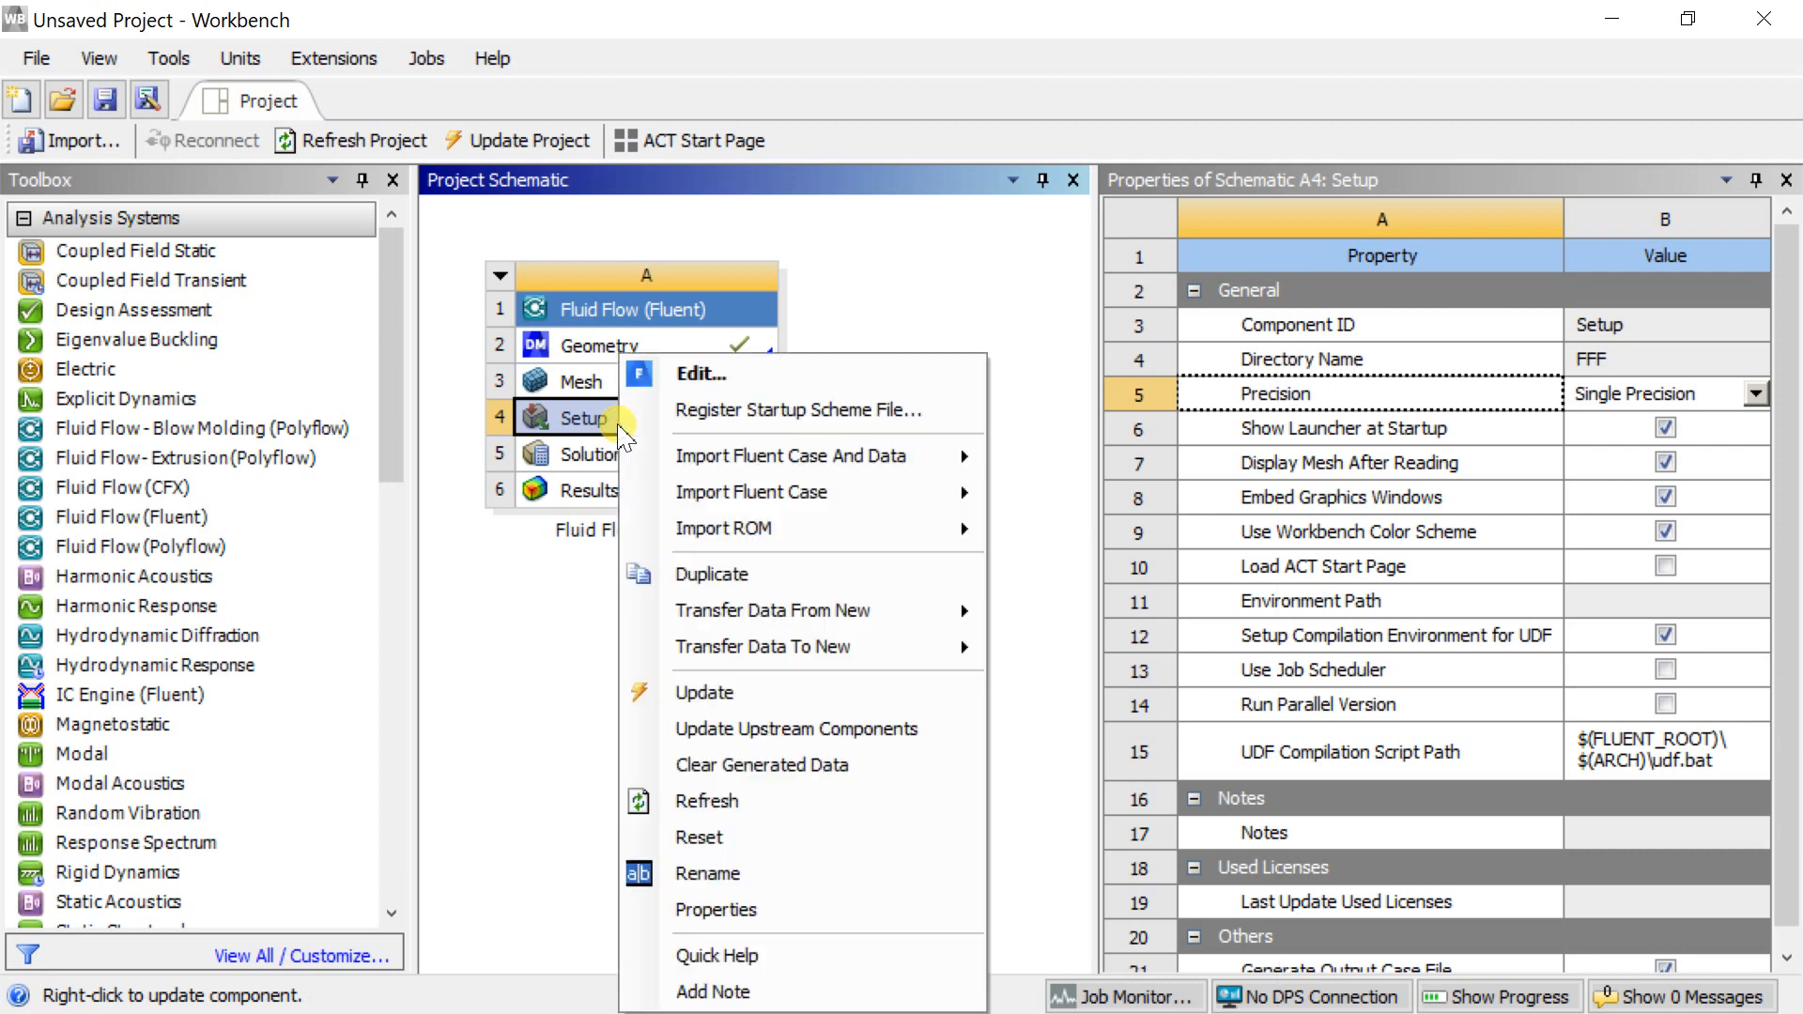
pyautogui.click(696, 376)
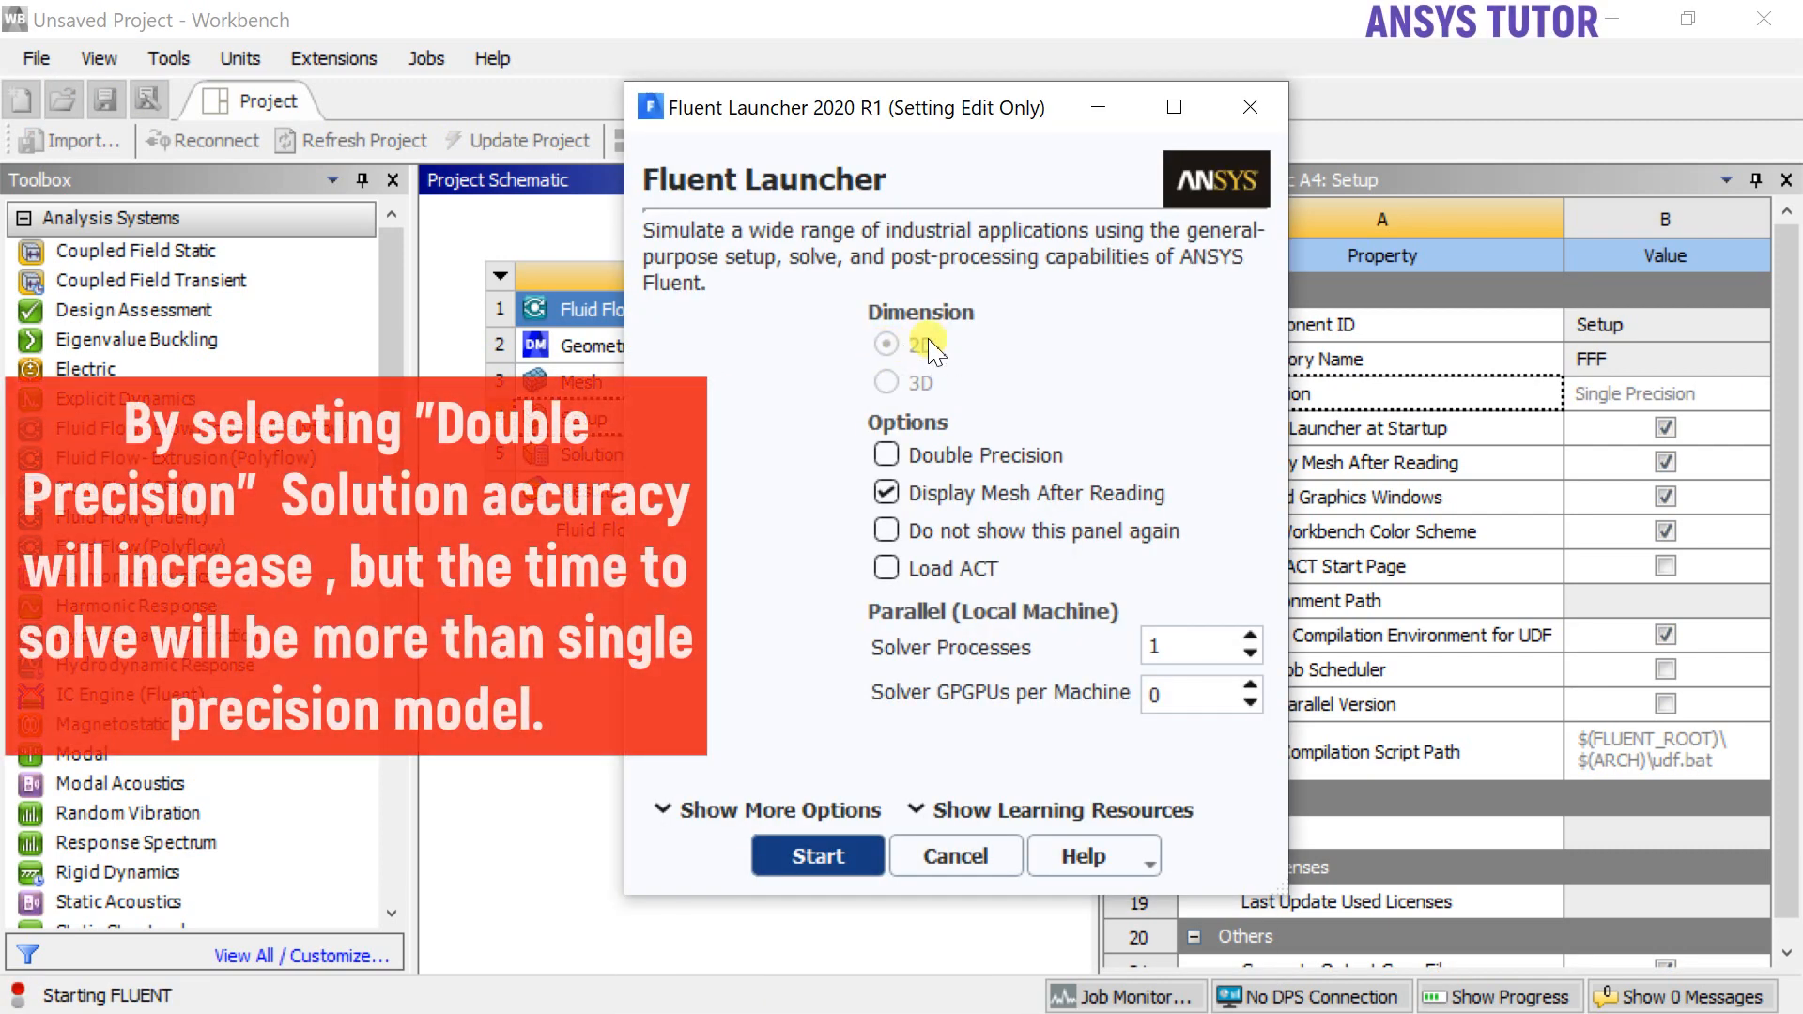
# Enable Double Precision in the Fluent Launcher and start Fluent.
pyautogui.click(886, 455)
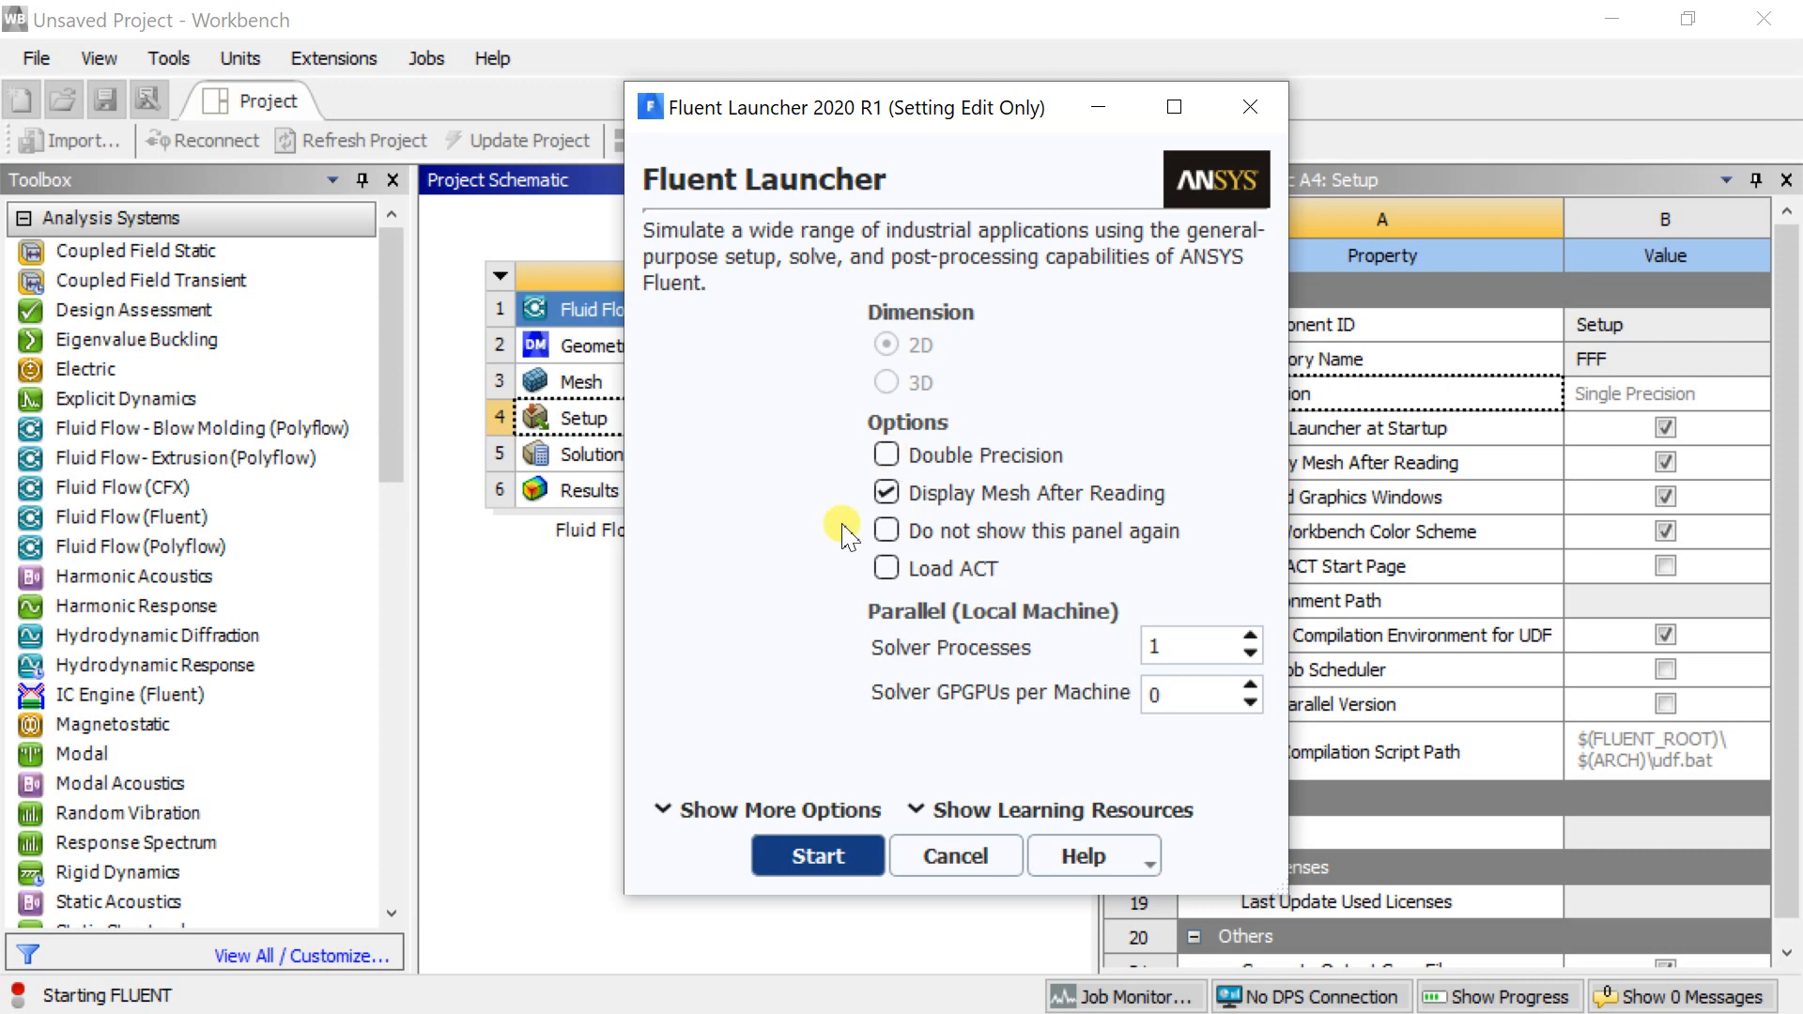
pyautogui.click(887, 456)
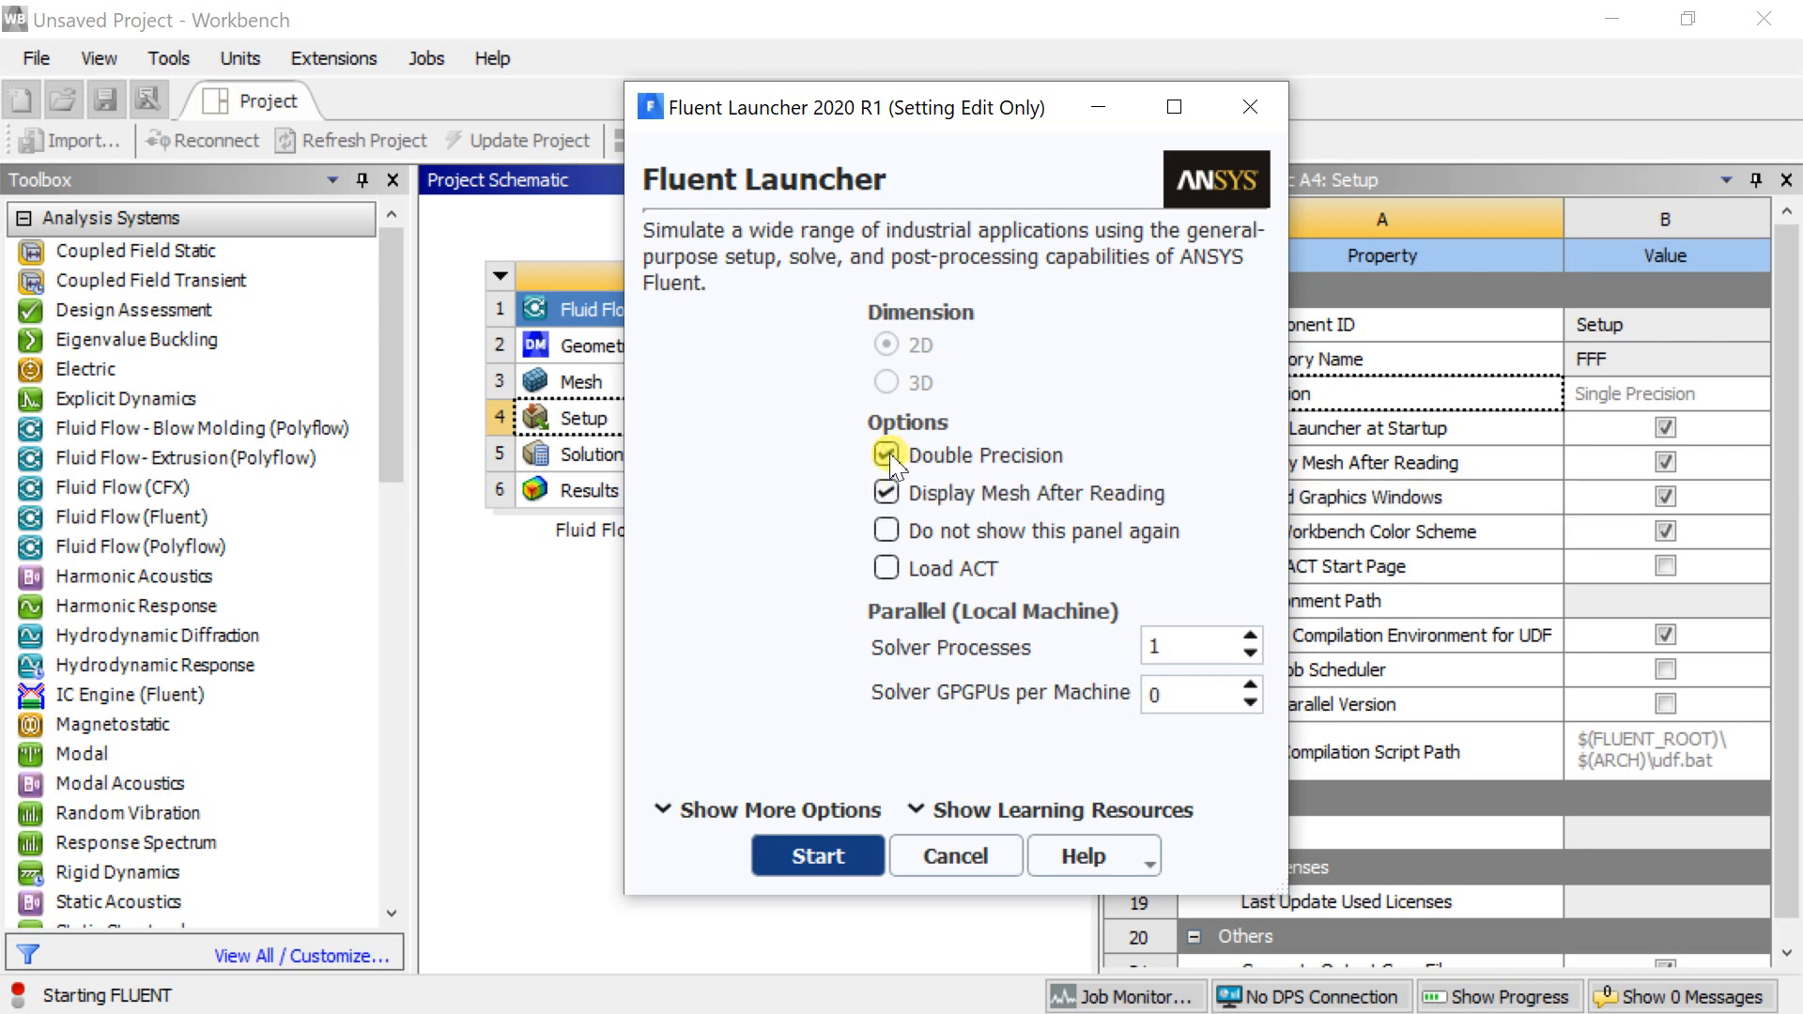
pyautogui.click(823, 858)
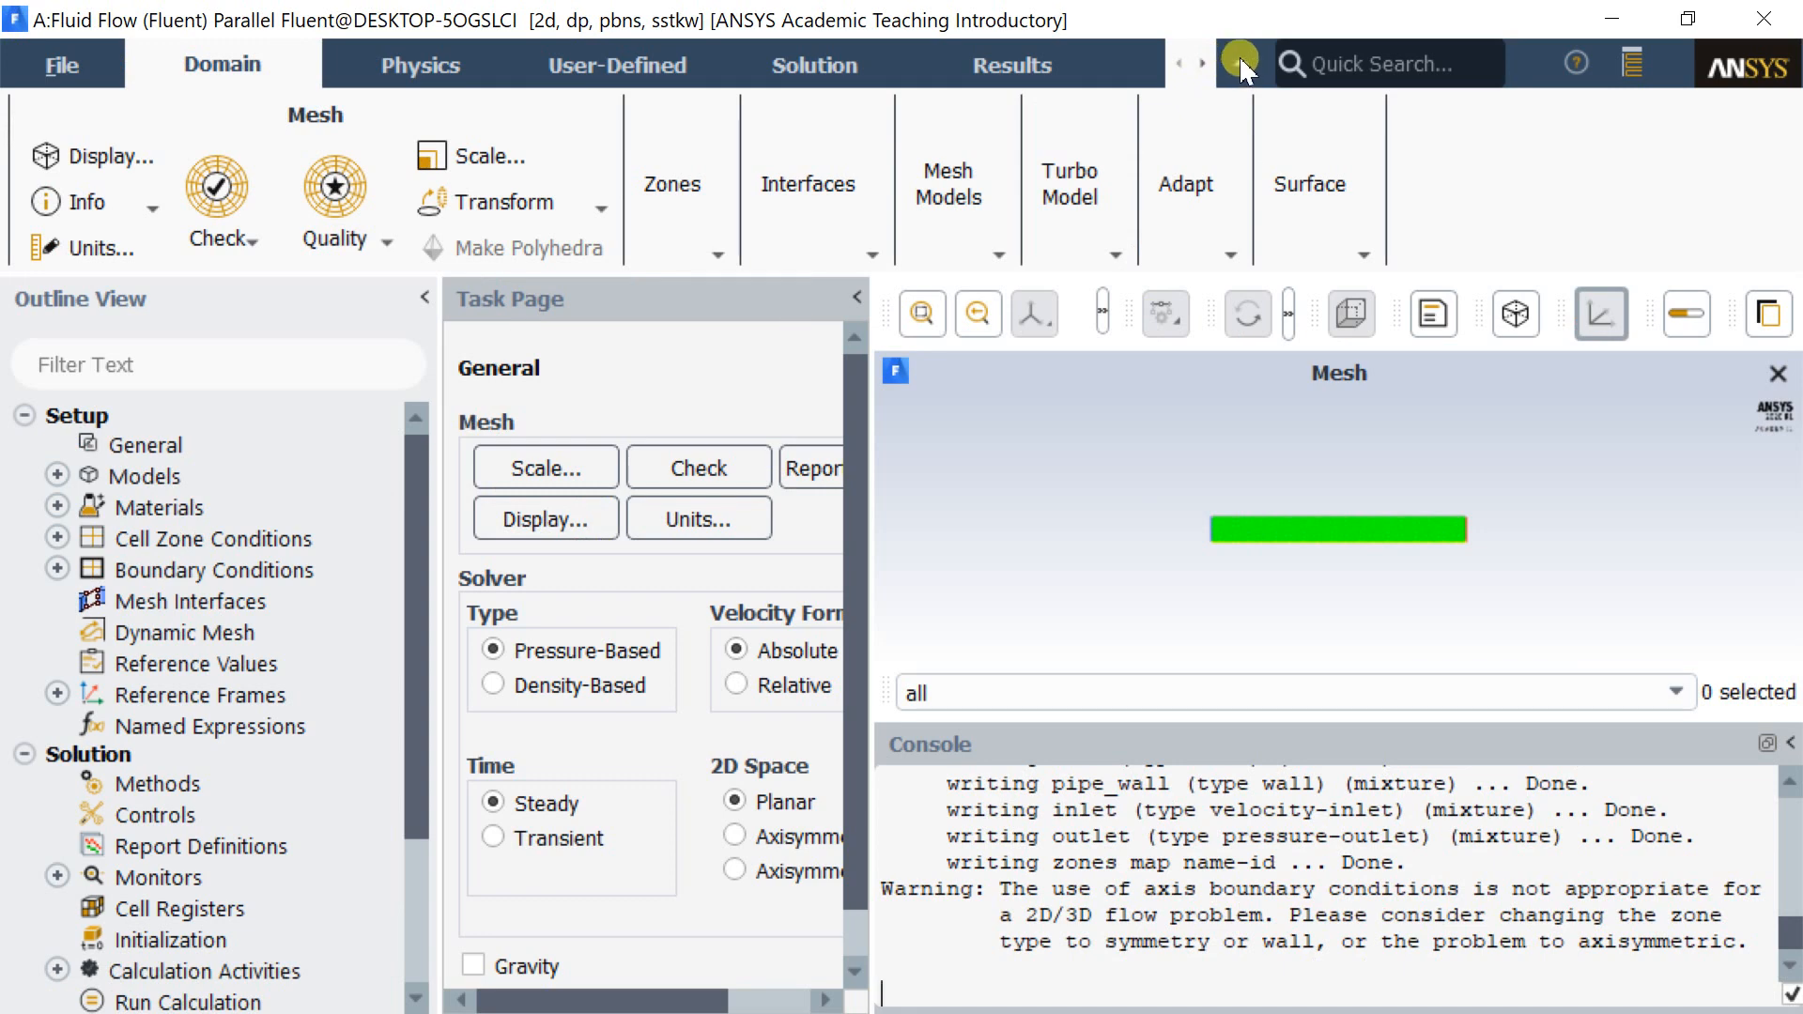
# Collapse the ribbon, widen the General task page and set the solver's 2D space to Axisymmetric.
pyautogui.click(1240, 62)
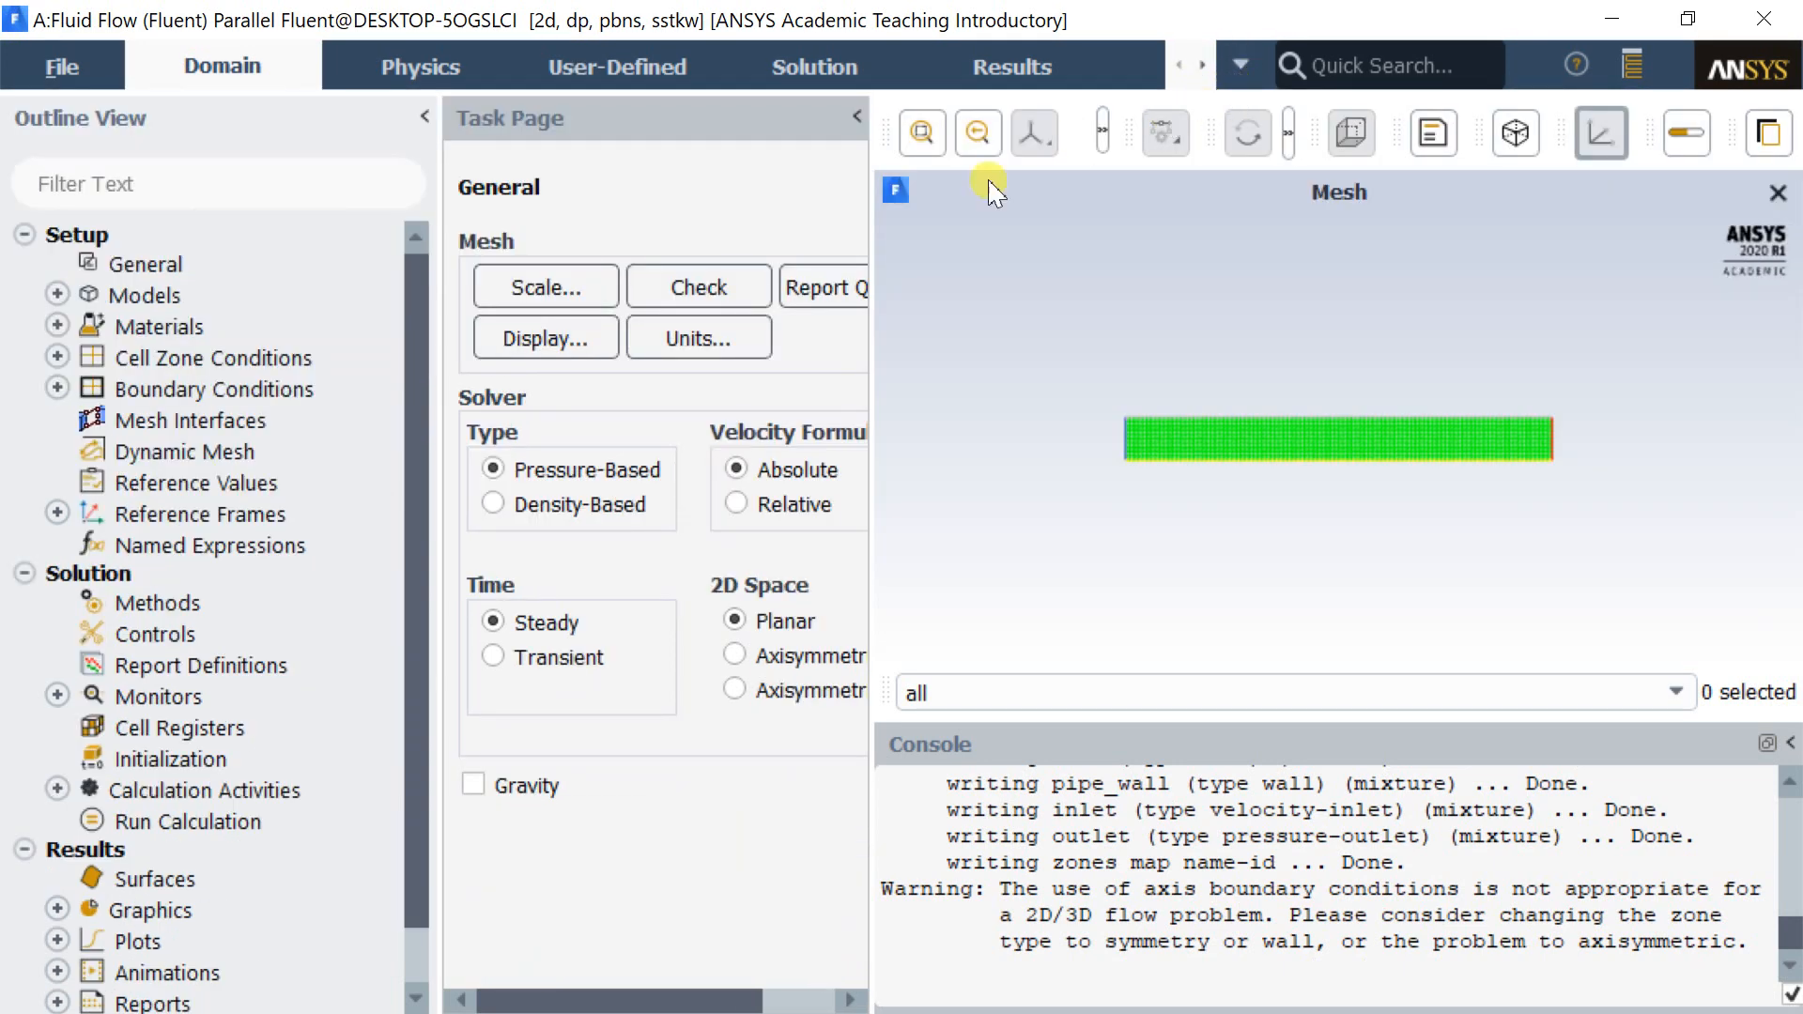
pyautogui.moveTo(871, 226); pyautogui.dragTo(950, 250)
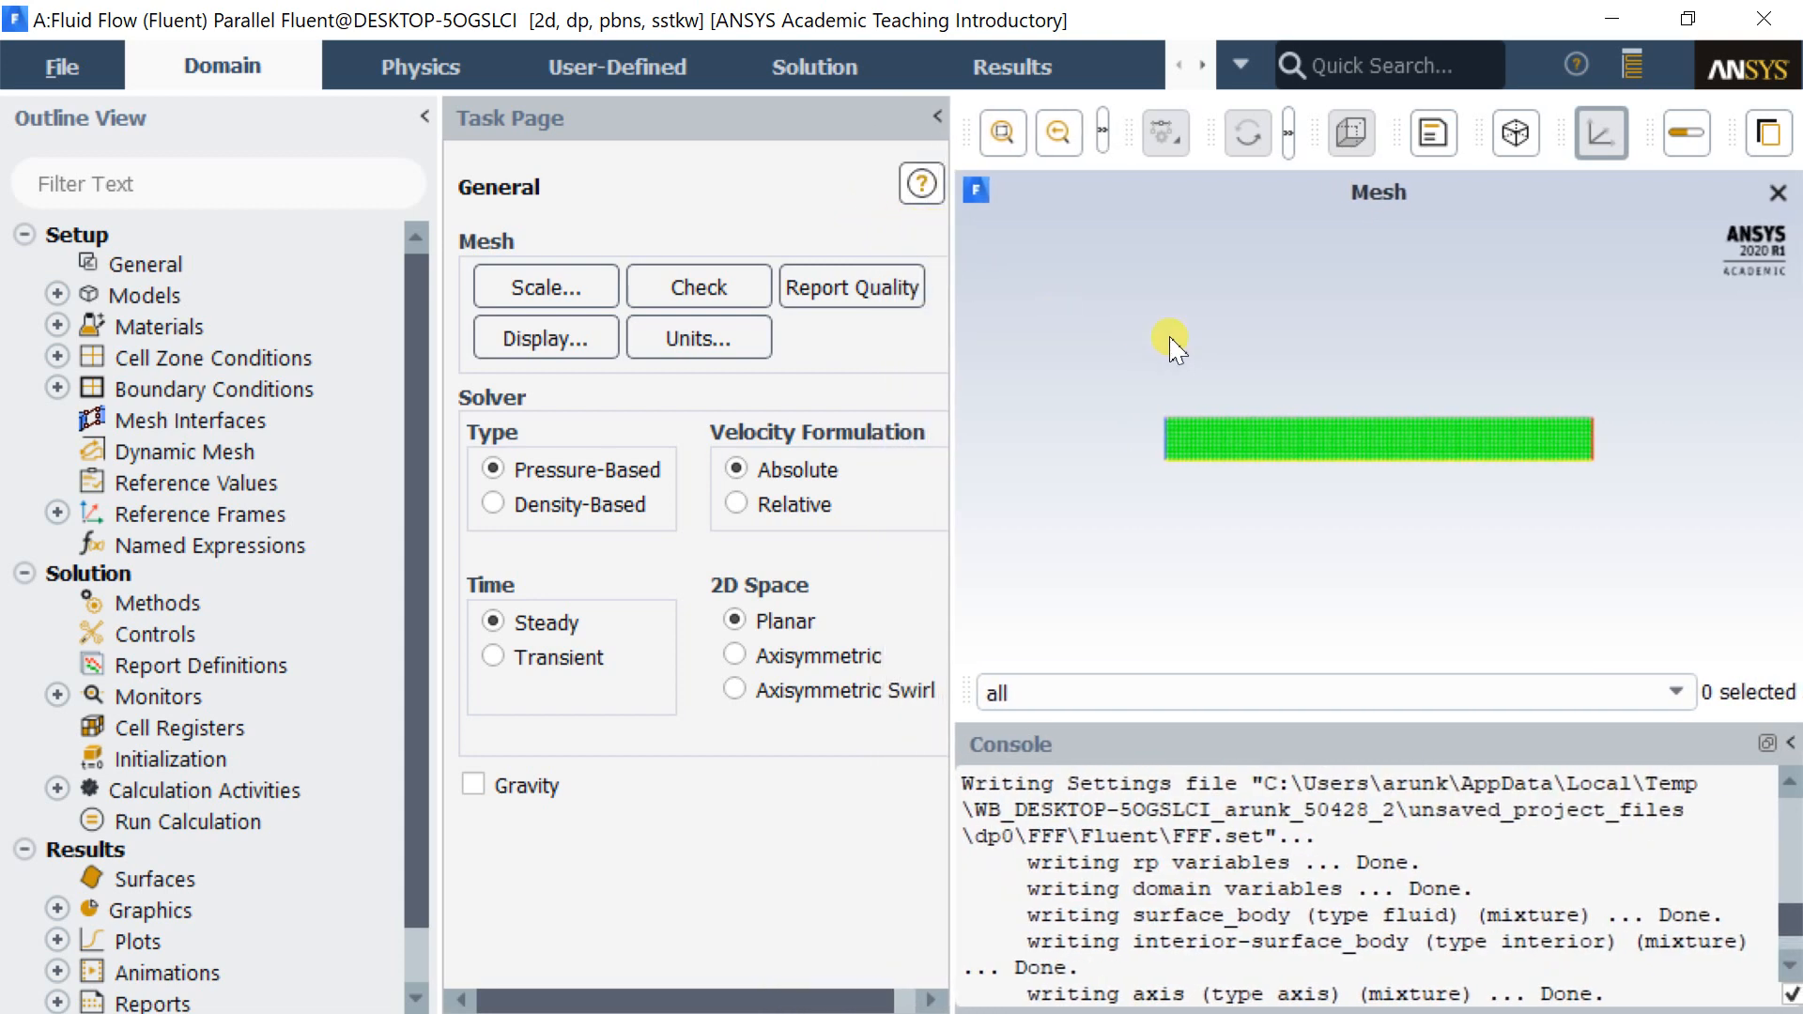
pyautogui.click(737, 657)
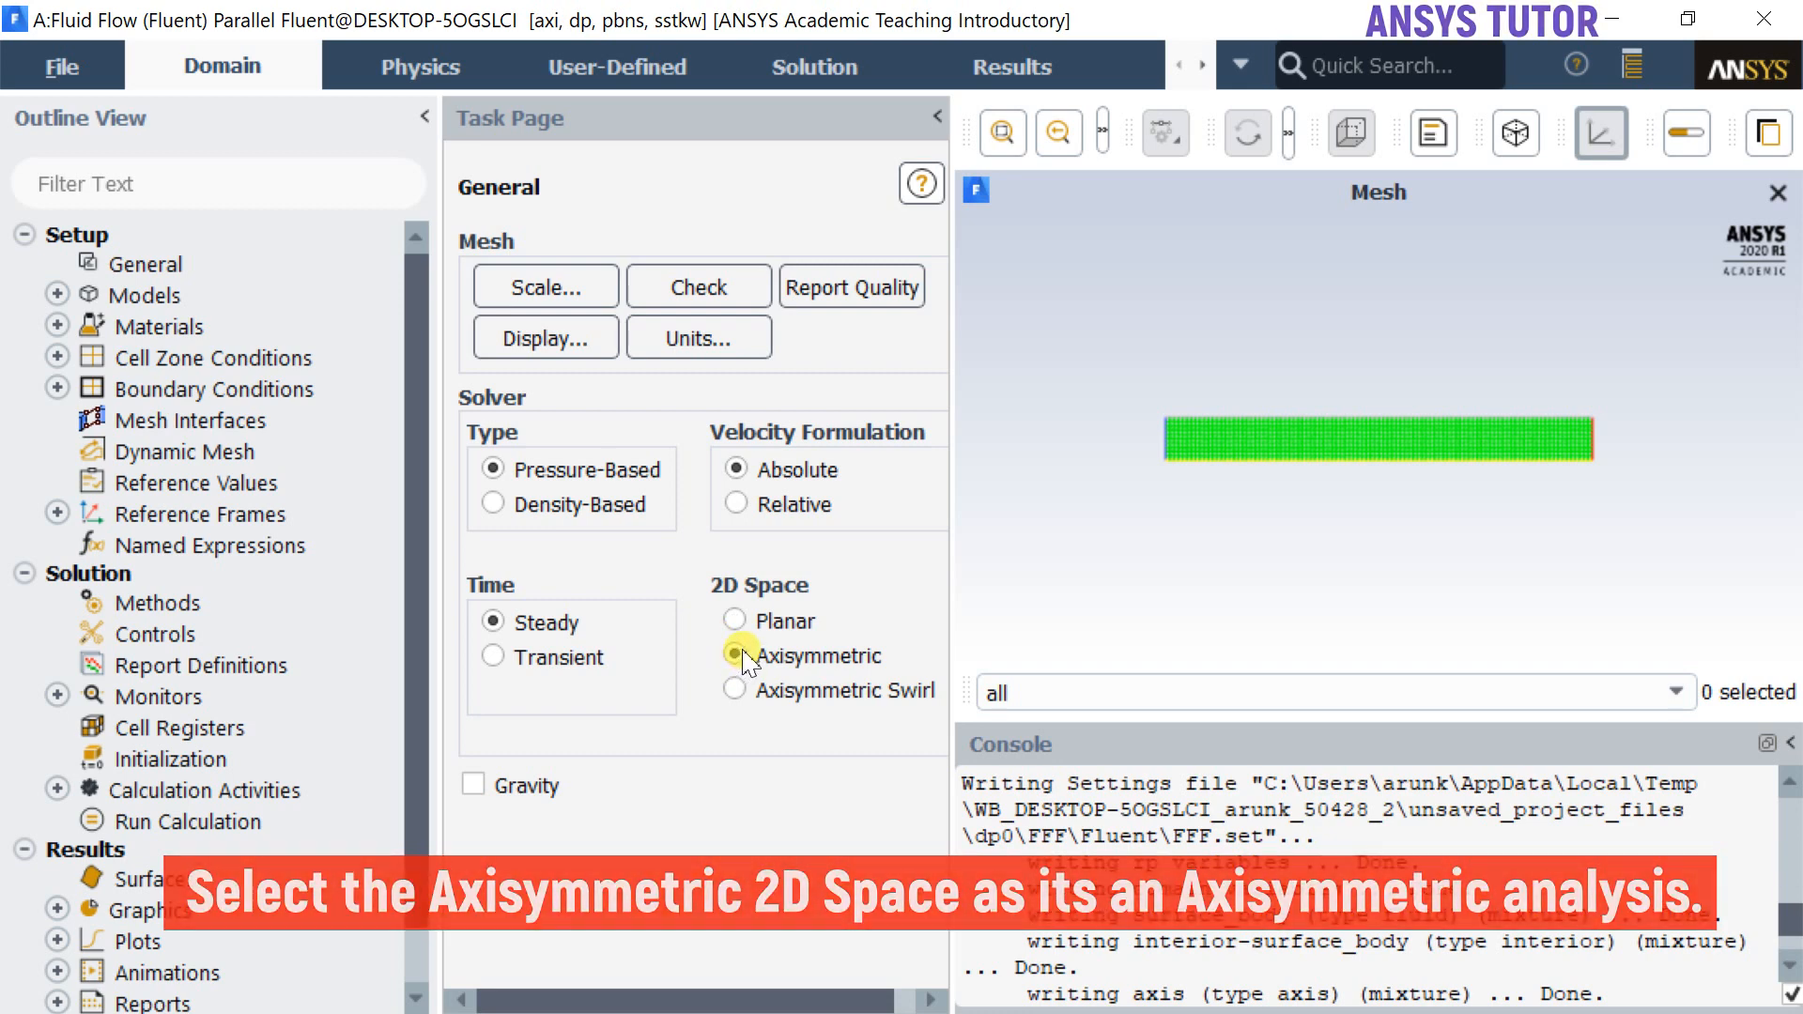
# Run the mesh check and report the mesh quality, examining orthogonal quality and maximum aspect ratio in the console.
pyautogui.click(749, 286)
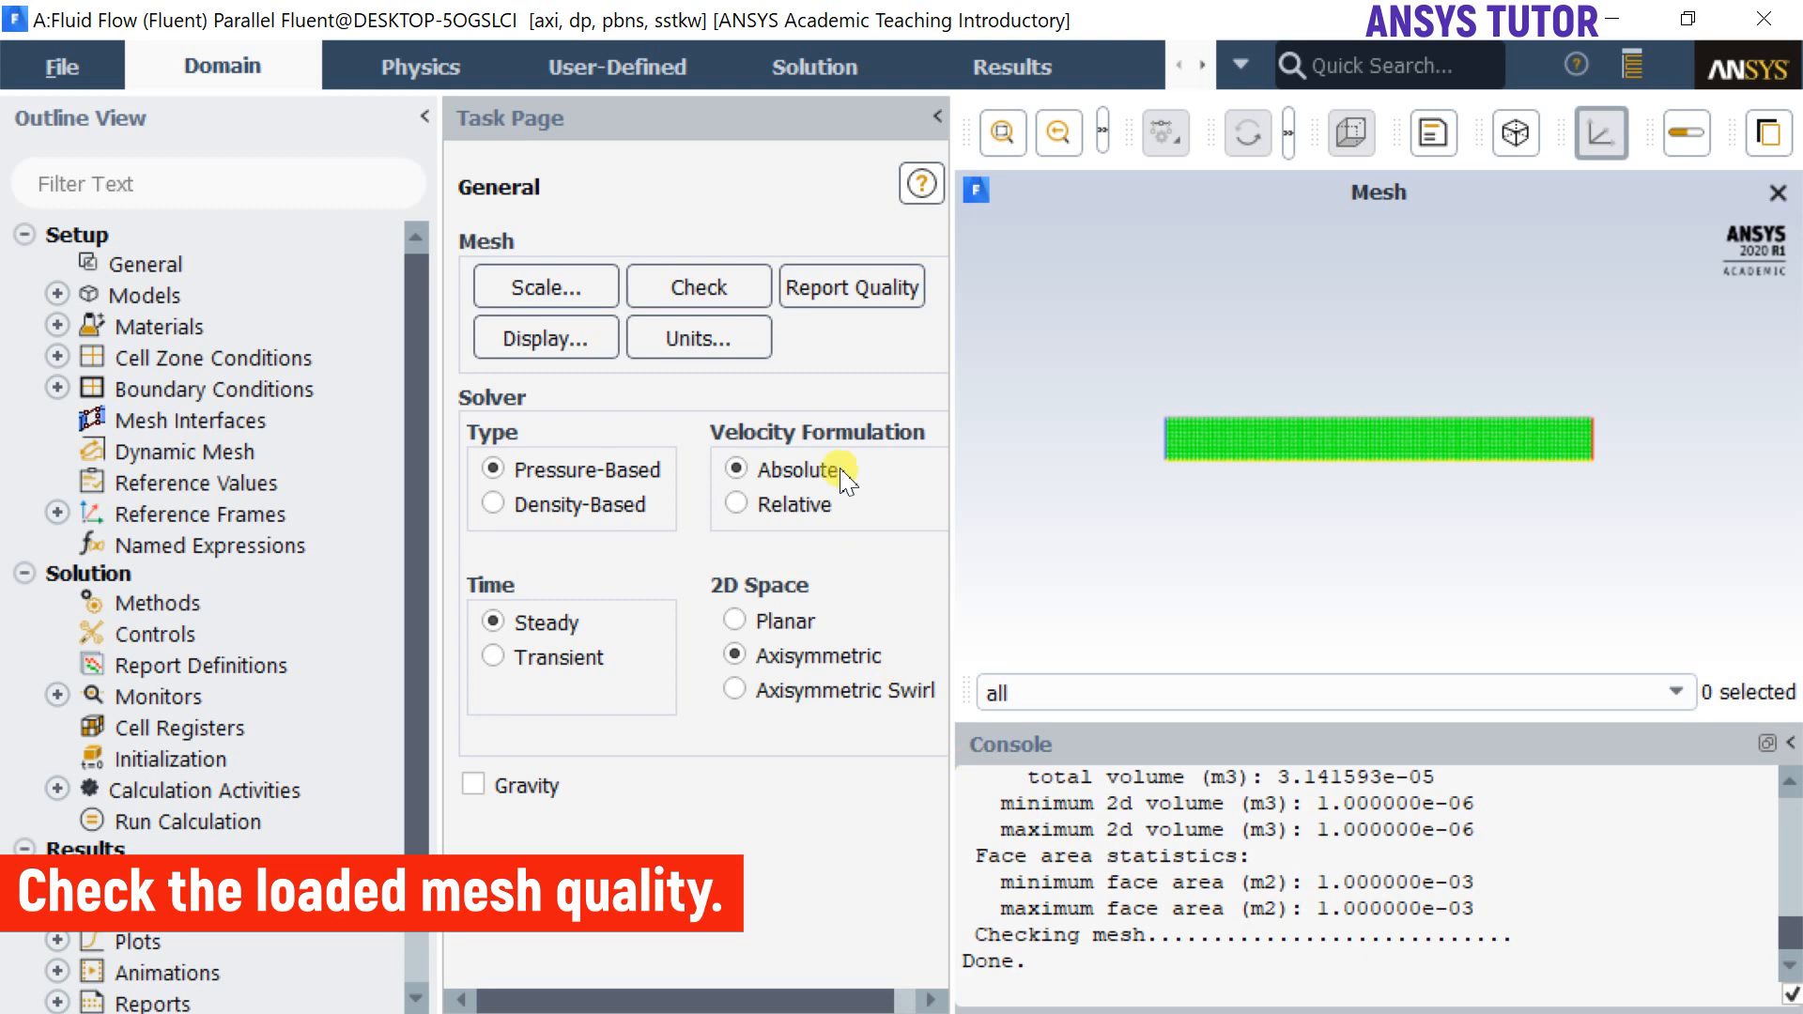
pyautogui.click(834, 289)
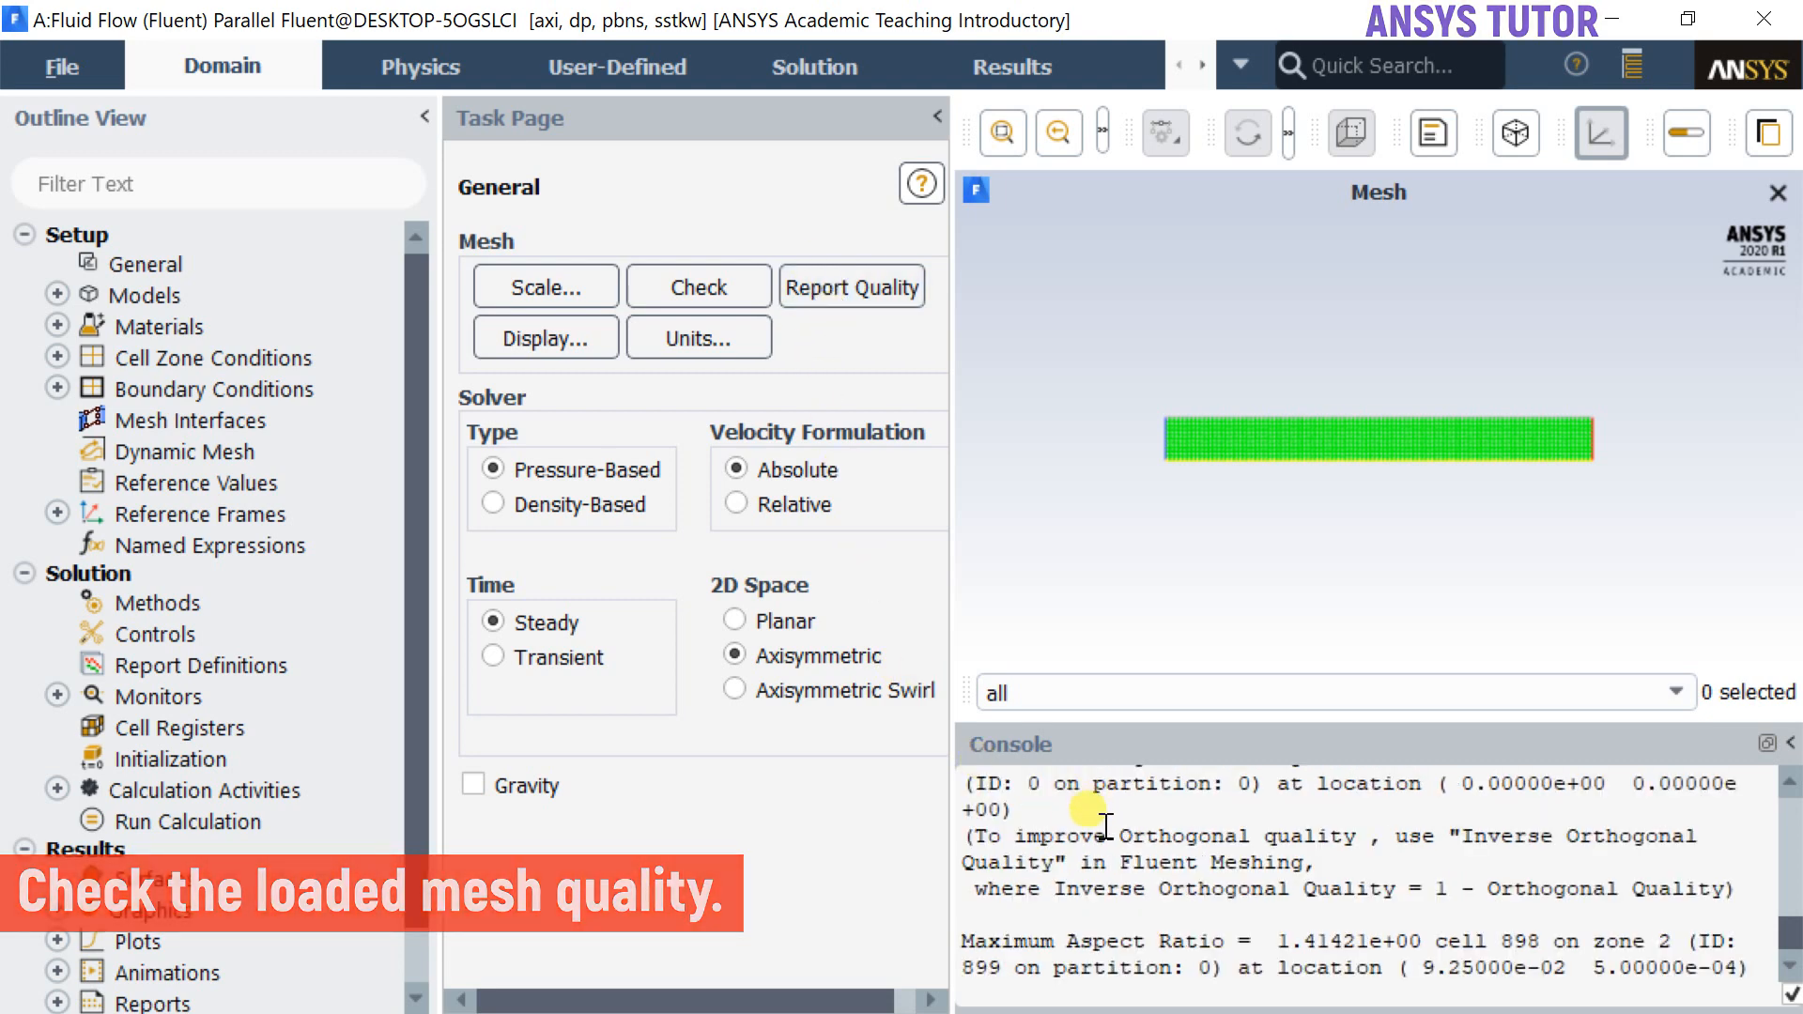
pyautogui.scroll(1, 1126, 928)
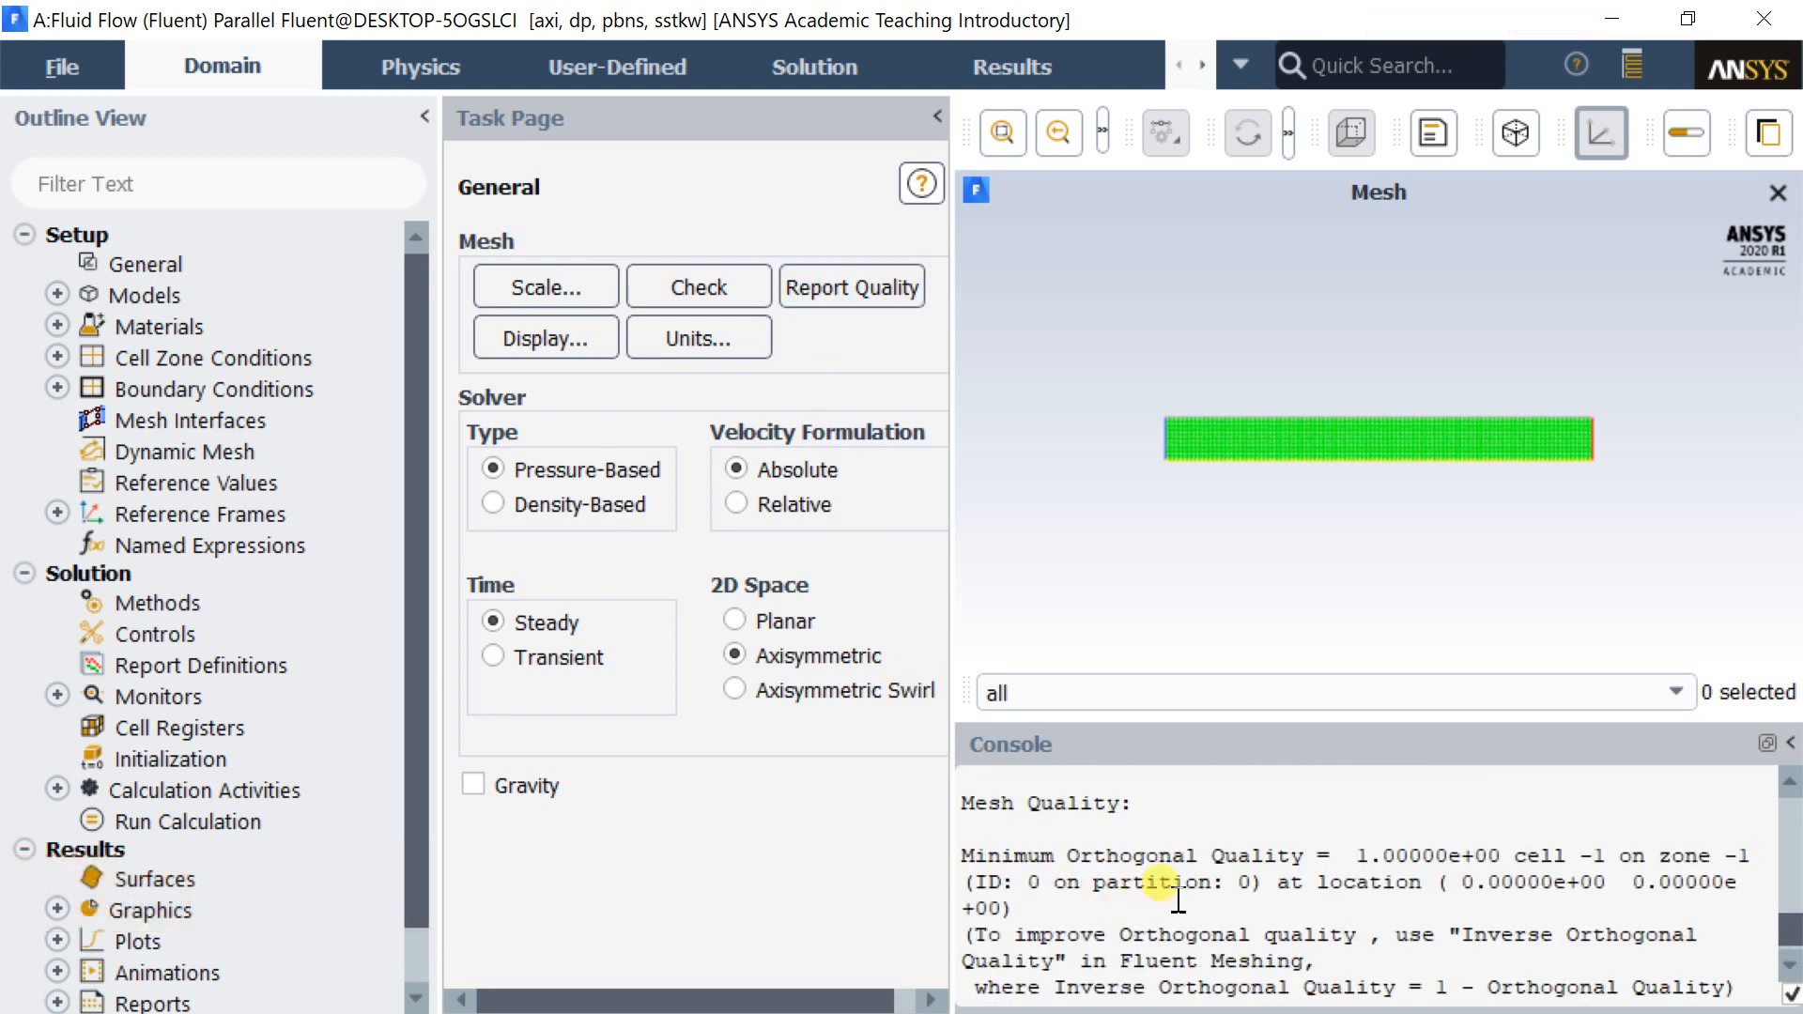
pyautogui.scroll(-1, 1205, 900)
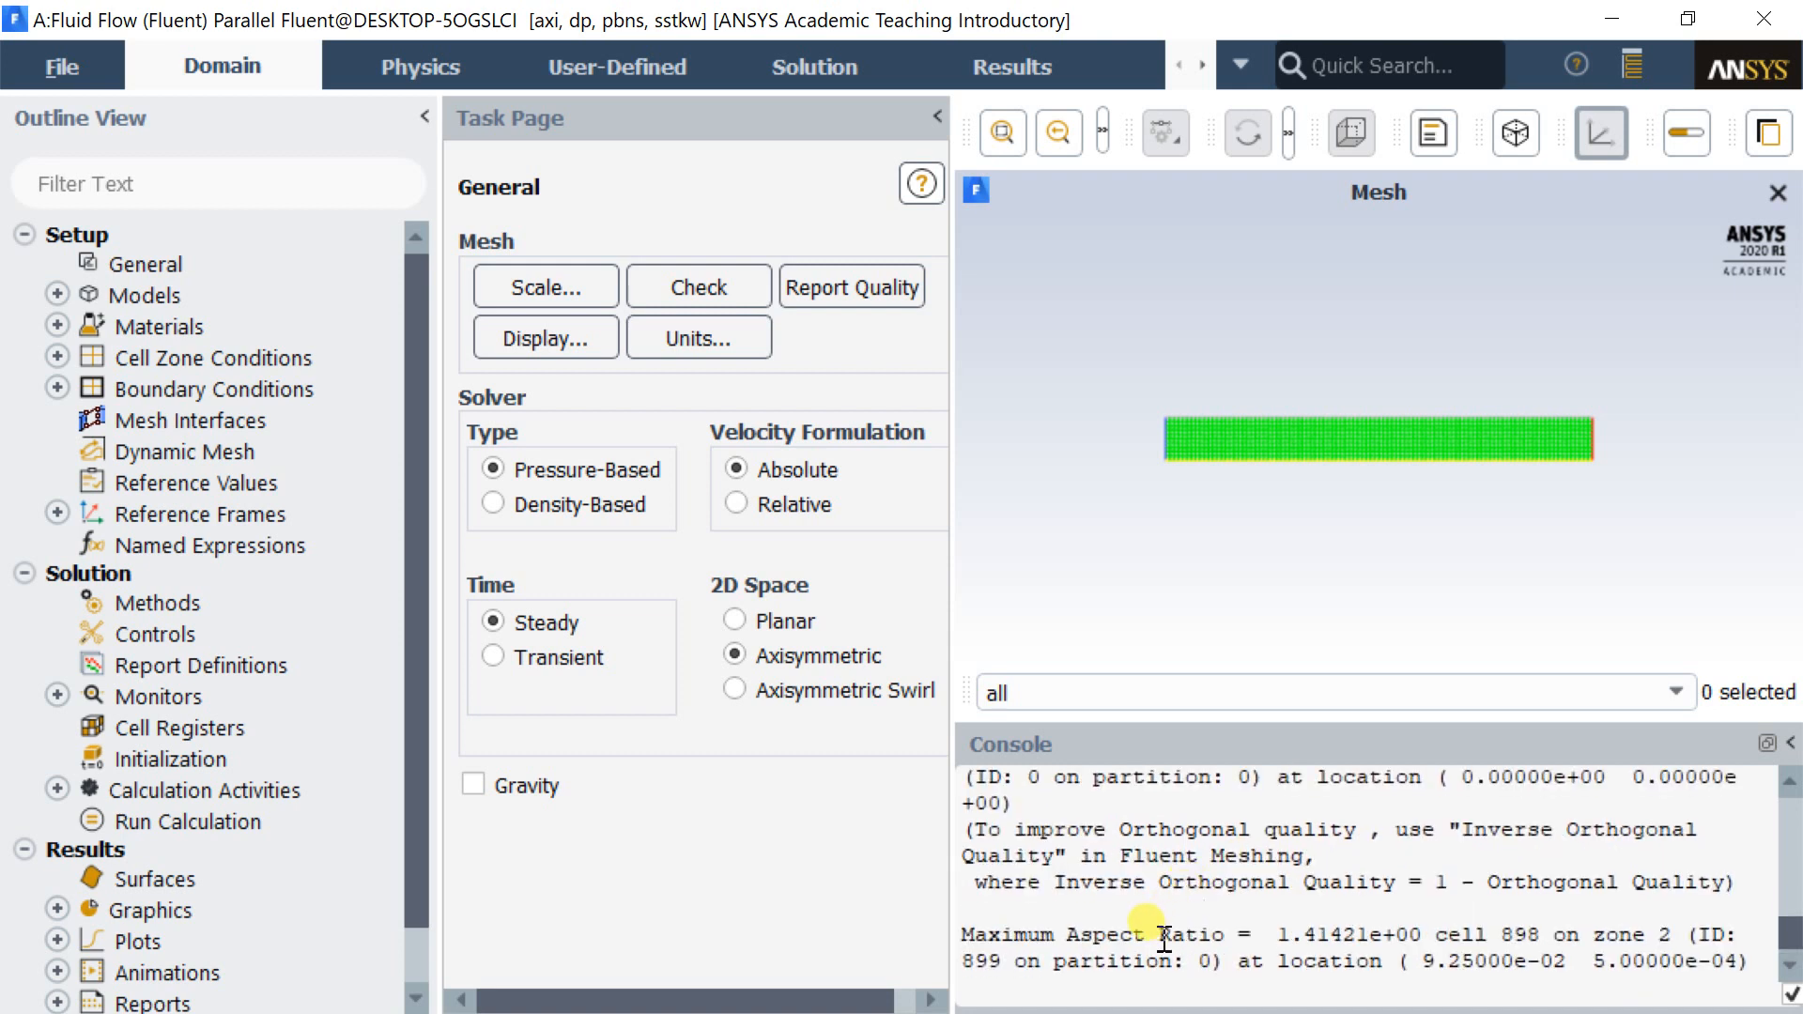
pyautogui.moveTo(1165, 937); pyautogui.dragTo(1560, 933)
pyautogui.click(1581, 933)
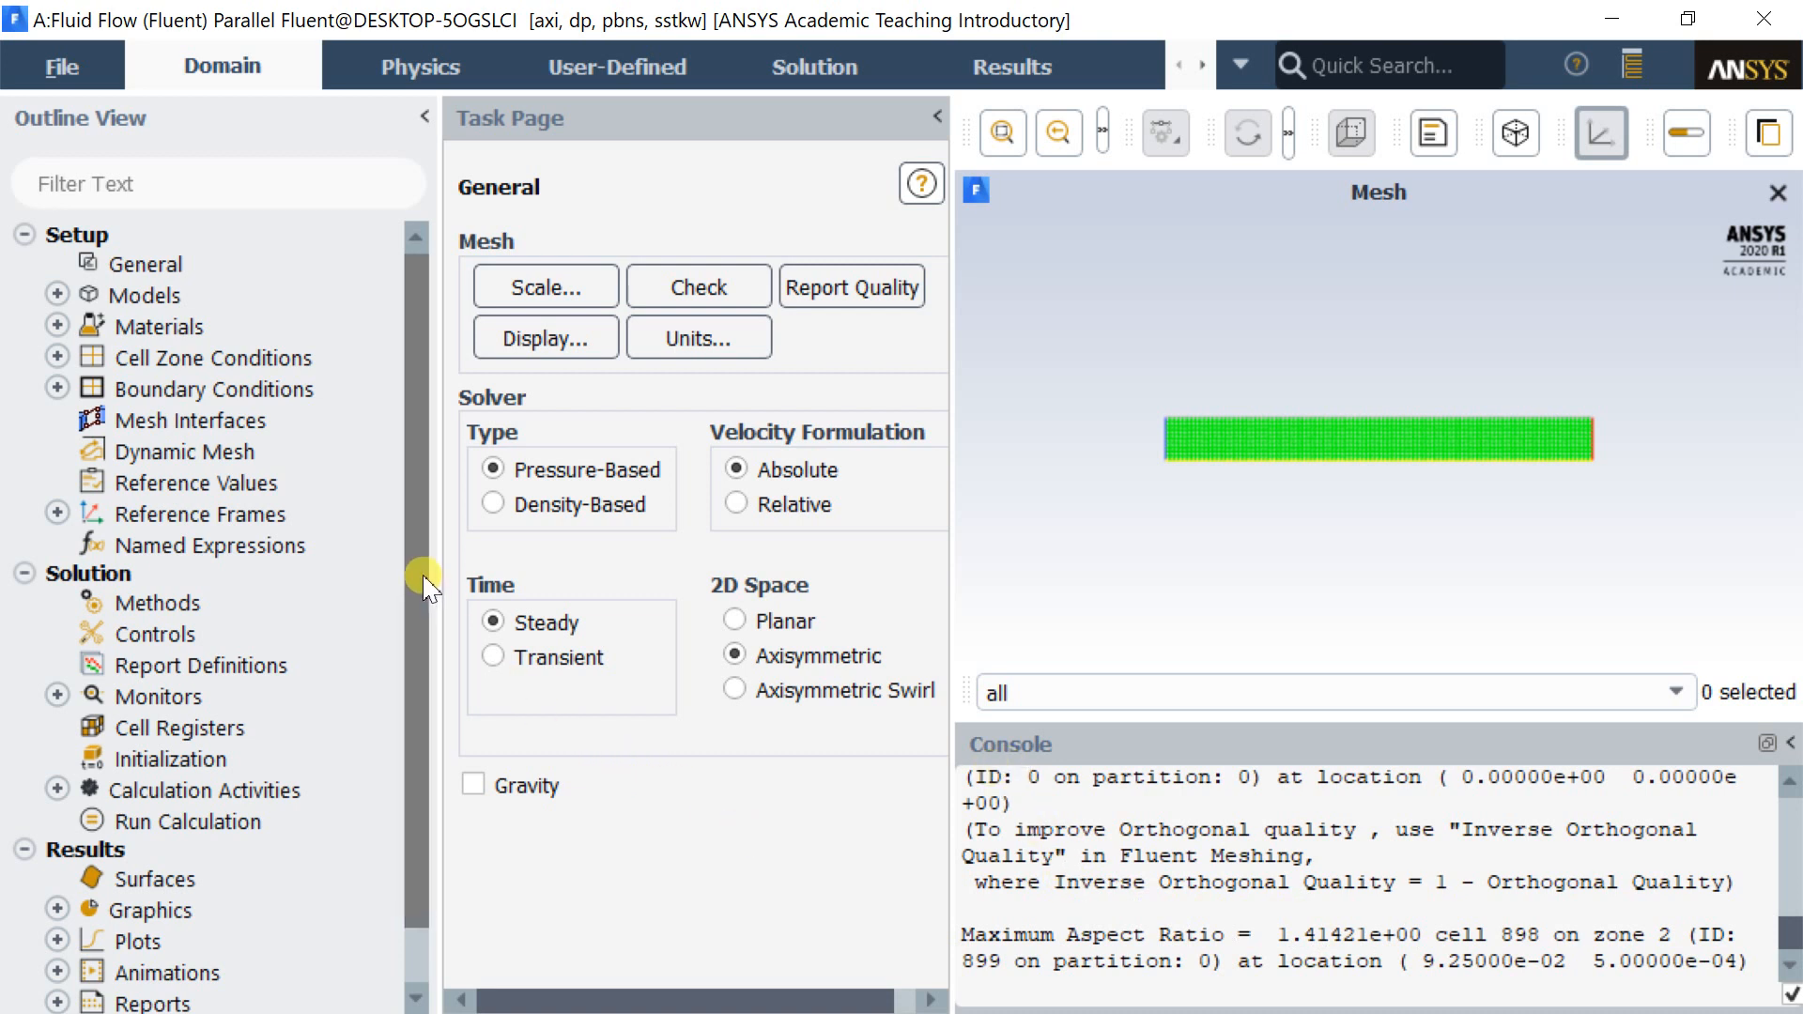
# Set the viscous model to Laminar and collapse the list of models in the outline.
pyautogui.doubleClick(222, 296)
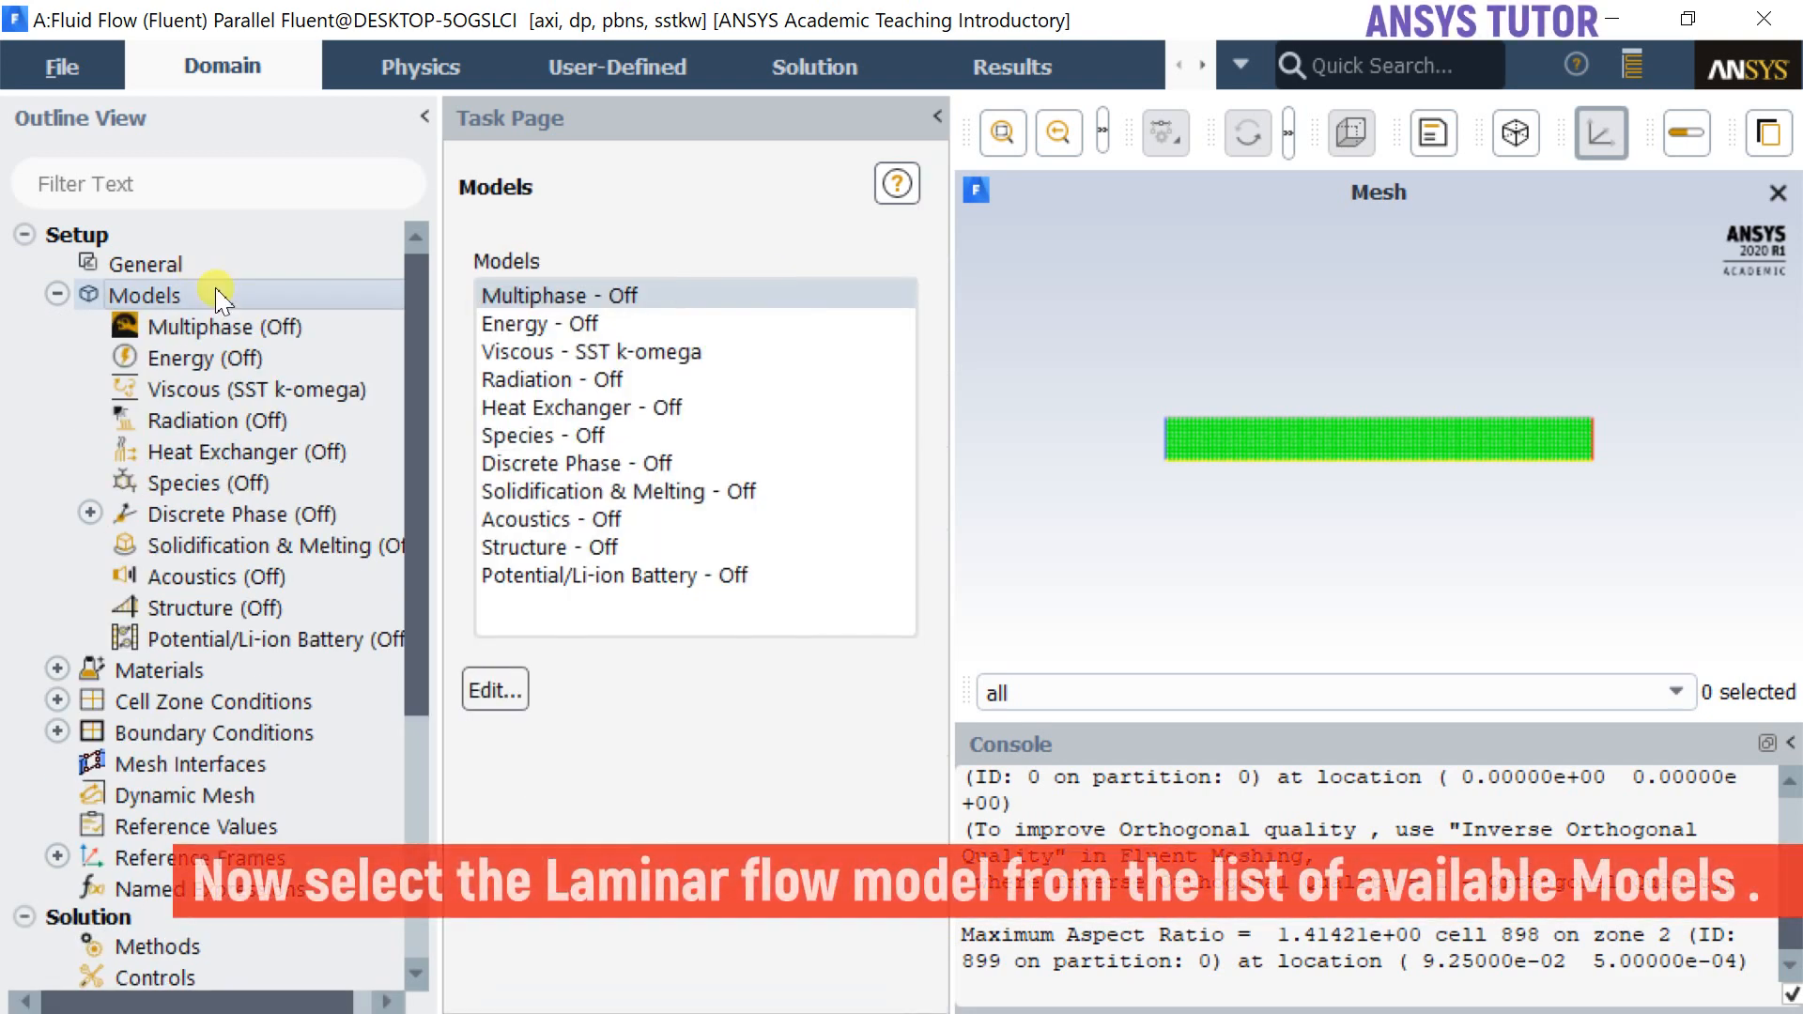
pyautogui.click(553, 349)
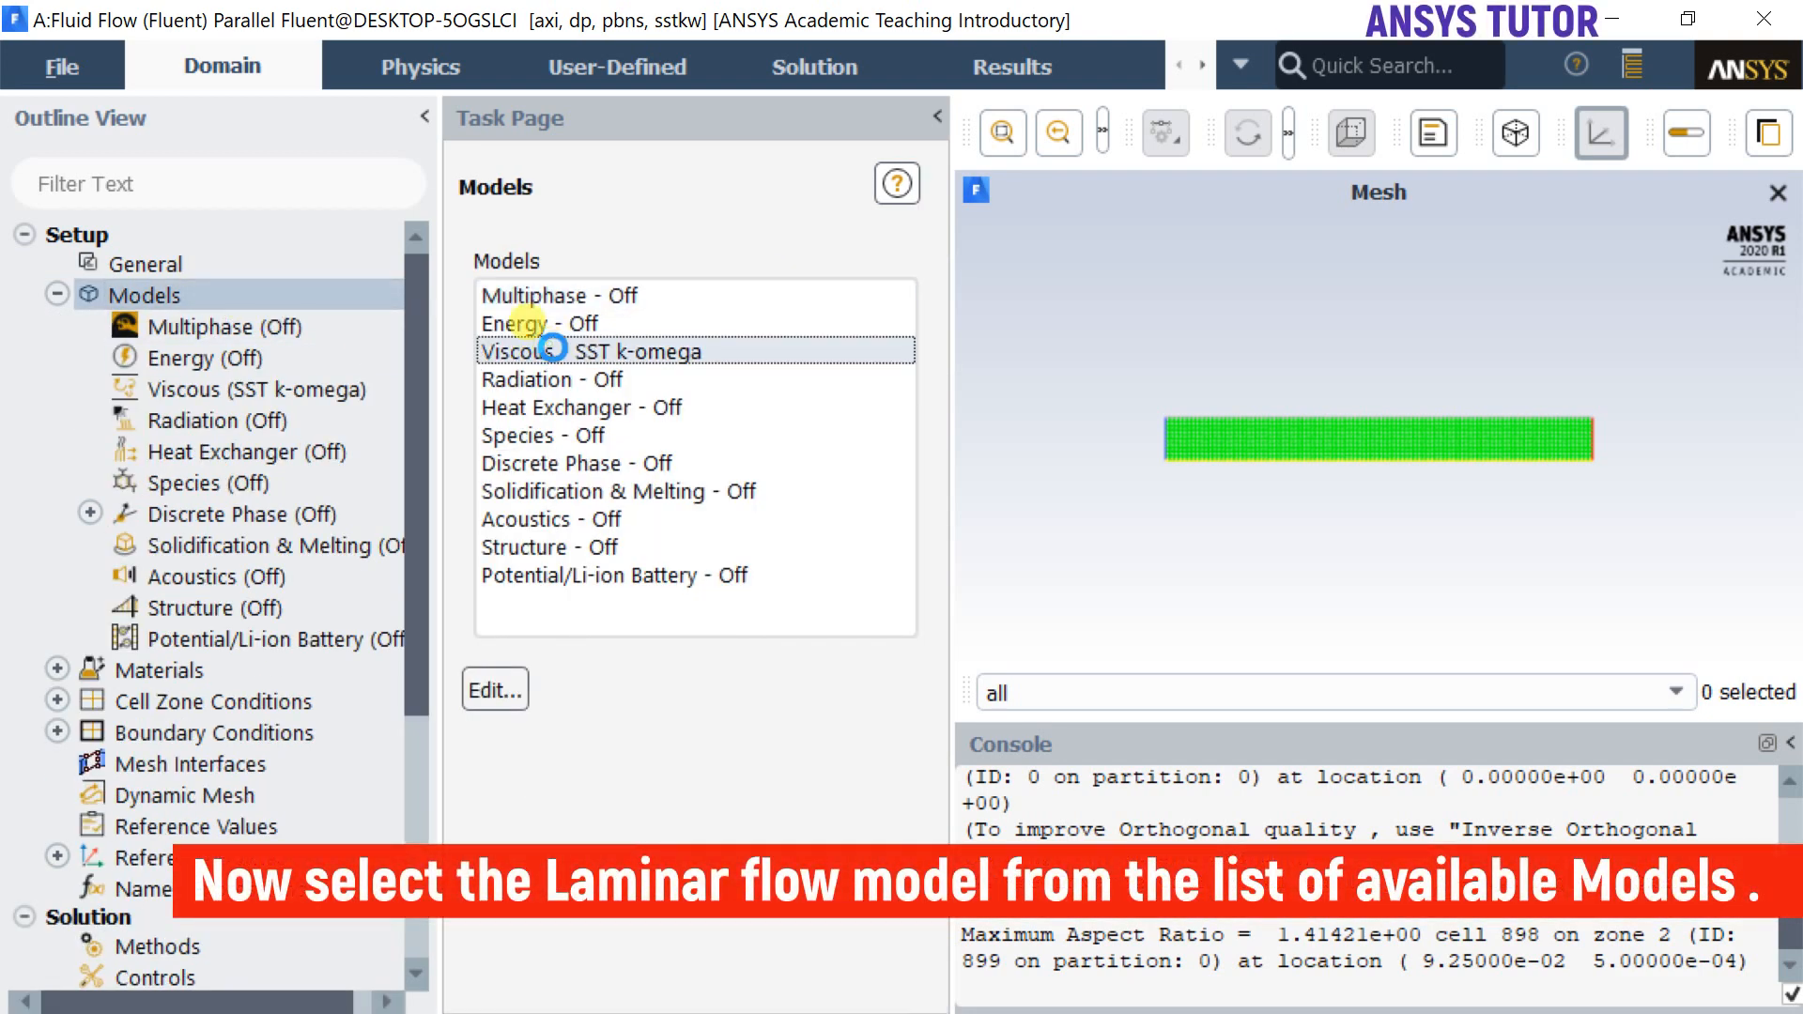
pyautogui.doubleClick(553, 349)
pyautogui.moveTo(584, 469); pyautogui.dragTo(618, 185)
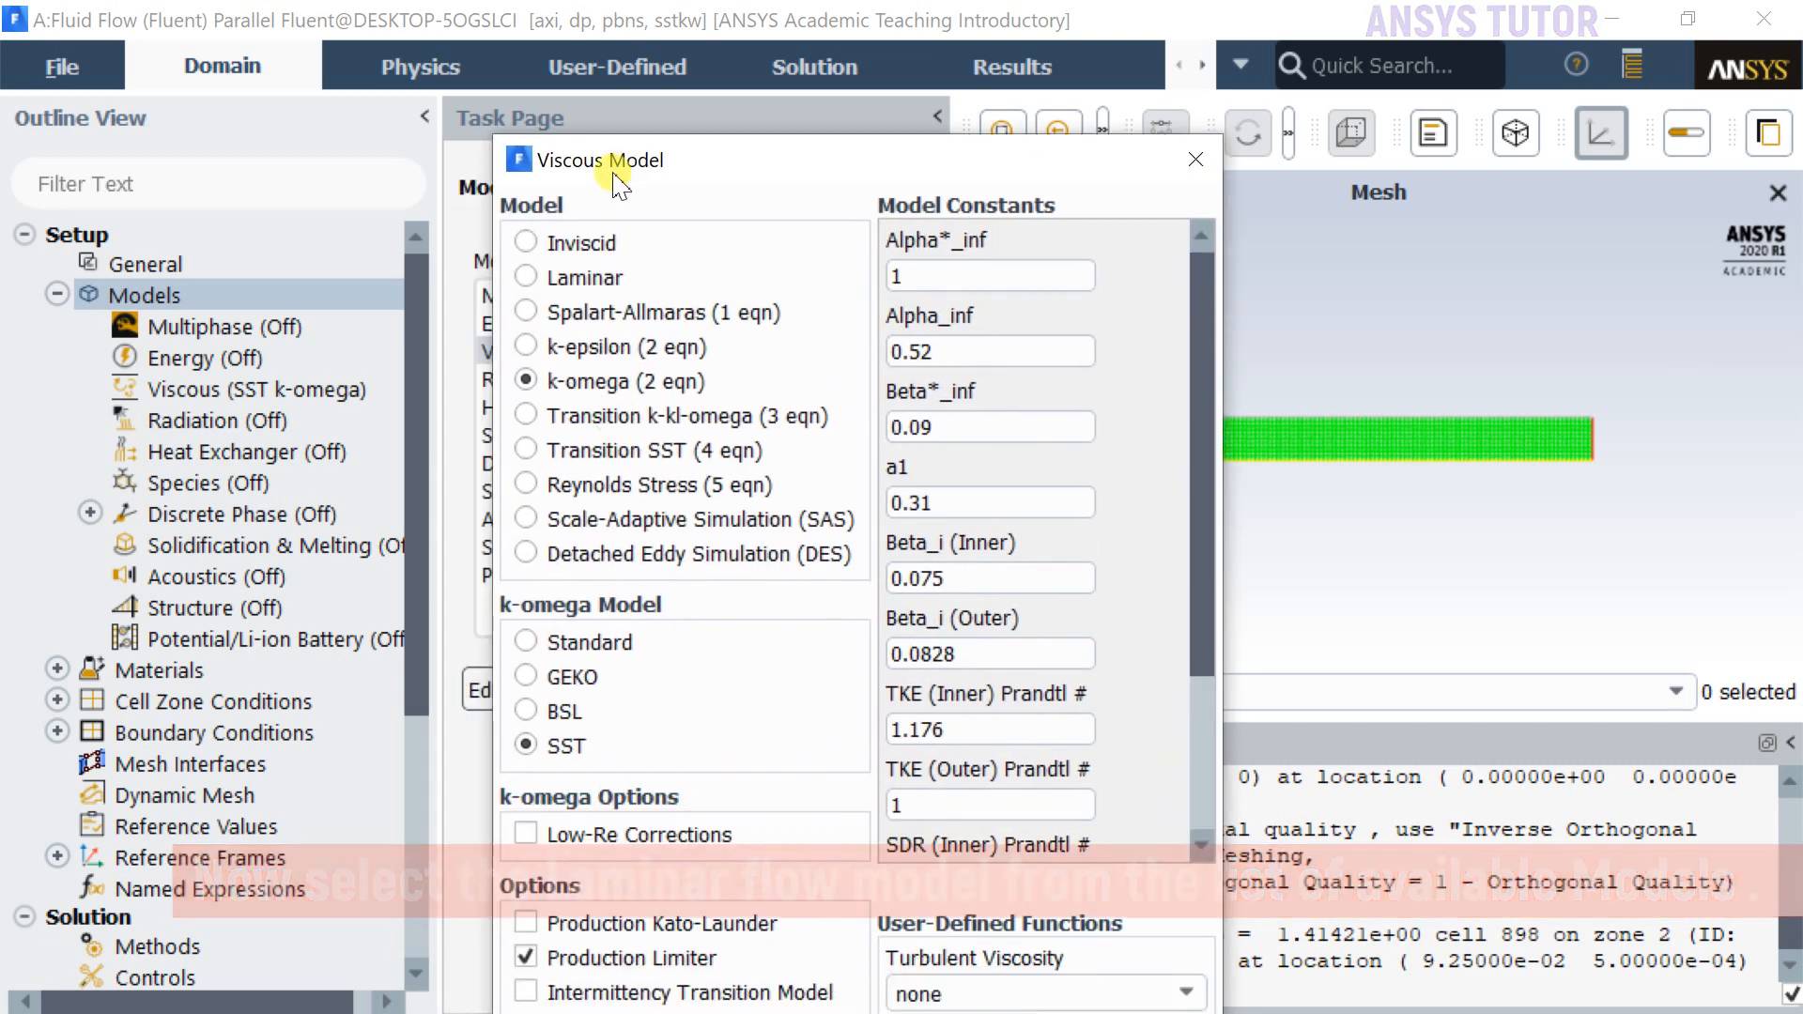
pyautogui.click(524, 280)
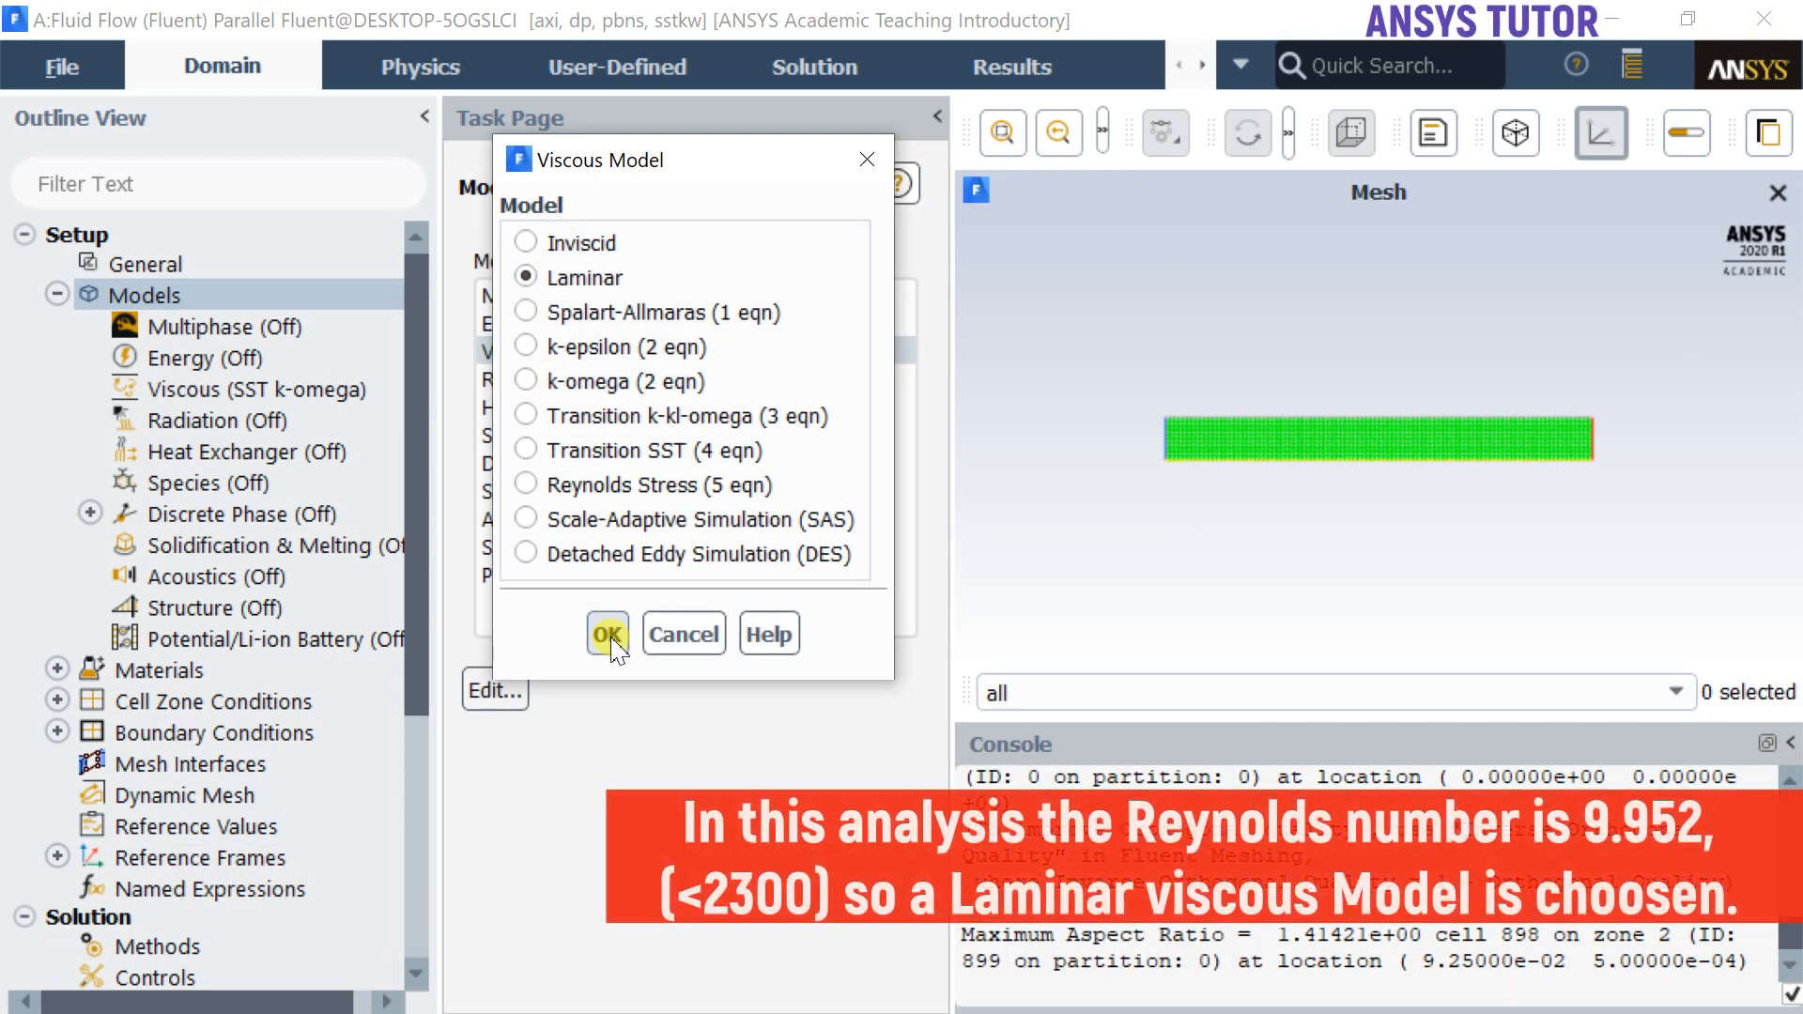
pyautogui.click(611, 640)
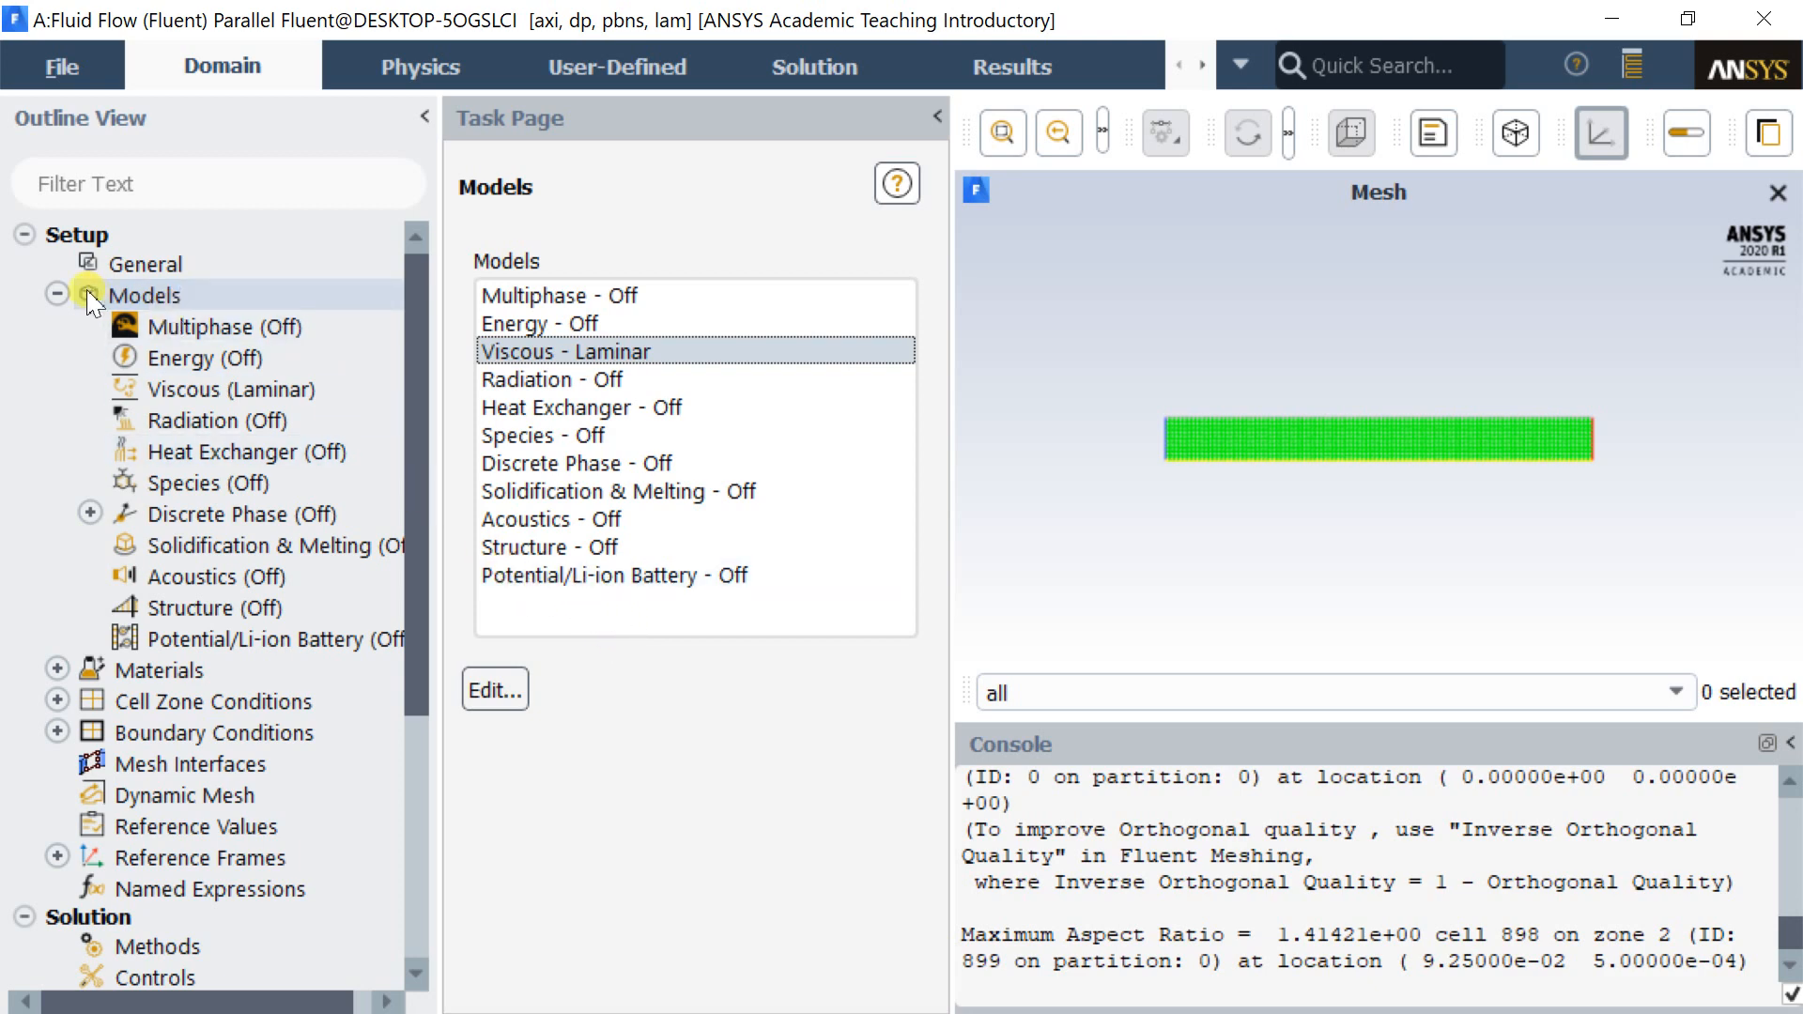
pyautogui.click(57, 292)
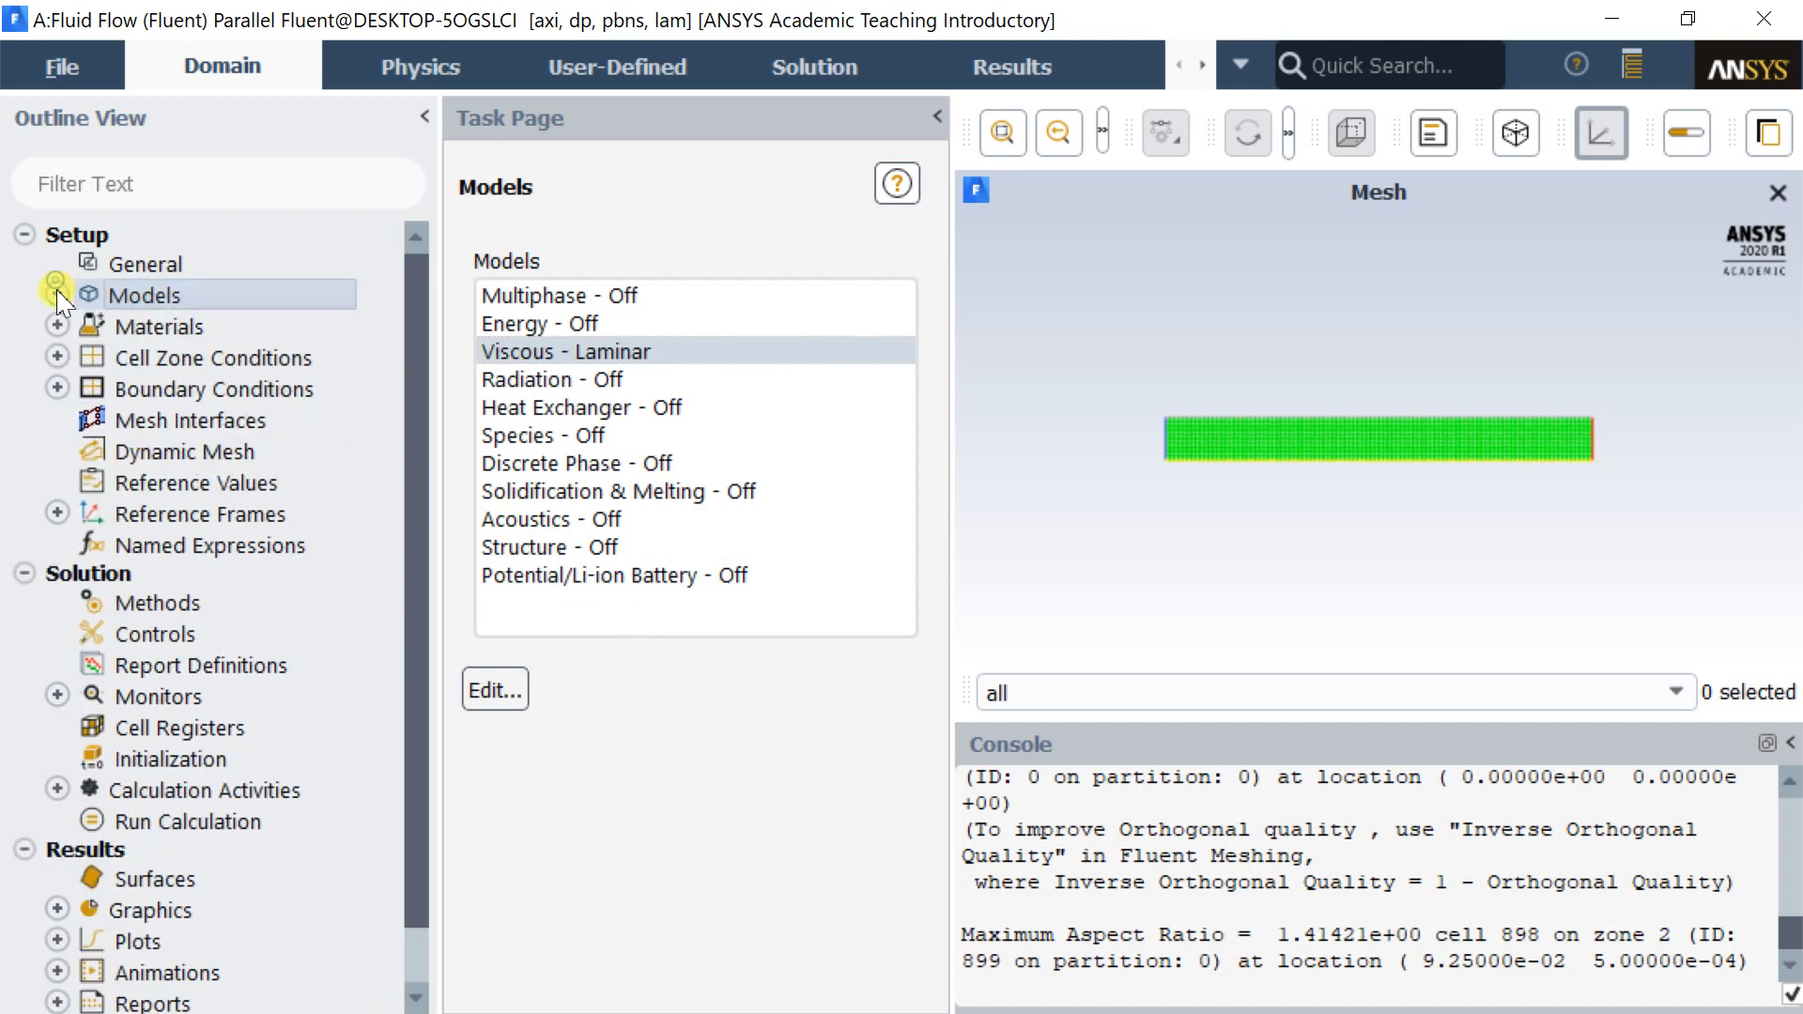
# Open the Fluent database of fluid materials from the material editor and find the water entries.
pyautogui.doubleClick(160, 328)
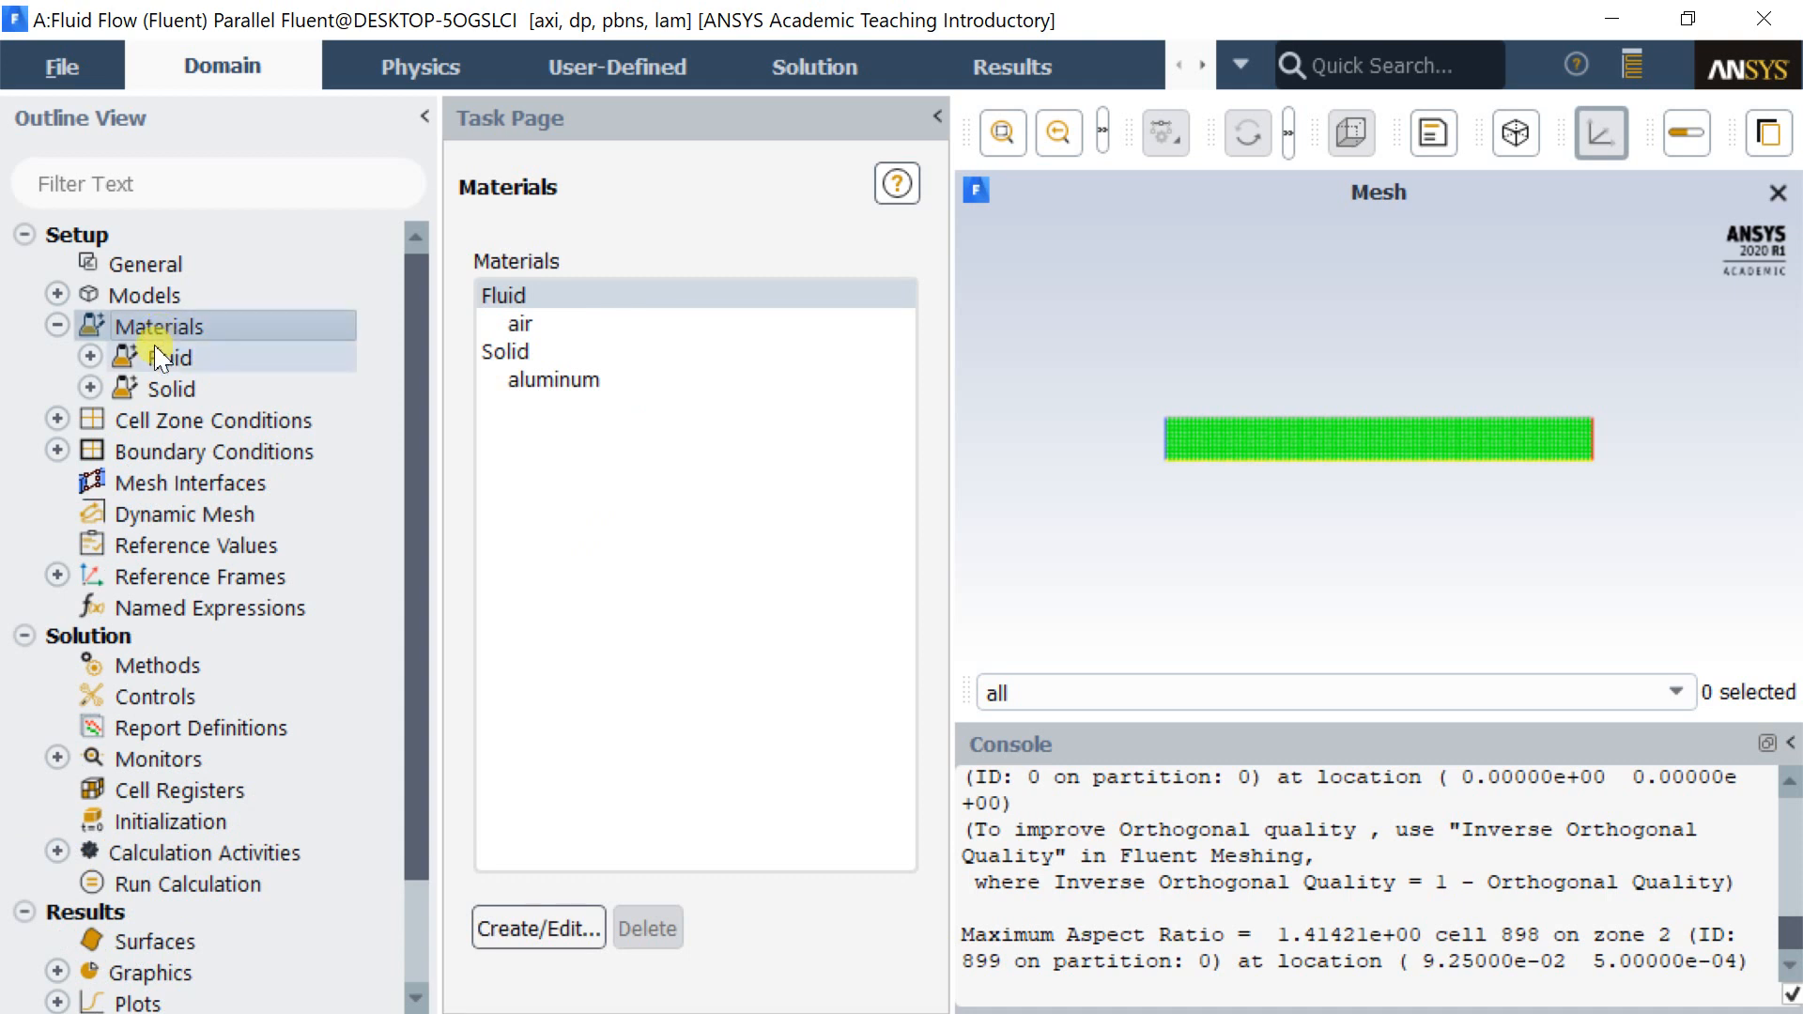
pyautogui.doubleClick(542, 298)
pyautogui.moveTo(574, 460); pyautogui.dragTo(485, 164)
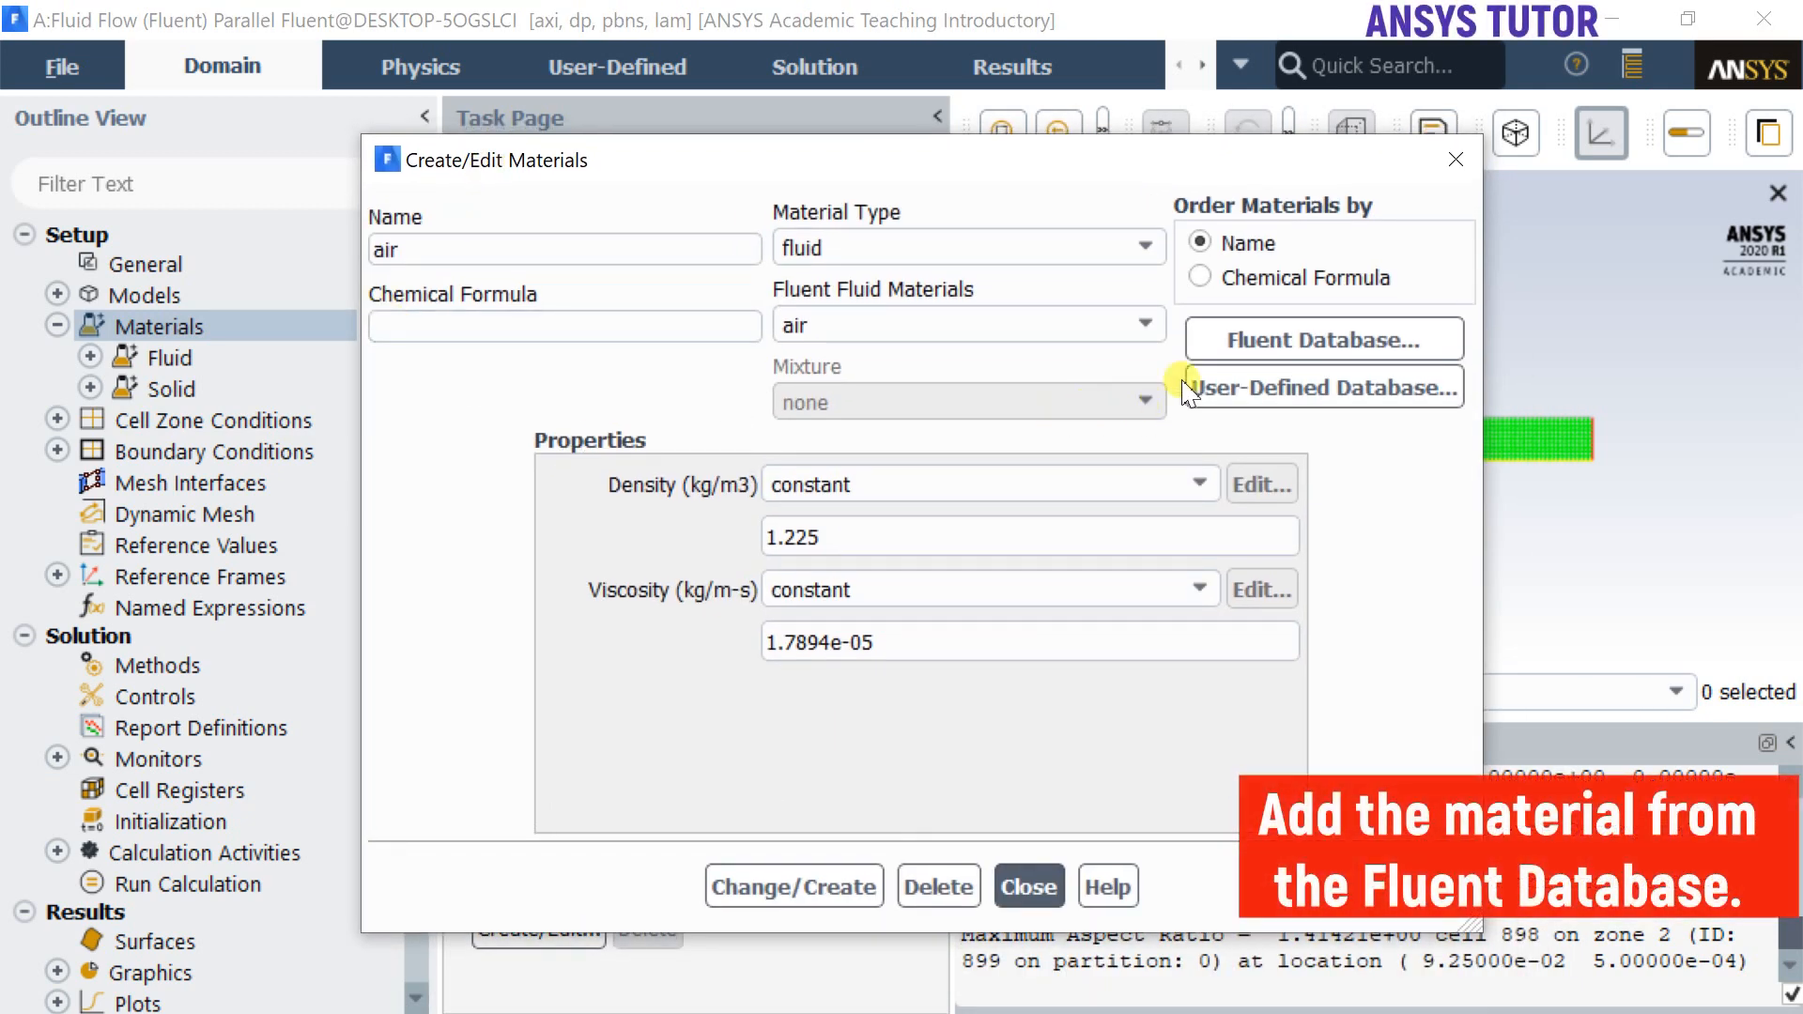
pyautogui.click(1297, 341)
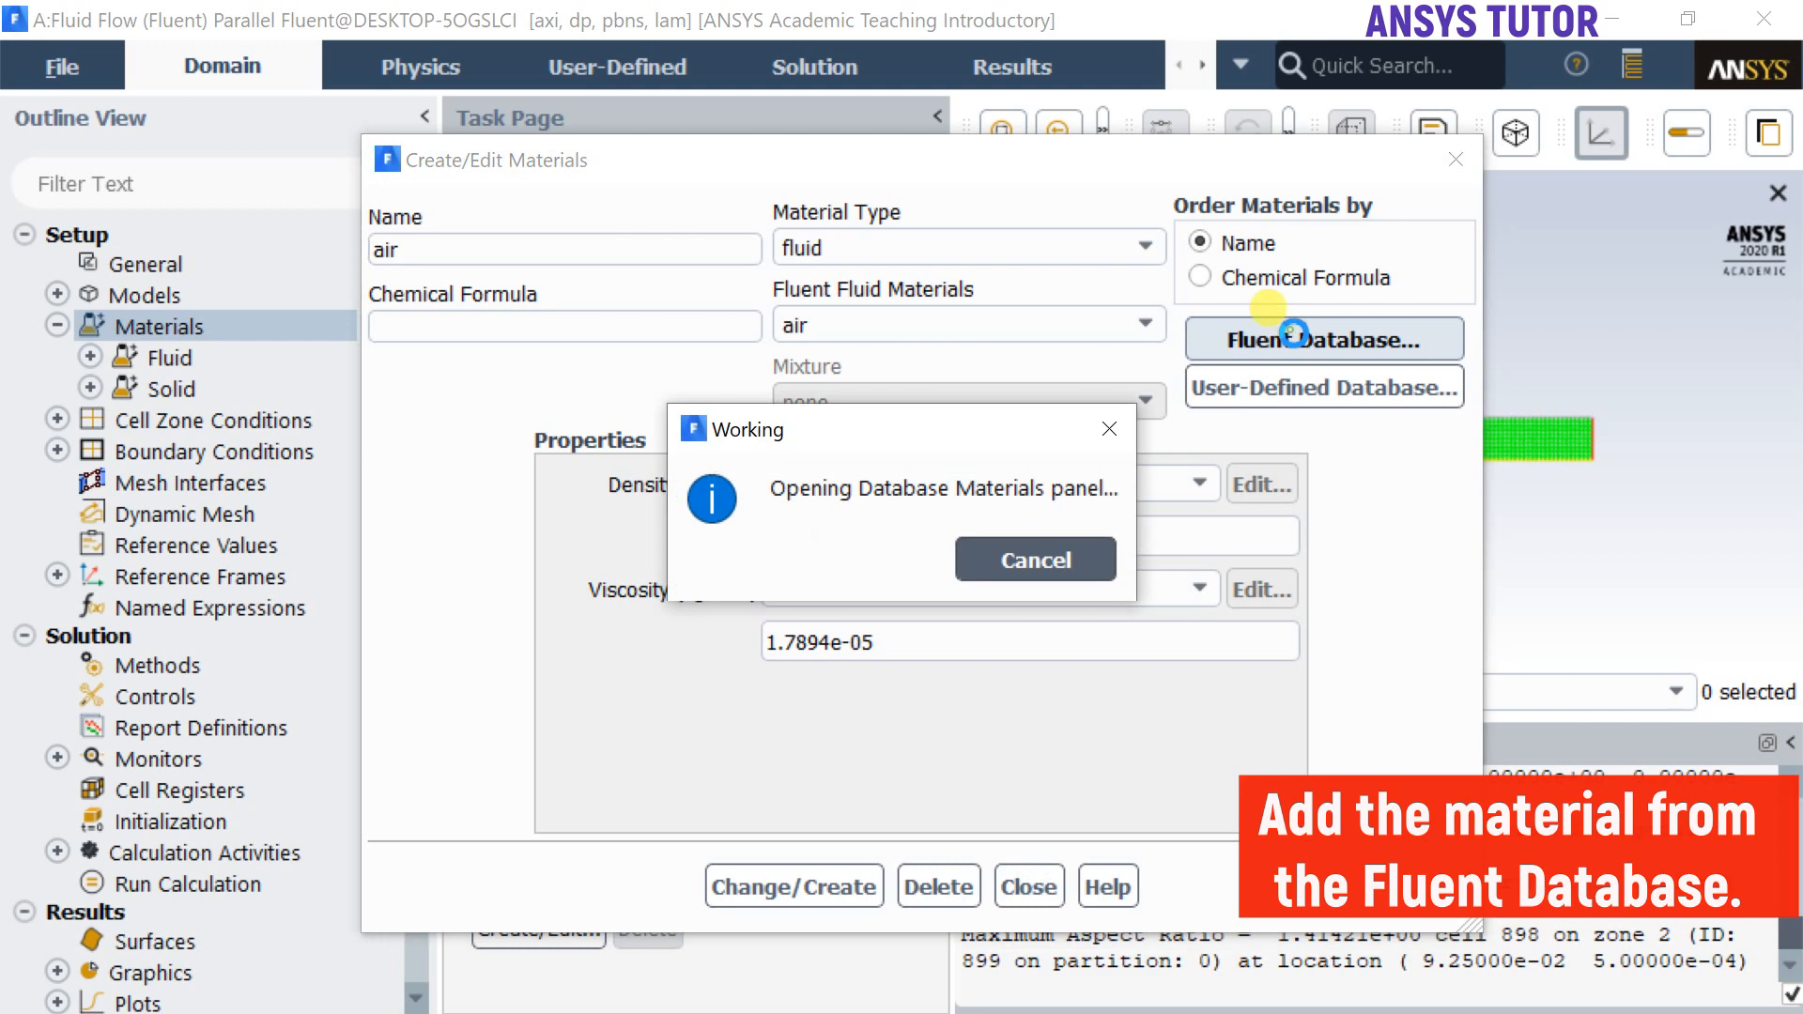
pyautogui.moveTo(968, 467); pyautogui.dragTo(915, 174)
pyautogui.moveTo(899, 319); pyautogui.dragTo(902, 352)
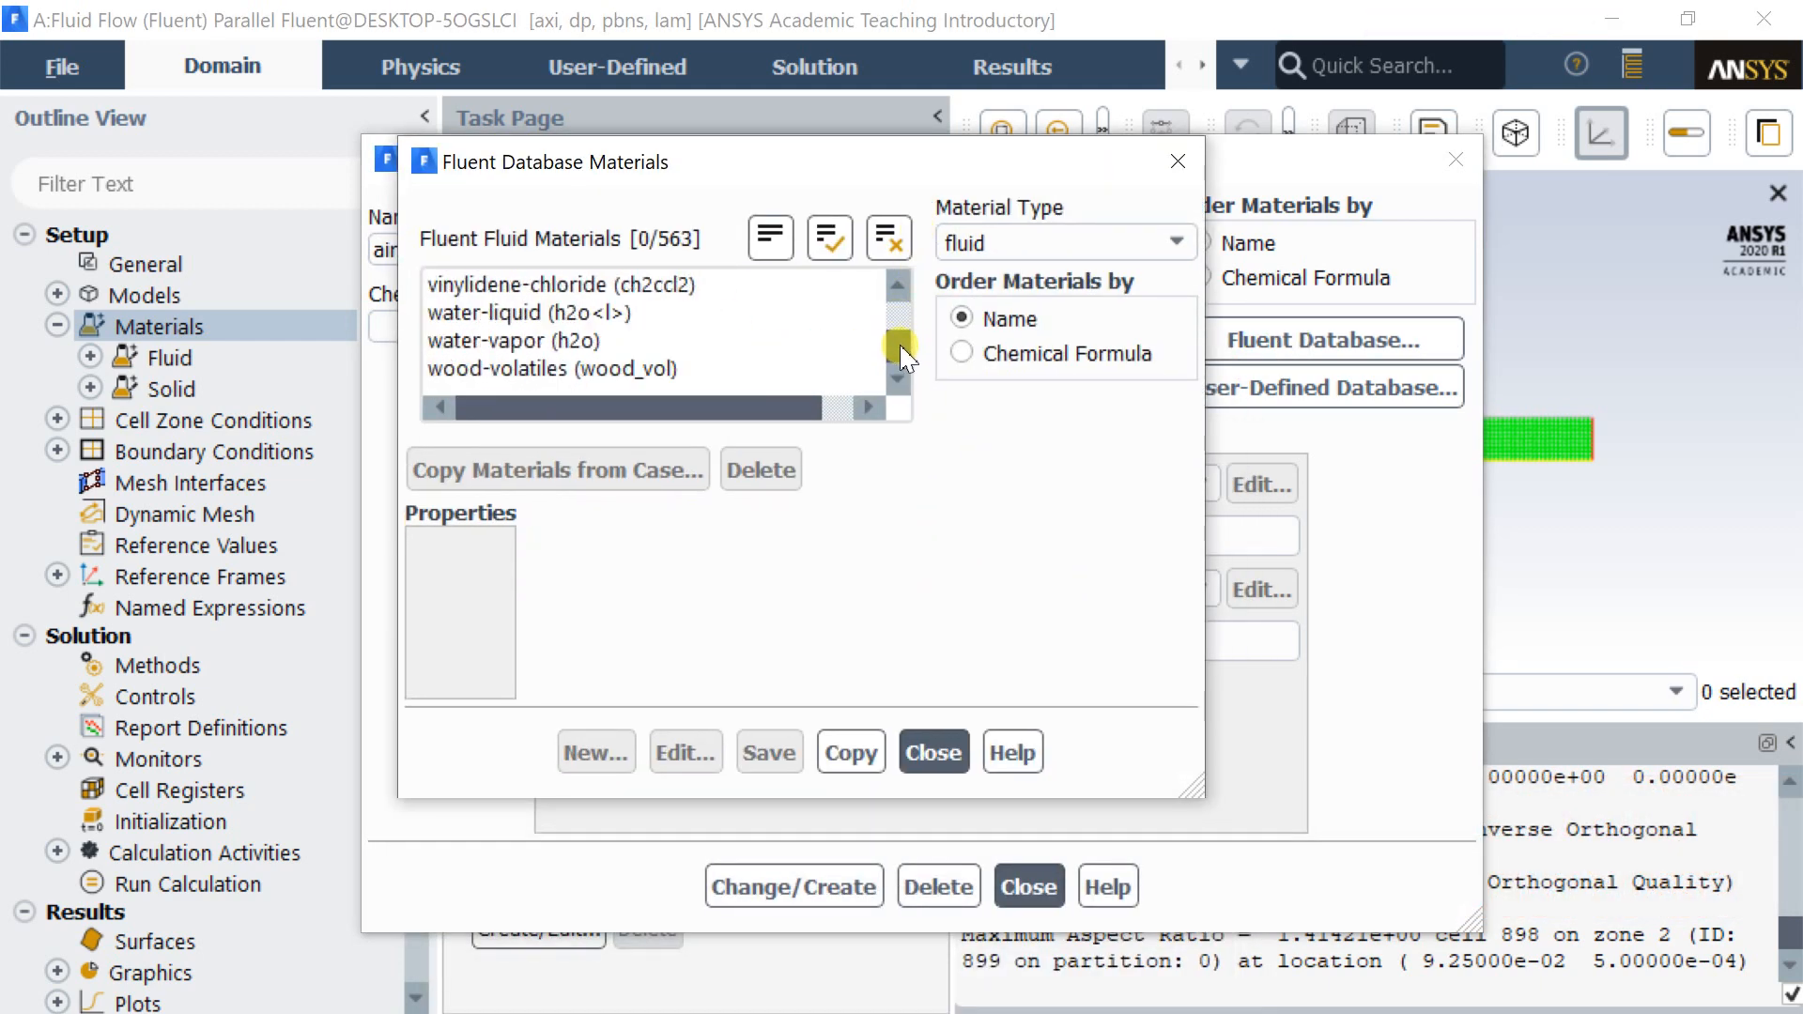
# Review the database properties of water-liquid (h2o<l>), copy it into the case and apply it as a fluid material.
pyautogui.click(662, 315)
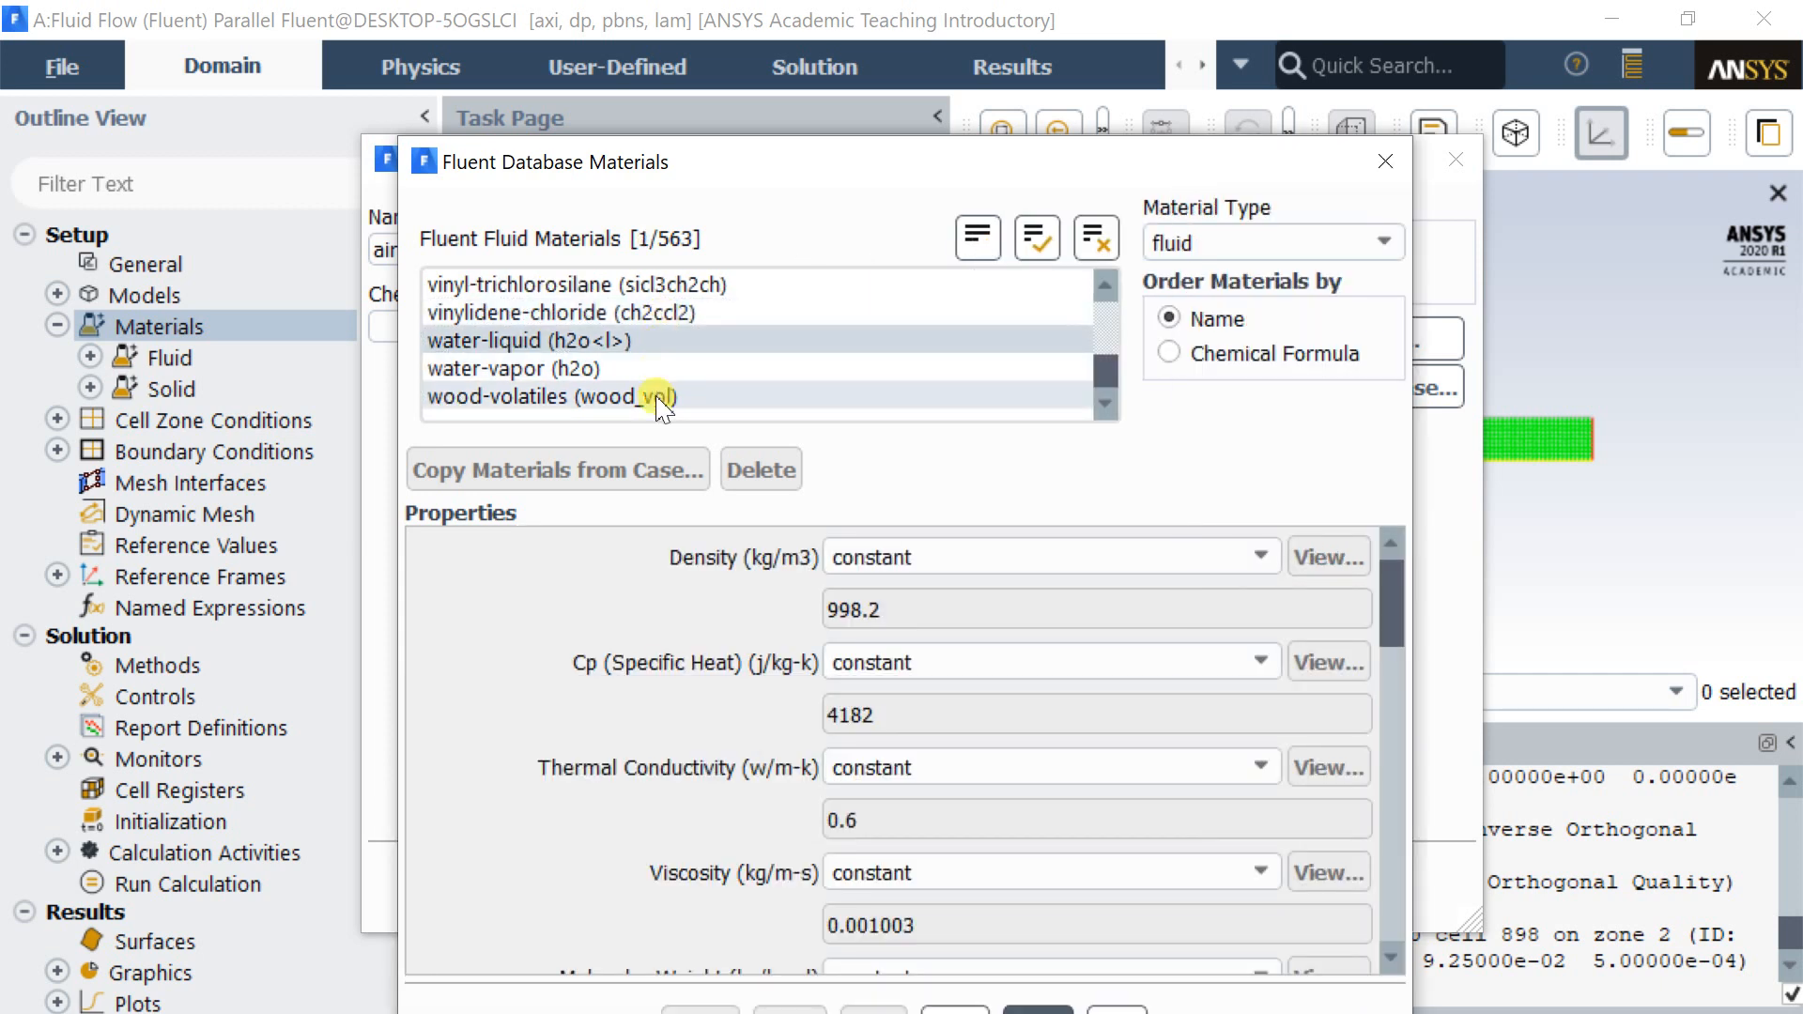
pyautogui.moveTo(723, 184); pyautogui.dragTo(633, 84)
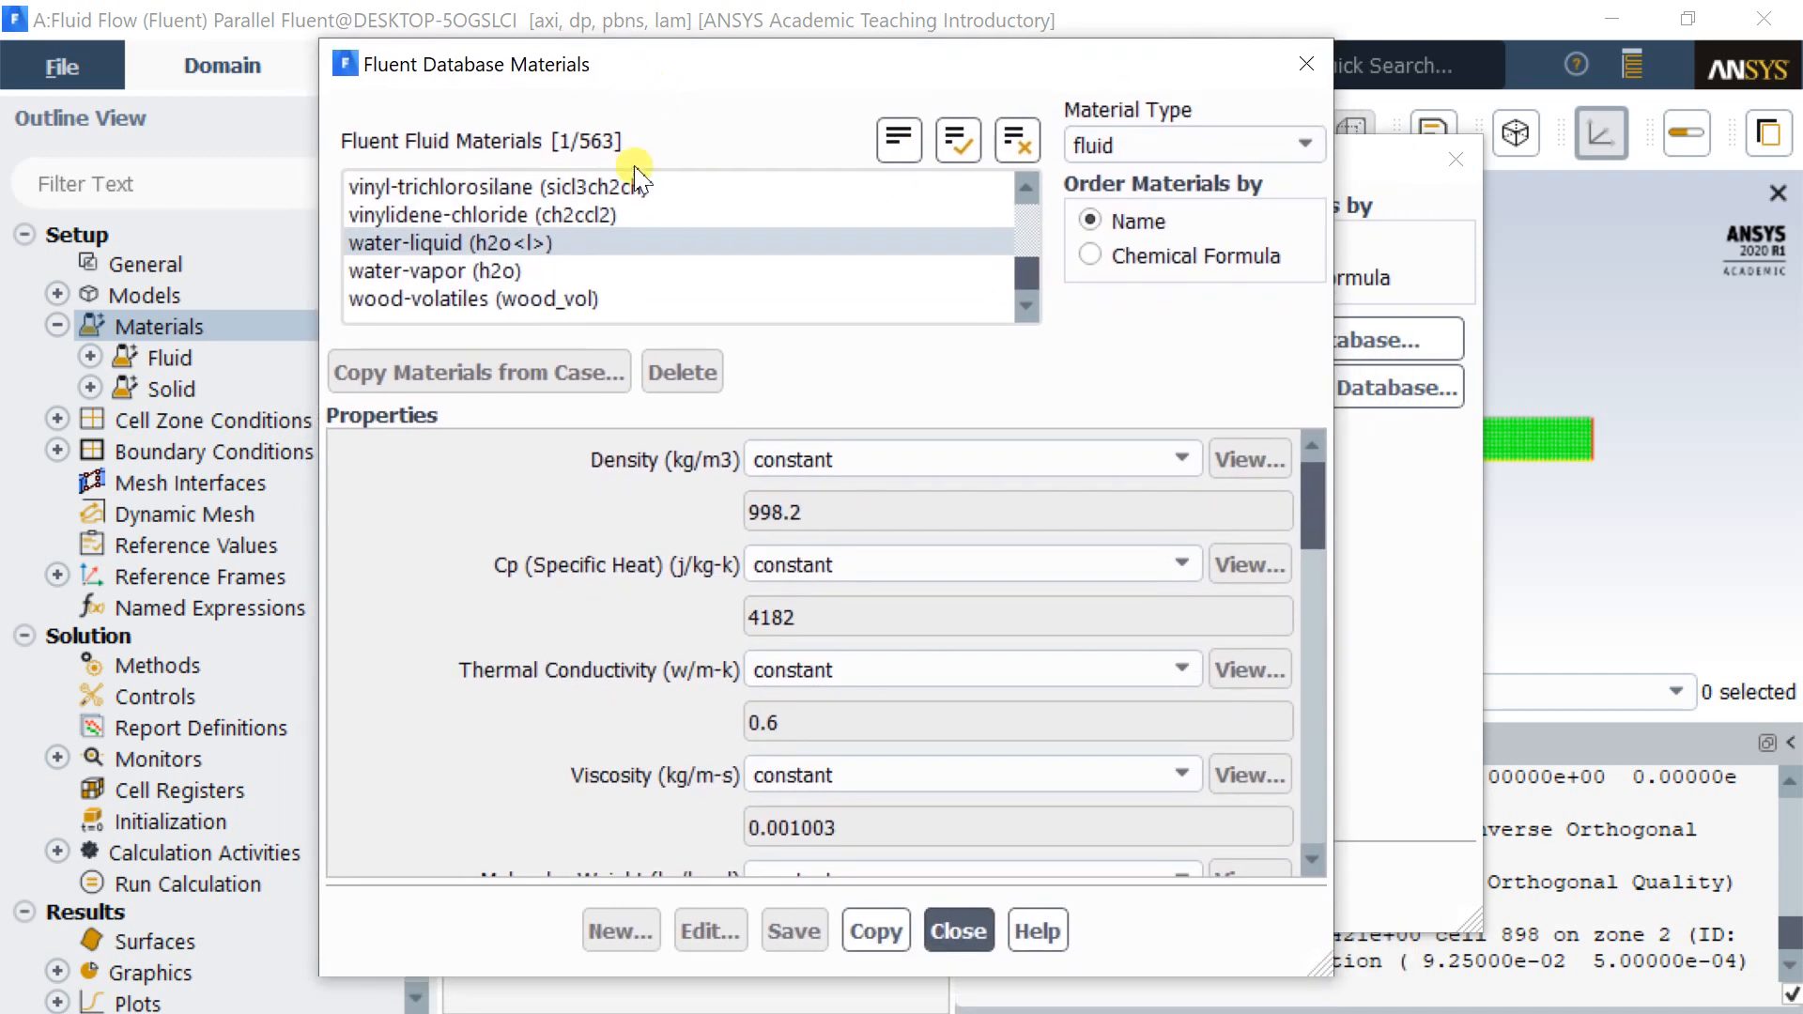
pyautogui.scroll(-1, 825, 610)
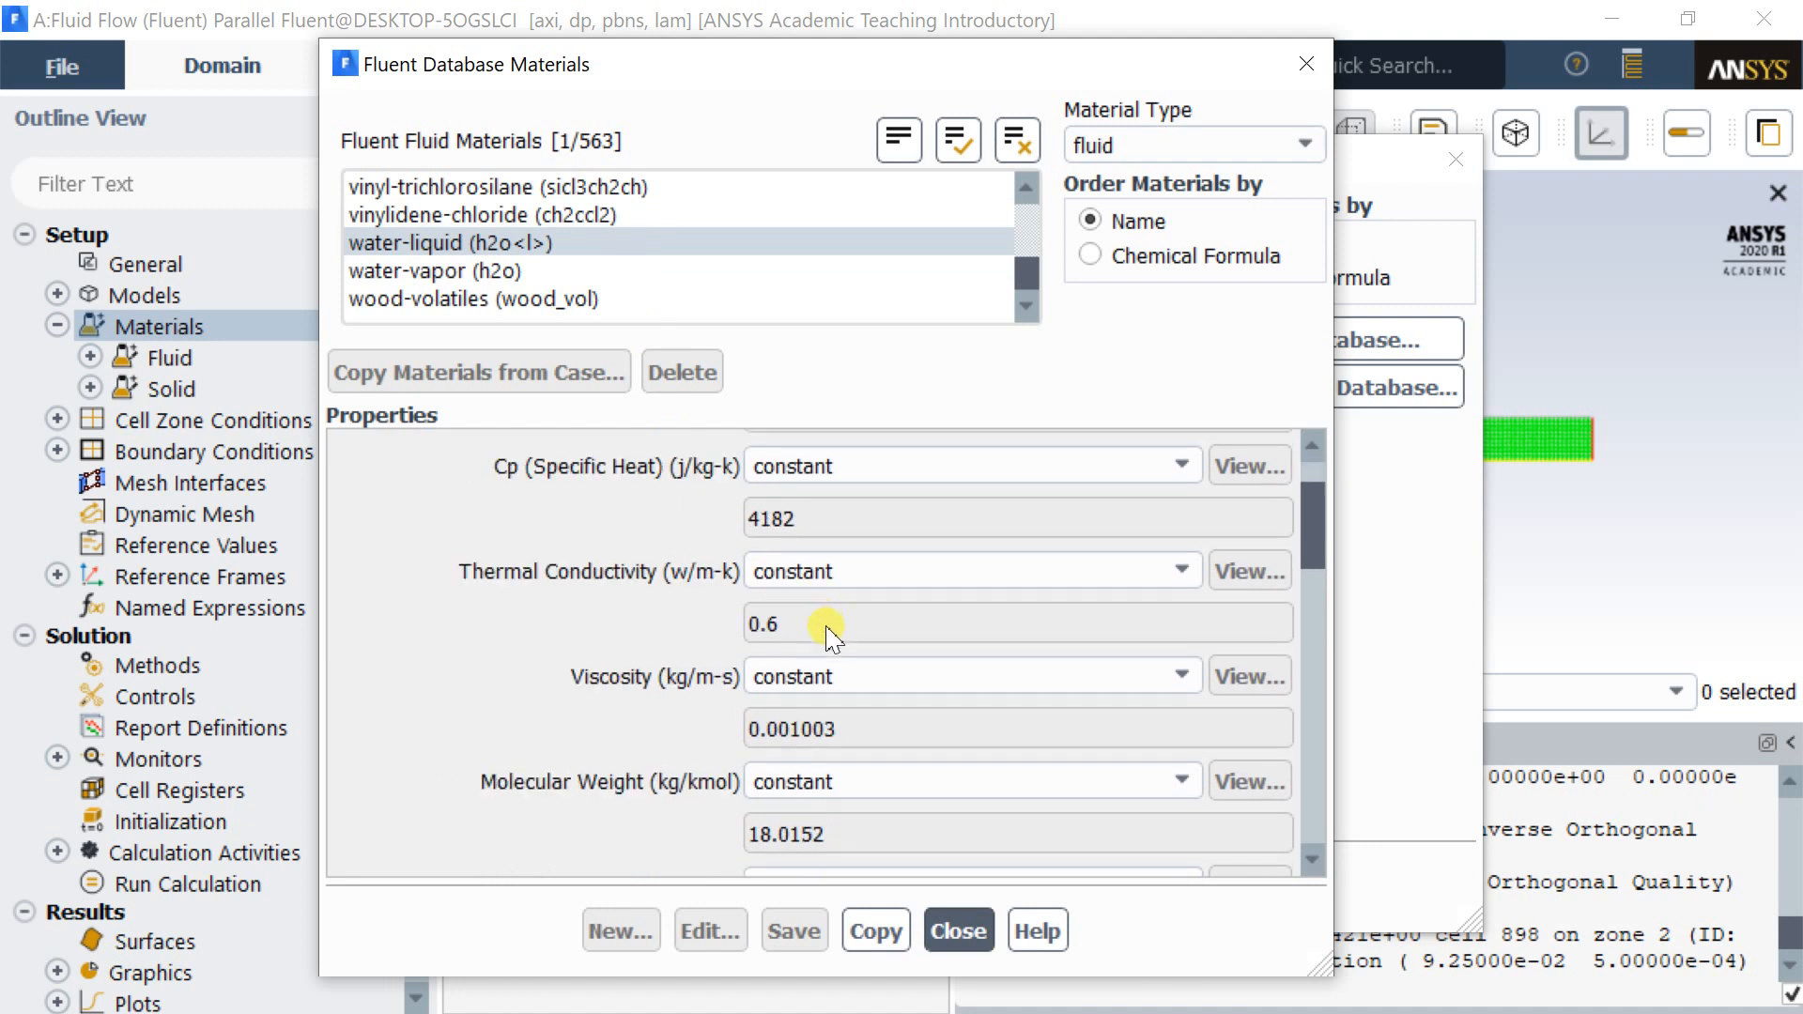
pyautogui.scroll(-4, 825, 634)
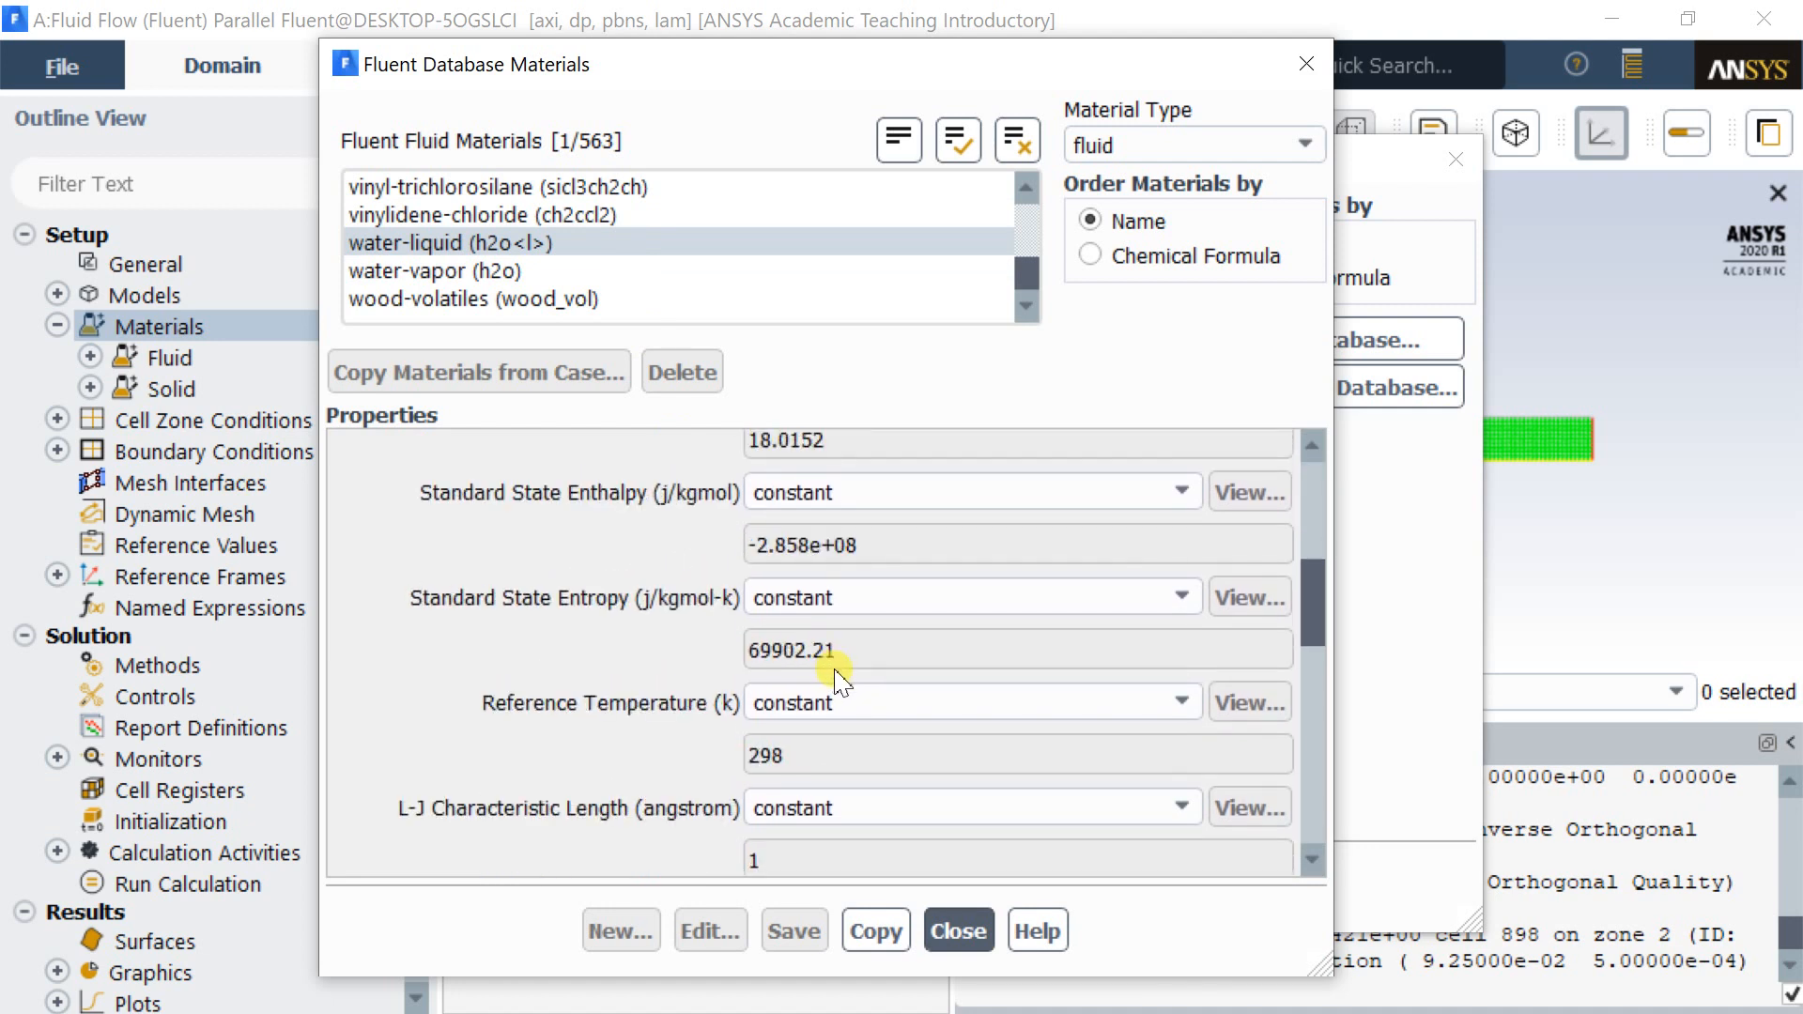
pyautogui.scroll(-5, 833, 673)
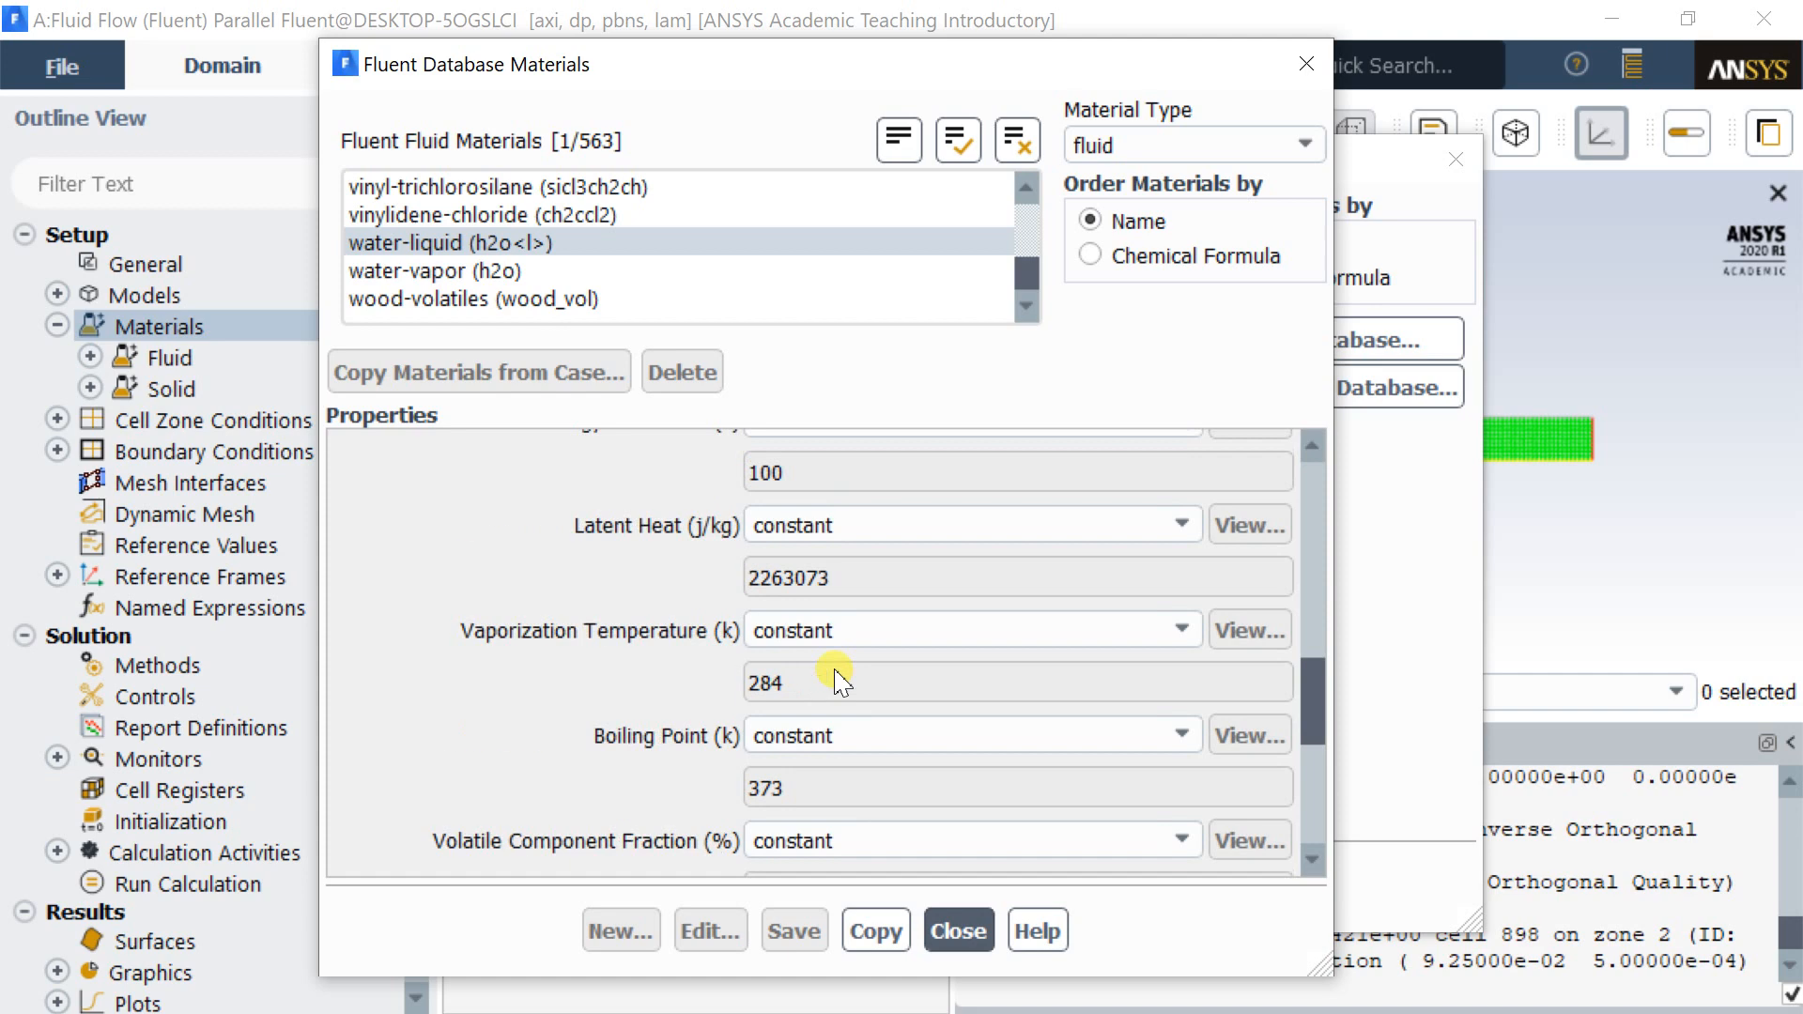
pyautogui.scroll(-5, 838, 679)
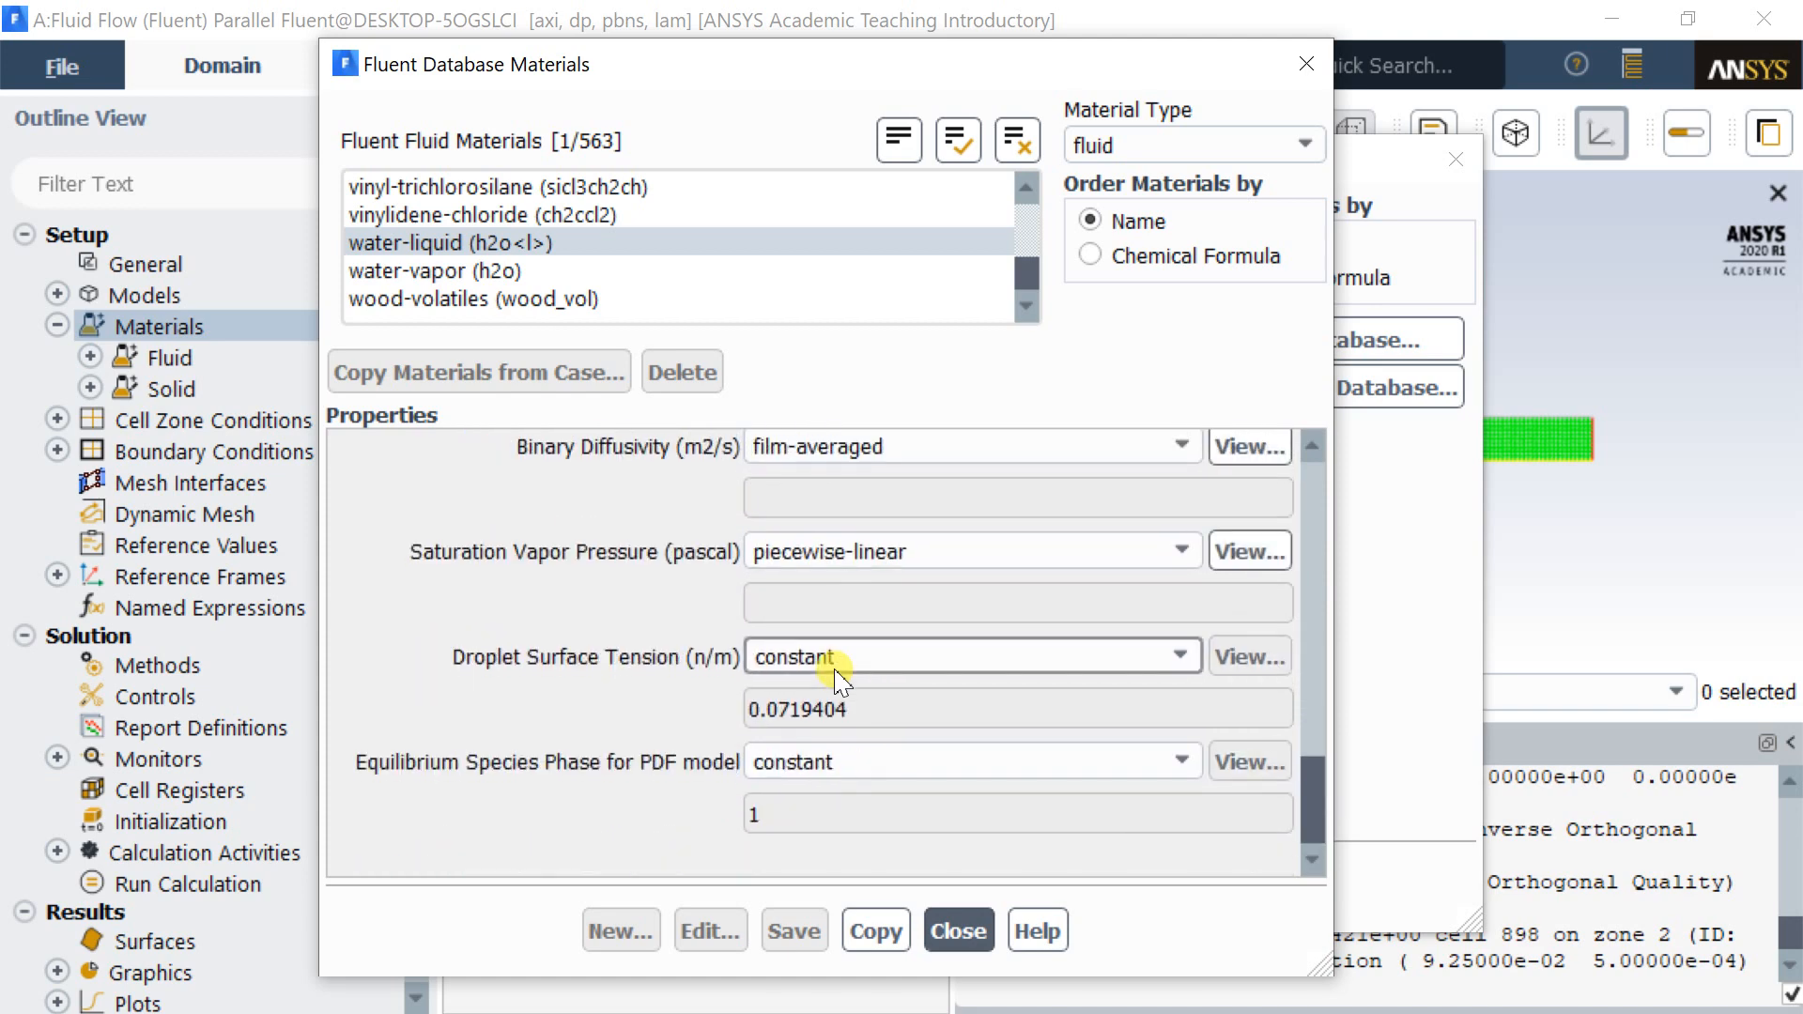
pyautogui.scroll(14, 838, 679)
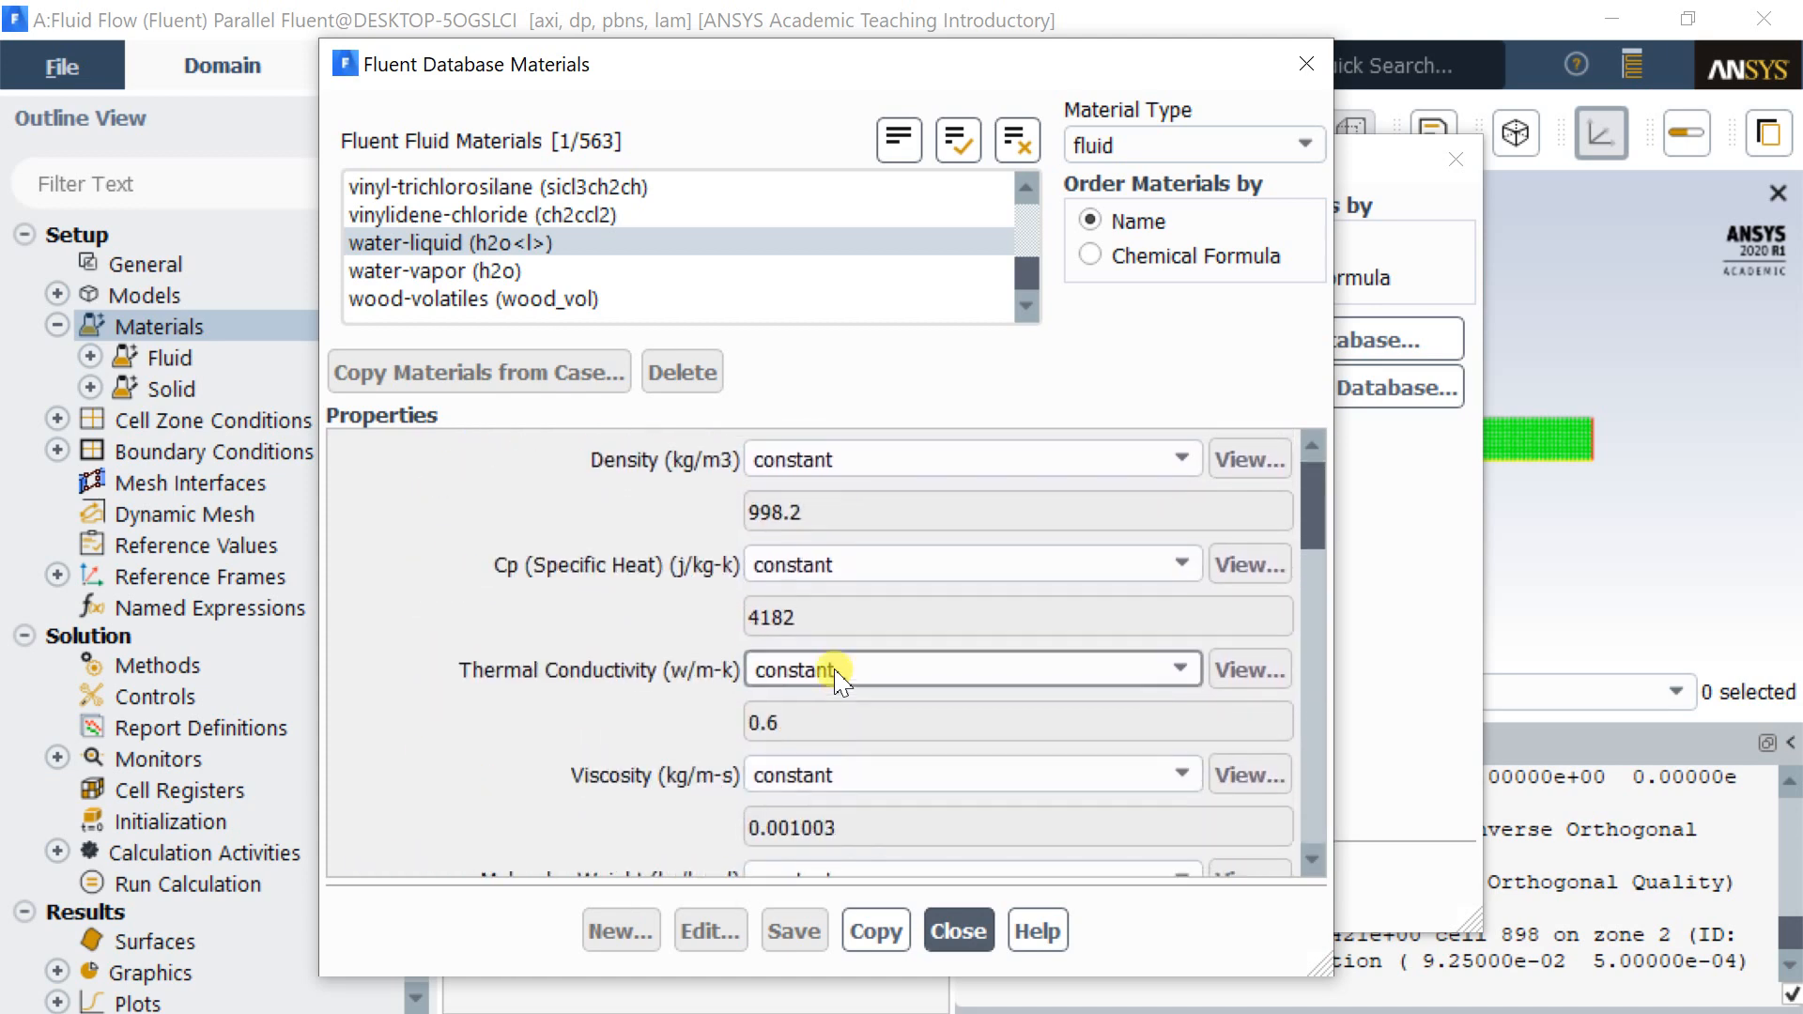
pyautogui.click(883, 930)
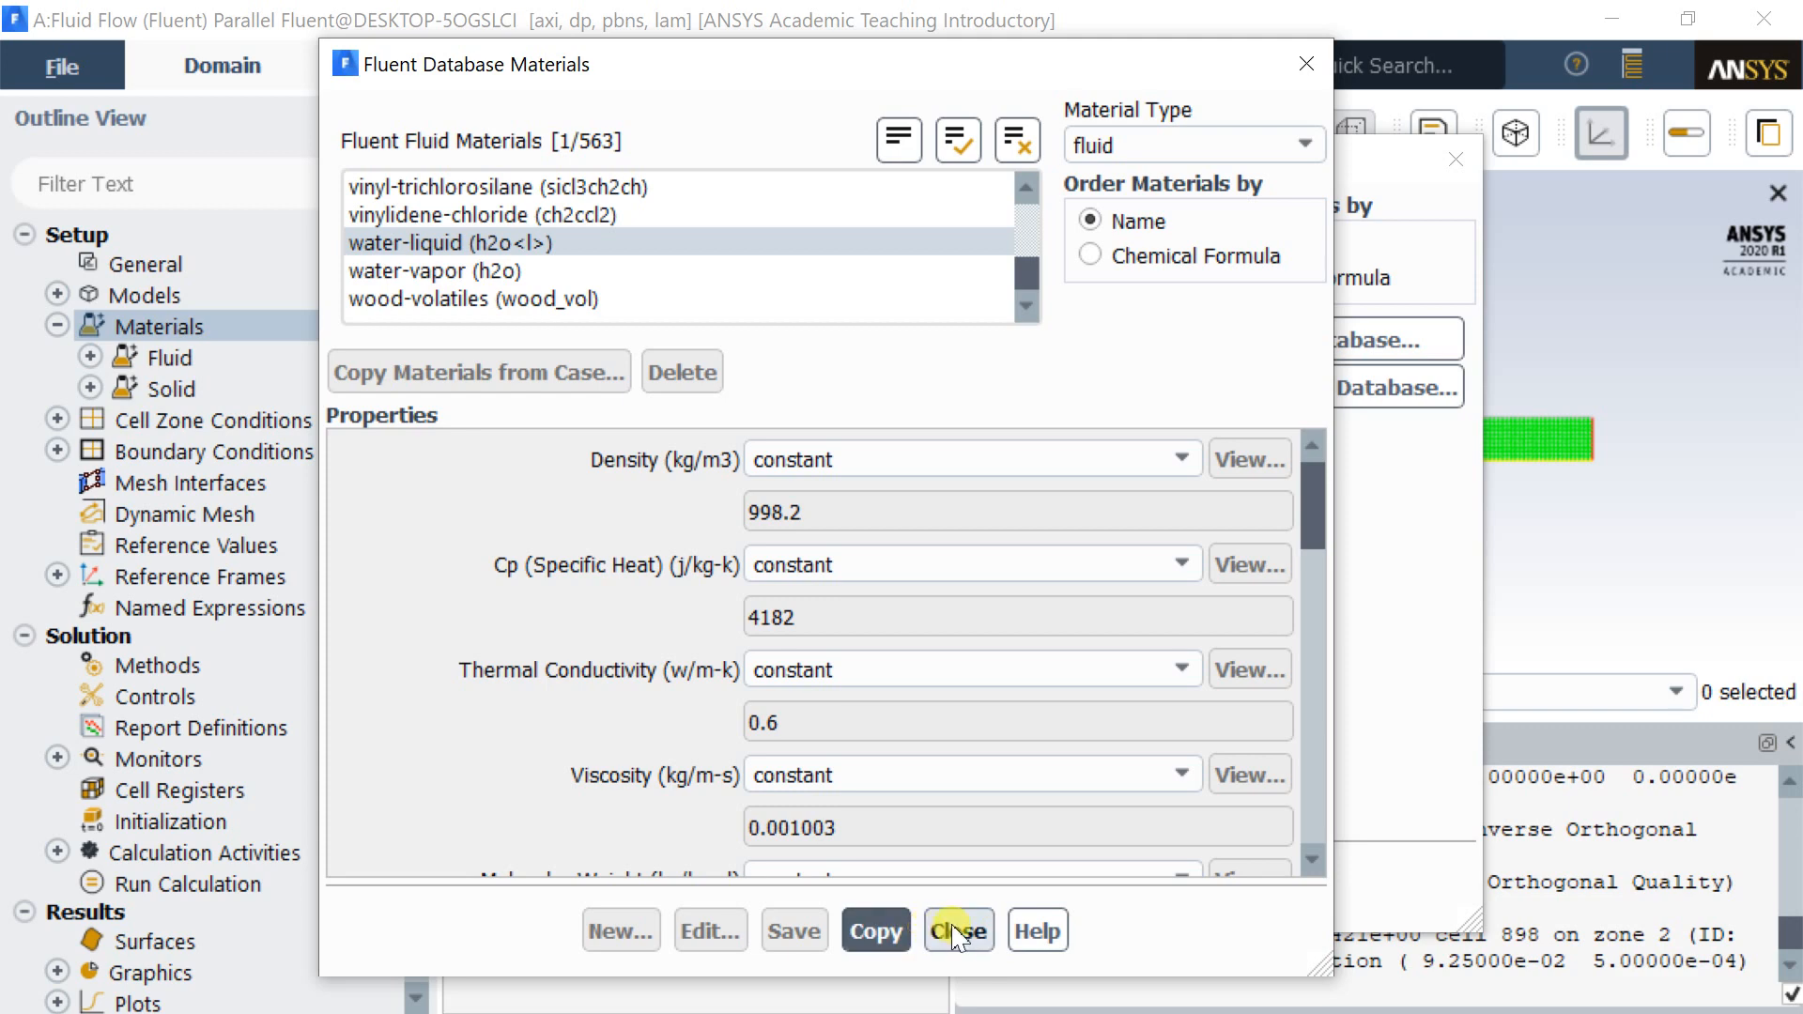
pyautogui.click(955, 933)
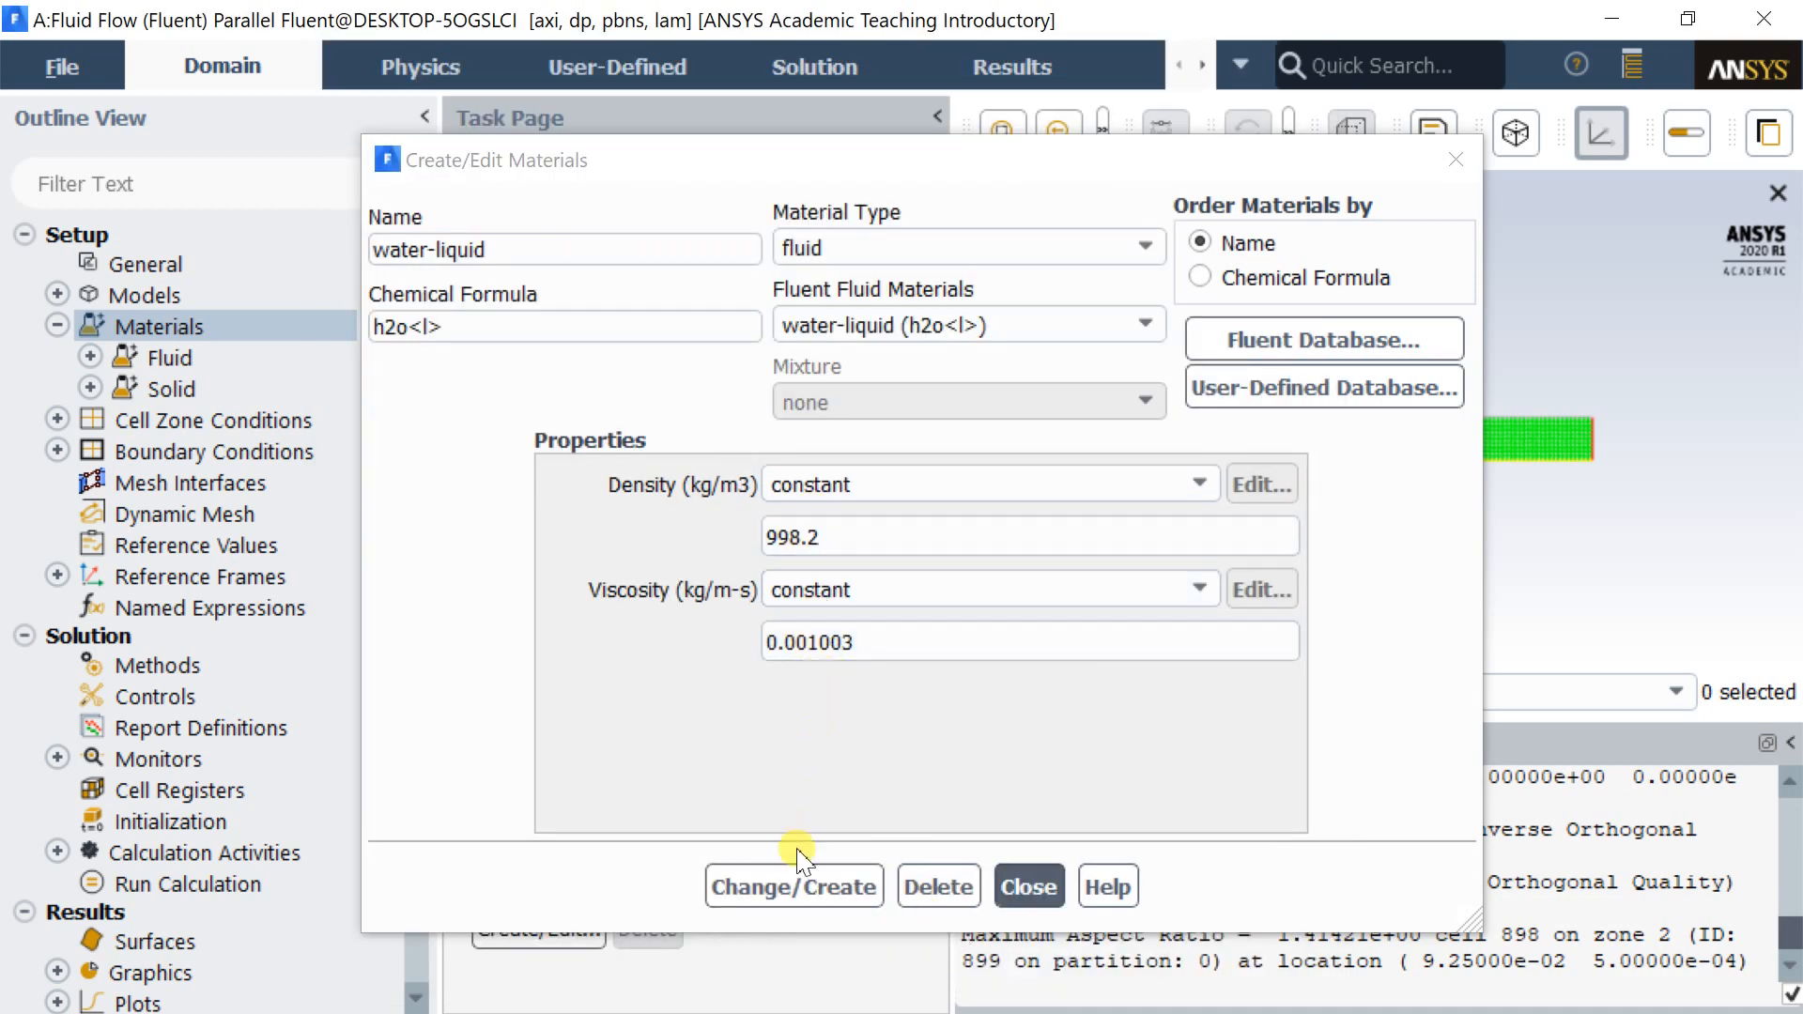
pyautogui.click(794, 887)
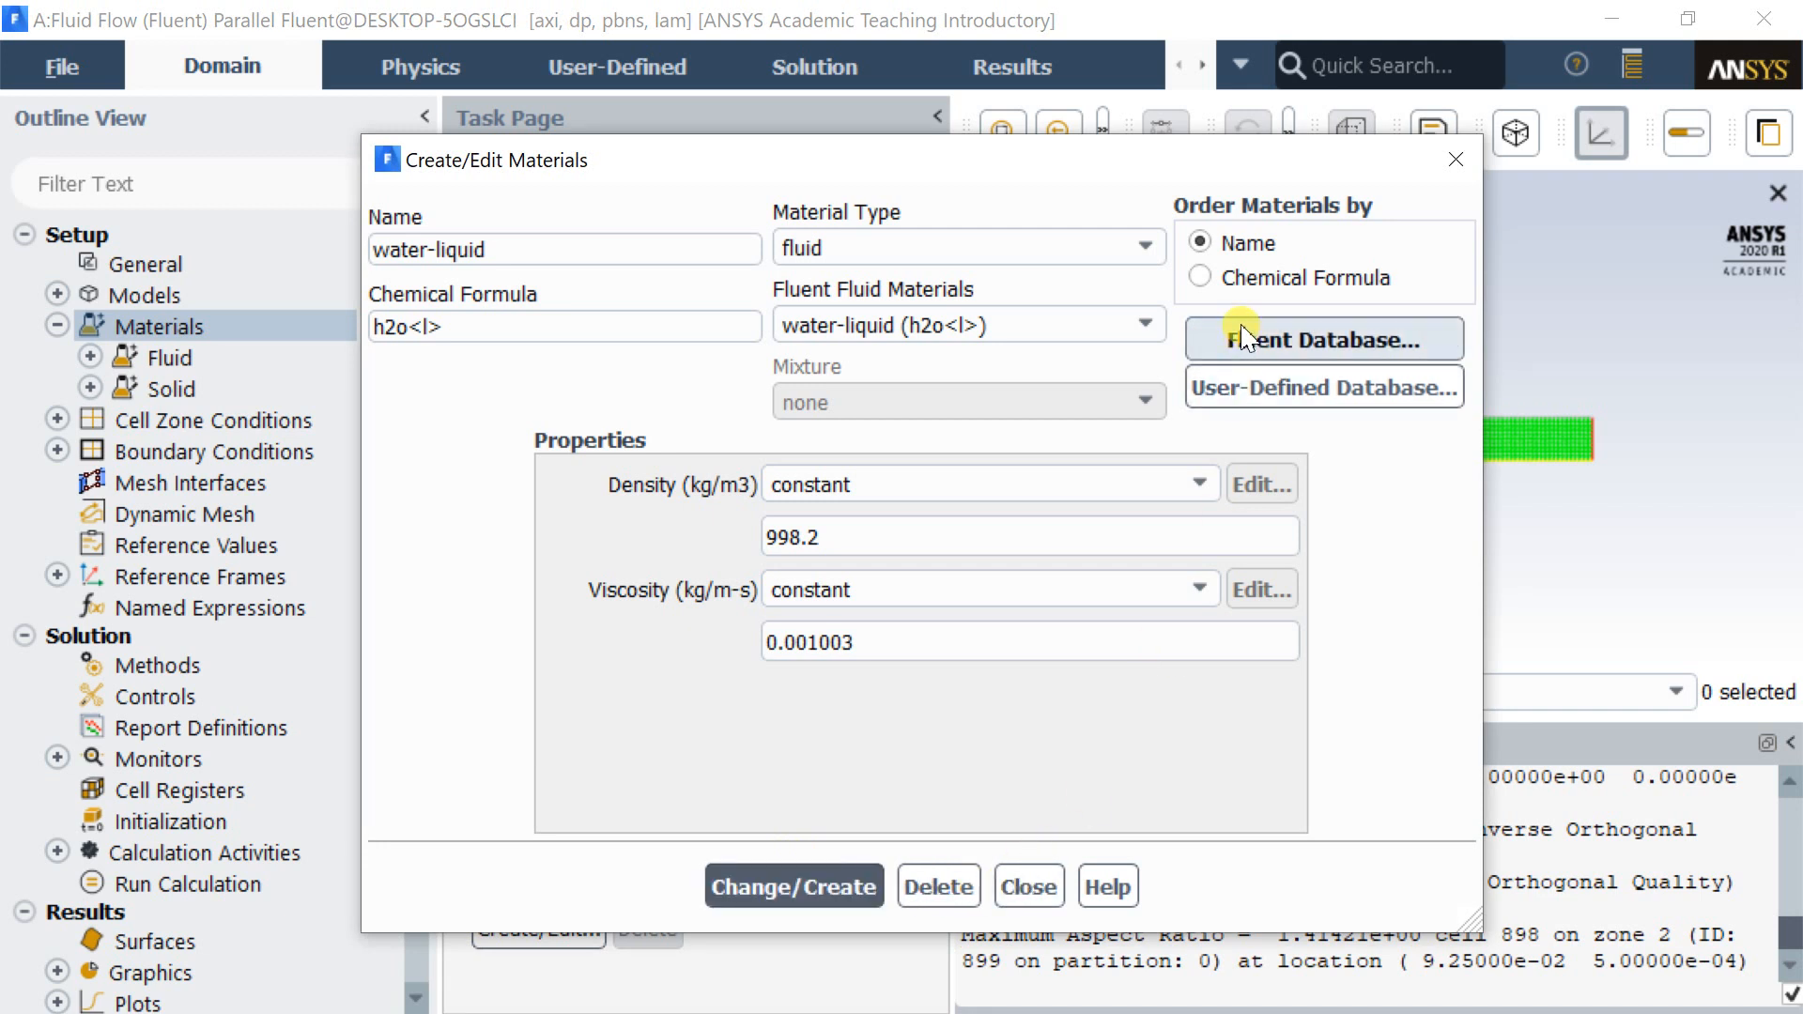
# Examine the solid materials offered in the Fluent database and the materials available in the case.
pyautogui.click(1153, 248)
pyautogui.click(1149, 246)
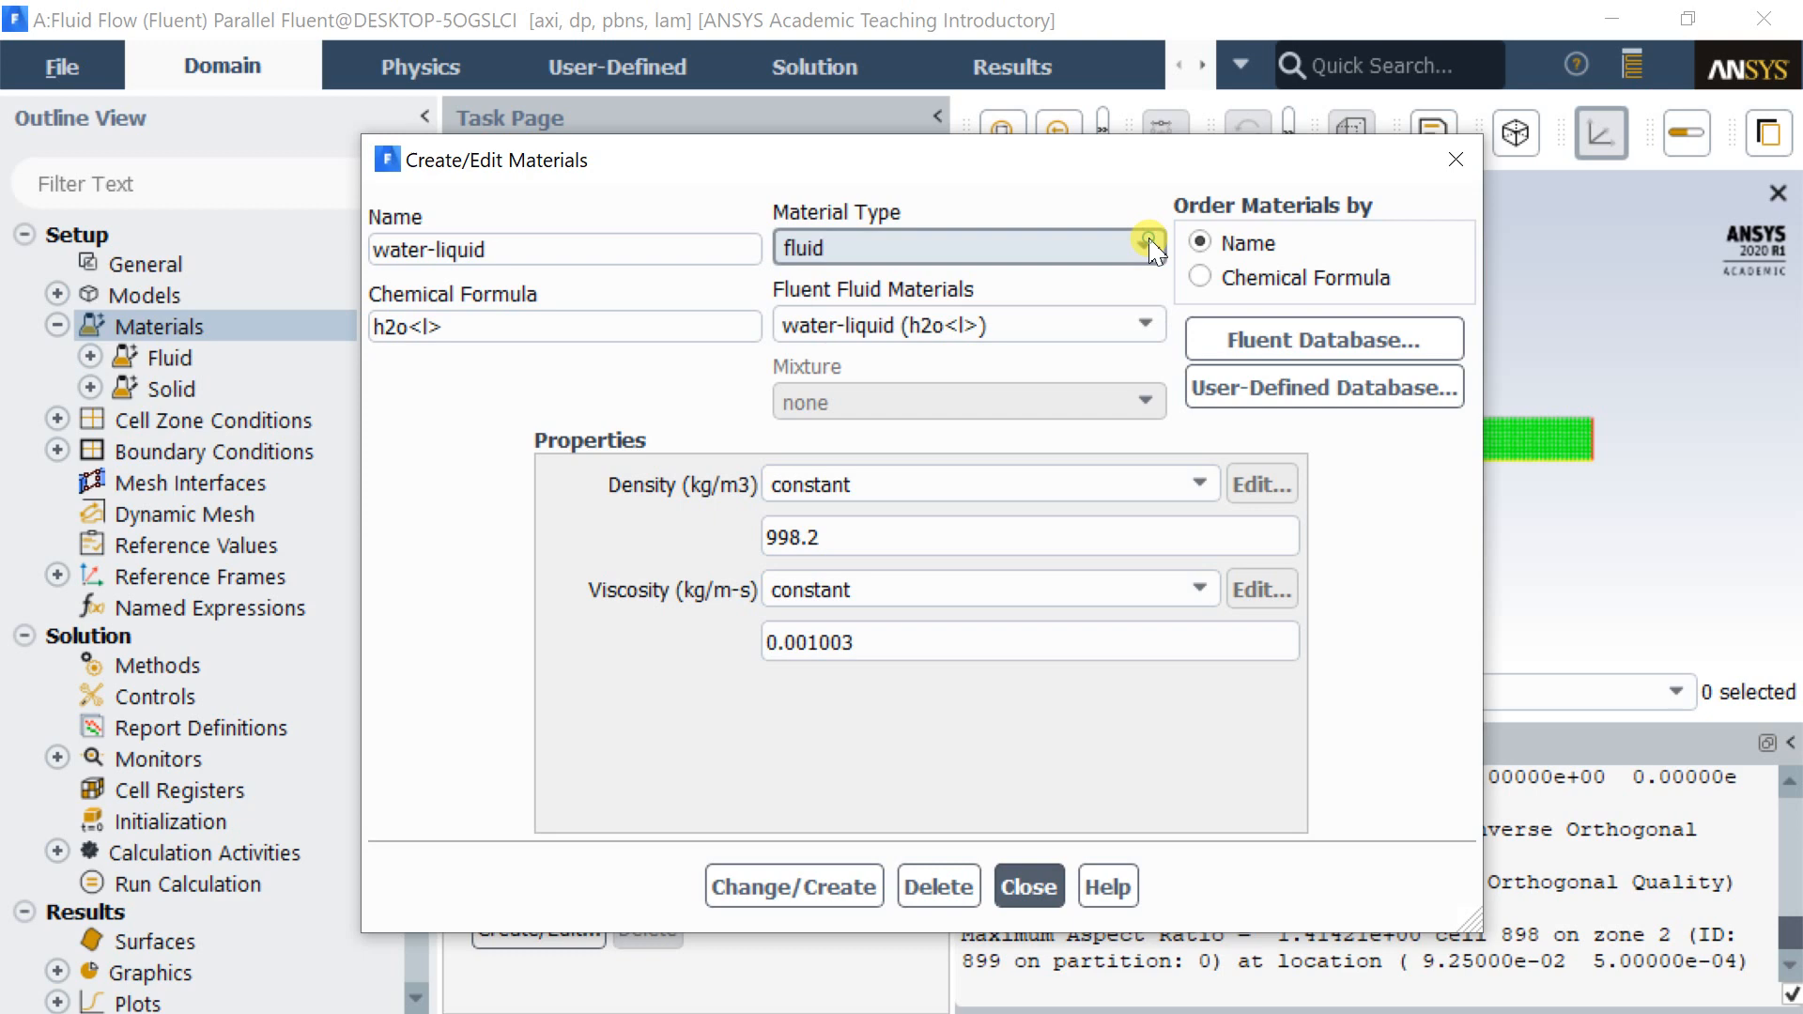
pyautogui.click(1263, 349)
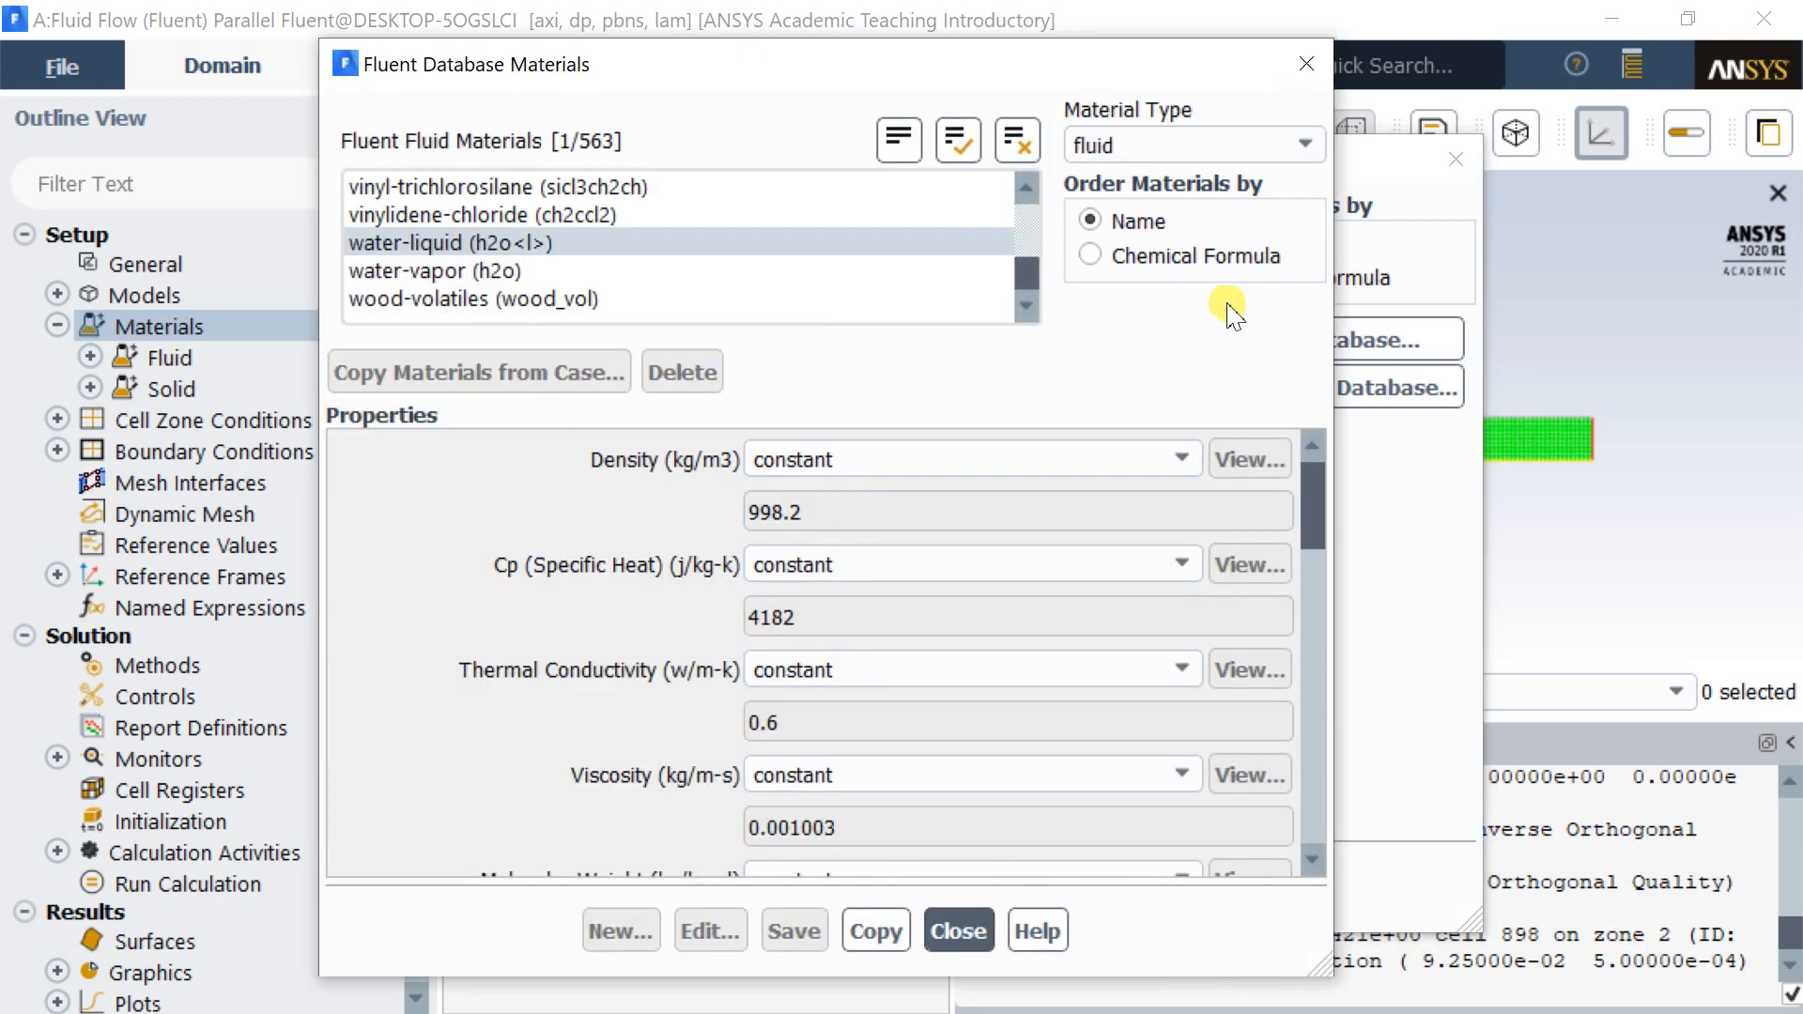
pyautogui.click(1133, 147)
pyautogui.click(1134, 204)
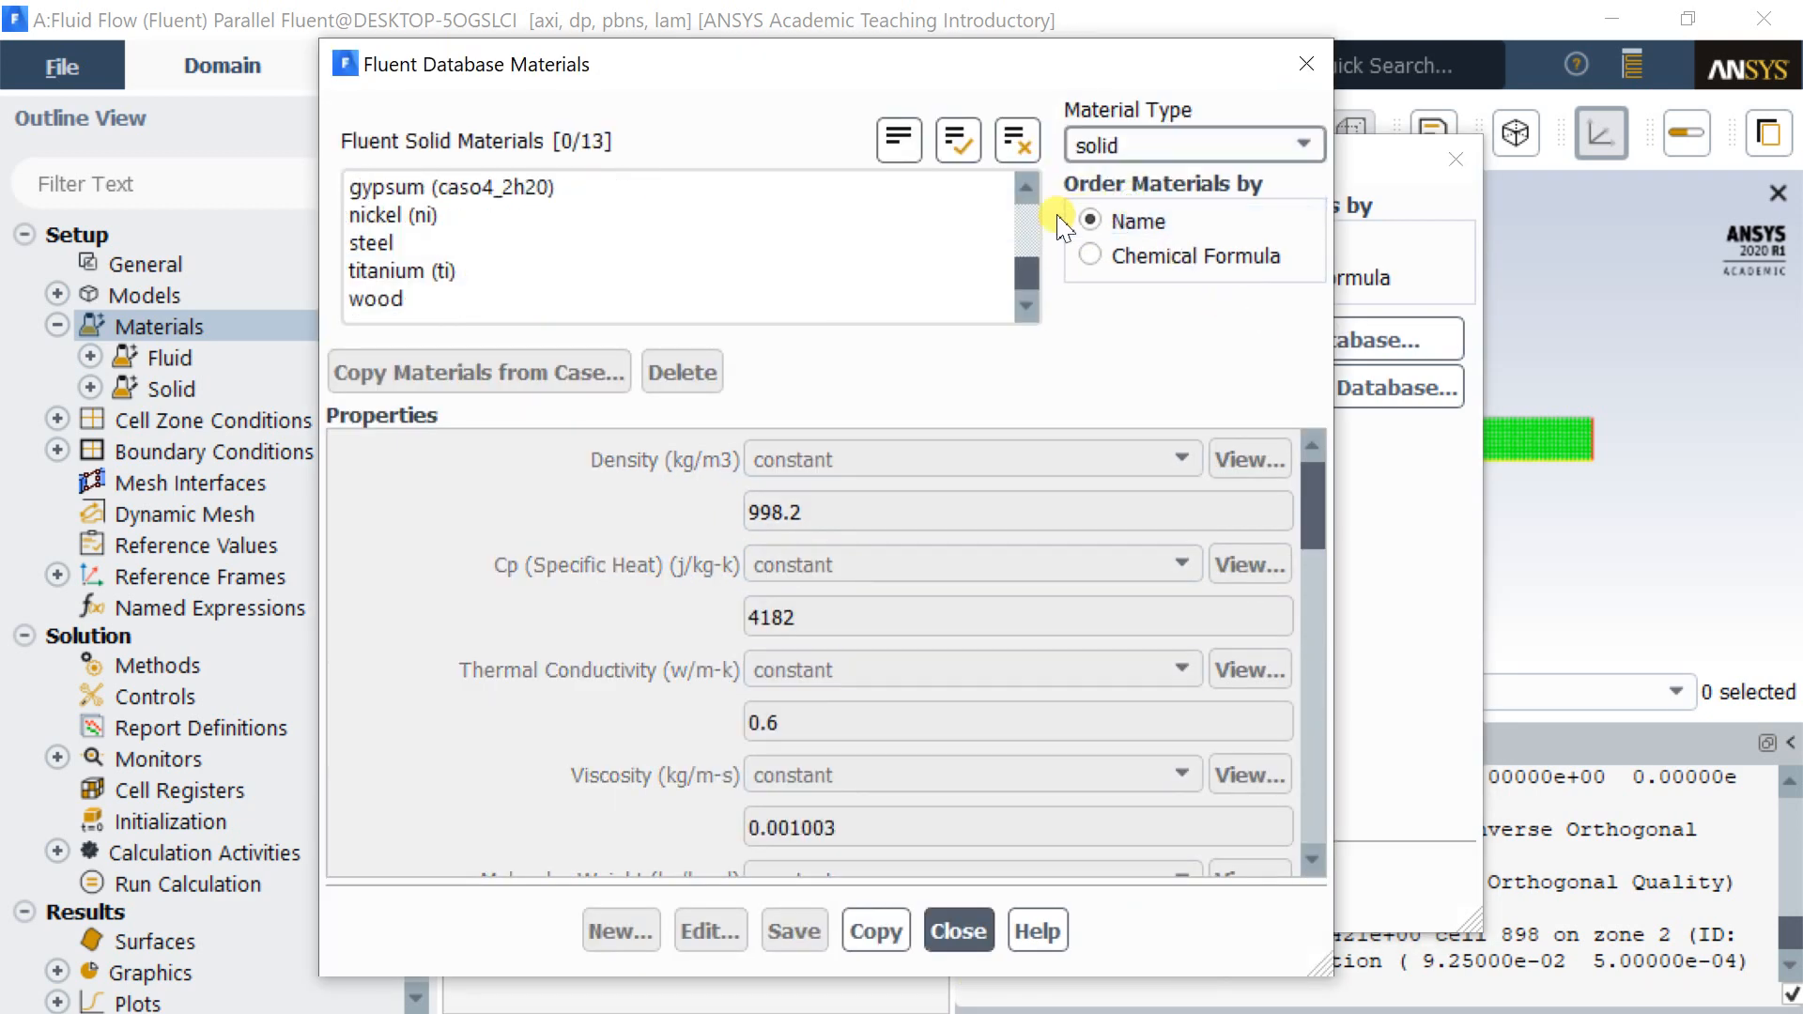
pyautogui.scroll(3, 668, 253)
pyautogui.scroll(-3, 669, 262)
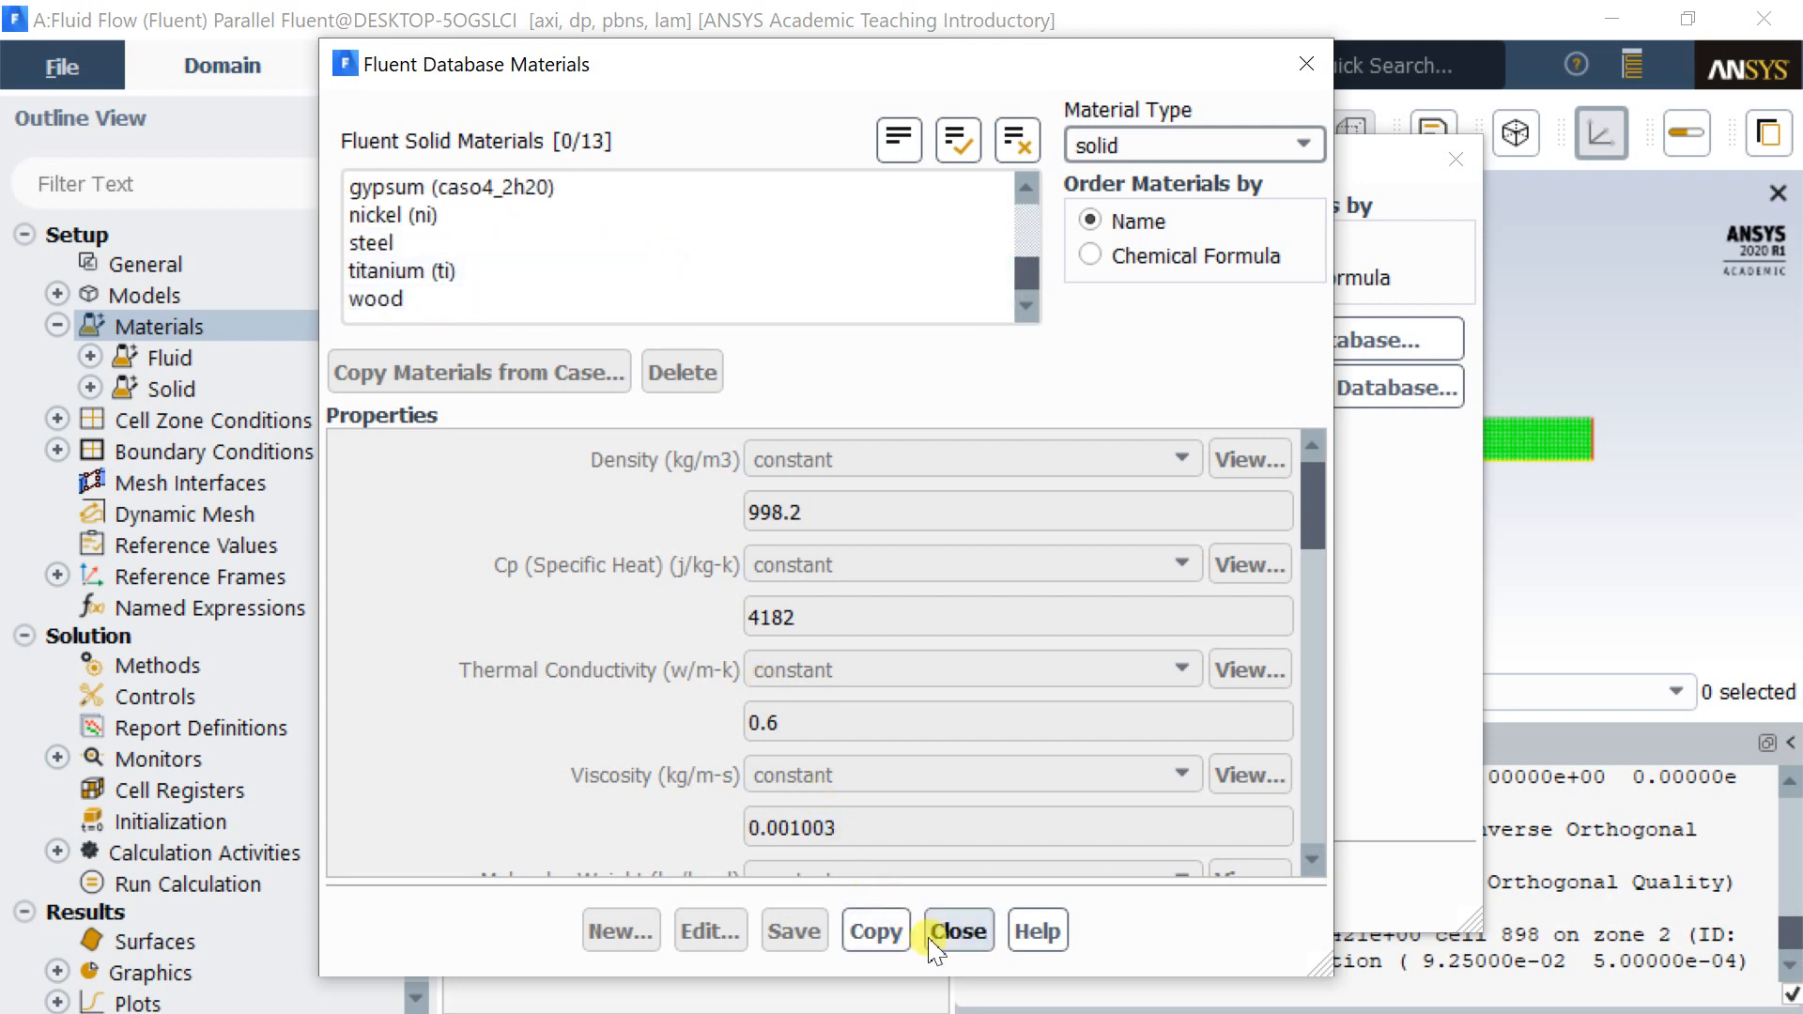
pyautogui.click(957, 931)
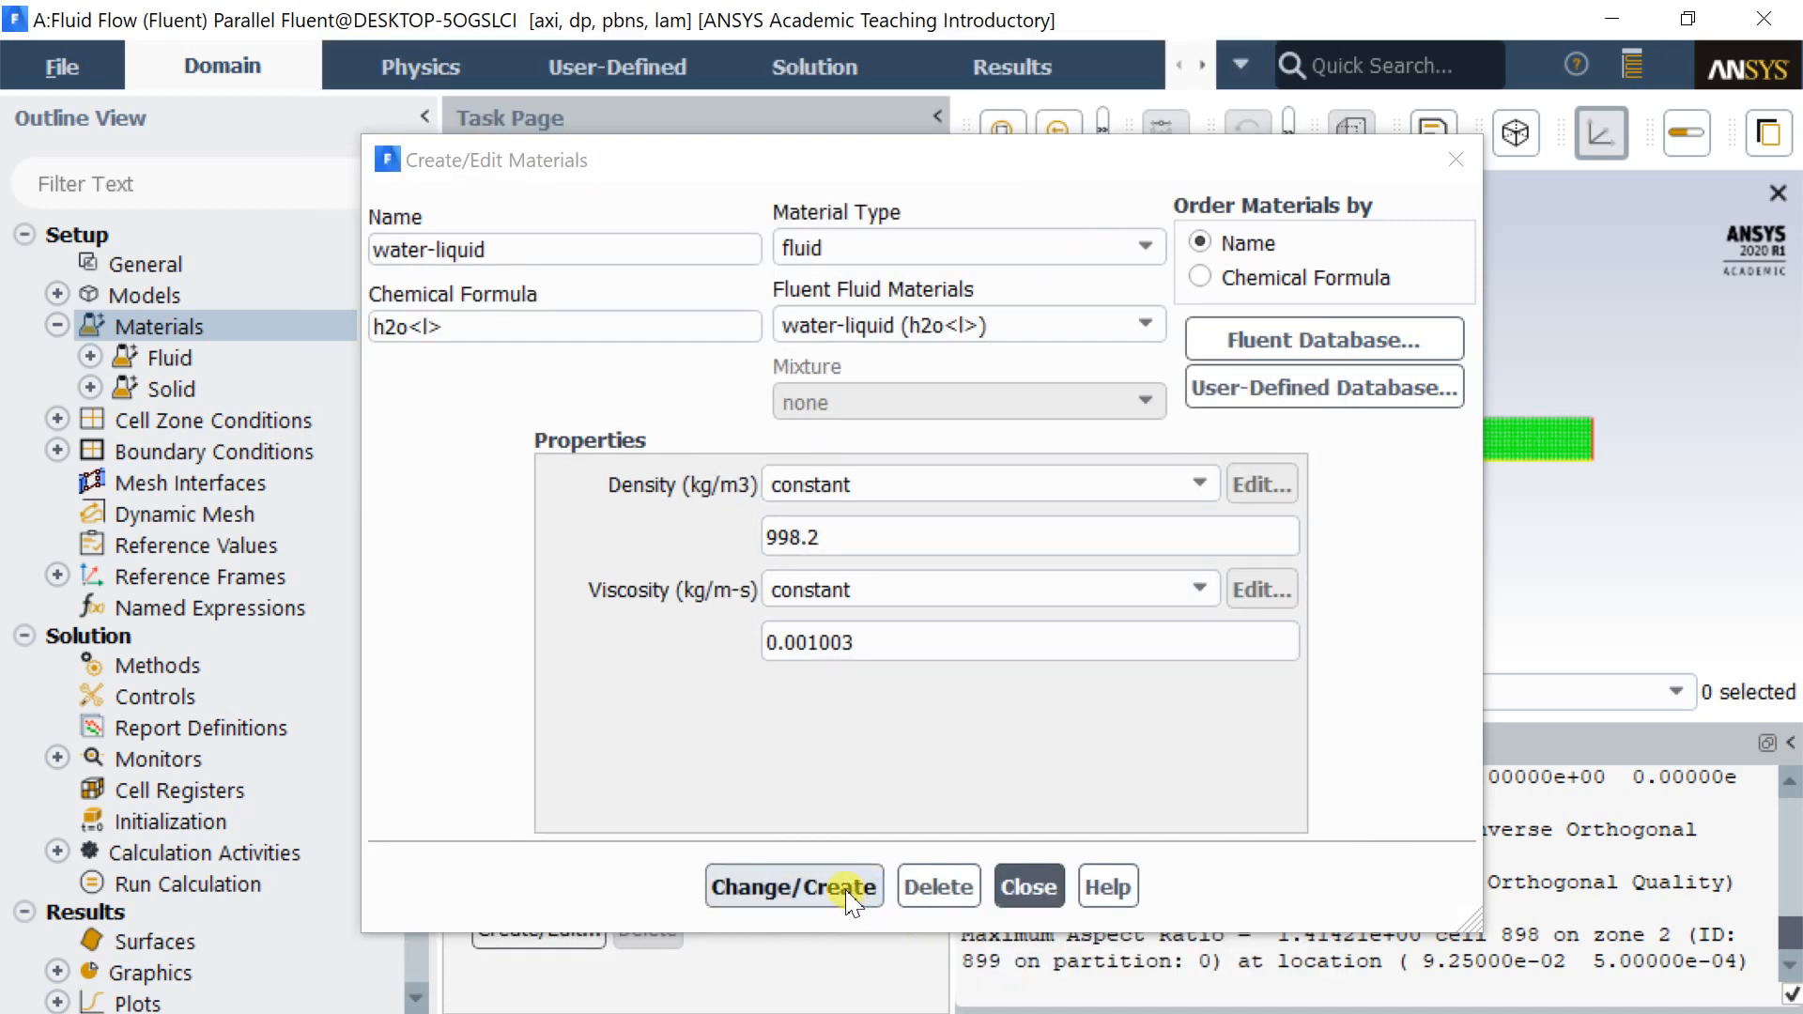
pyautogui.click(1020, 893)
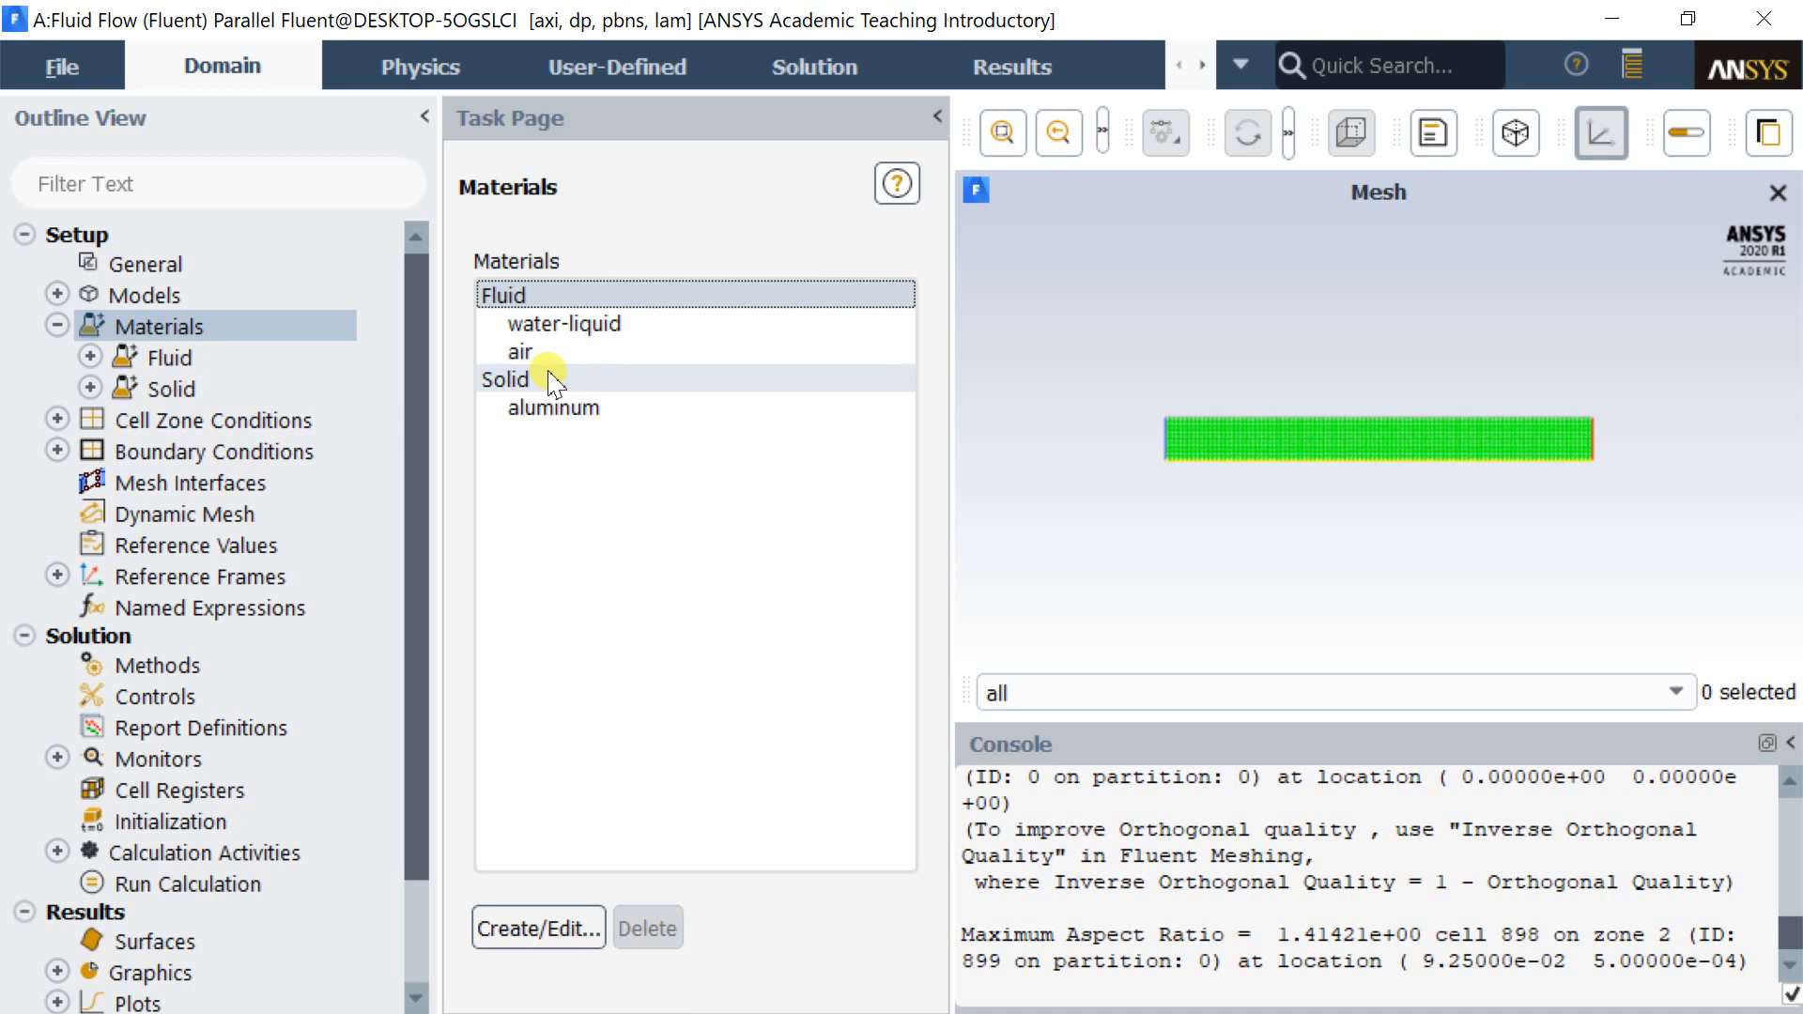
pyautogui.click(557, 408)
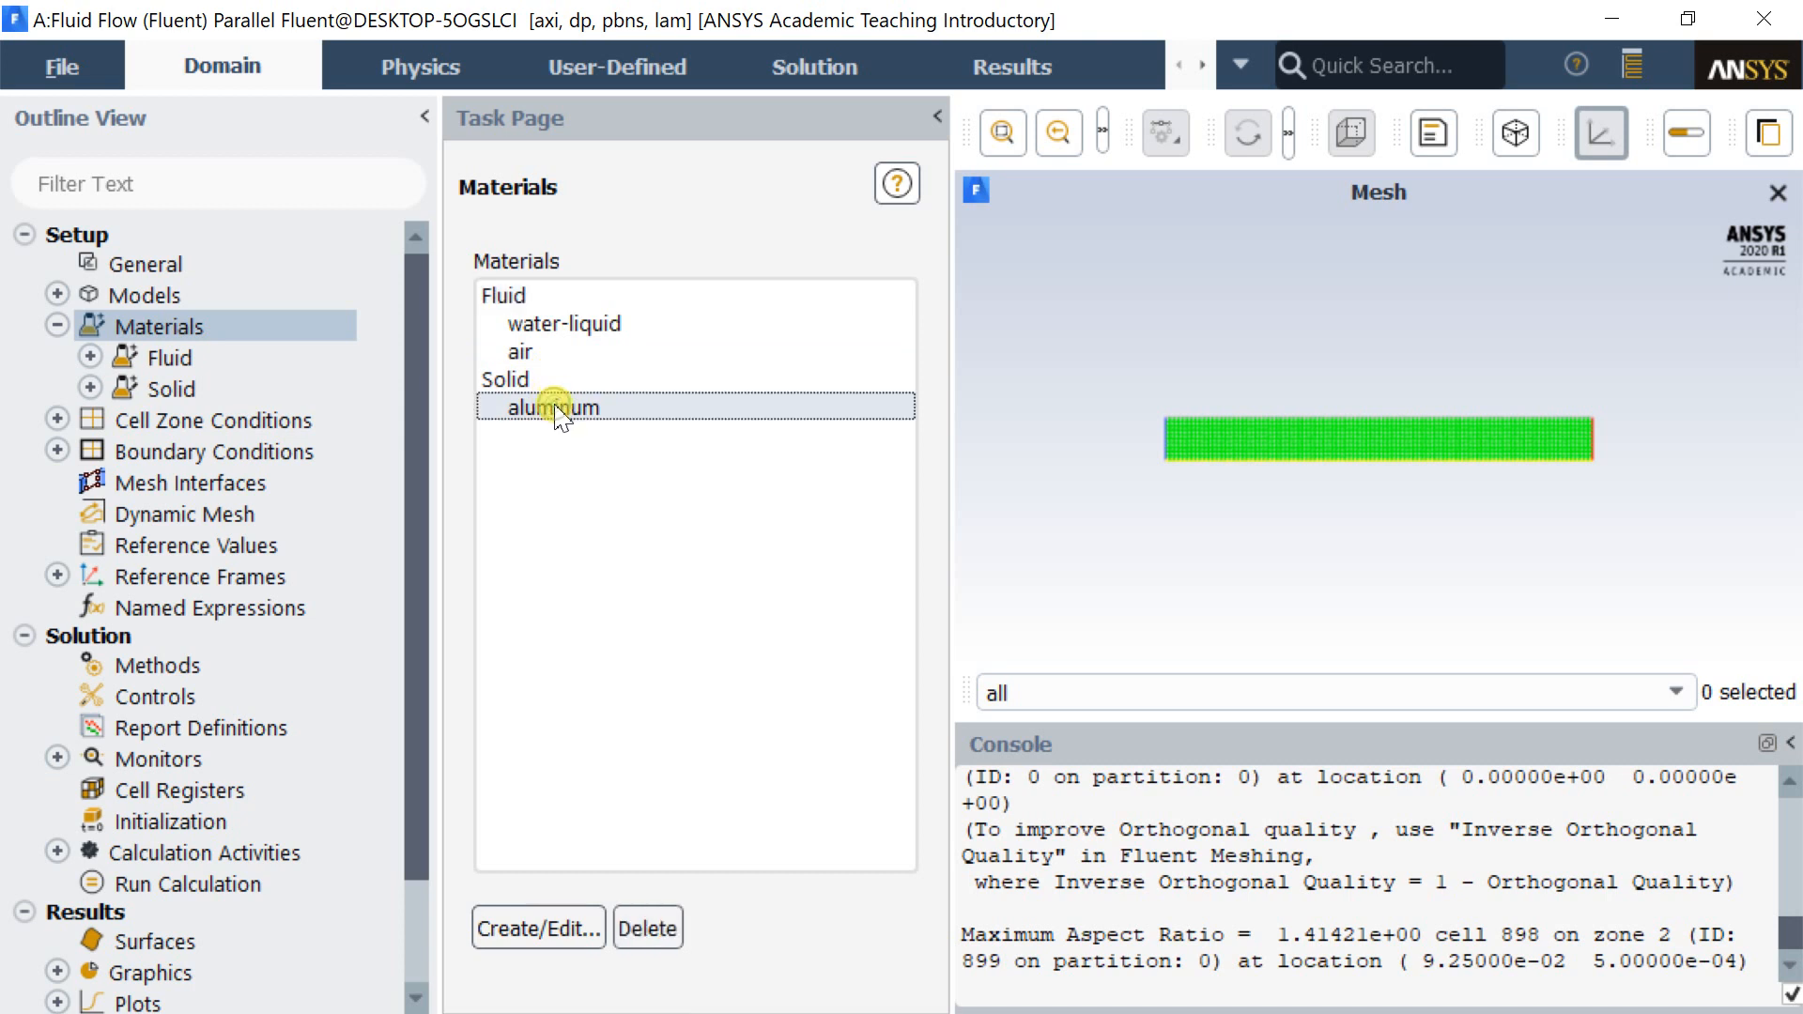
pyautogui.click(573, 325)
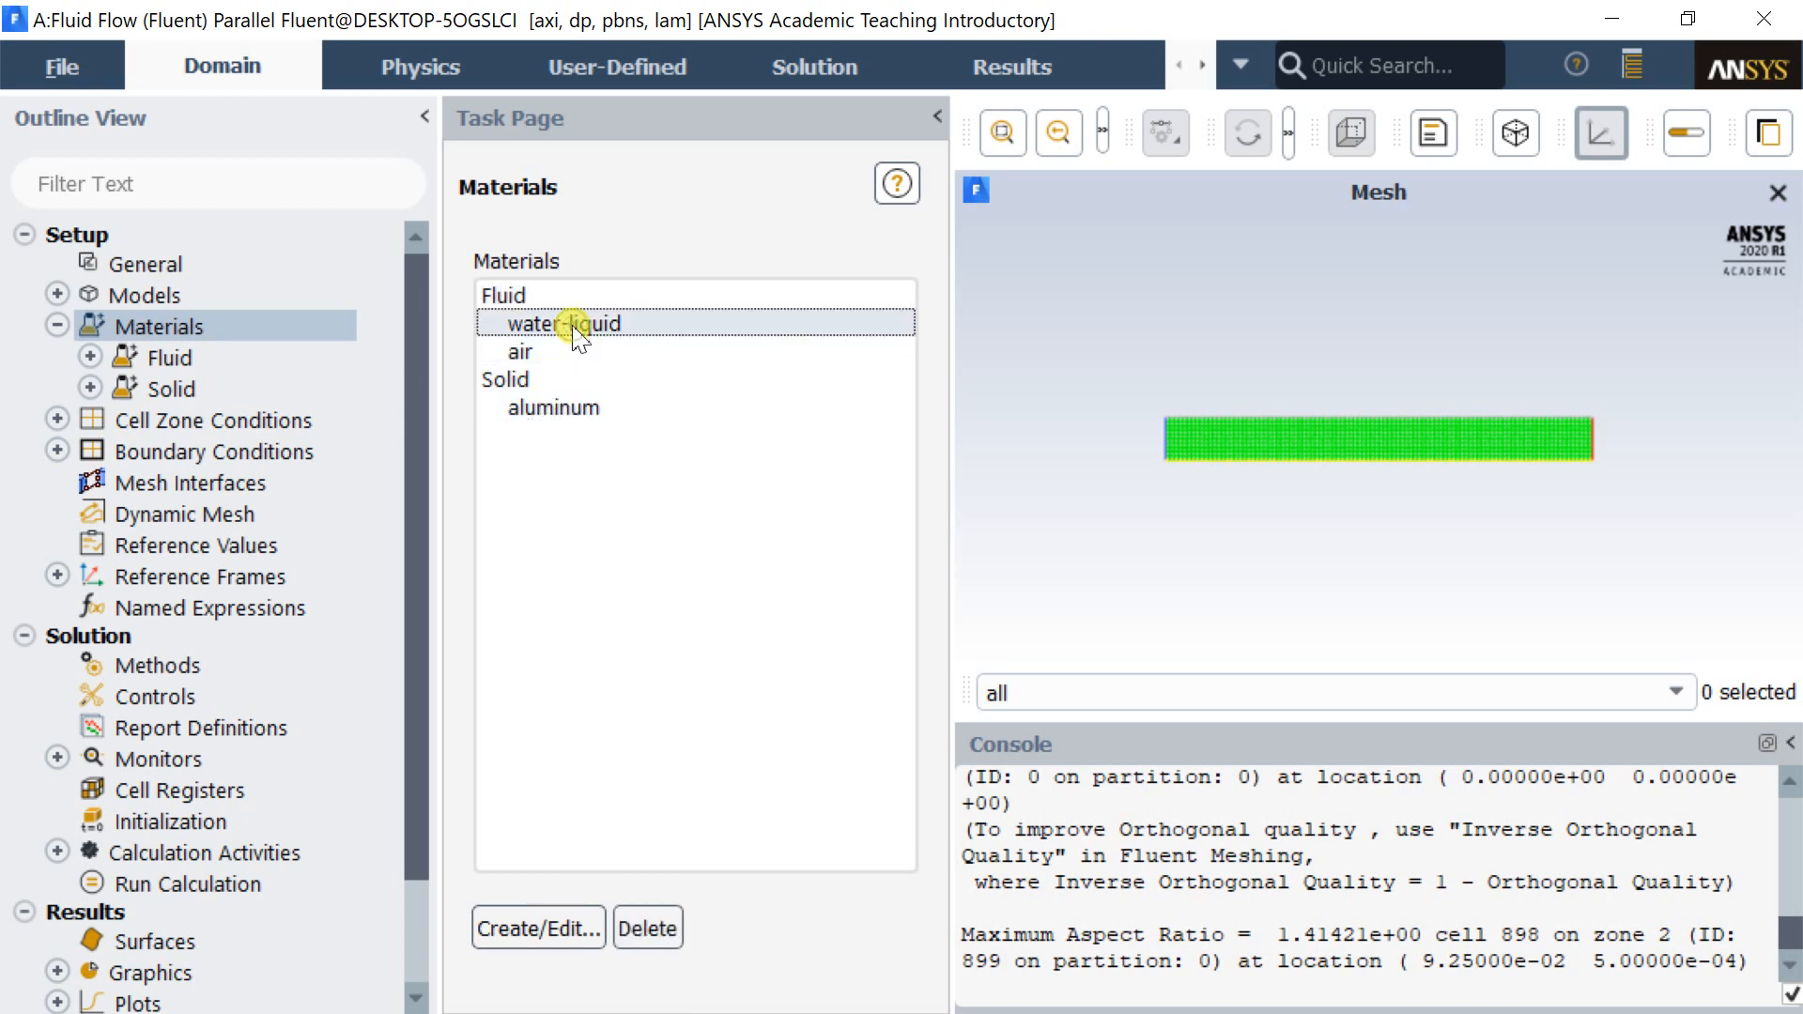
# Keep the surface_body cell zone as type fluid and assign water-liquid as its material.
pyautogui.click(219, 422)
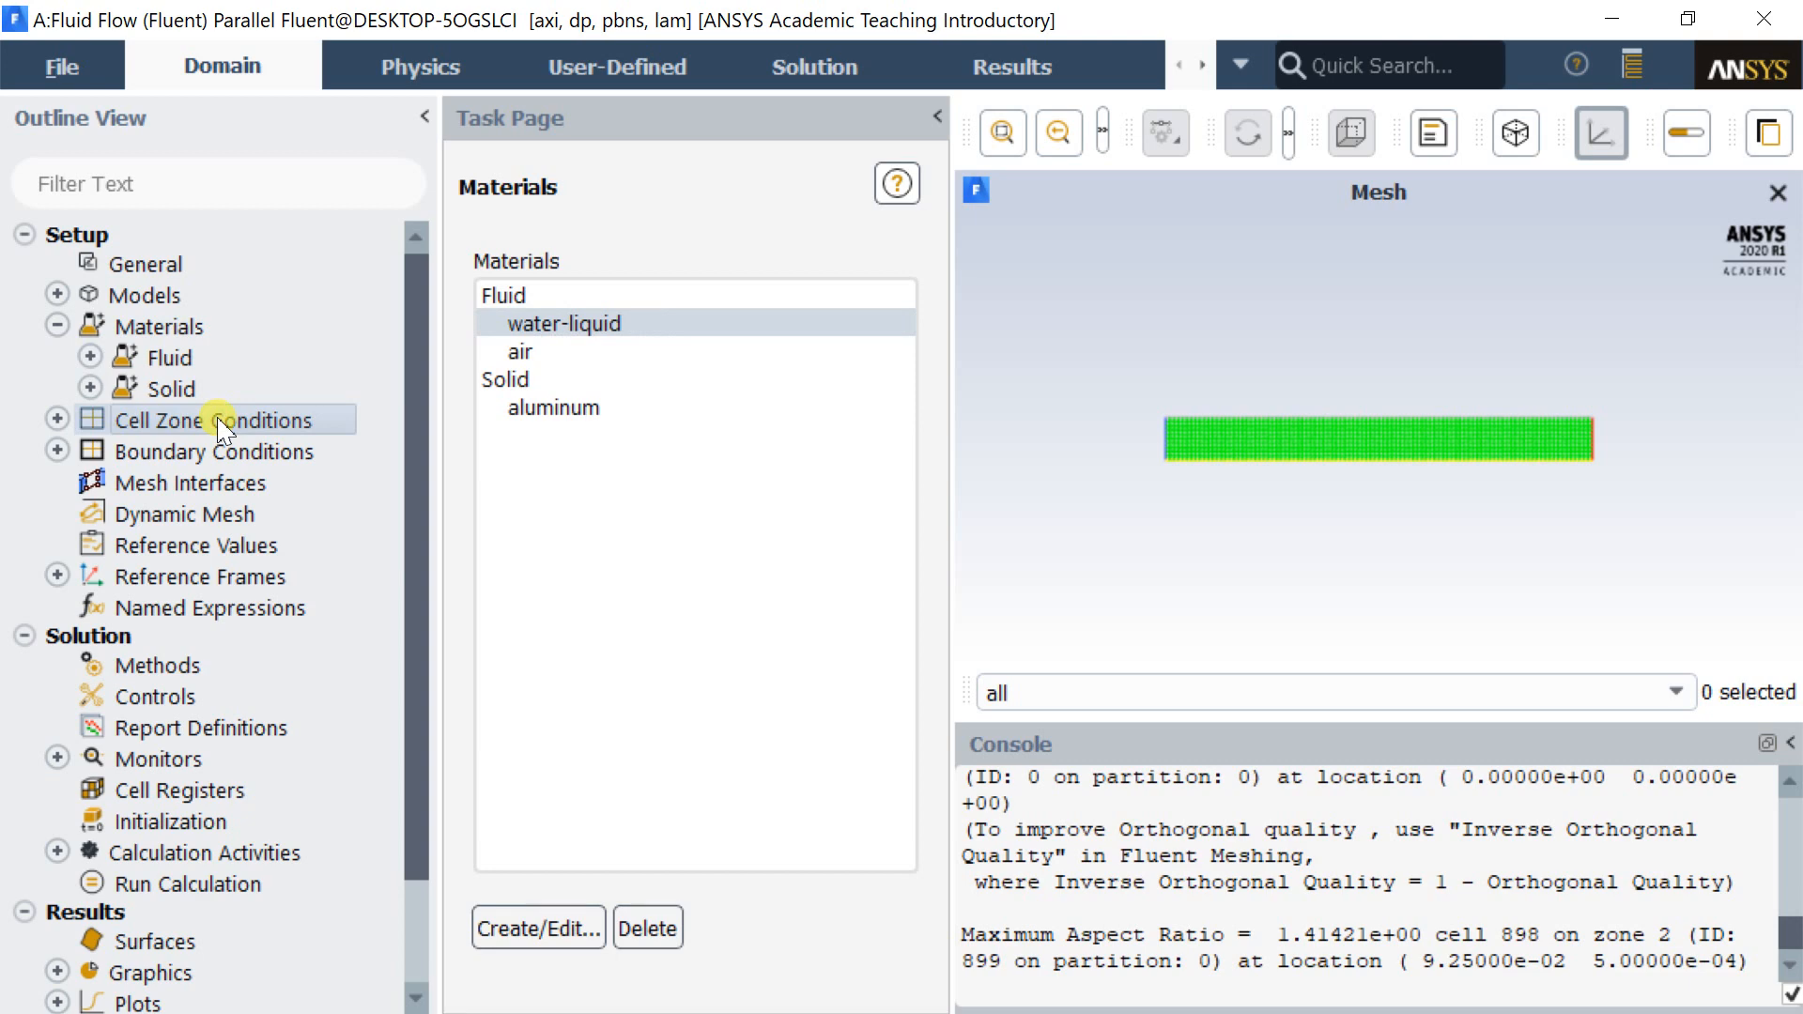
pyautogui.doubleClick(220, 422)
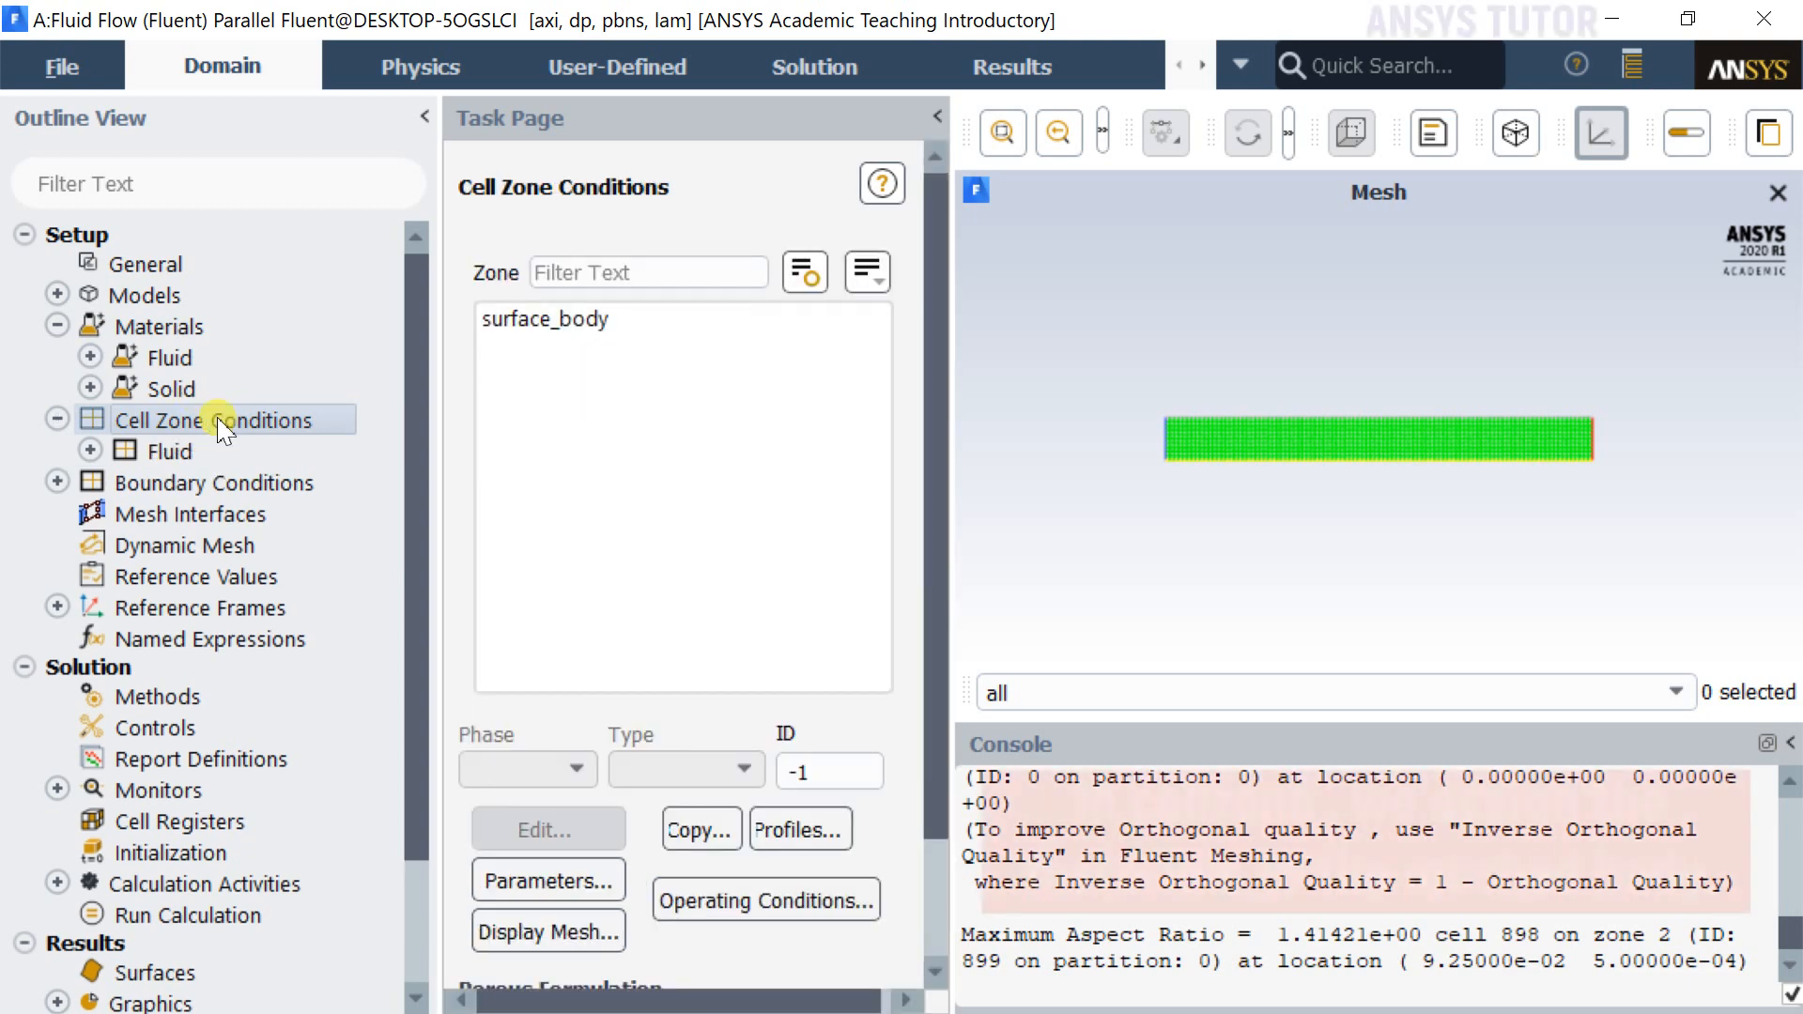
pyautogui.click(557, 319)
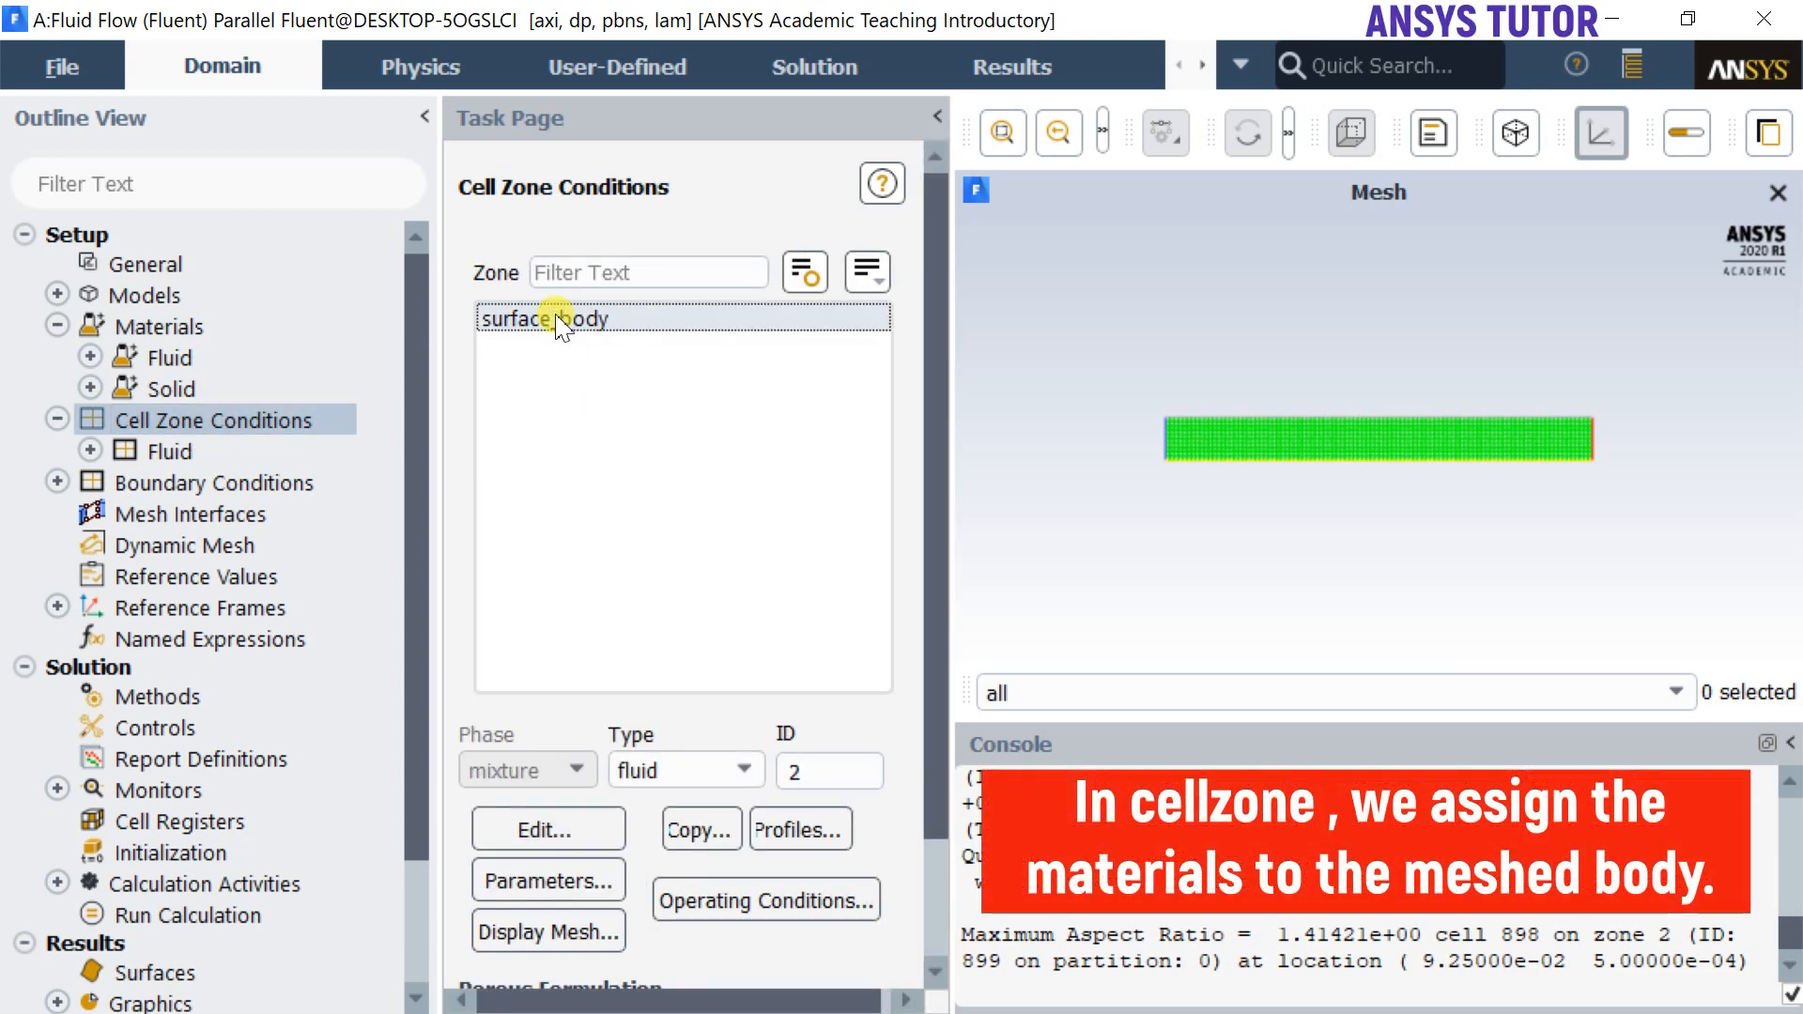
pyautogui.click(658, 774)
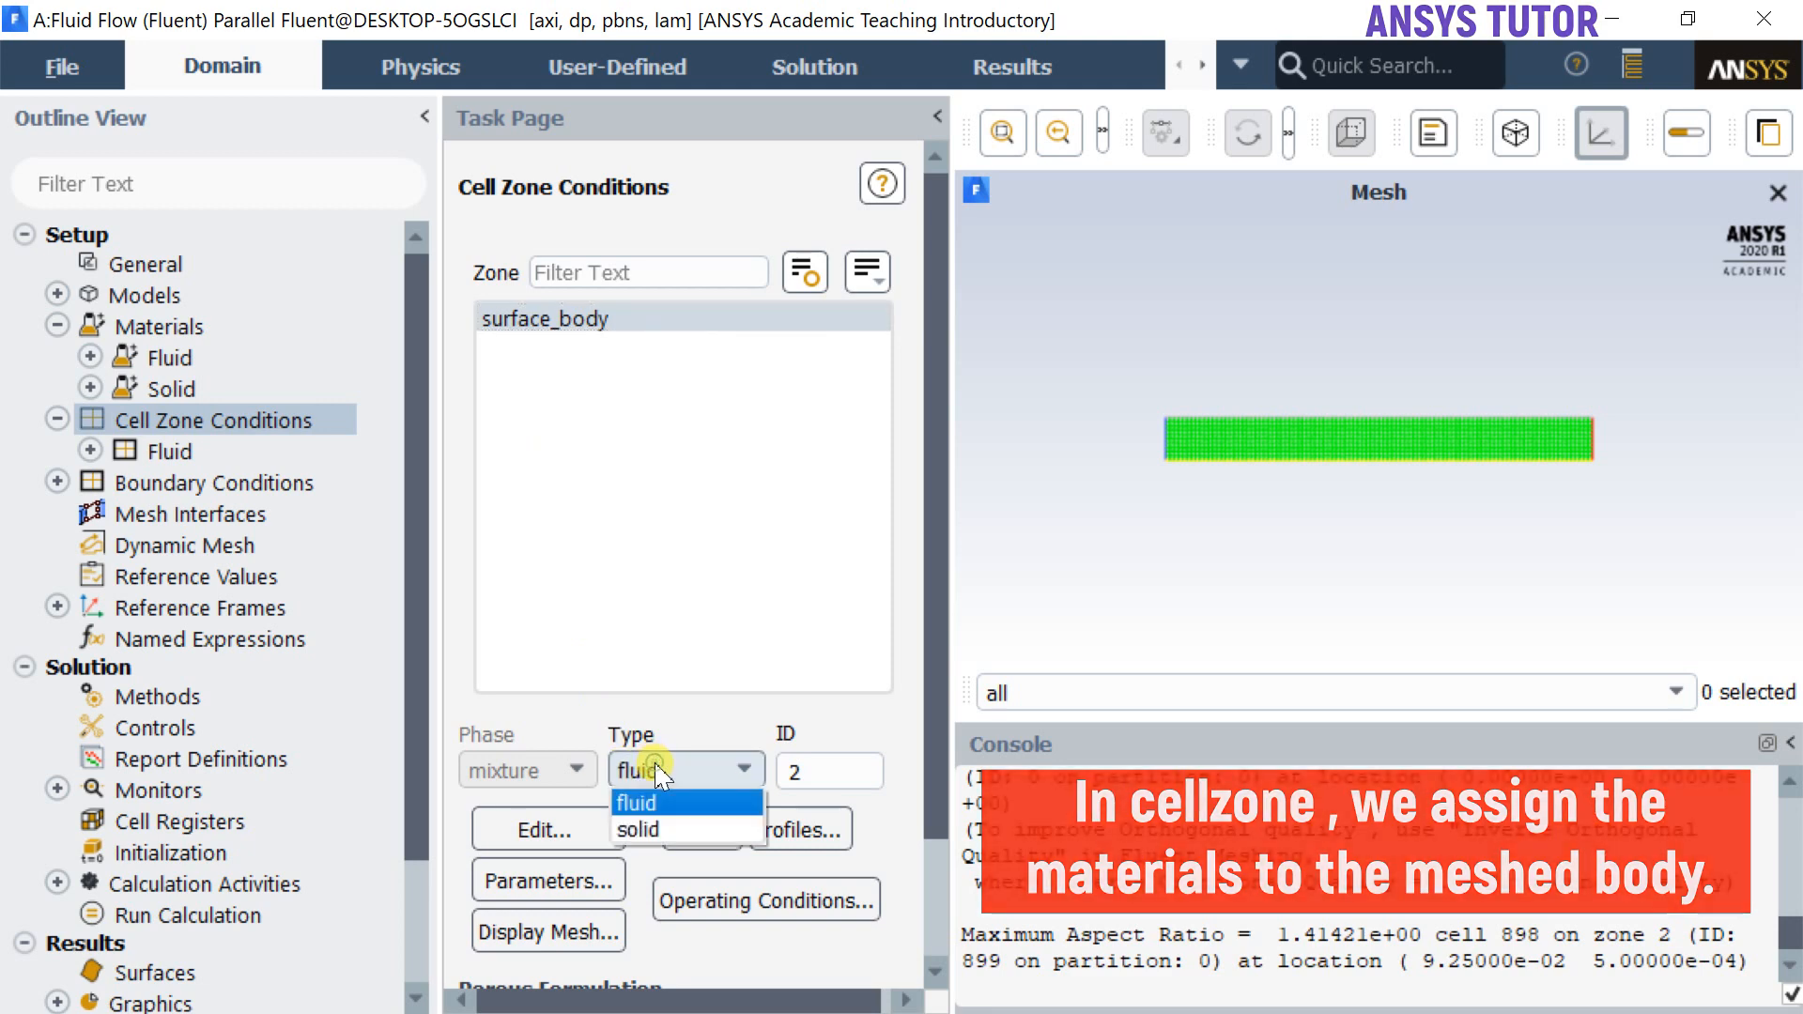
pyautogui.click(663, 762)
pyautogui.click(550, 828)
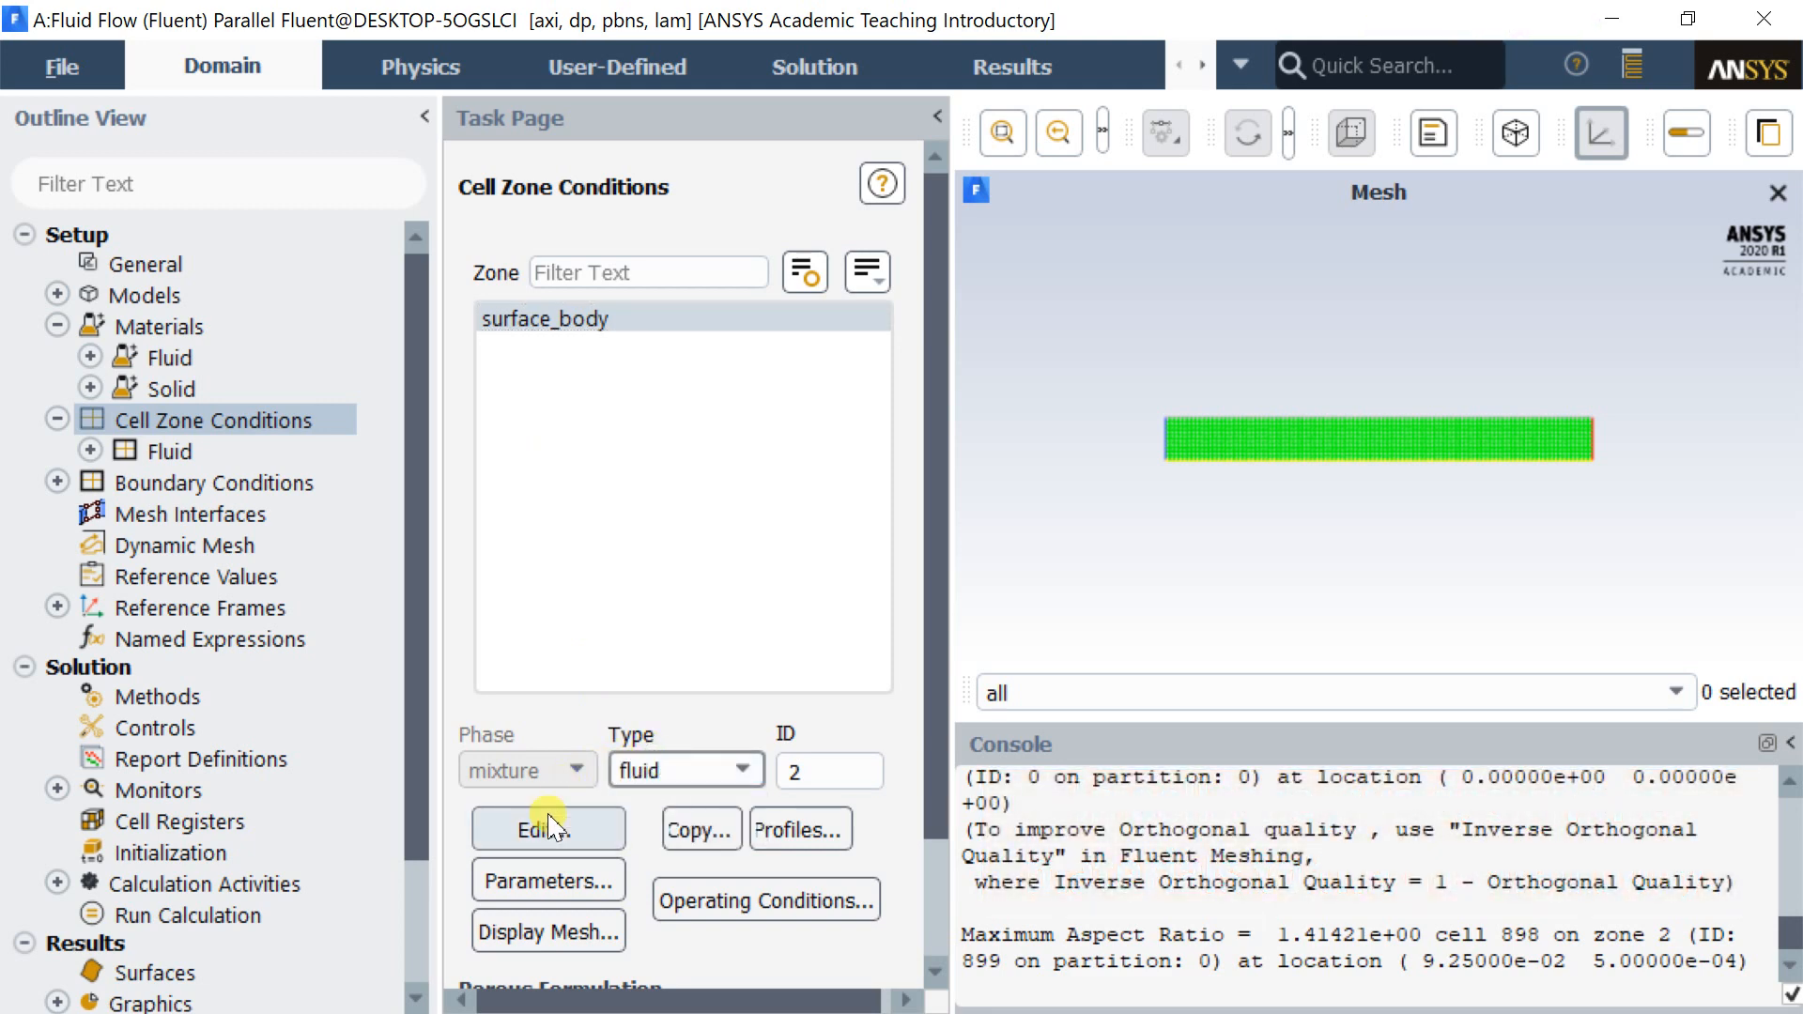
pyautogui.click(682, 582)
pyautogui.click(667, 616)
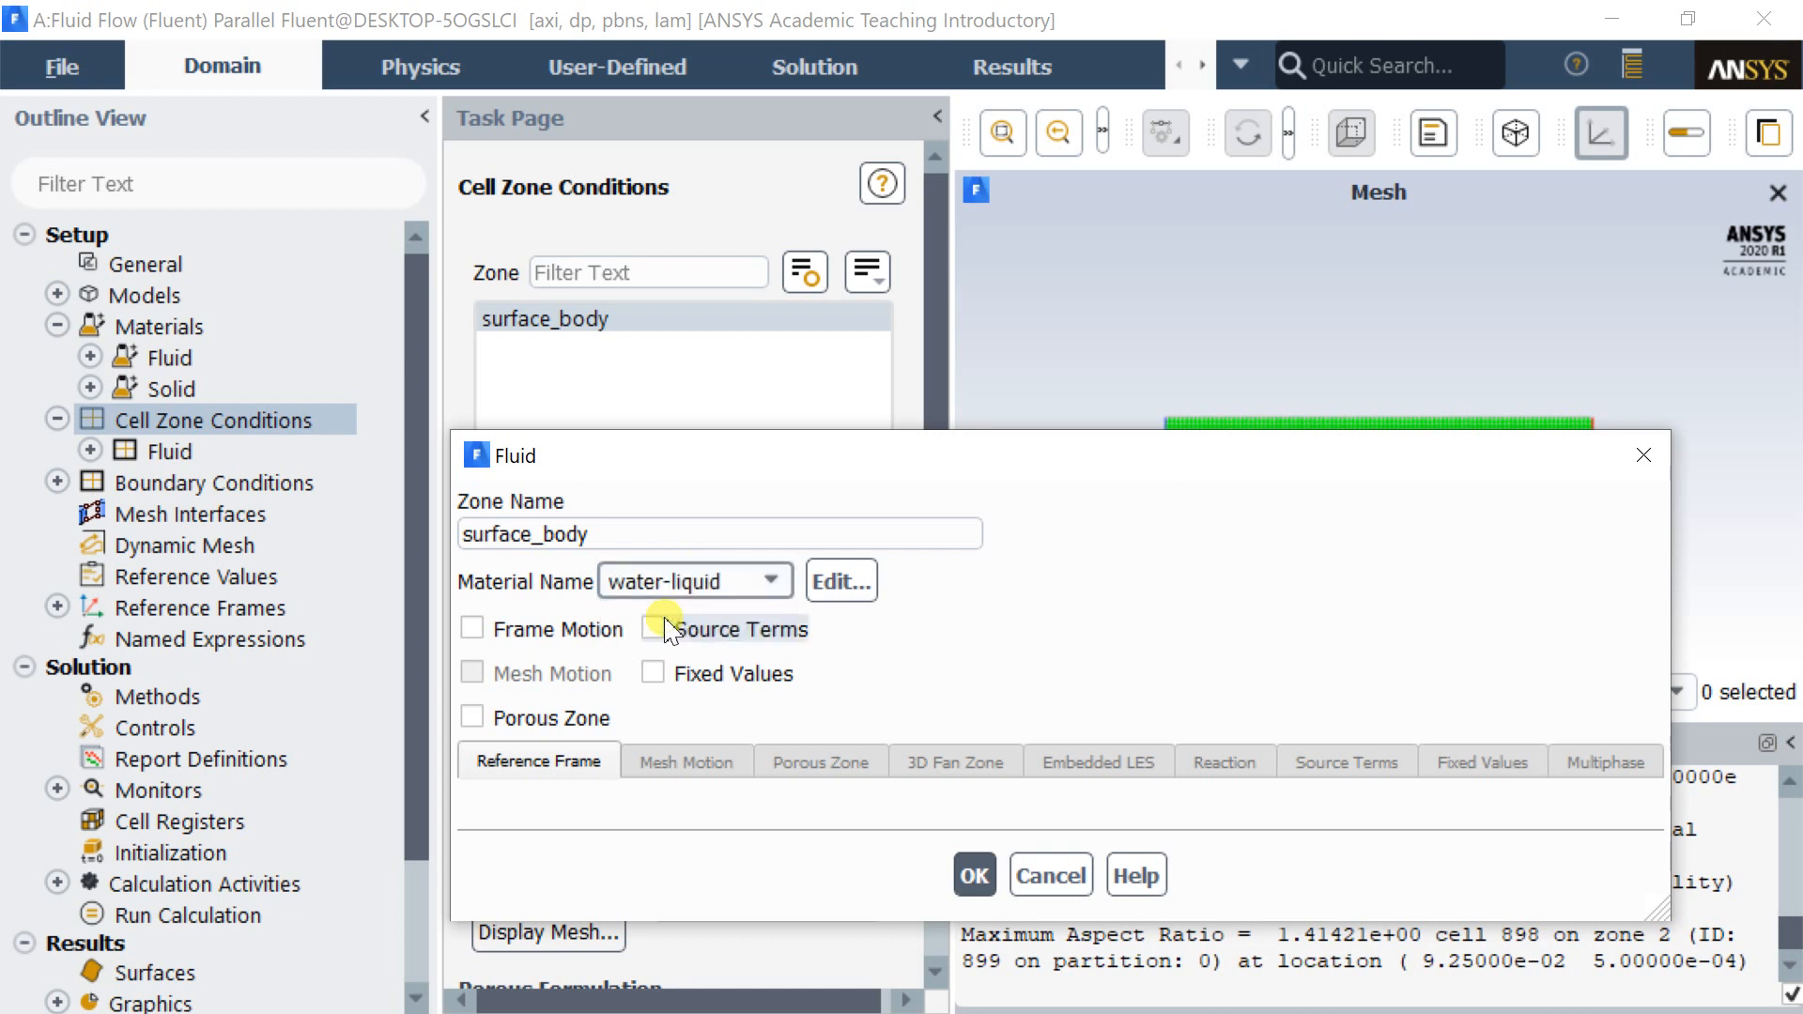
pyautogui.click(972, 873)
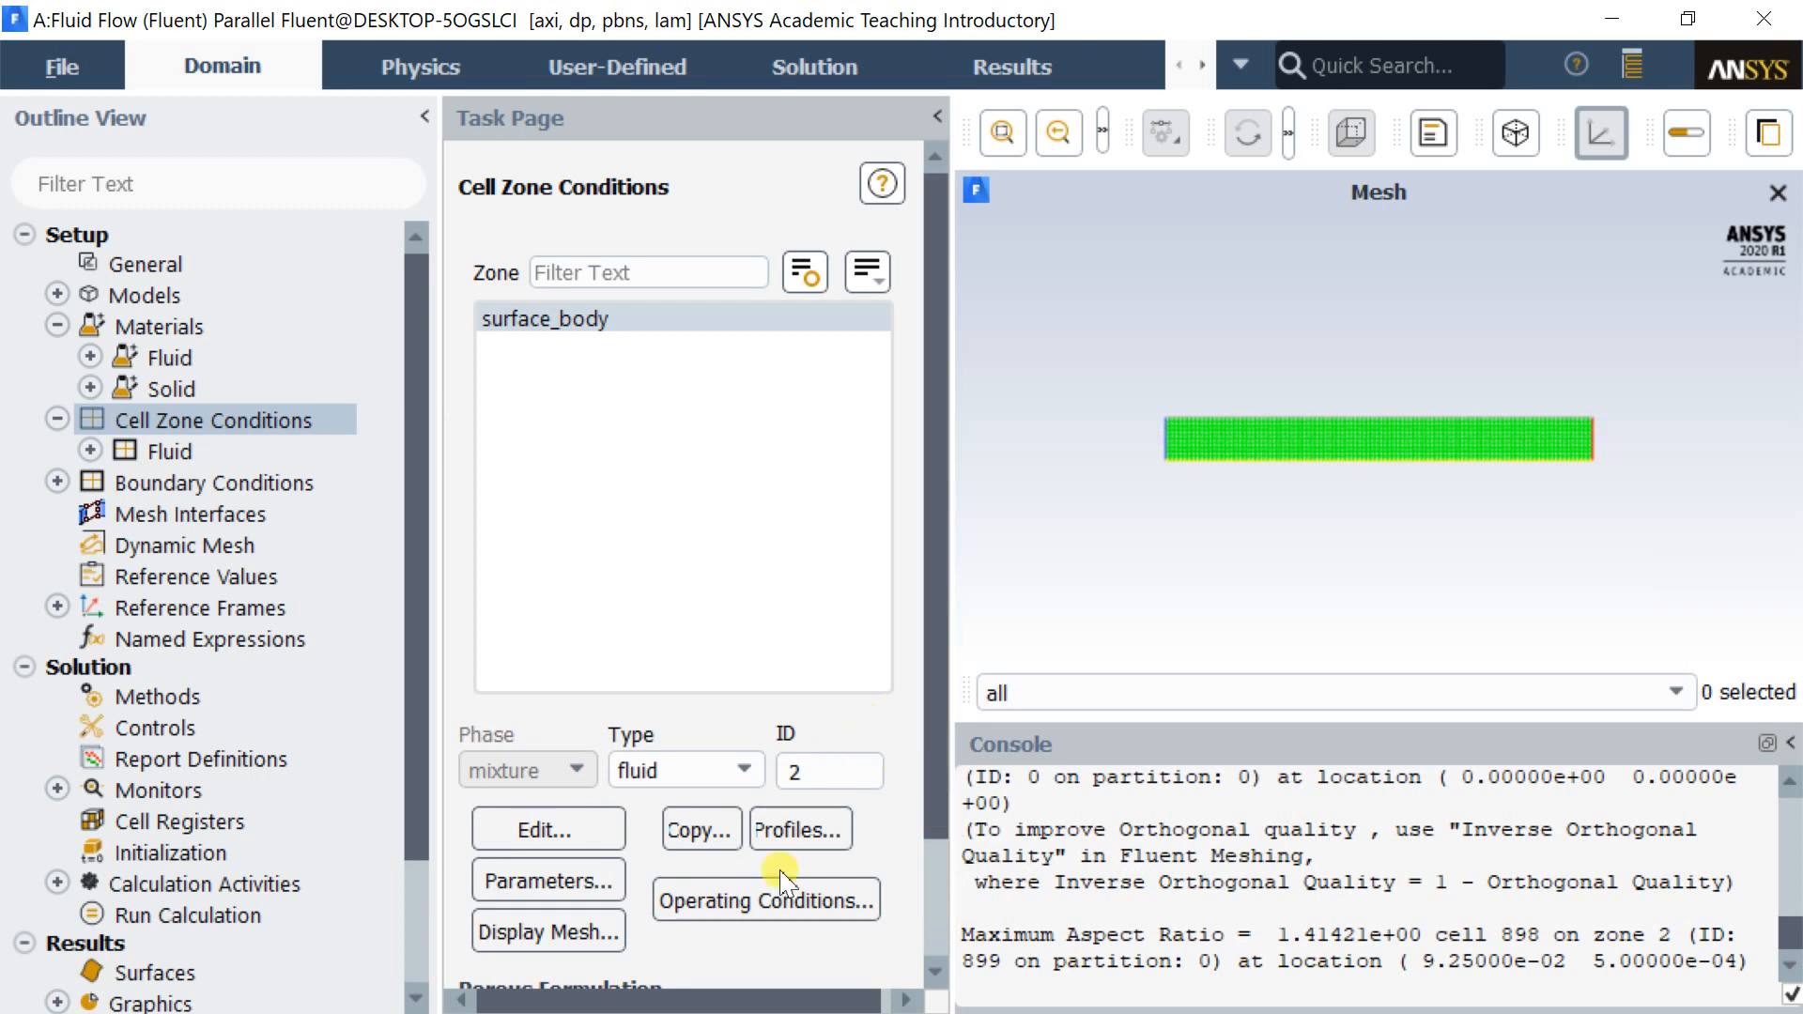
# Accept the operating conditions with an operating pressure of 101325 pascal and the reference pressure location at X 0, Y 0.
pyautogui.click(775, 903)
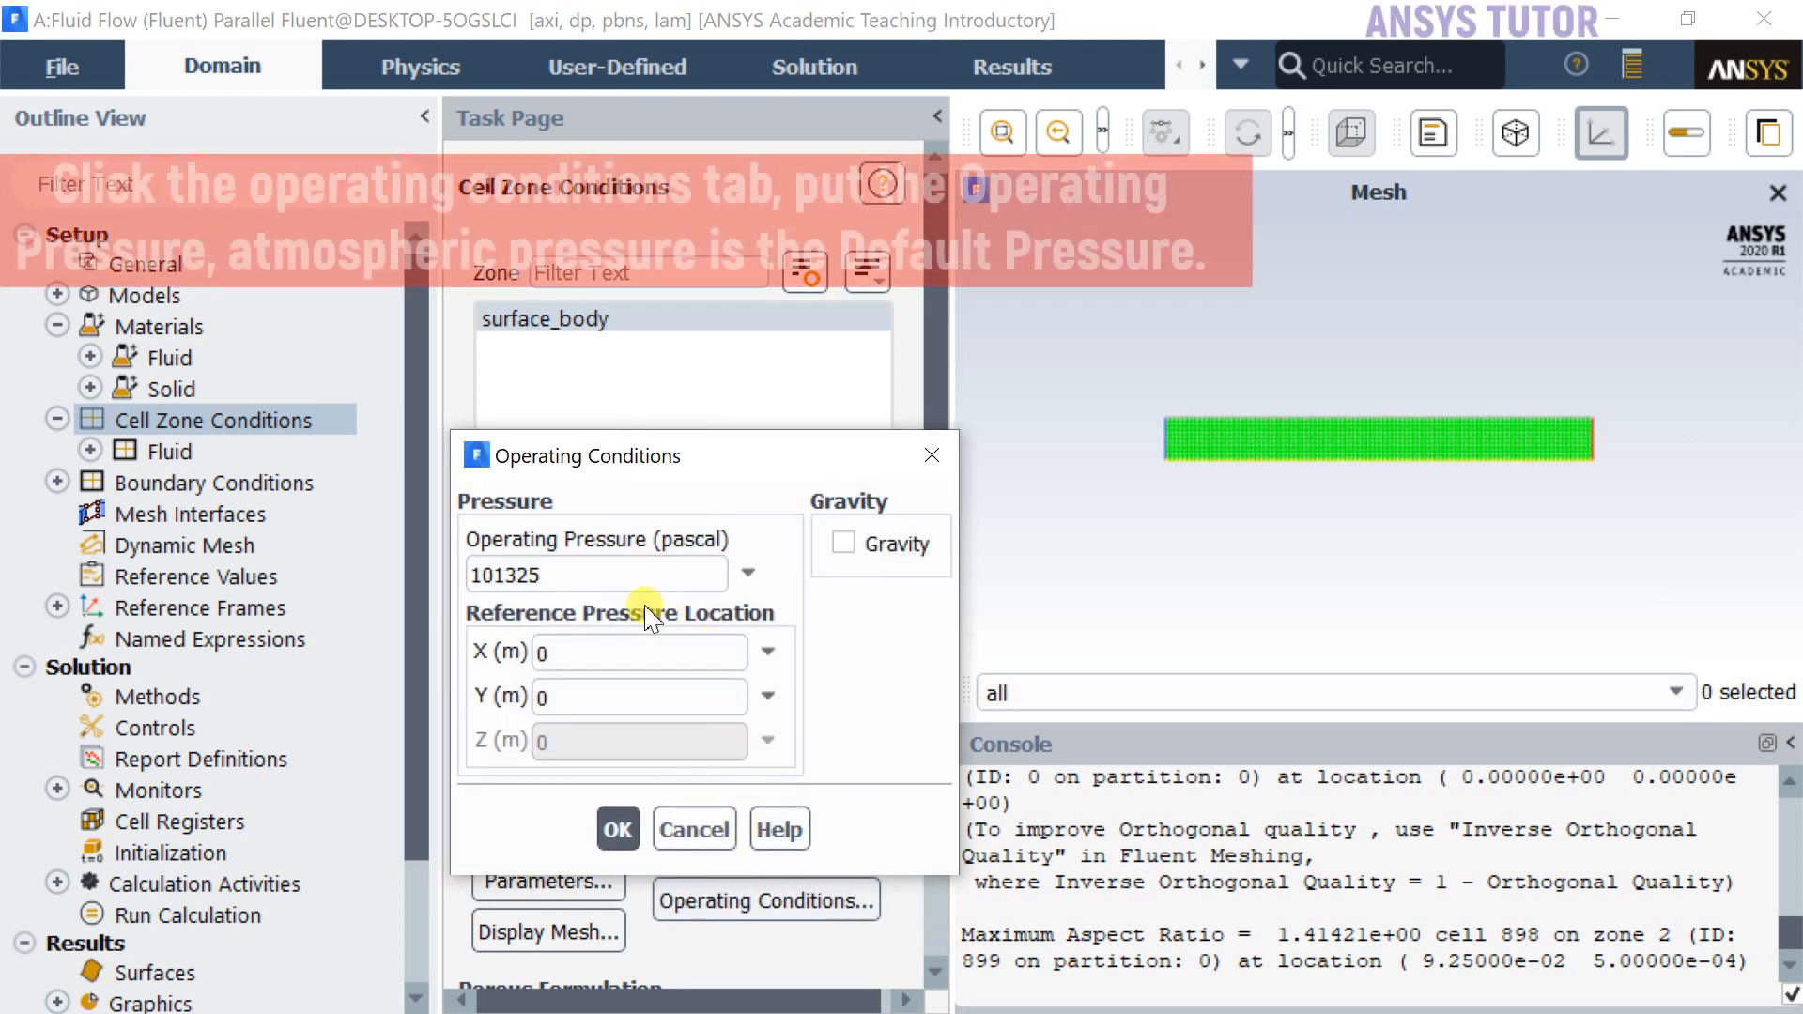
pyautogui.click(528, 575)
pyautogui.doubleClick(475, 571)
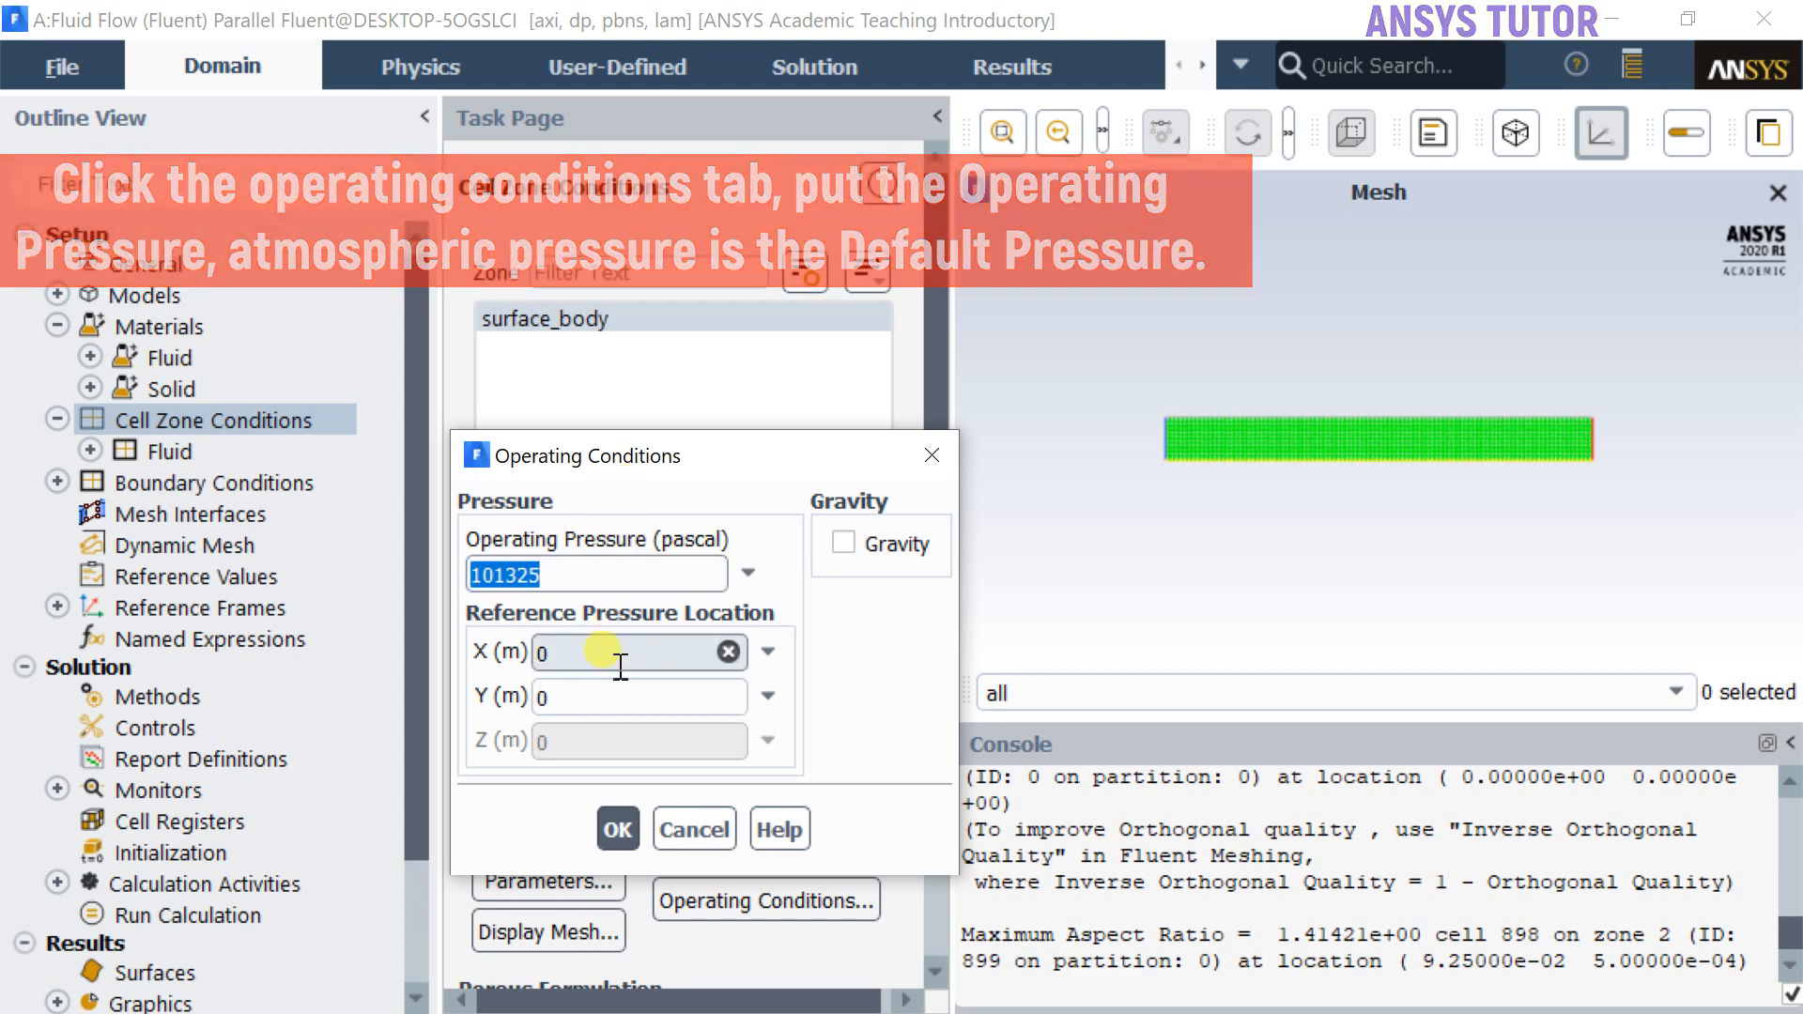
pyautogui.click(618, 830)
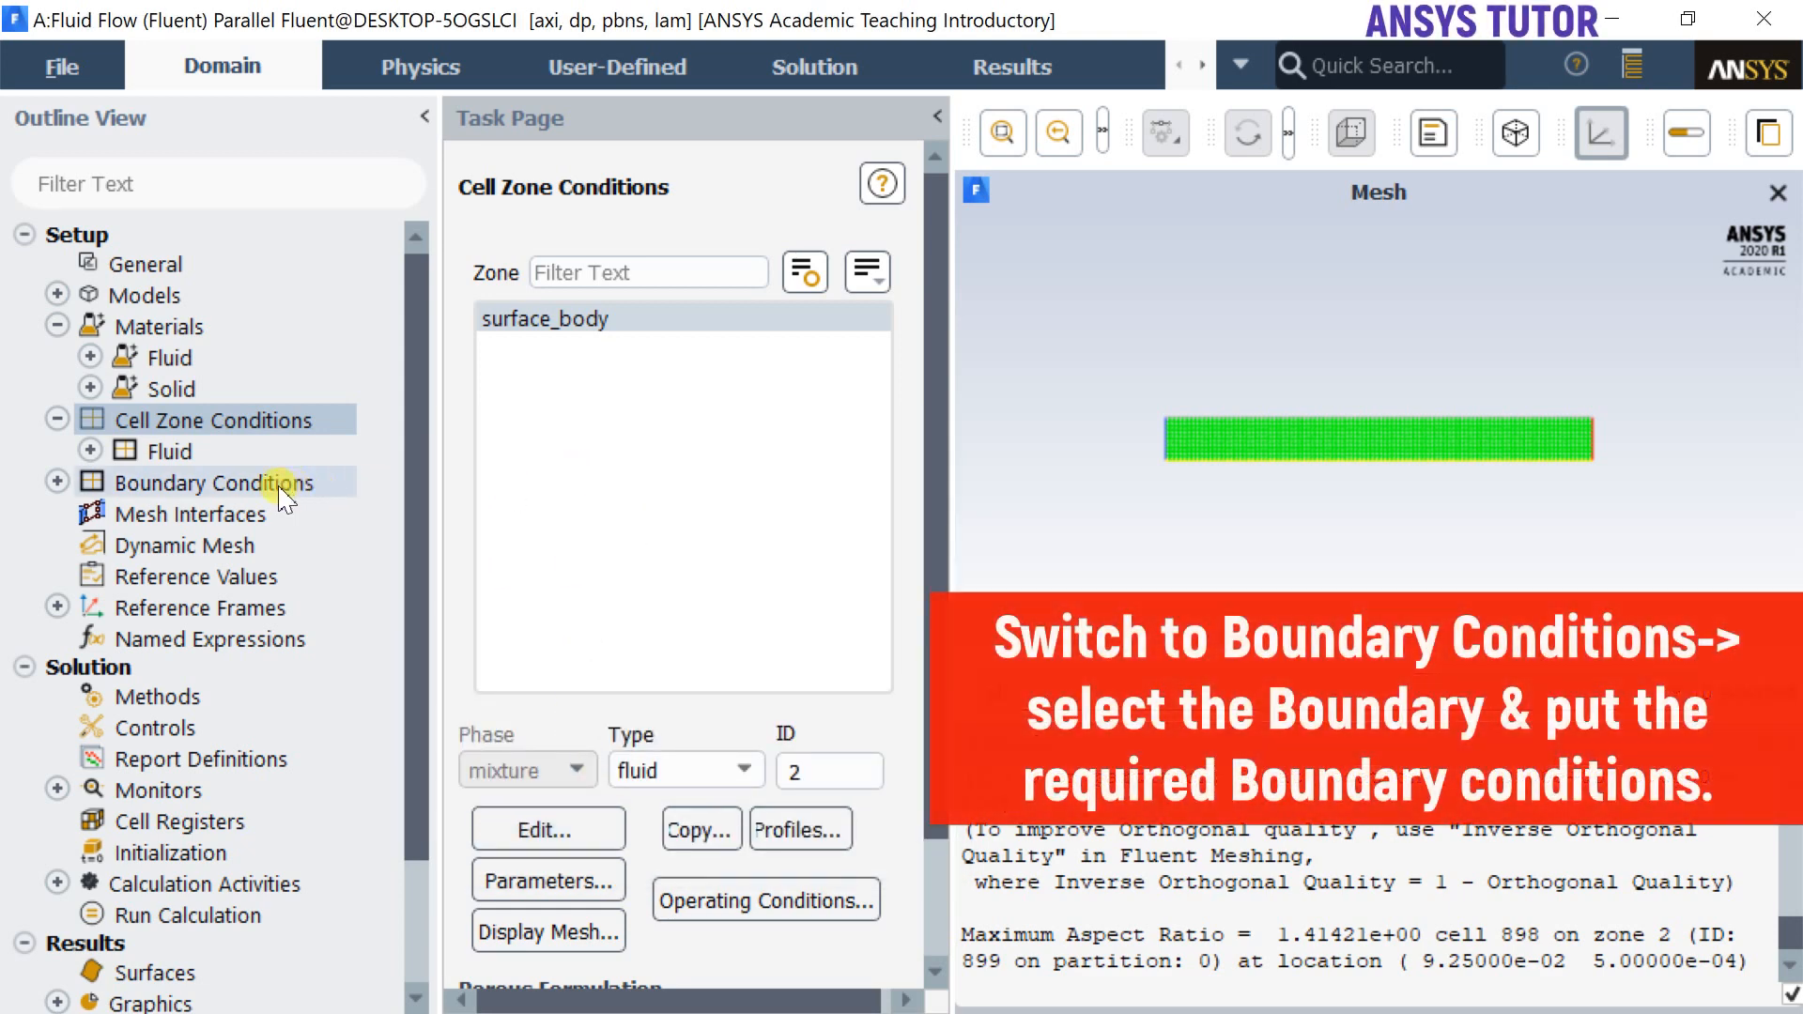
# Keep the axis boundary zone as type axis and accept its zone name axis.
pyautogui.doubleClick(273, 482)
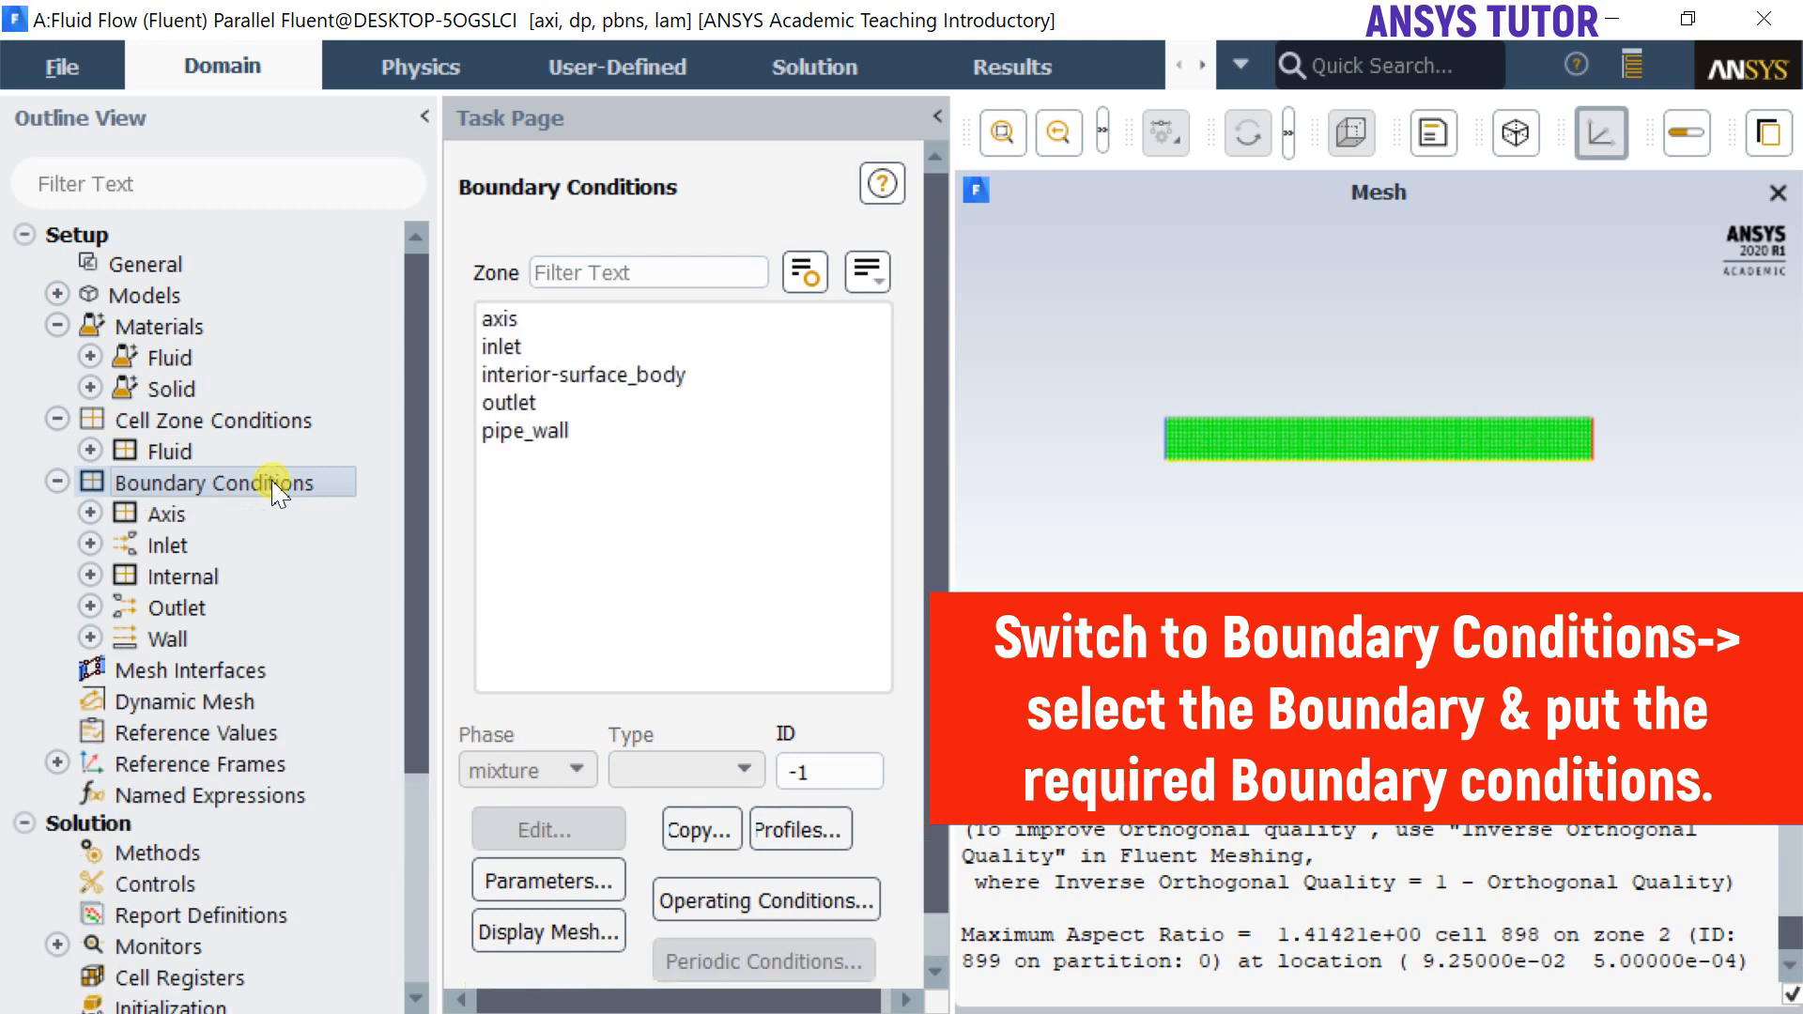
pyautogui.click(563, 317)
pyautogui.click(668, 770)
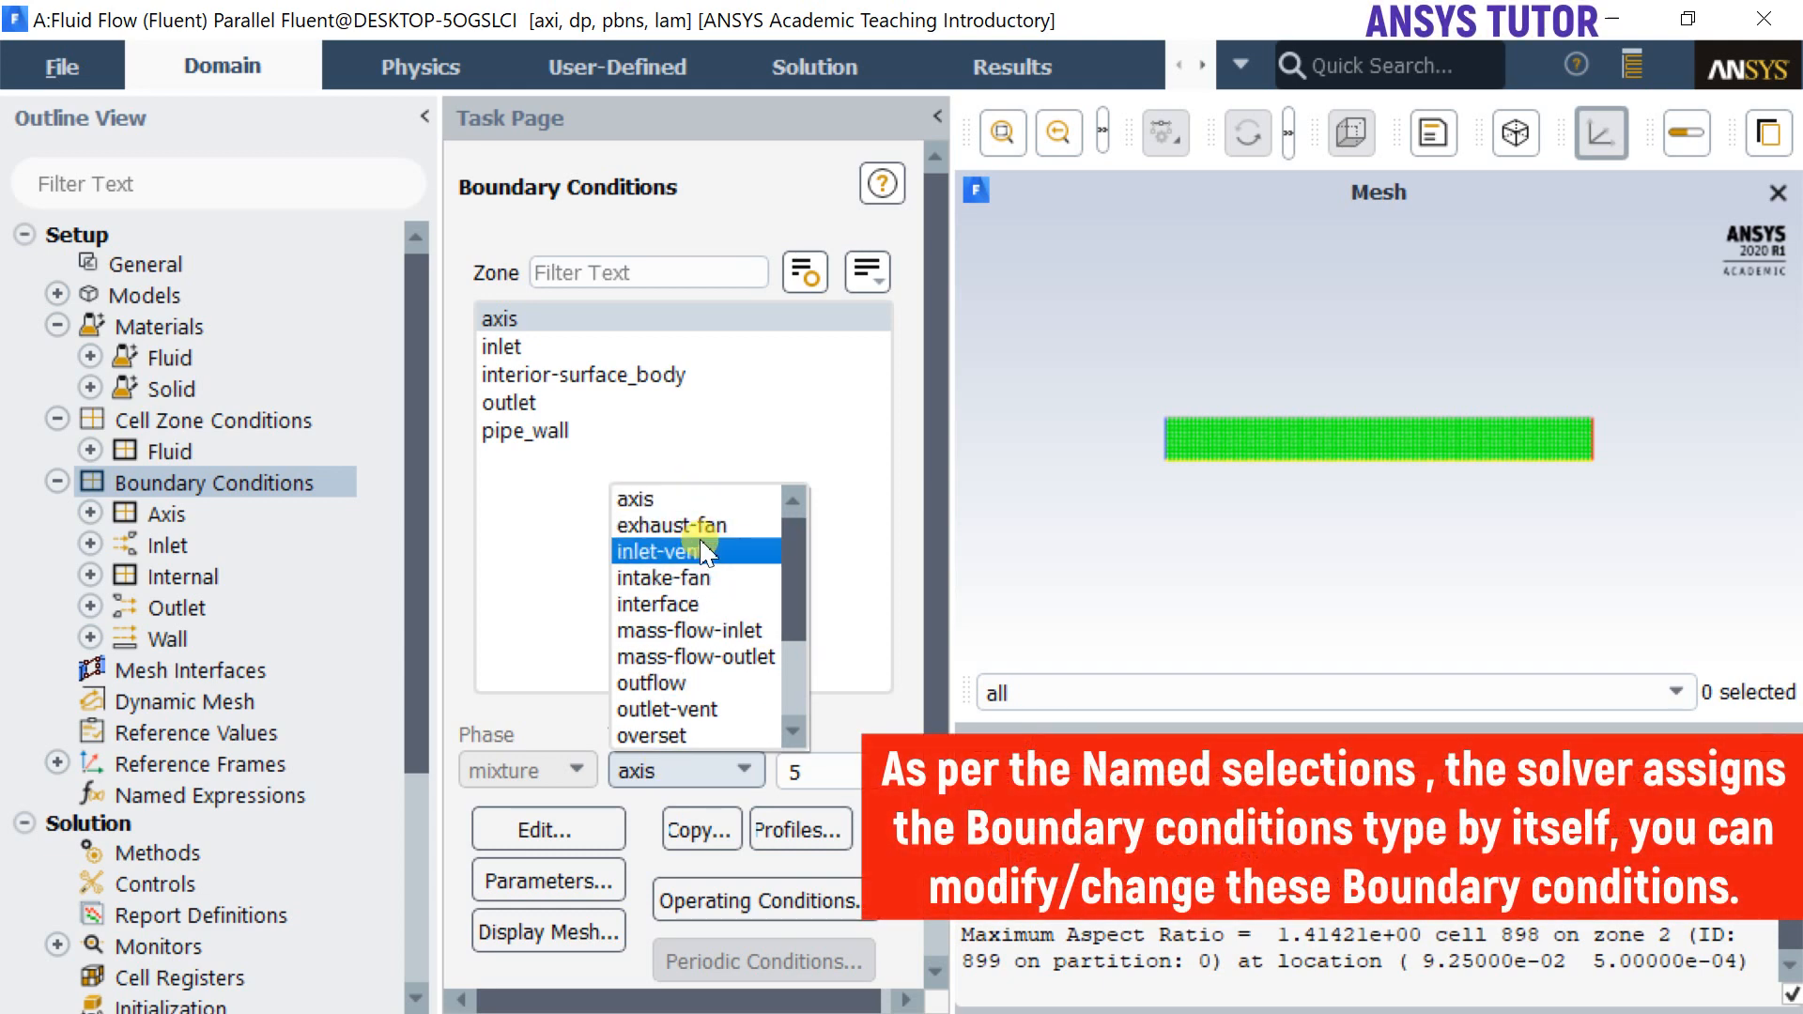
pyautogui.scroll(-2, 709, 563)
pyautogui.scroll(2, 709, 564)
pyautogui.click(658, 499)
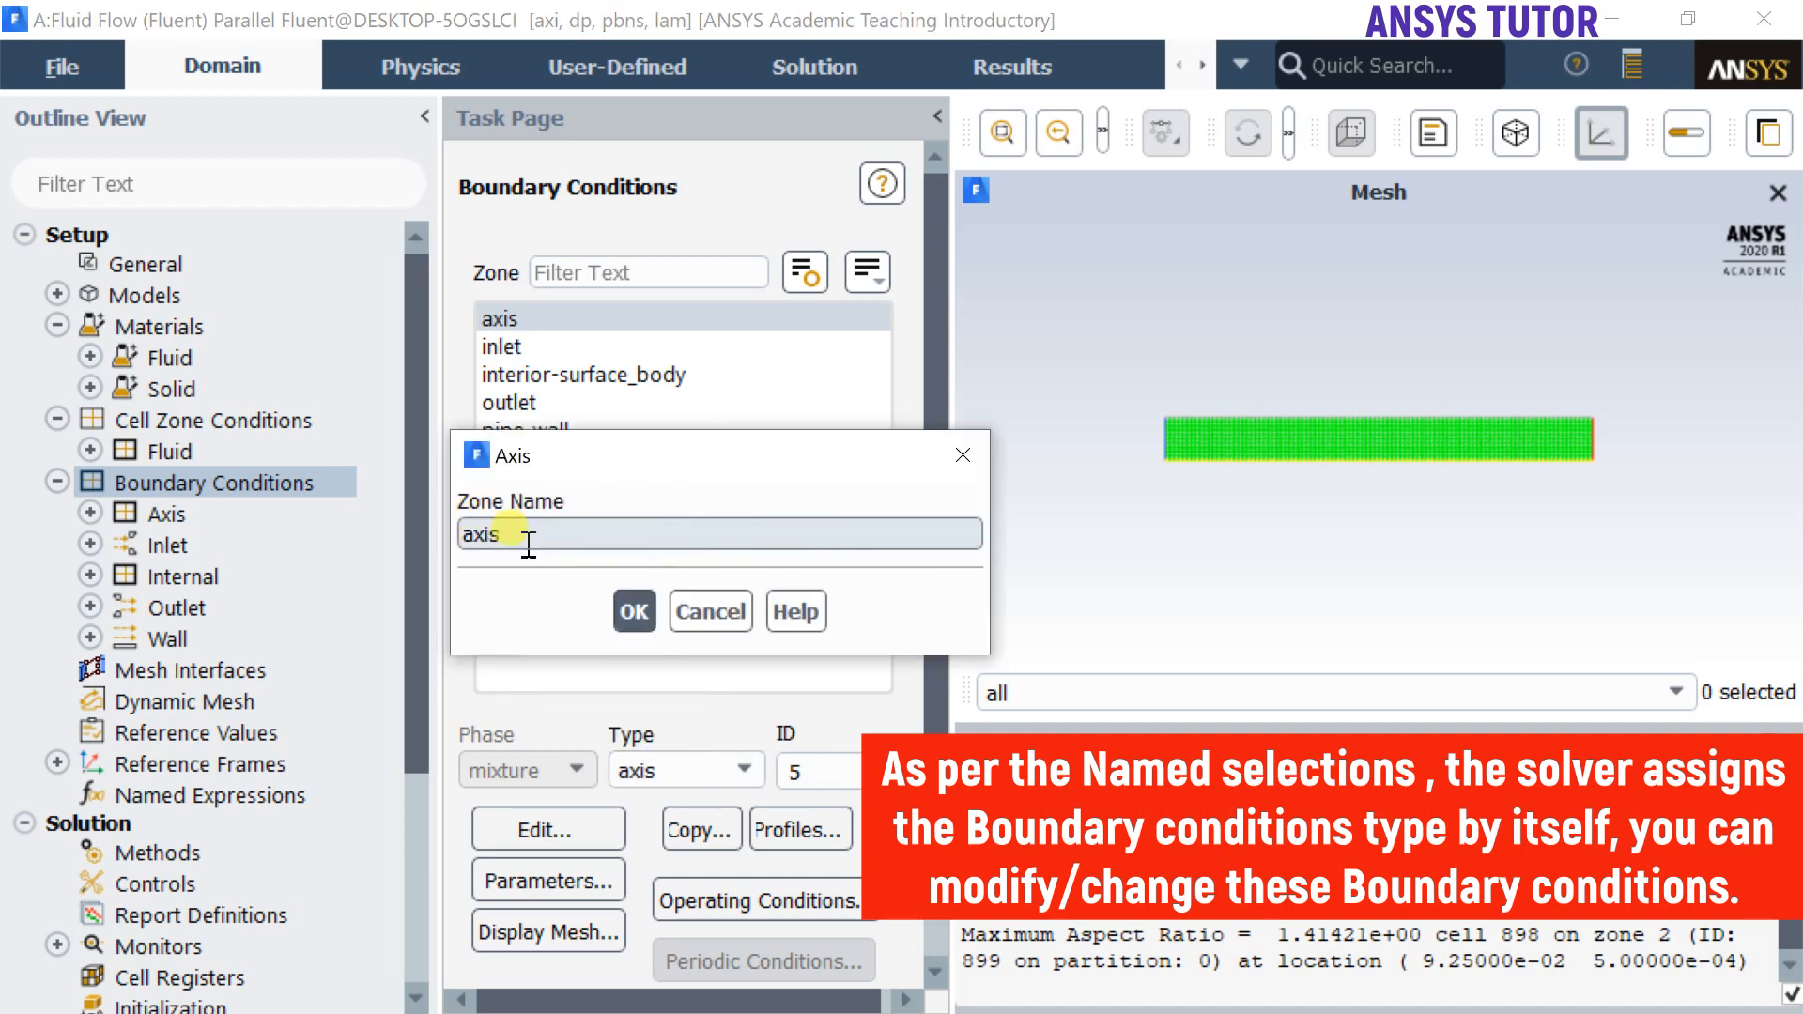
pyautogui.click(634, 611)
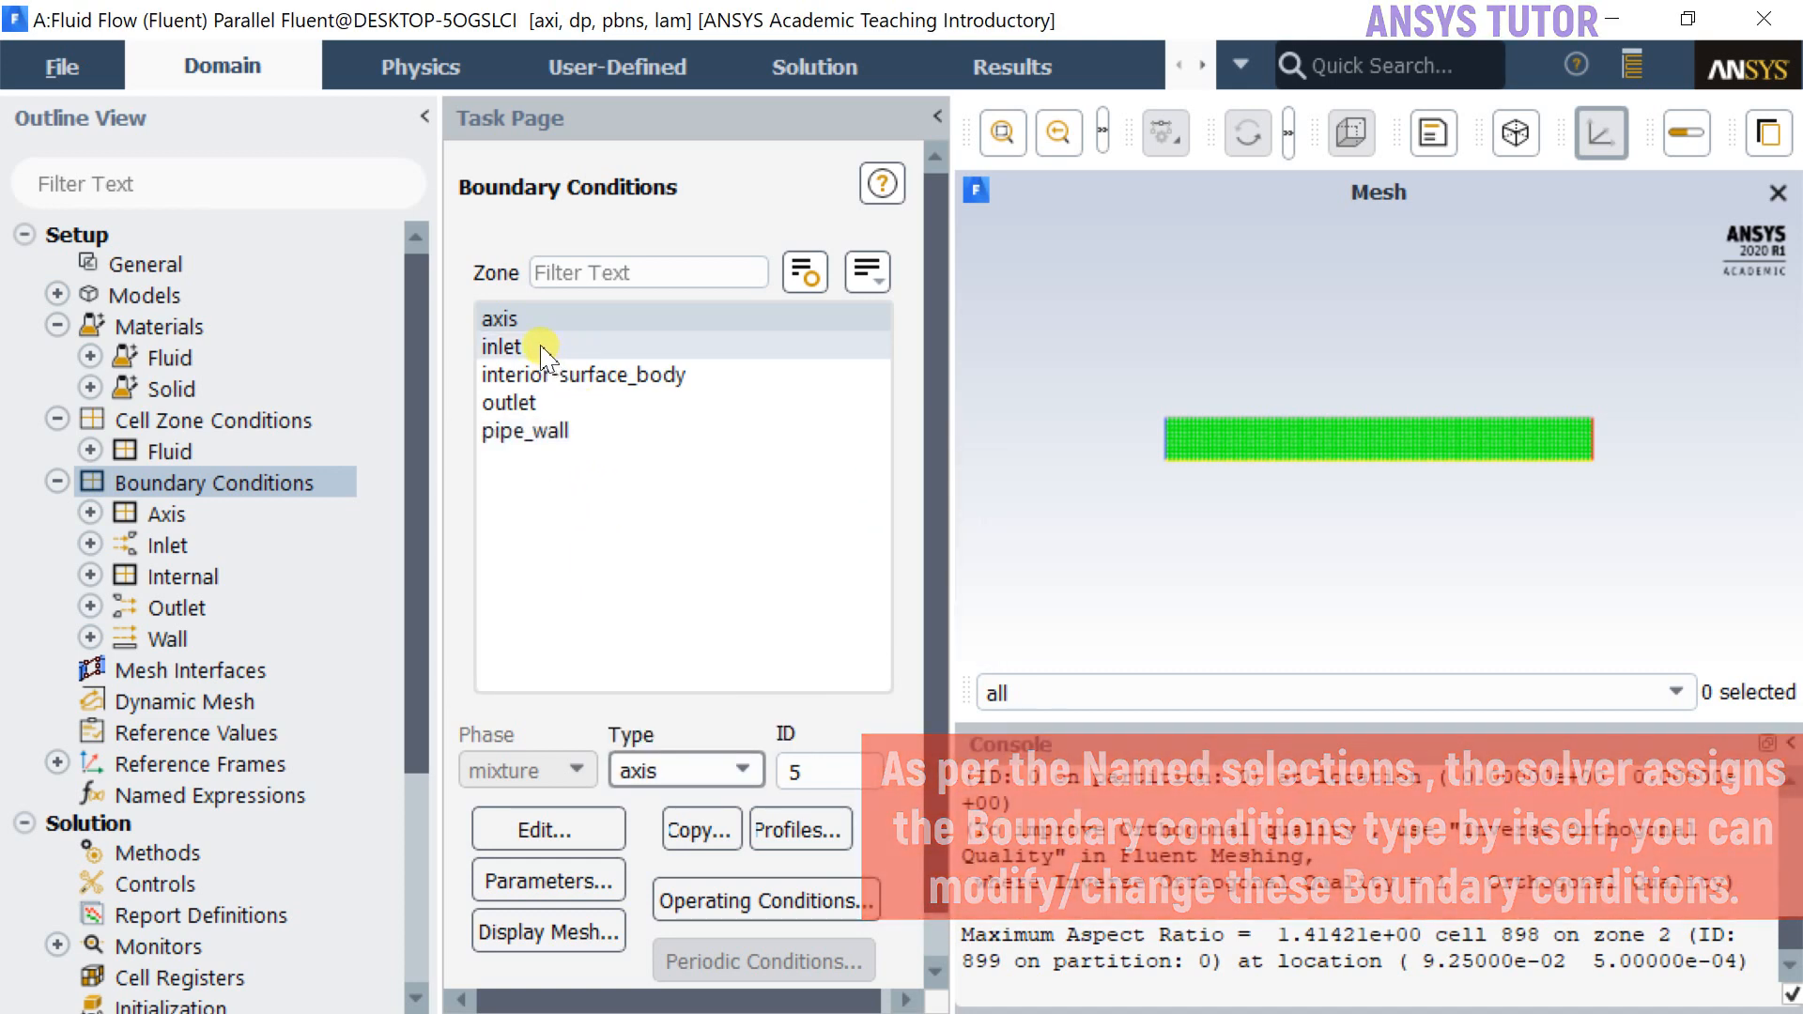
# Define the inlet boundary as a velocity-inlet with a velocity magnitude of 0.0005 m/s normal to the boundary.
pyautogui.click(545, 349)
pyautogui.click(674, 772)
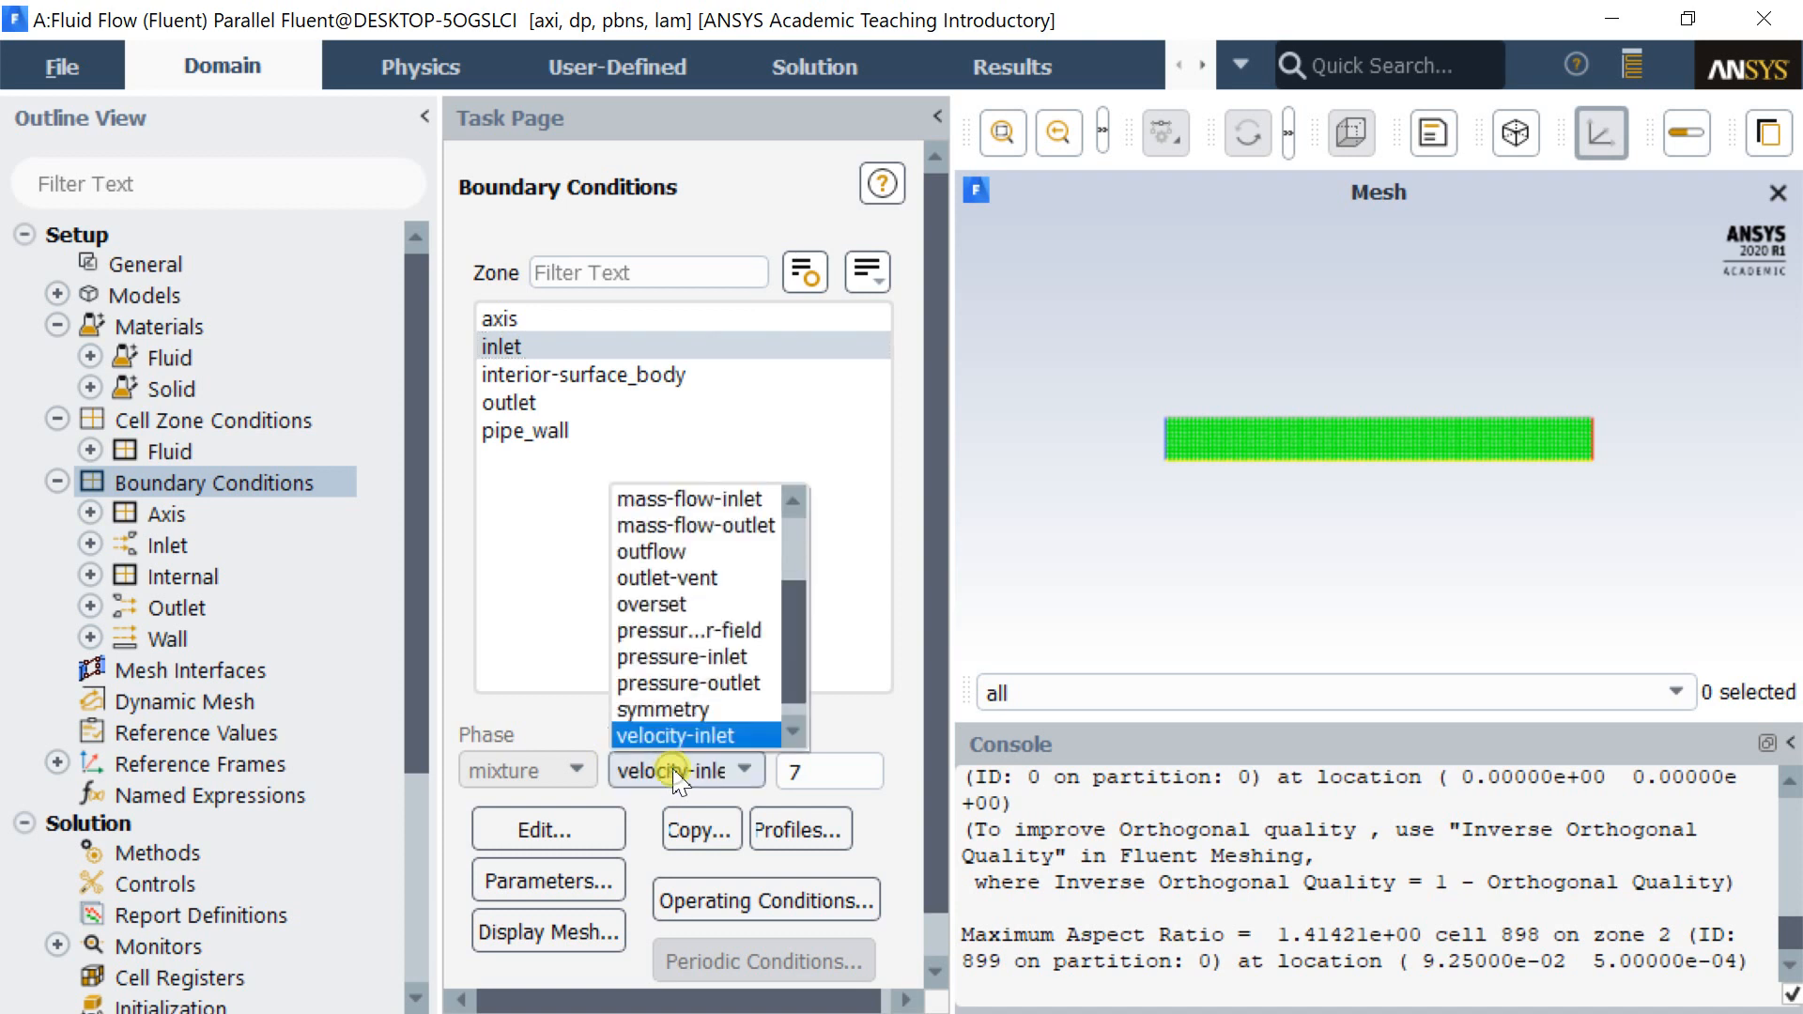
pyautogui.scroll(2, 692, 711)
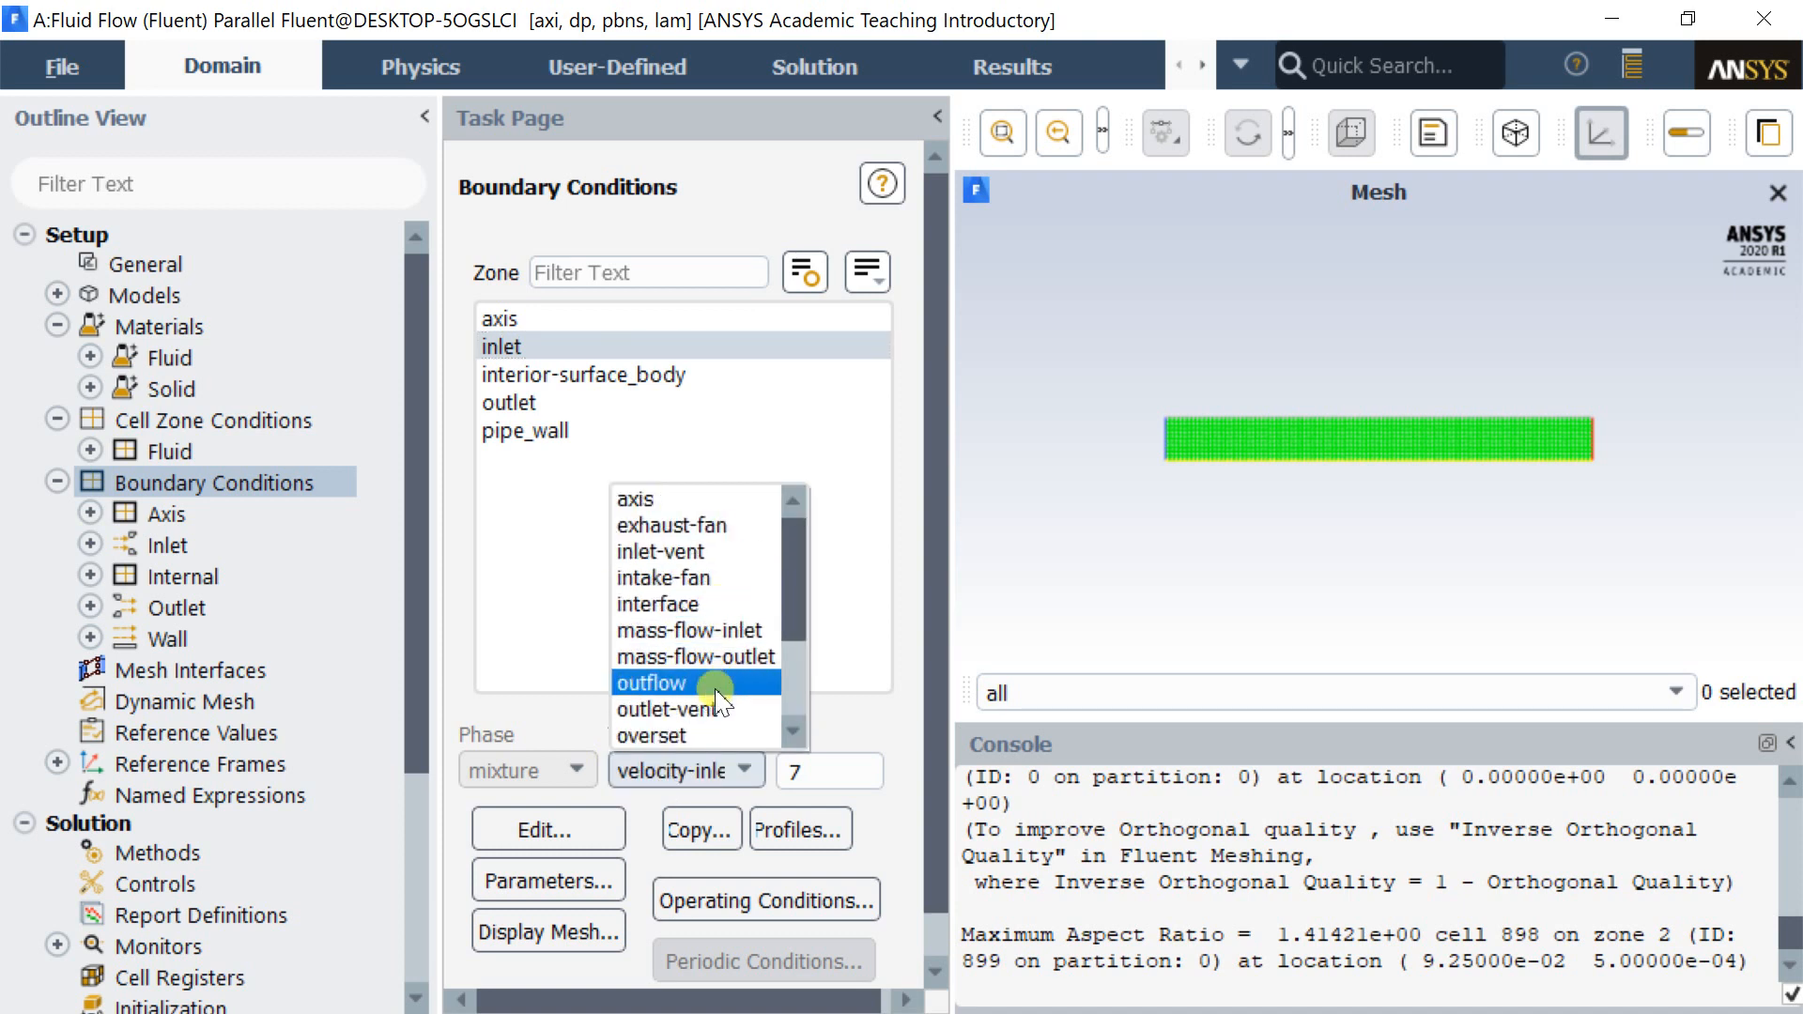
pyautogui.scroll(-2, 724, 681)
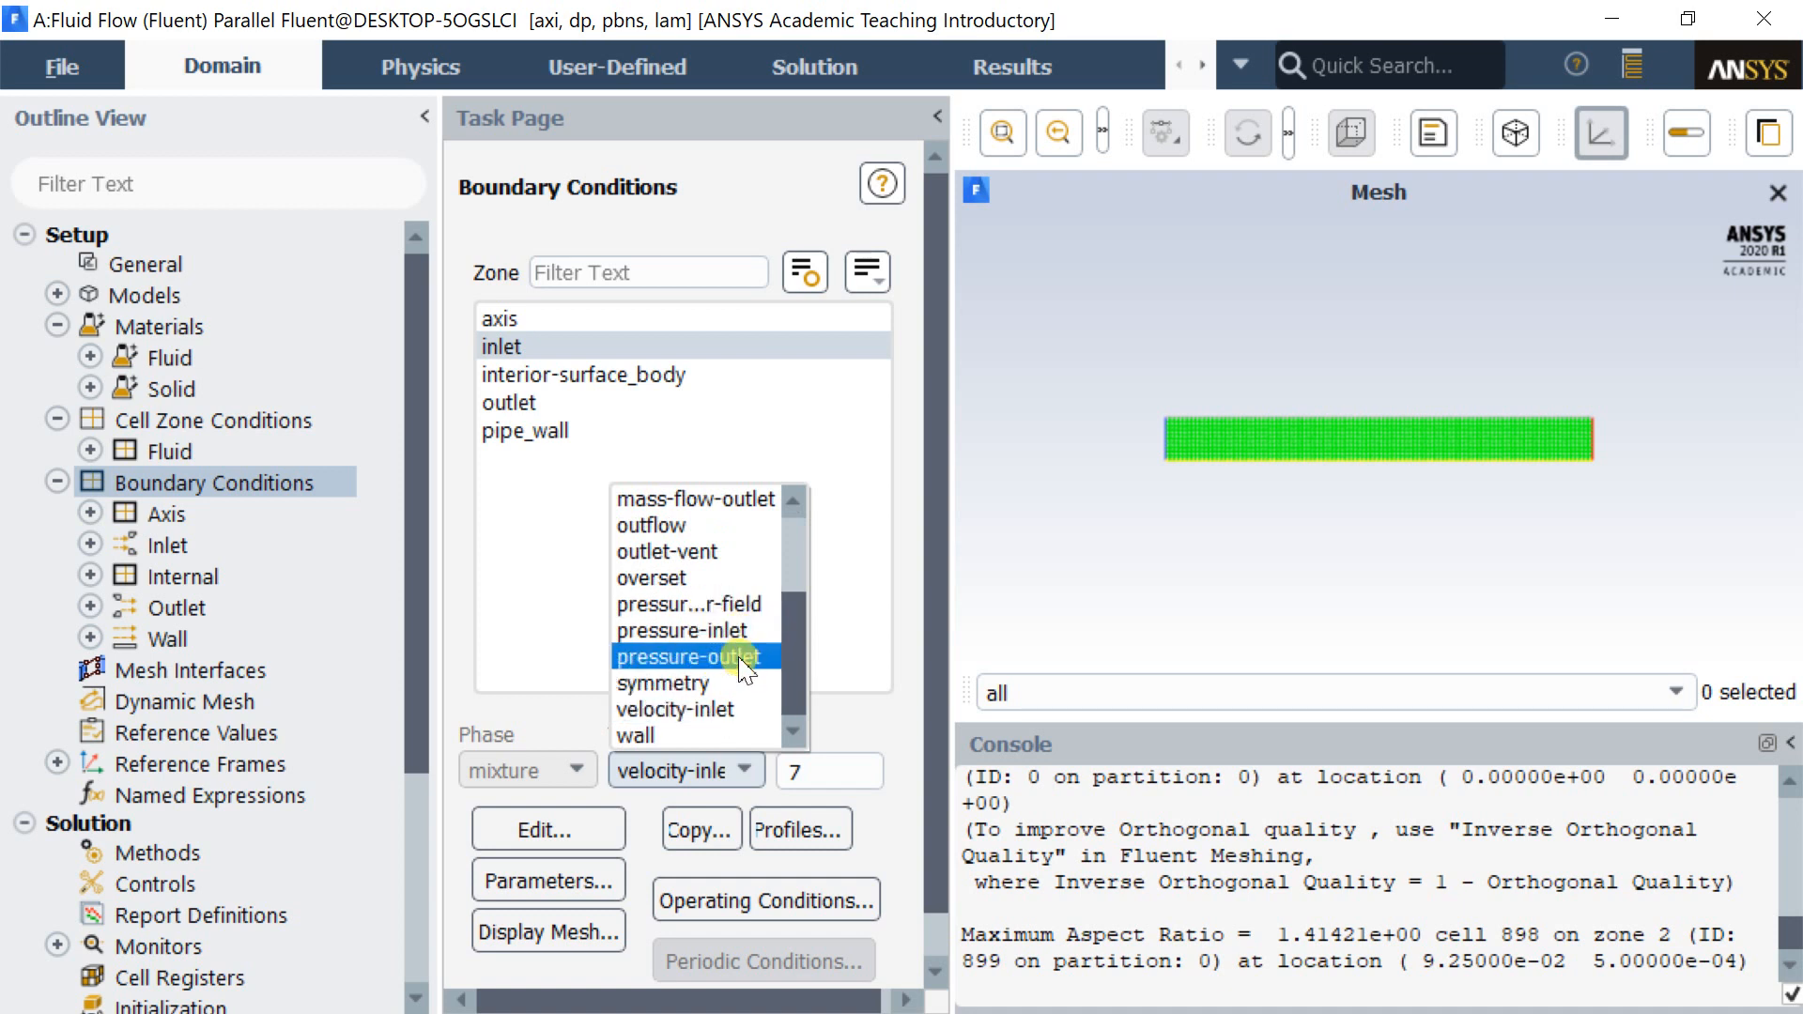
pyautogui.click(733, 708)
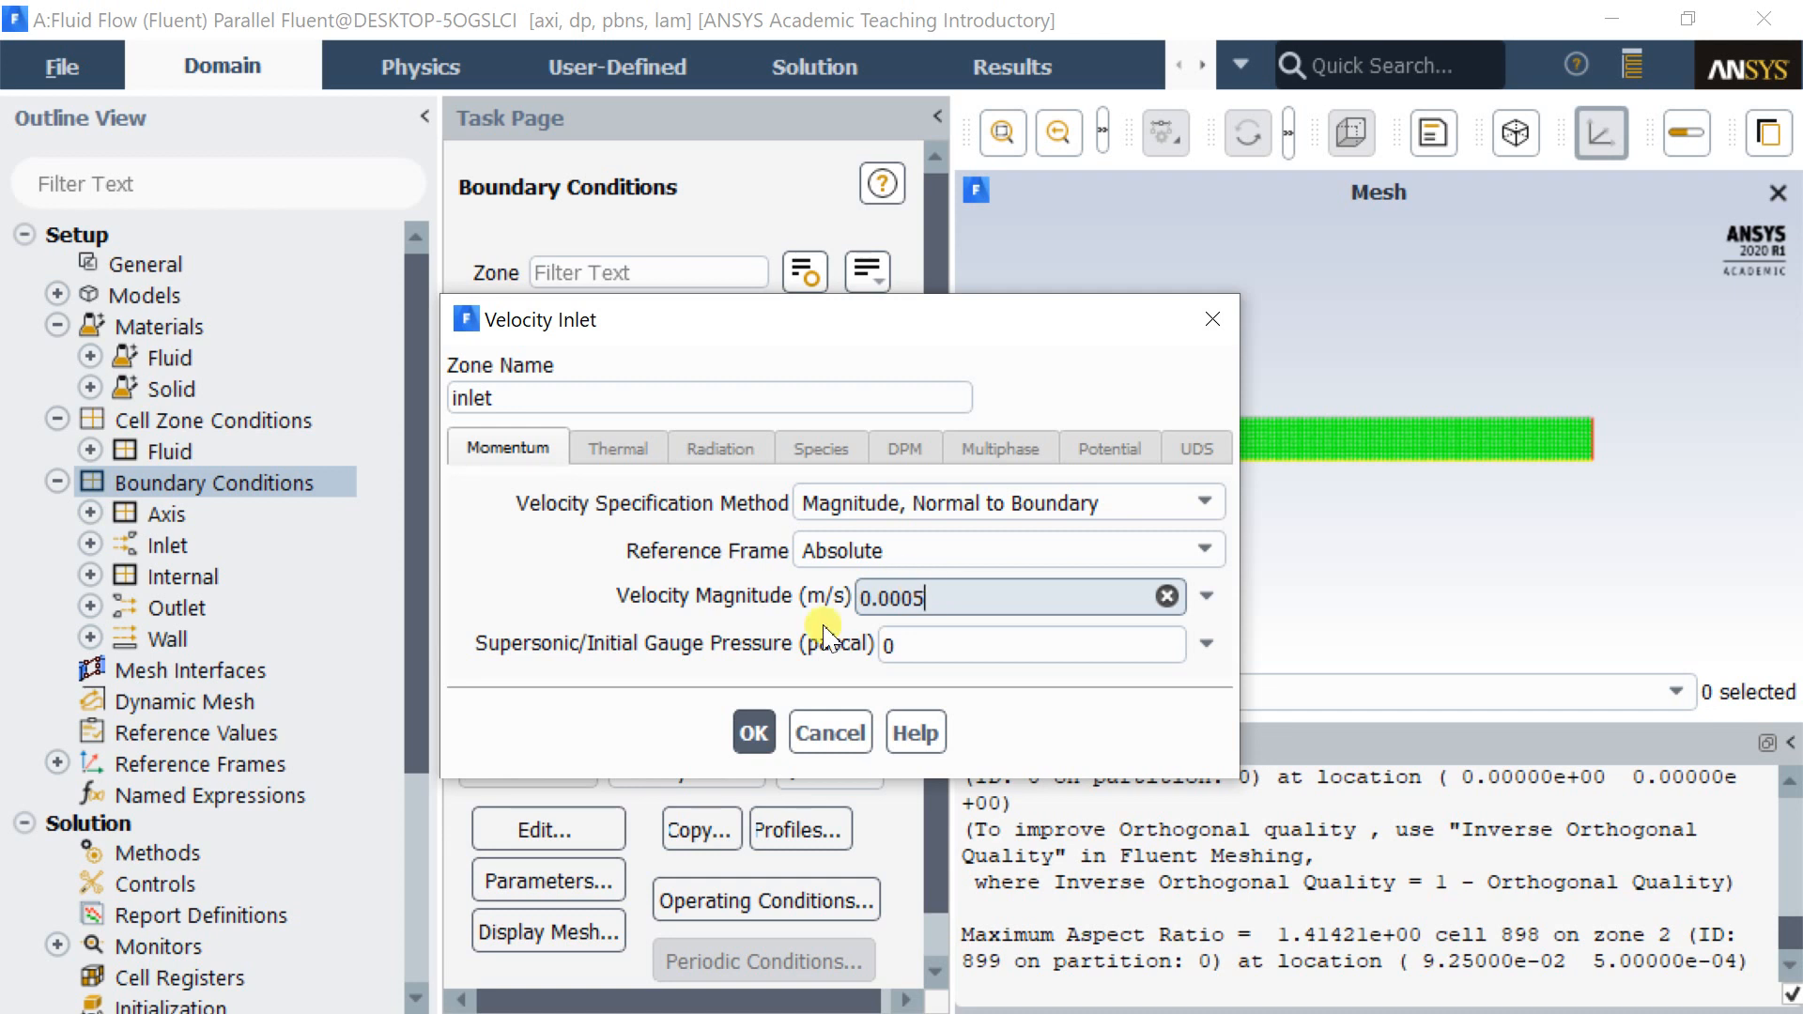
pyautogui.click(751, 735)
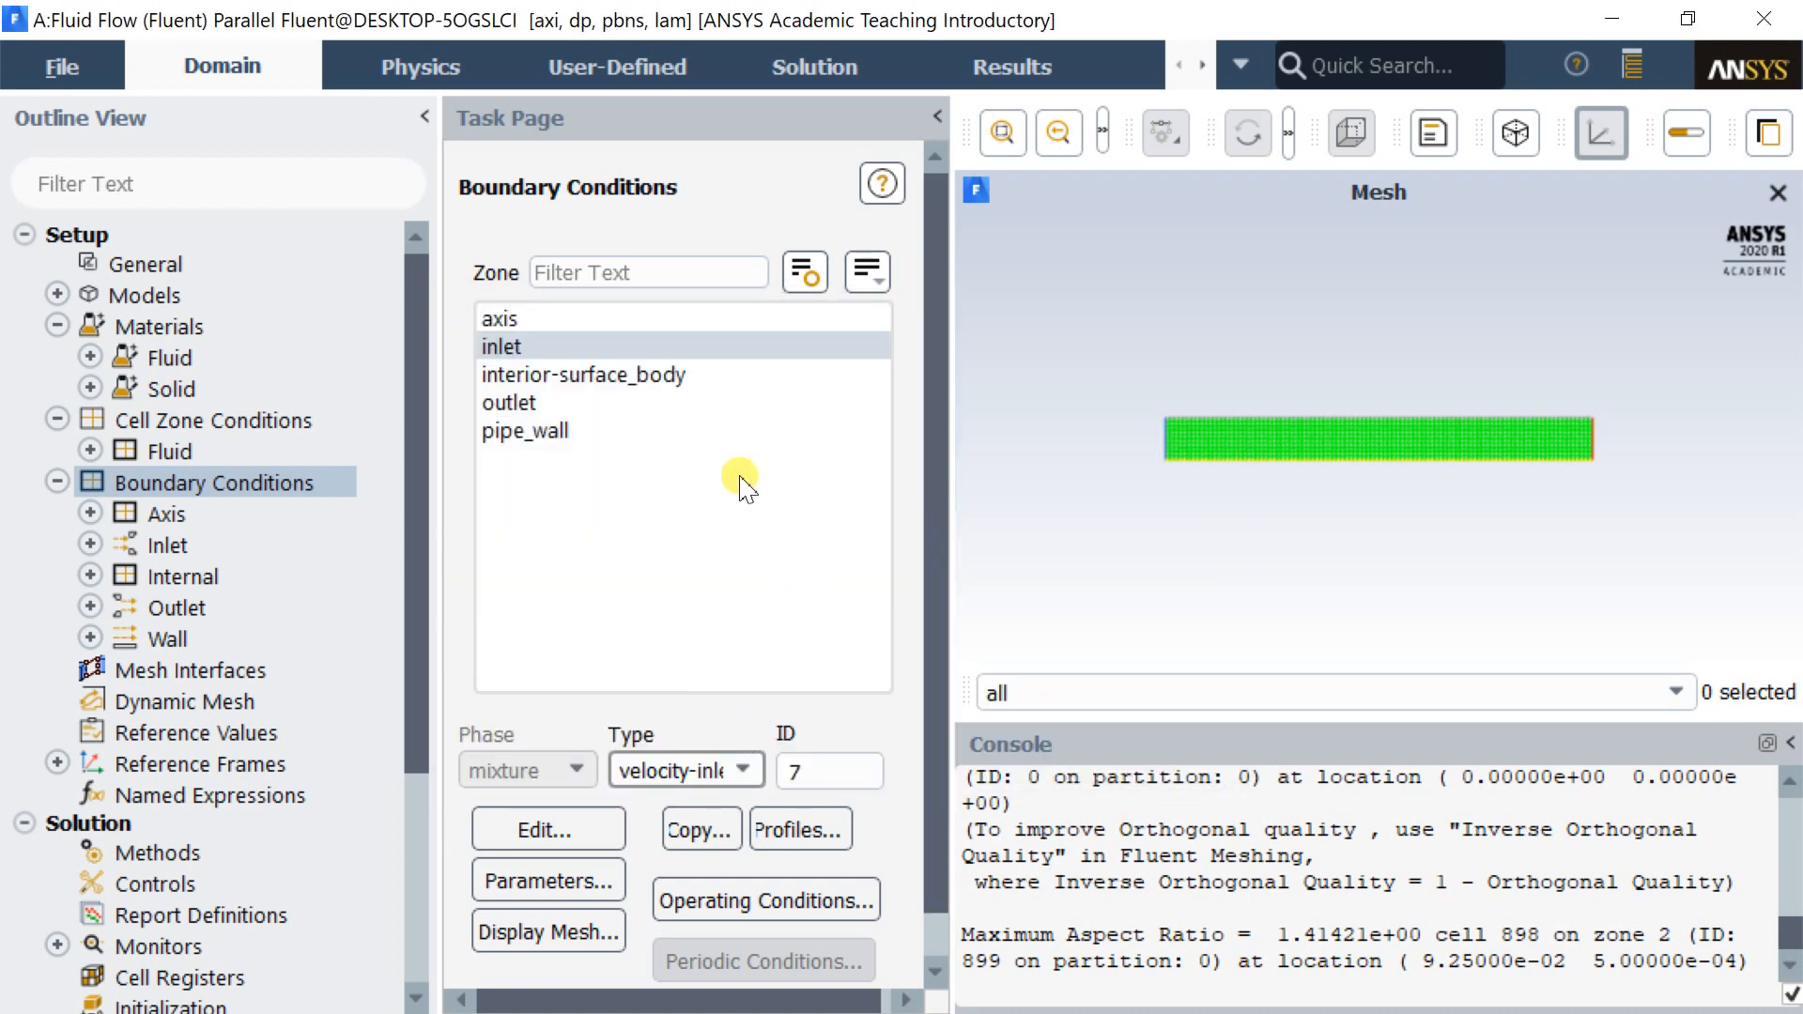
# Check the boundary types available for interior-surface_body and keep it as interior.
pyautogui.click(637, 384)
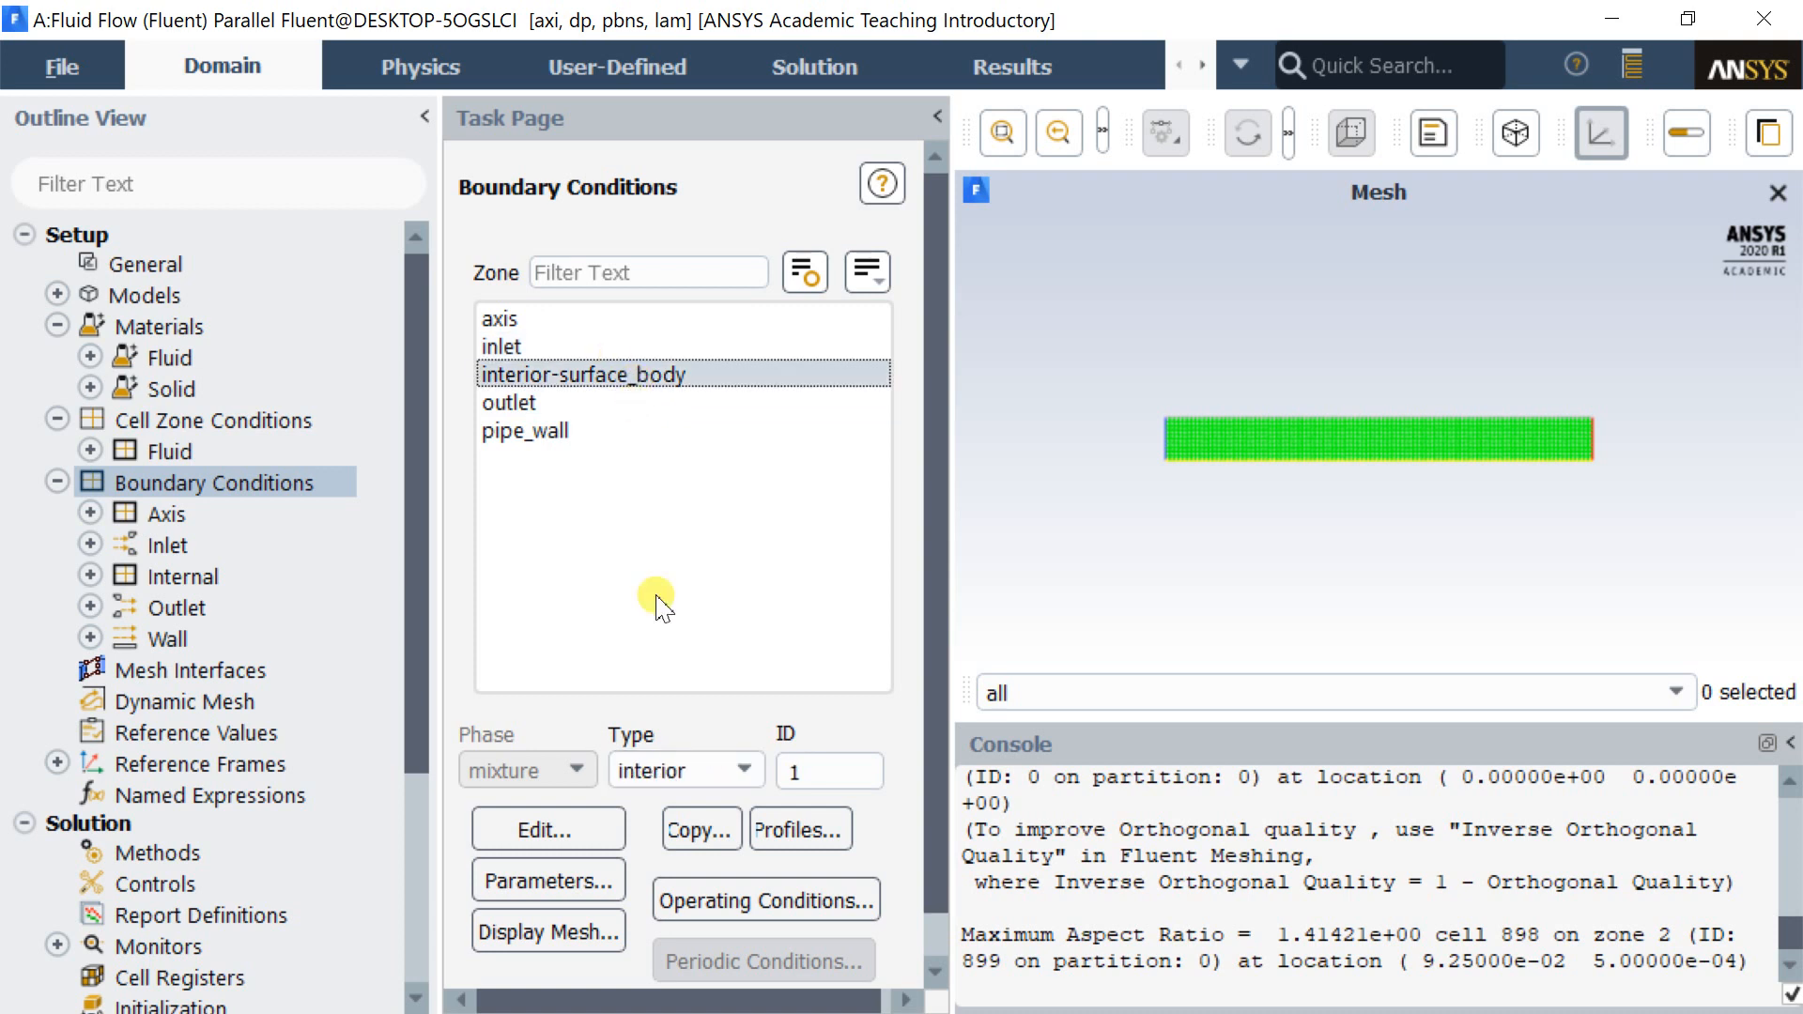
pyautogui.click(669, 772)
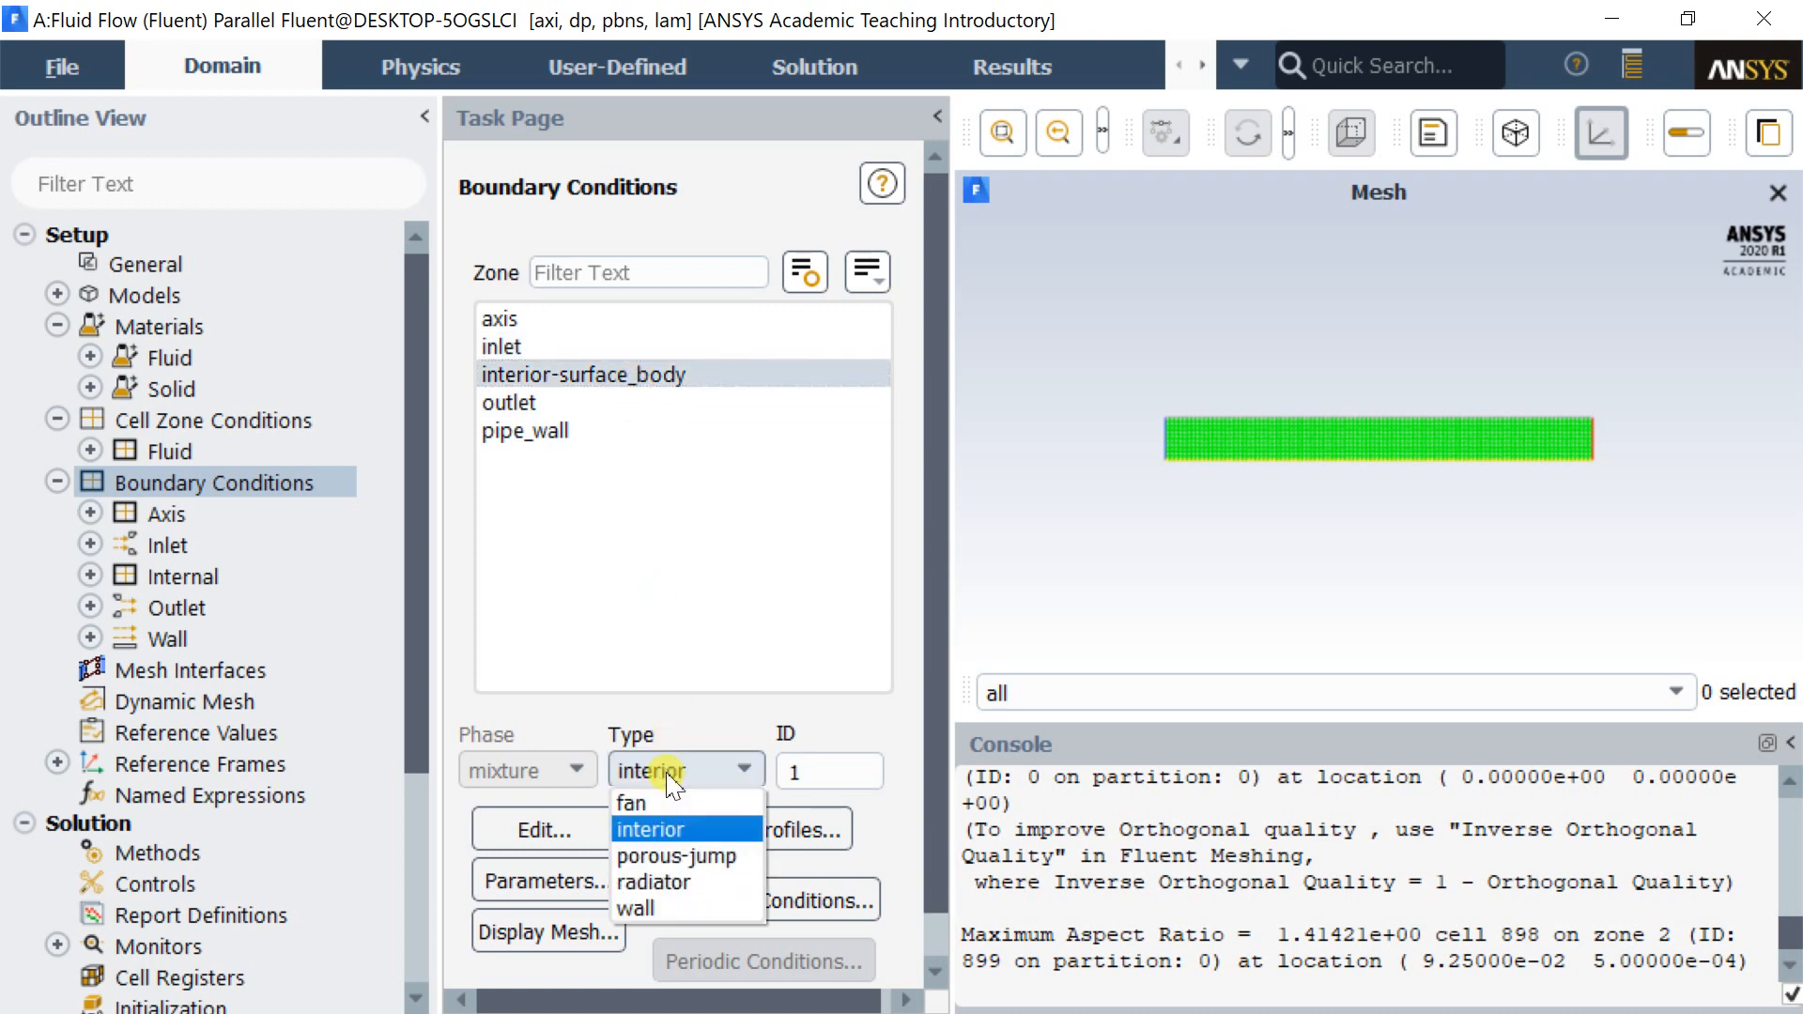
pyautogui.click(684, 776)
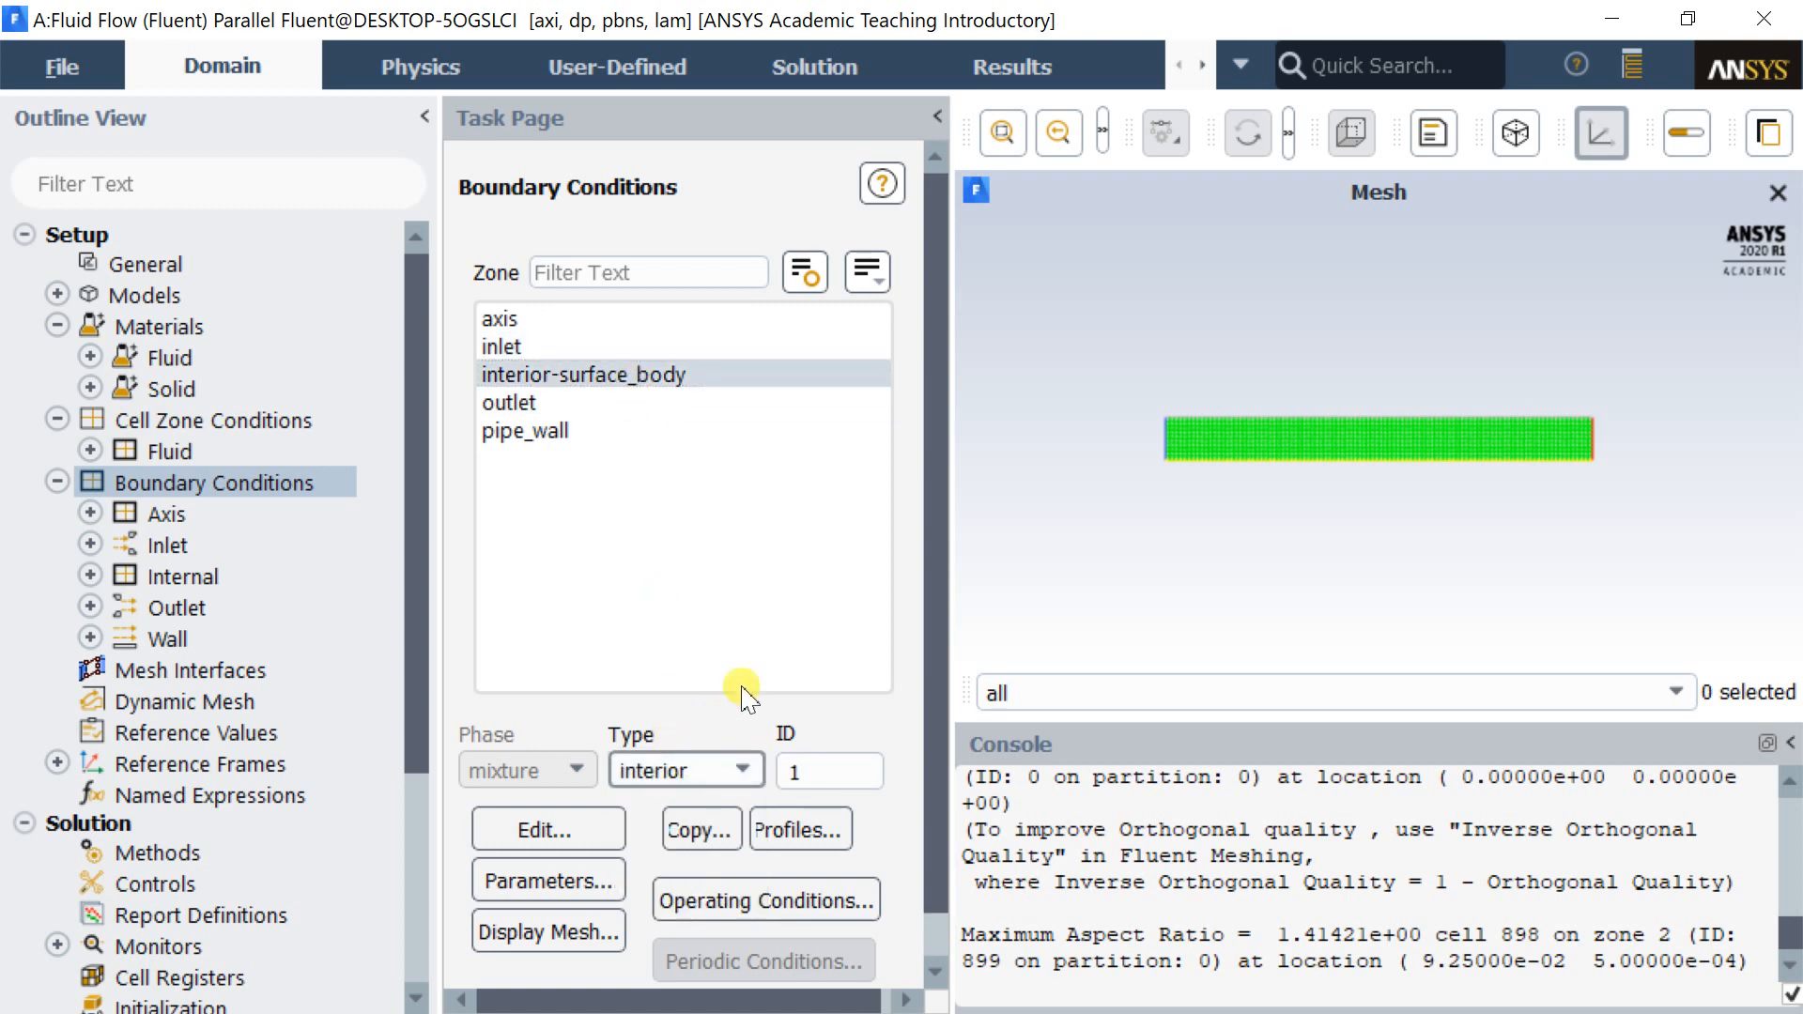
# Accept the outlet as a pressure outlet with 0 pascal gauge pressure and backflow direction normal to the boundary.
pyautogui.click(533, 404)
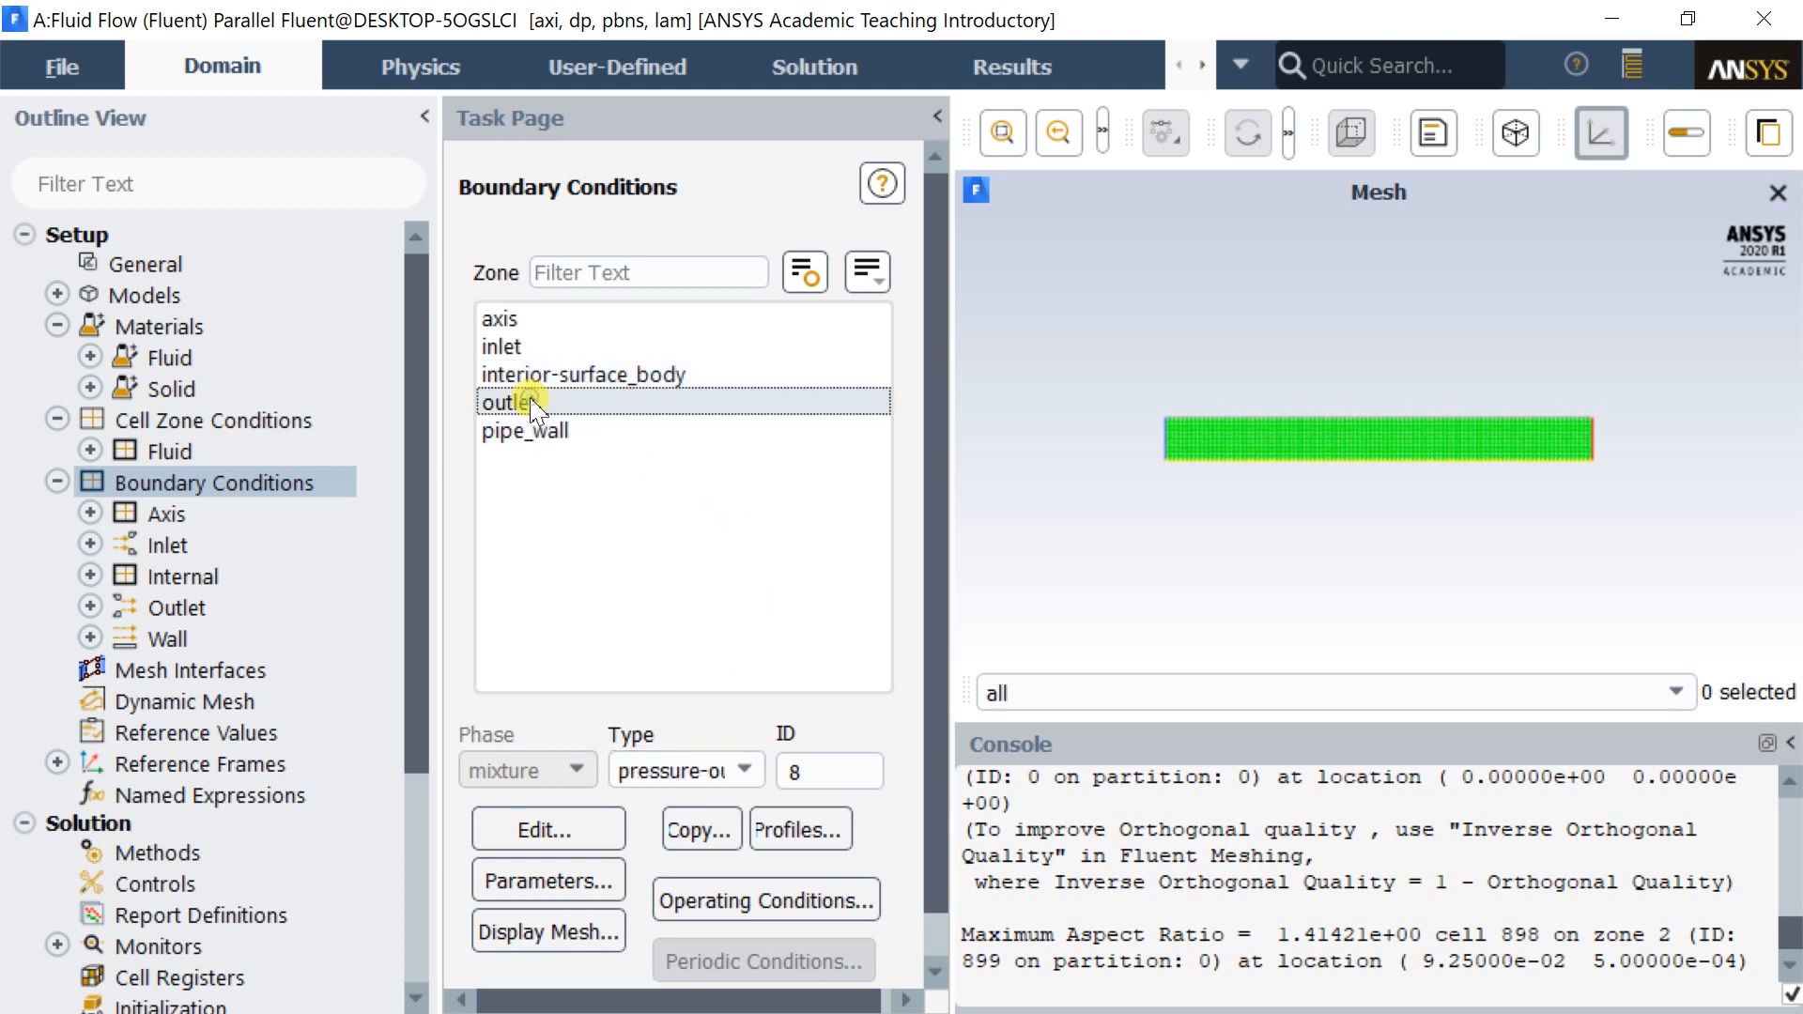
pyautogui.click(563, 826)
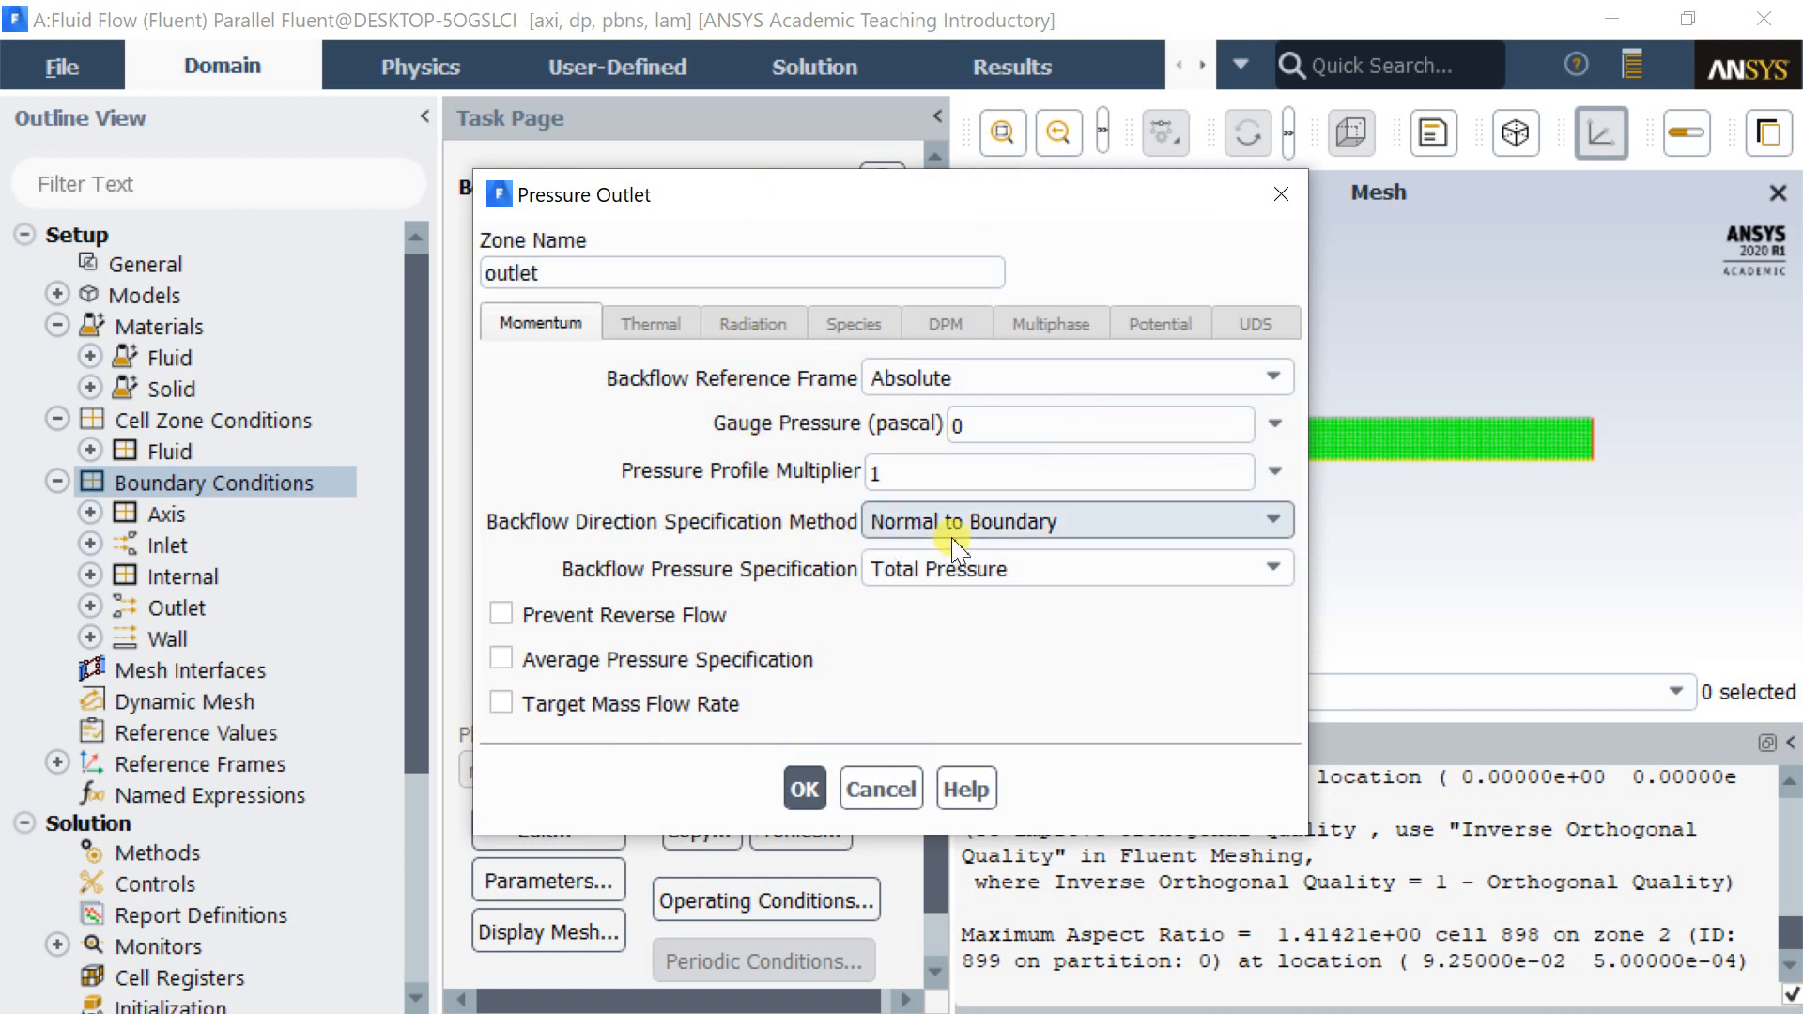
pyautogui.click(809, 787)
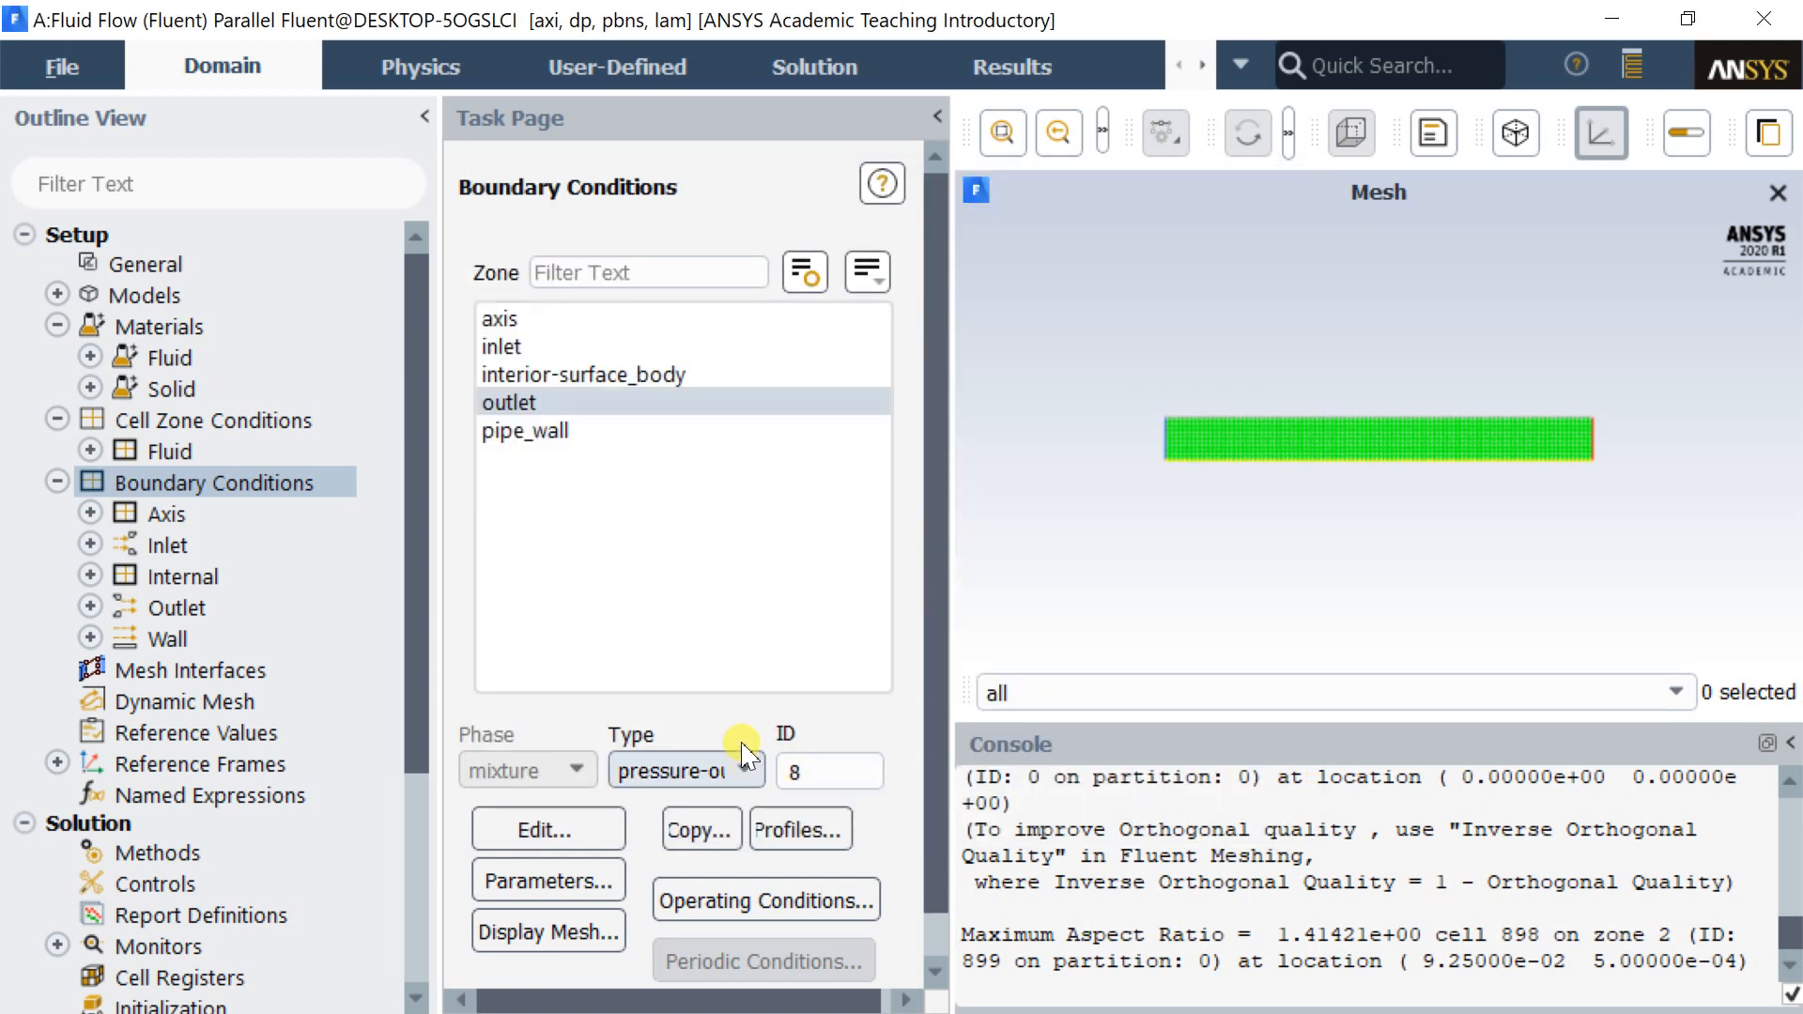
# Accept pipe_wall as a stationary wall with the no-slip shear condition.
pyautogui.click(603, 432)
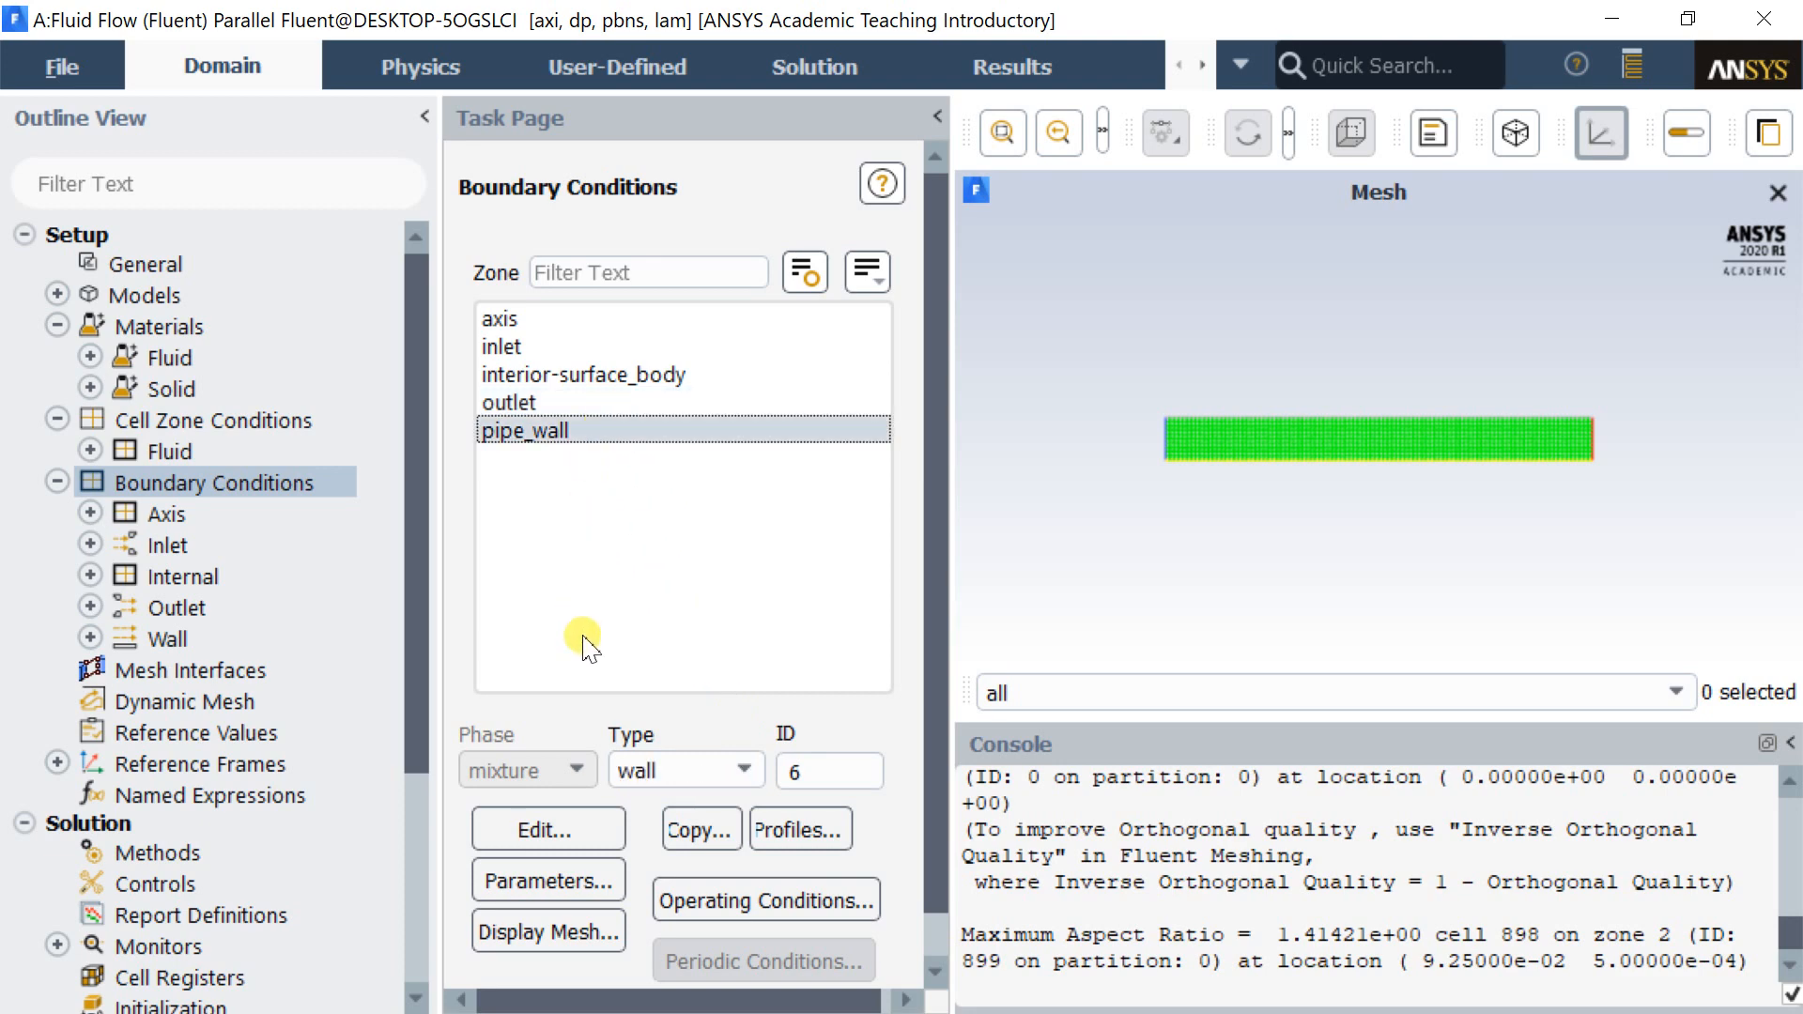
pyautogui.click(567, 830)
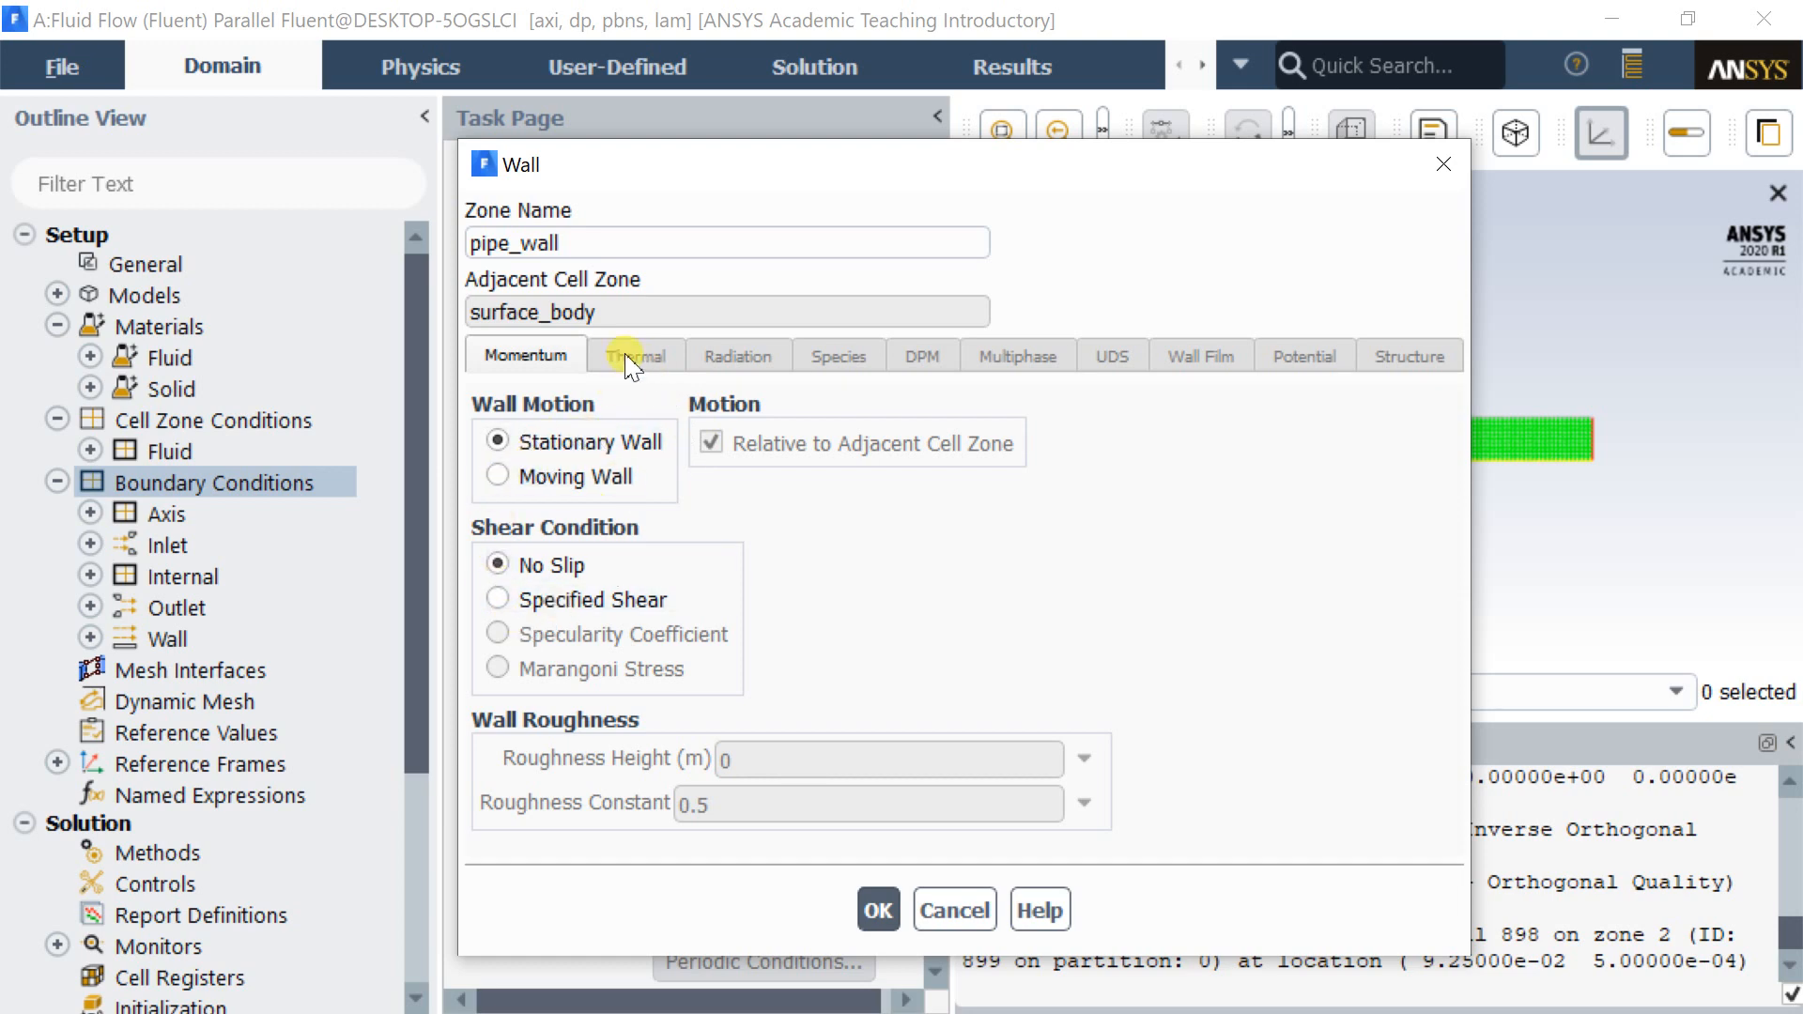
pyautogui.click(877, 910)
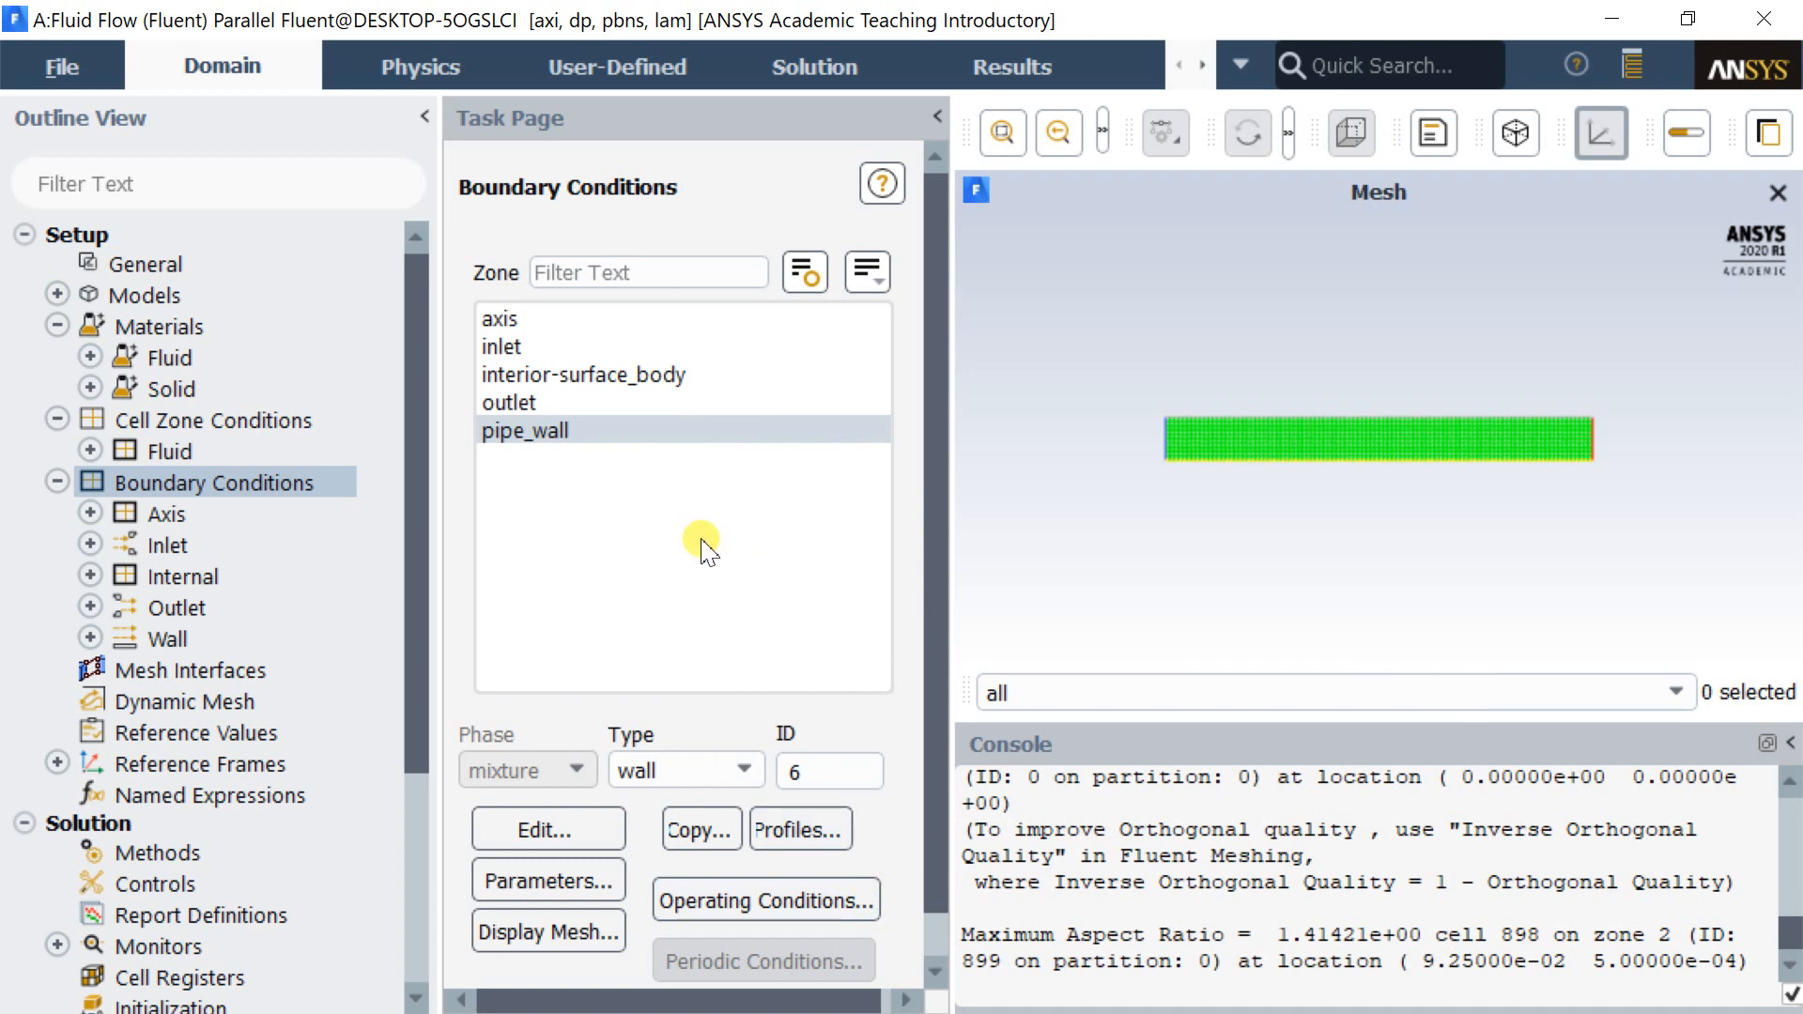
# Set the pressure-velocity coupling scheme to SIMPLE and keep the pressure discretization at Second Order in the solution methods.
pyautogui.click(57, 483)
pyautogui.click(57, 419)
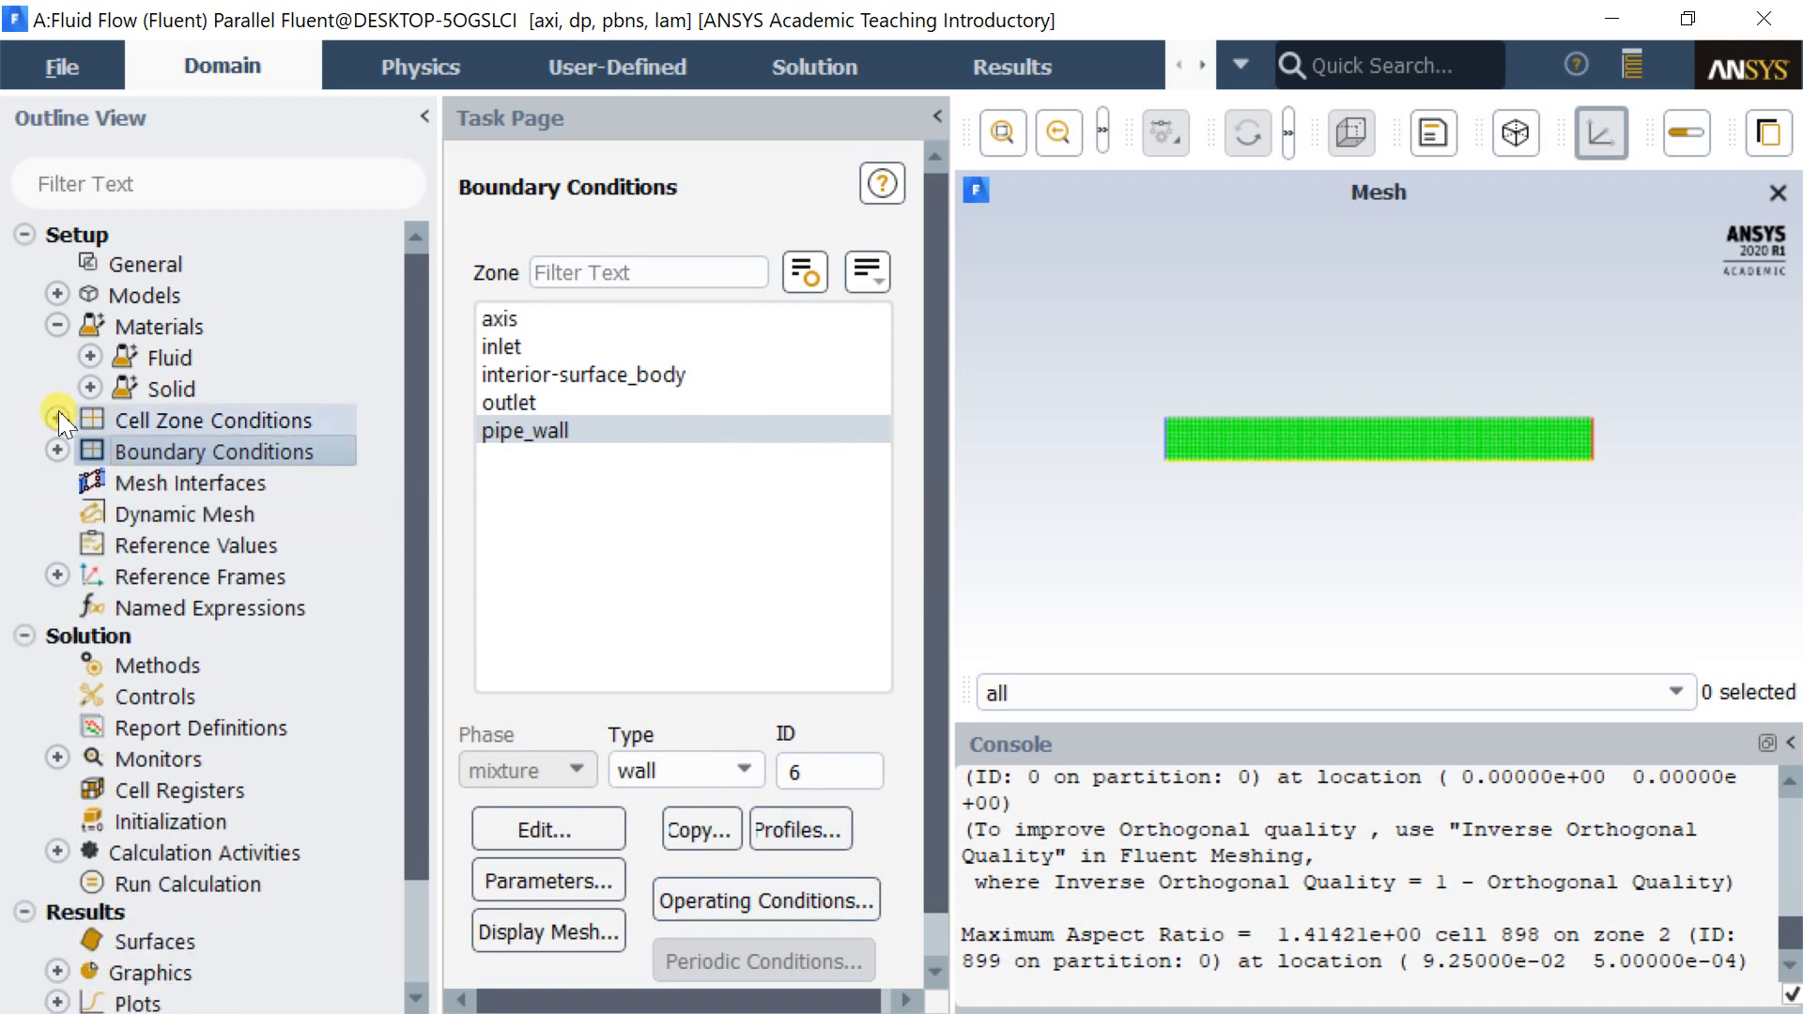
pyautogui.click(57, 326)
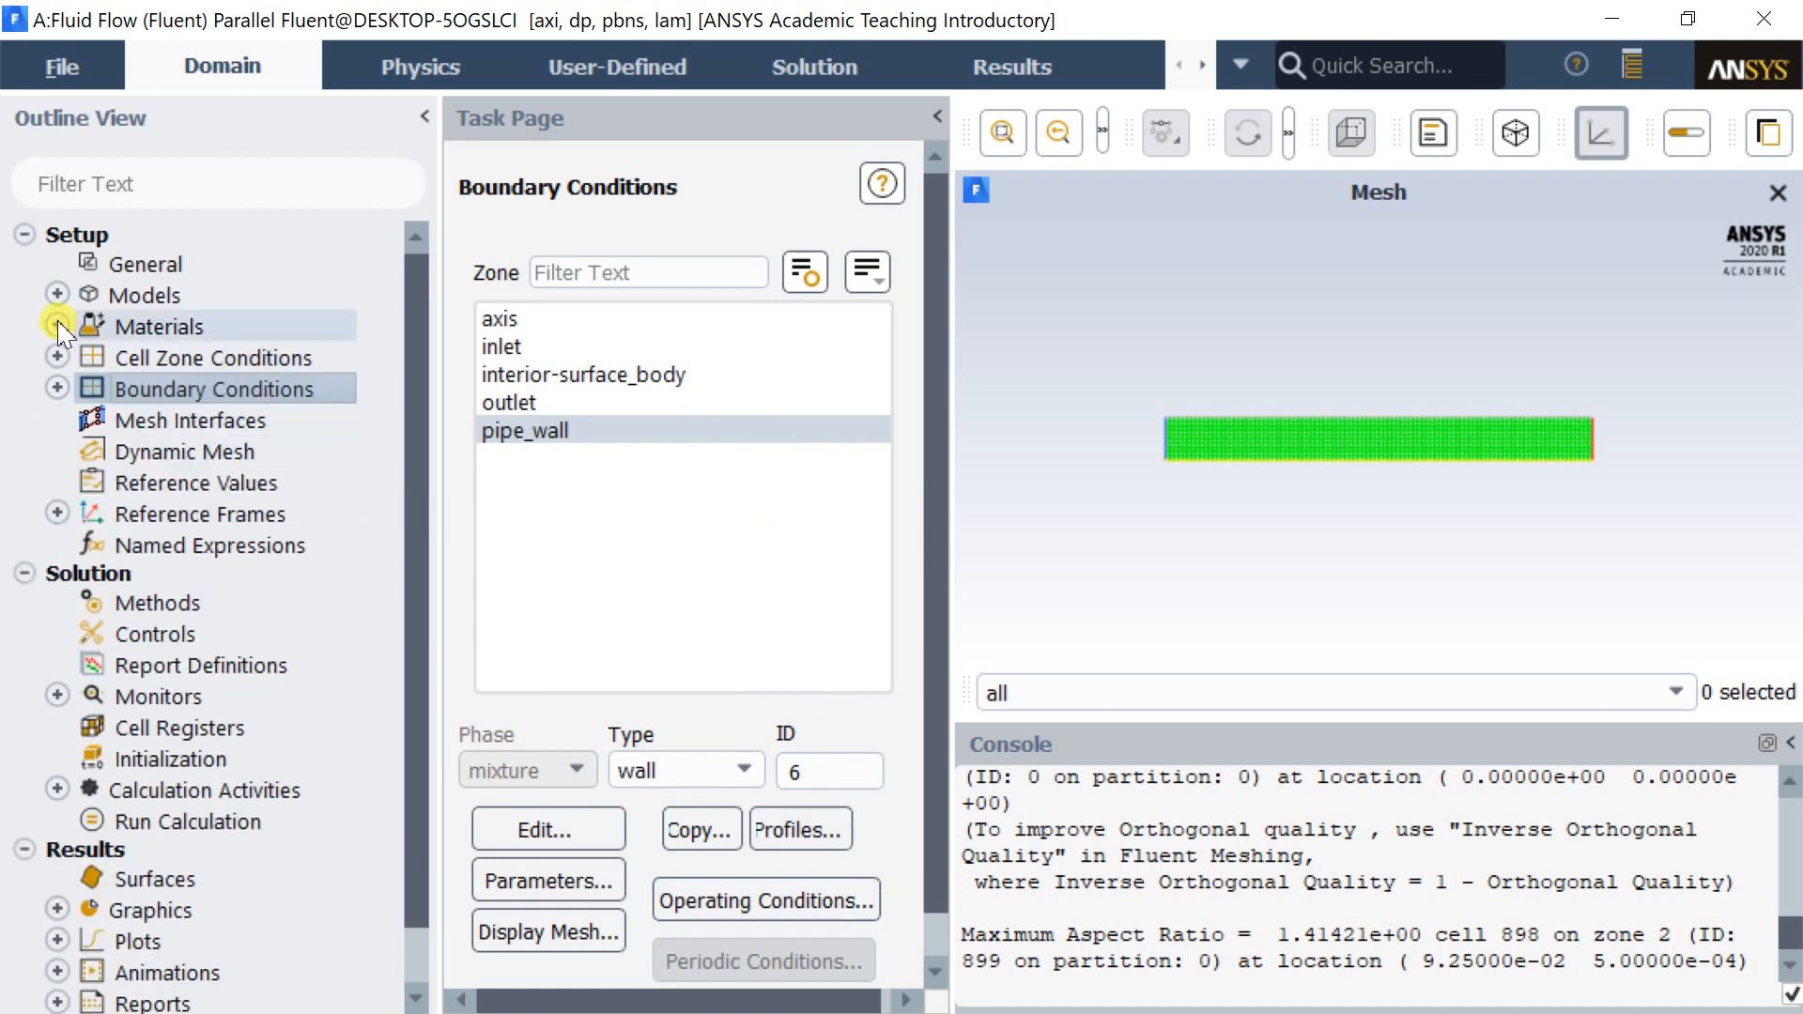
pyautogui.click(158, 604)
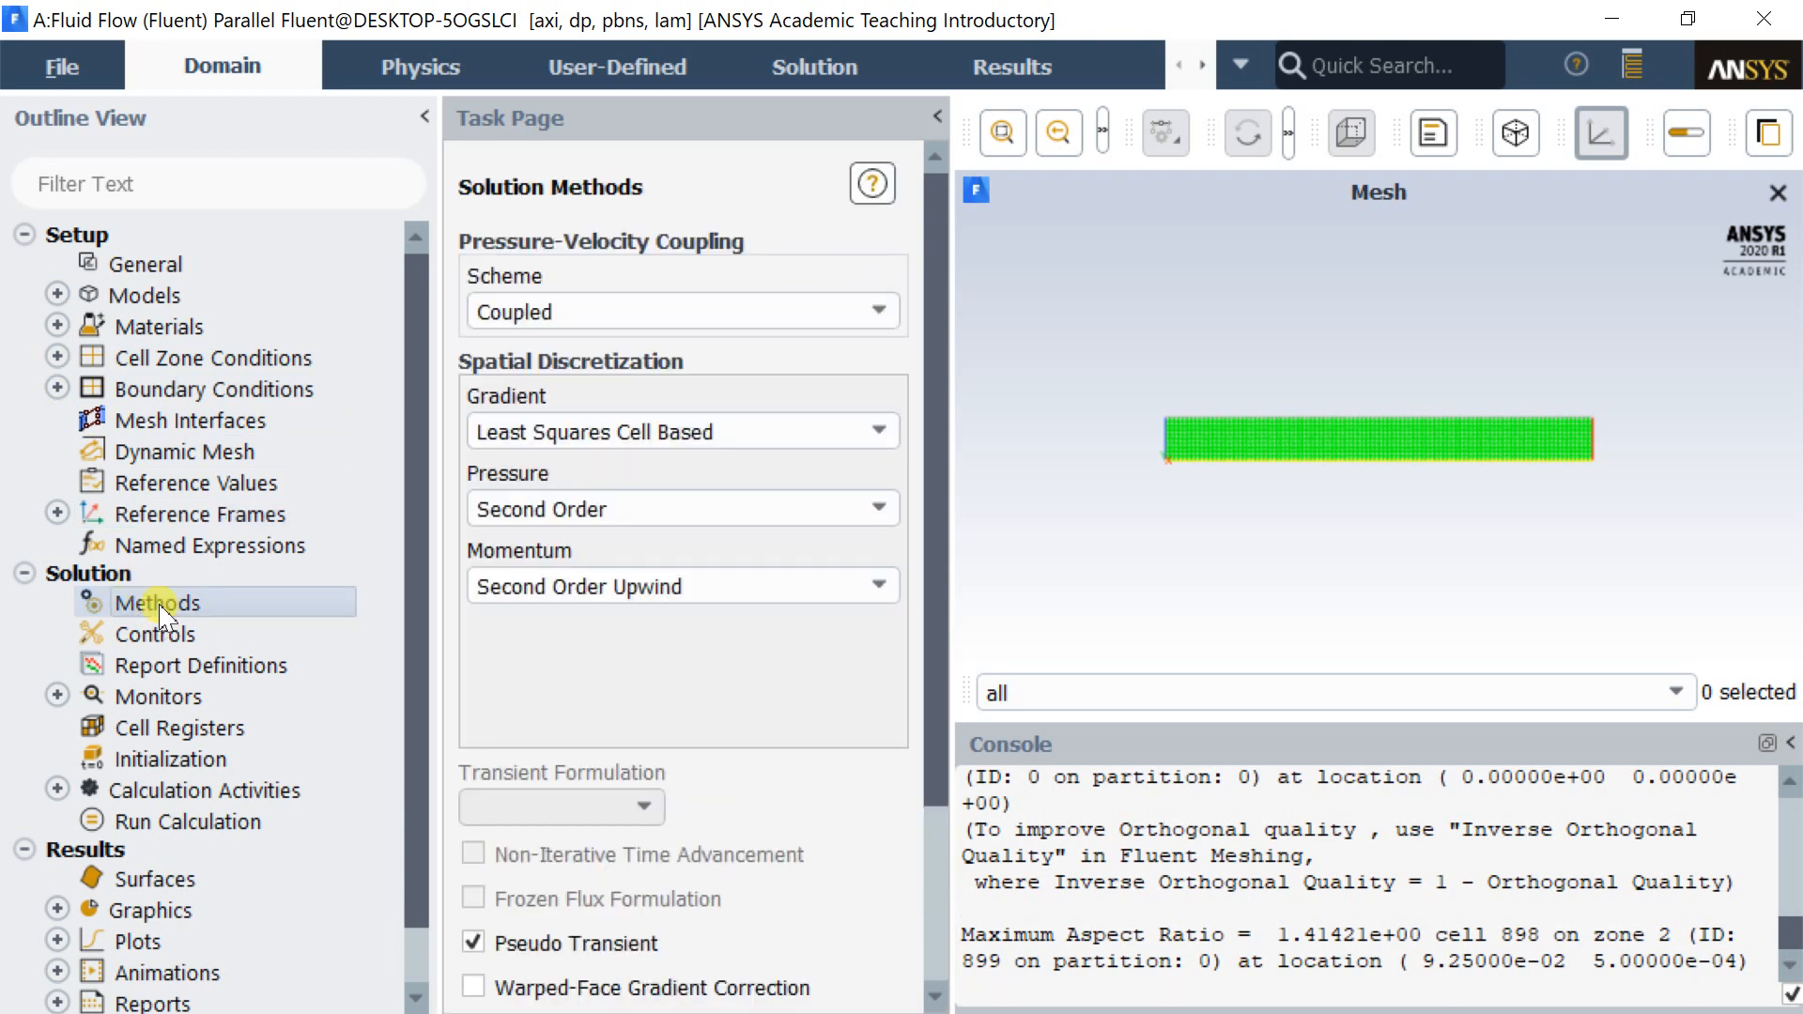
pyautogui.click(880, 312)
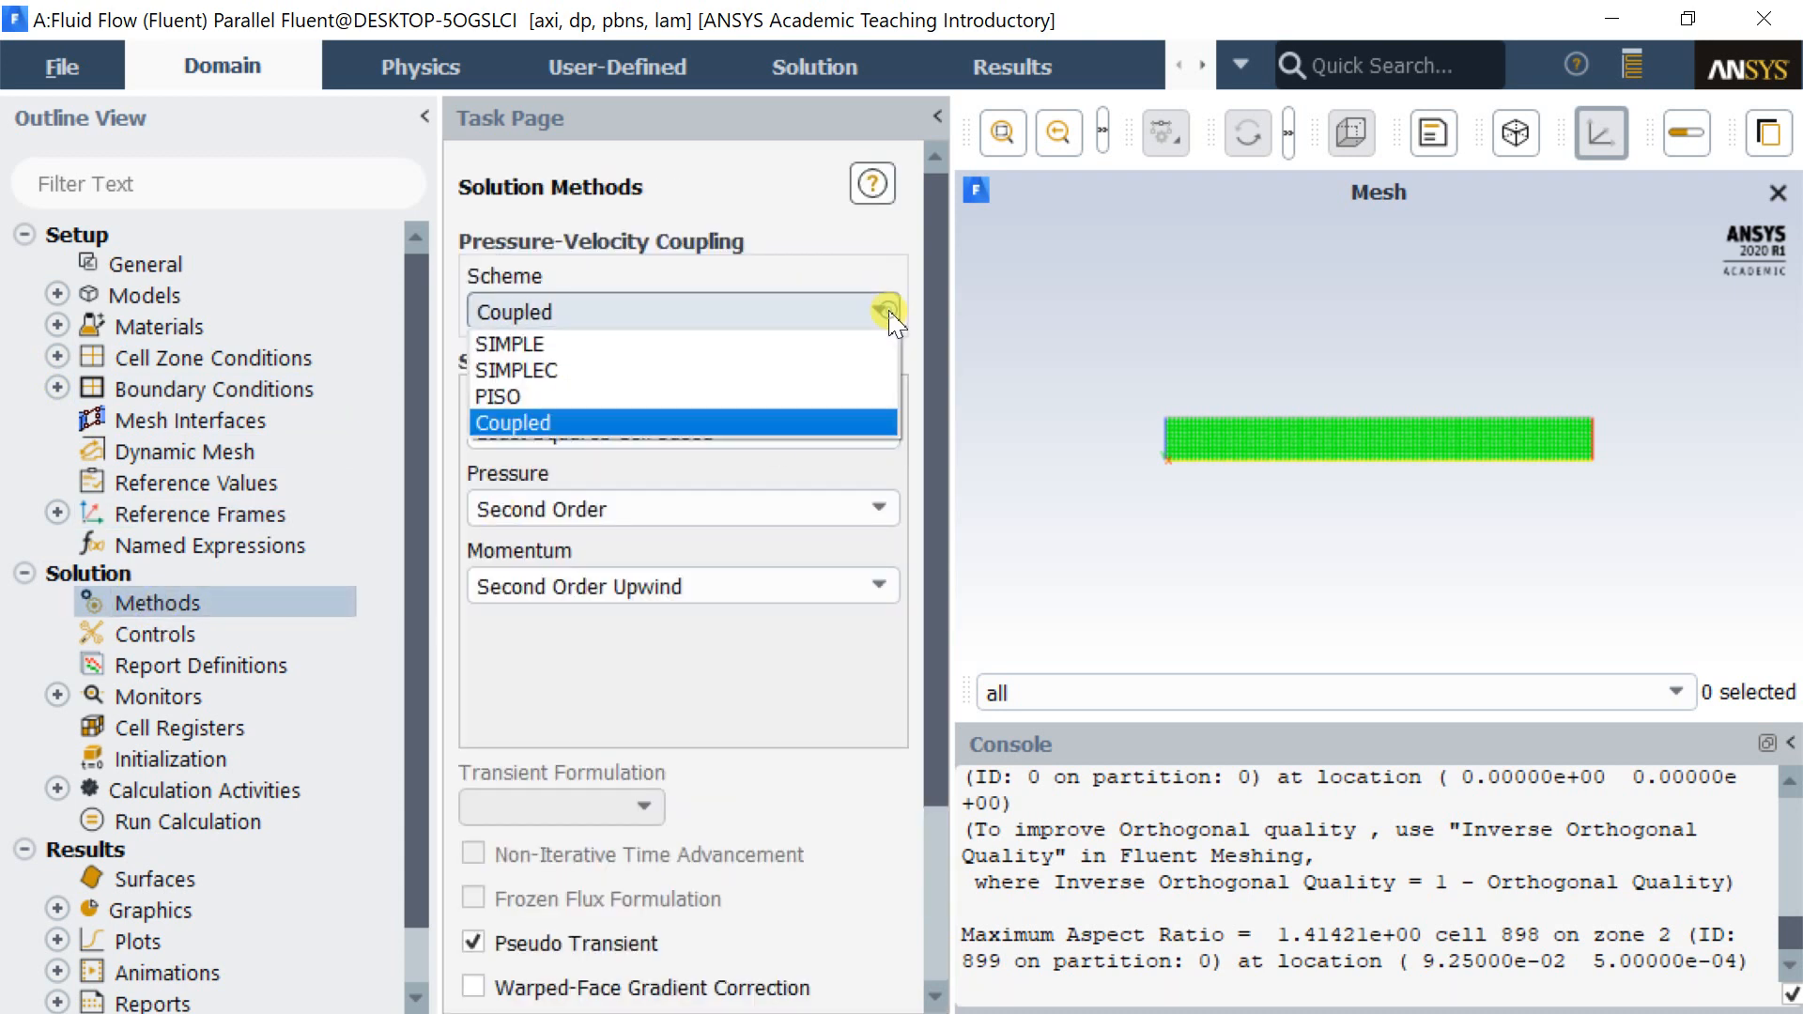
pyautogui.click(787, 345)
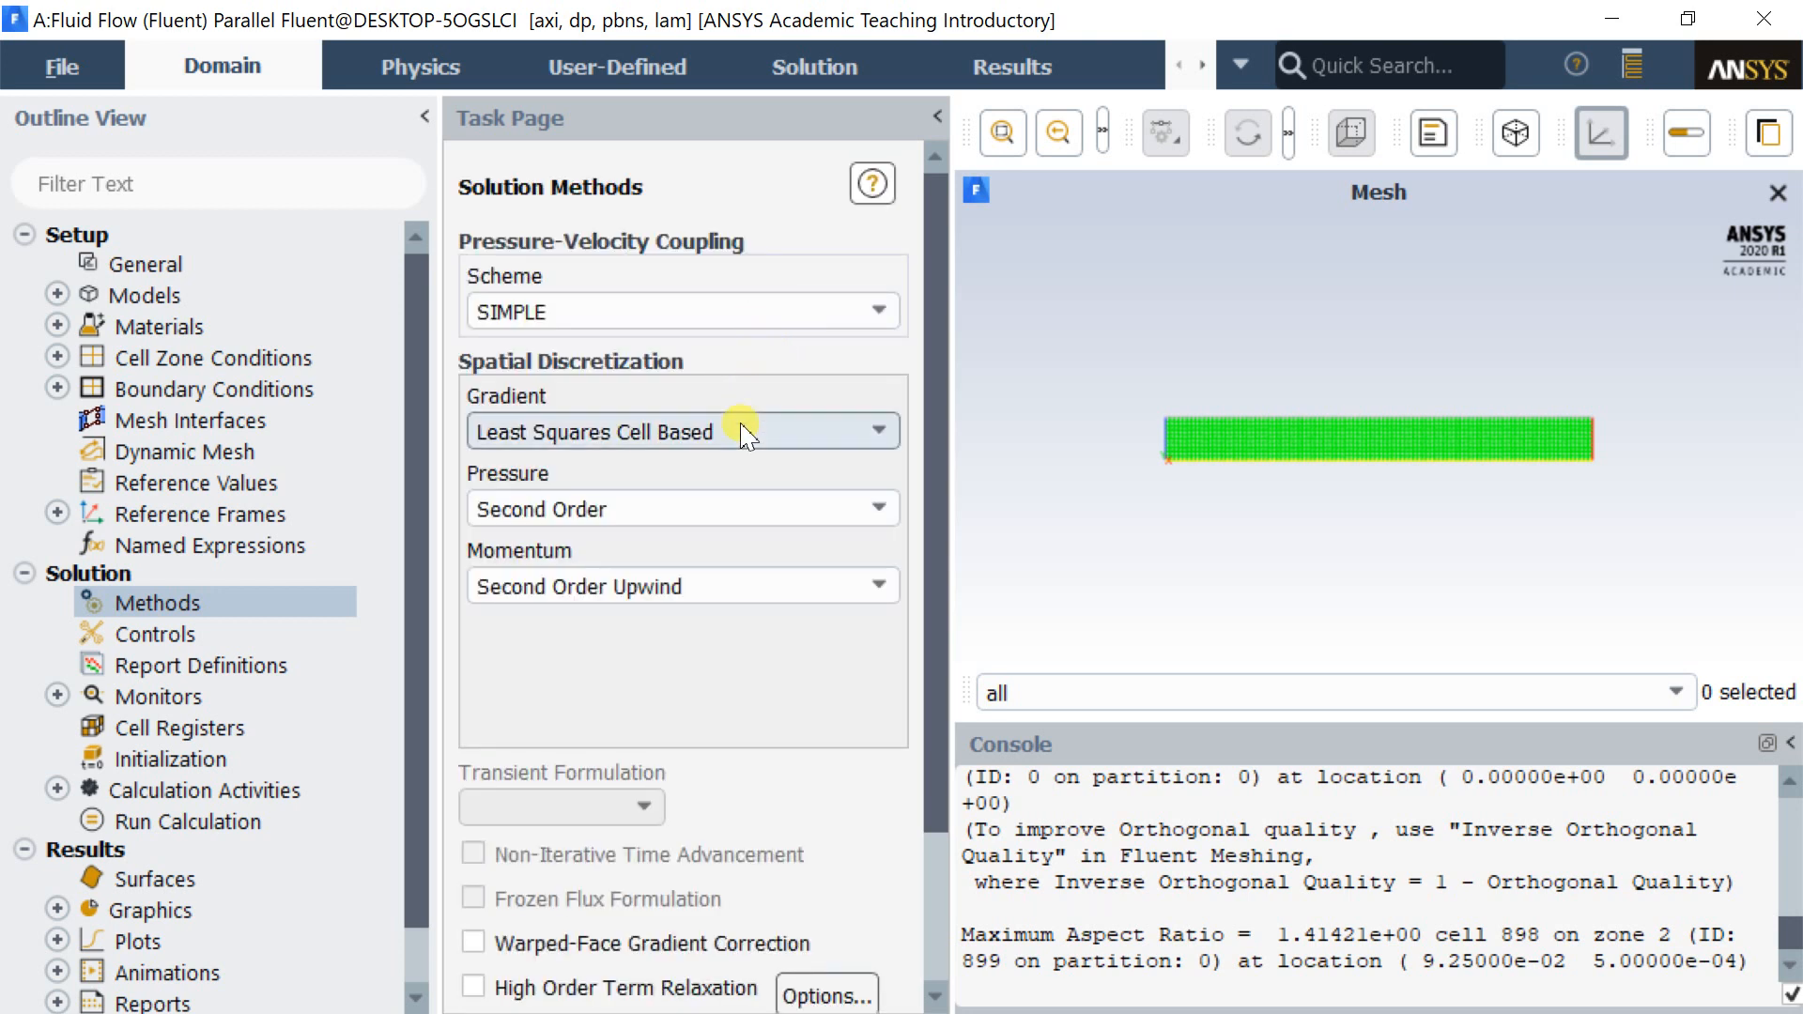
pyautogui.click(737, 512)
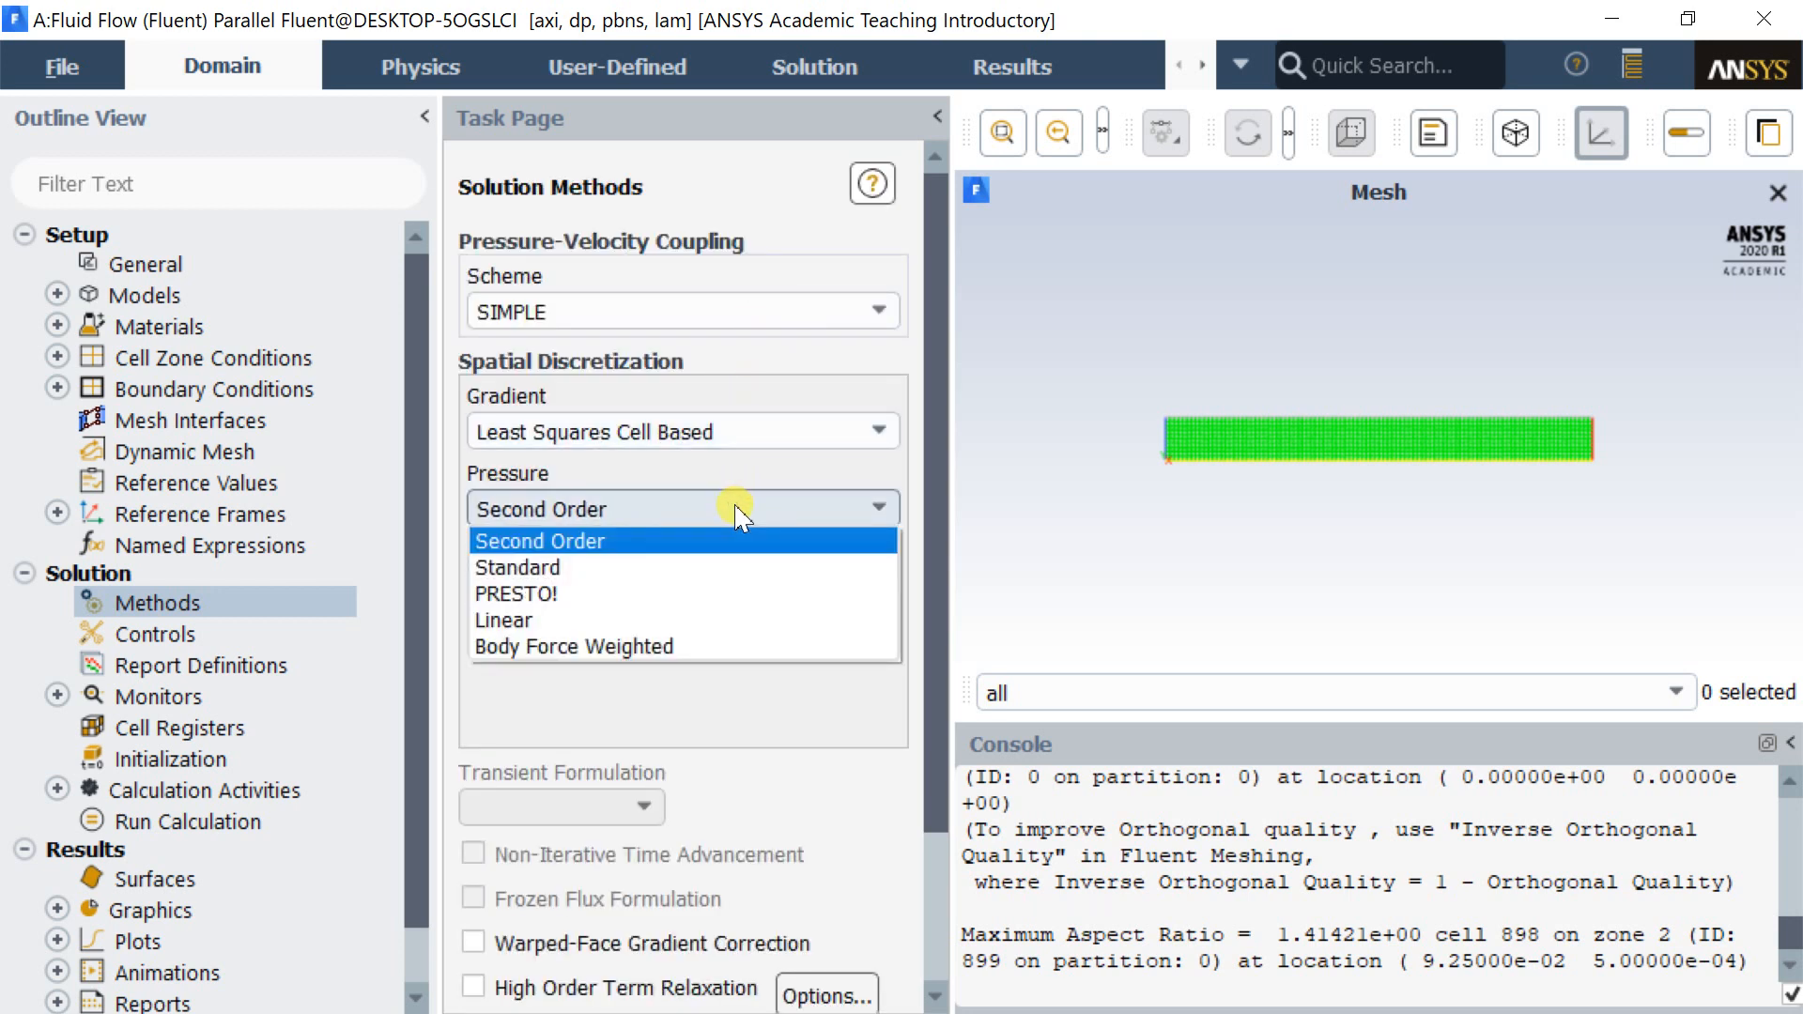
pyautogui.click(724, 540)
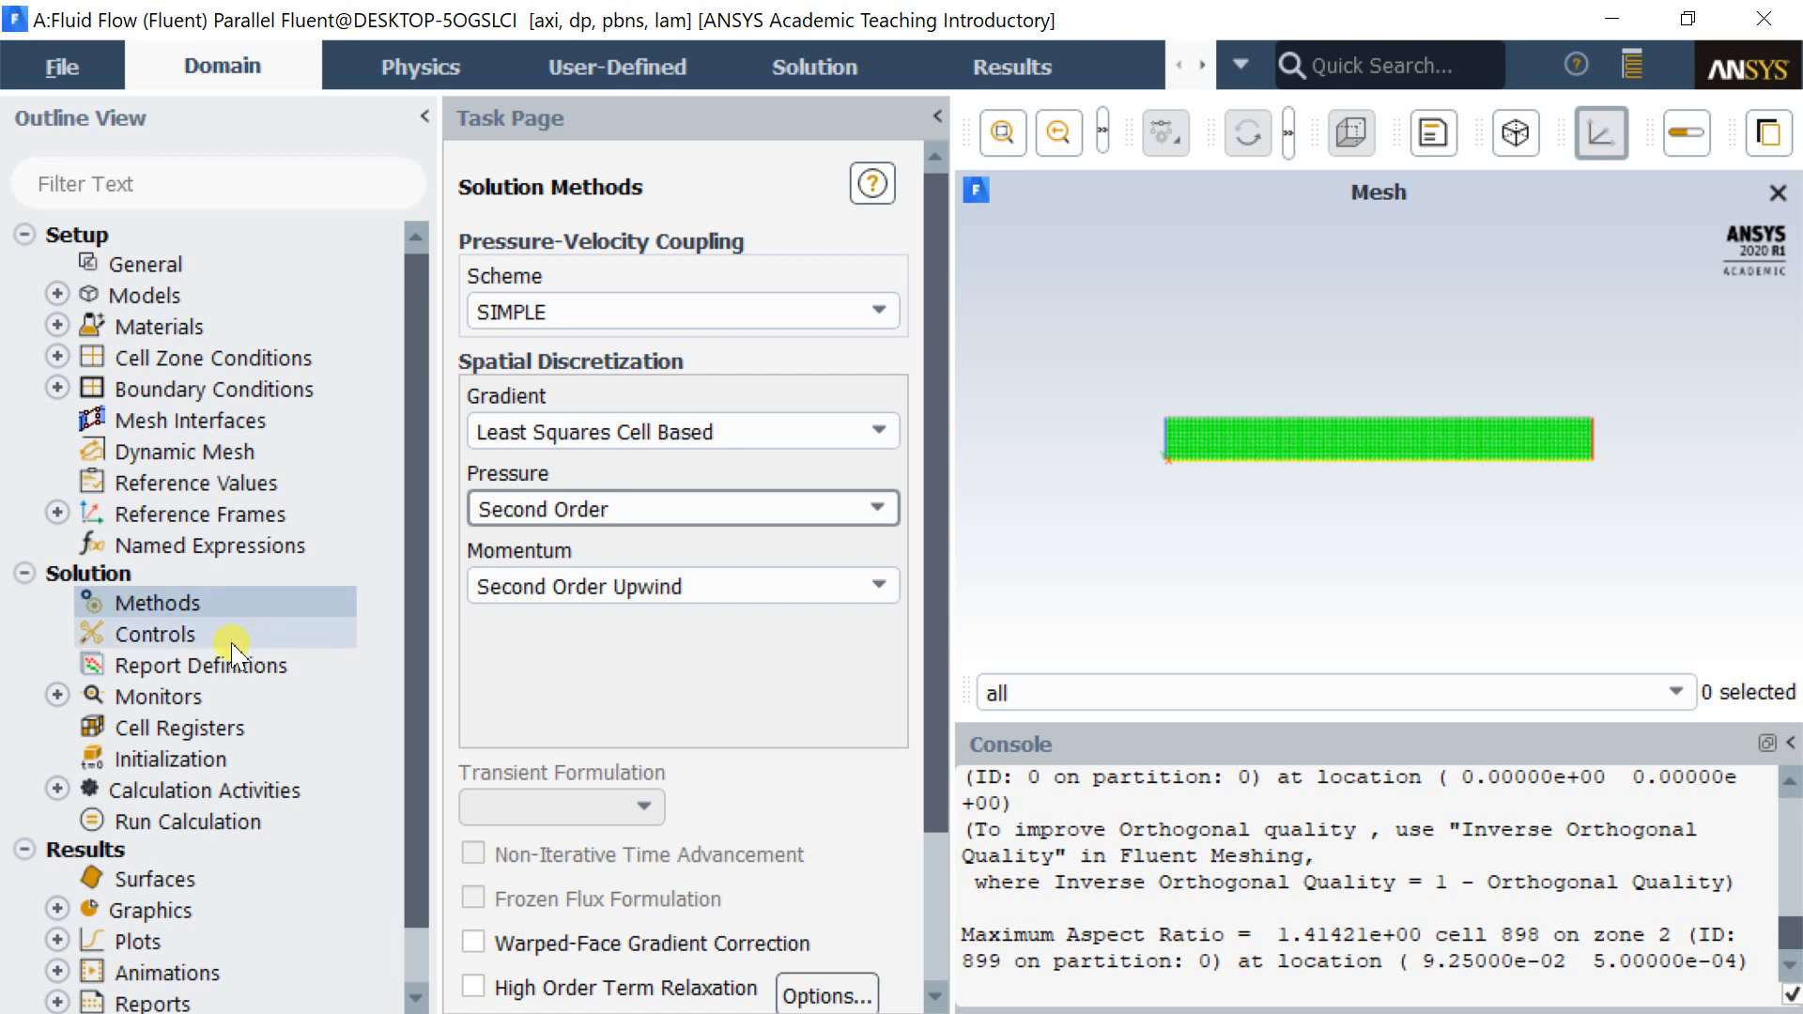
# Set the absolute convergence criterion of the y-velocity residual to 1e-6 in the residual monitors.
pyautogui.doubleClick(220, 698)
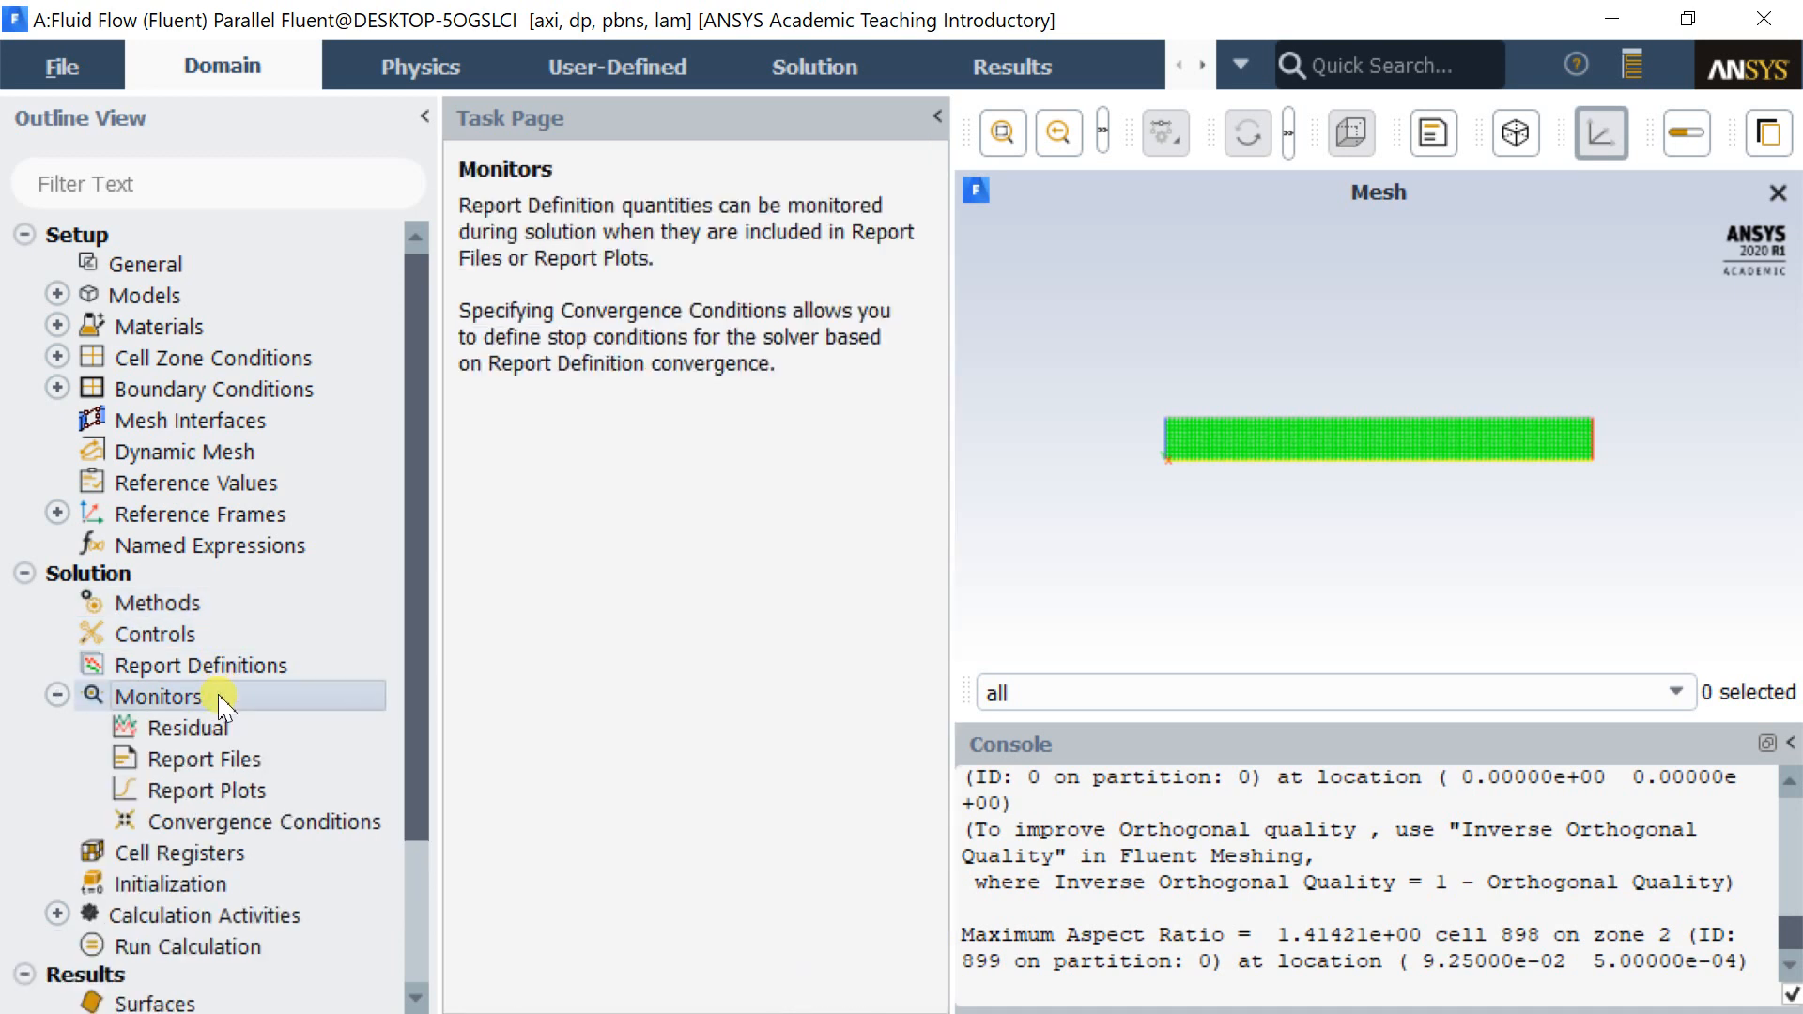
pyautogui.click(223, 731)
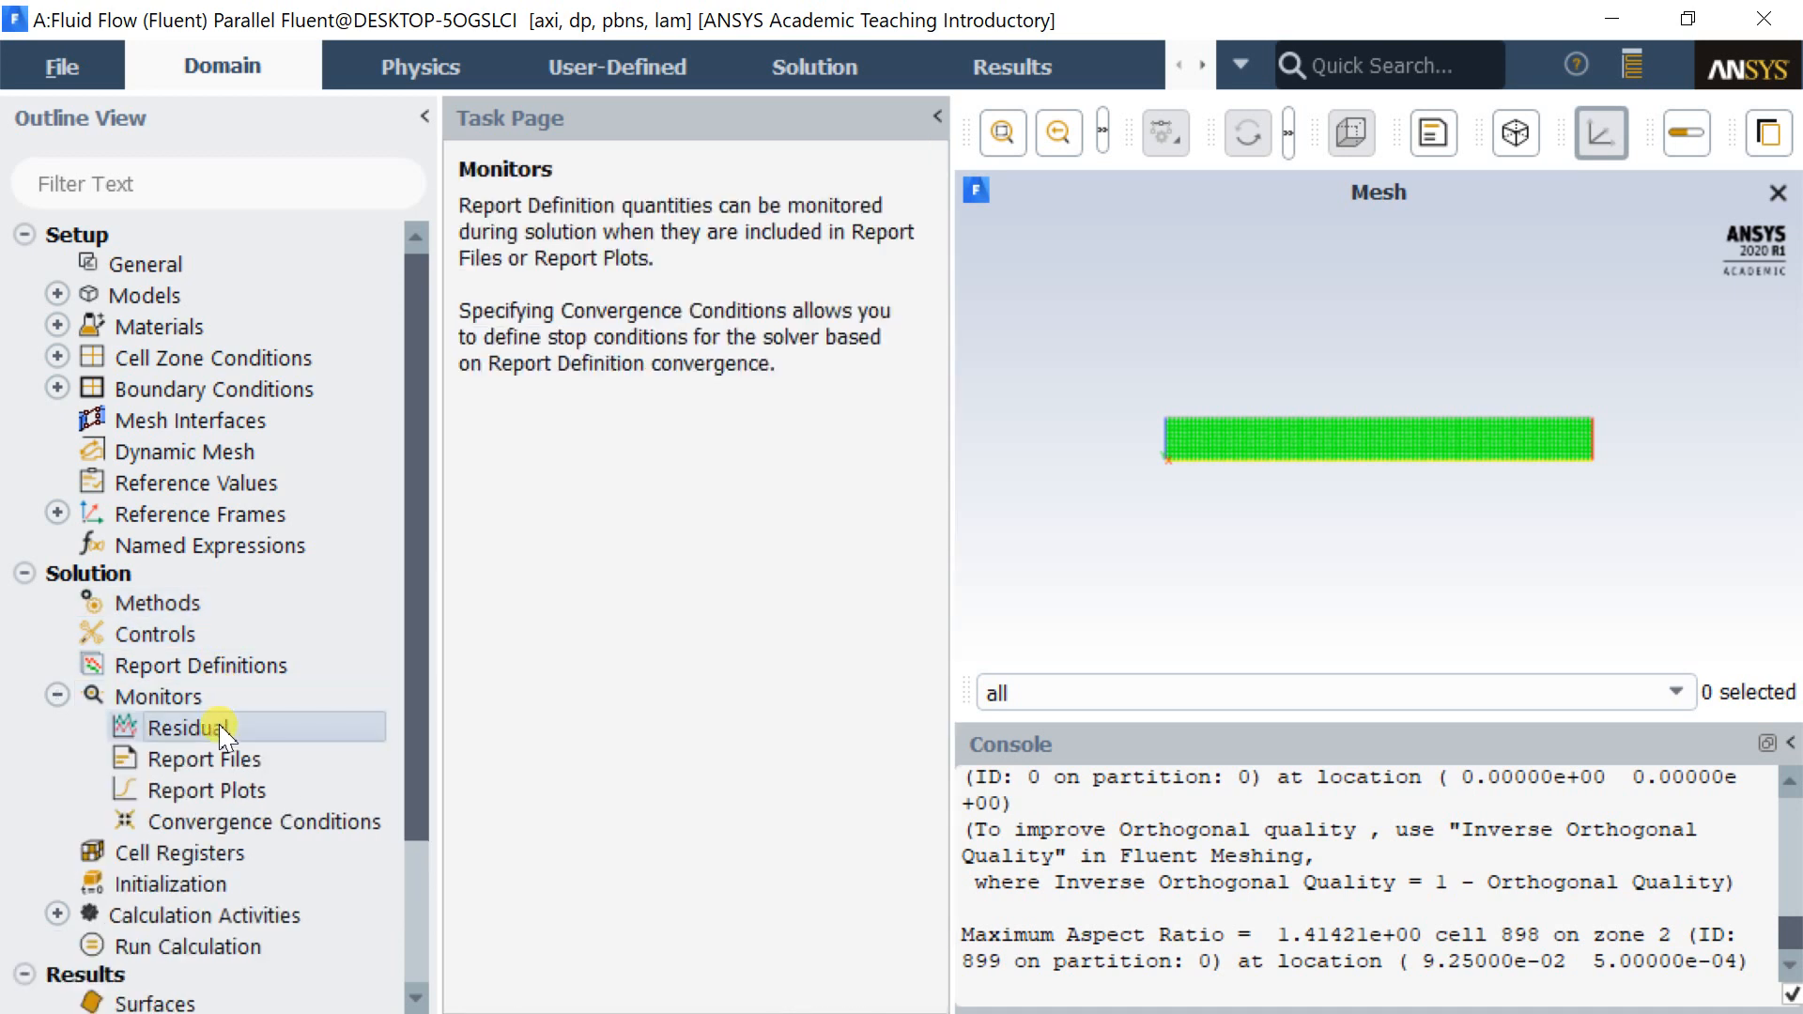
pyautogui.doubleClick(222, 730)
pyautogui.moveTo(893, 471); pyautogui.dragTo(754, 181)
pyautogui.doubleClick(1249, 396)
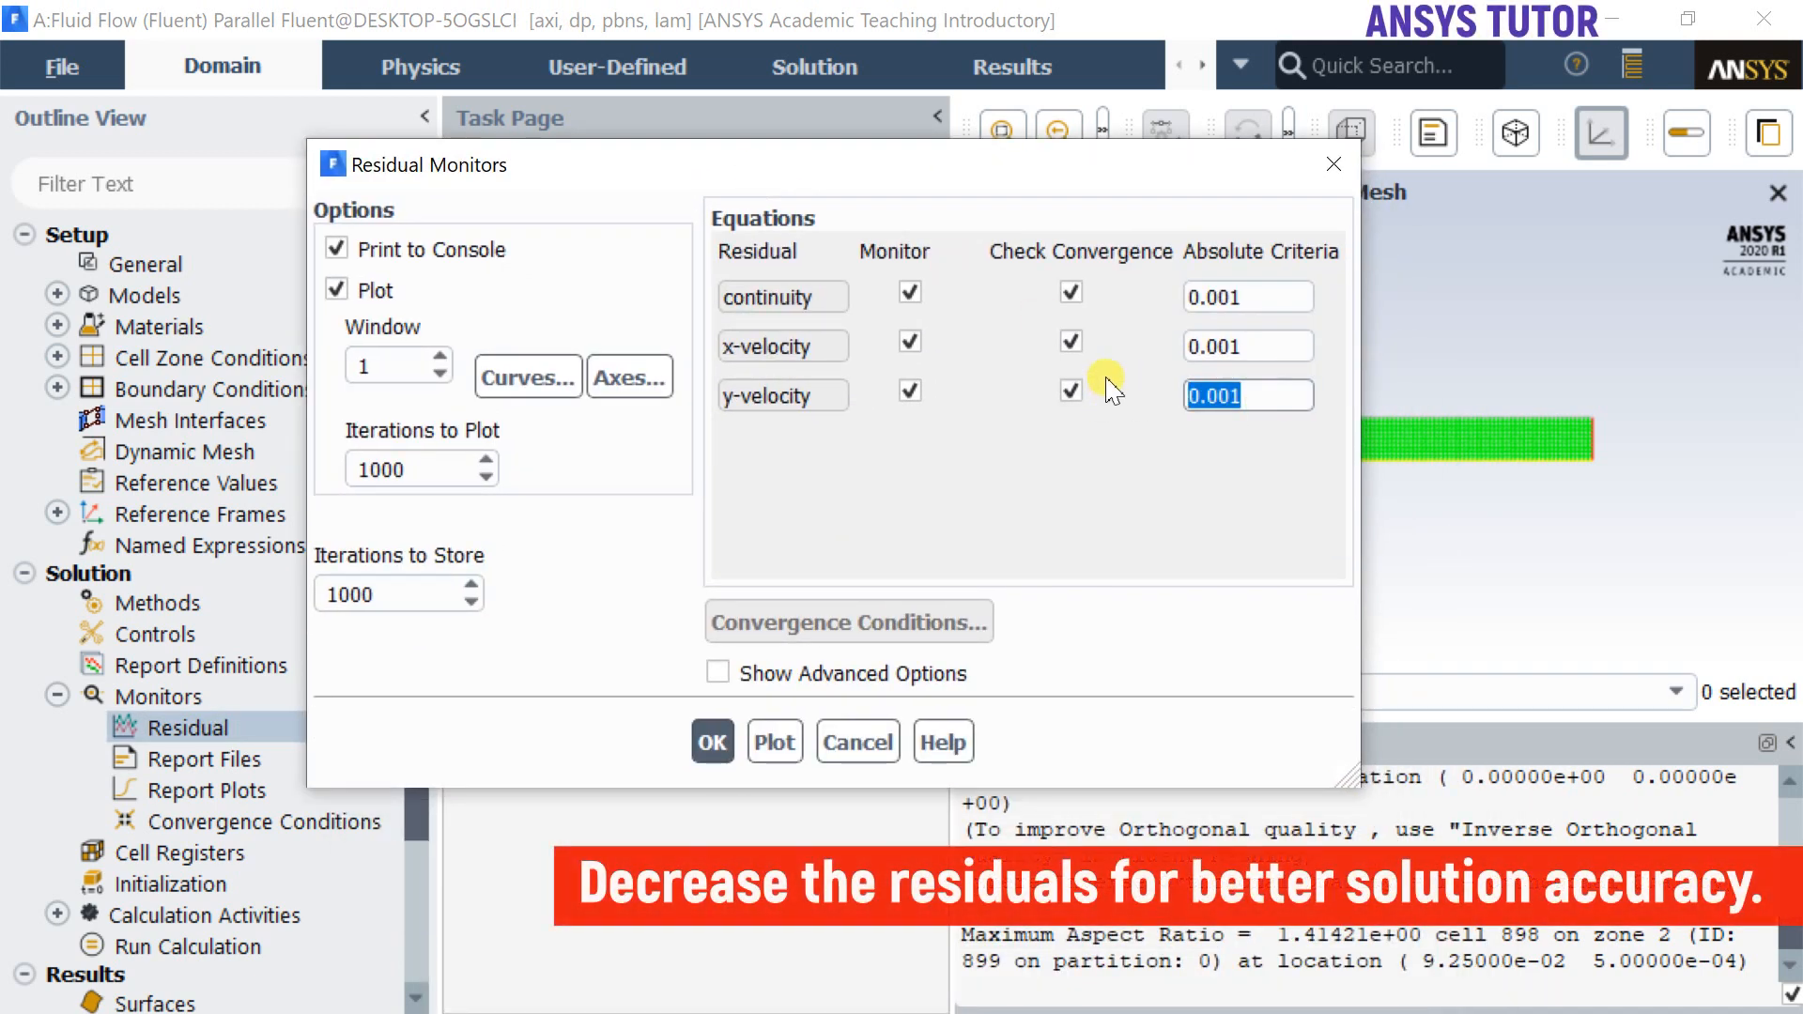
pyautogui.write('1e-6')
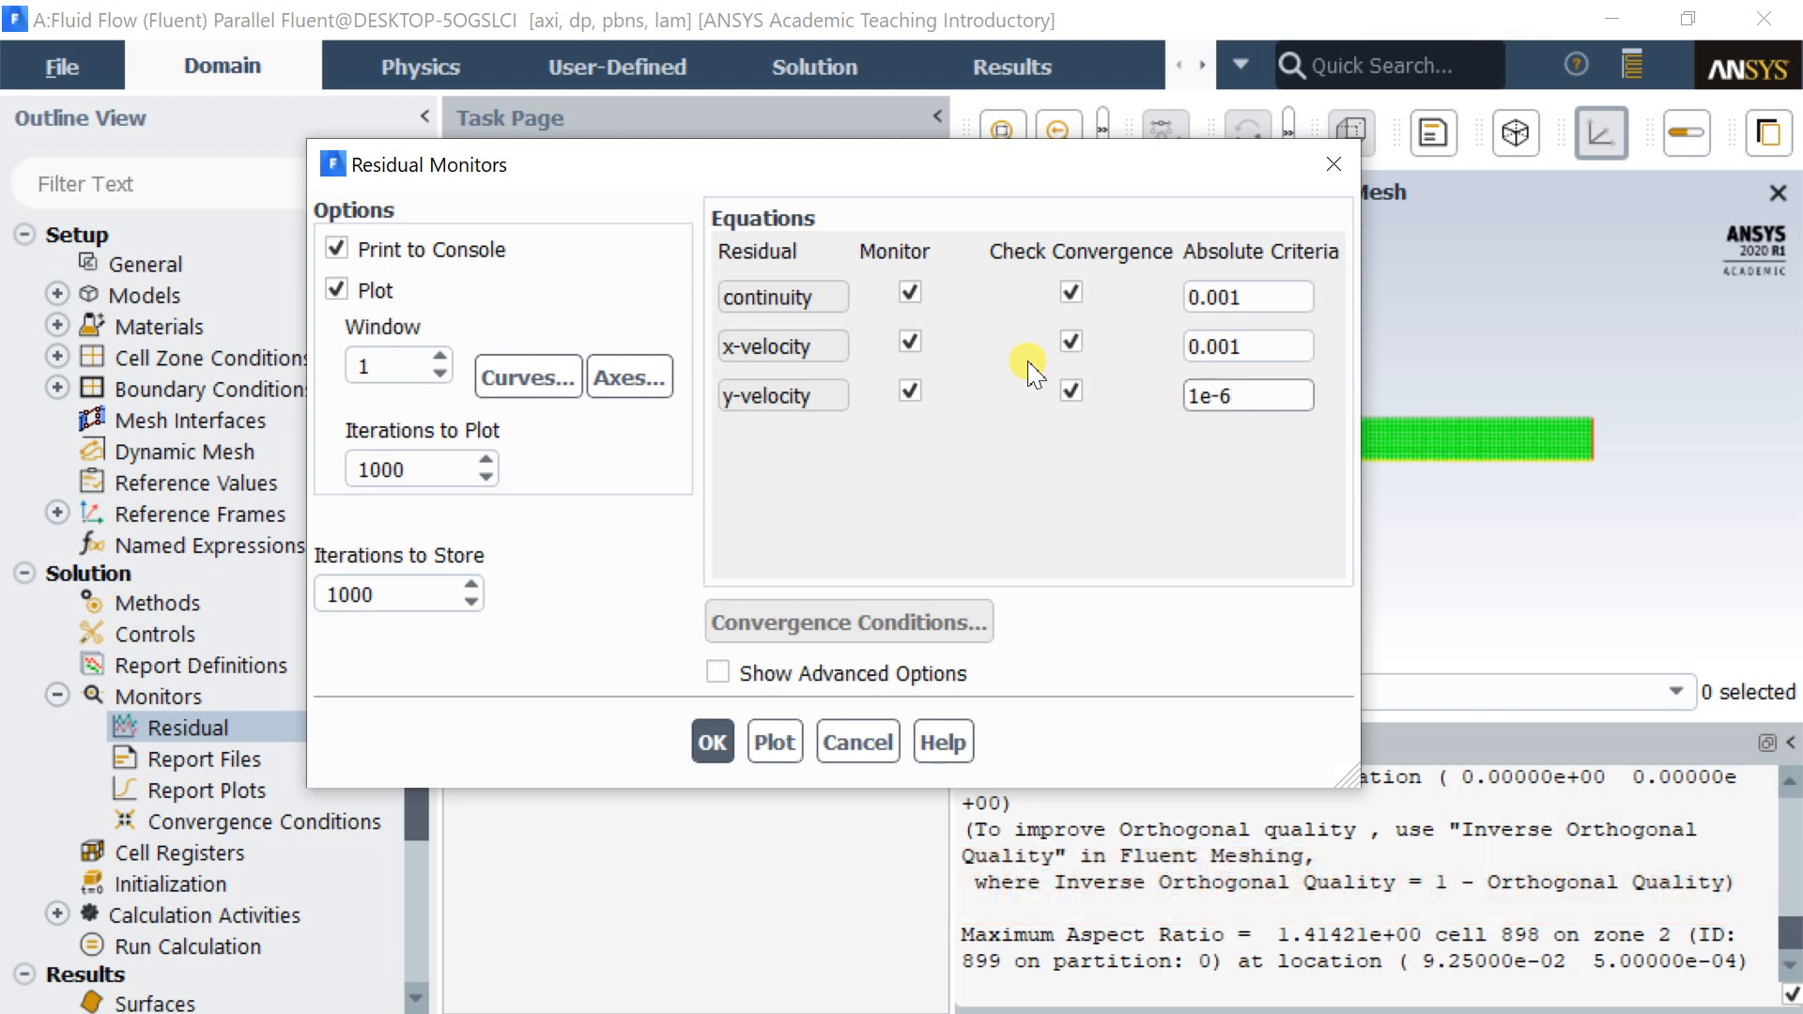
# Copy the 1e-6 criterion to the x-velocity and continuity residuals and accept the residual monitor settings.
pyautogui.moveTo(1279, 385); pyautogui.dragTo(1180, 395)
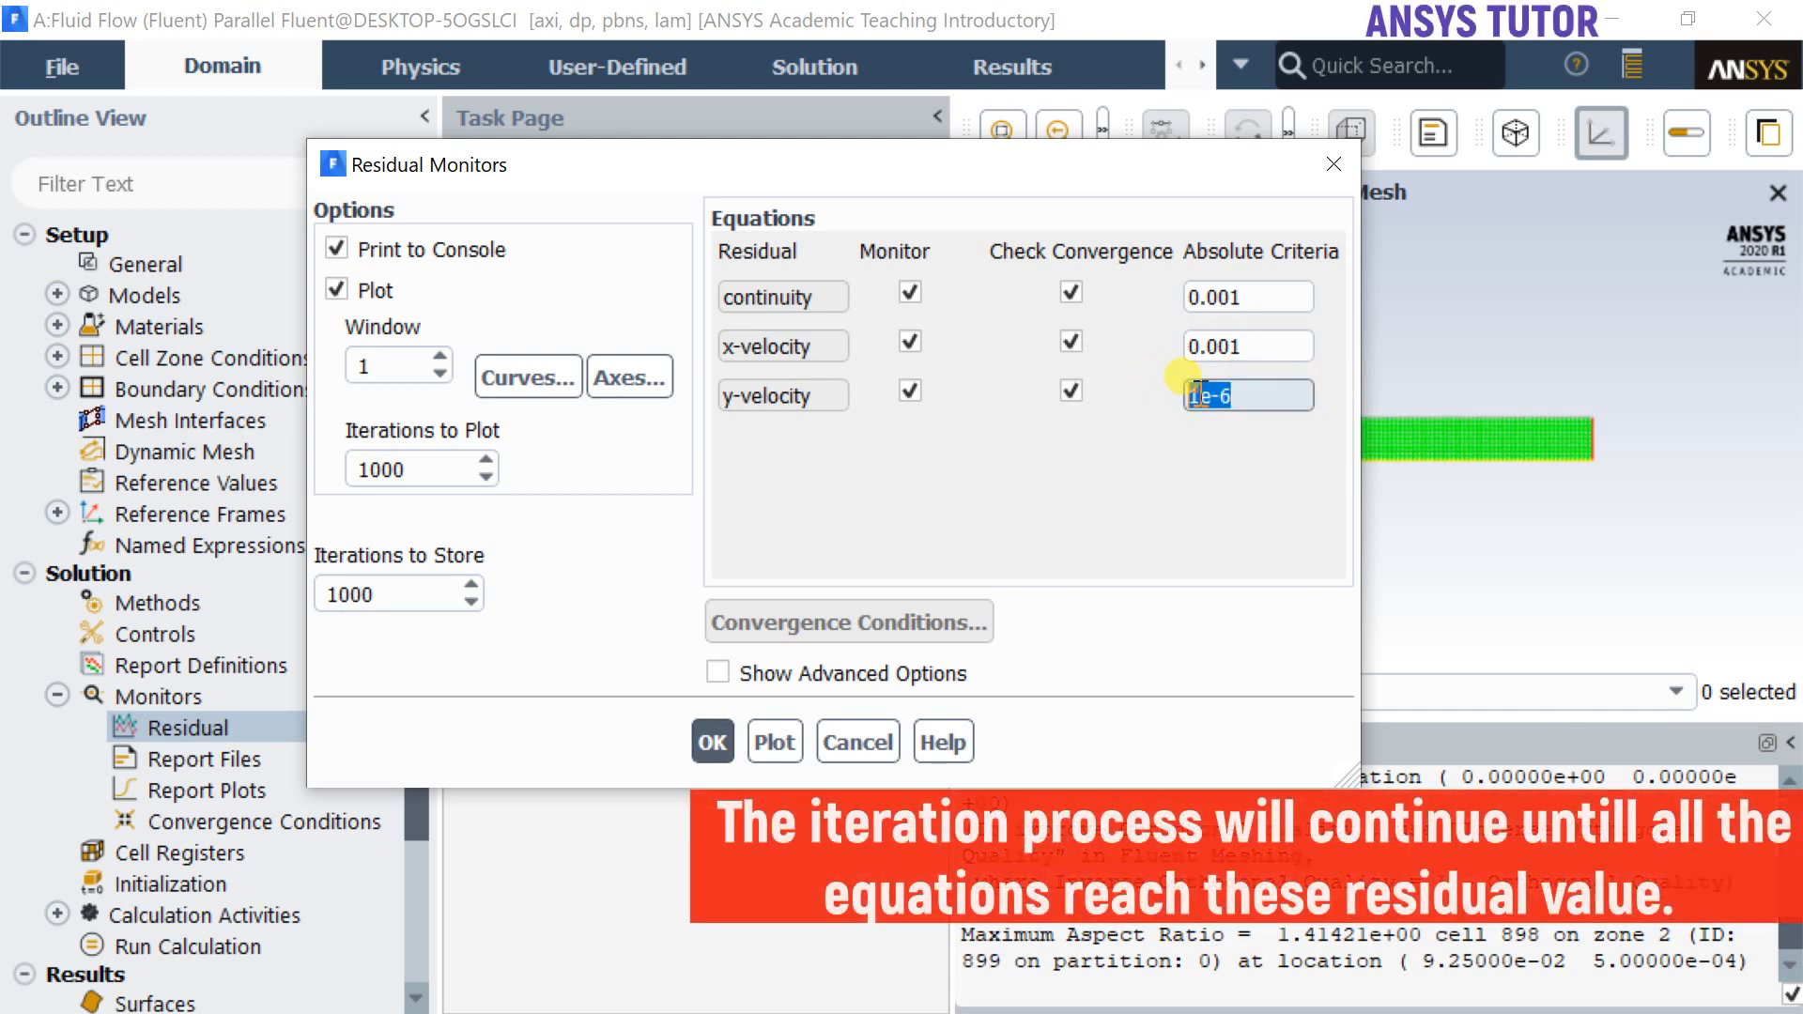
pyautogui.rightClick(1207, 399)
pyautogui.click(1221, 535)
pyautogui.moveTo(1282, 344); pyautogui.dragTo(1181, 348)
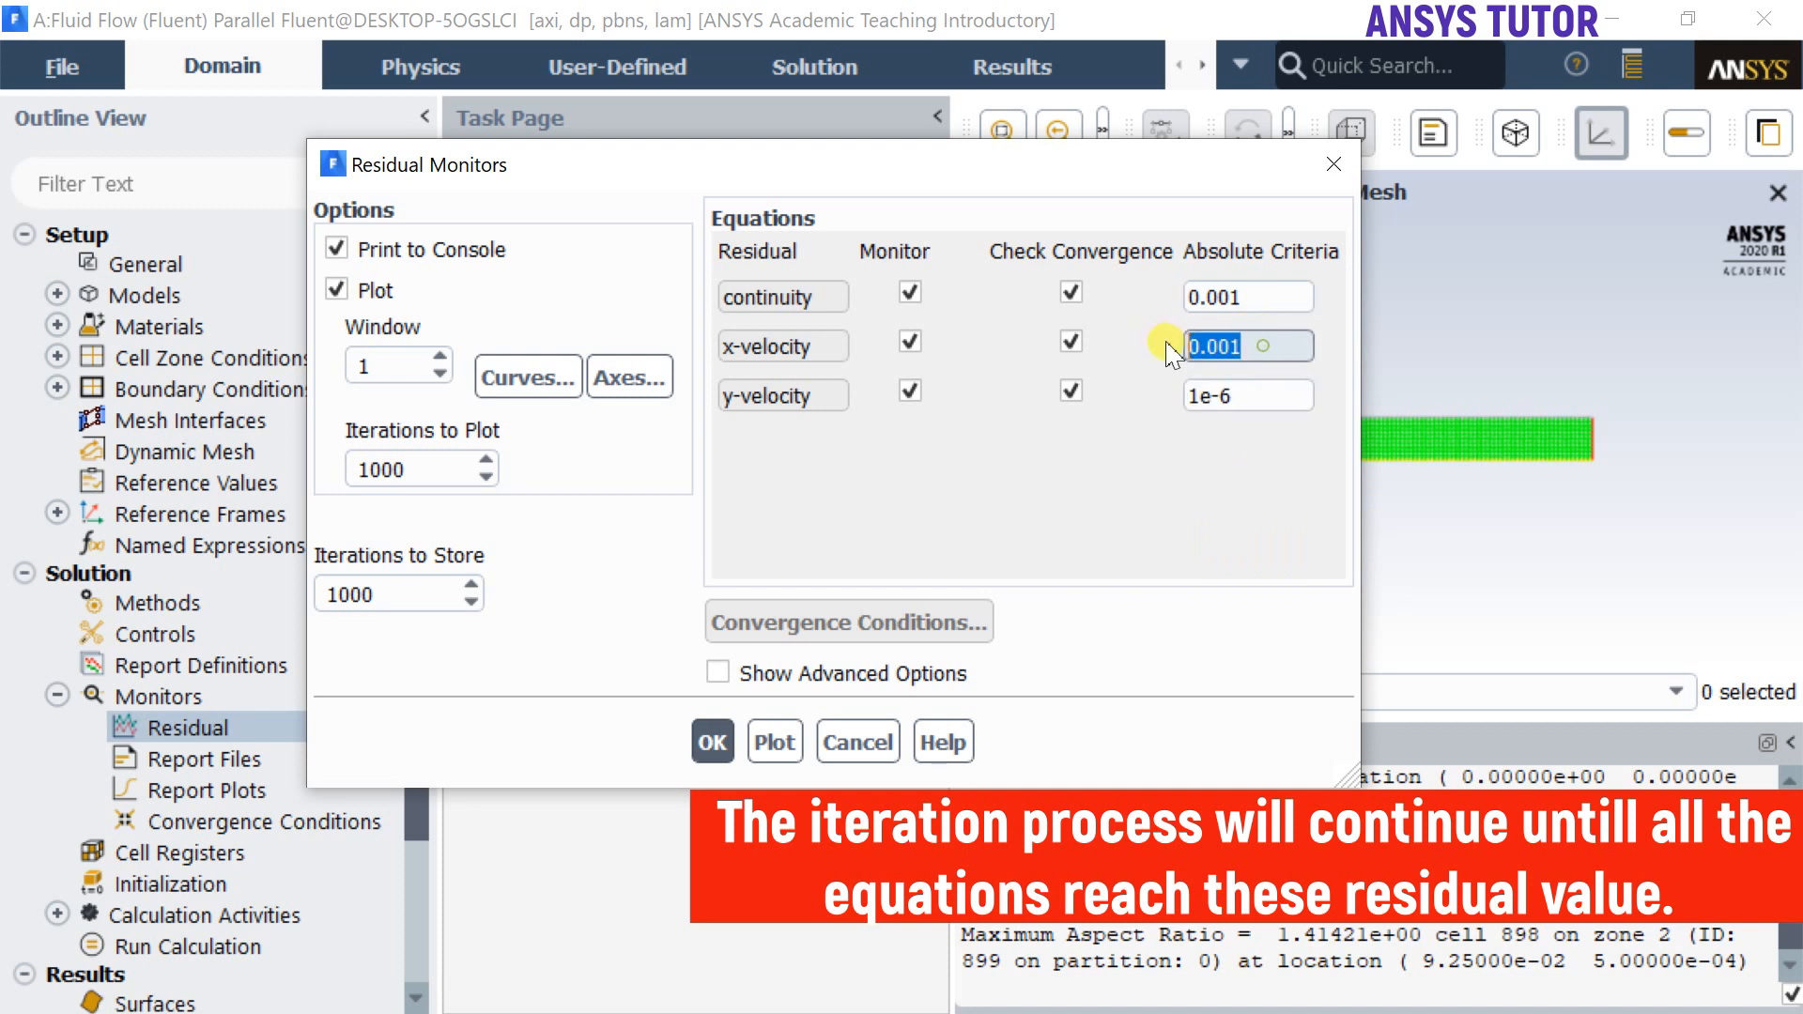
pyautogui.rightClick(1212, 351)
pyautogui.click(1240, 518)
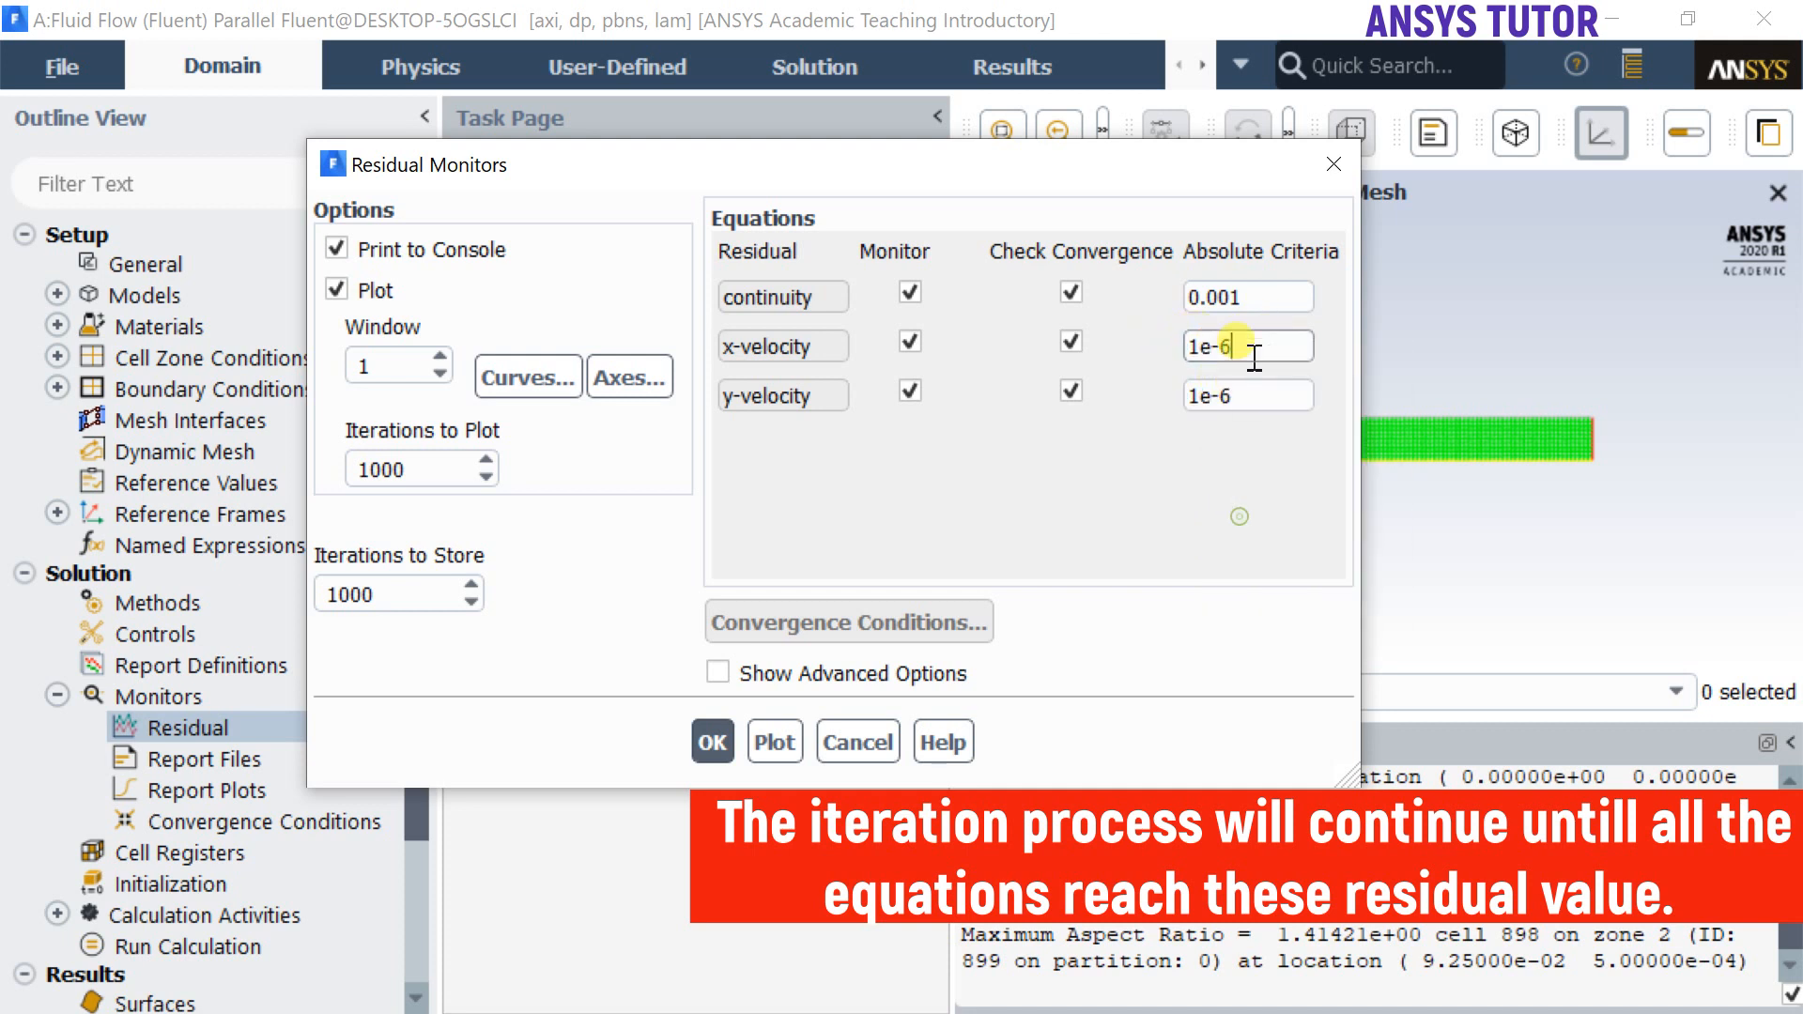
pyautogui.rightClick(1219, 298)
pyautogui.click(1241, 483)
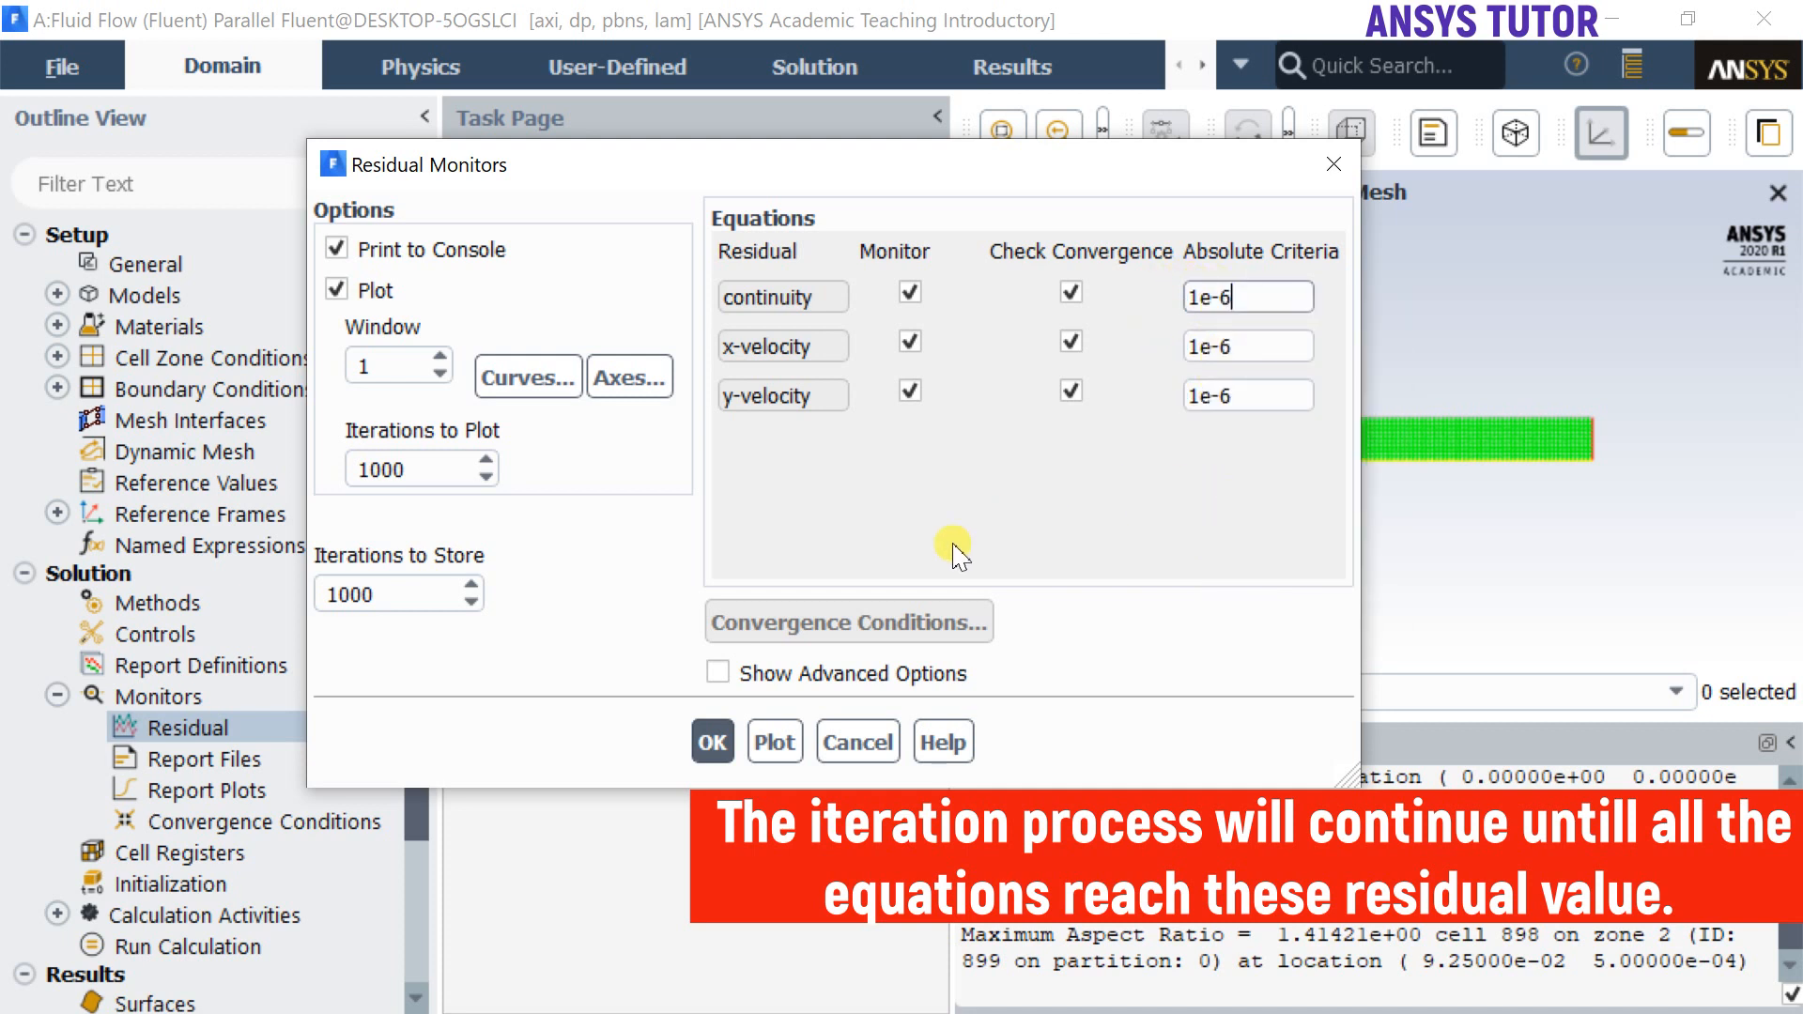
pyautogui.click(712, 743)
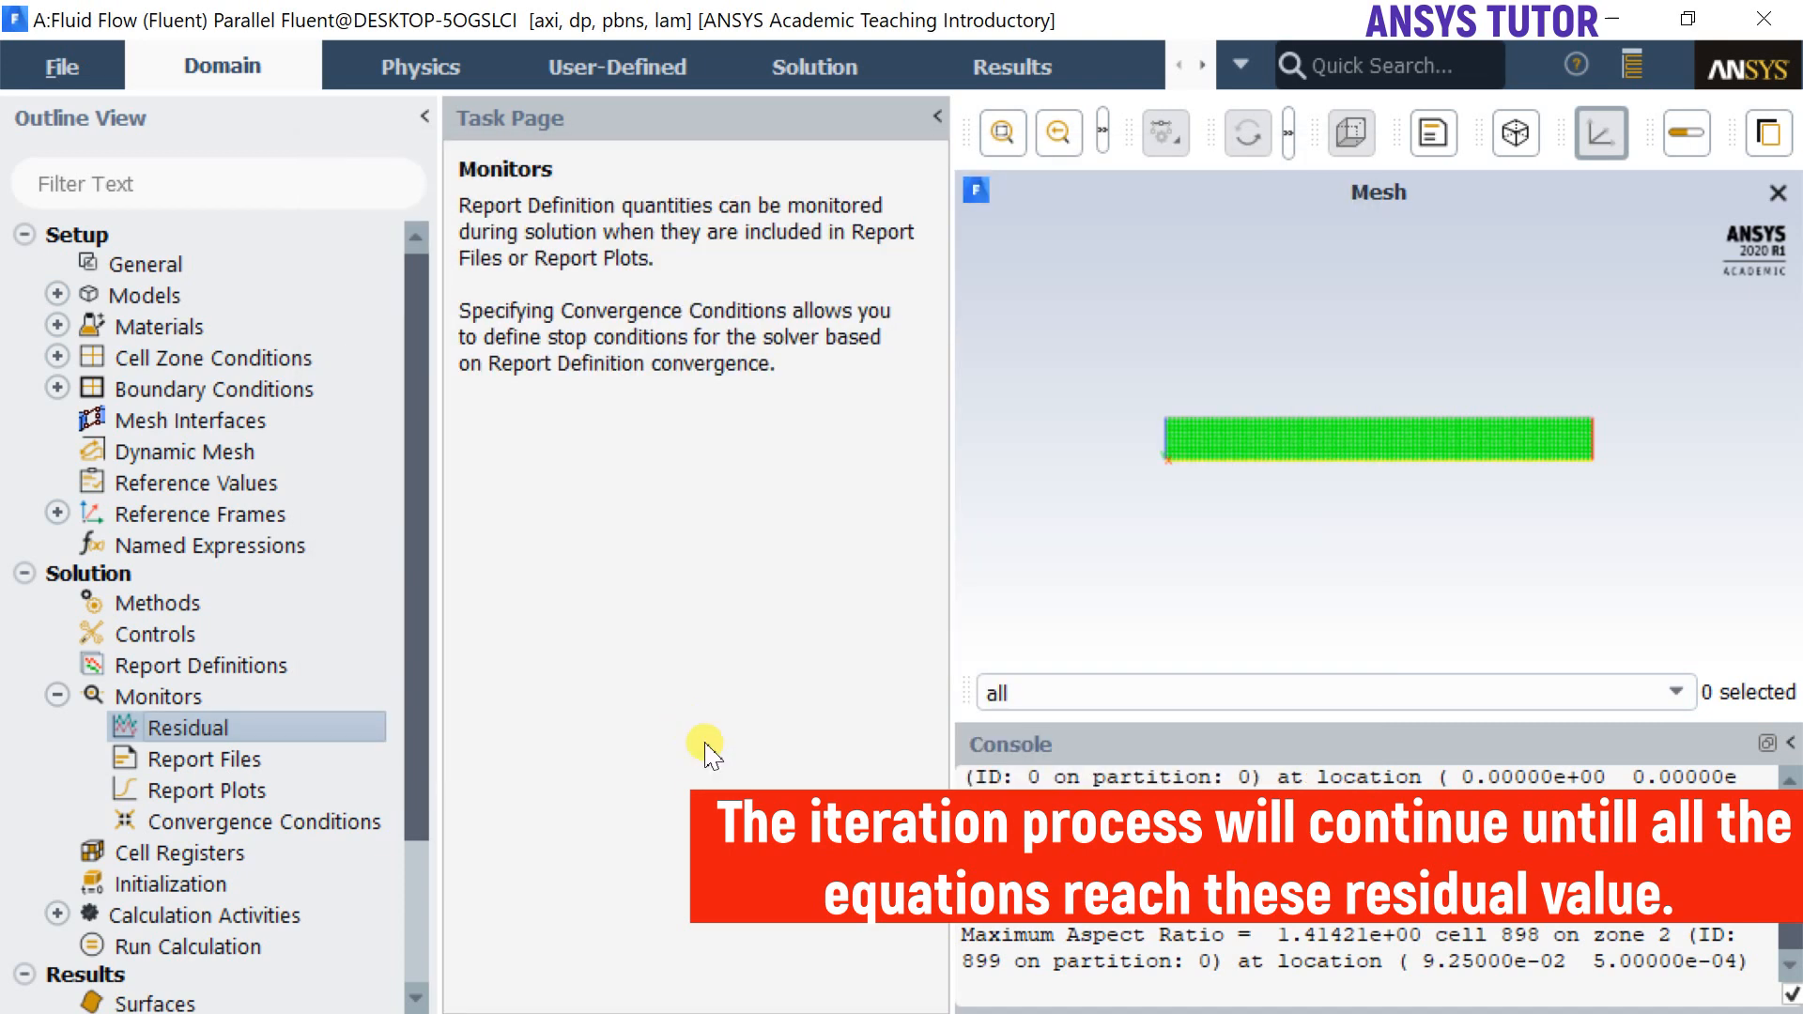
pyautogui.scroll(-1, 366, 714)
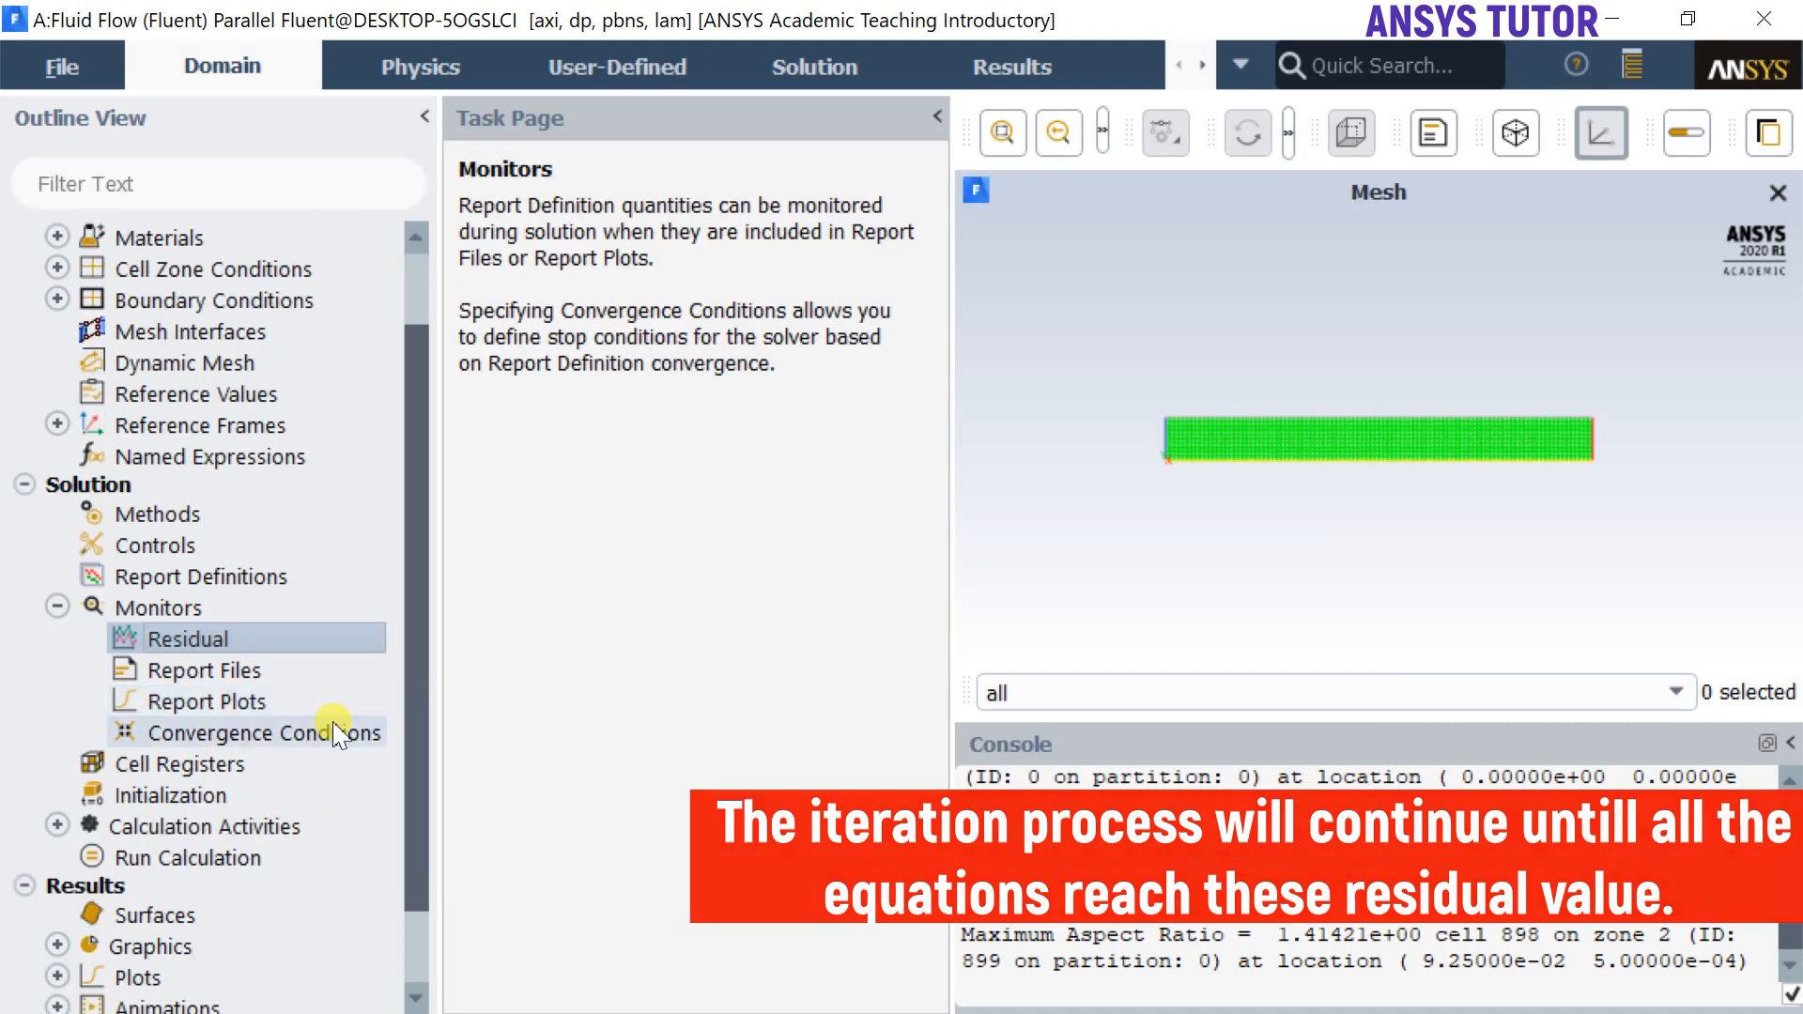
# Initialize the solution with Standard Initialization, computing the initial values from the inlet.
pyautogui.click(249, 796)
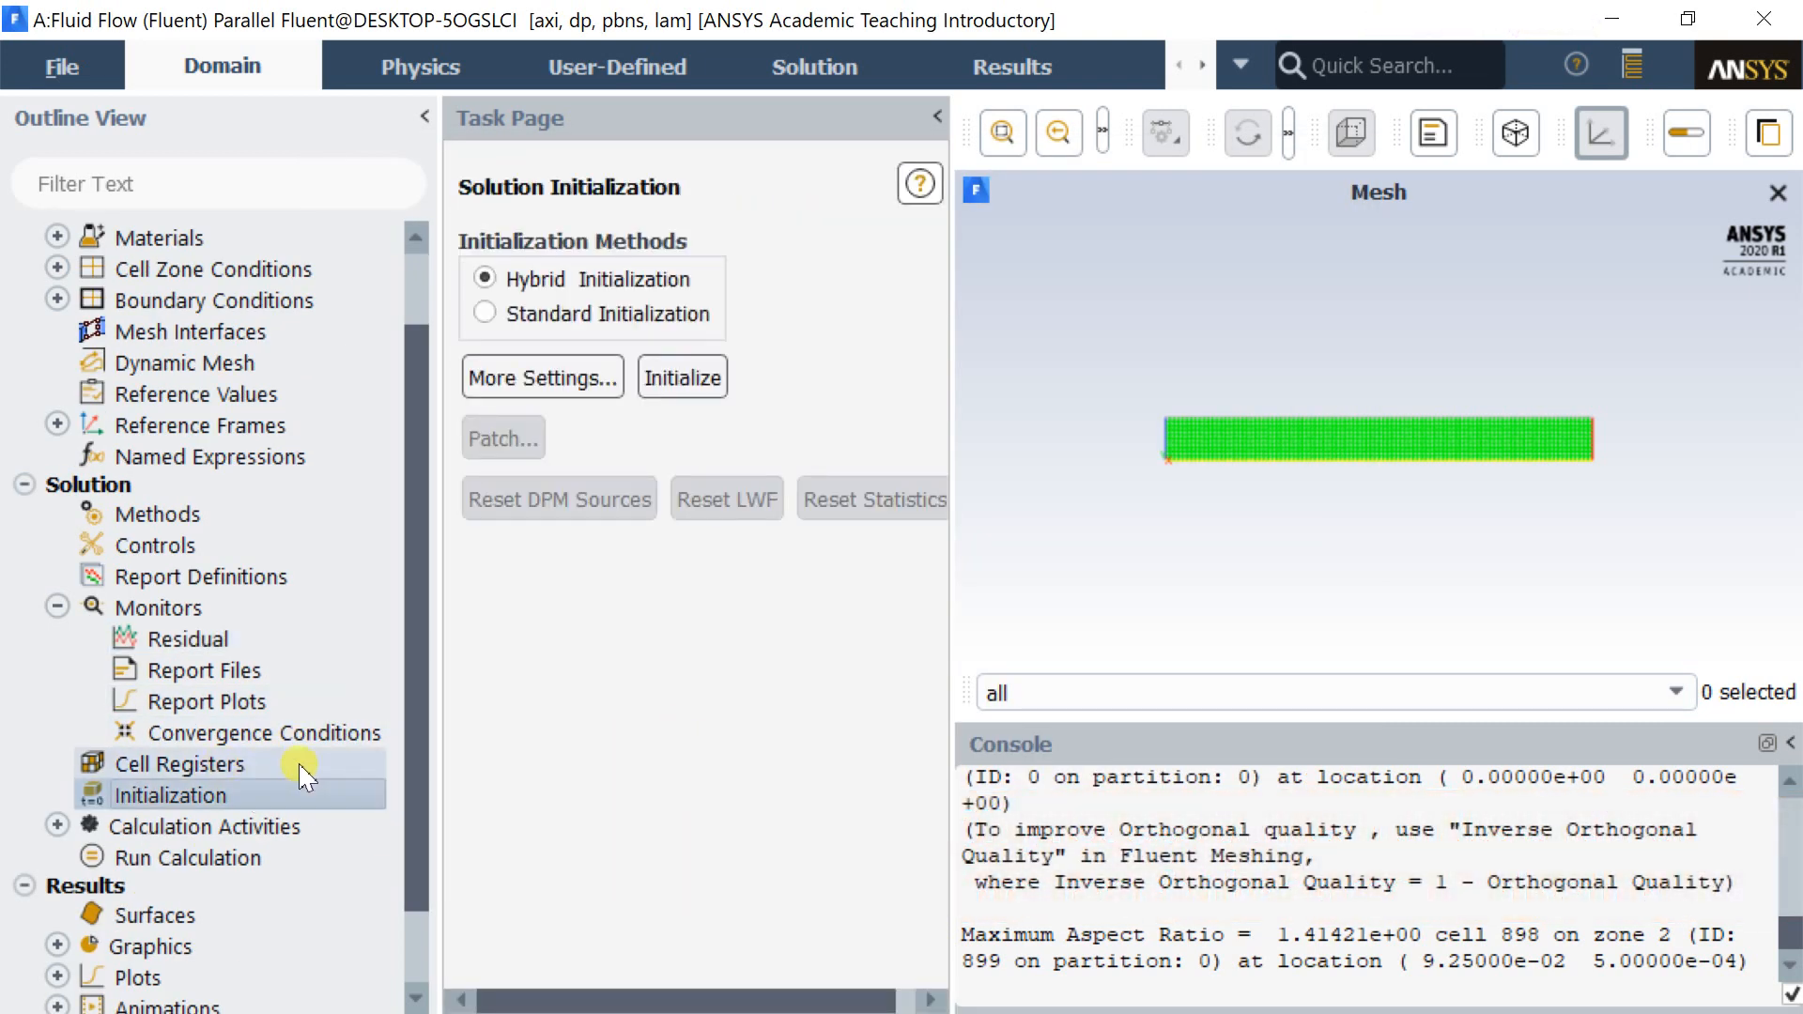
pyautogui.click(490, 315)
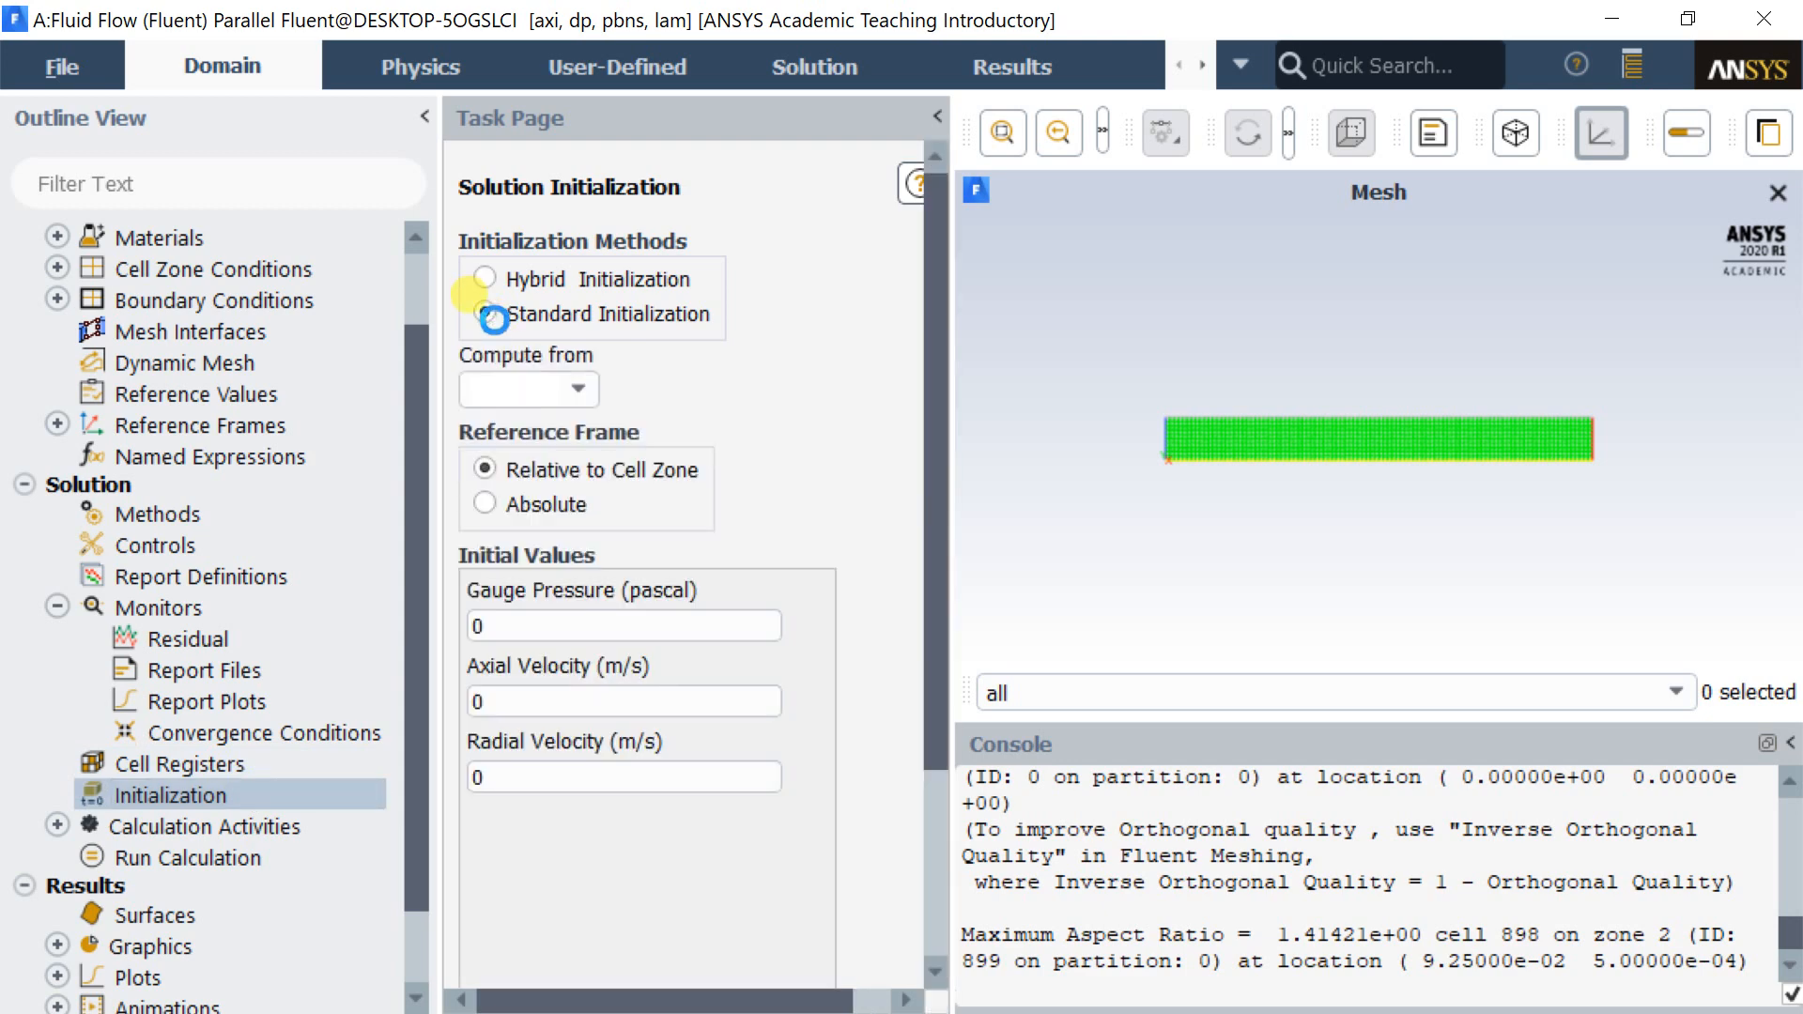
pyautogui.click(577, 390)
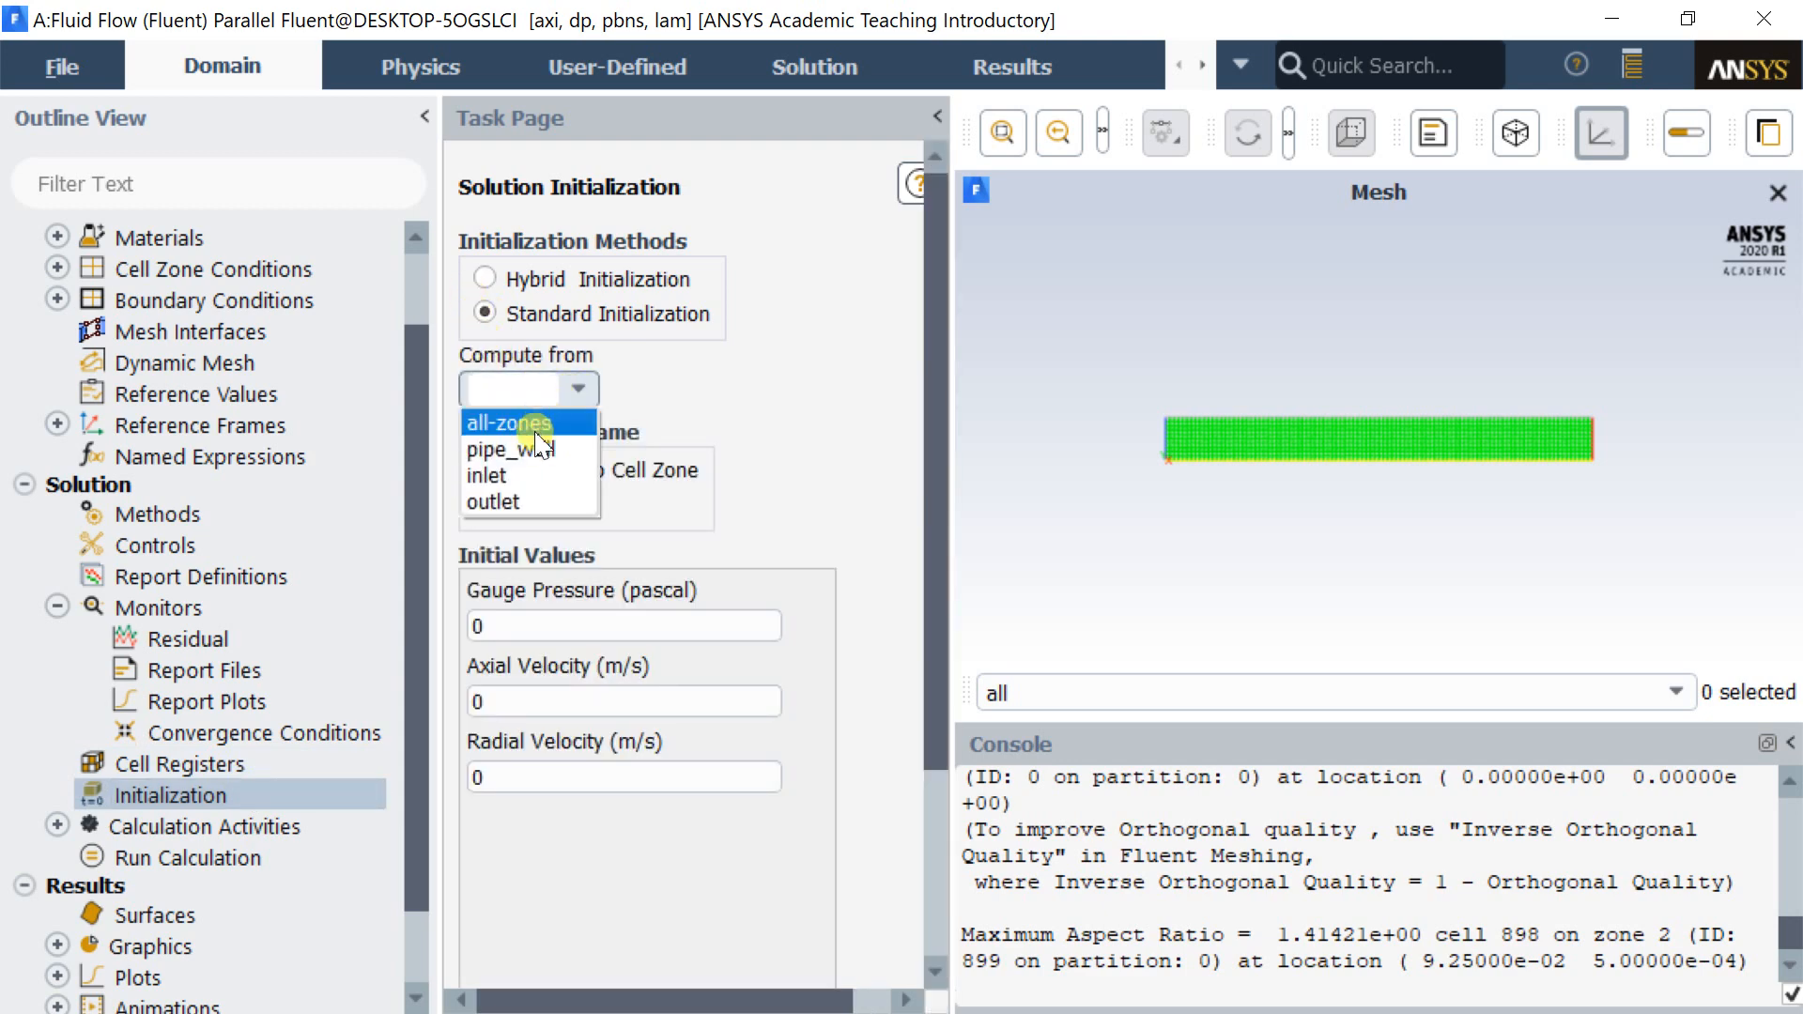
pyautogui.click(532, 469)
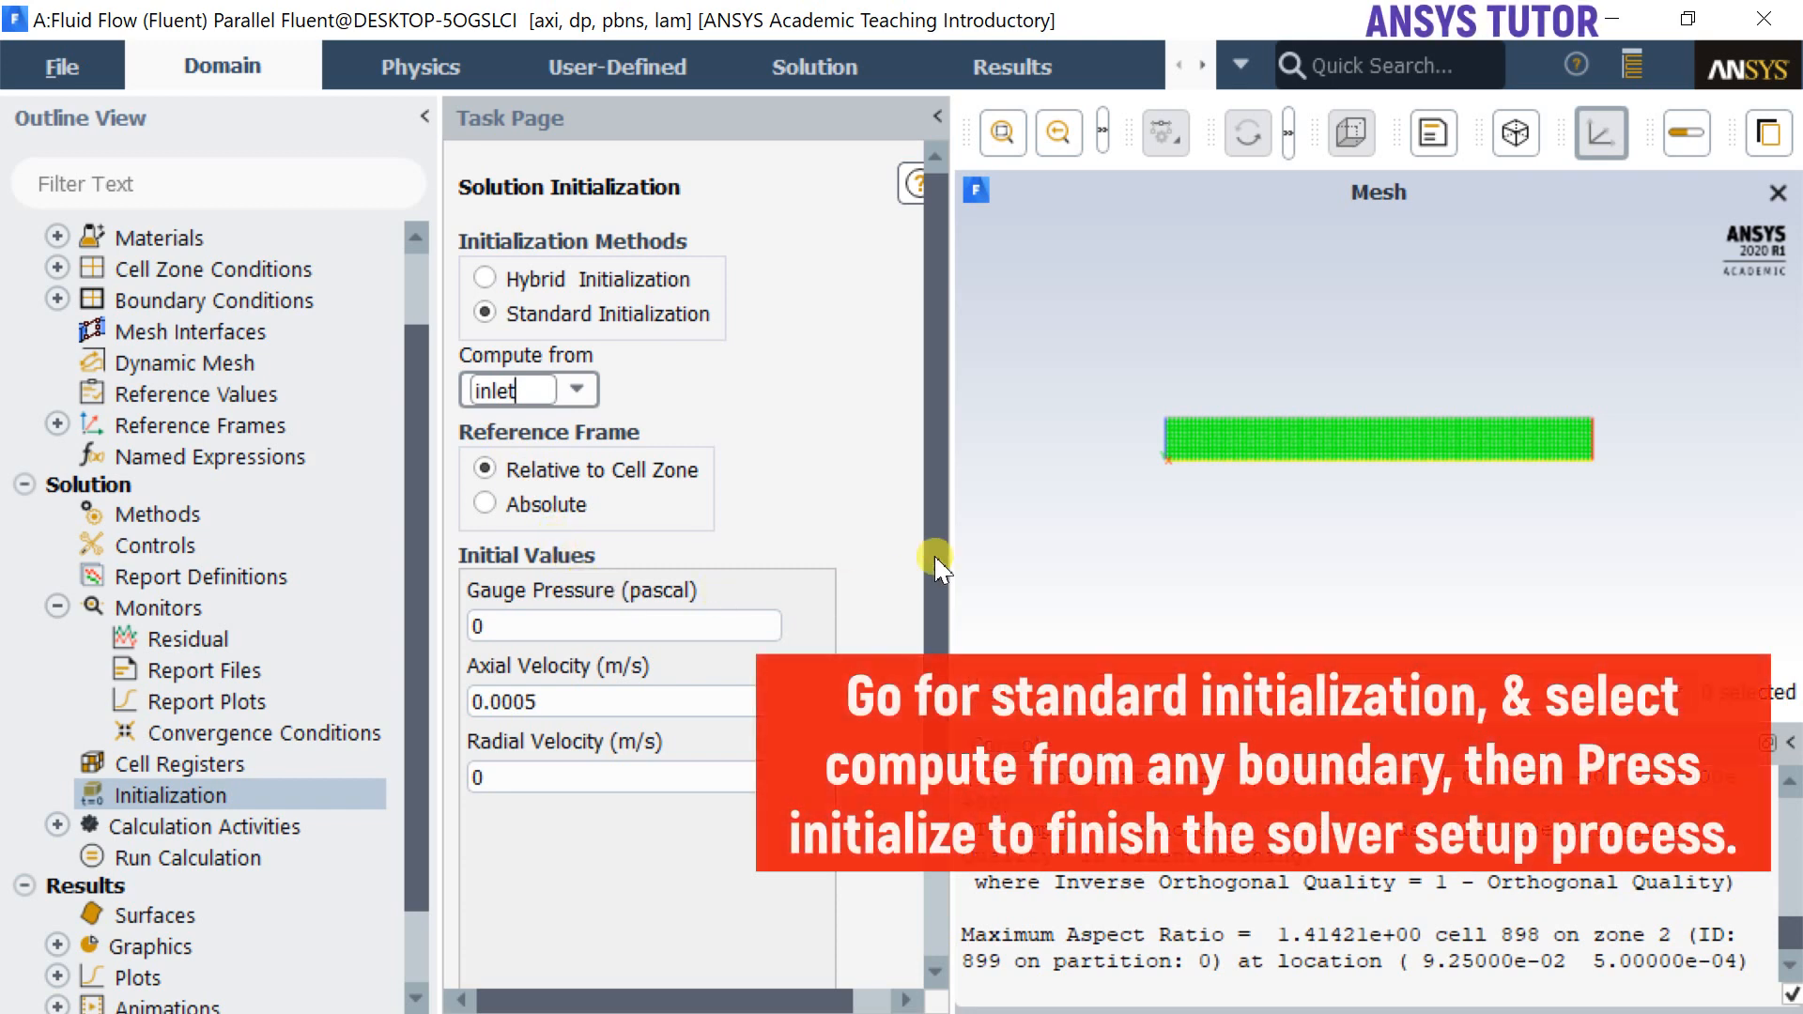
pyautogui.moveTo(937, 523); pyautogui.dragTo(955, 655)
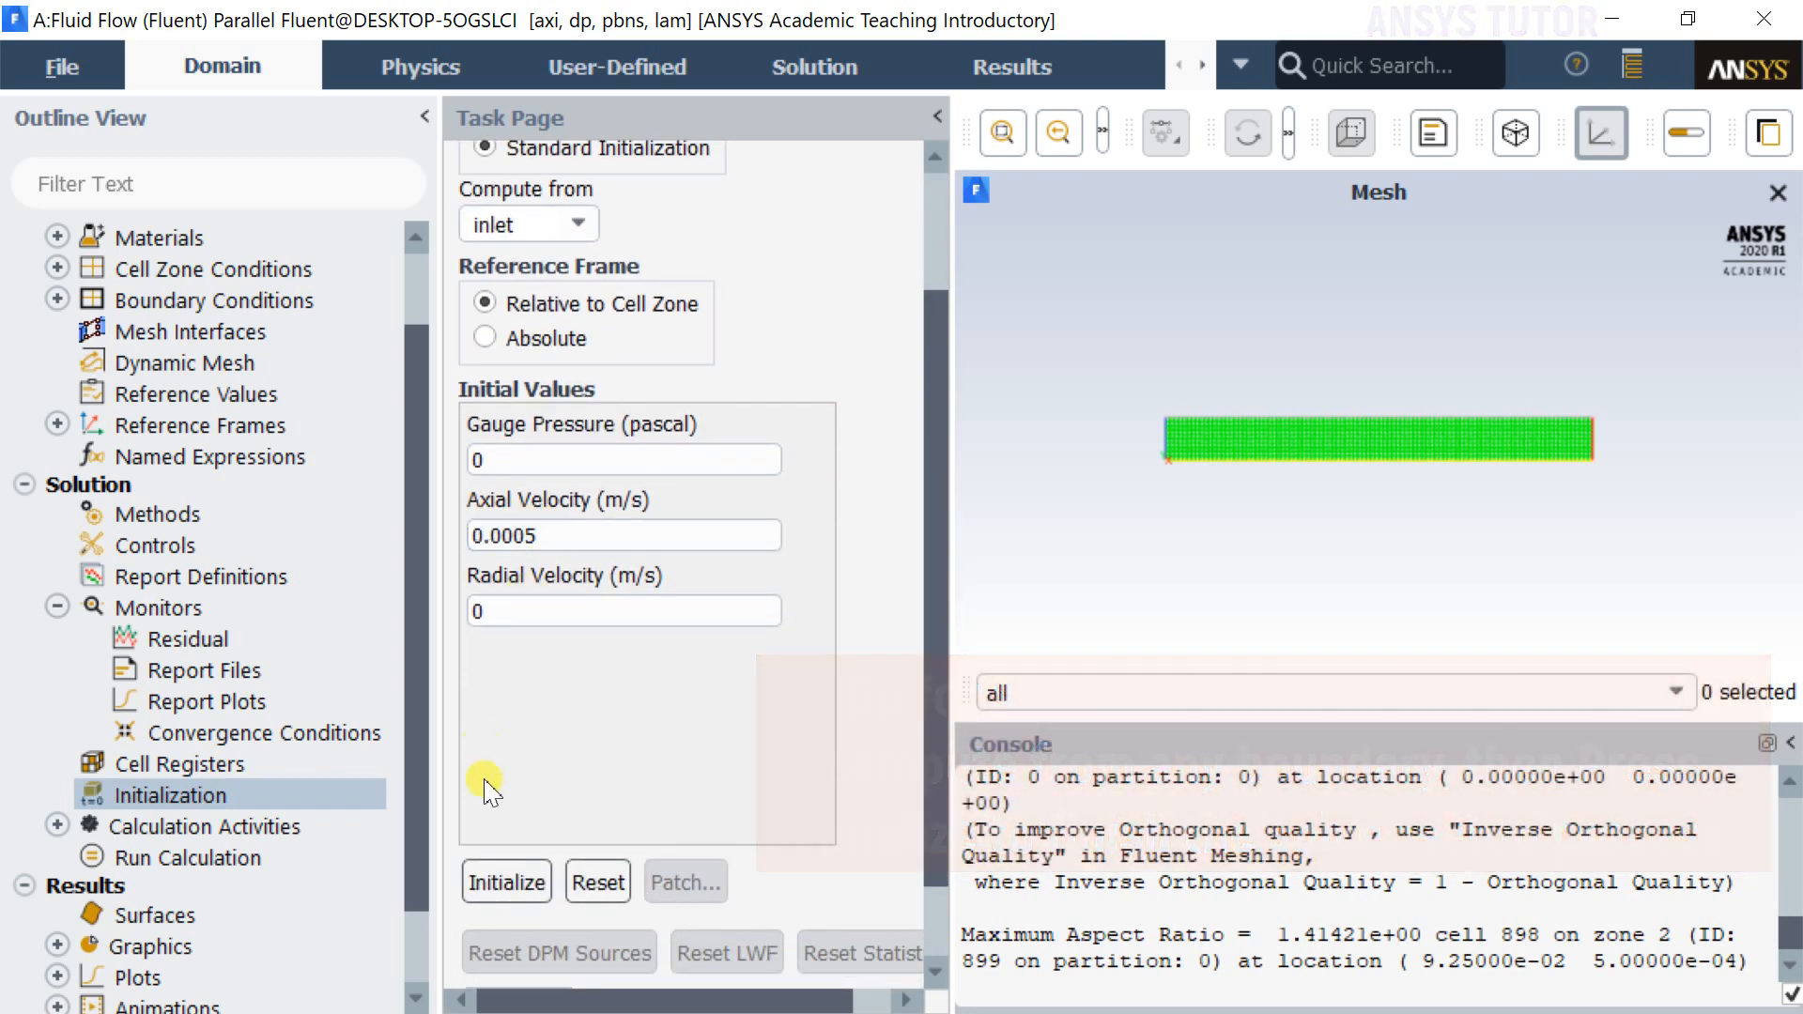
pyautogui.click(507, 884)
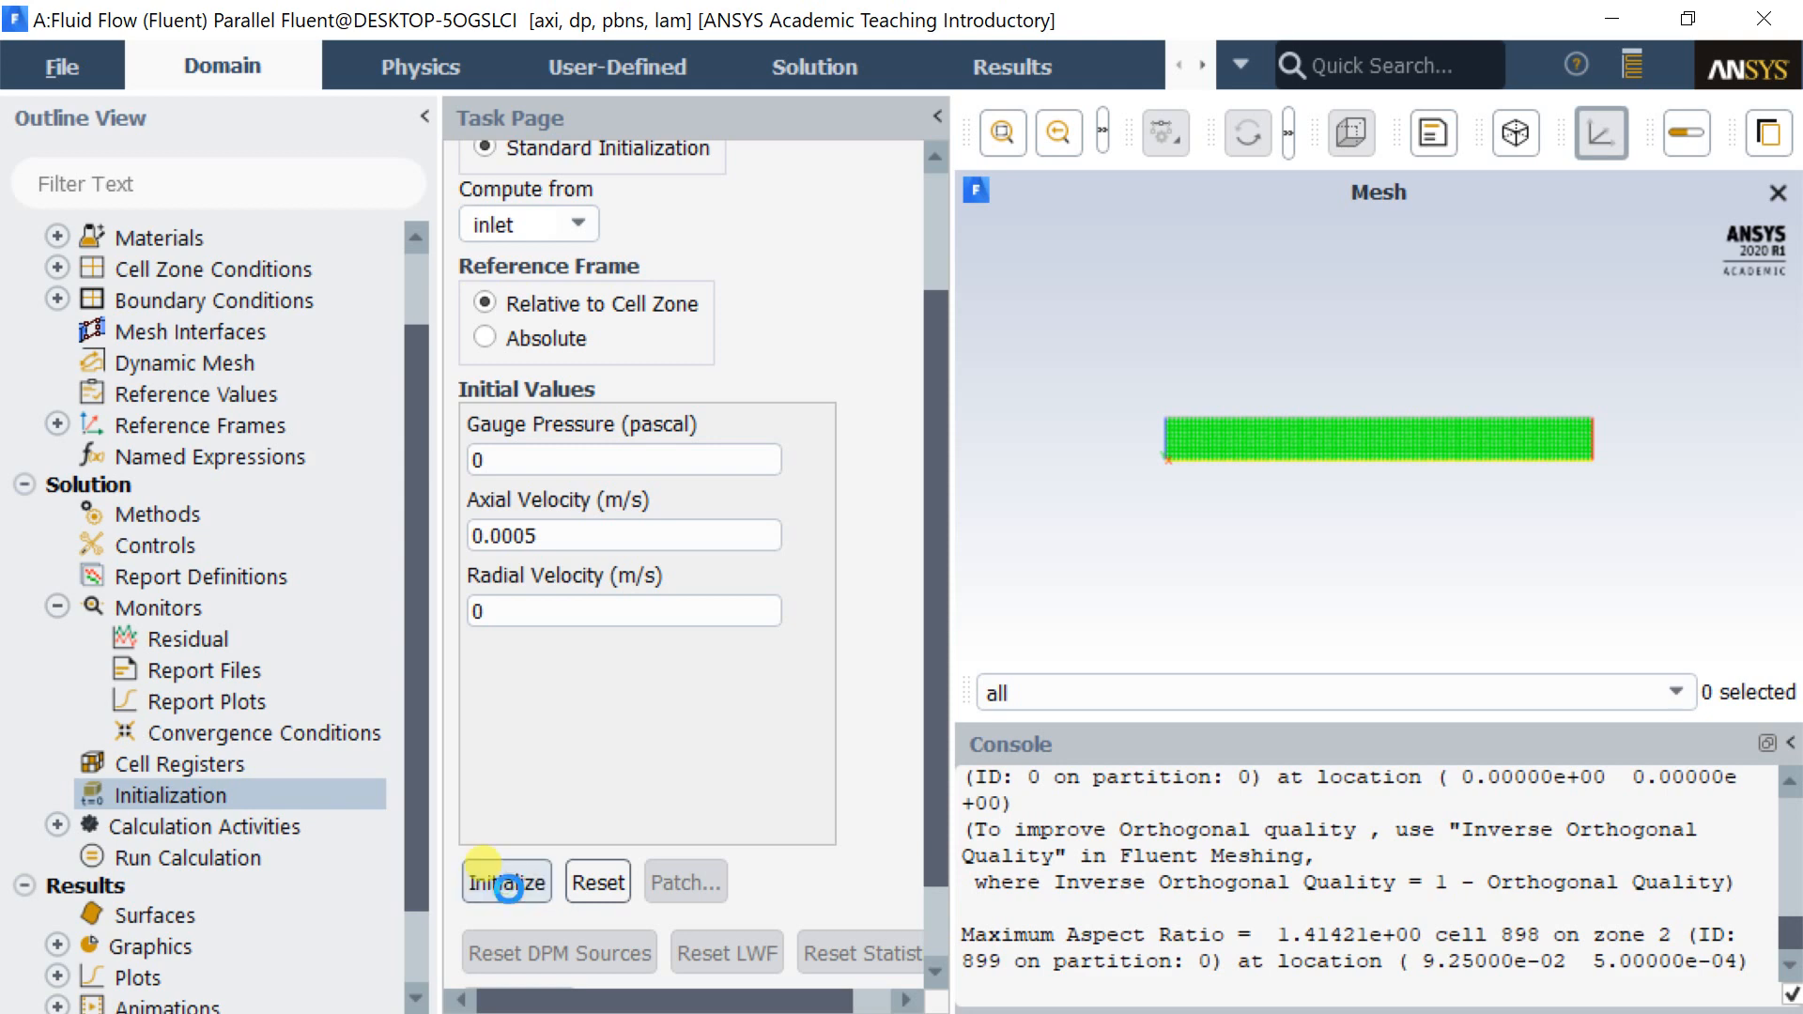
# Run the calculation with 1000 iterations, acknowledge its completion and review the iteration log.
pyautogui.click(287, 857)
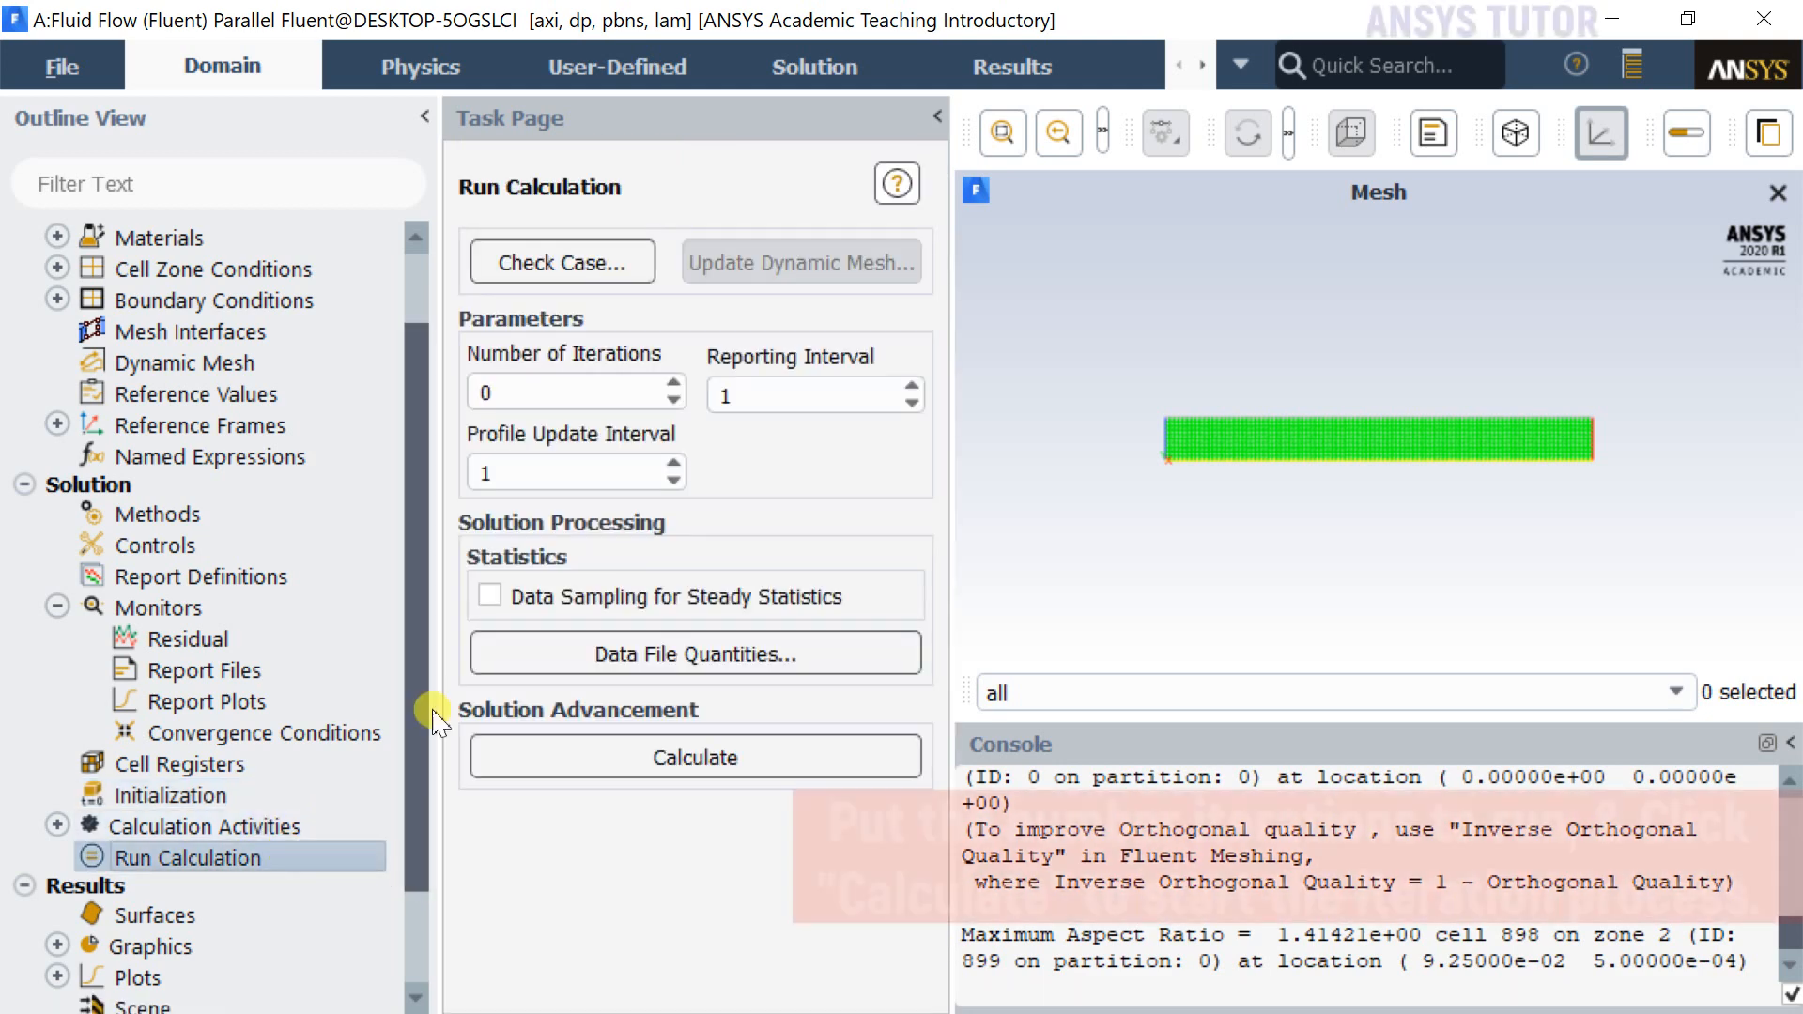
pyautogui.click(548, 396)
pyautogui.moveTo(482, 389); pyautogui.dragTo(466, 395)
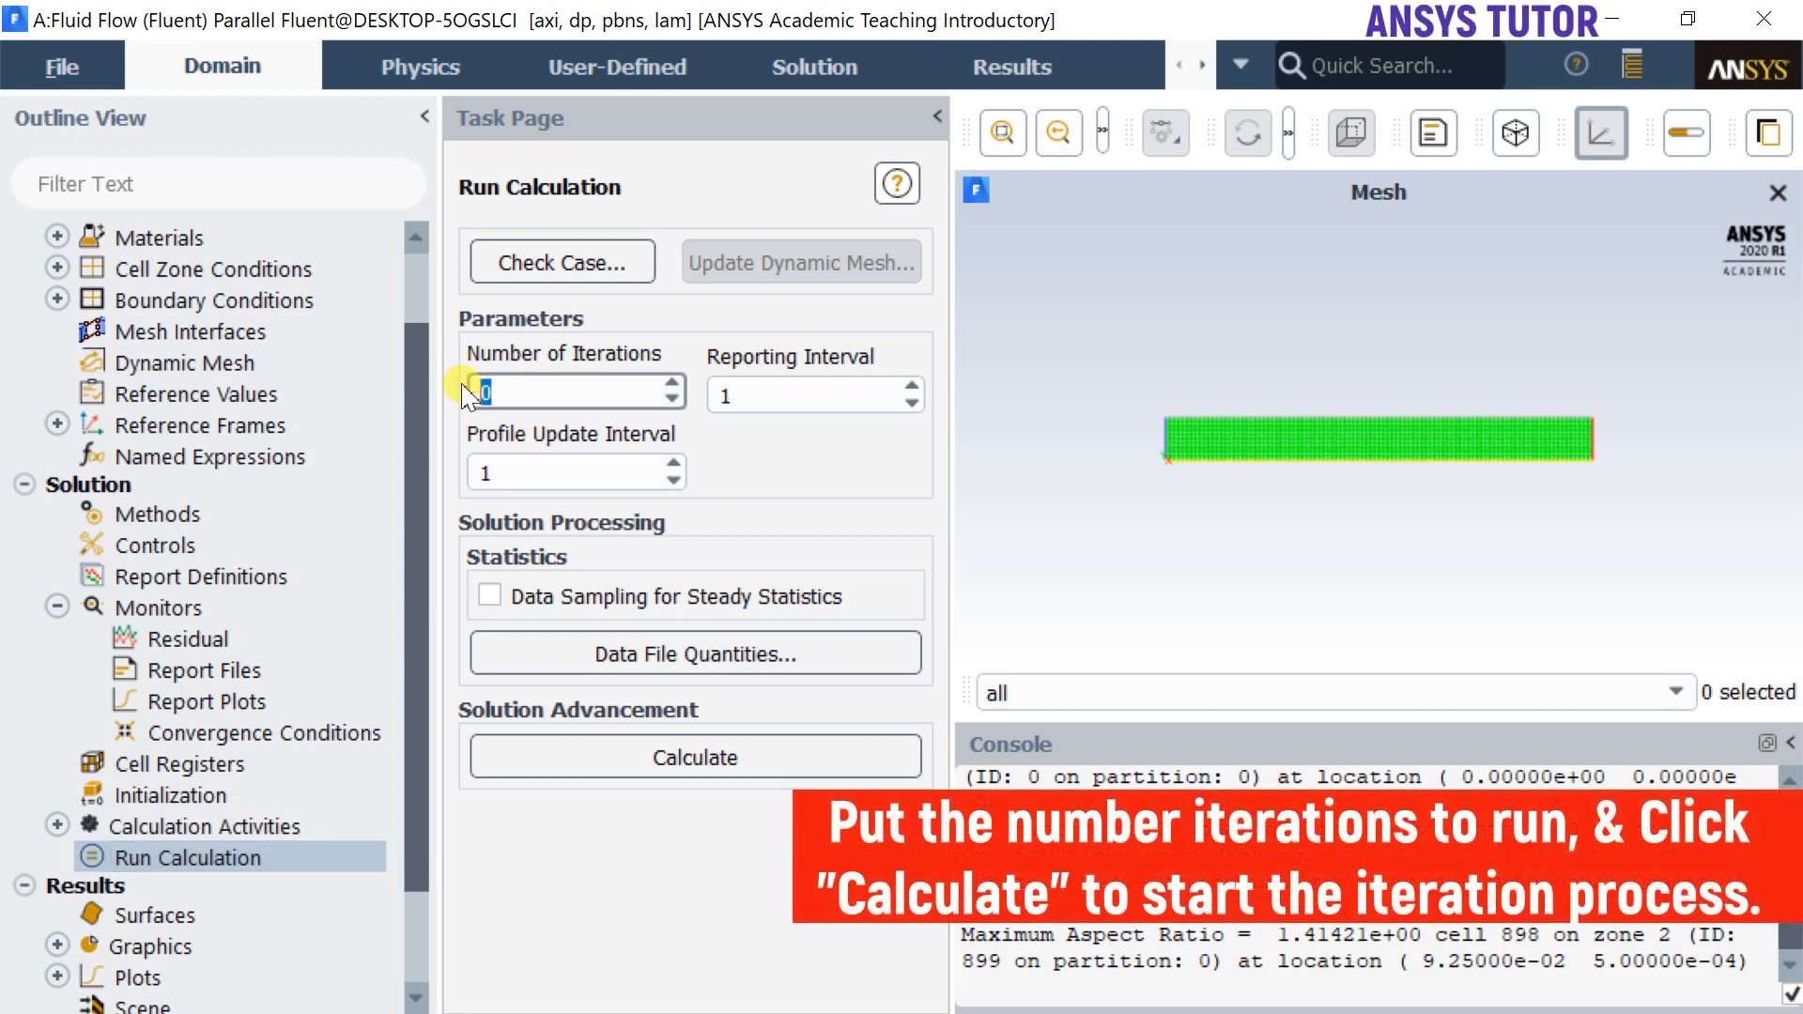
pyautogui.click(689, 758)
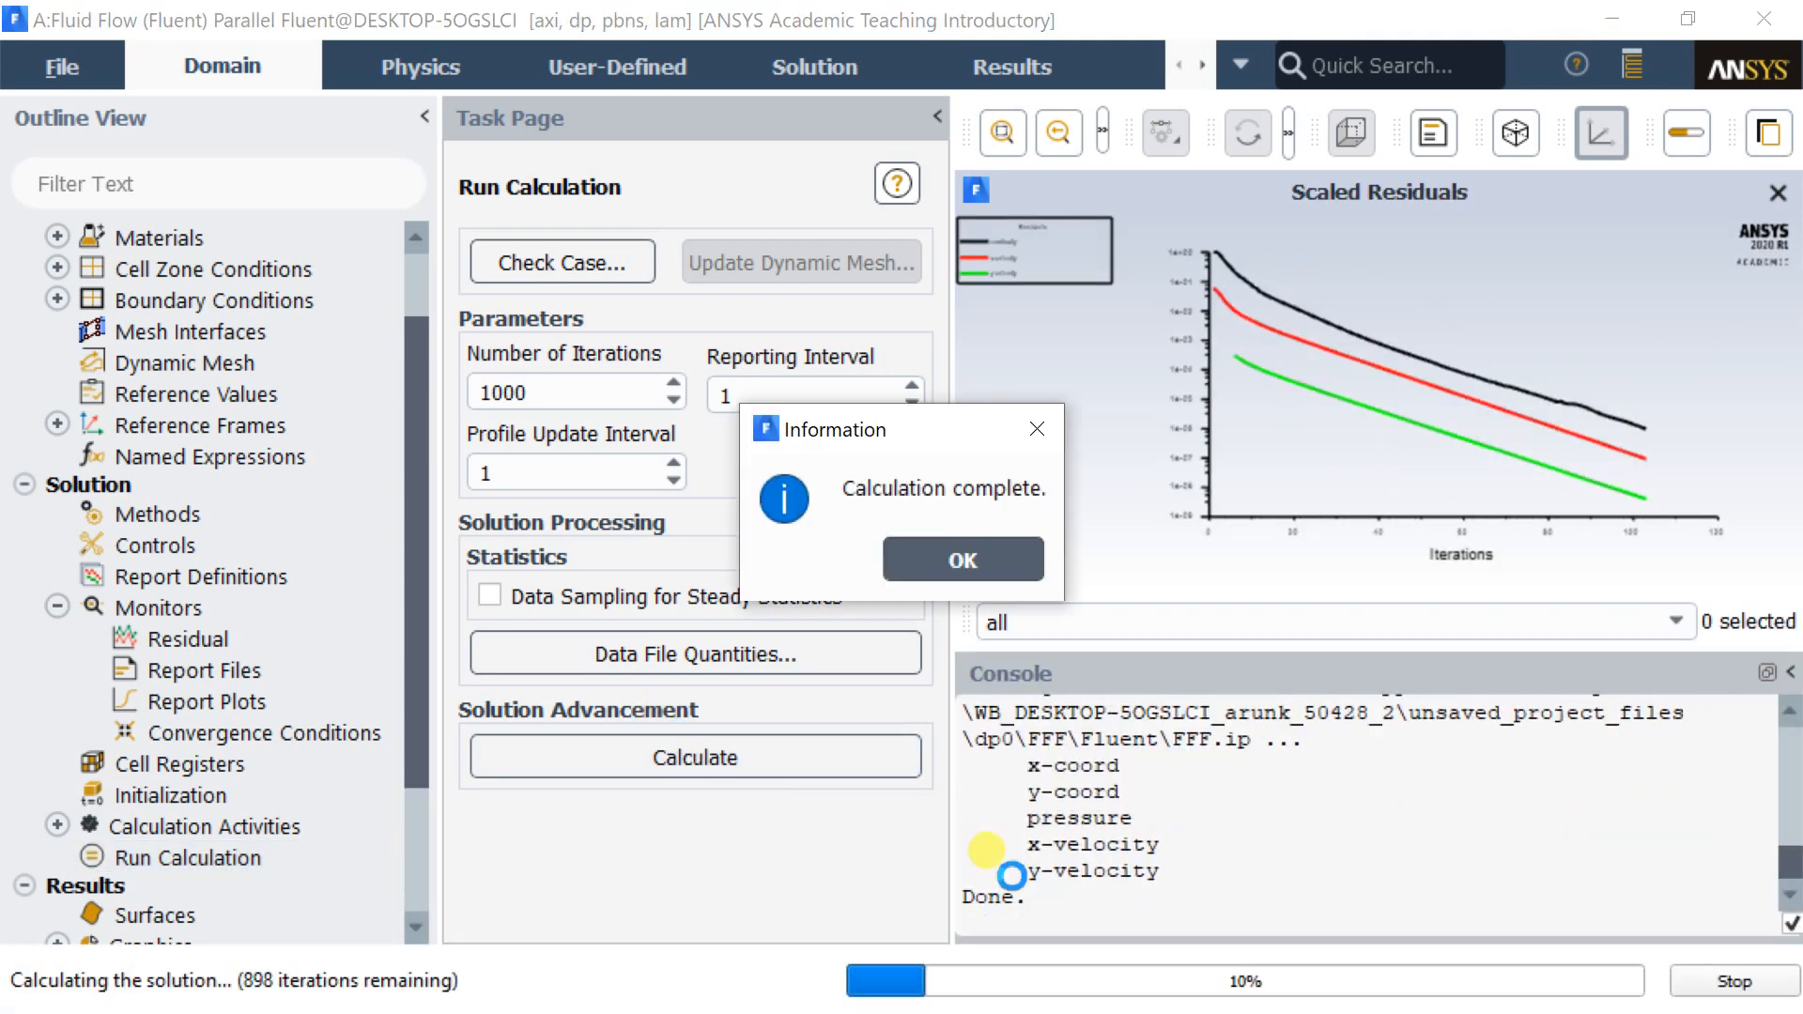
pyautogui.click(950, 563)
pyautogui.scroll(3, 1114, 934)
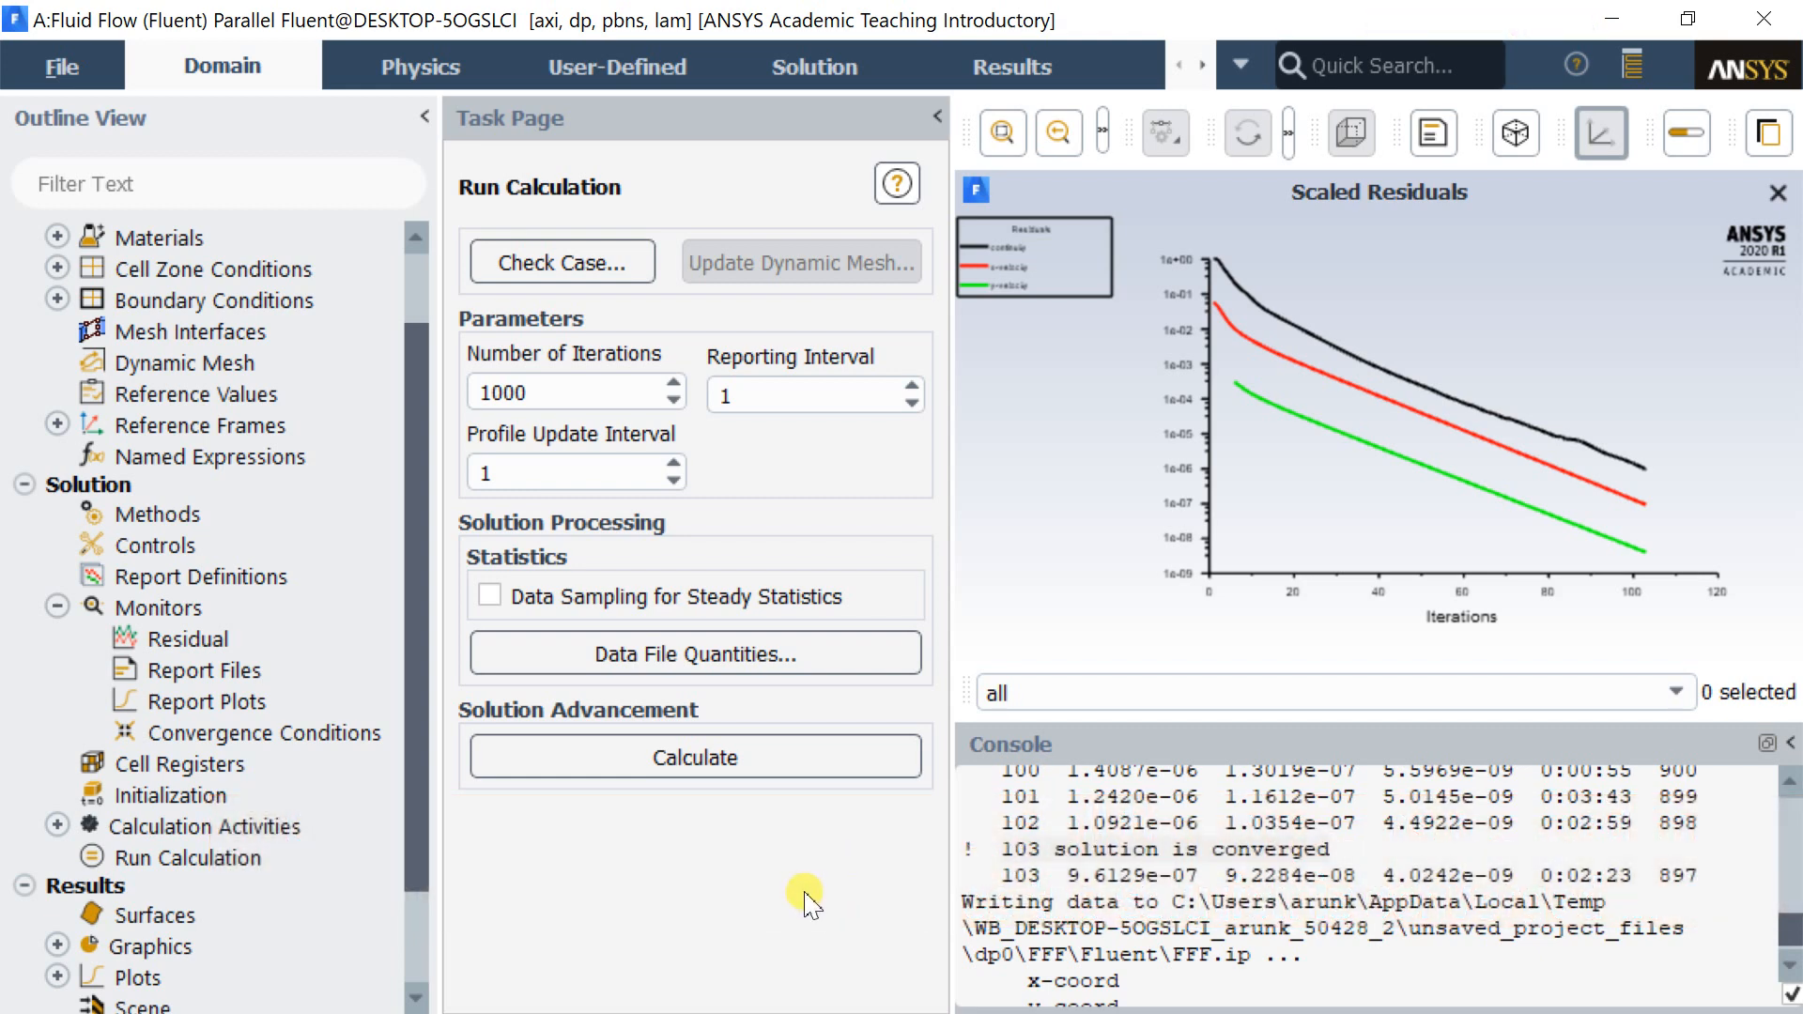
pyautogui.scroll(1, 1026, 896)
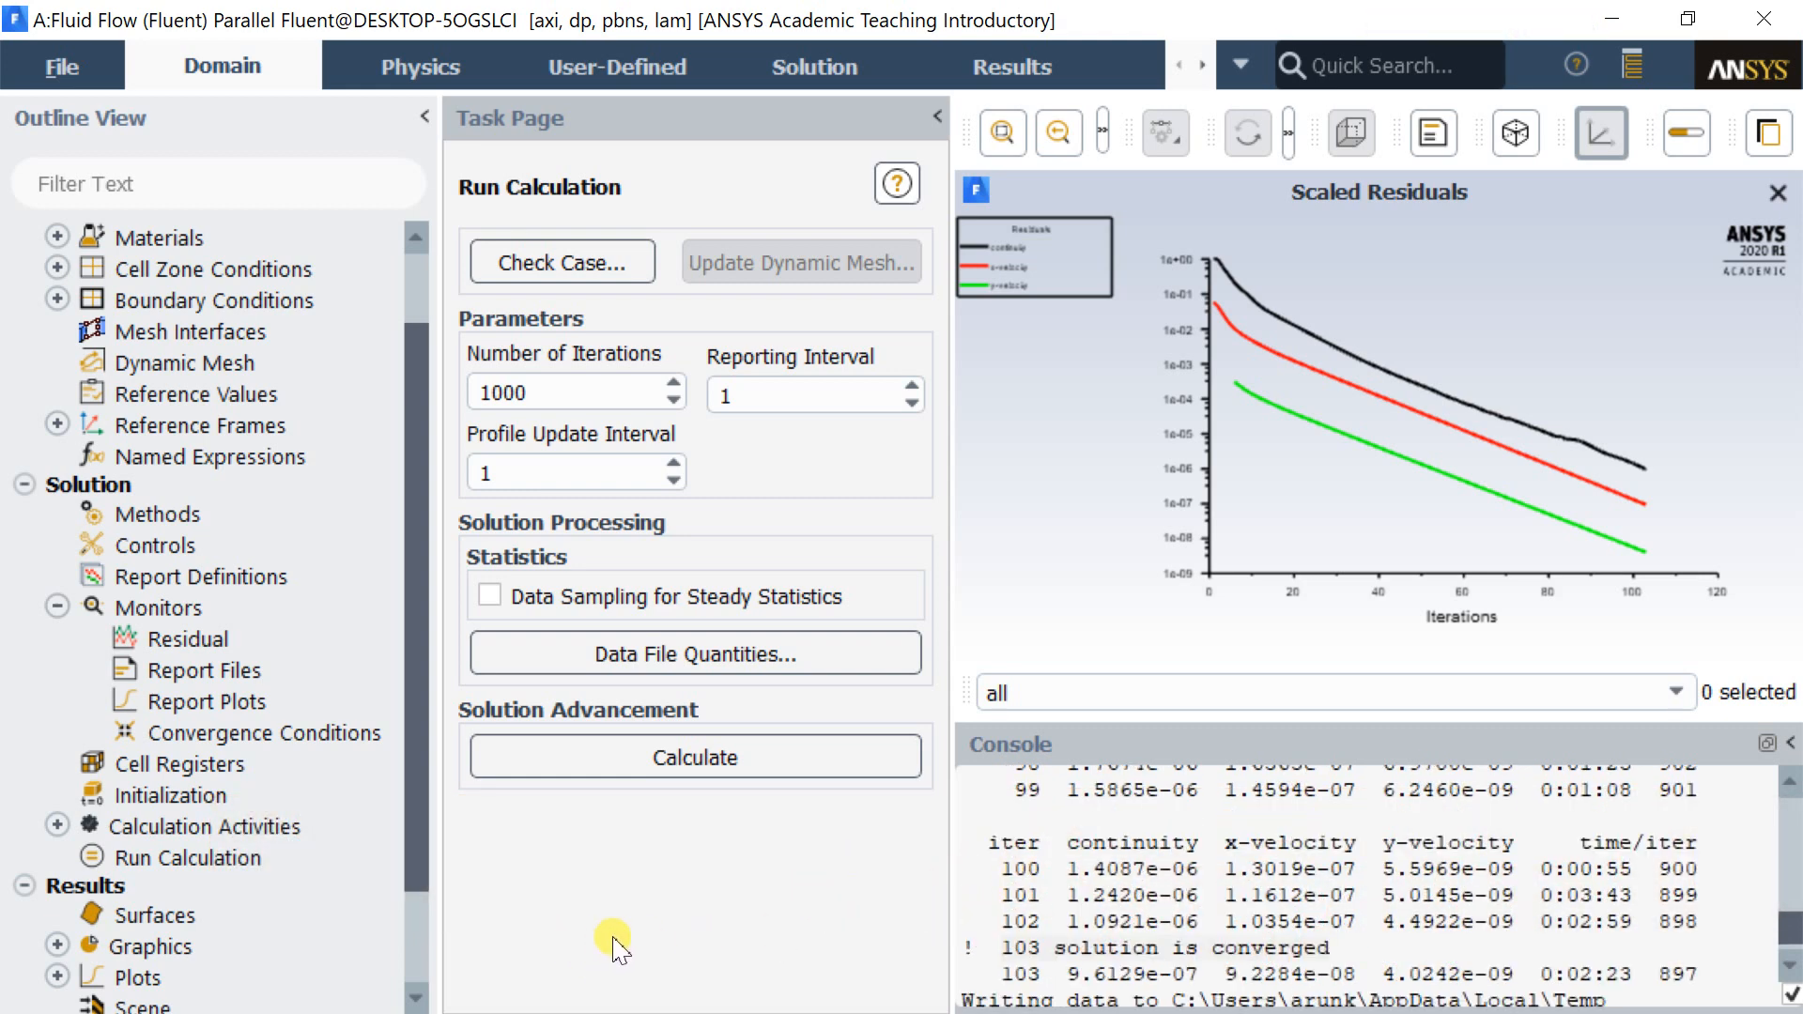
# Display filled contours of velocity magnitude as contour-1 and inspect the flow development along the pipe from the inlet.
pyautogui.scroll(-4, 225, 850)
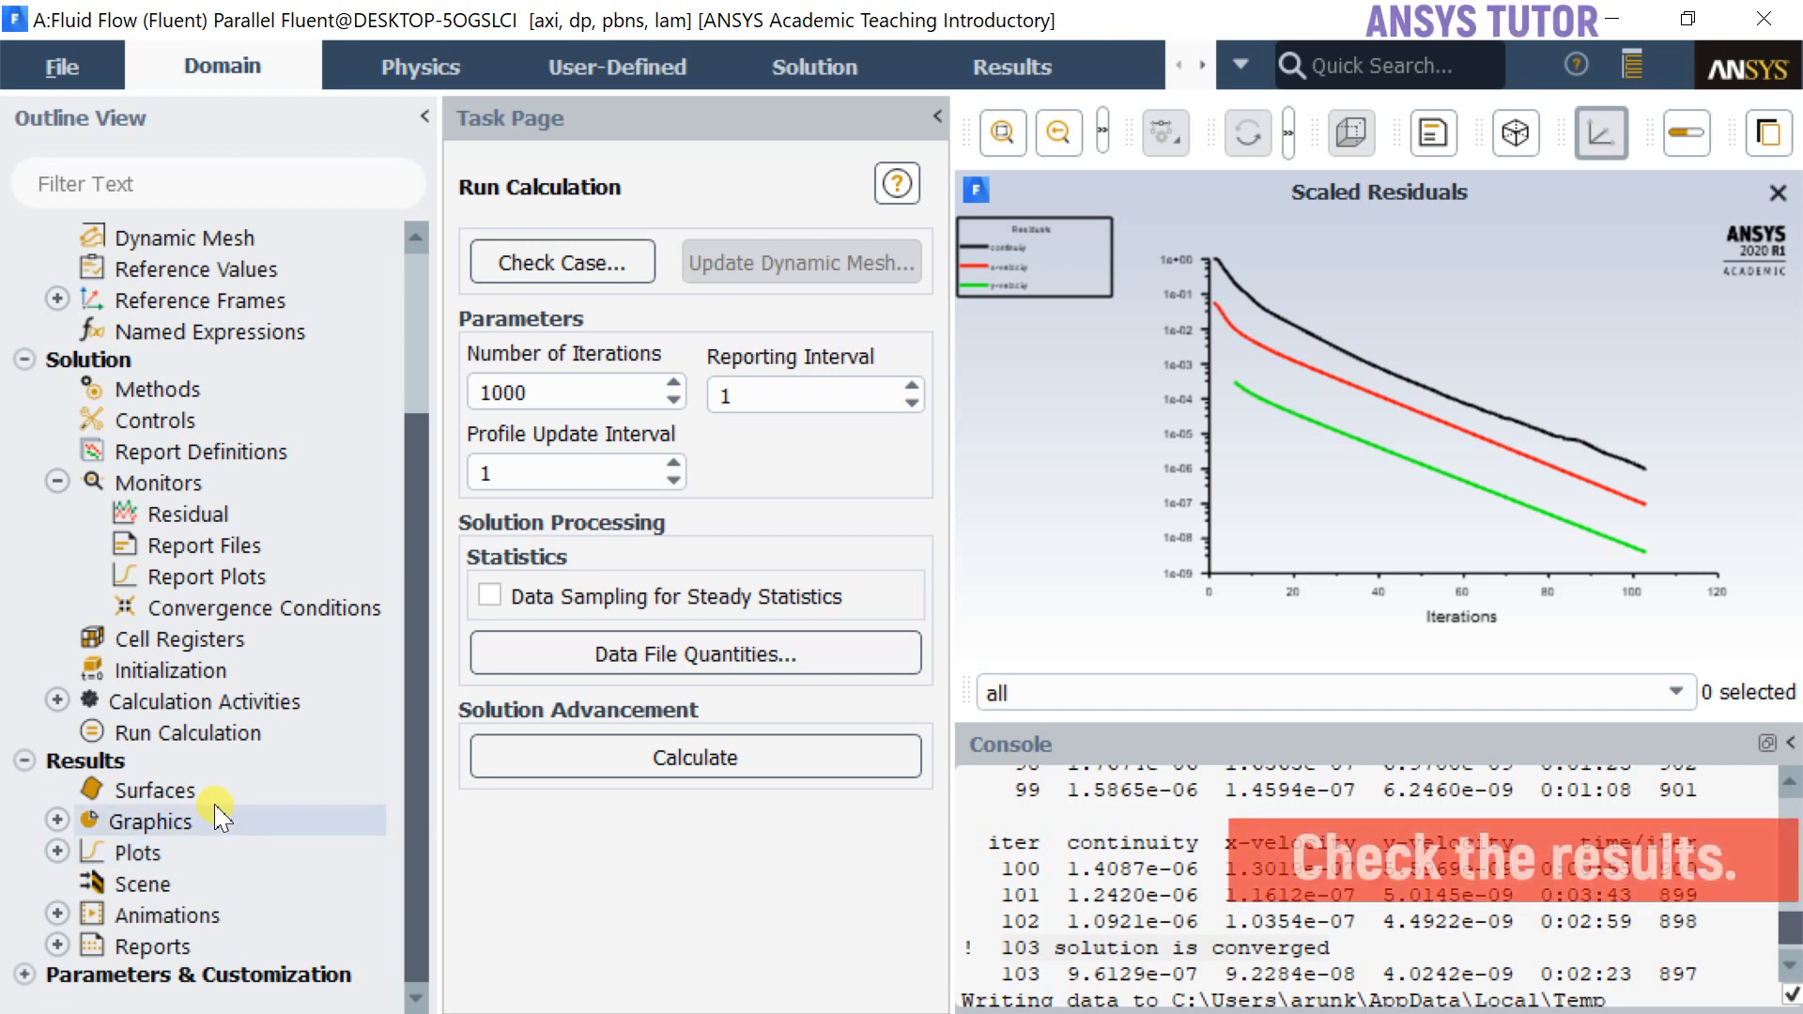
pyautogui.doubleClick(167, 822)
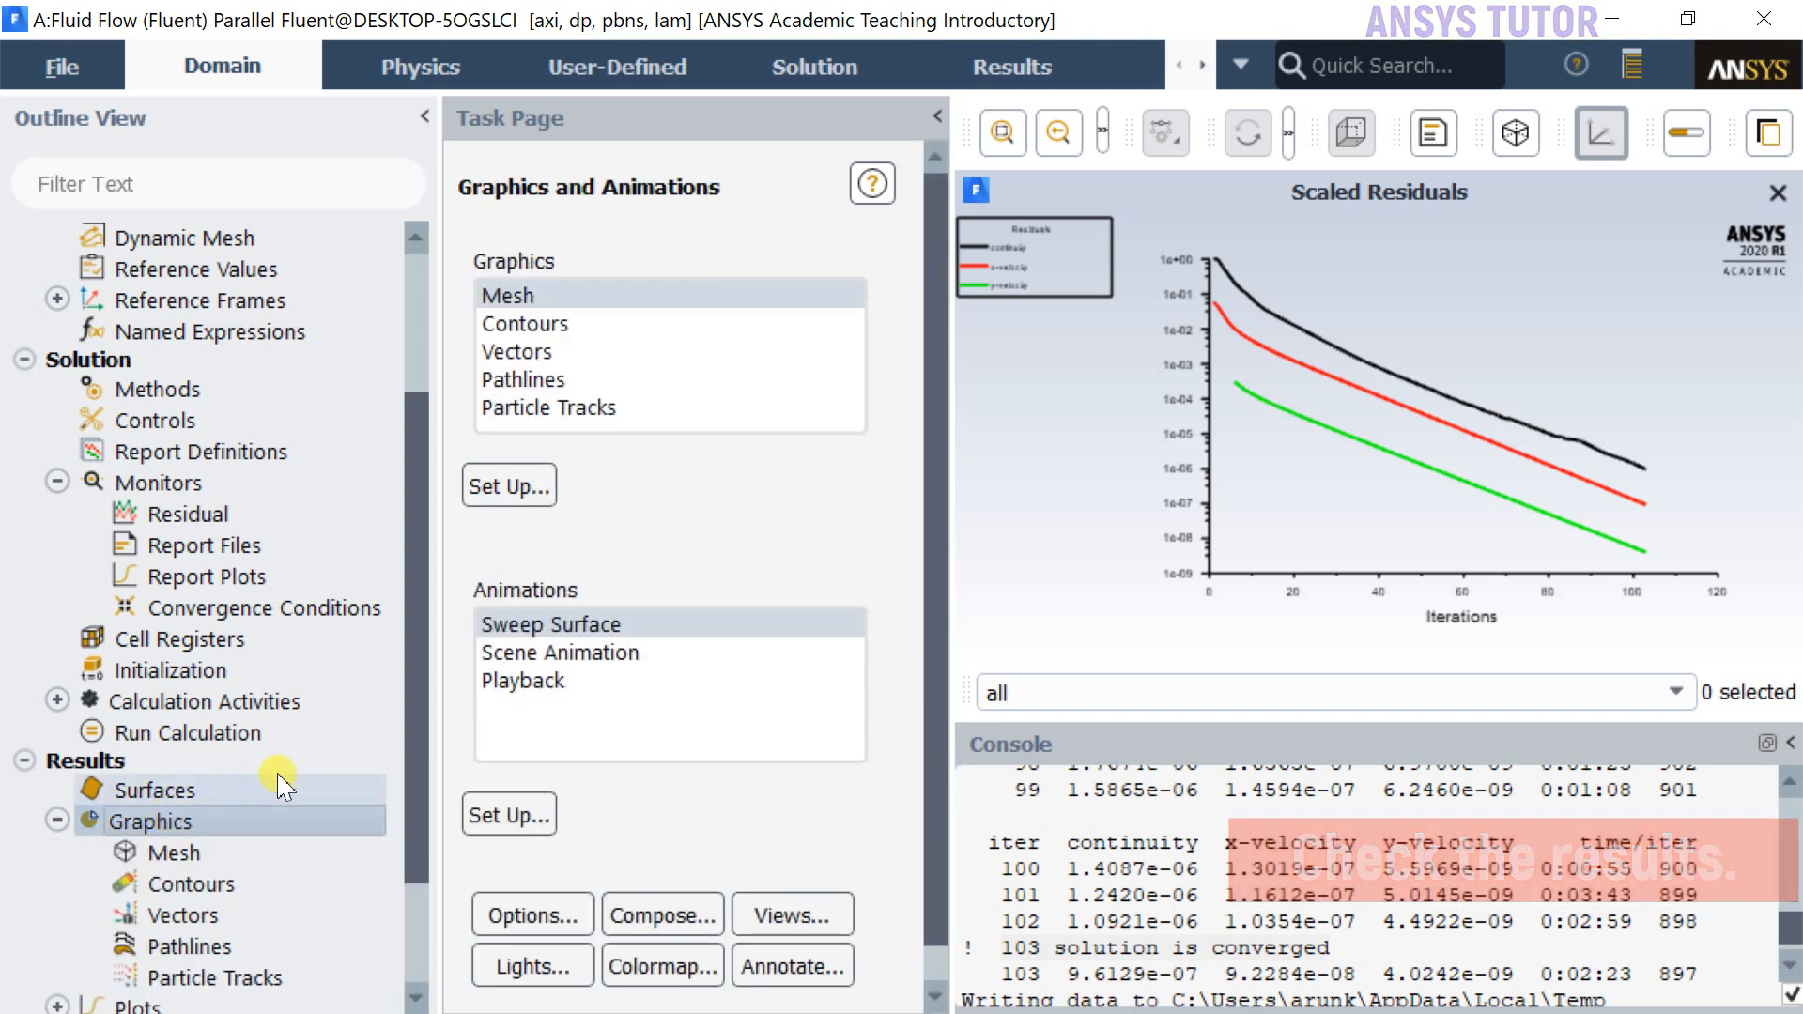
pyautogui.doubleClick(580, 324)
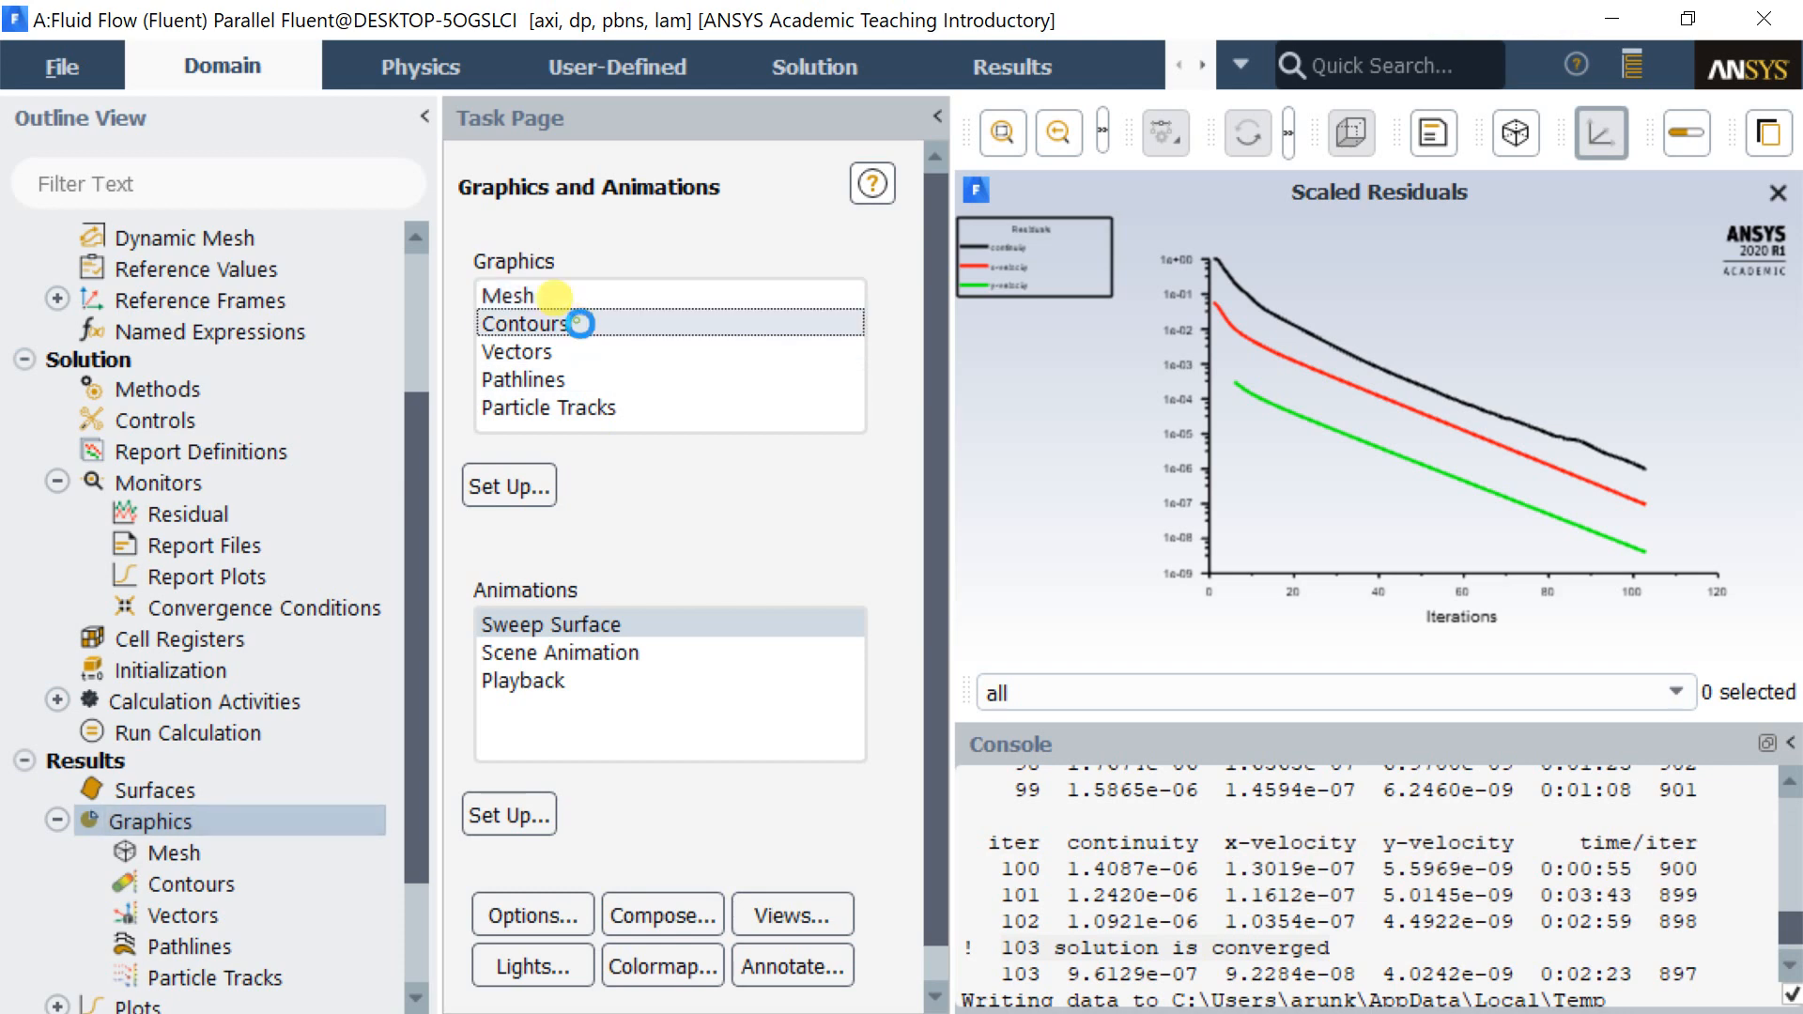
pyautogui.moveTo(591, 460); pyautogui.dragTo(274, 116)
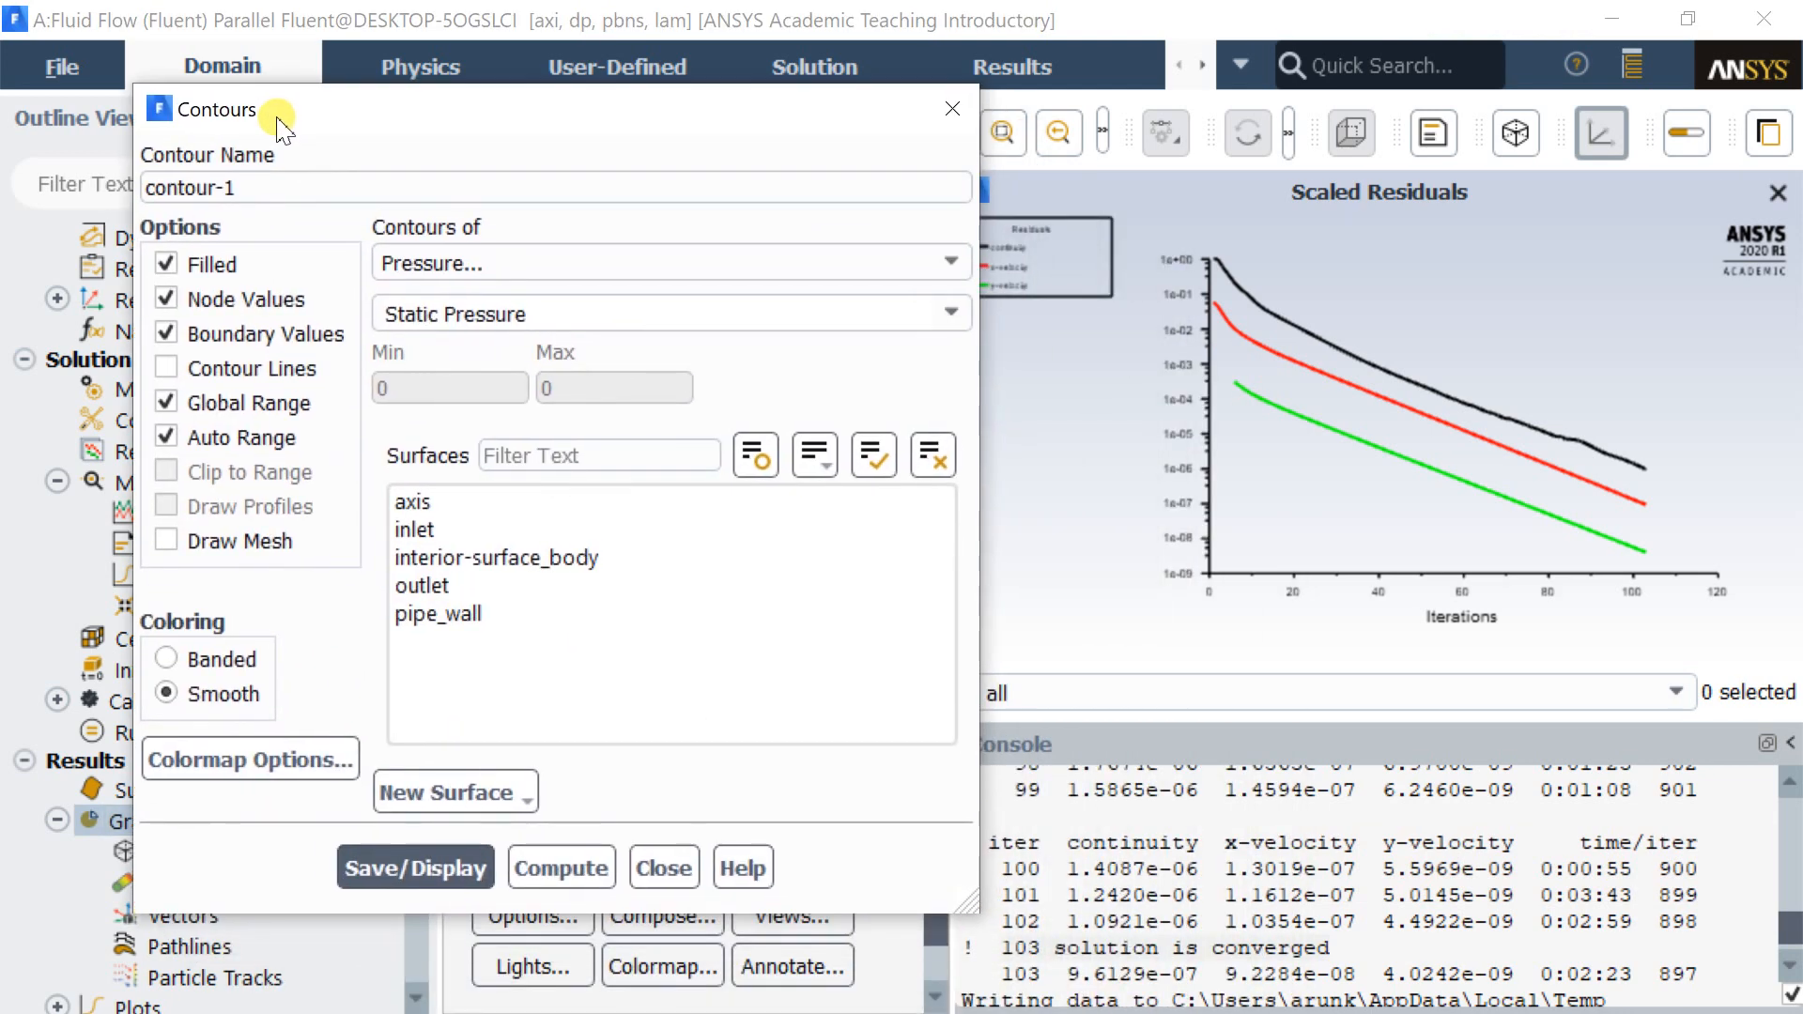
pyautogui.click(470, 262)
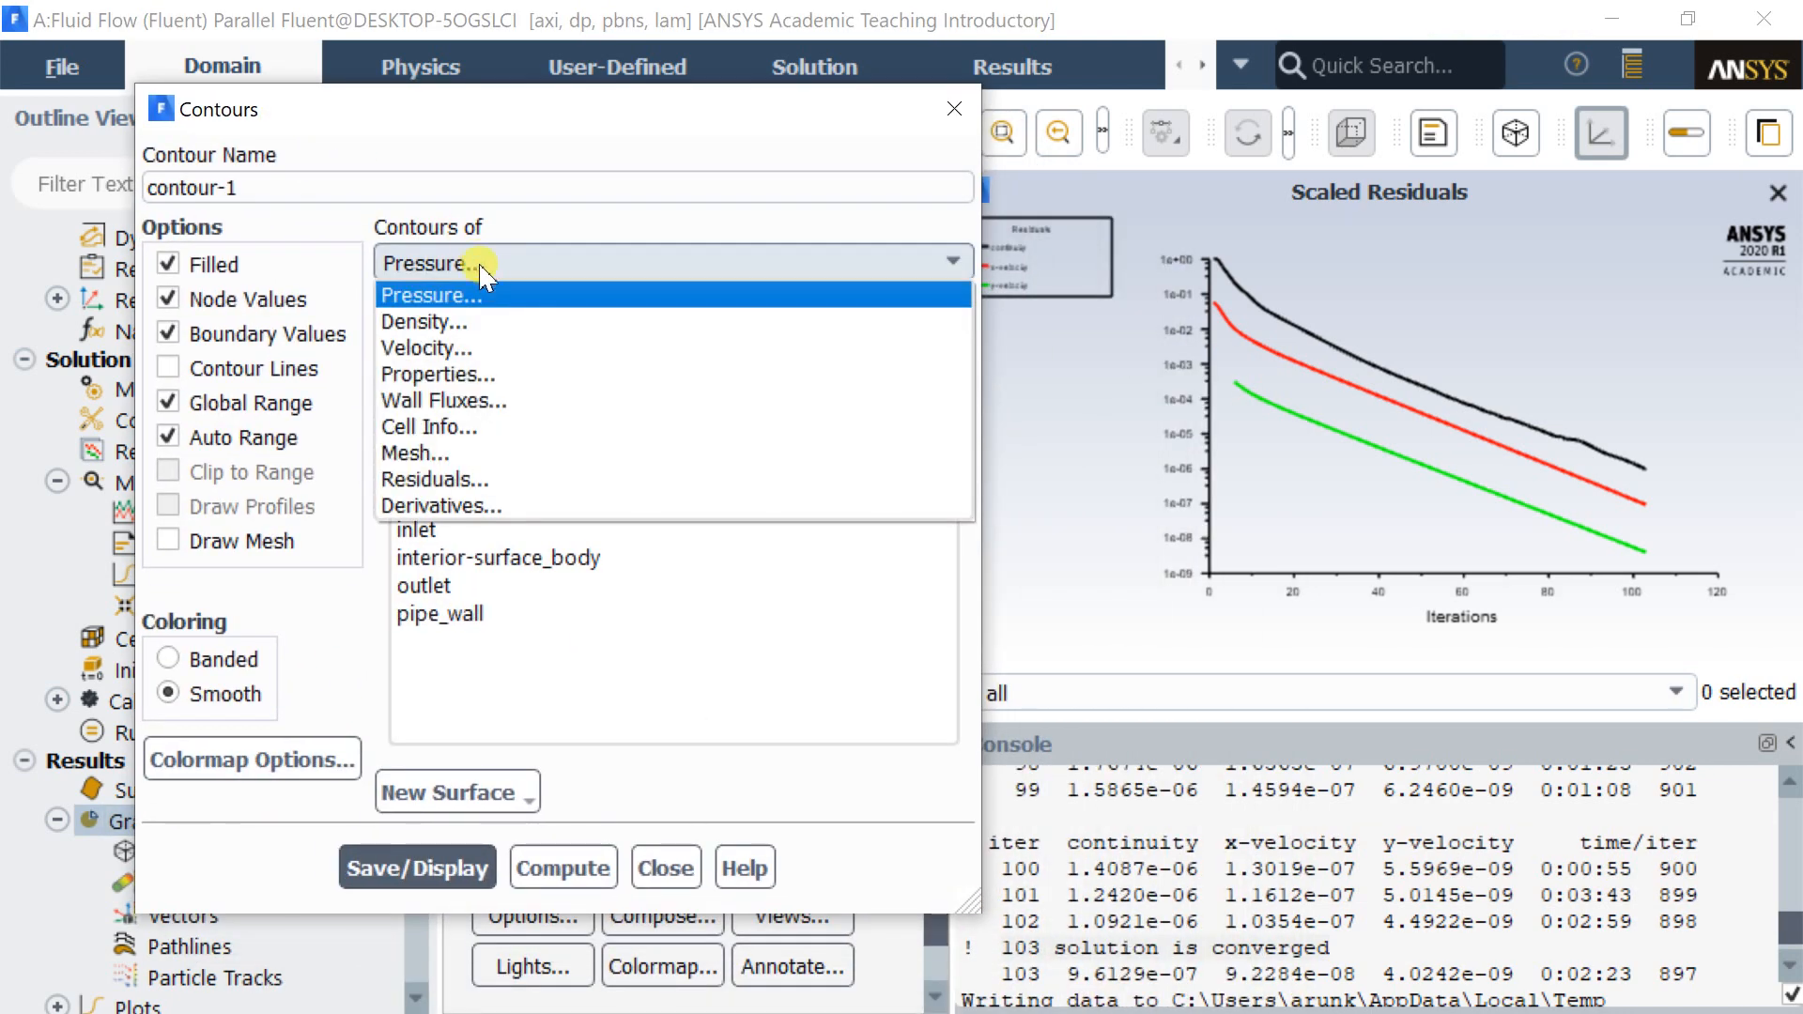
pyautogui.click(474, 349)
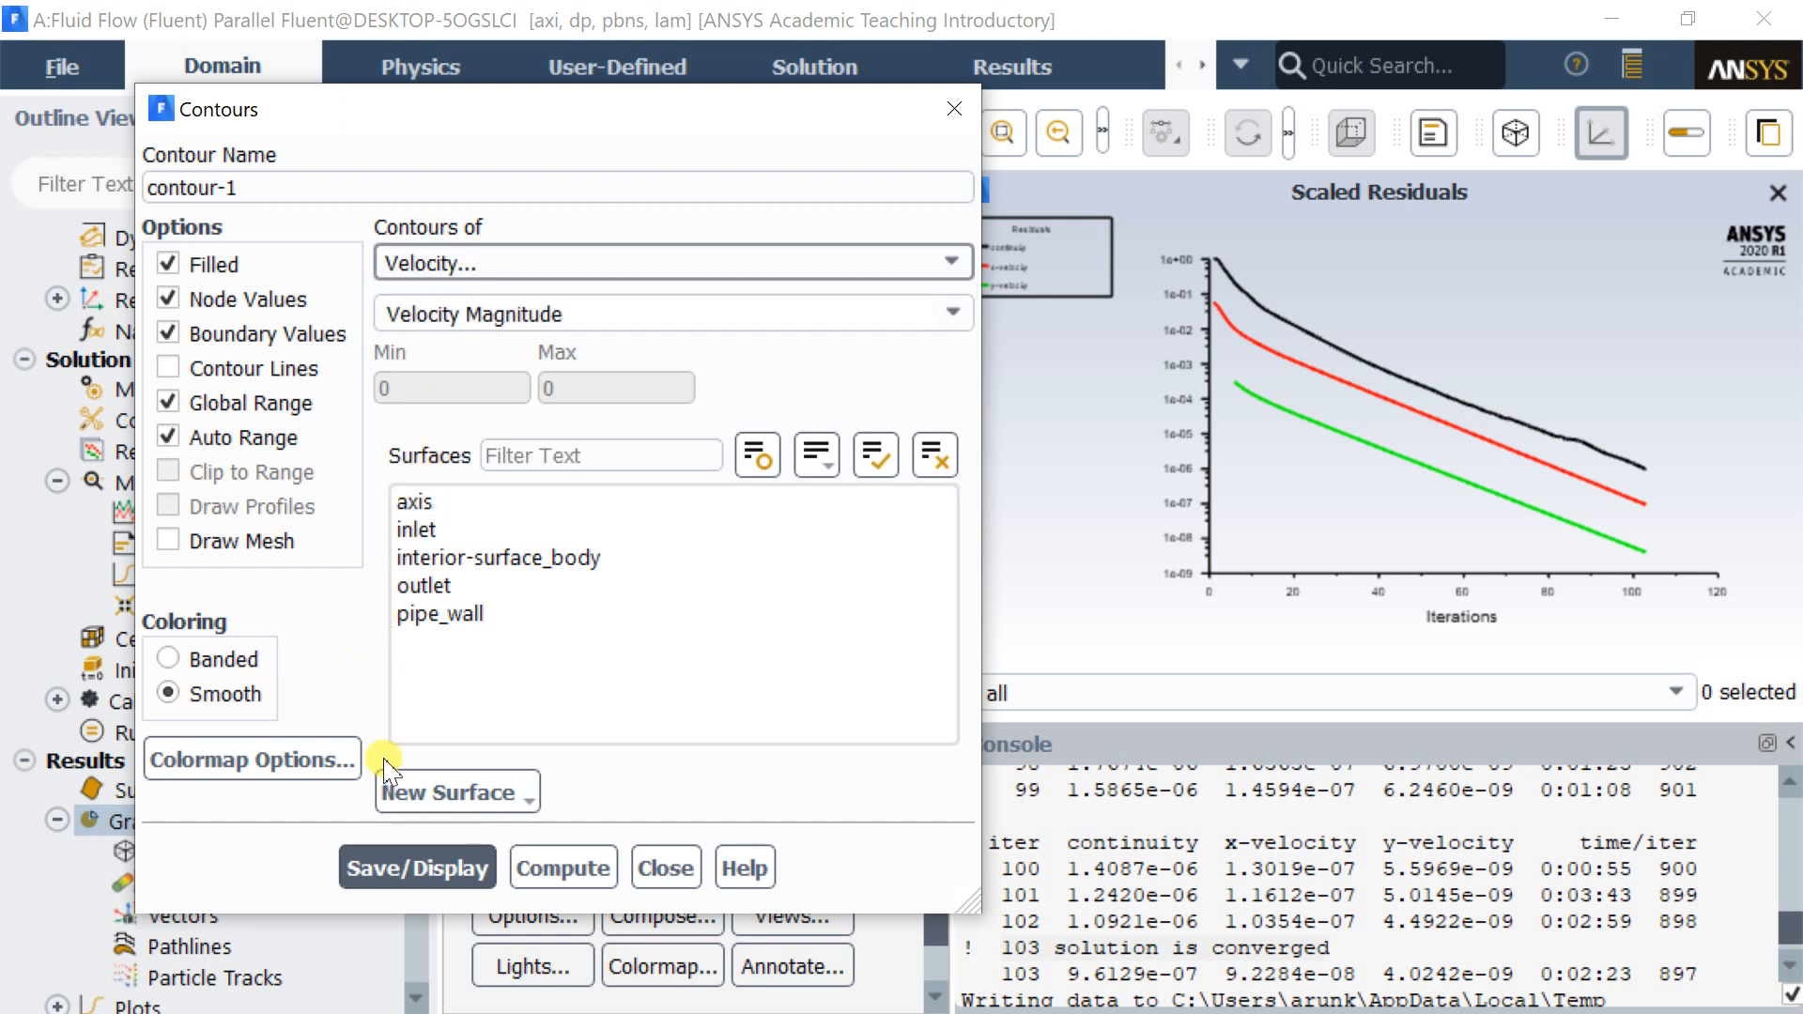
pyautogui.click(430, 880)
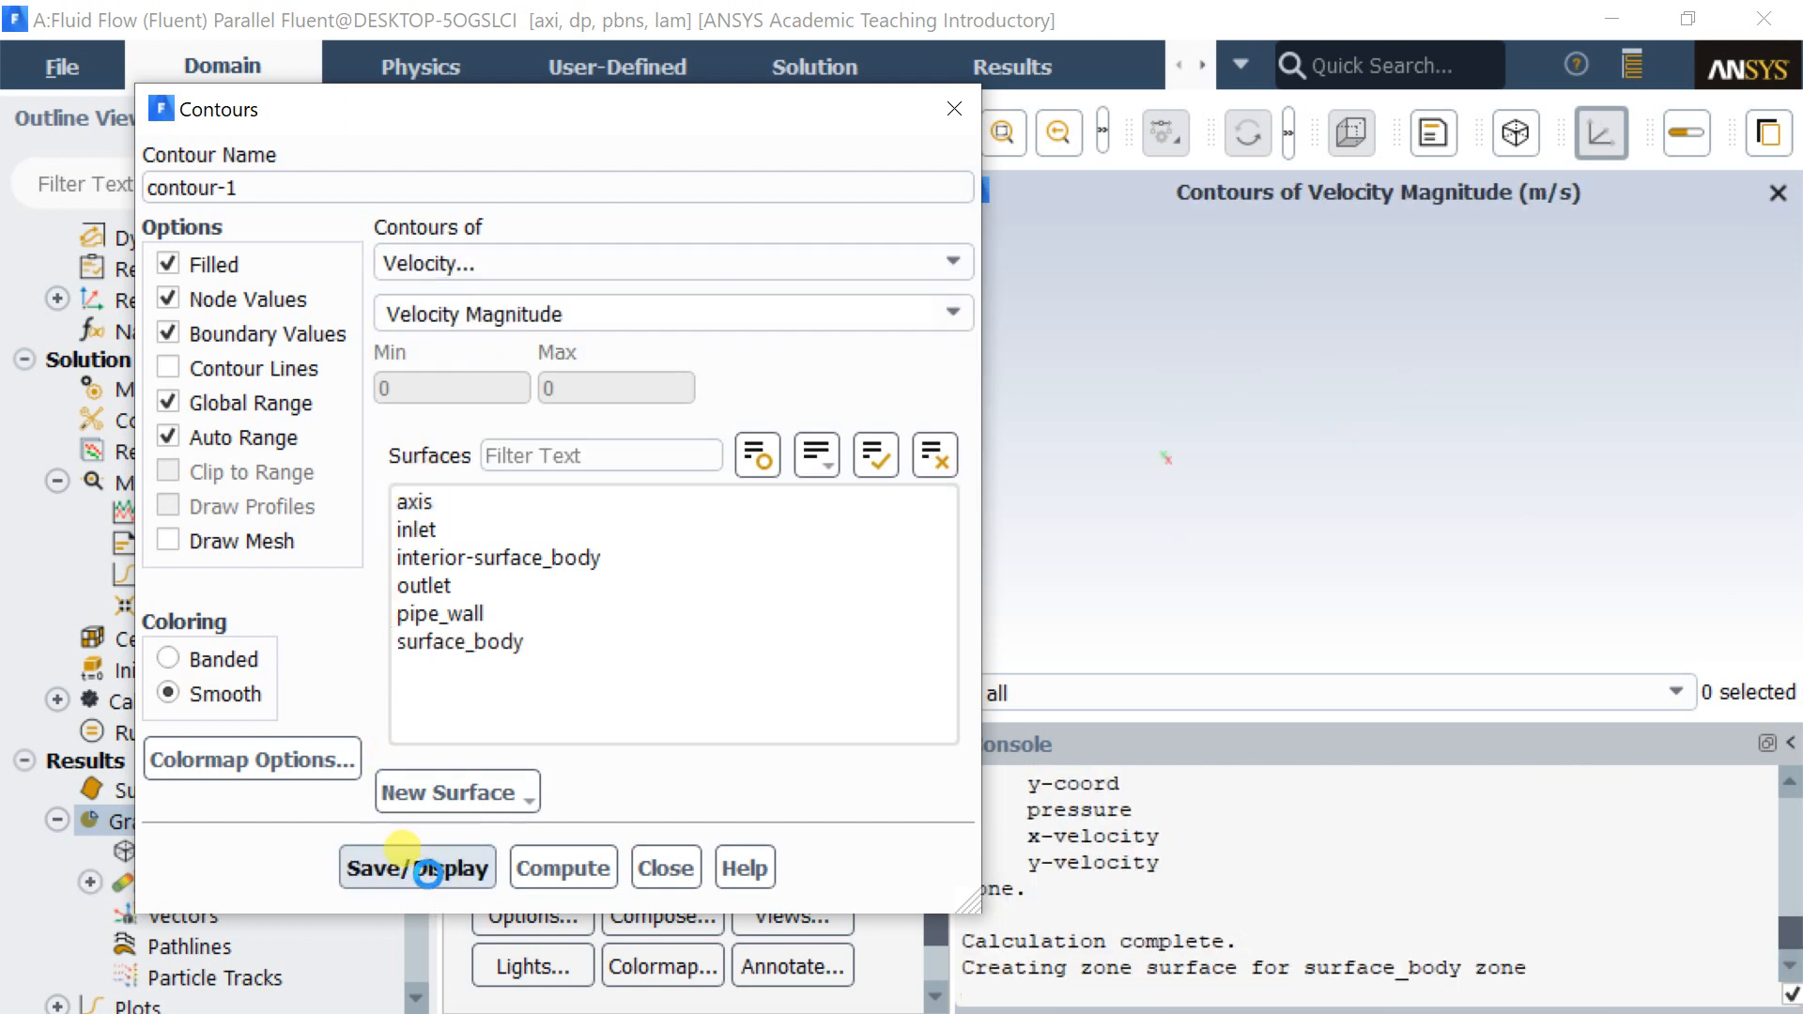
pyautogui.scroll(4, 1221, 430)
pyautogui.scroll(3, 1235, 404)
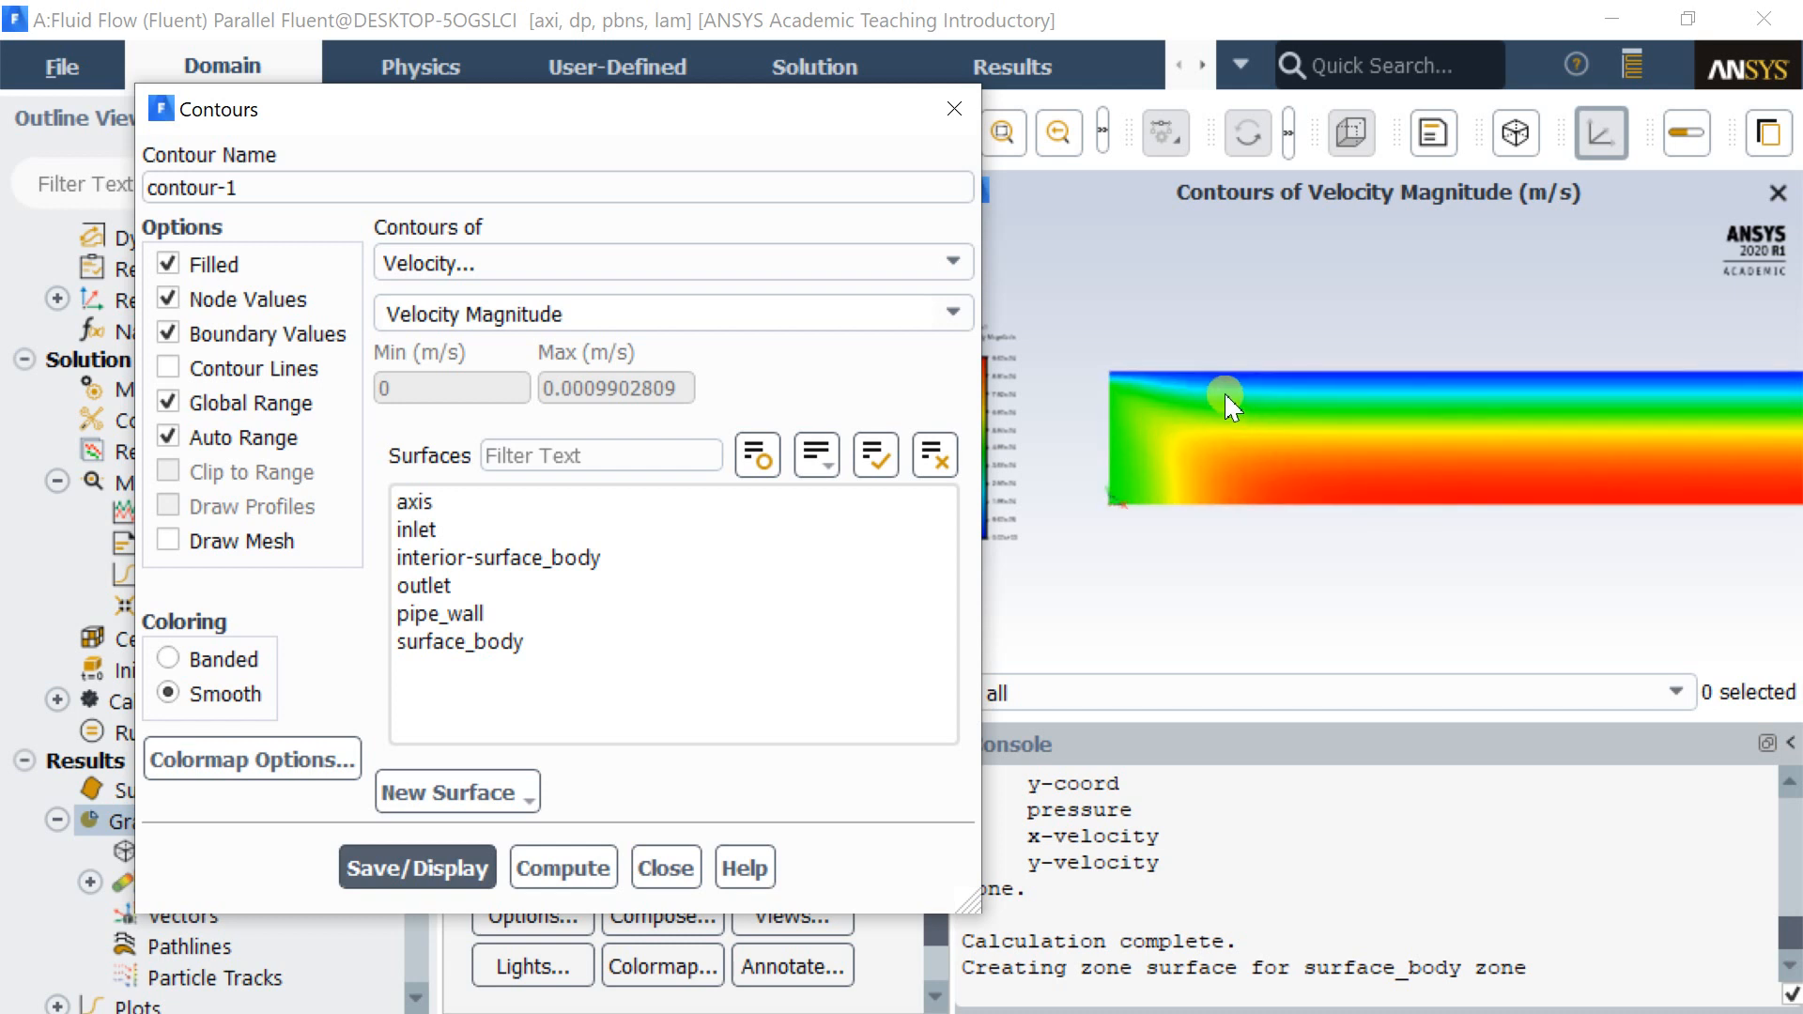
pyautogui.scroll(2, 1164, 466)
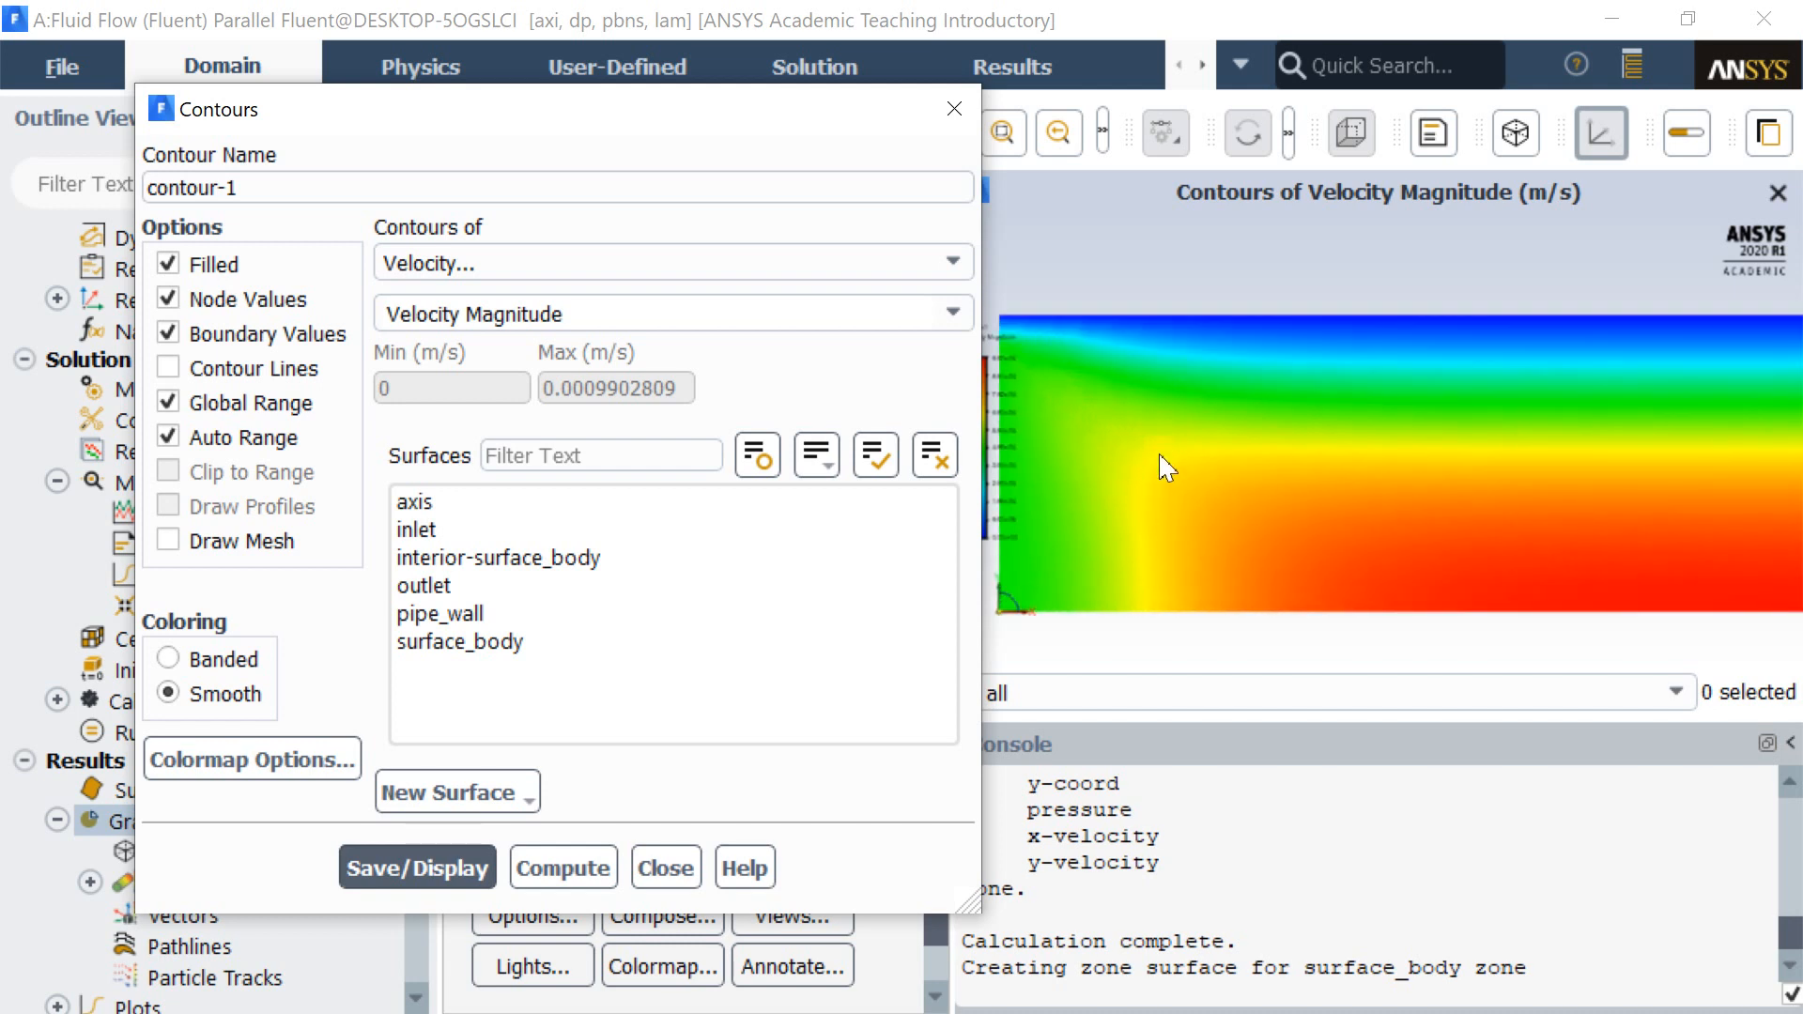
pyautogui.scroll(-5, 1184, 470)
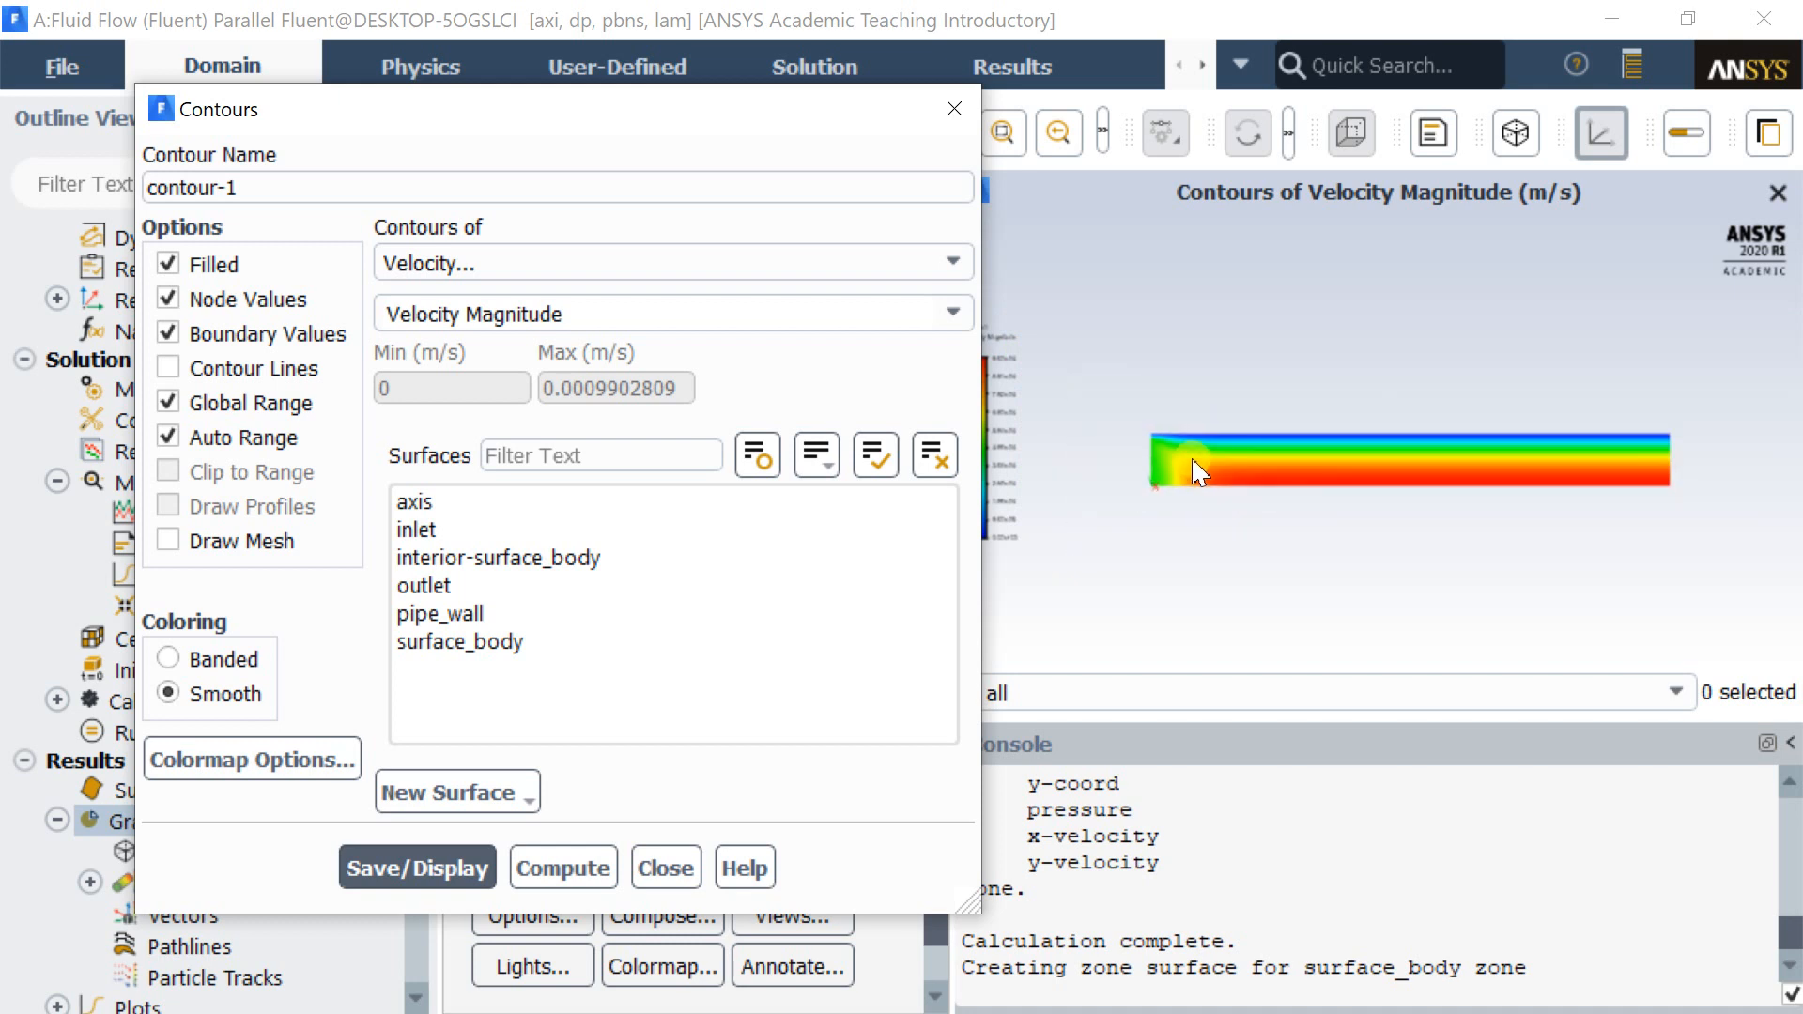
pyautogui.scroll(3, 1438, 469)
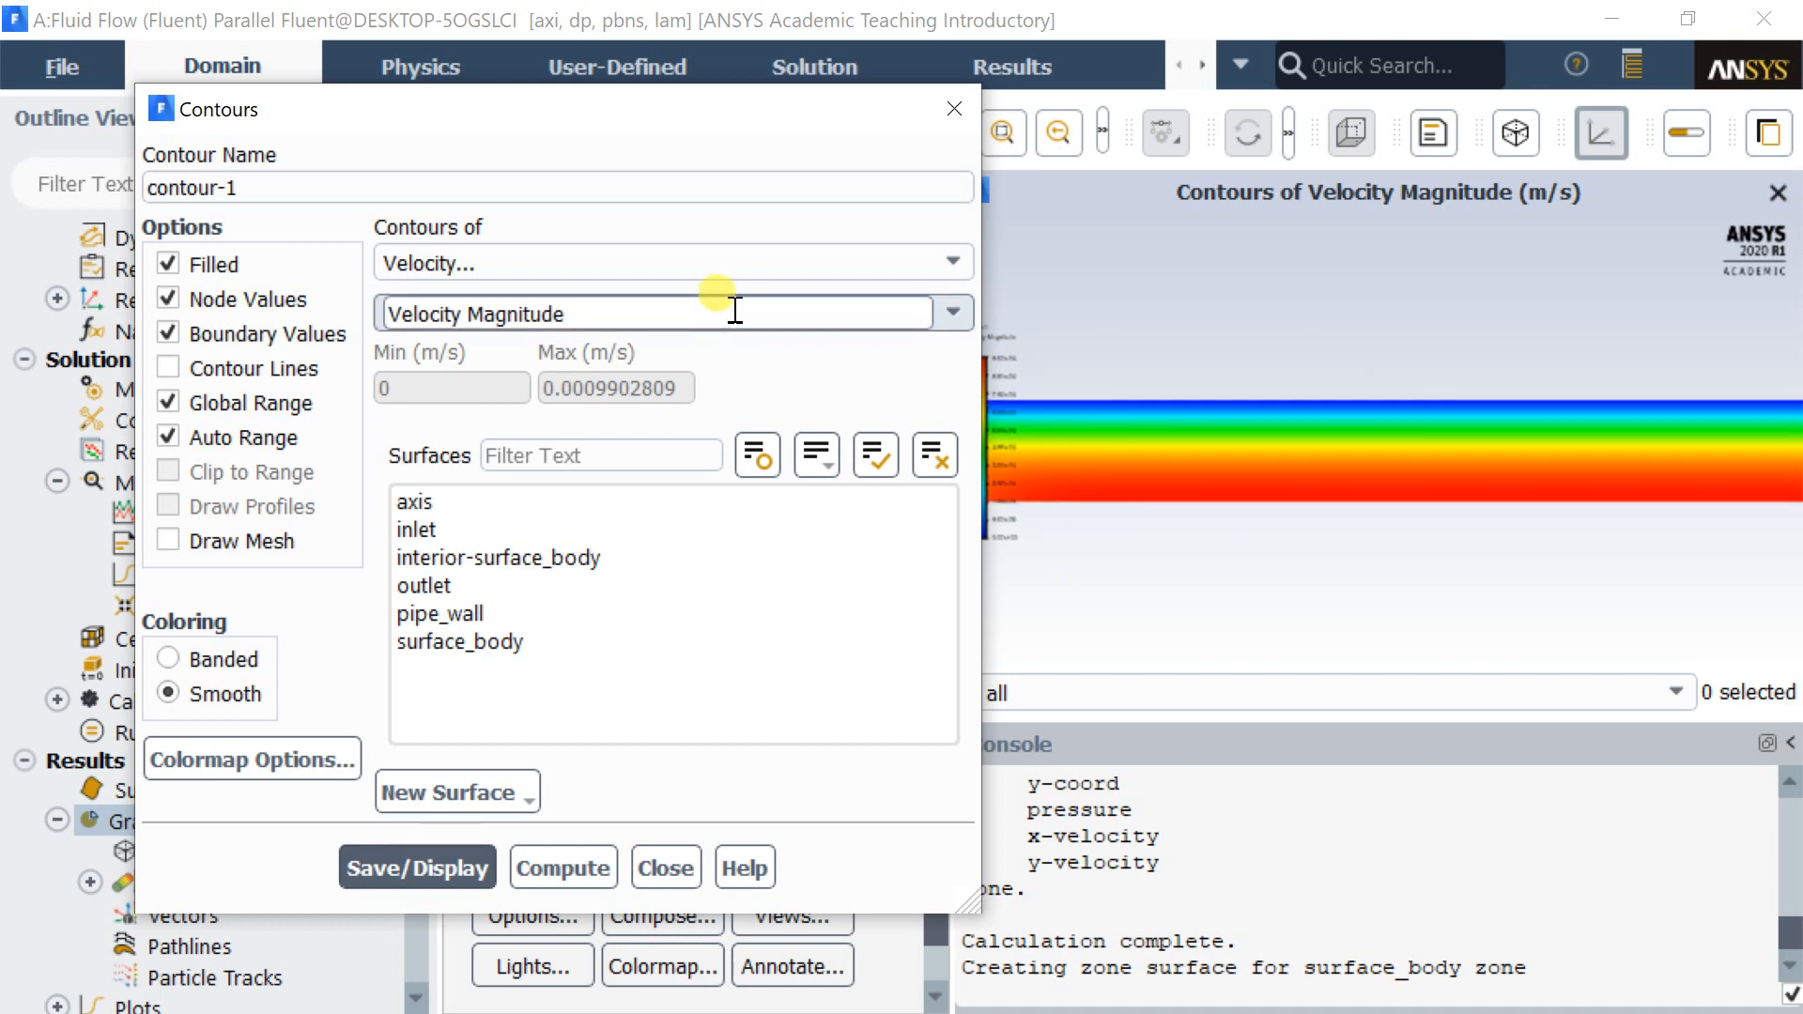
# Switch contour-1 to static pressure, display it, inspect the distribution along the pipe and close the contour settings.
pyautogui.click(733, 264)
pyautogui.click(773, 295)
pyautogui.click(399, 873)
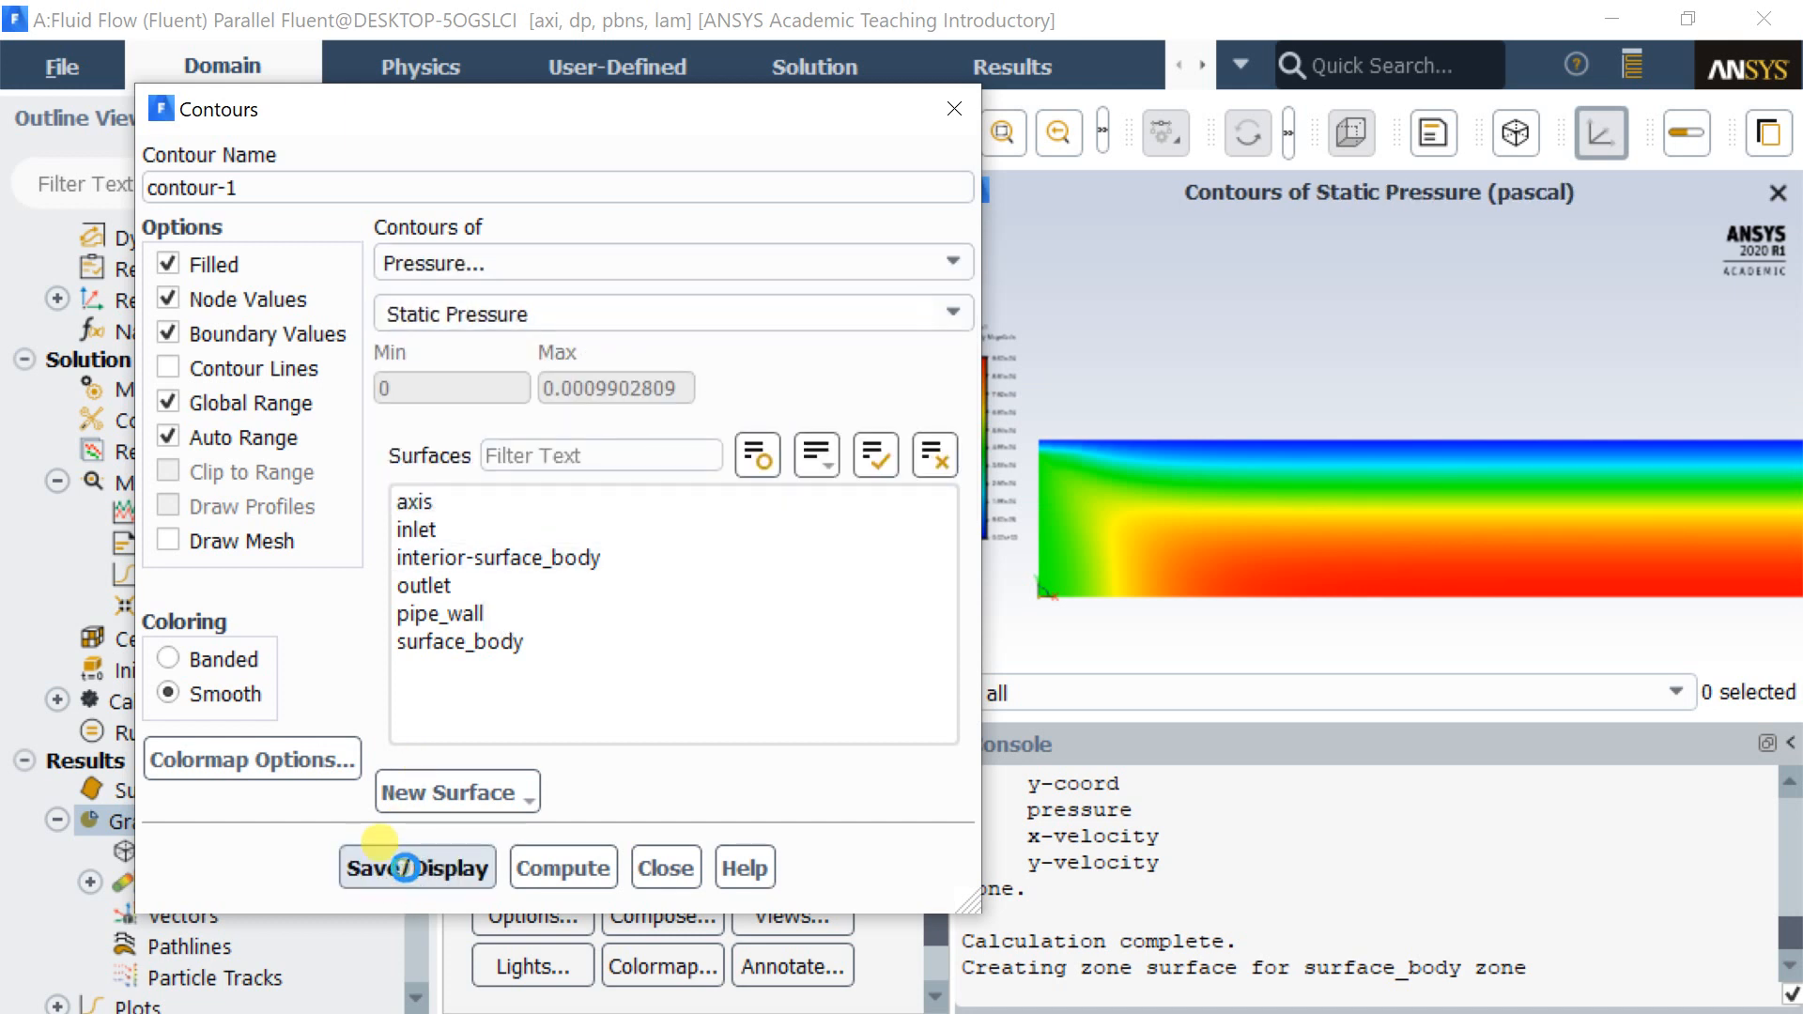
pyautogui.scroll(2, 1312, 526)
pyautogui.scroll(-3, 1311, 526)
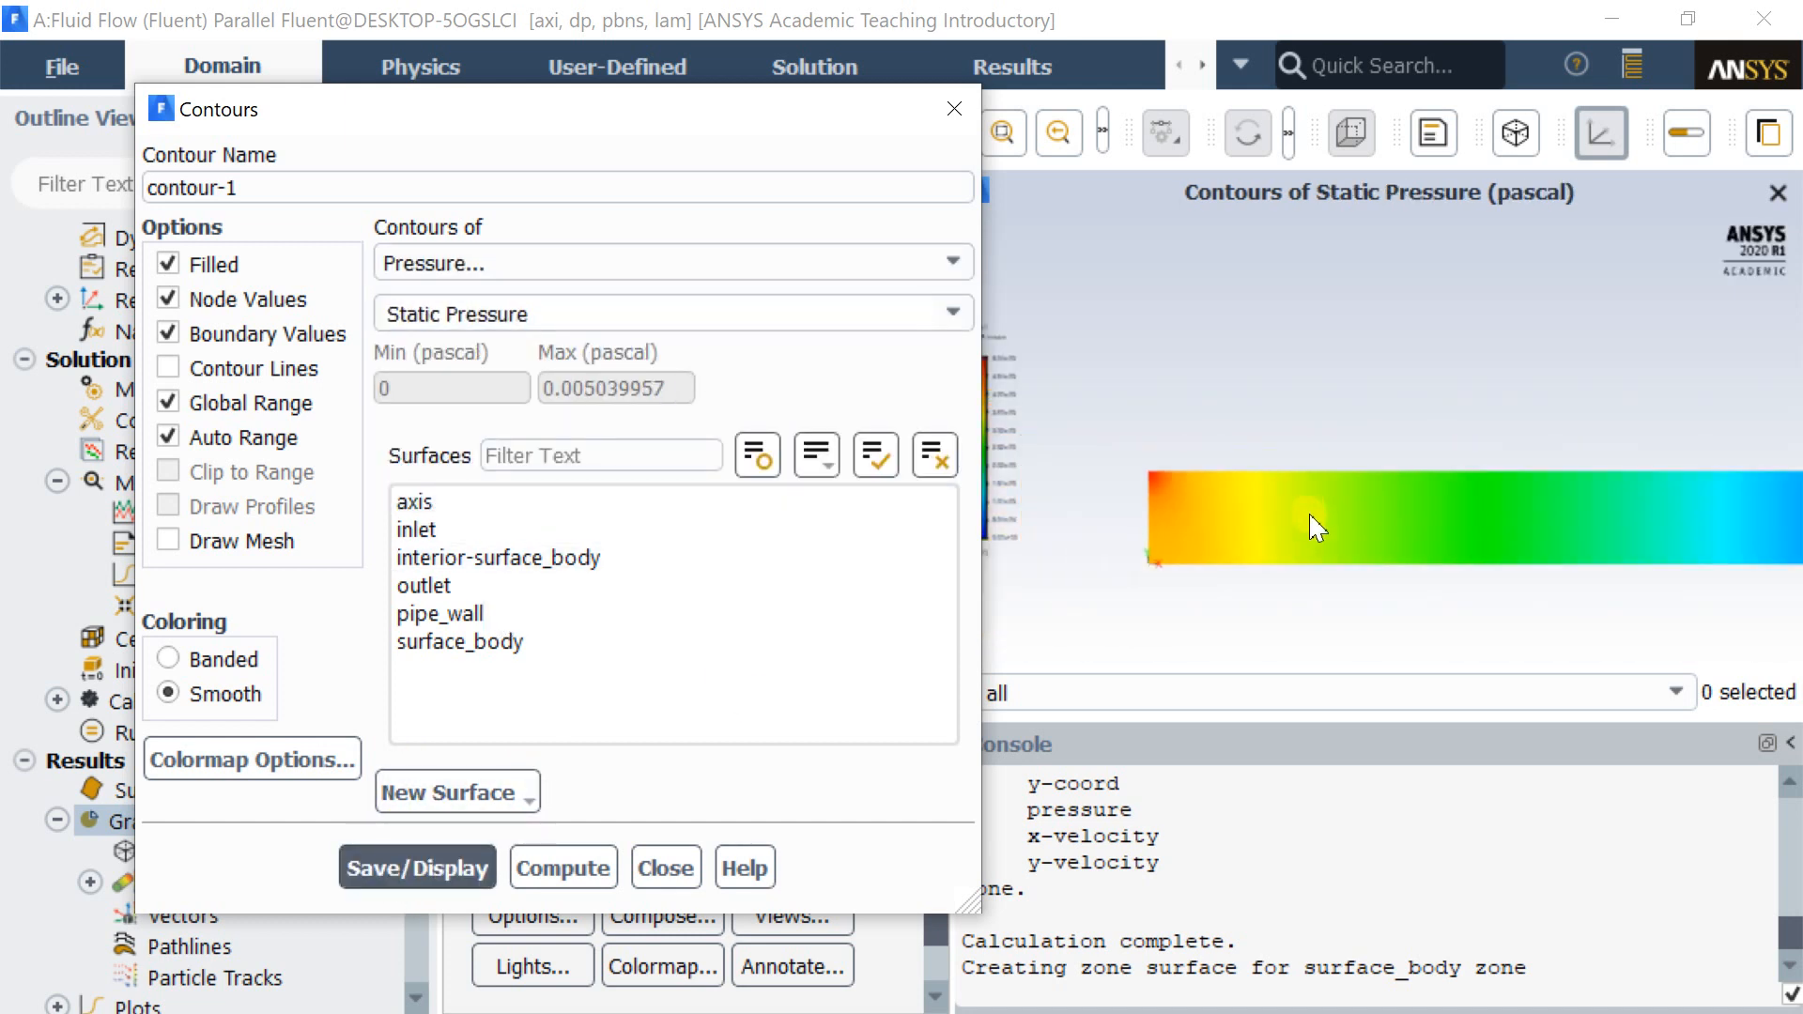
pyautogui.scroll(2, 1711, 534)
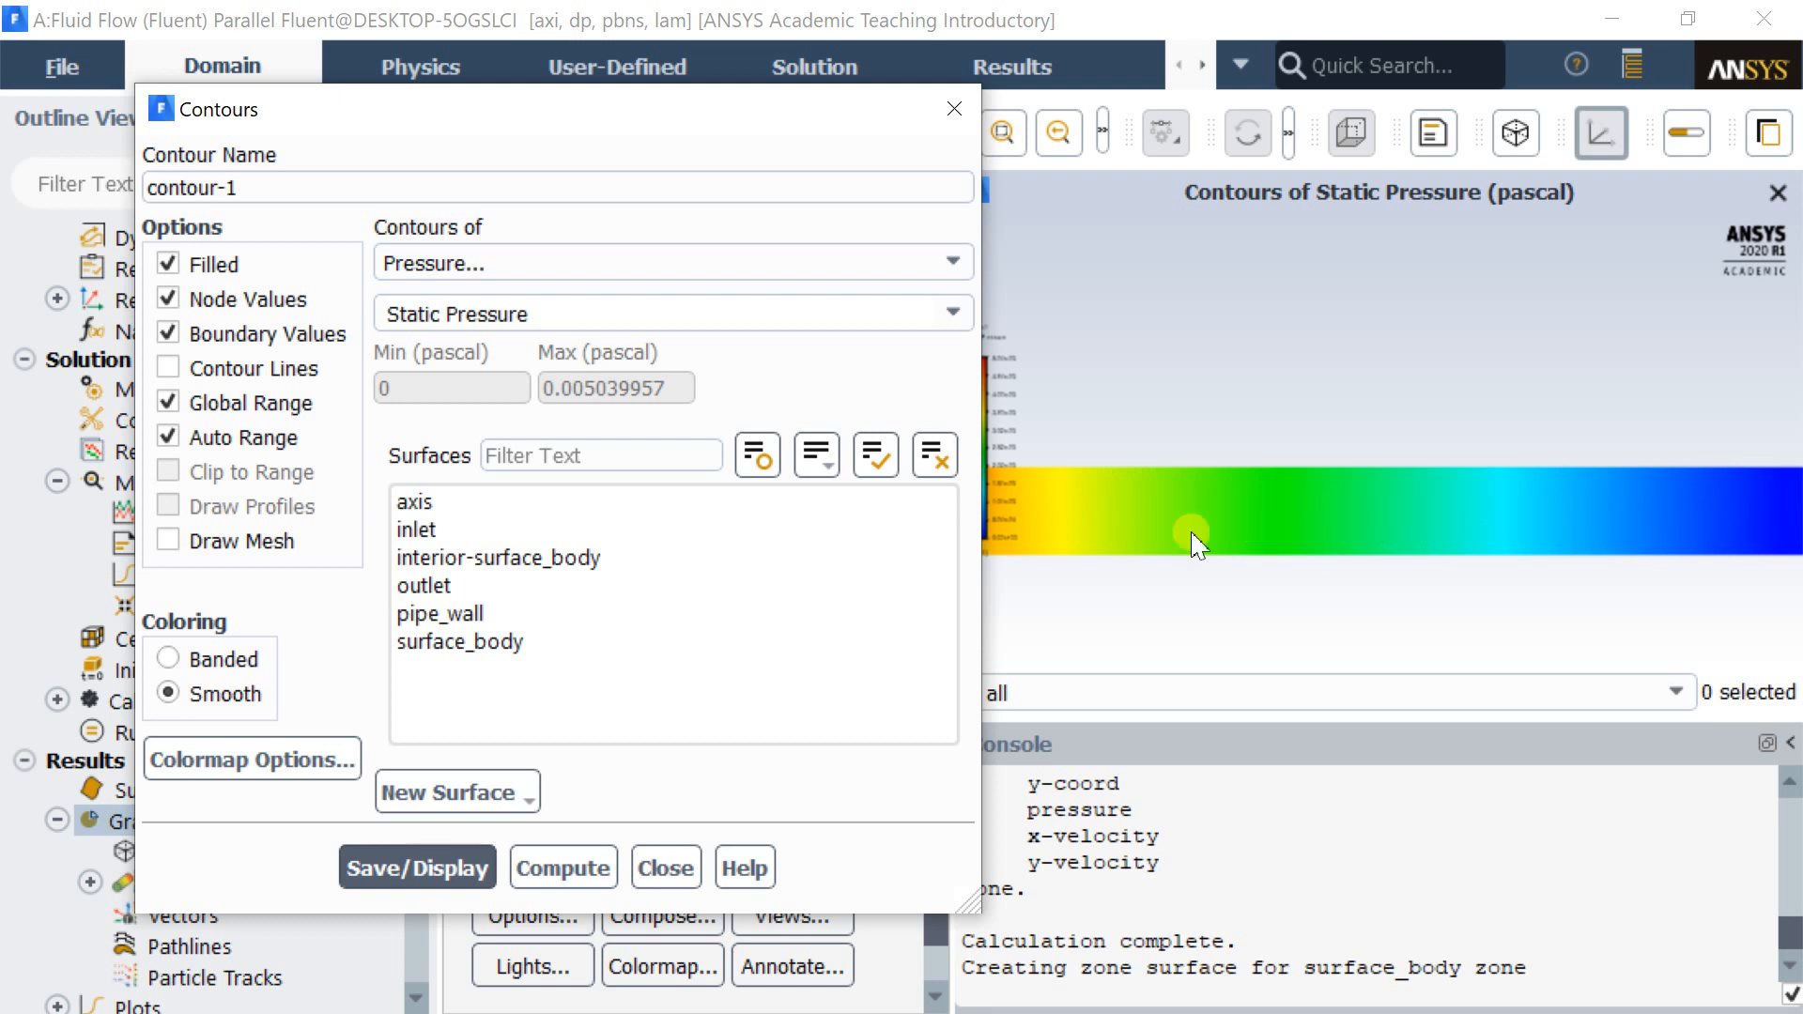
pyautogui.scroll(-2, 1384, 513)
pyautogui.scroll(2, 1384, 513)
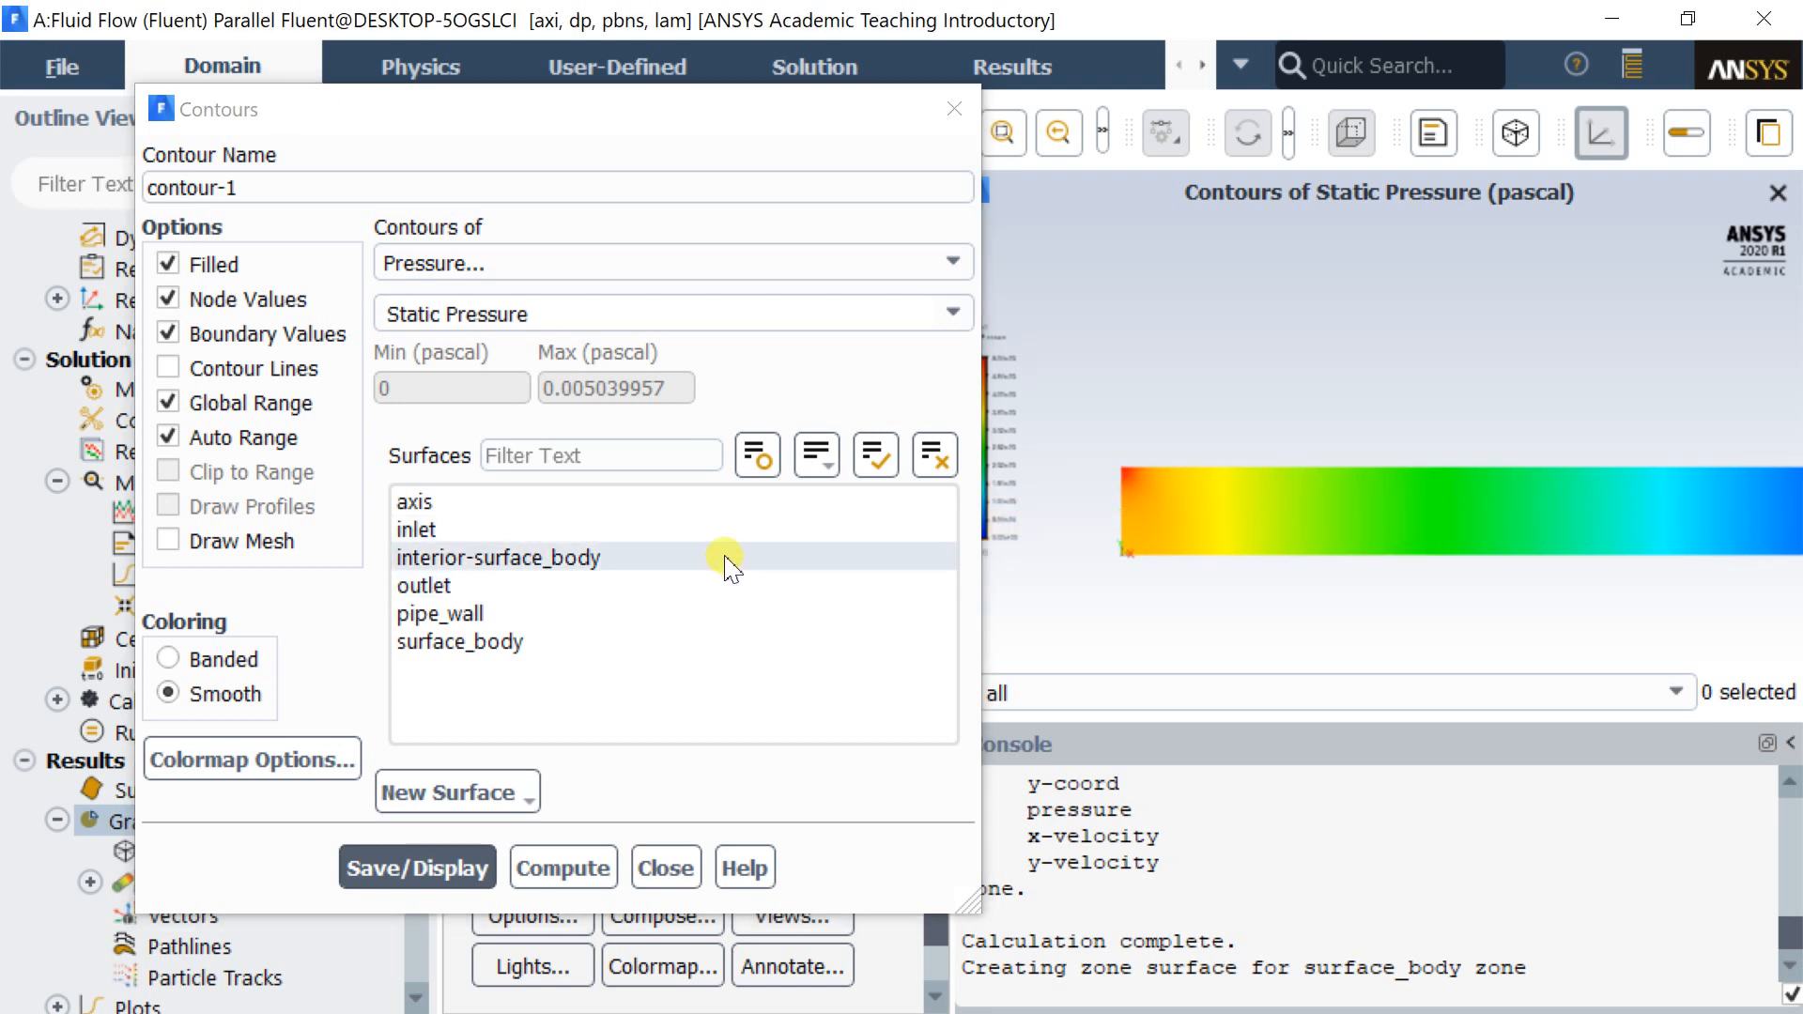
pyautogui.click(648, 868)
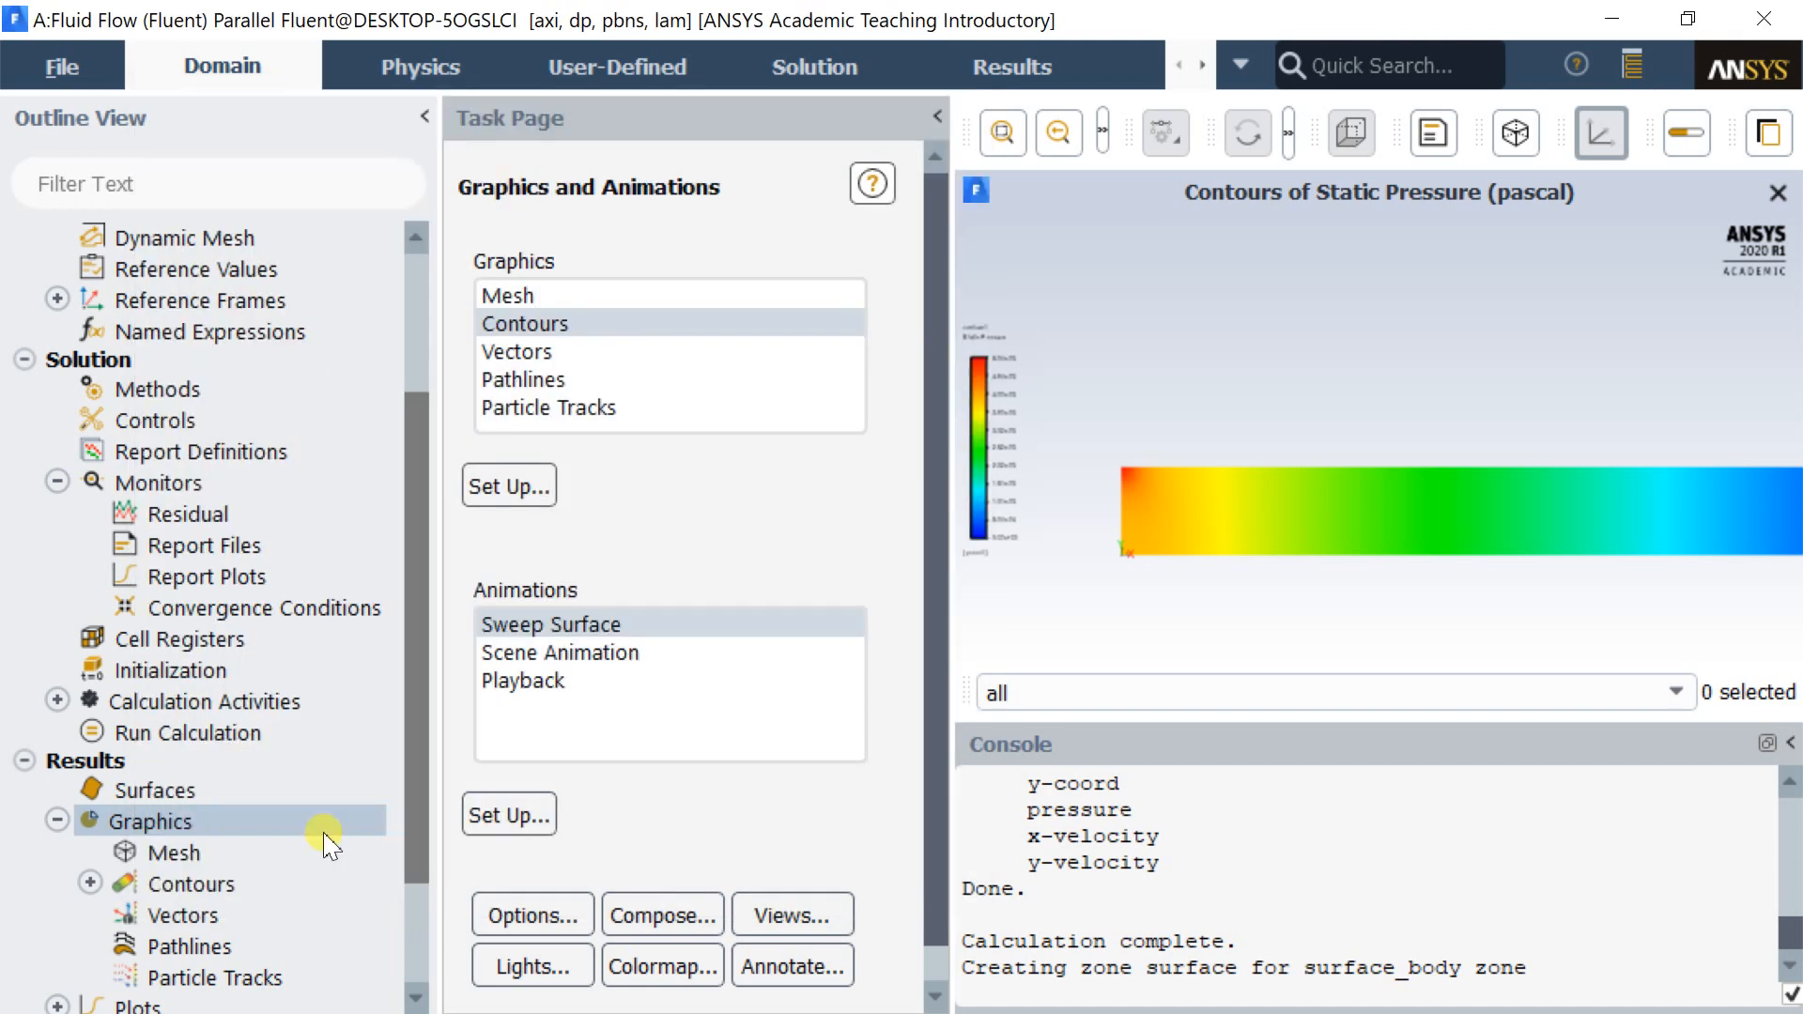
# Create an XY plot of velocity magnitude along the axis surface, with Direction Vector as the X axis function.
pyautogui.scroll(-3, 319, 845)
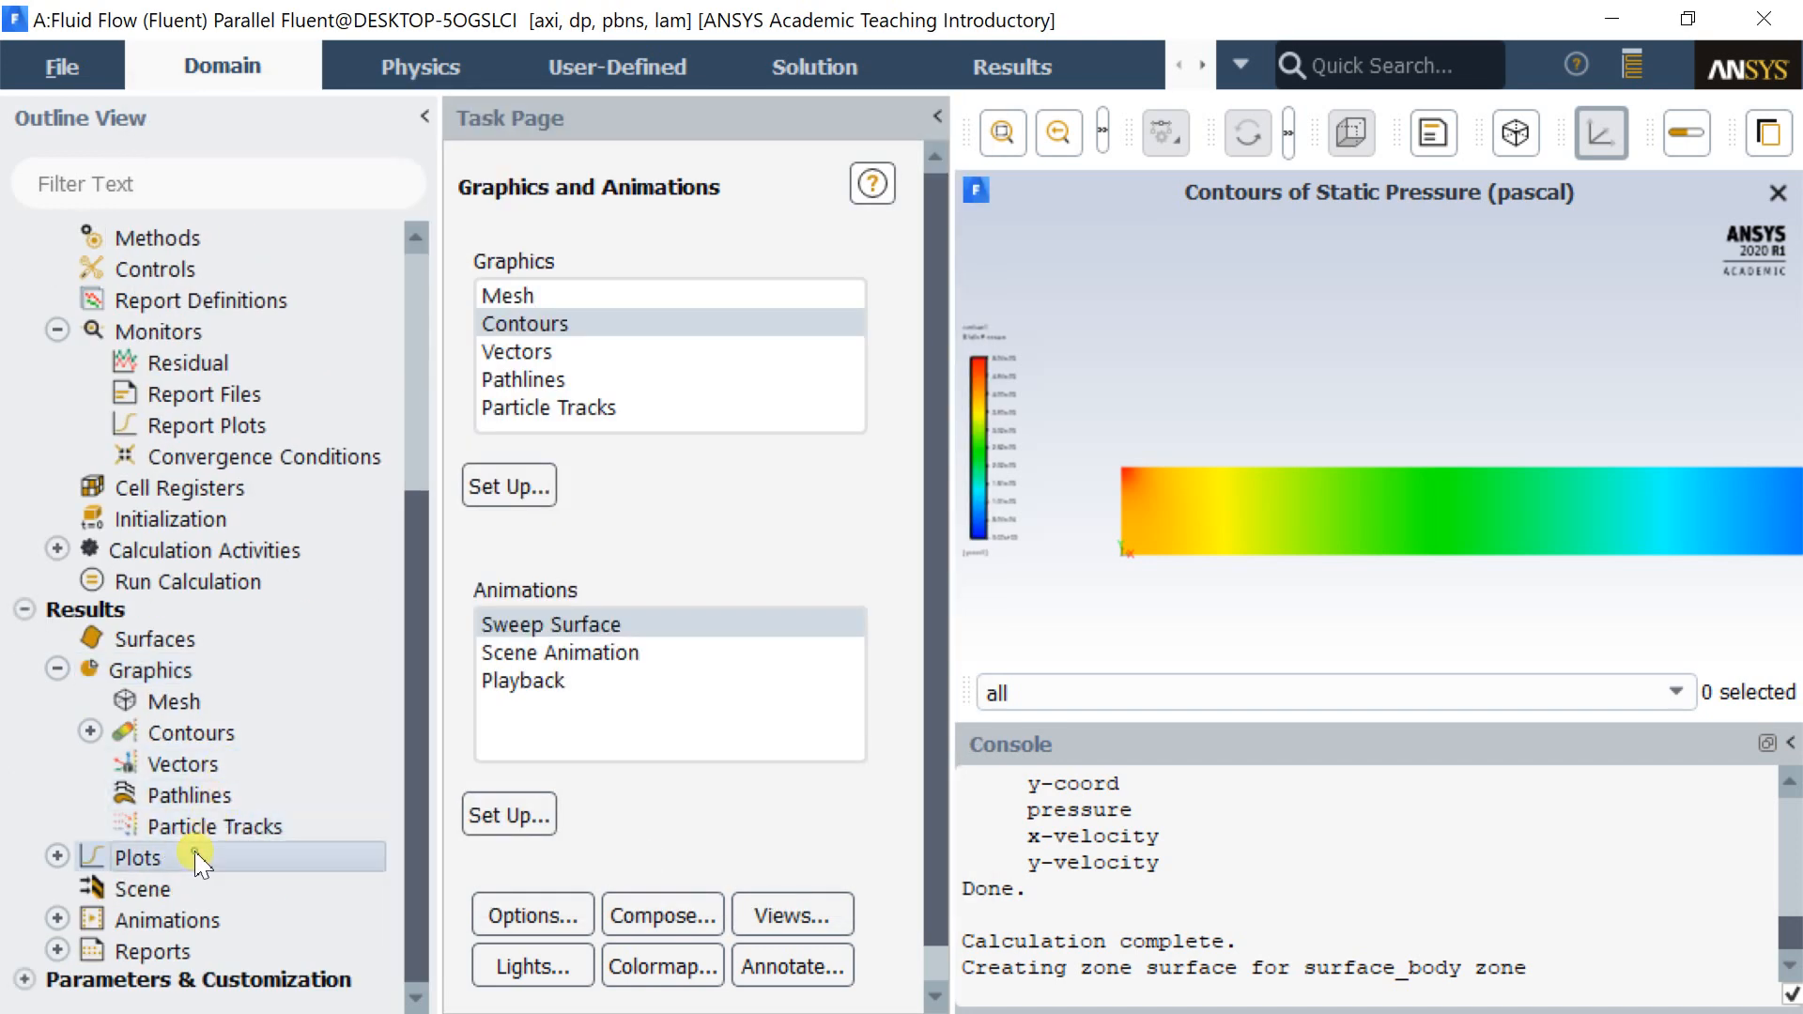
pyautogui.doubleClick(198, 857)
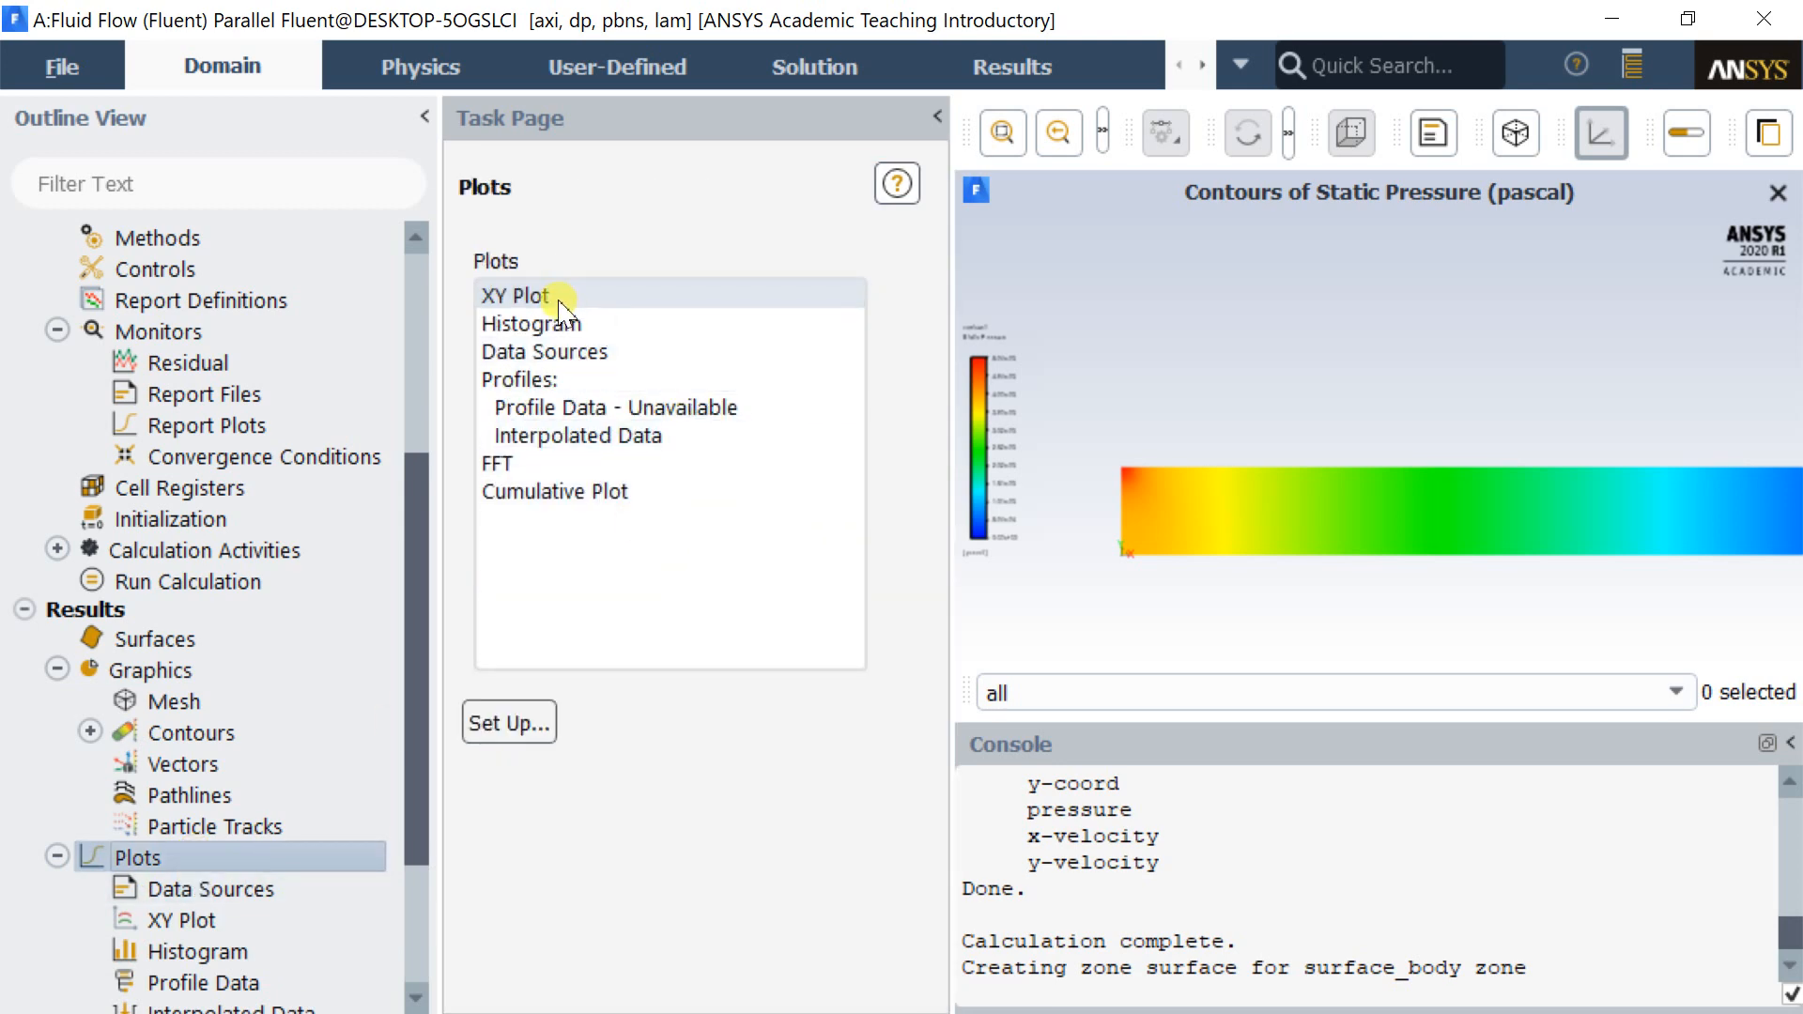
pyautogui.doubleClick(559, 299)
pyautogui.moveTo(540, 483); pyautogui.dragTo(171, 239)
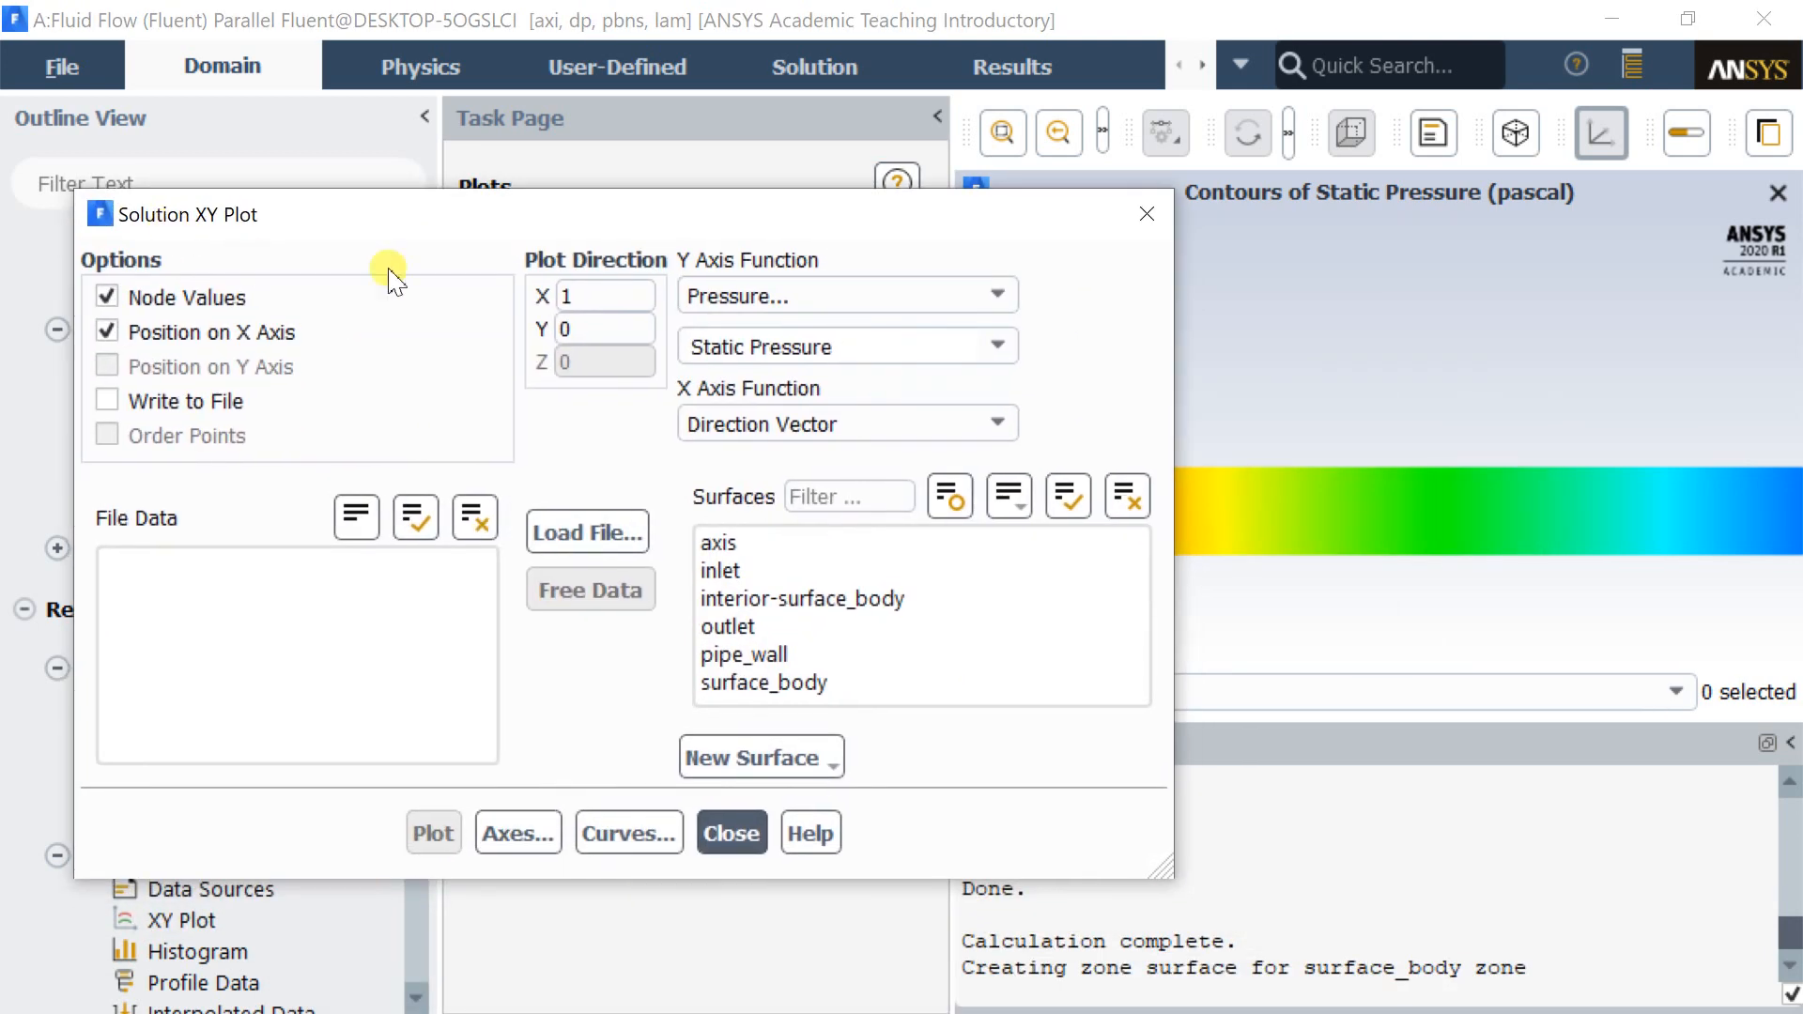
pyautogui.click(751, 296)
pyautogui.click(750, 381)
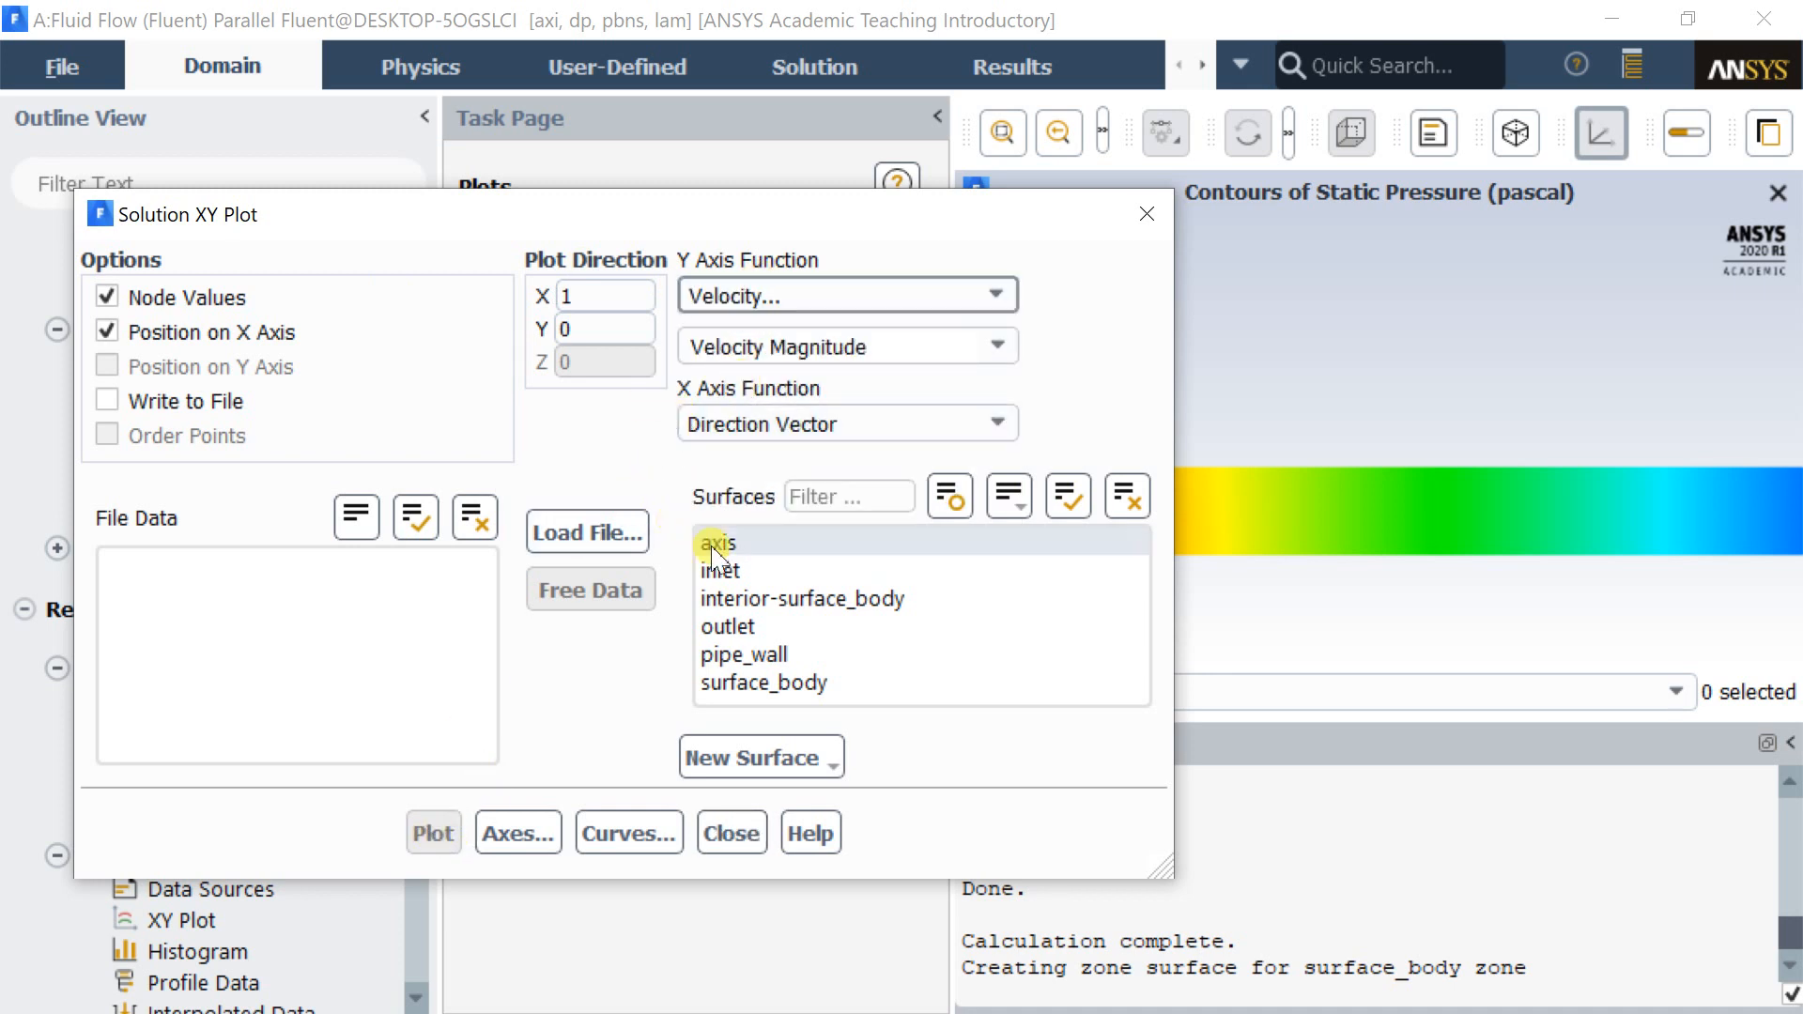
pyautogui.click(751, 542)
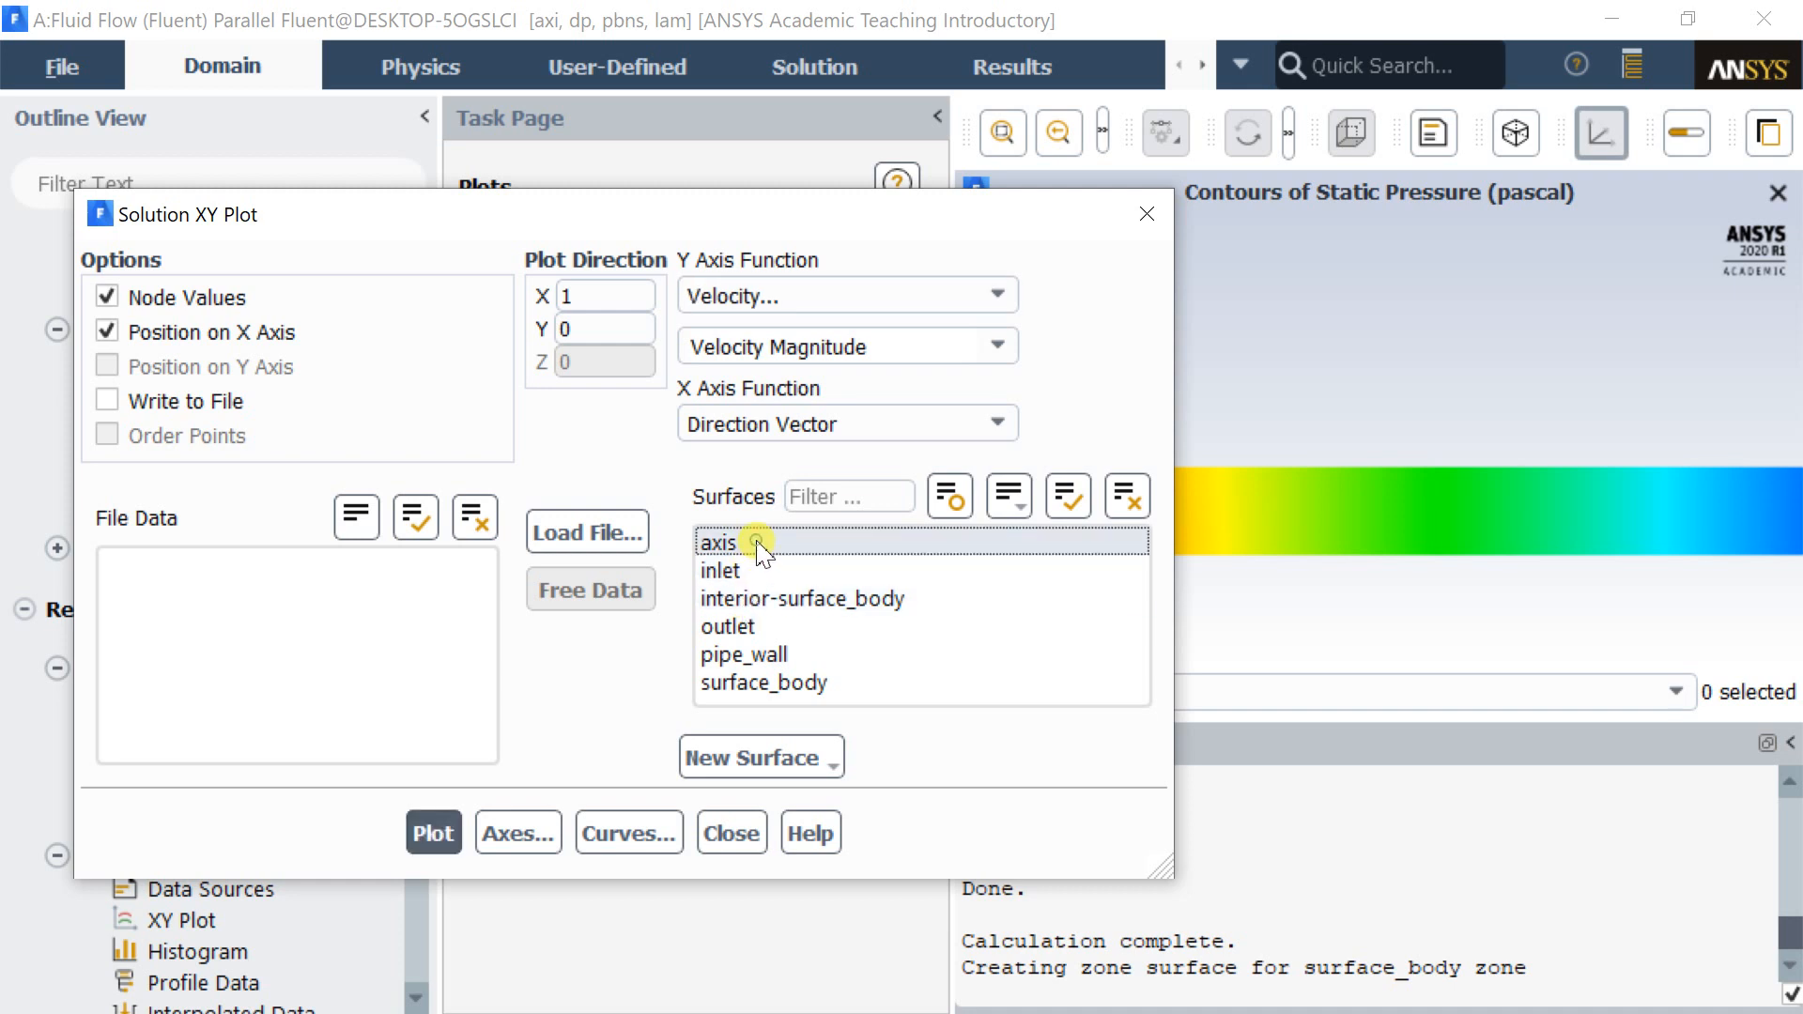
pyautogui.click(430, 832)
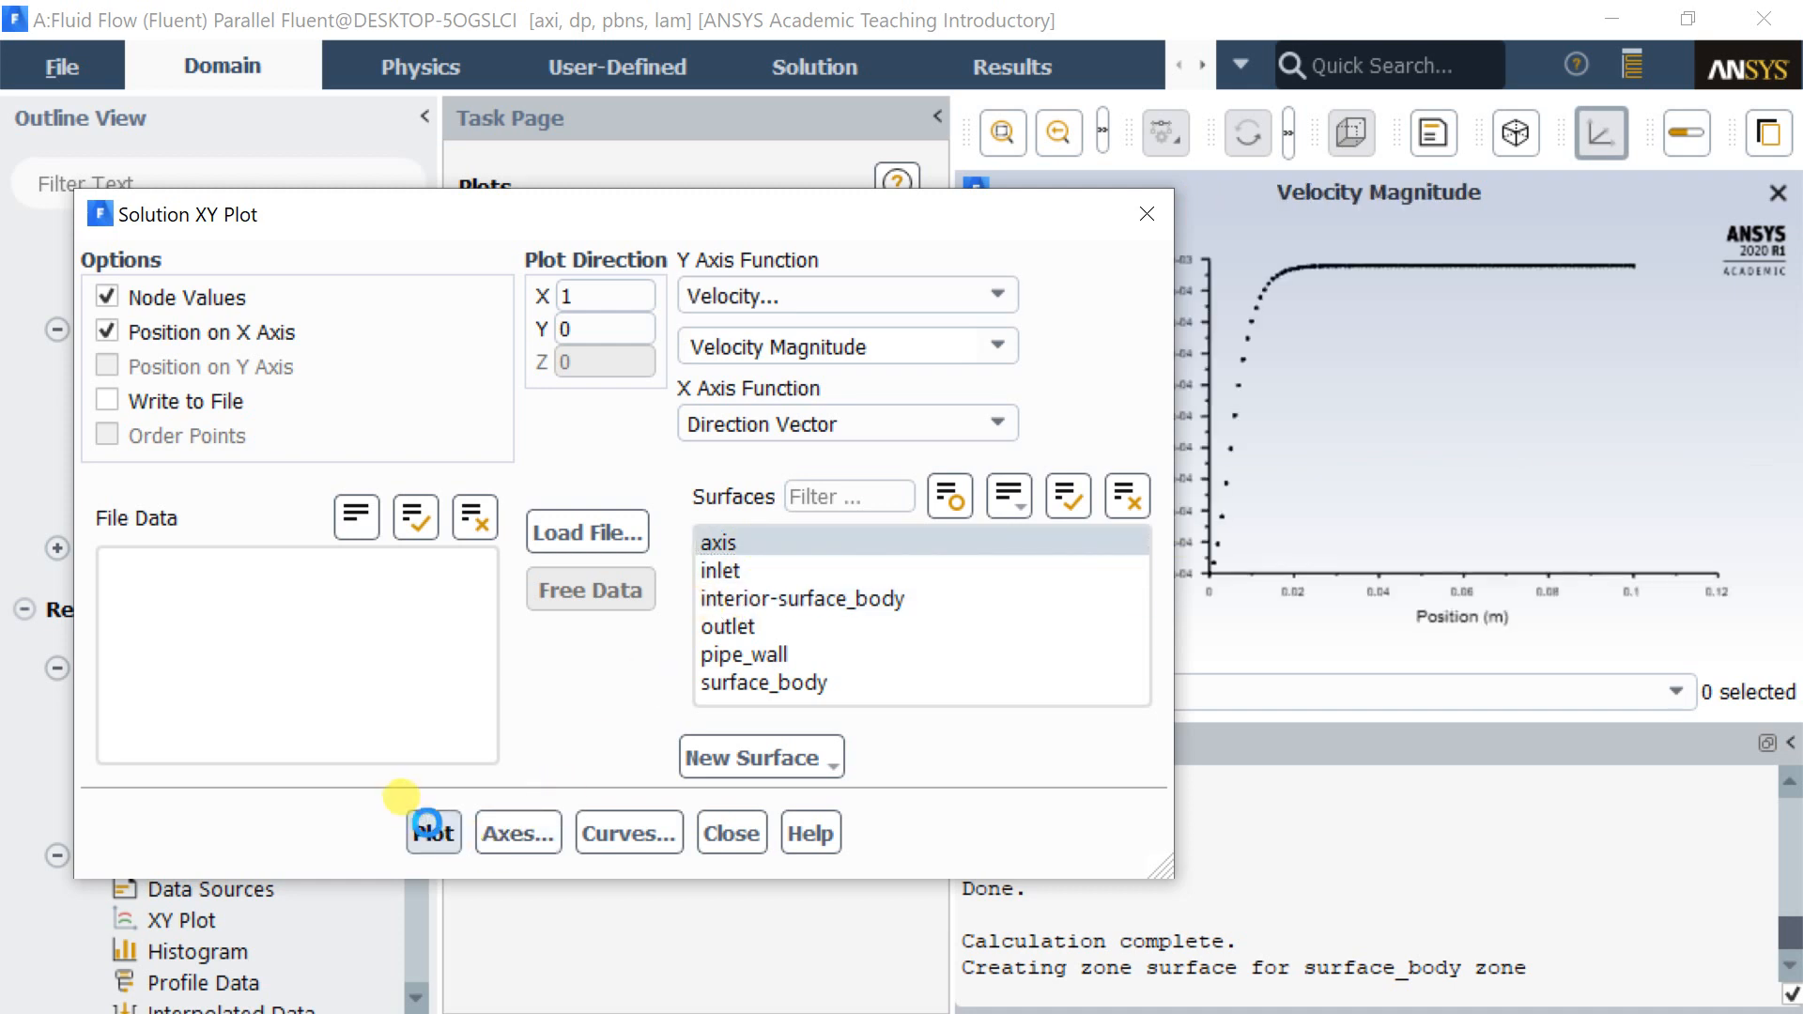
pyautogui.moveTo(988, 225); pyautogui.dragTo(730, 279)
pyautogui.click(1183, 427)
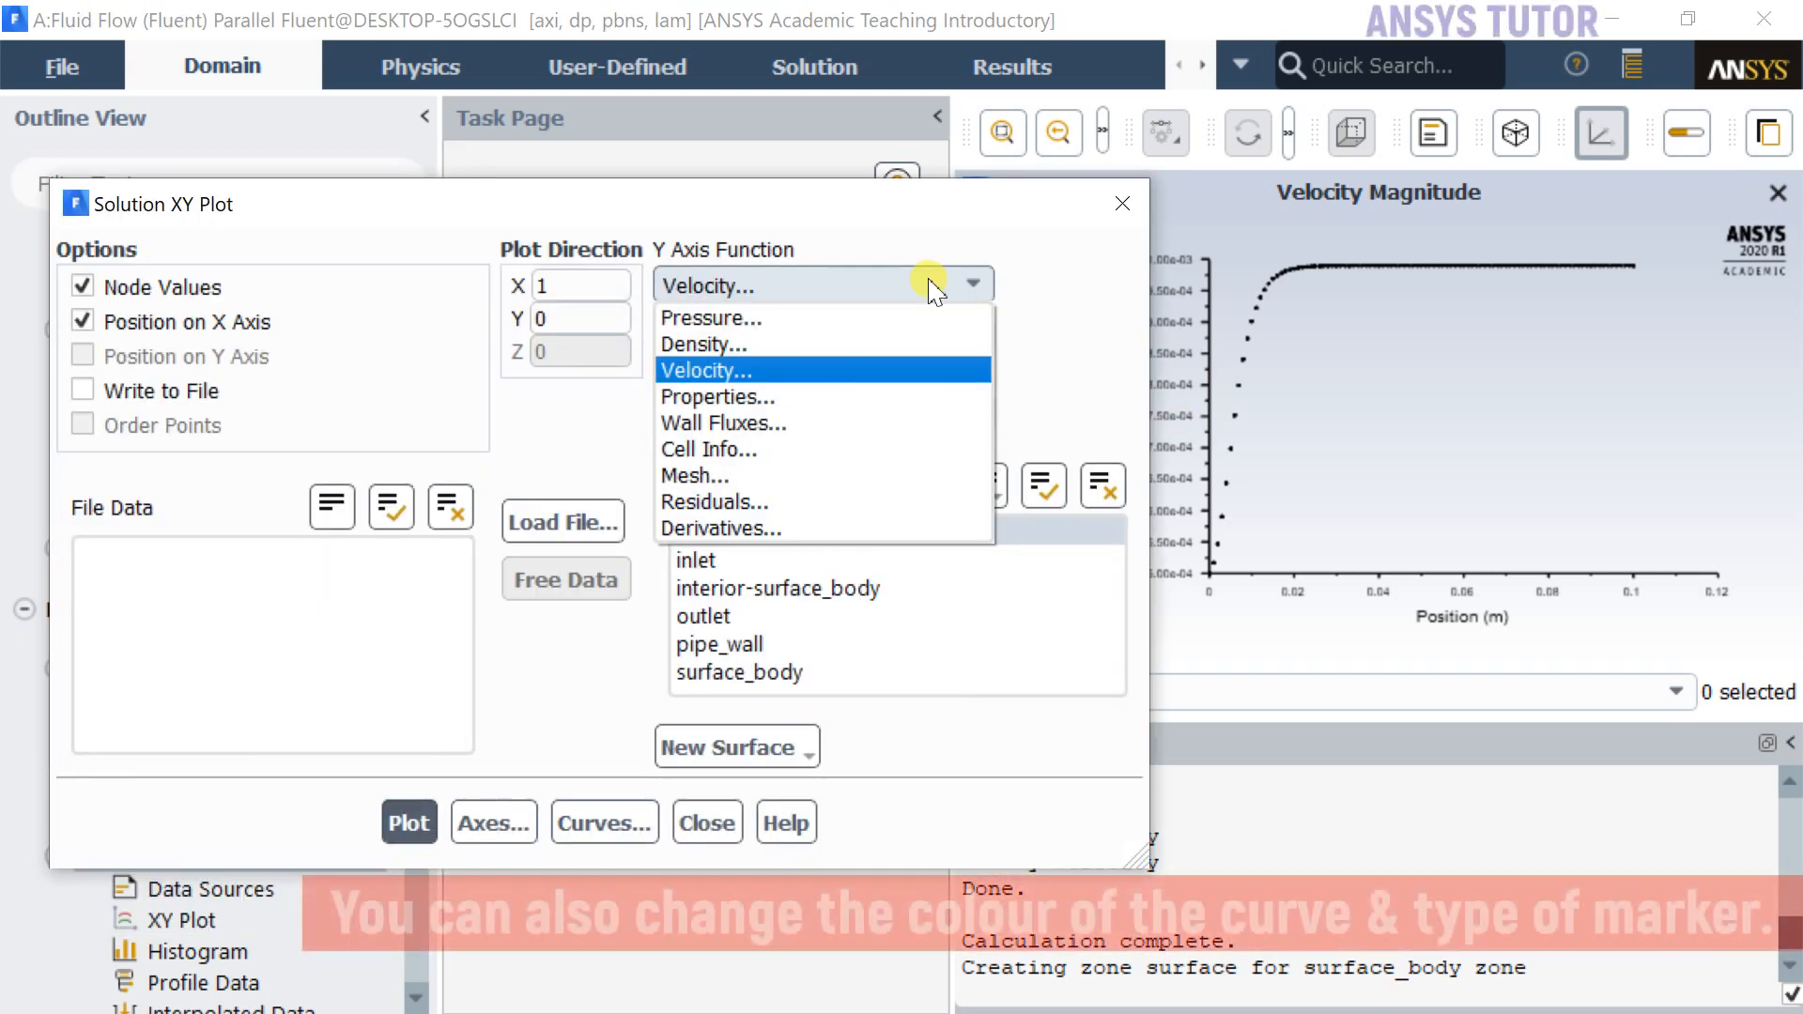
pyautogui.click(928, 282)
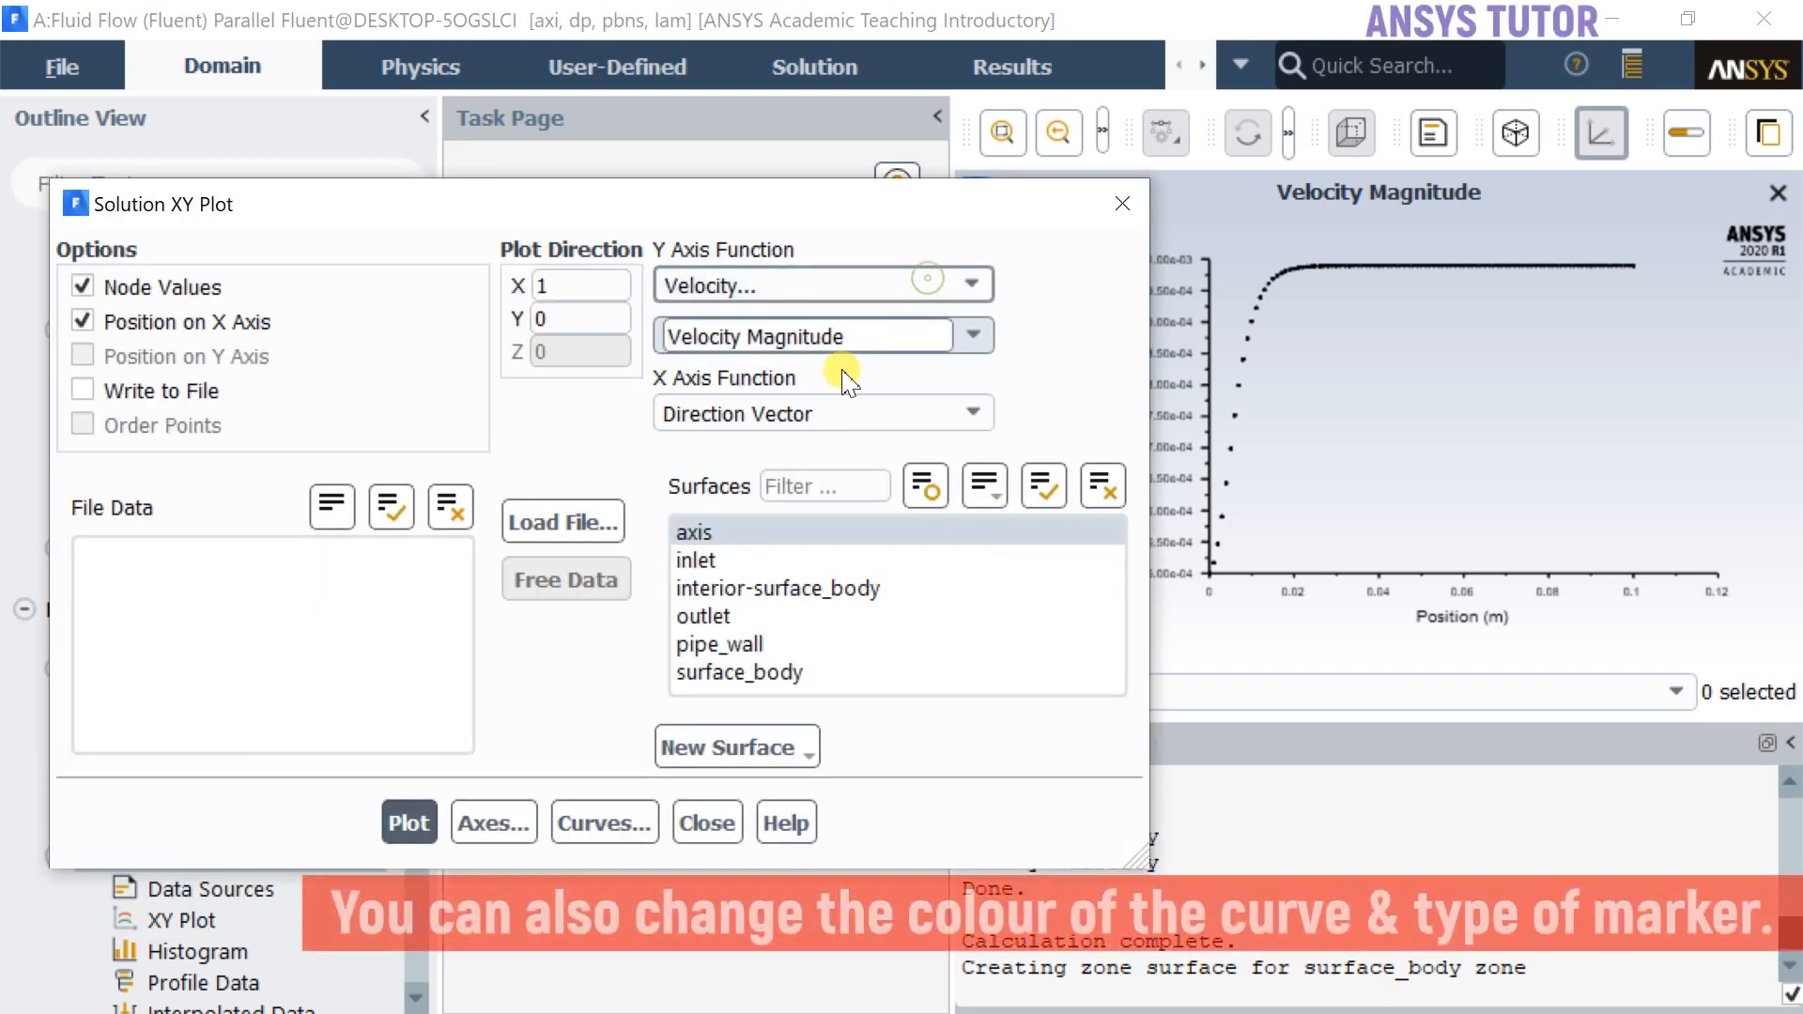
# Open the curve styling for the XY plot and set curve 0's marker symbol to (x).
pyautogui.click(612, 823)
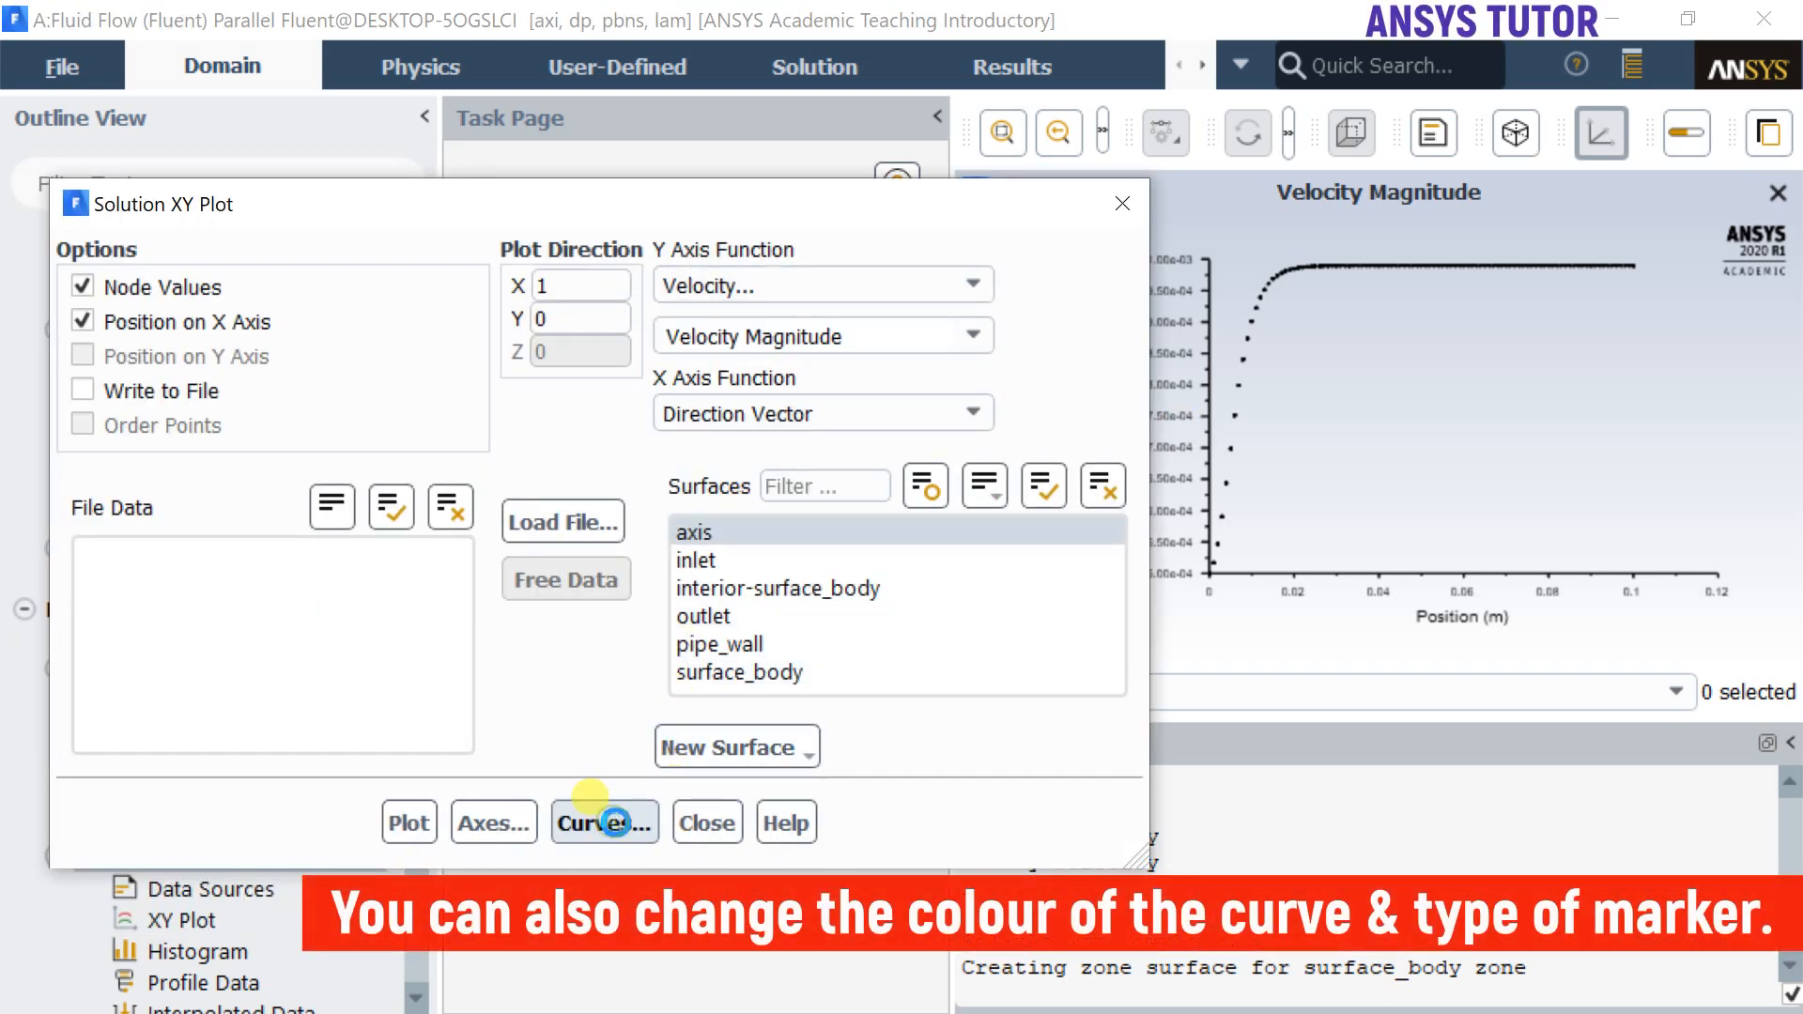
pyautogui.moveTo(637, 455); pyautogui.dragTo(439, 315)
pyautogui.click(564, 432)
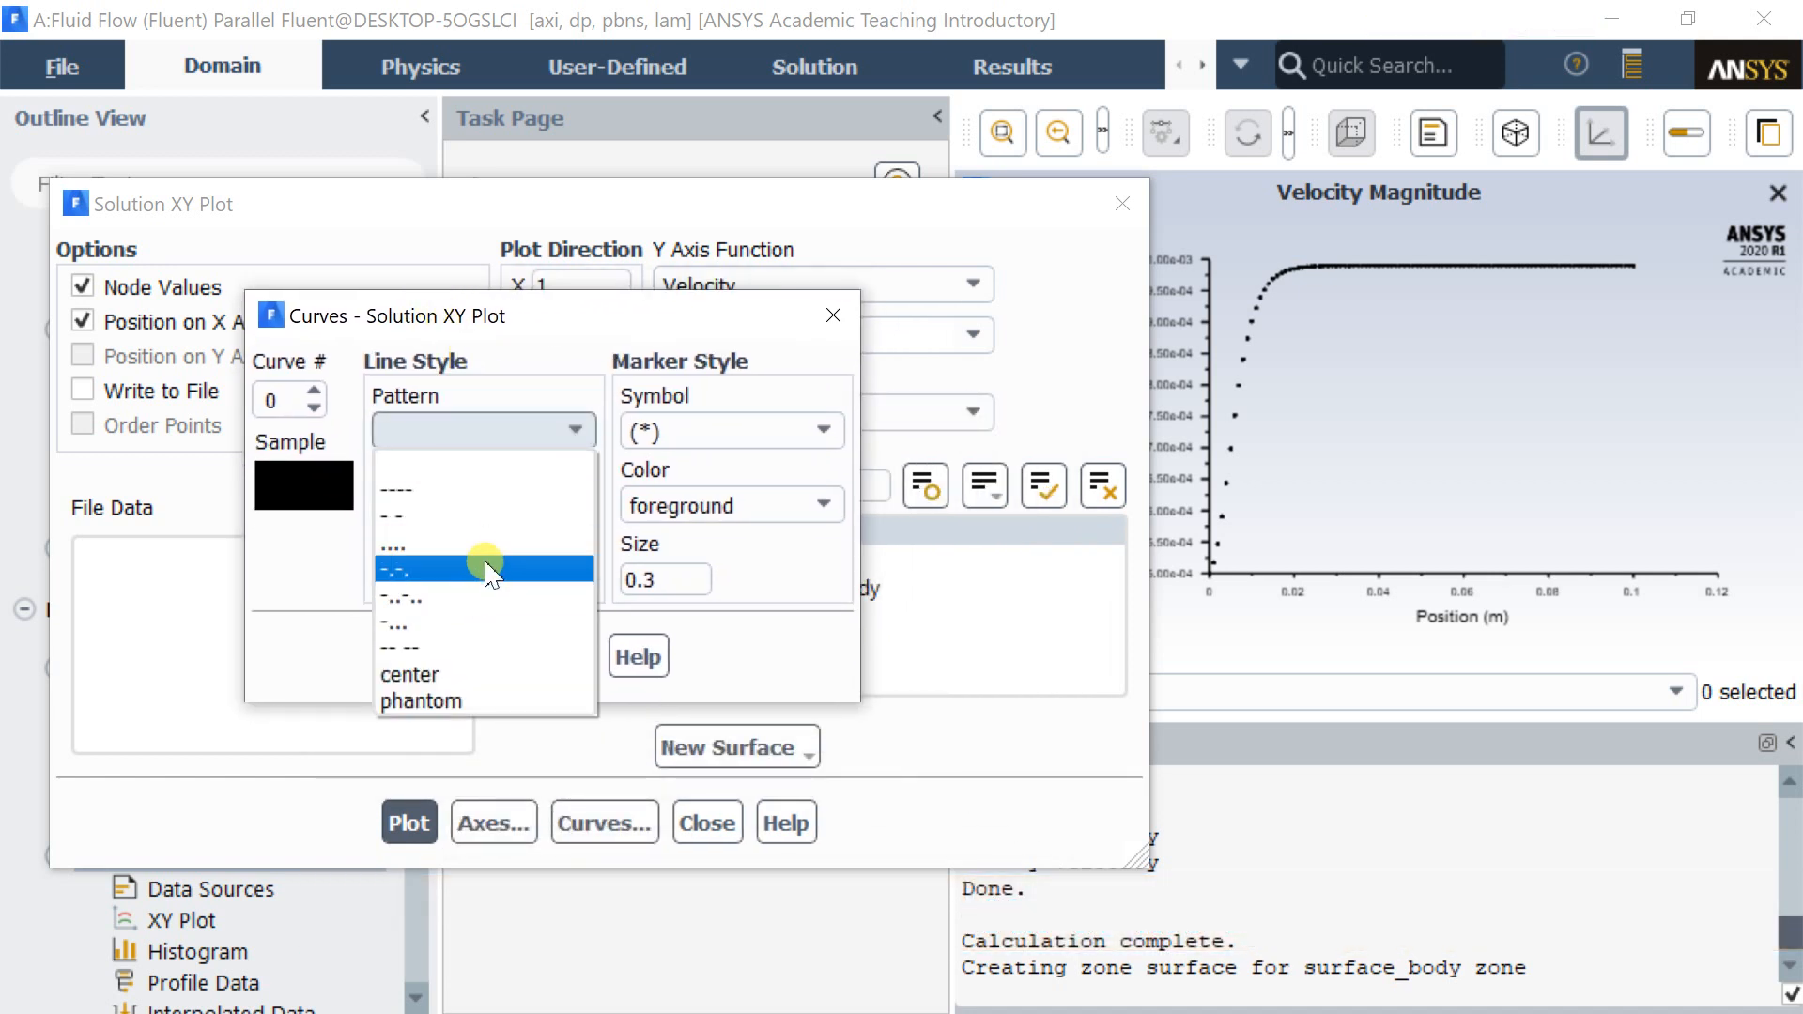
pyautogui.click(775, 437)
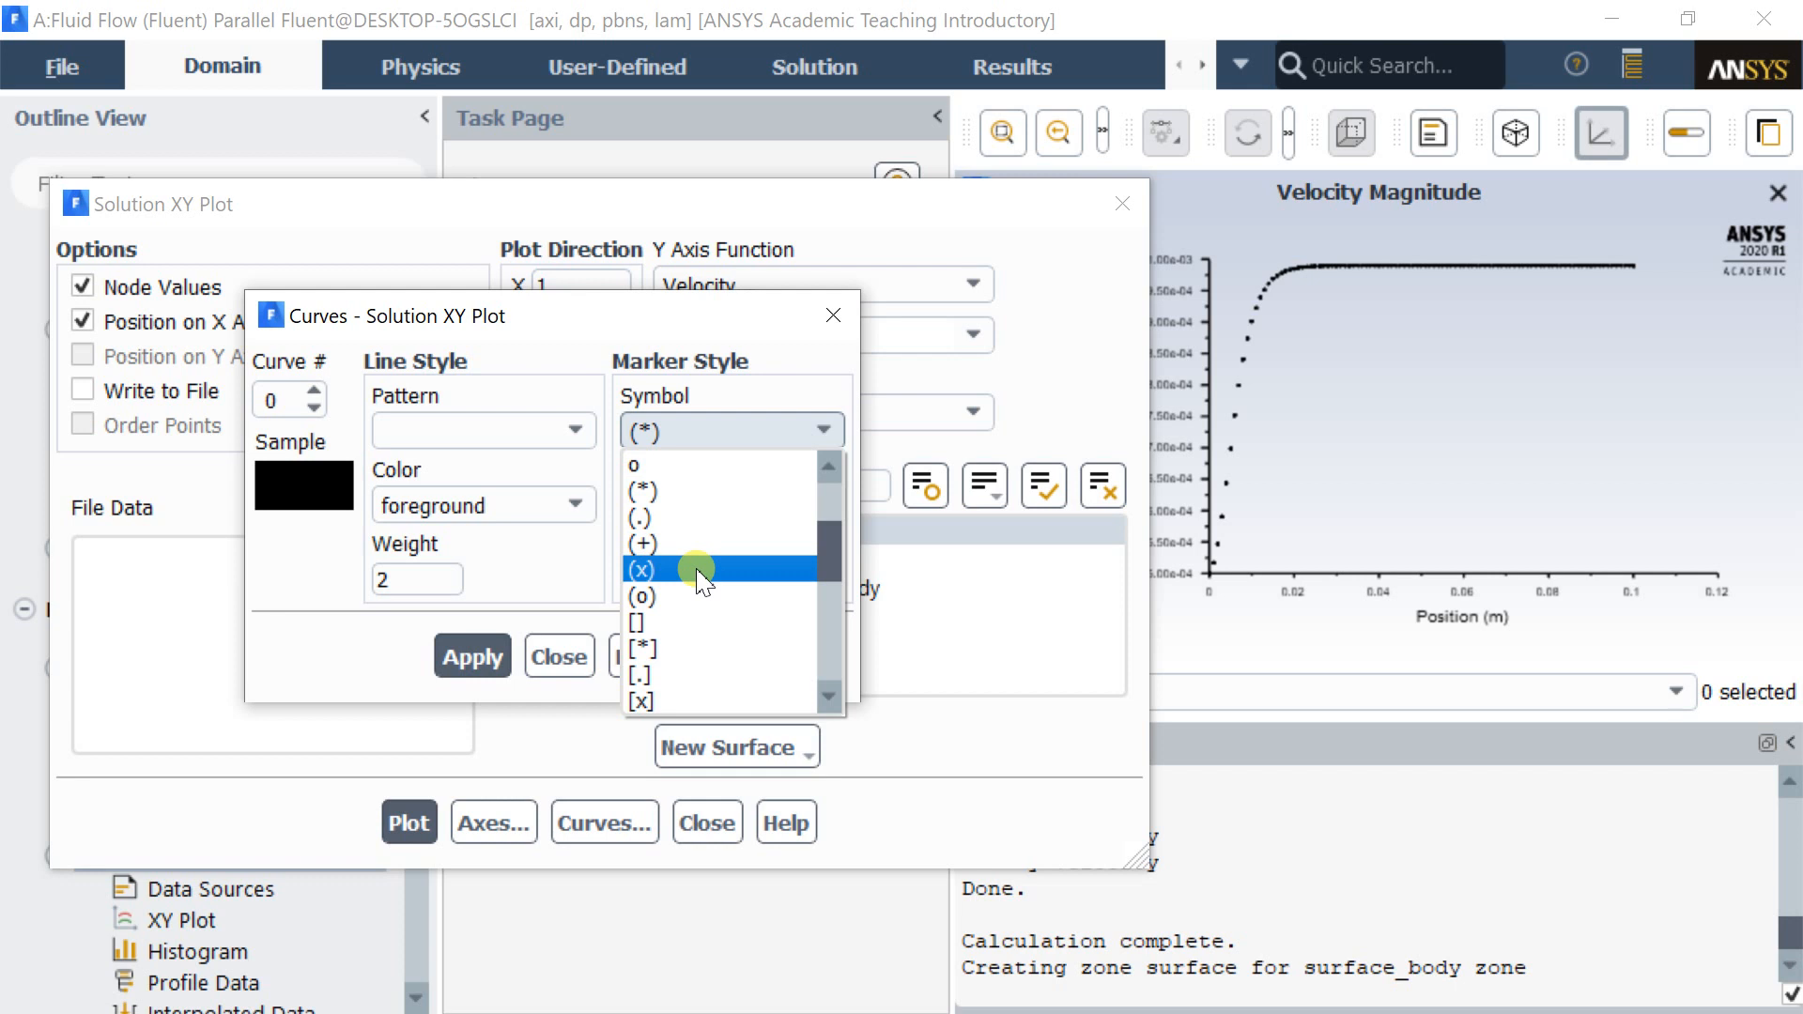
pyautogui.click(697, 570)
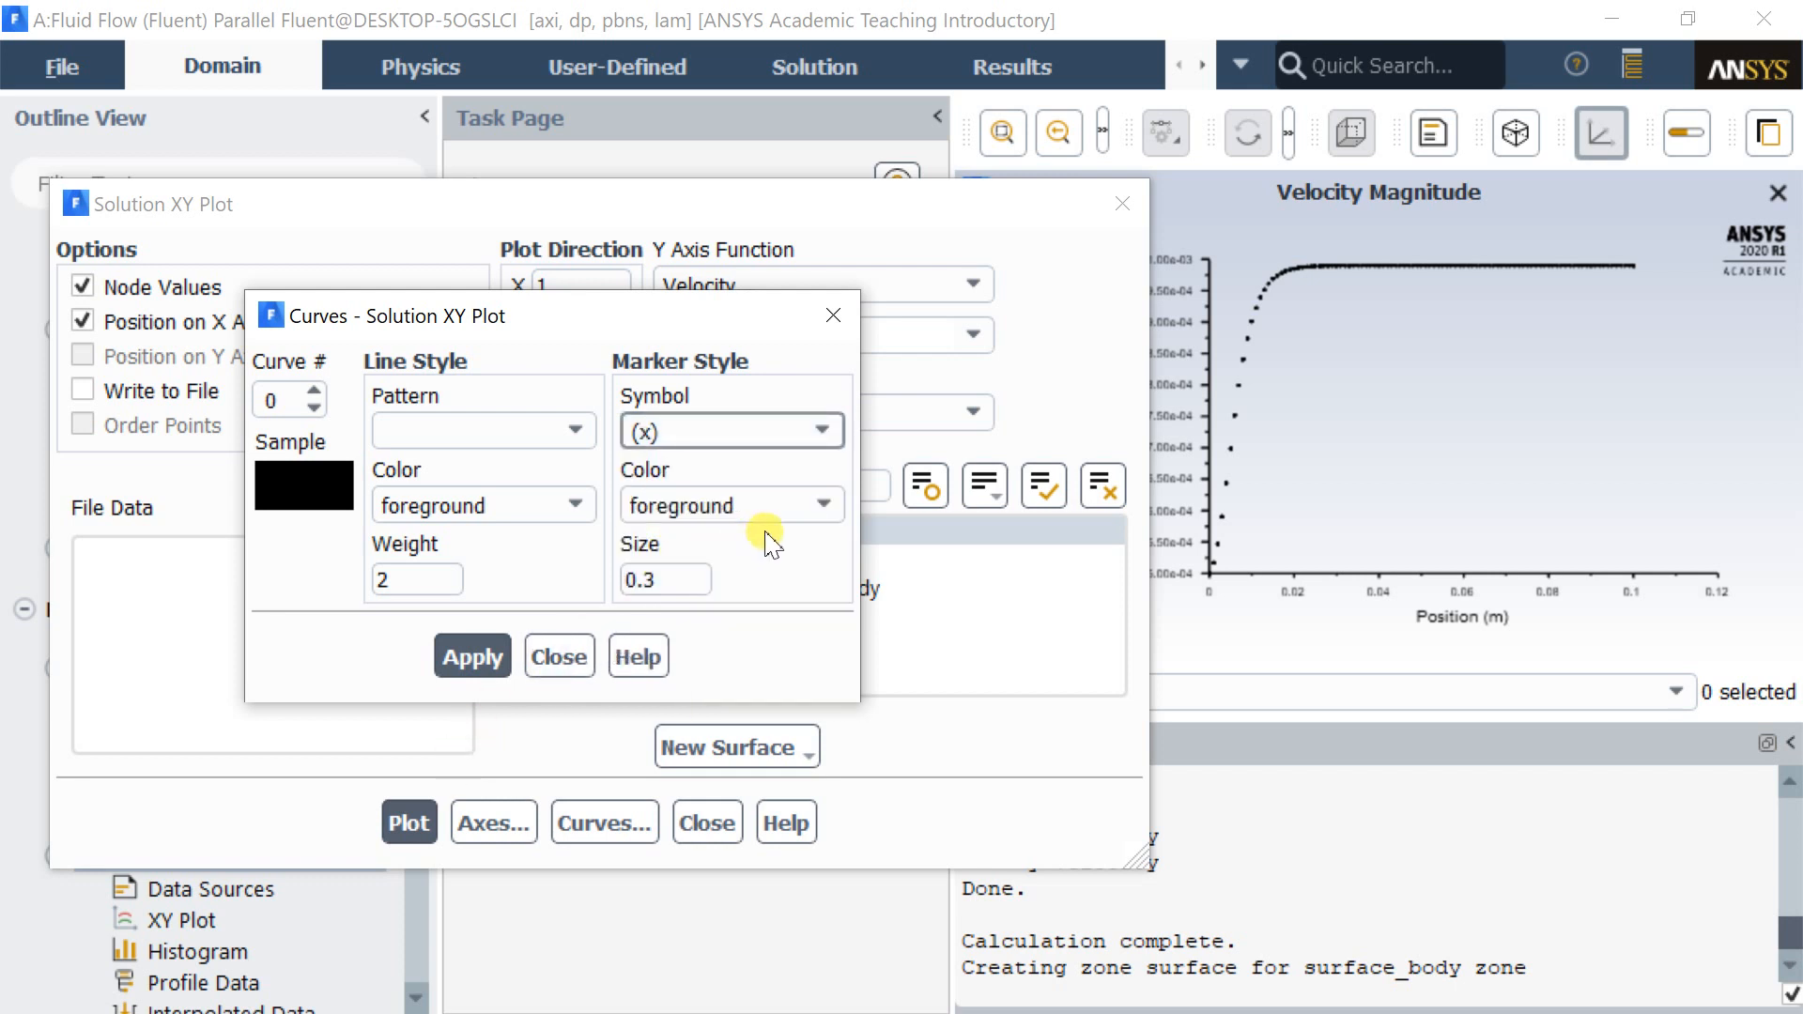
# Set the curve's marker color to light blue, apply it, redraw the velocity plot and close the plot settings.
pyautogui.click(798, 505)
pyautogui.scroll(-1, 691, 611)
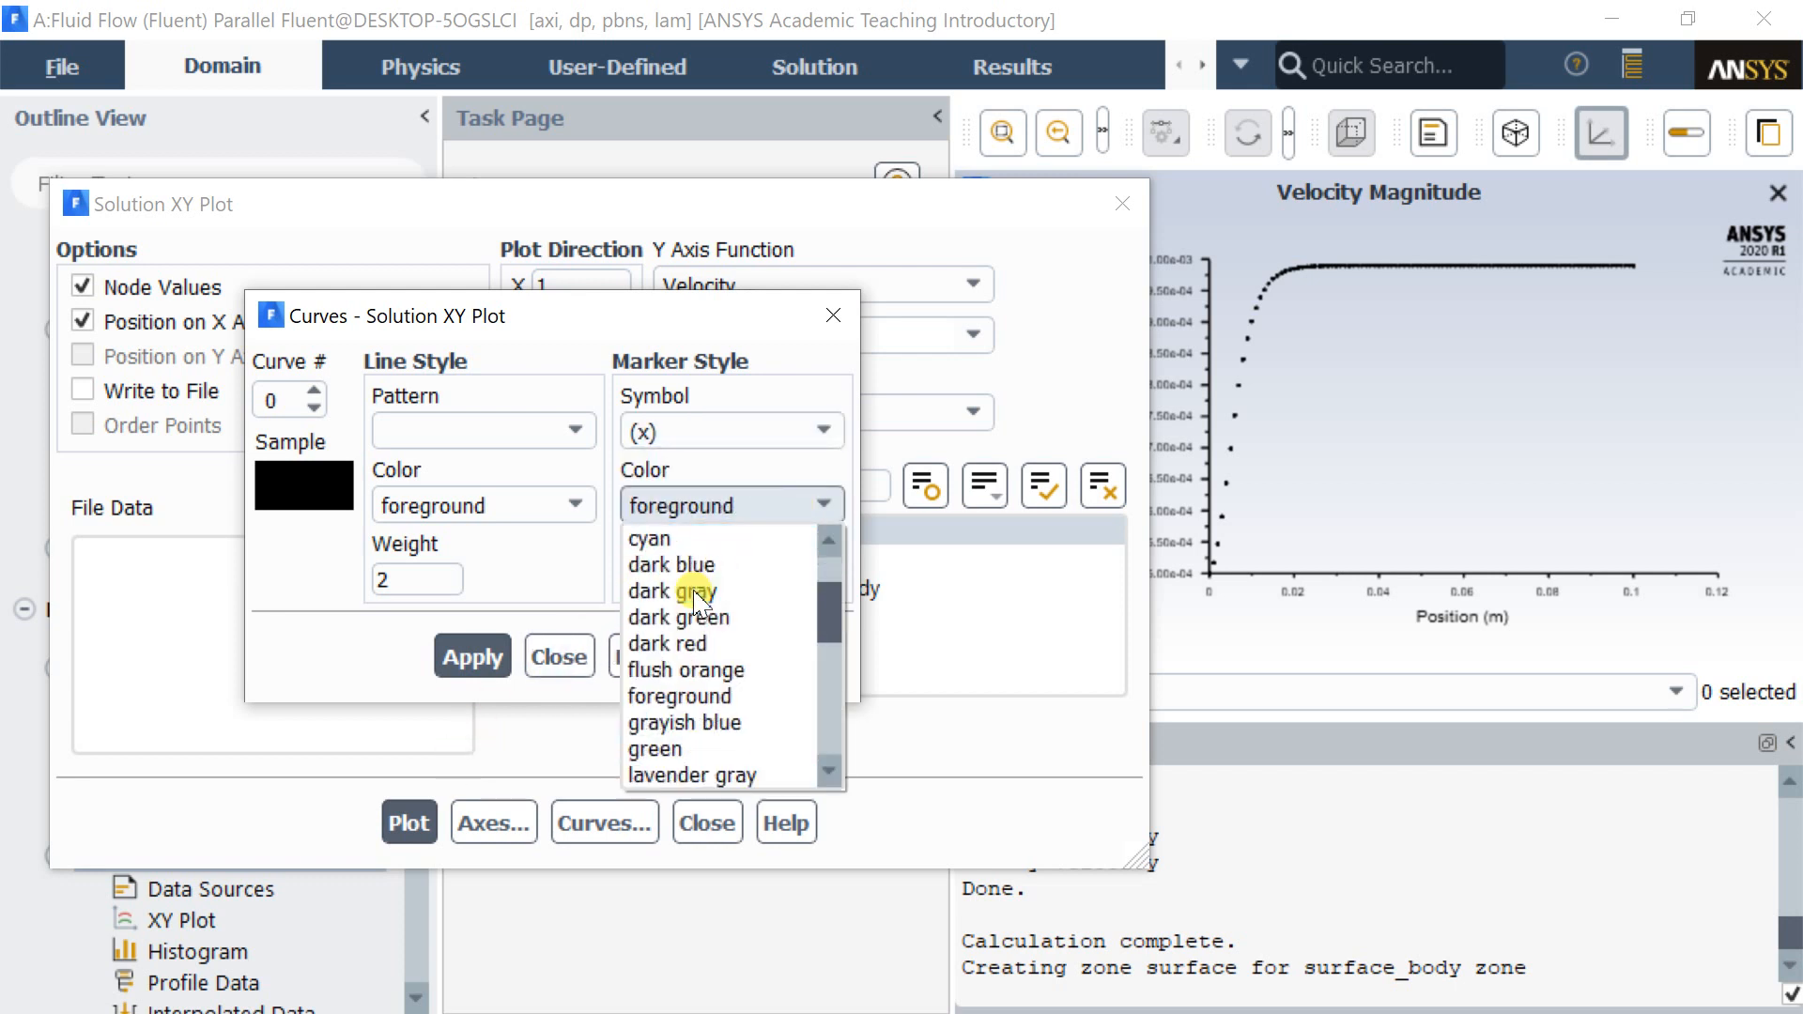
pyautogui.scroll(-1, 694, 601)
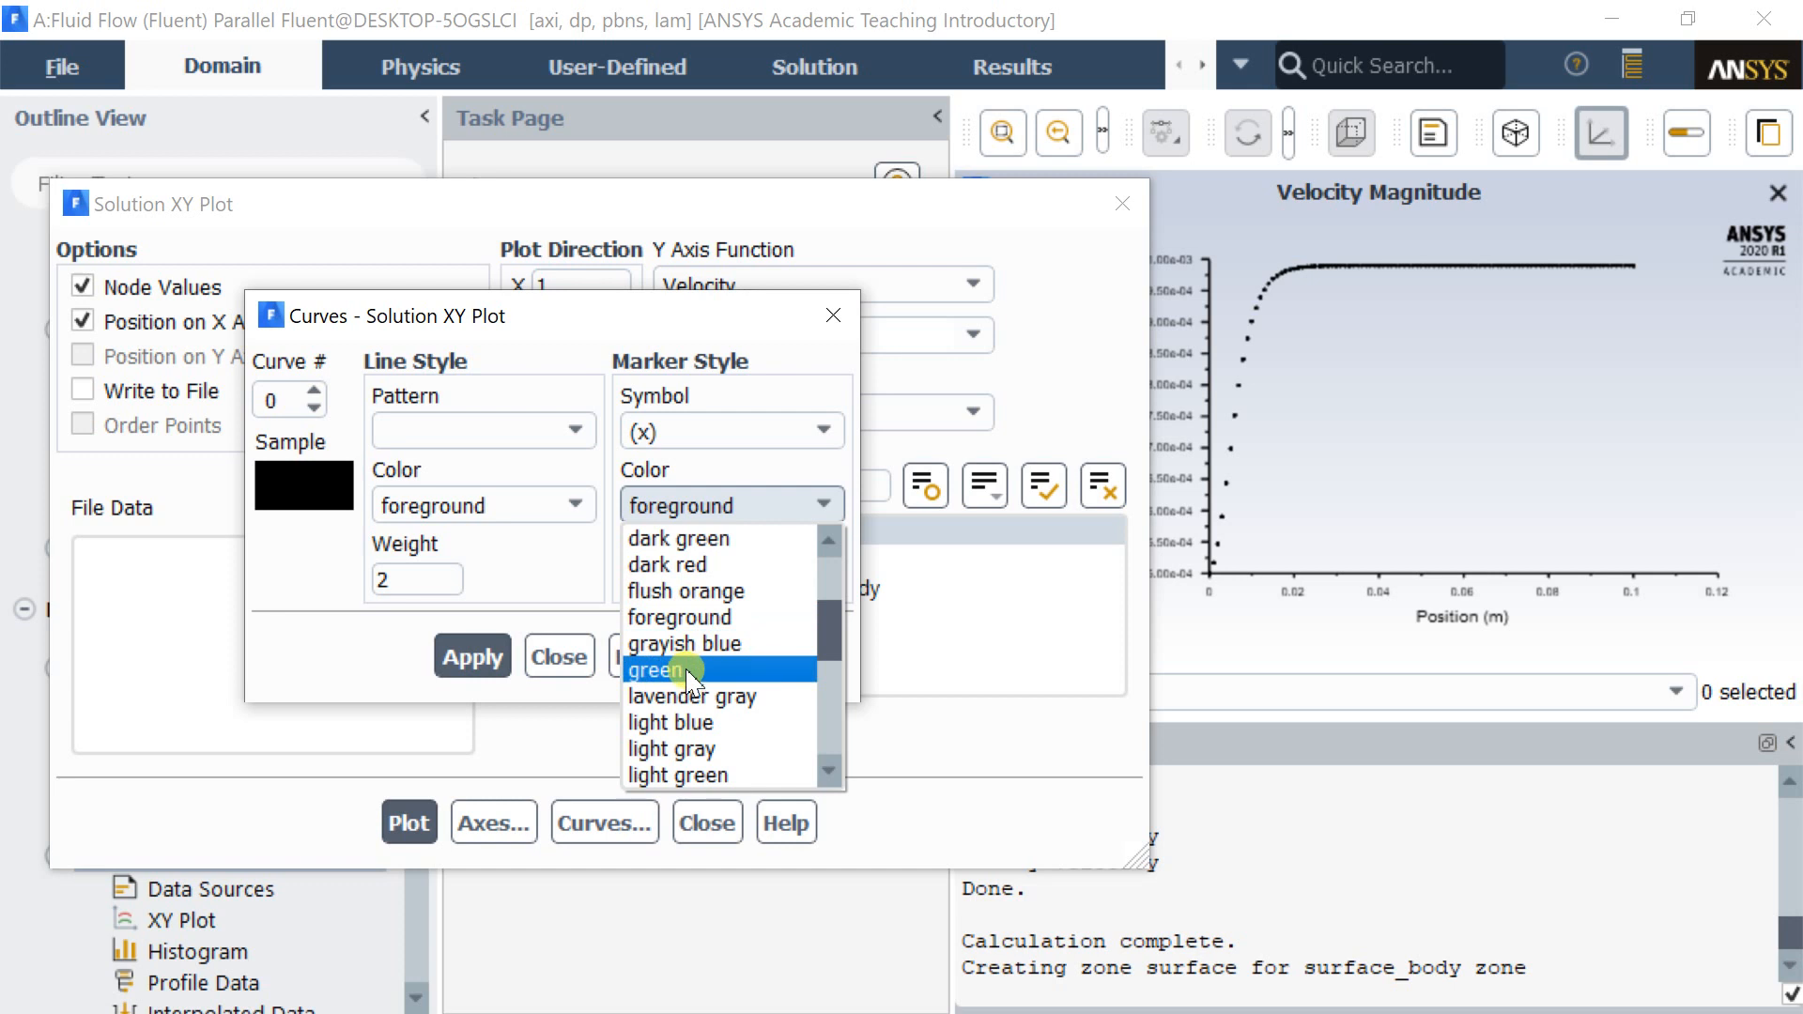
pyautogui.click(663, 721)
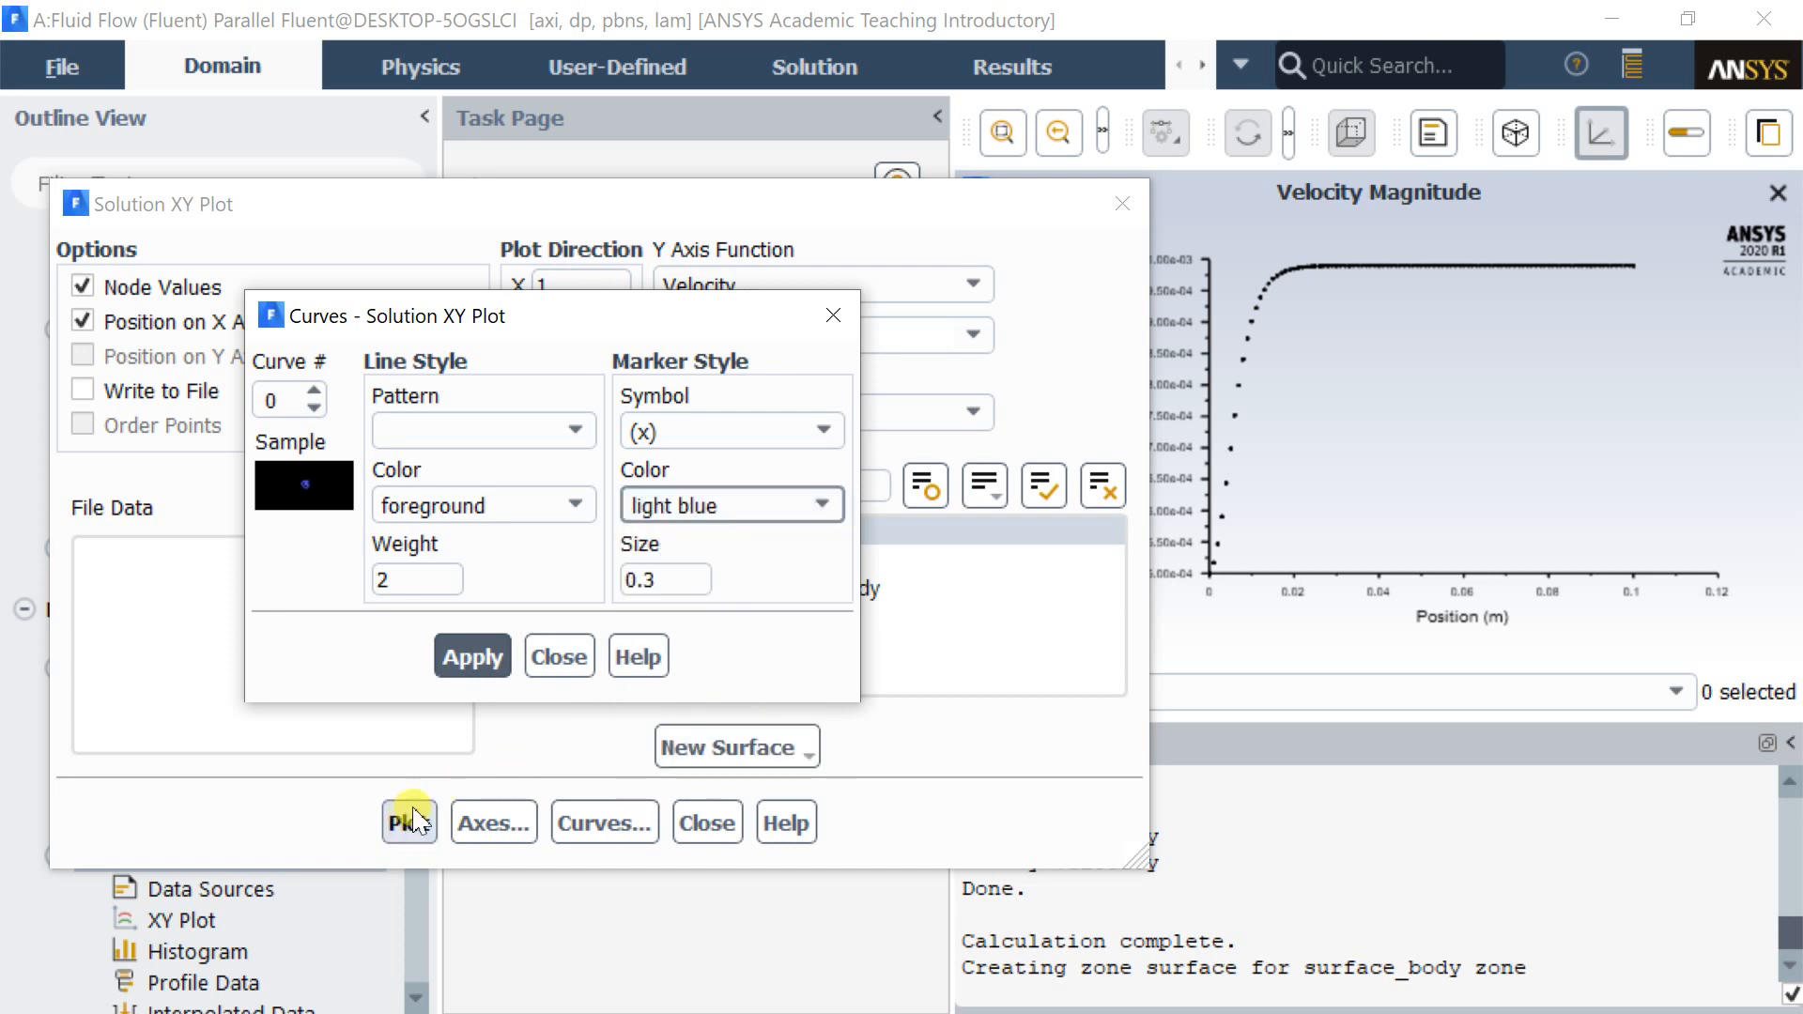
pyautogui.click(474, 656)
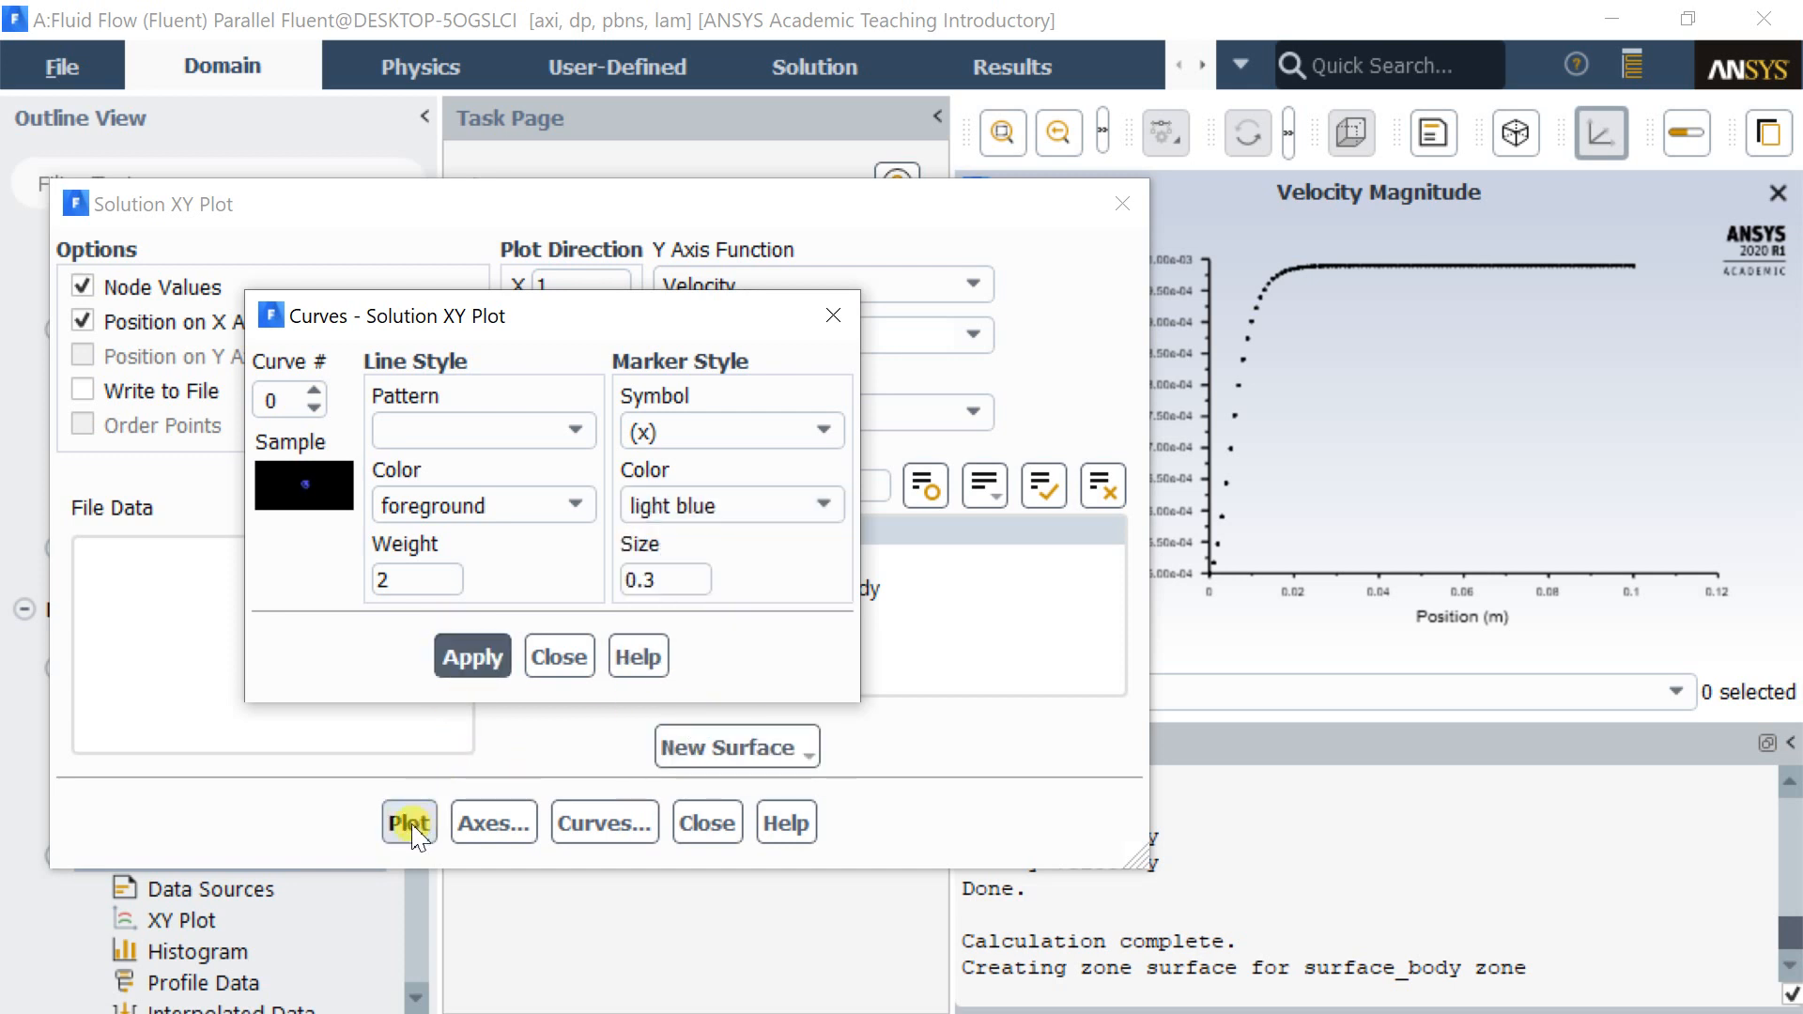
pyautogui.click(554, 659)
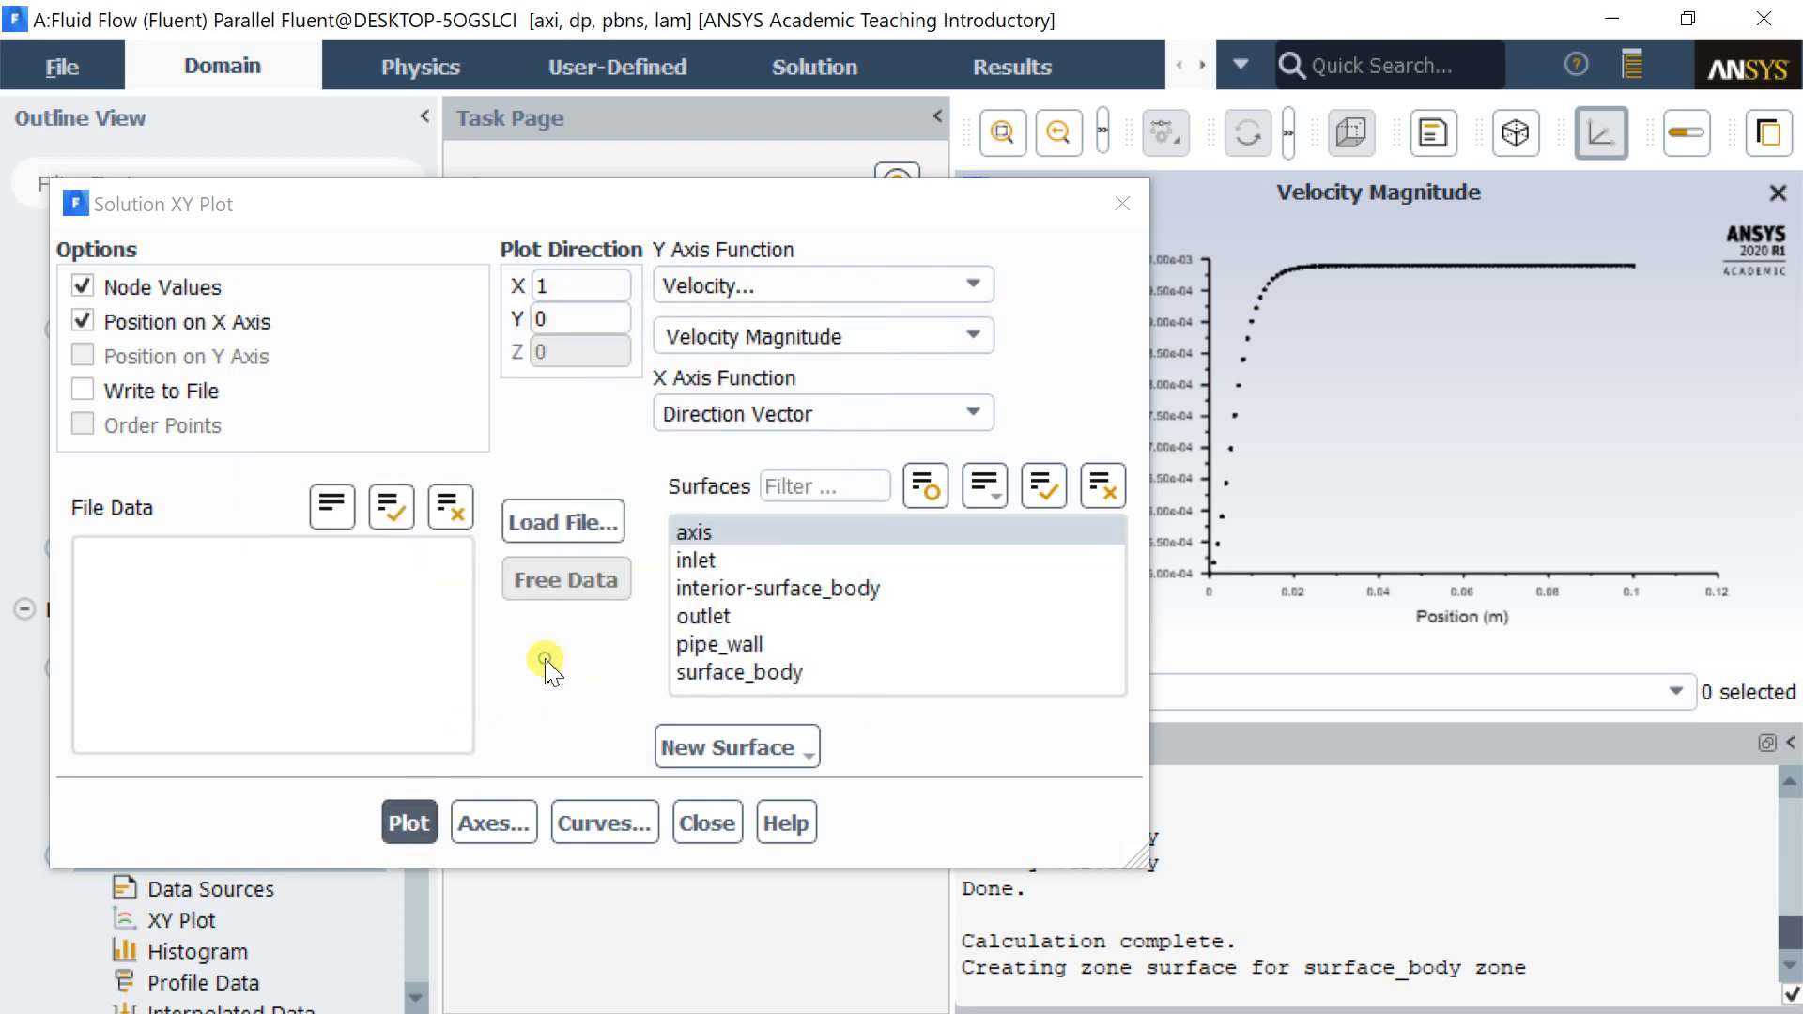
pyautogui.click(410, 822)
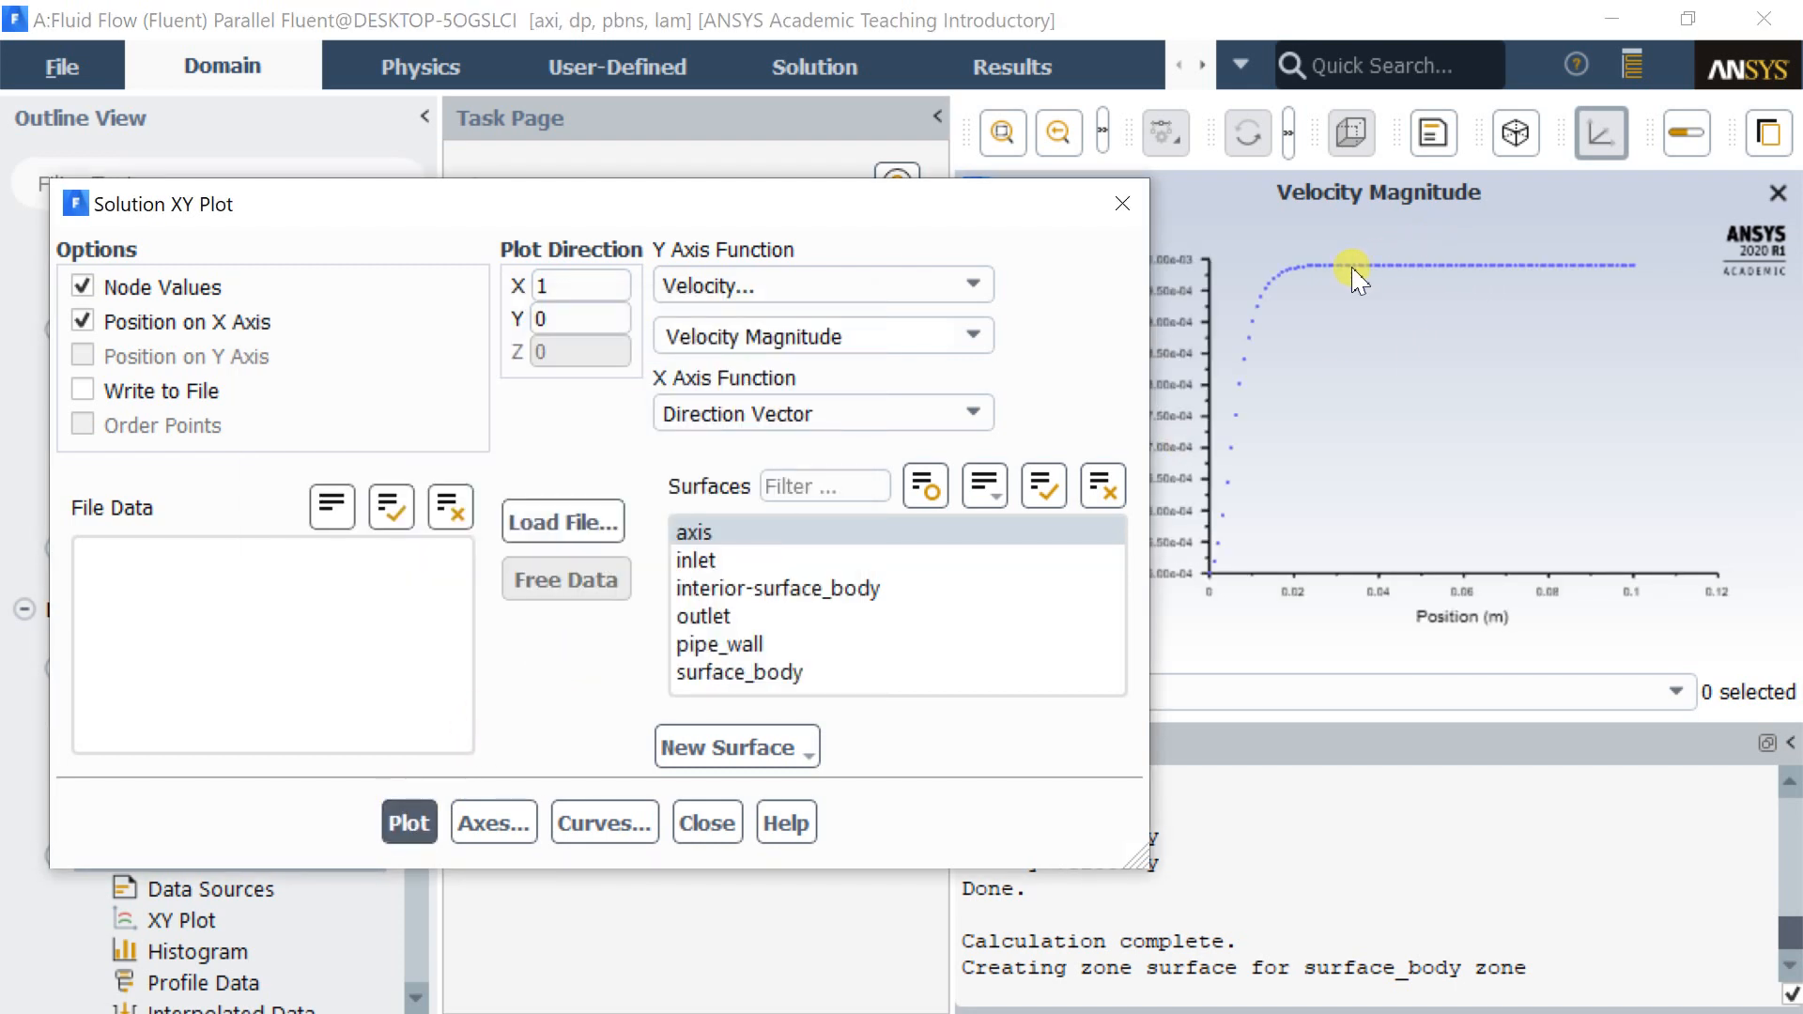
pyautogui.click(709, 824)
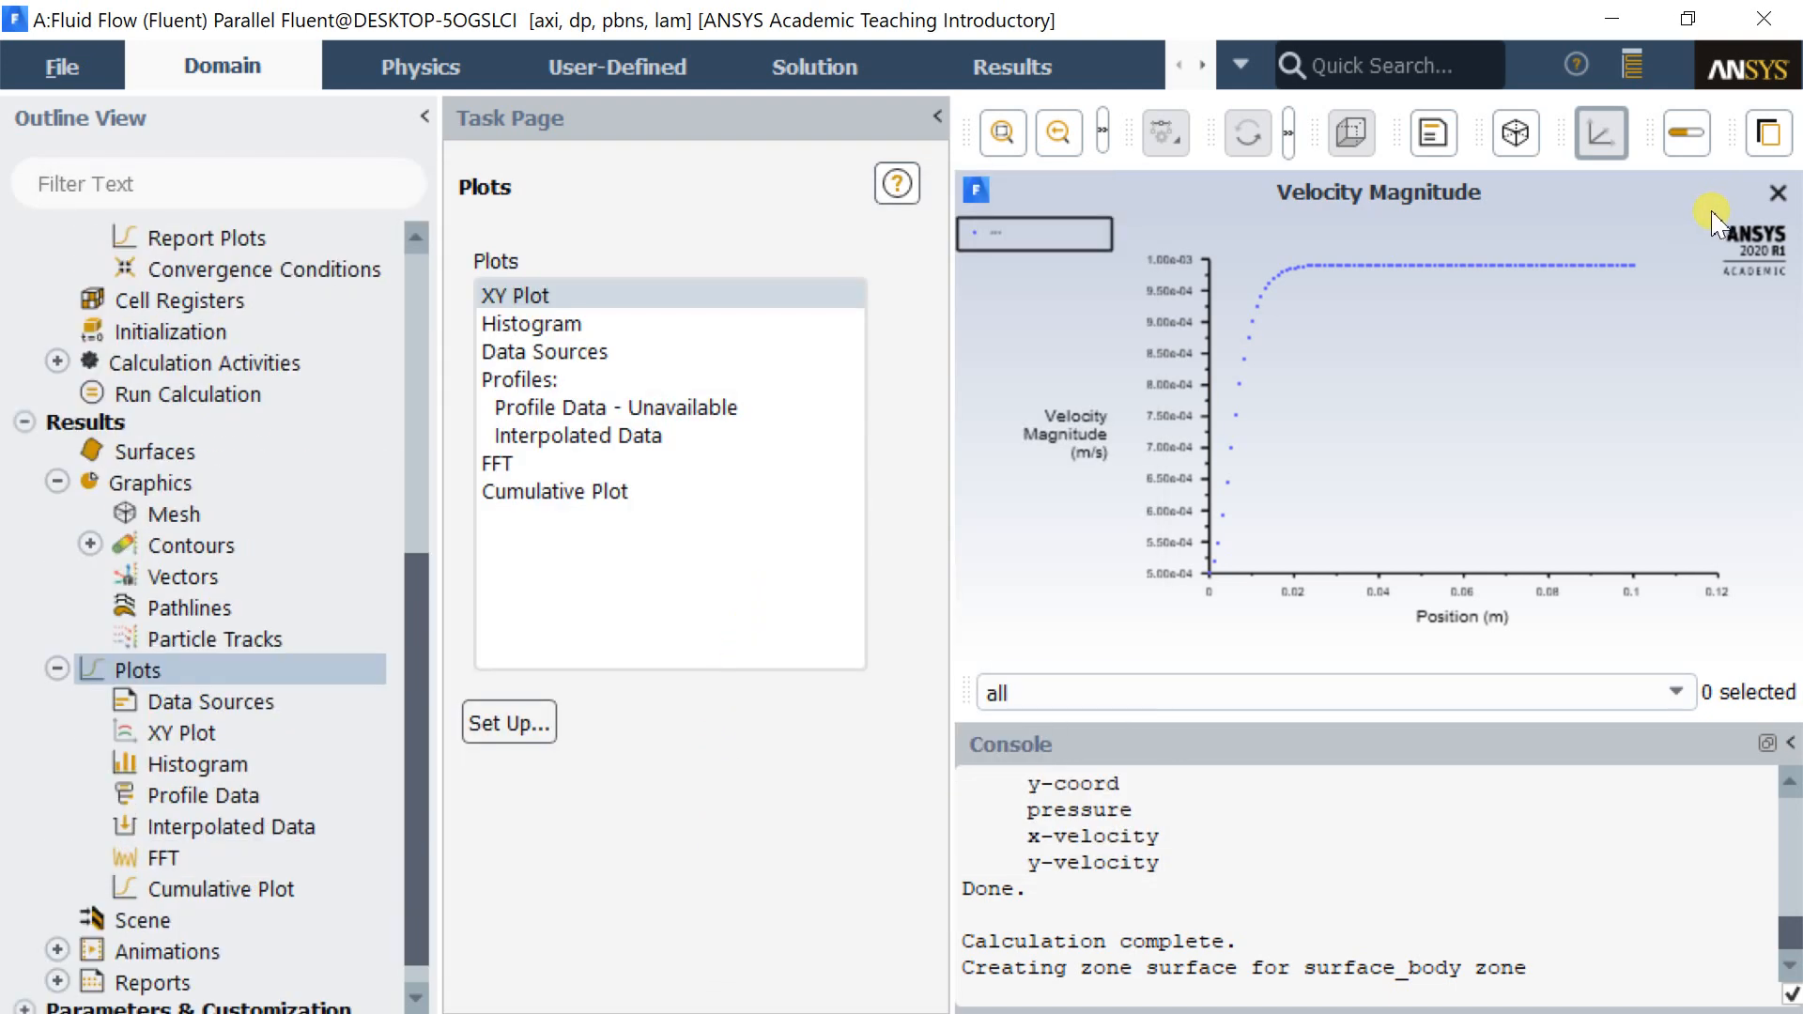
# Close Fluent, using the changed settings for the current calculation only.
pyautogui.click(1763, 14)
pyautogui.click(912, 569)
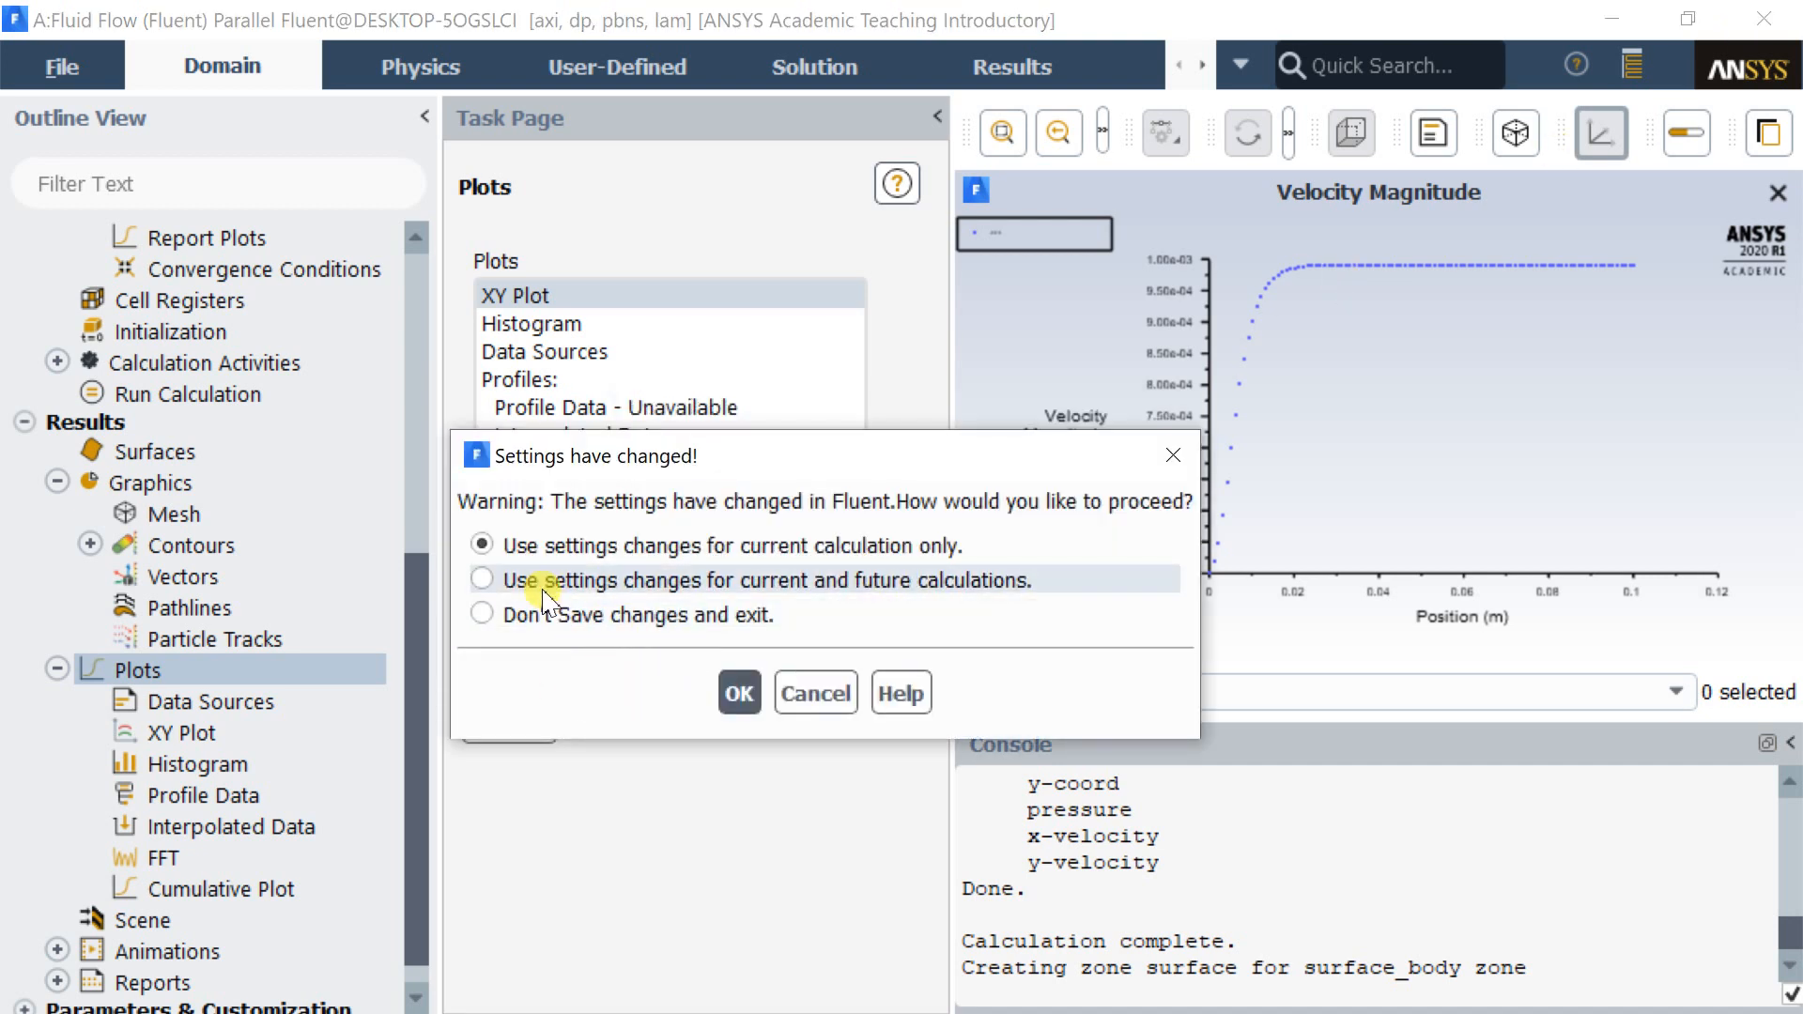
pyautogui.click(739, 695)
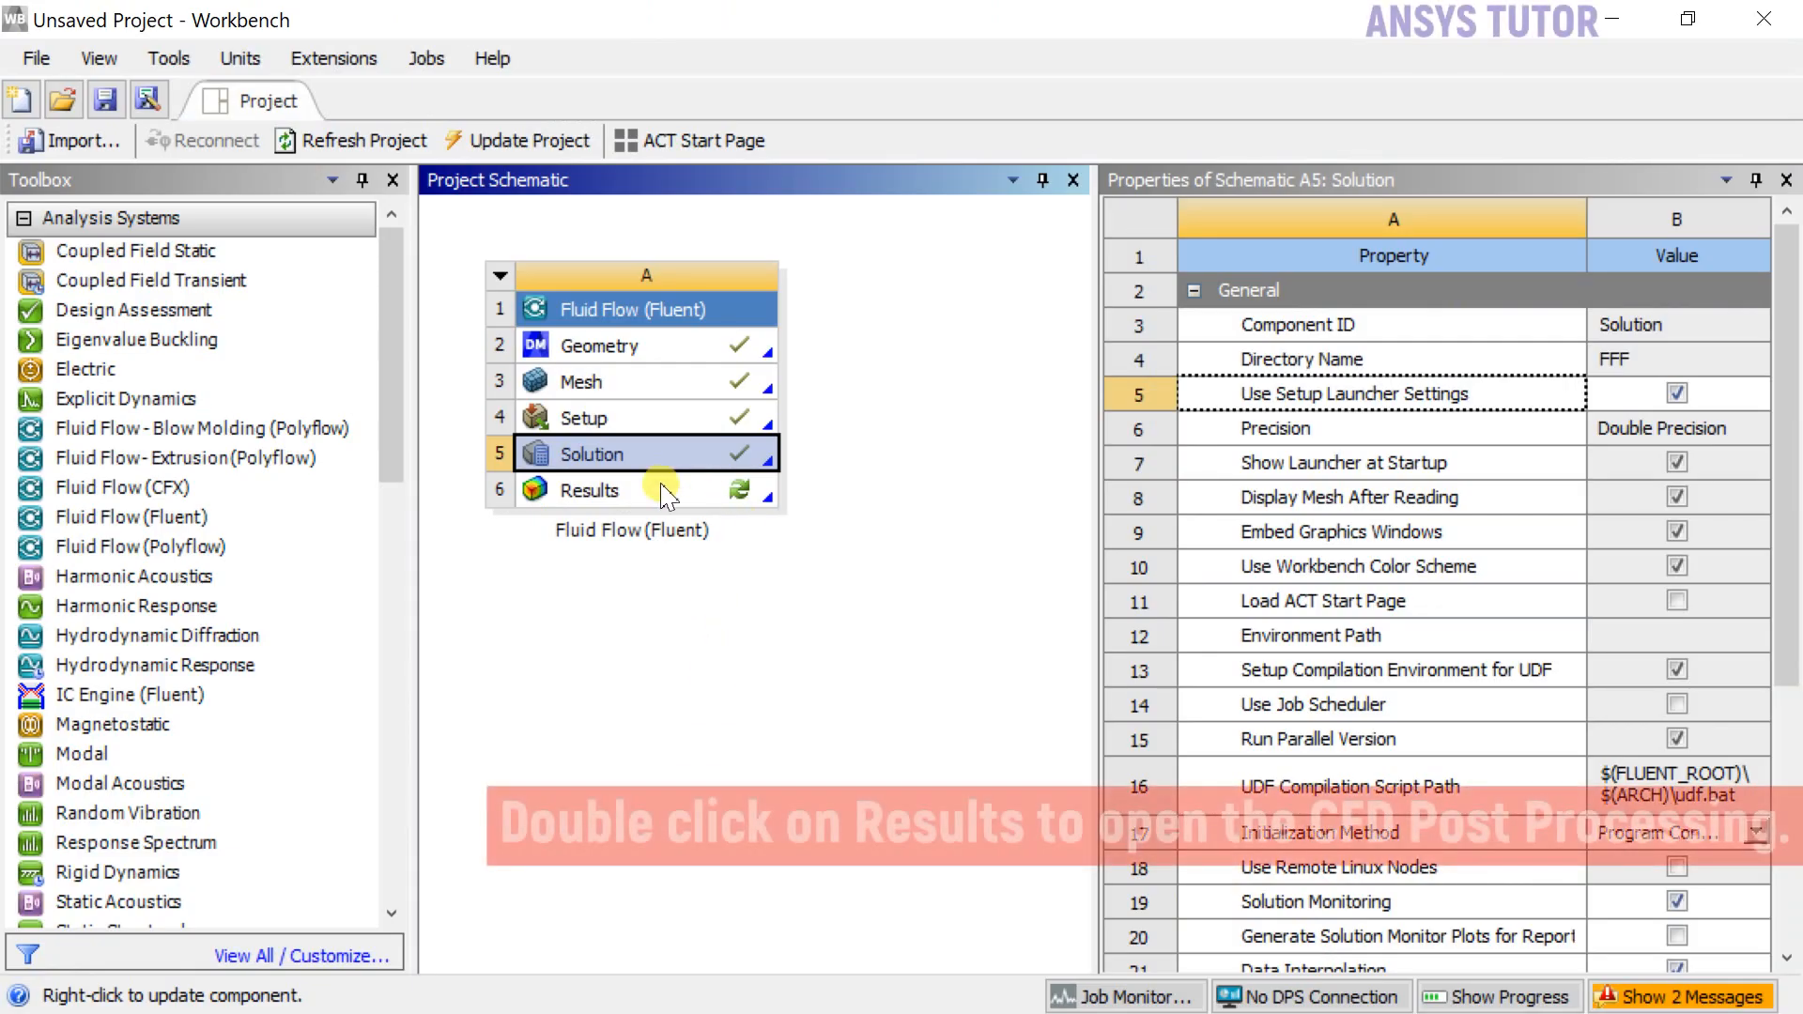
# Open the results of the Fluid Flow (Fluent) system in CFD-Post and orient the view along the Z axis.
pyautogui.click(632, 491)
pyautogui.doubleClick(632, 490)
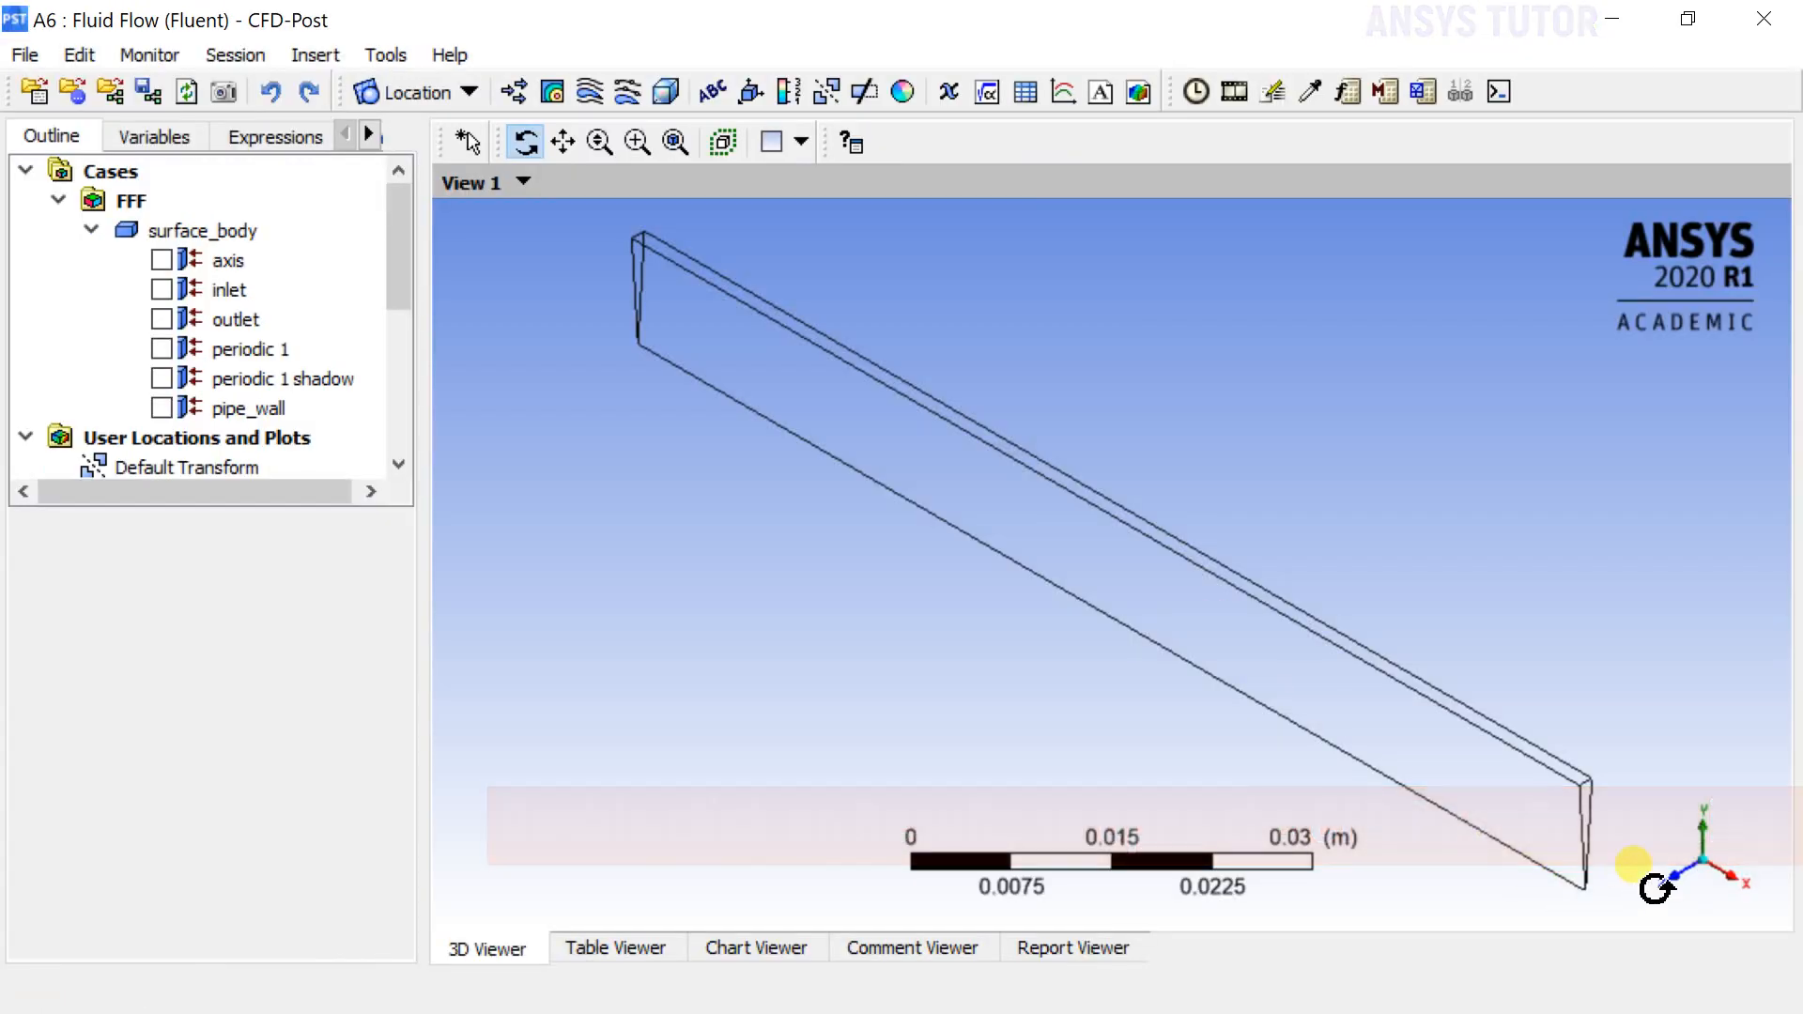
pyautogui.click(1677, 871)
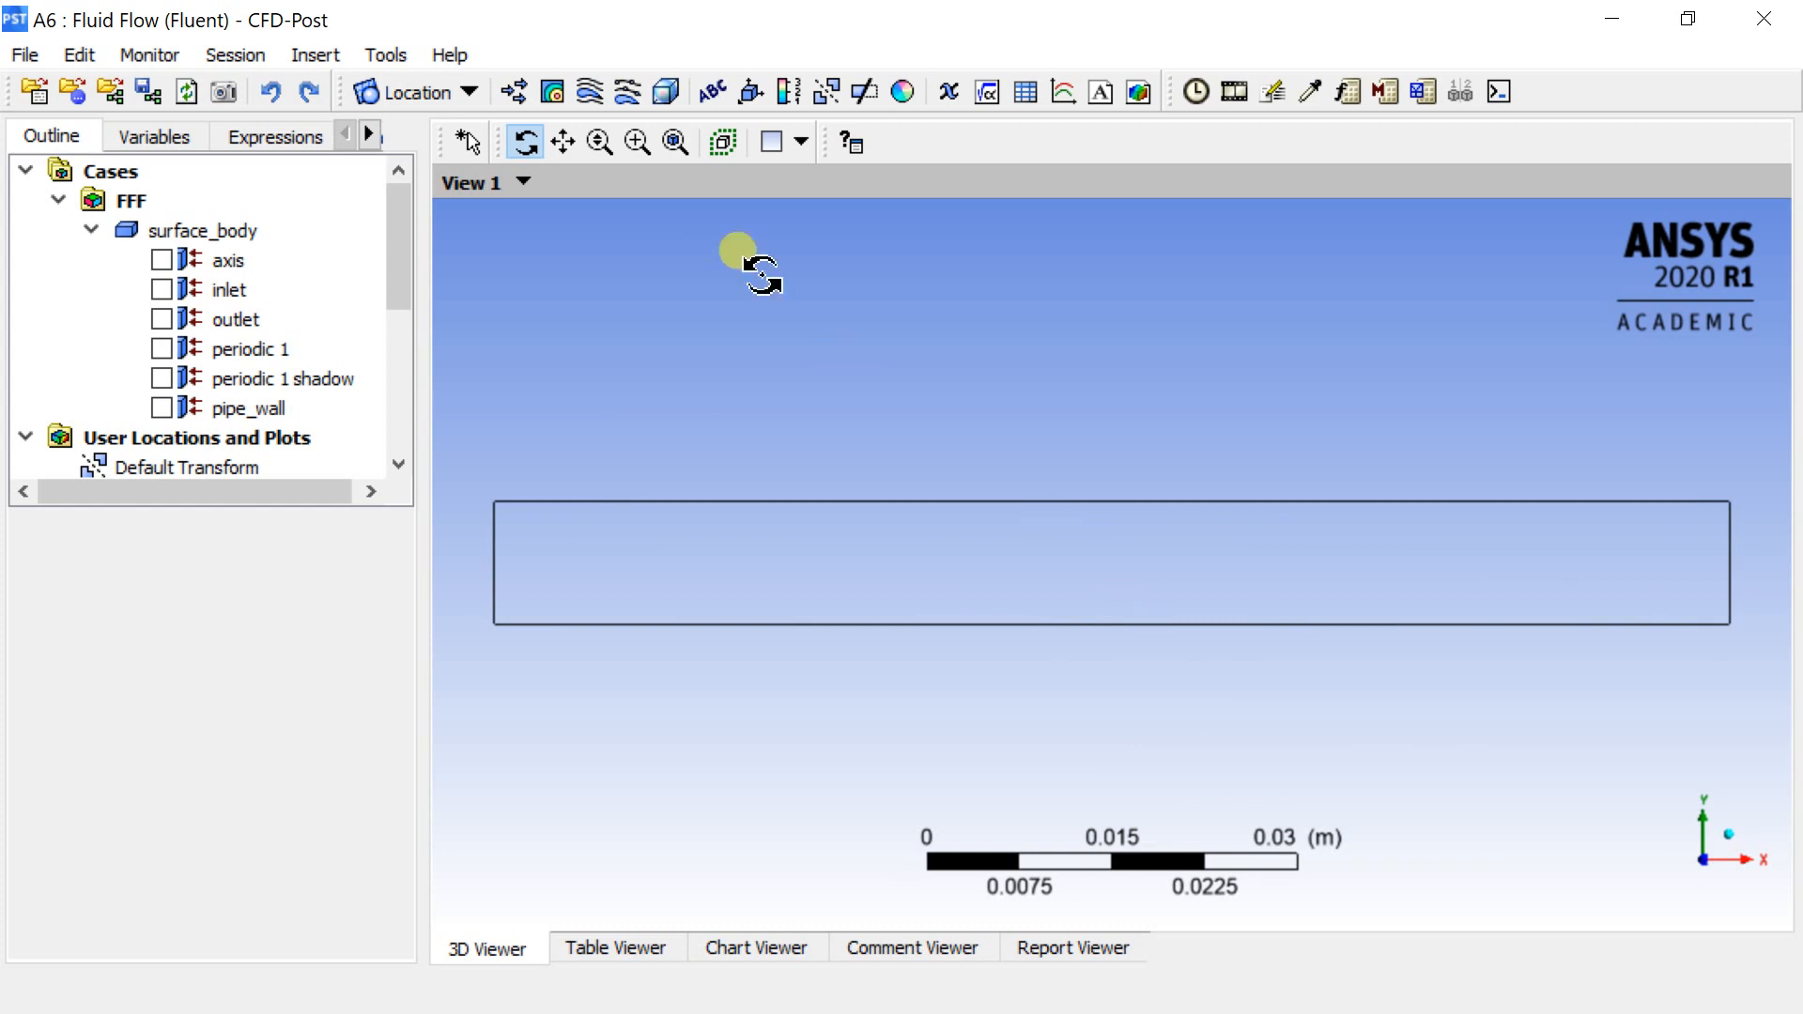
# Insert Contour 1 showing Velocity on the periodic 1 shadow location and apply it.
pyautogui.click(552, 93)
pyautogui.click(634, 231)
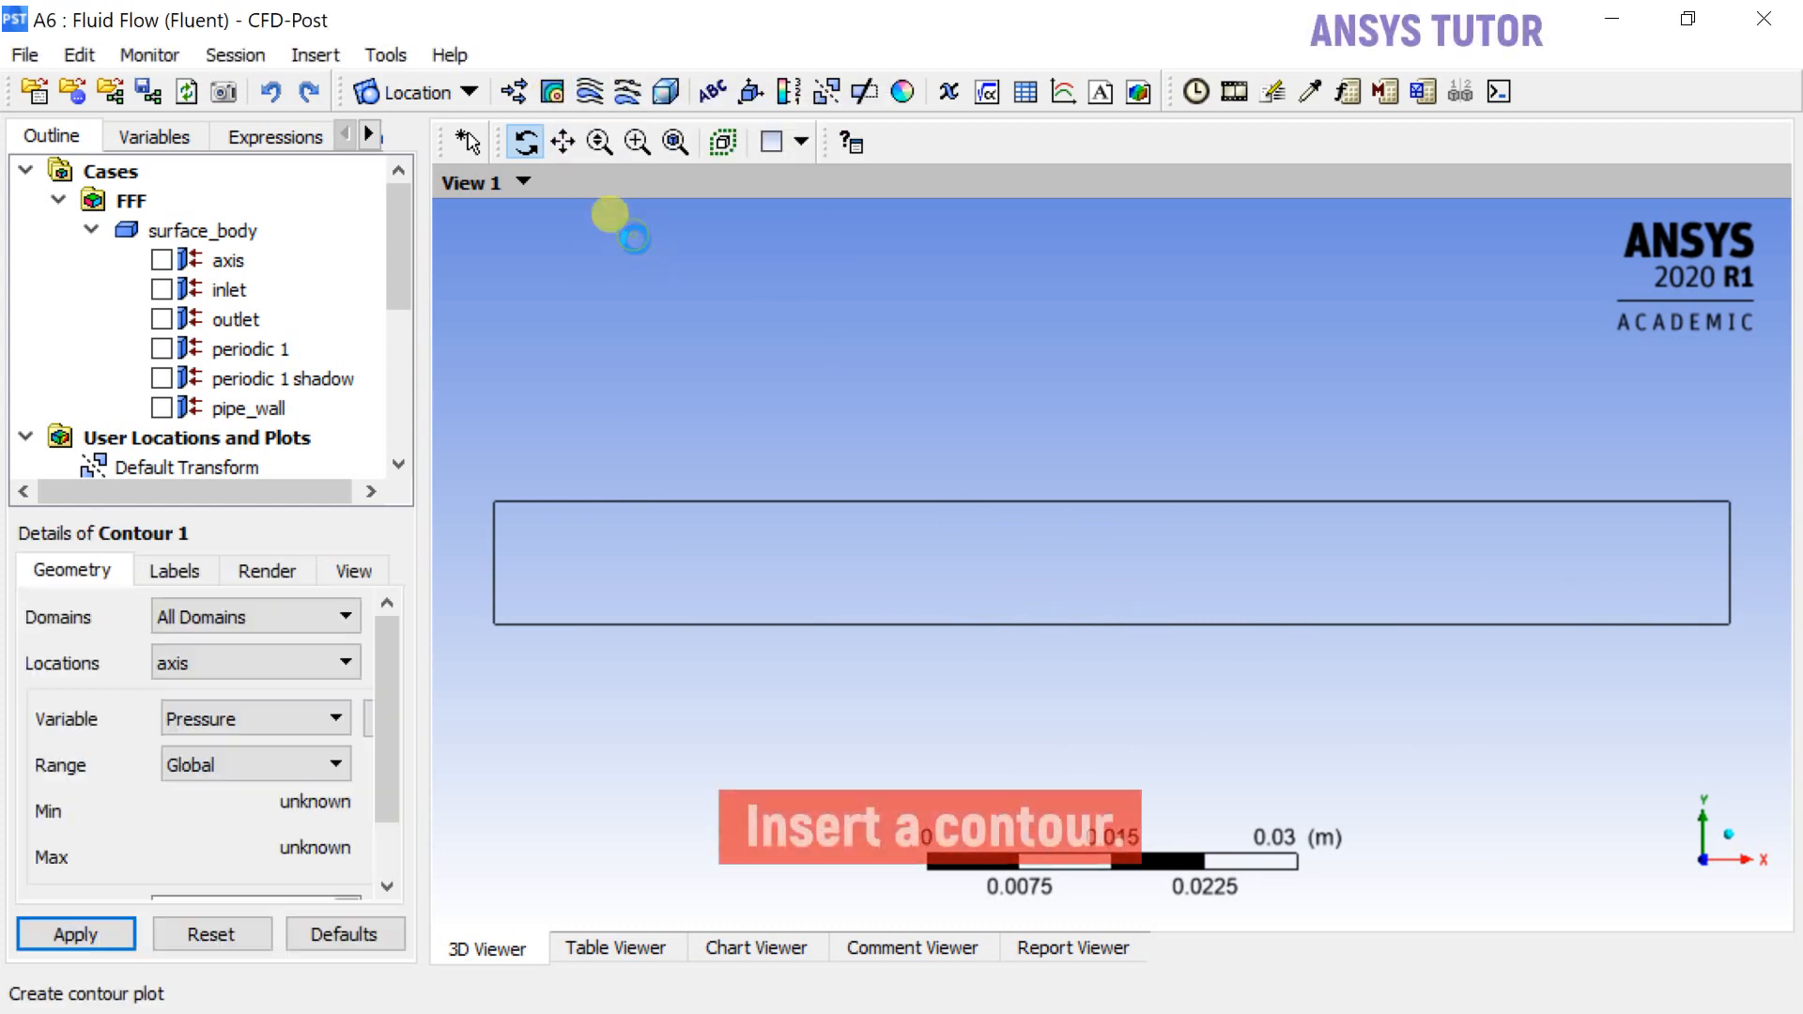
pyautogui.click(282, 663)
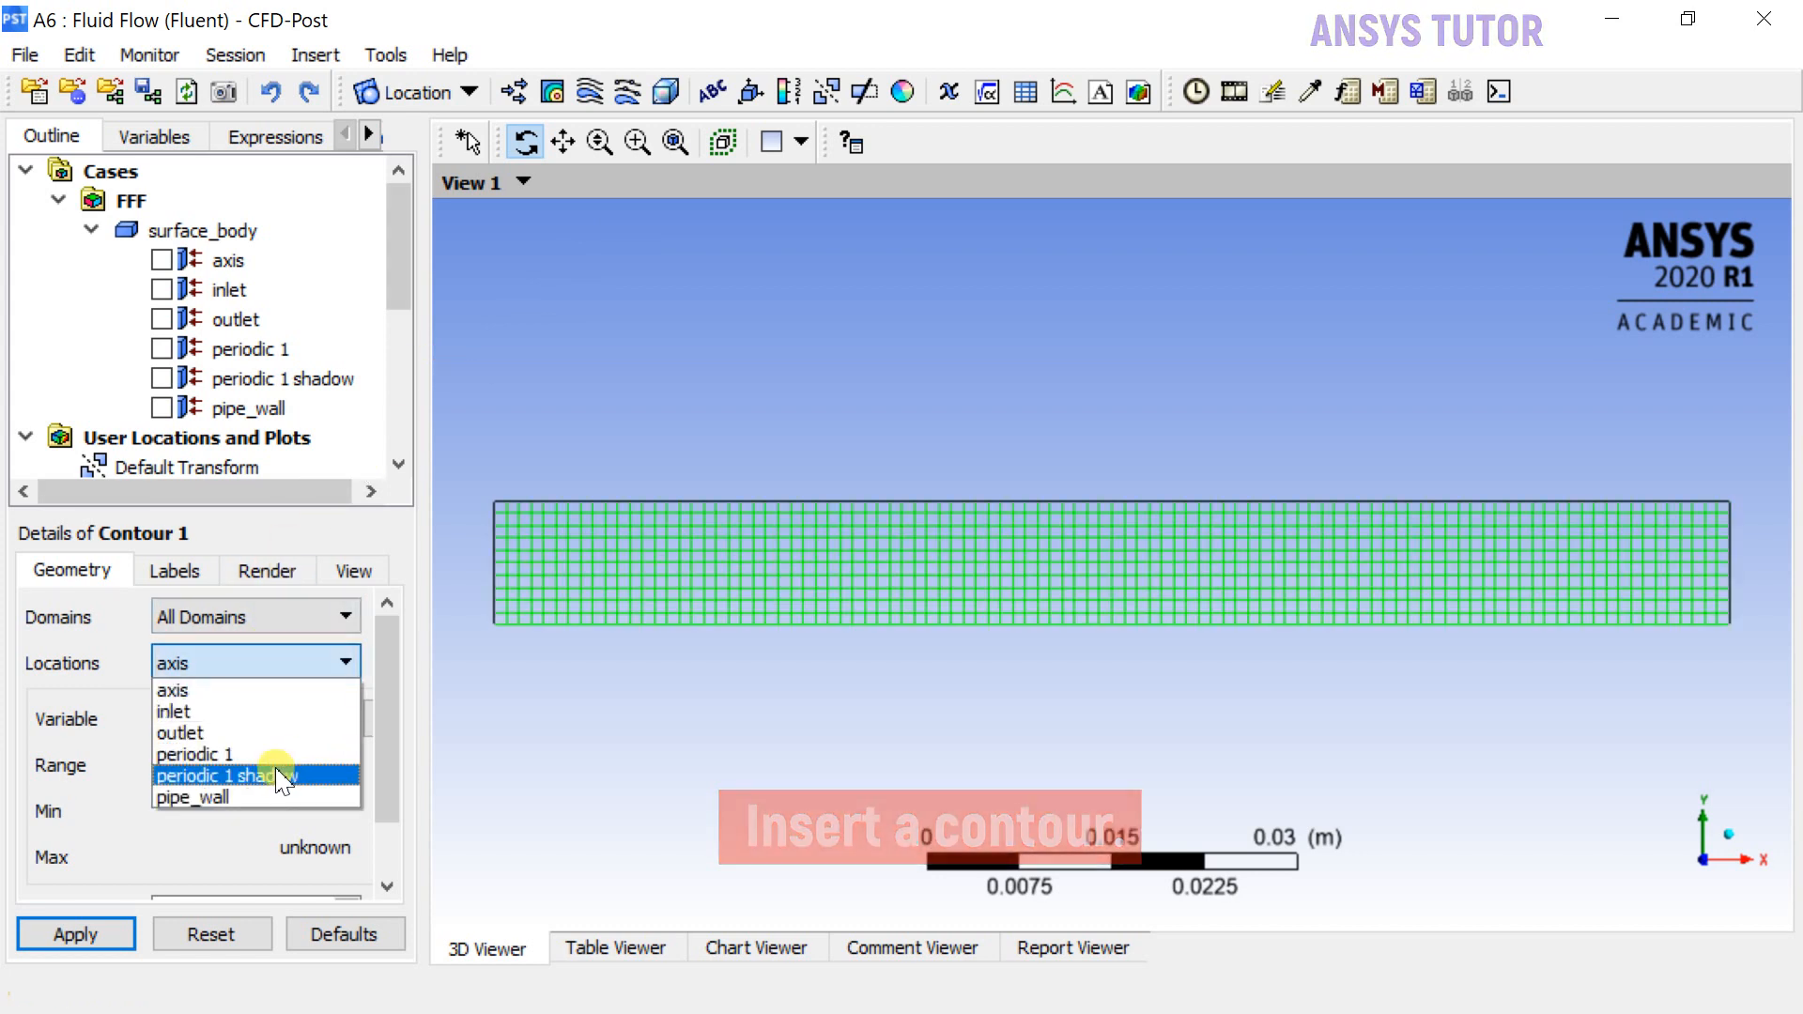
pyautogui.click(280, 777)
pyautogui.click(278, 719)
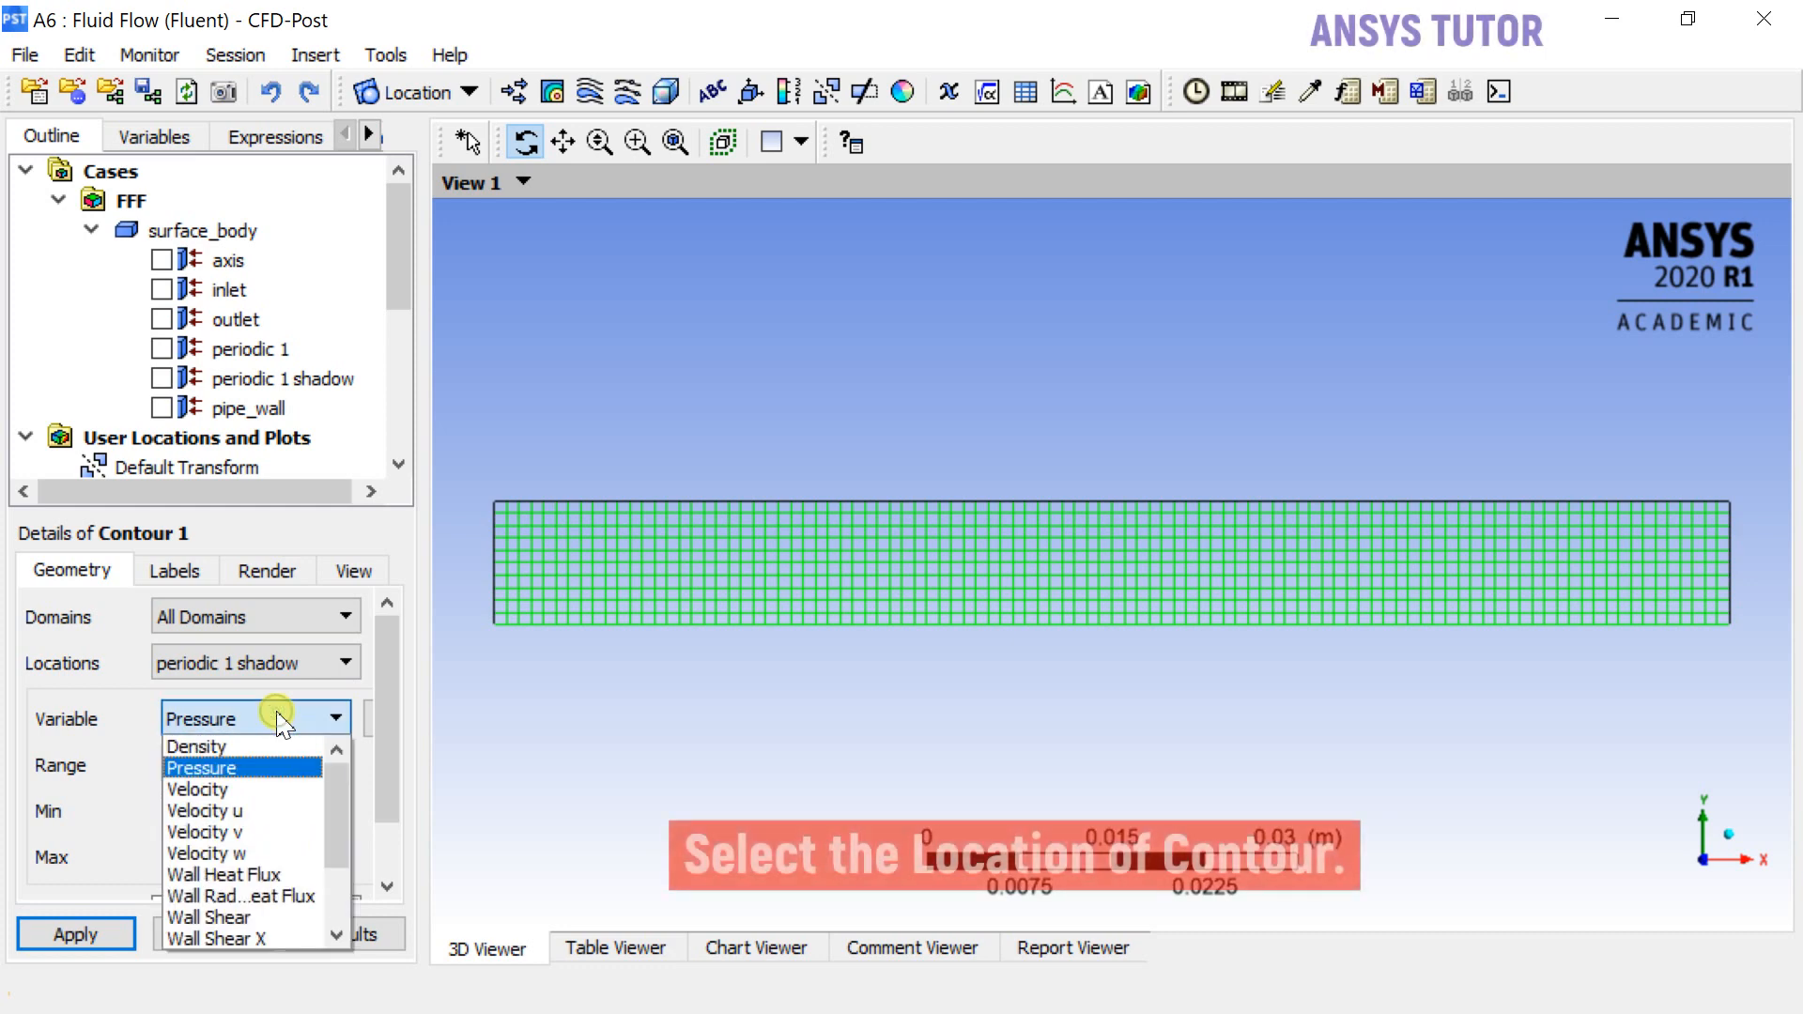
pyautogui.click(249, 789)
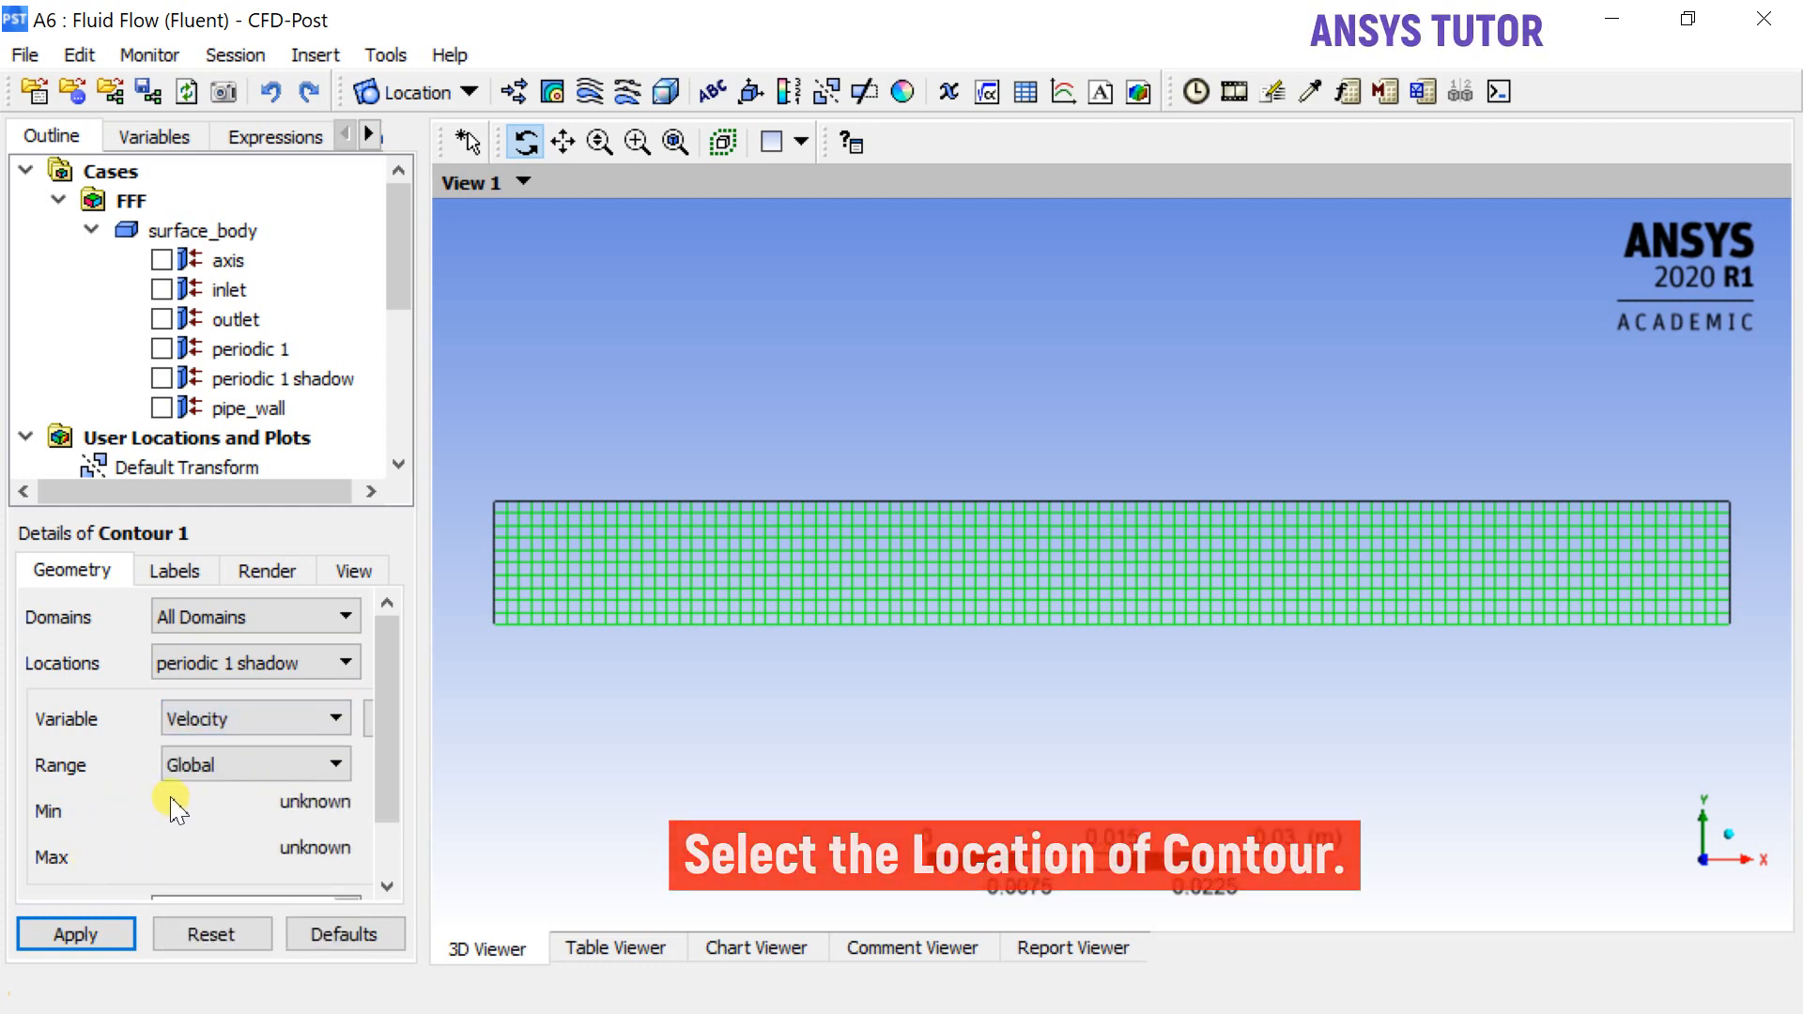
pyautogui.click(94, 932)
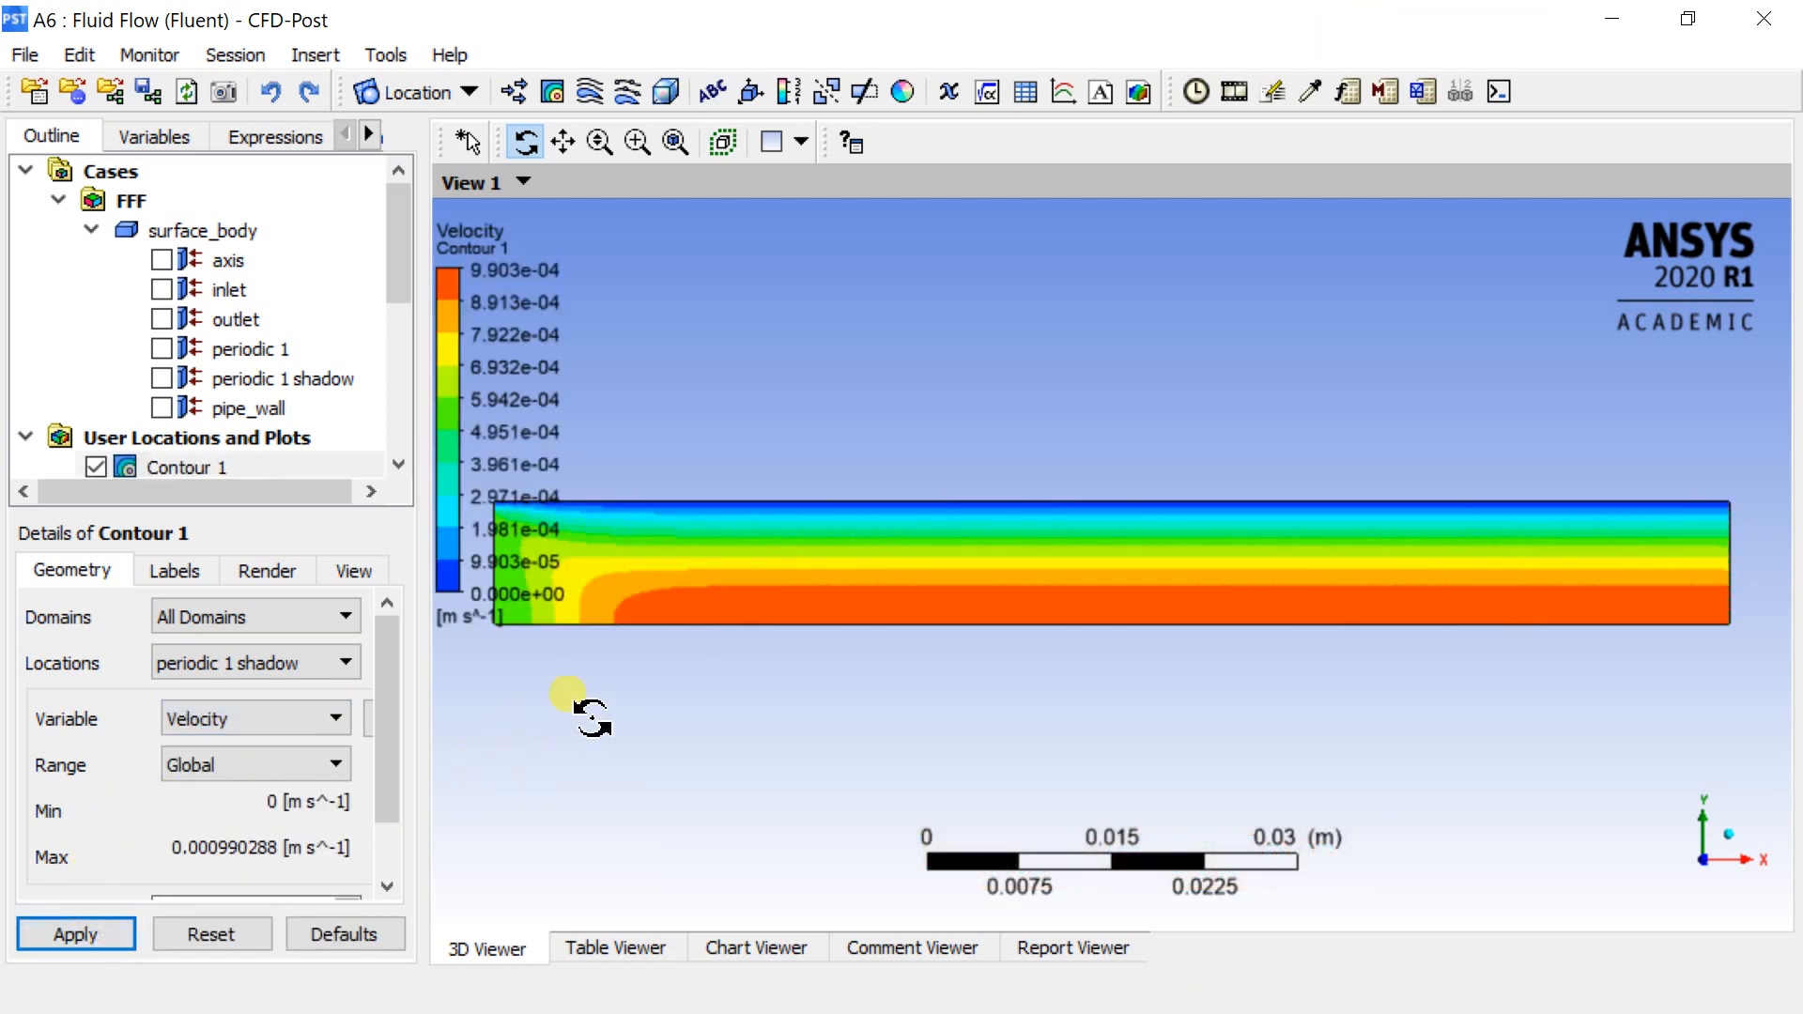
# Set the number of contours of Contour 1 to 5 and apply it.
pyautogui.scroll(-2, 757, 632)
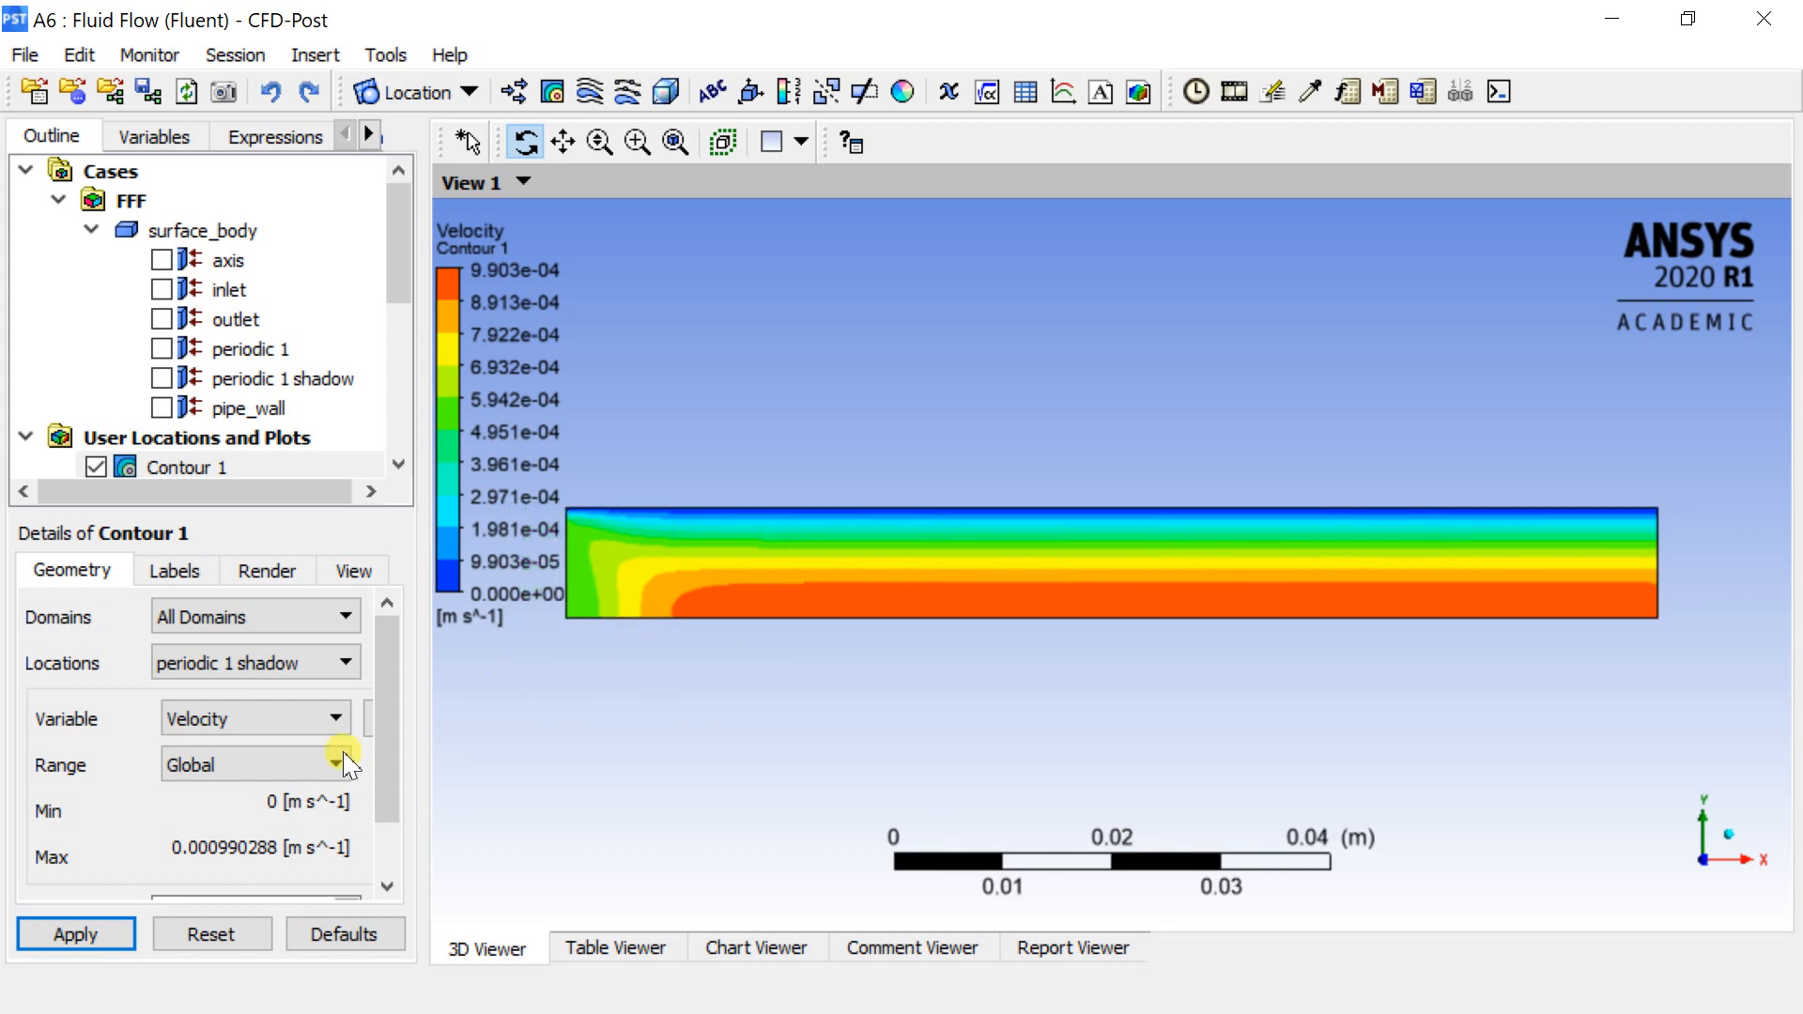
pyautogui.scroll(-1, 272, 742)
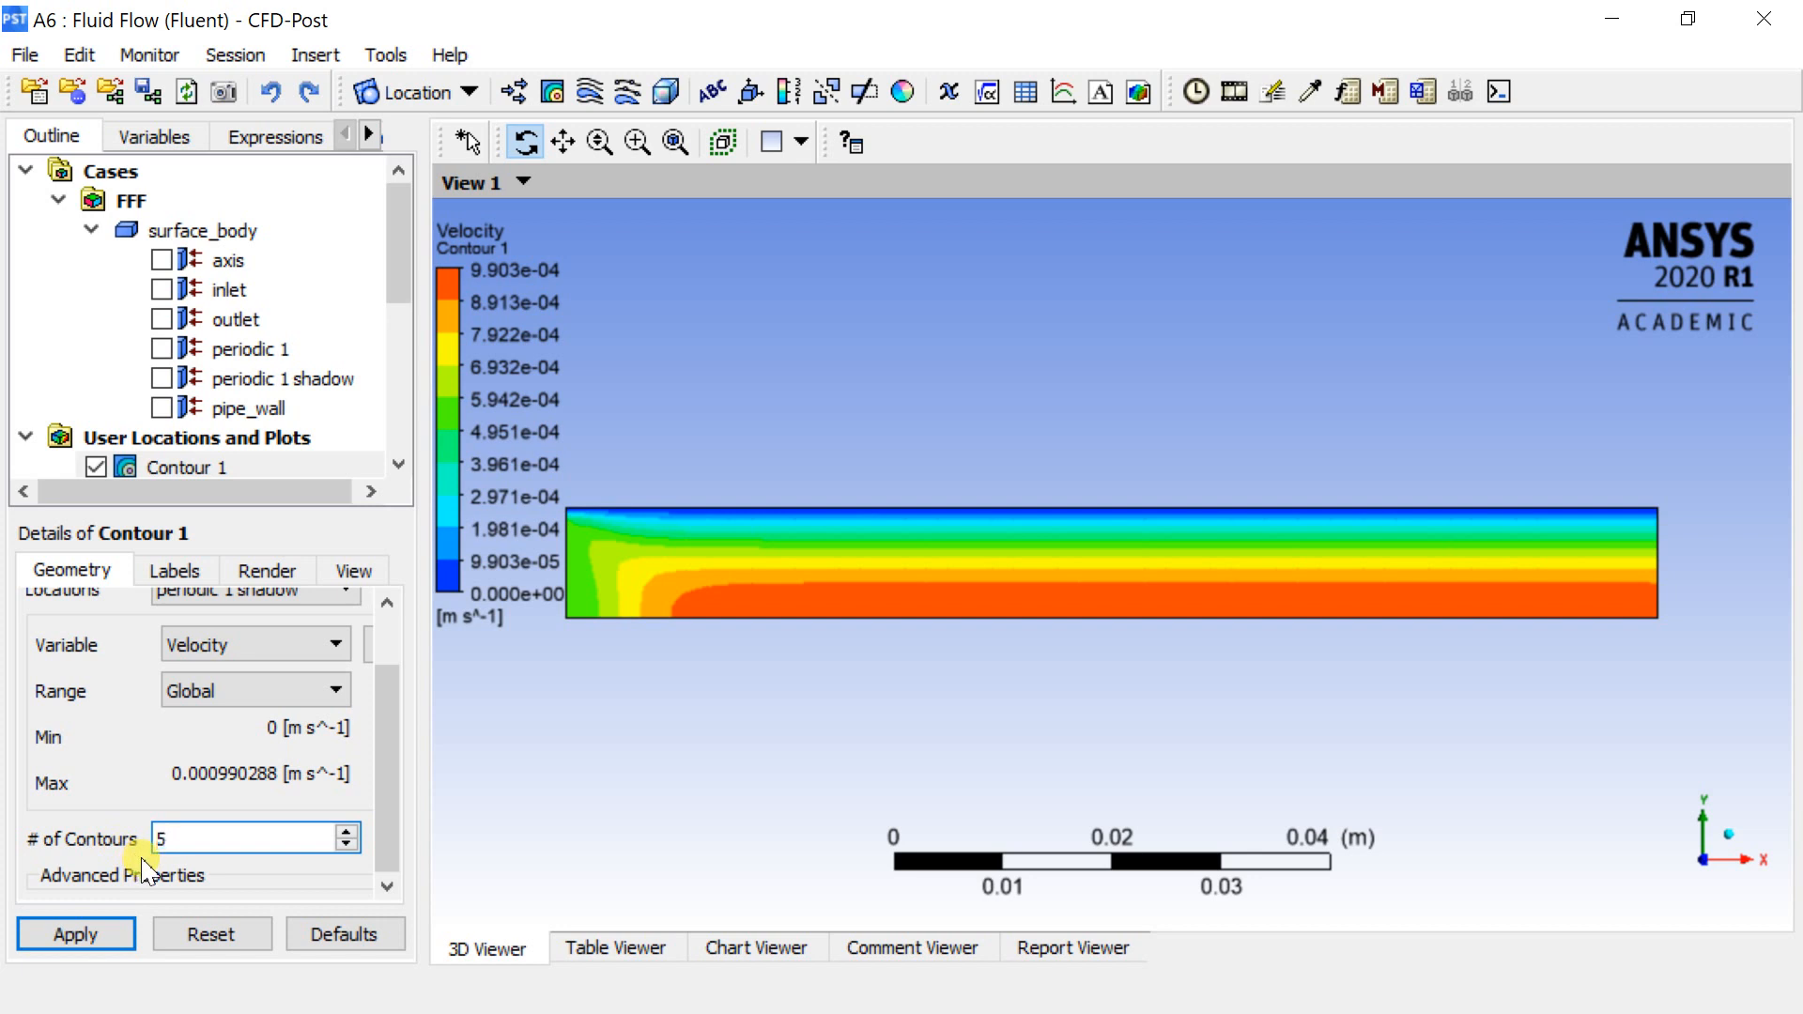
pyautogui.click(94, 935)
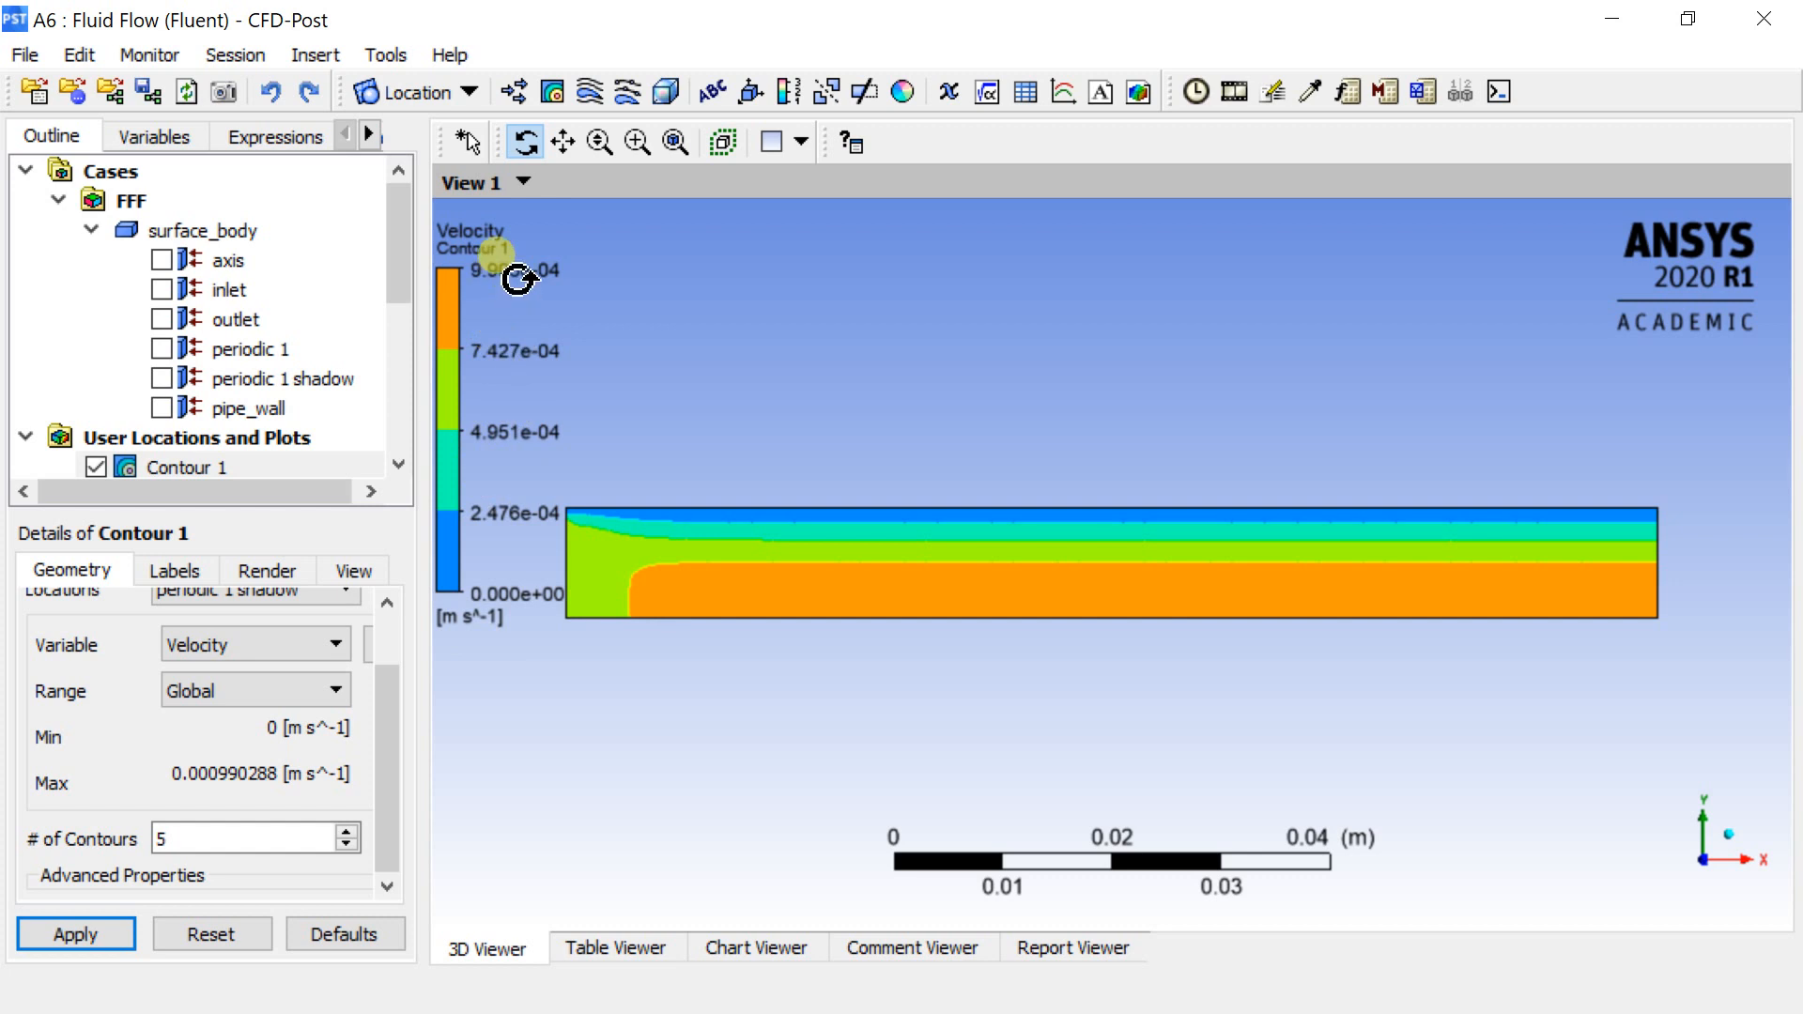
# Set the number of contours of Contour 1 to 100, apply it and widen the details pane.
pyautogui.moveTo(225, 830); pyautogui.dragTo(139, 843)
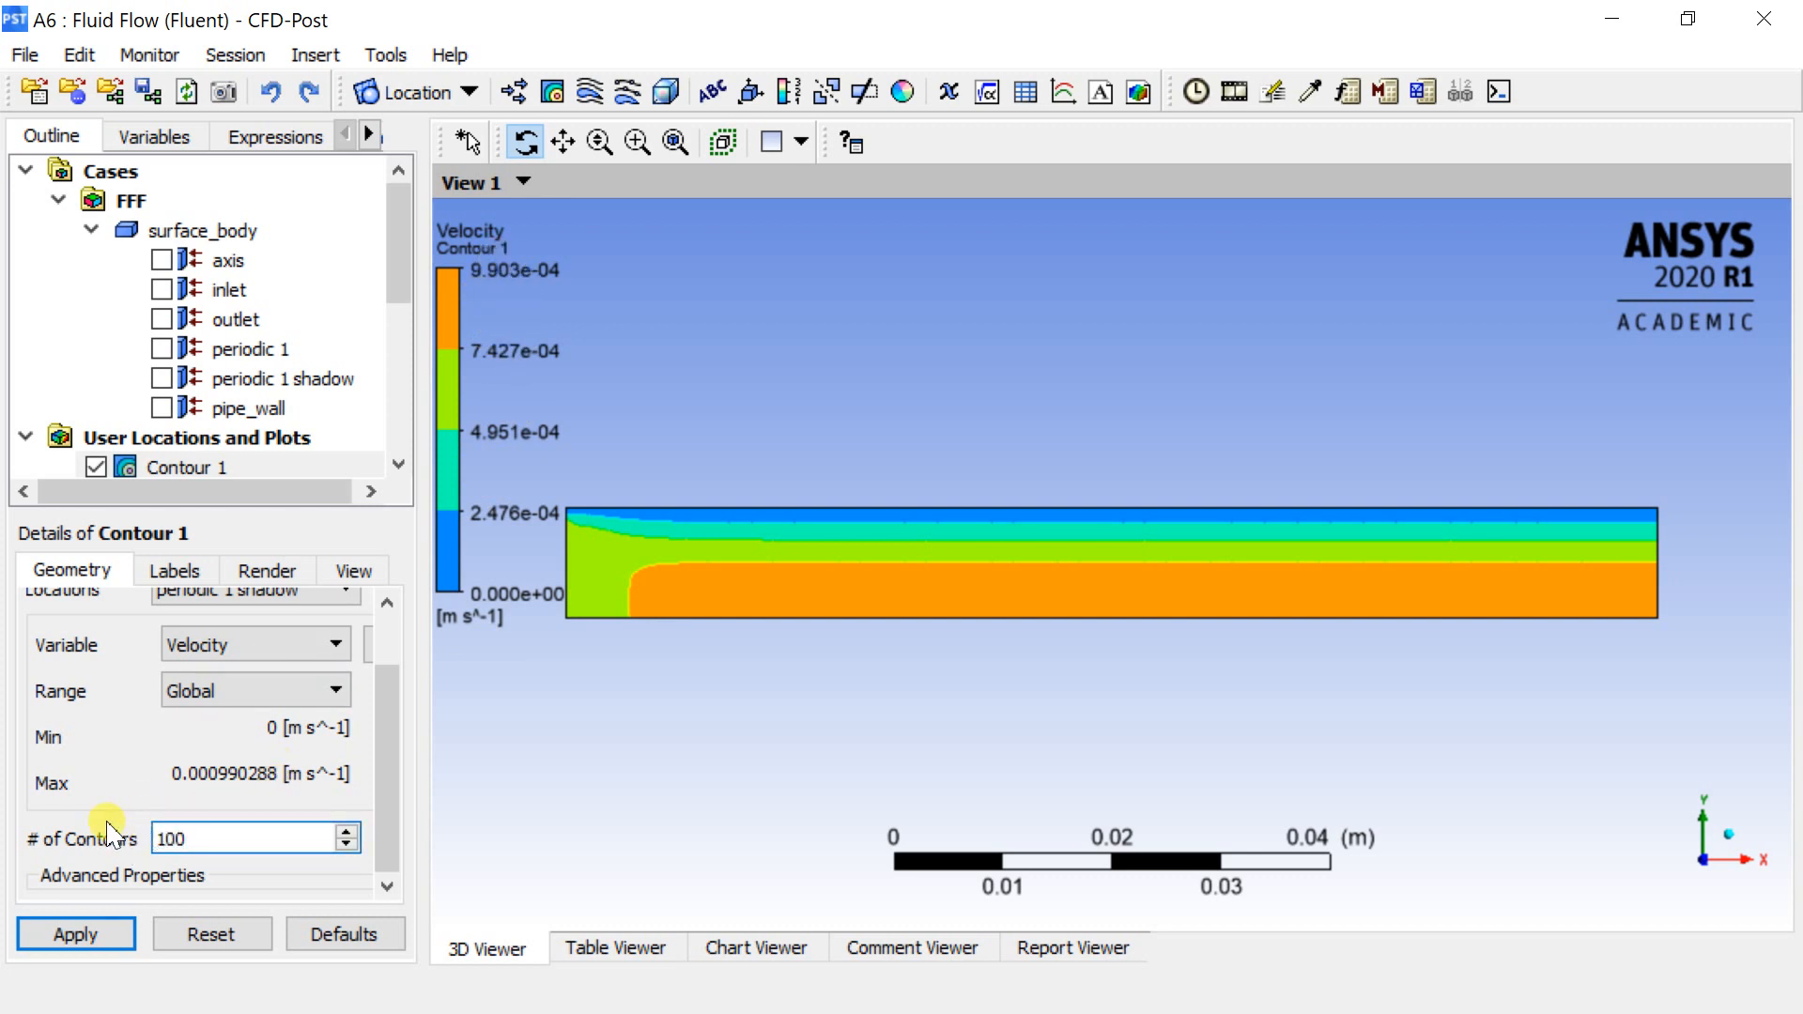
pyautogui.click(89, 937)
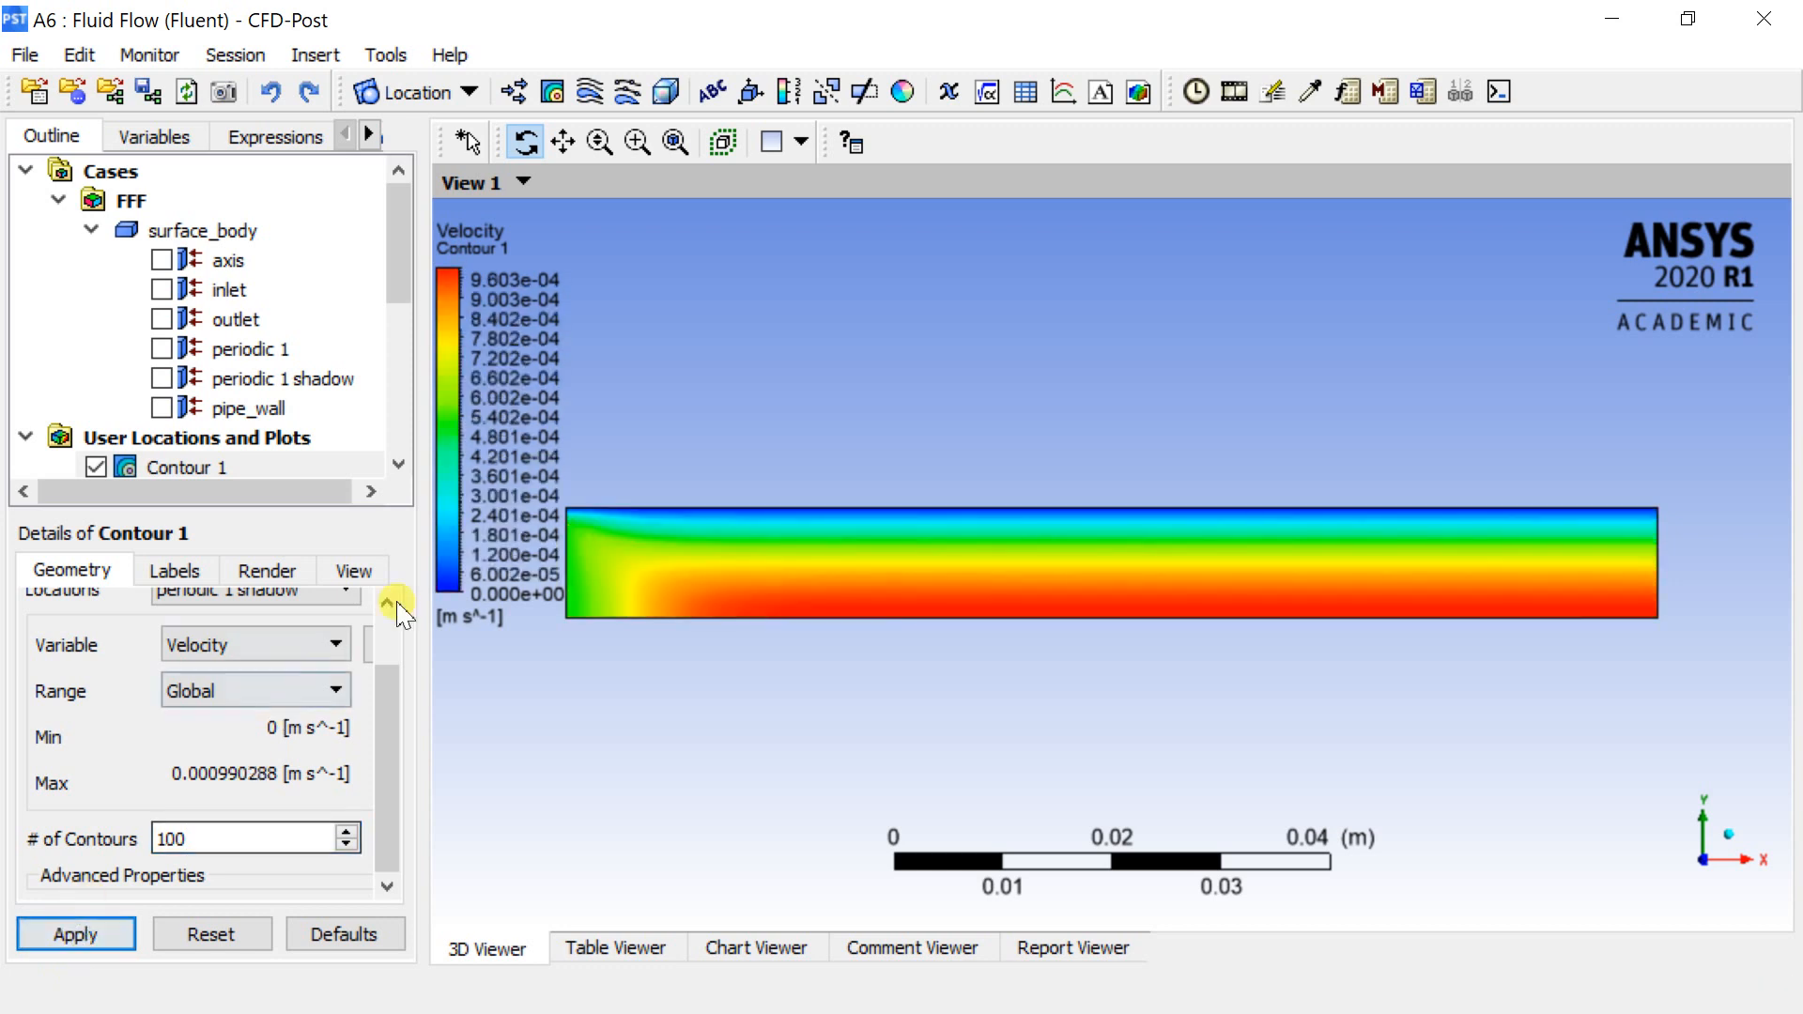
pyautogui.moveTo(664, 595); pyautogui.dragTo(746, 579)
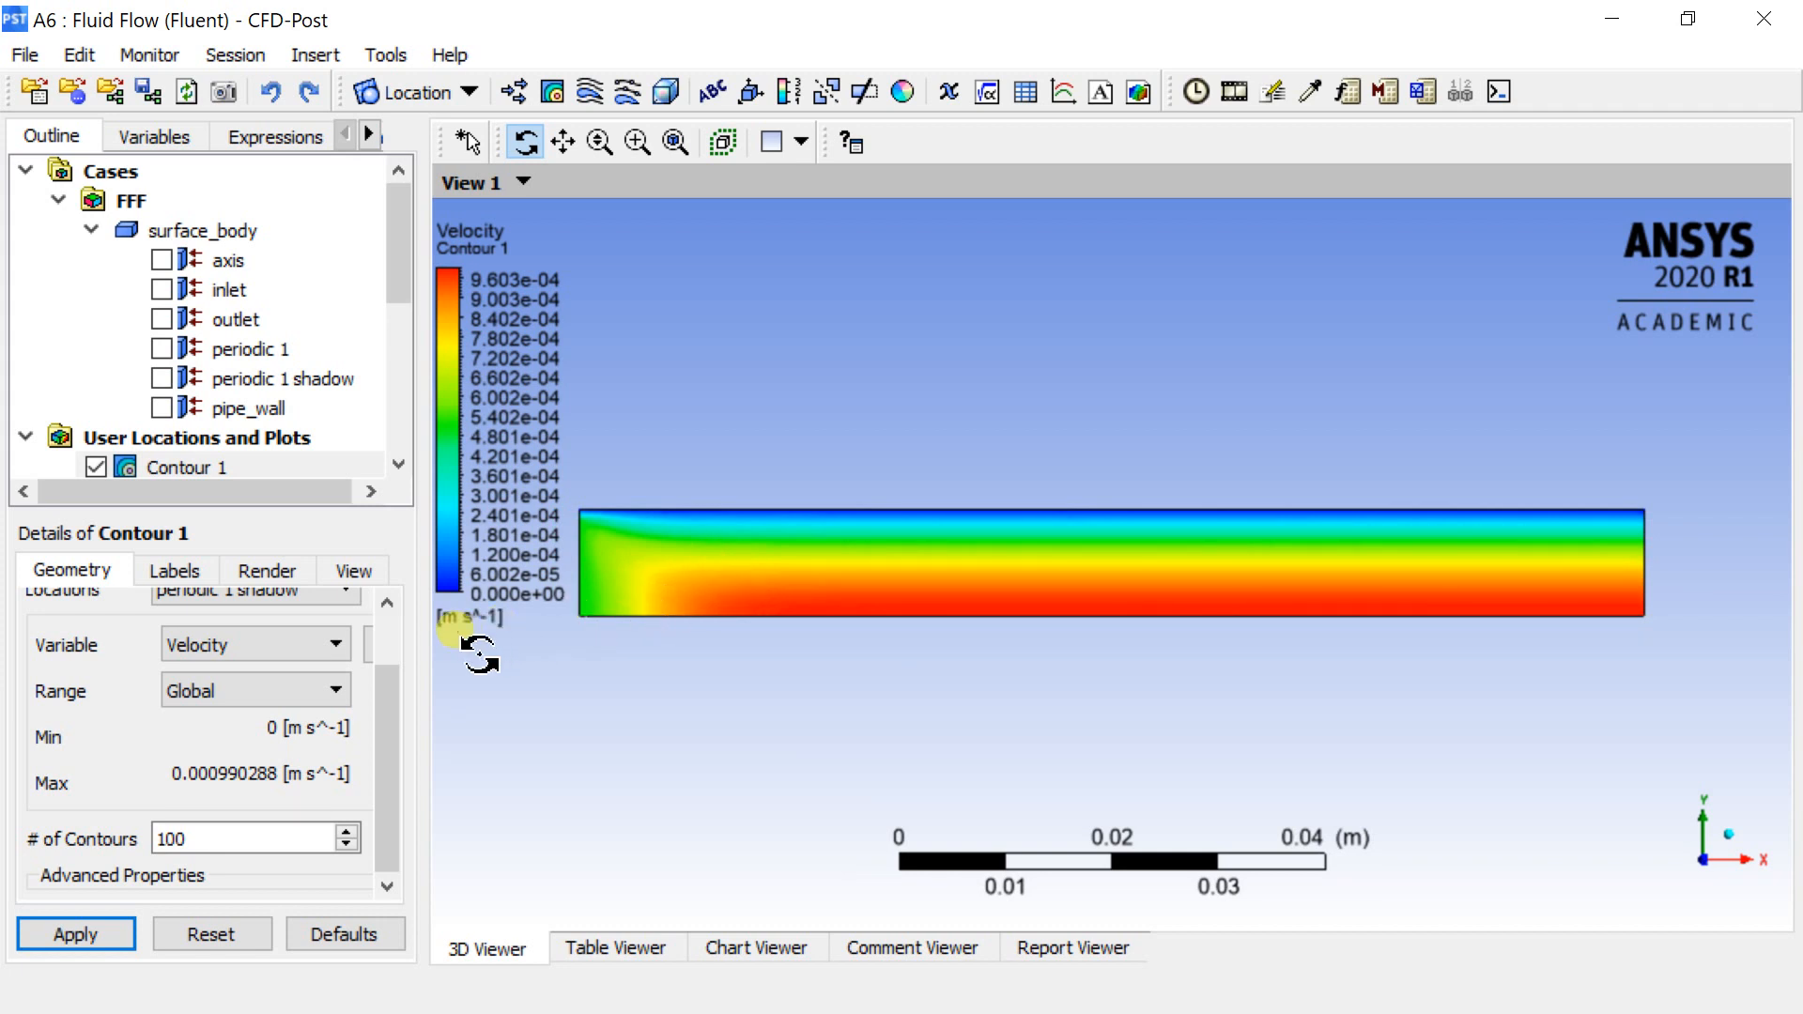
pyautogui.moveTo(429, 633); pyautogui.dragTo(529, 647)
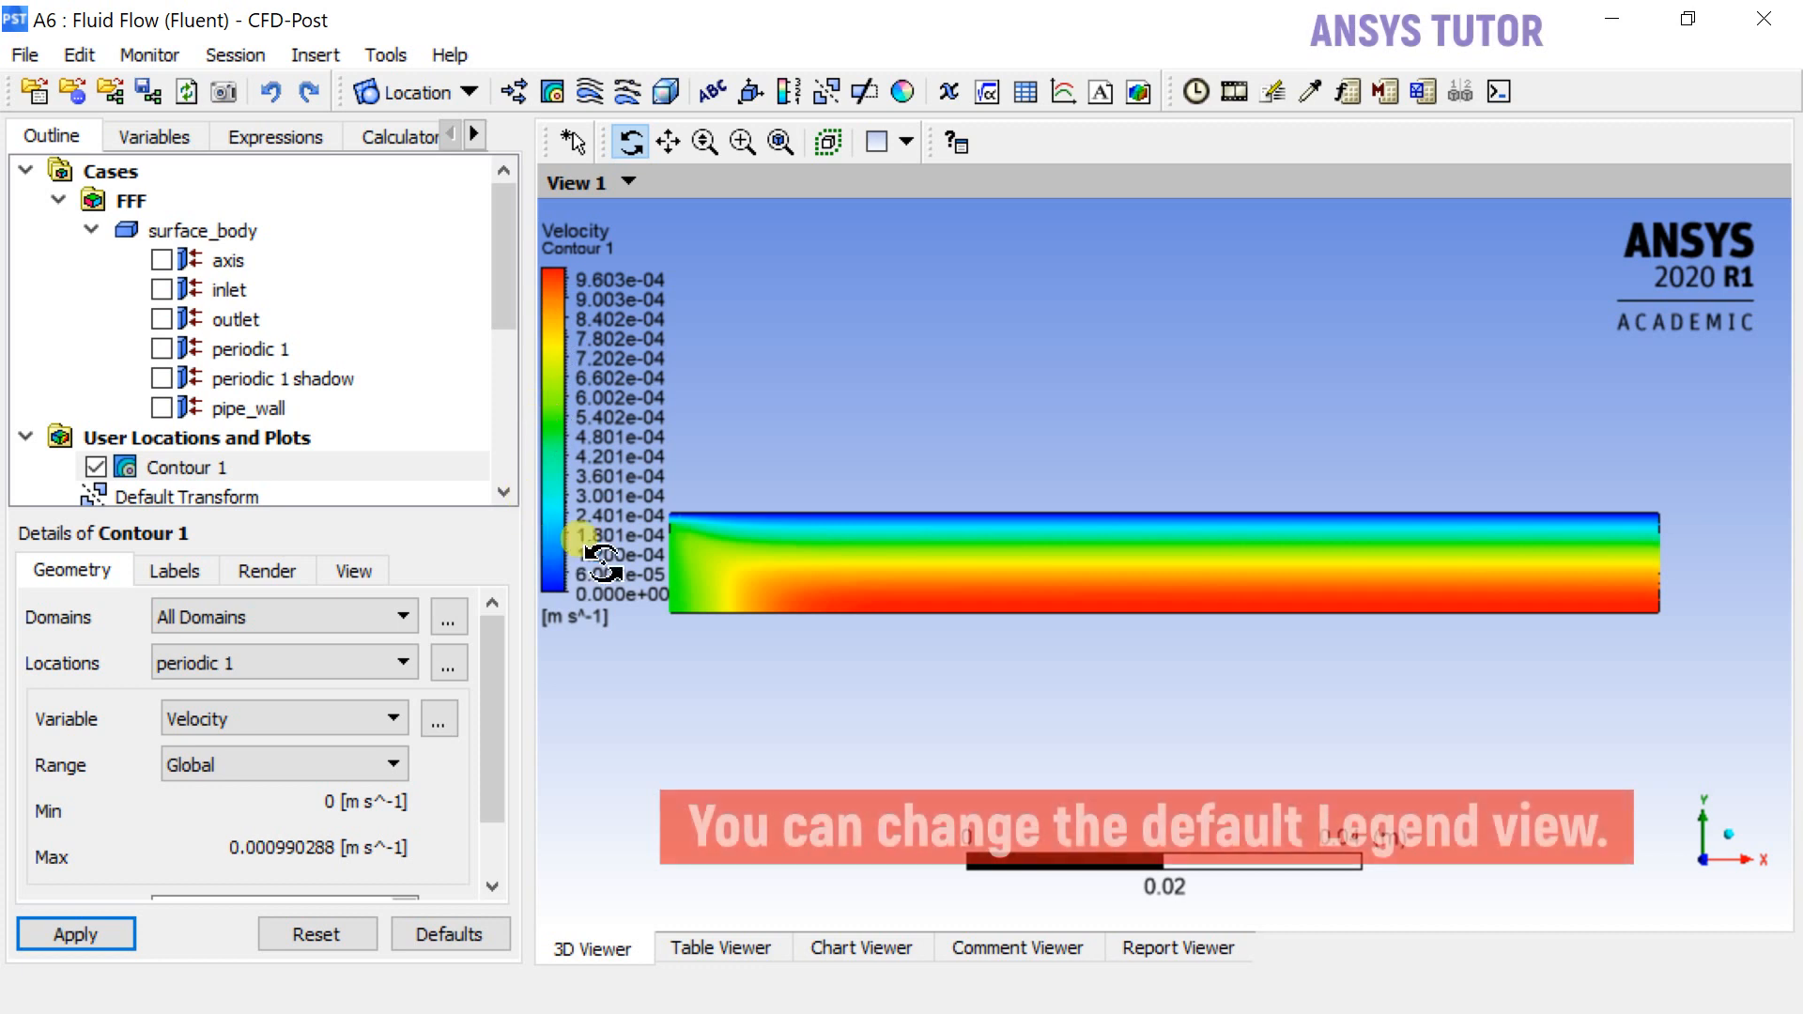
# Change the number format of Default Legend View 1 to Fixed with a precision of 4 and apply it.
pyautogui.scroll(-1, 315, 386)
pyautogui.scroll(-1, 313, 399)
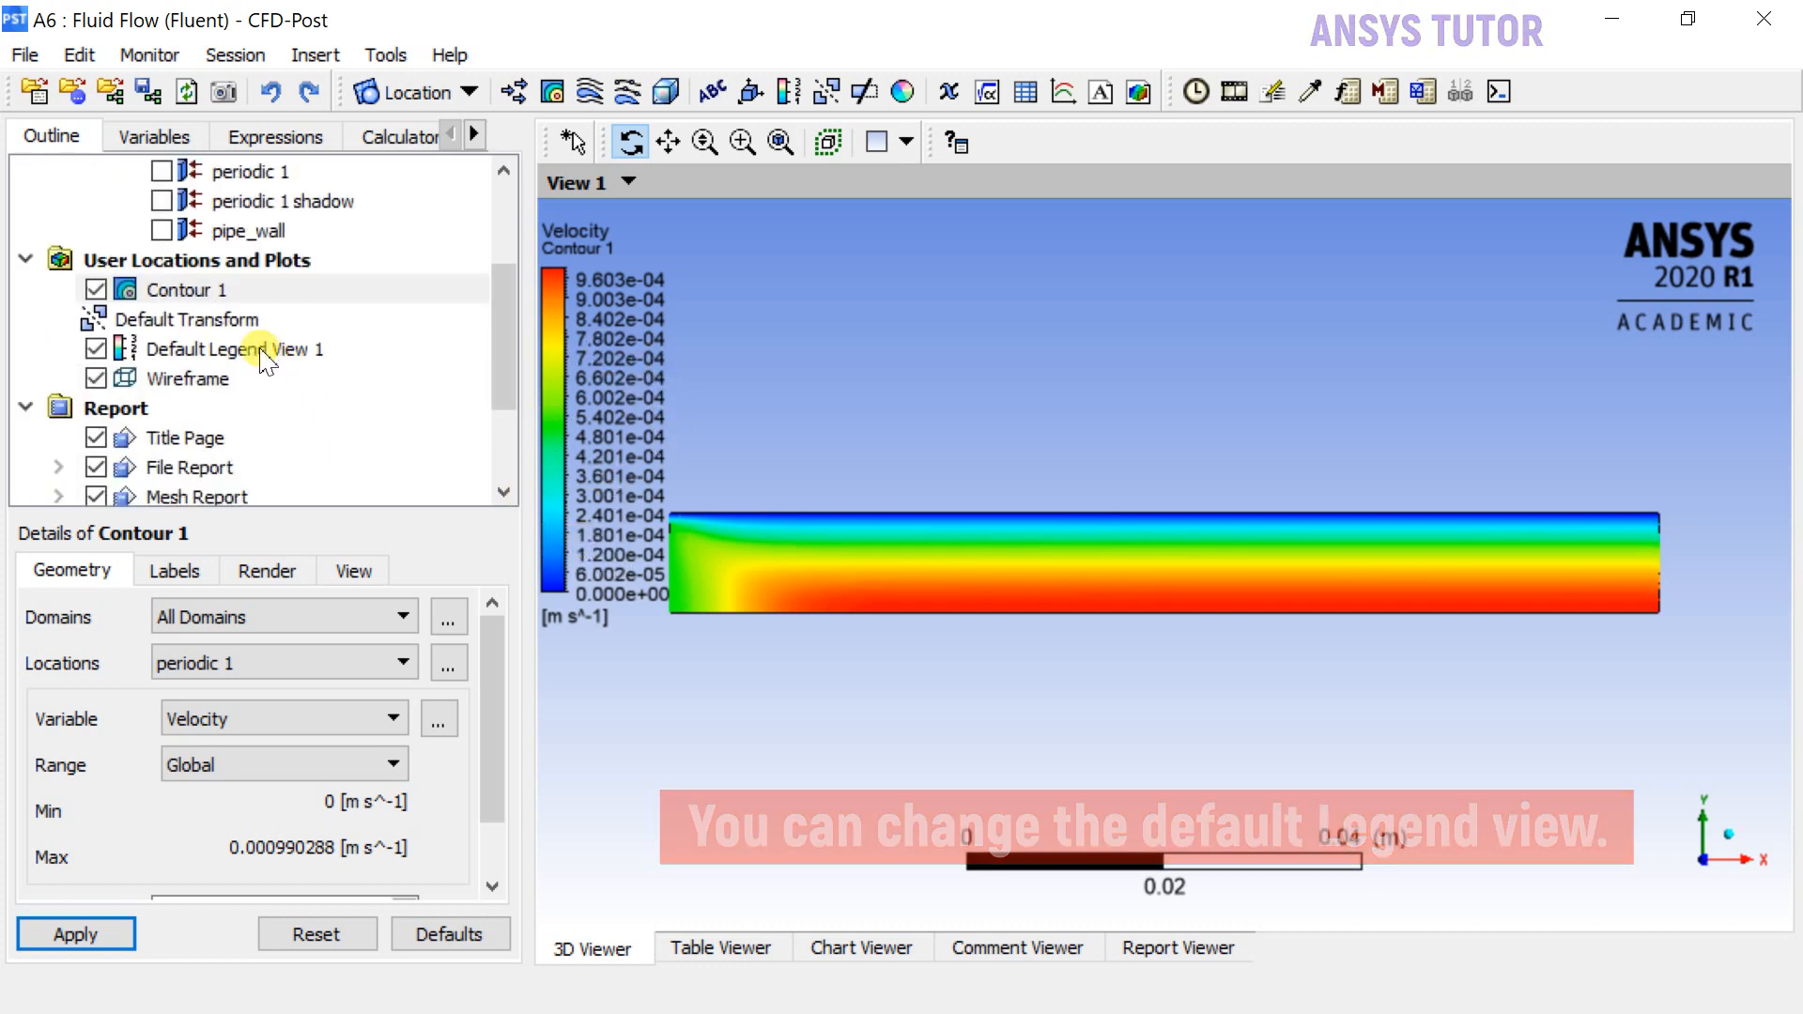
pyautogui.click(266, 352)
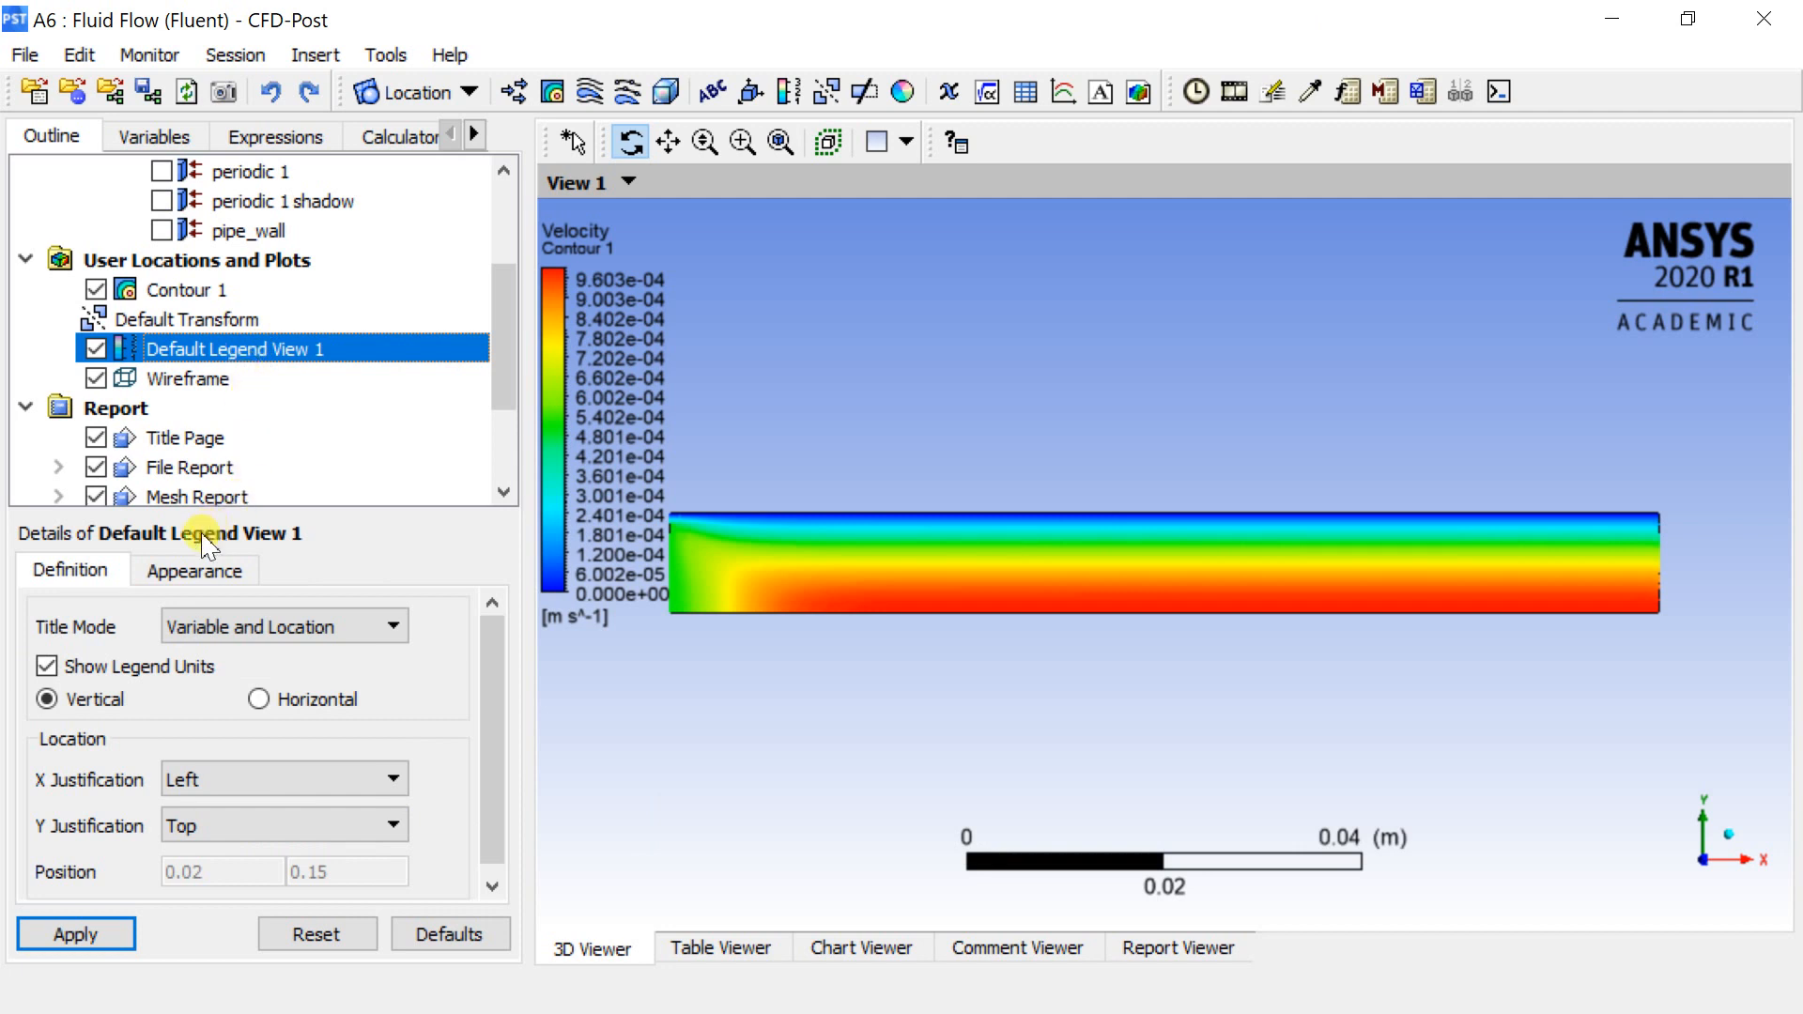
pyautogui.click(197, 572)
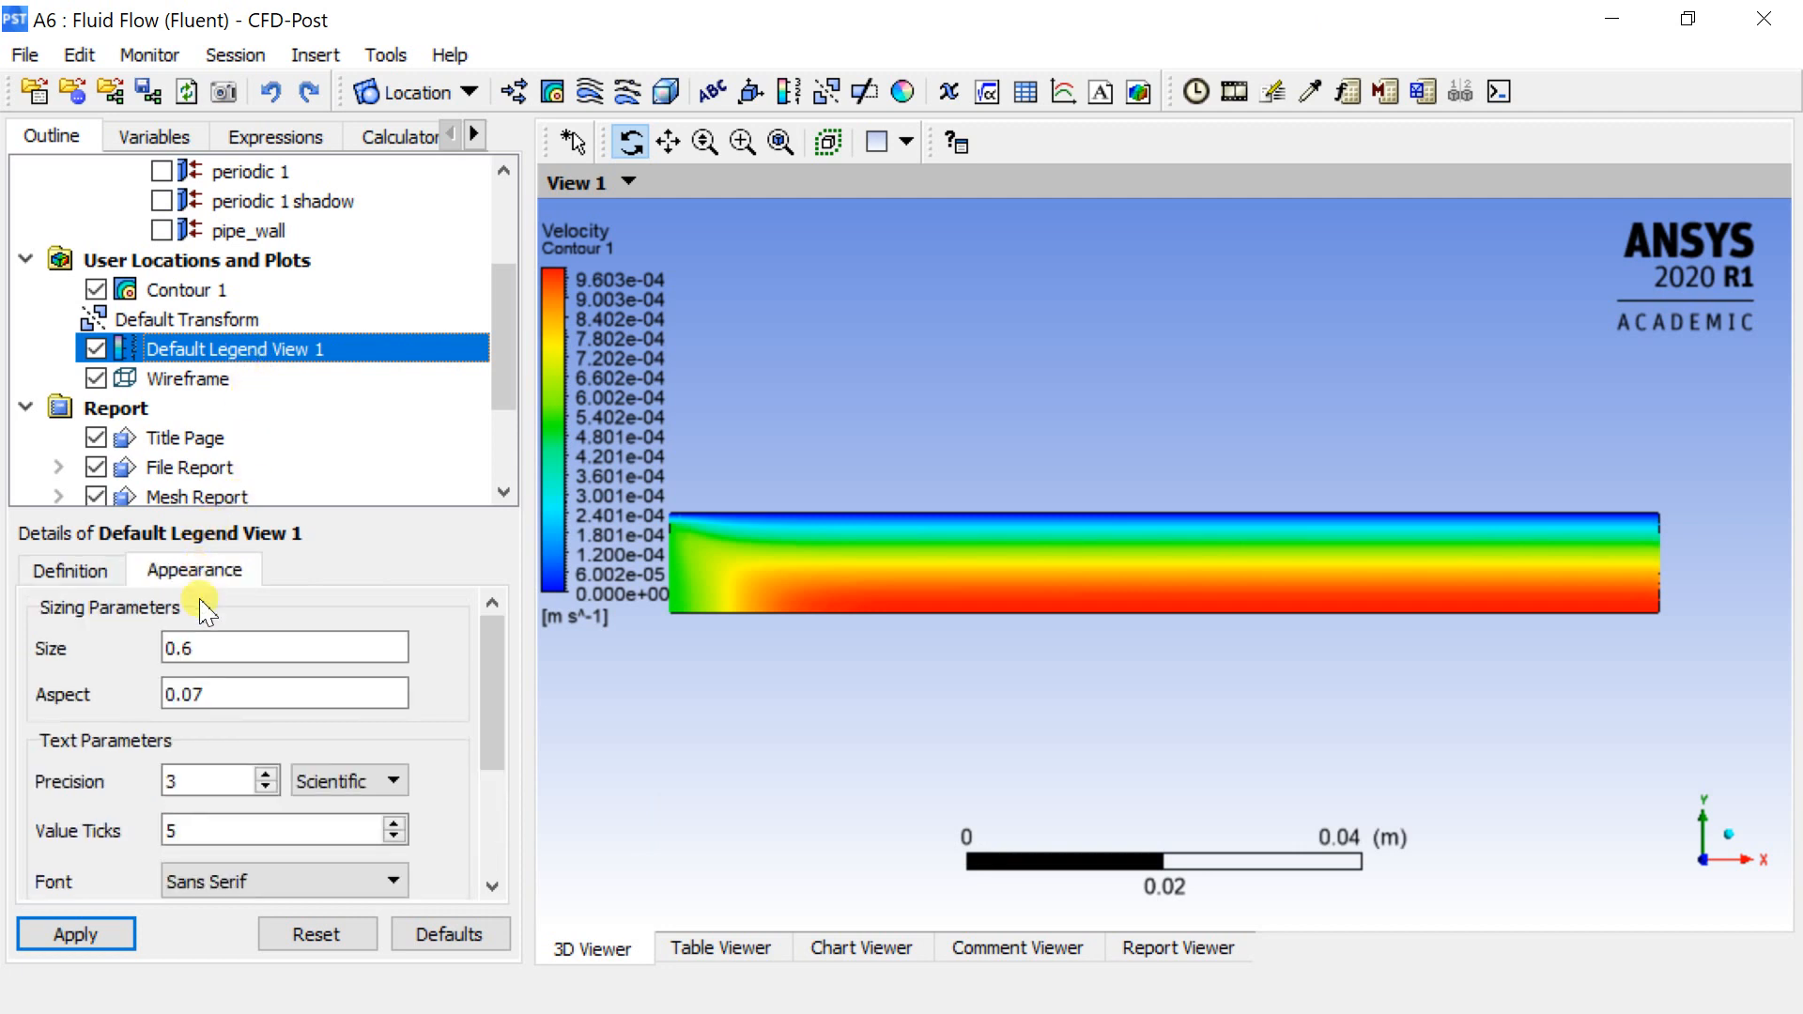
pyautogui.click(345, 779)
pyautogui.click(343, 810)
pyautogui.click(210, 772)
pyautogui.click(267, 774)
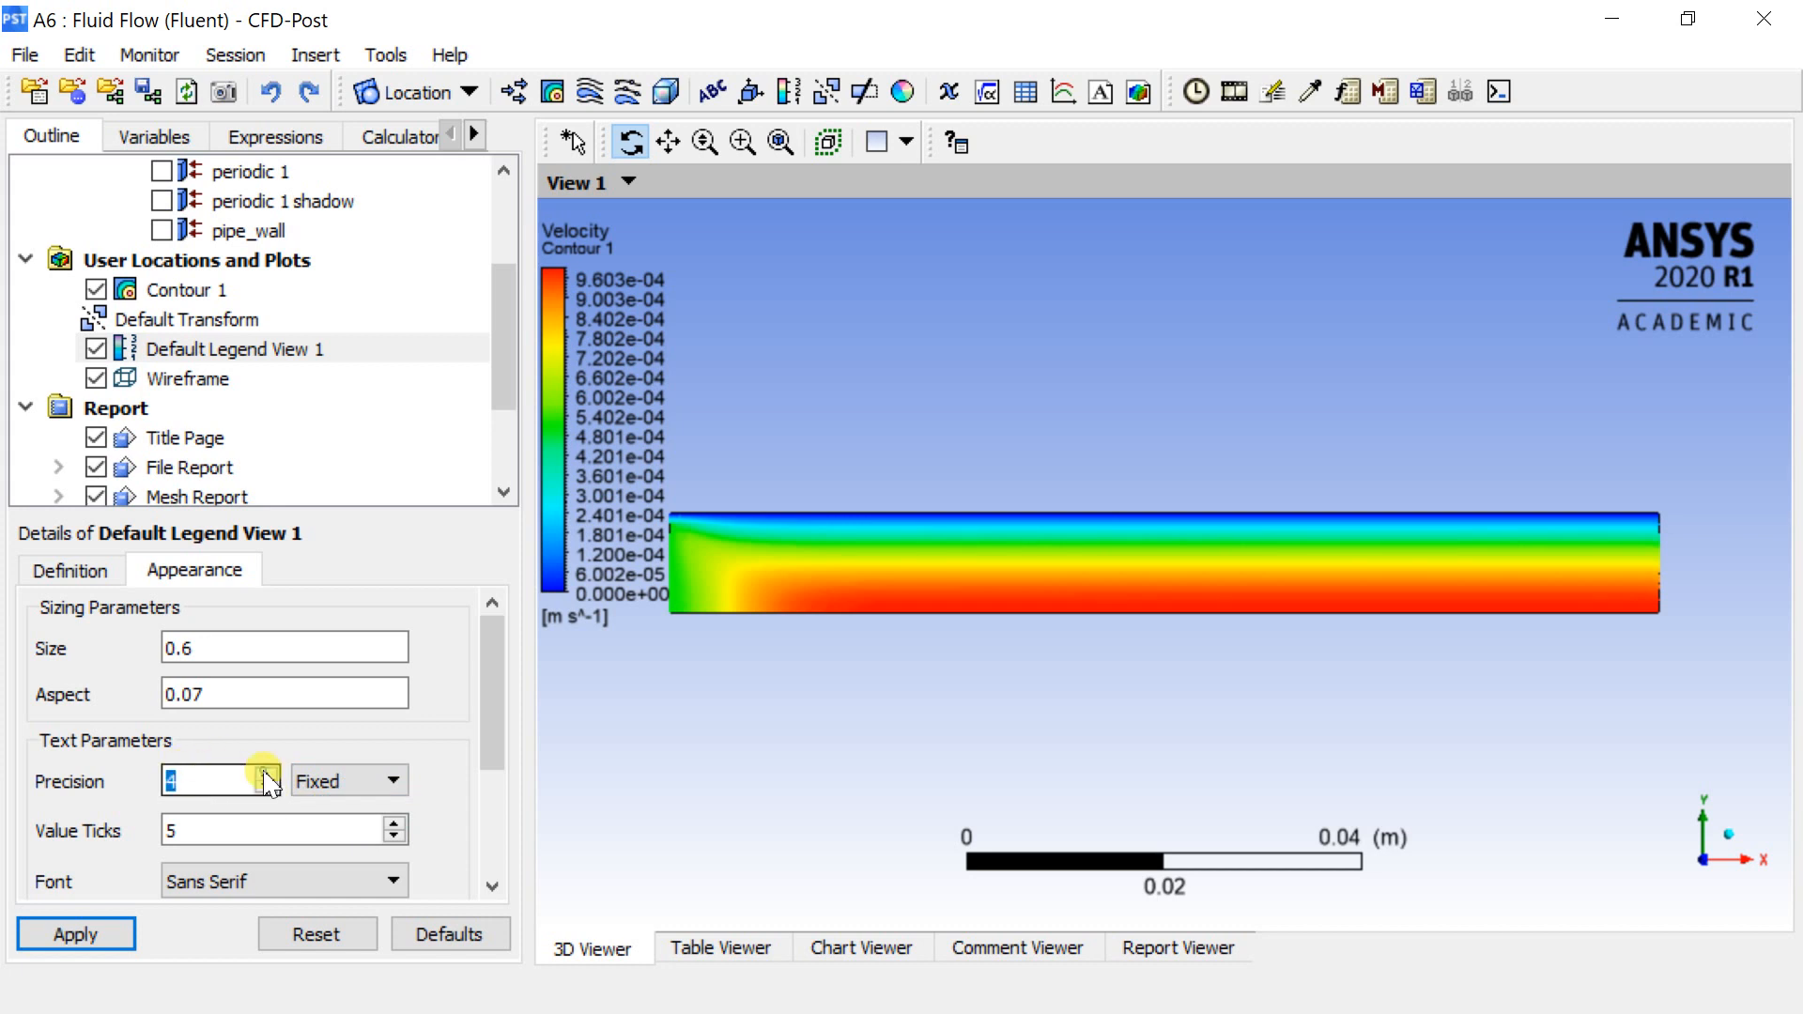
pyautogui.click(109, 937)
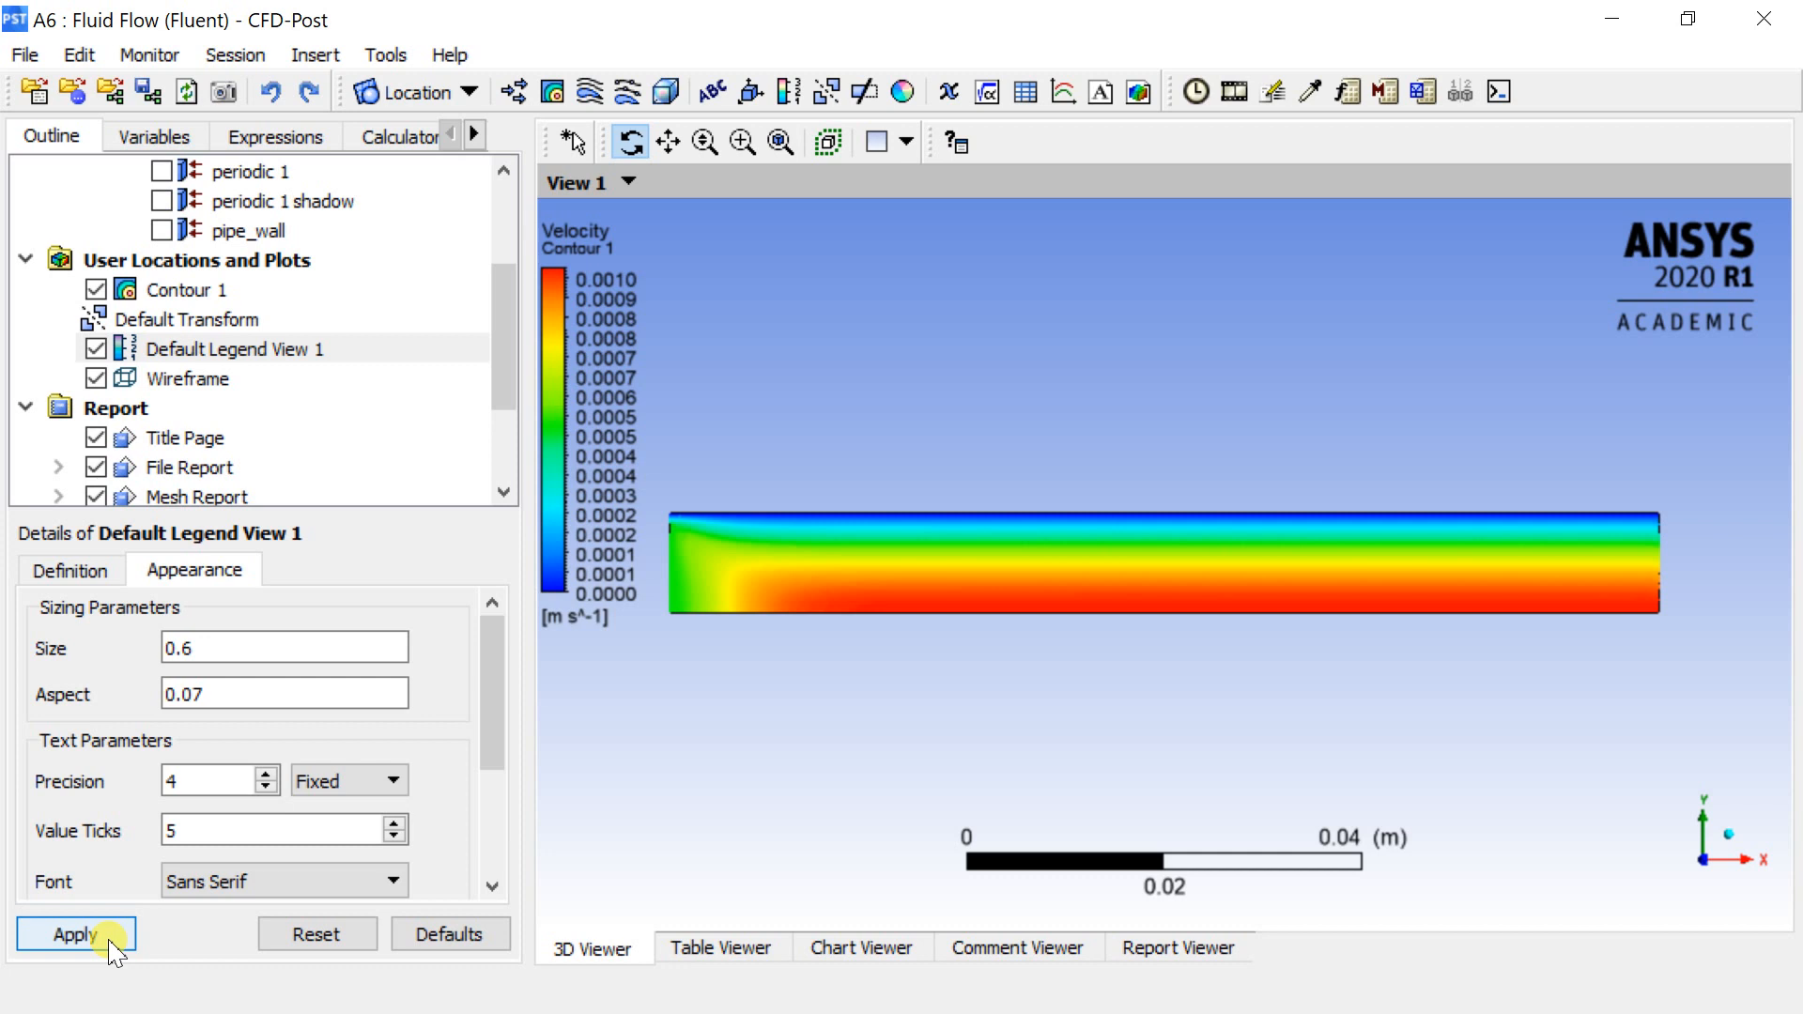
# Set the legend's precision to 6, apply it and look through the remaining text parameters.
pyautogui.click(268, 774)
pyautogui.click(75, 936)
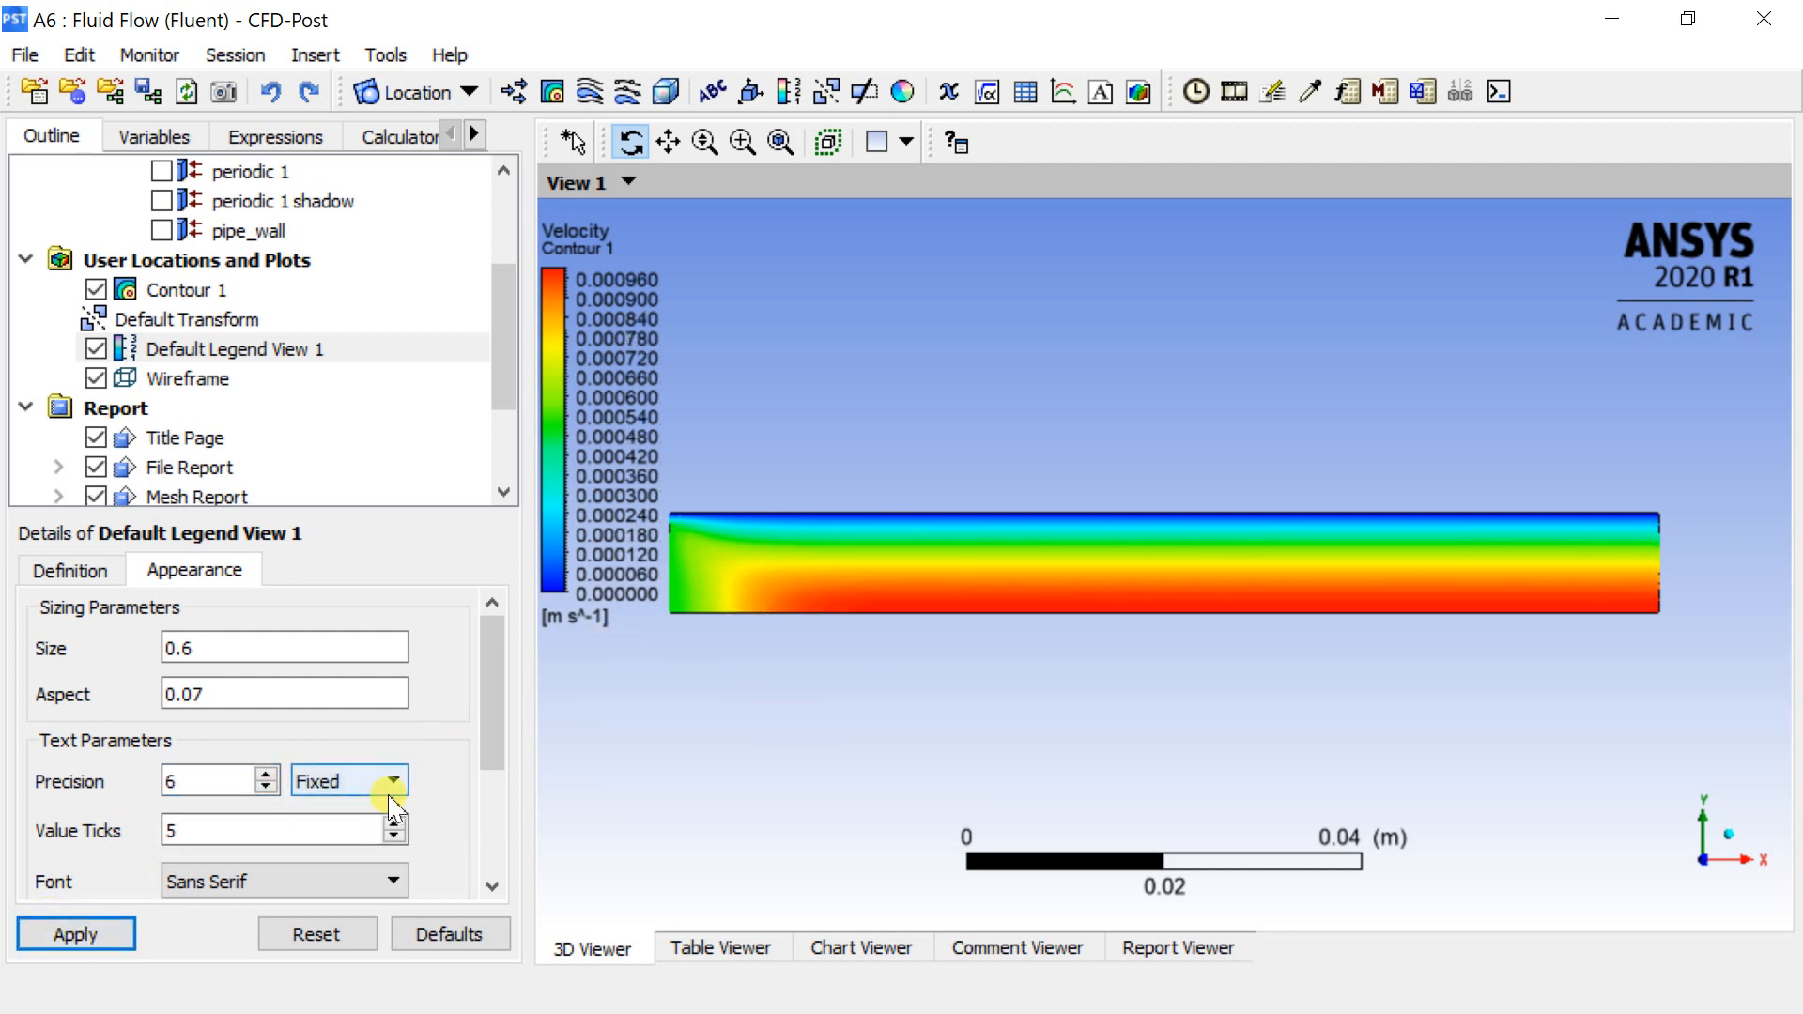
pyautogui.moveTo(495, 738); pyautogui.dragTo(484, 792)
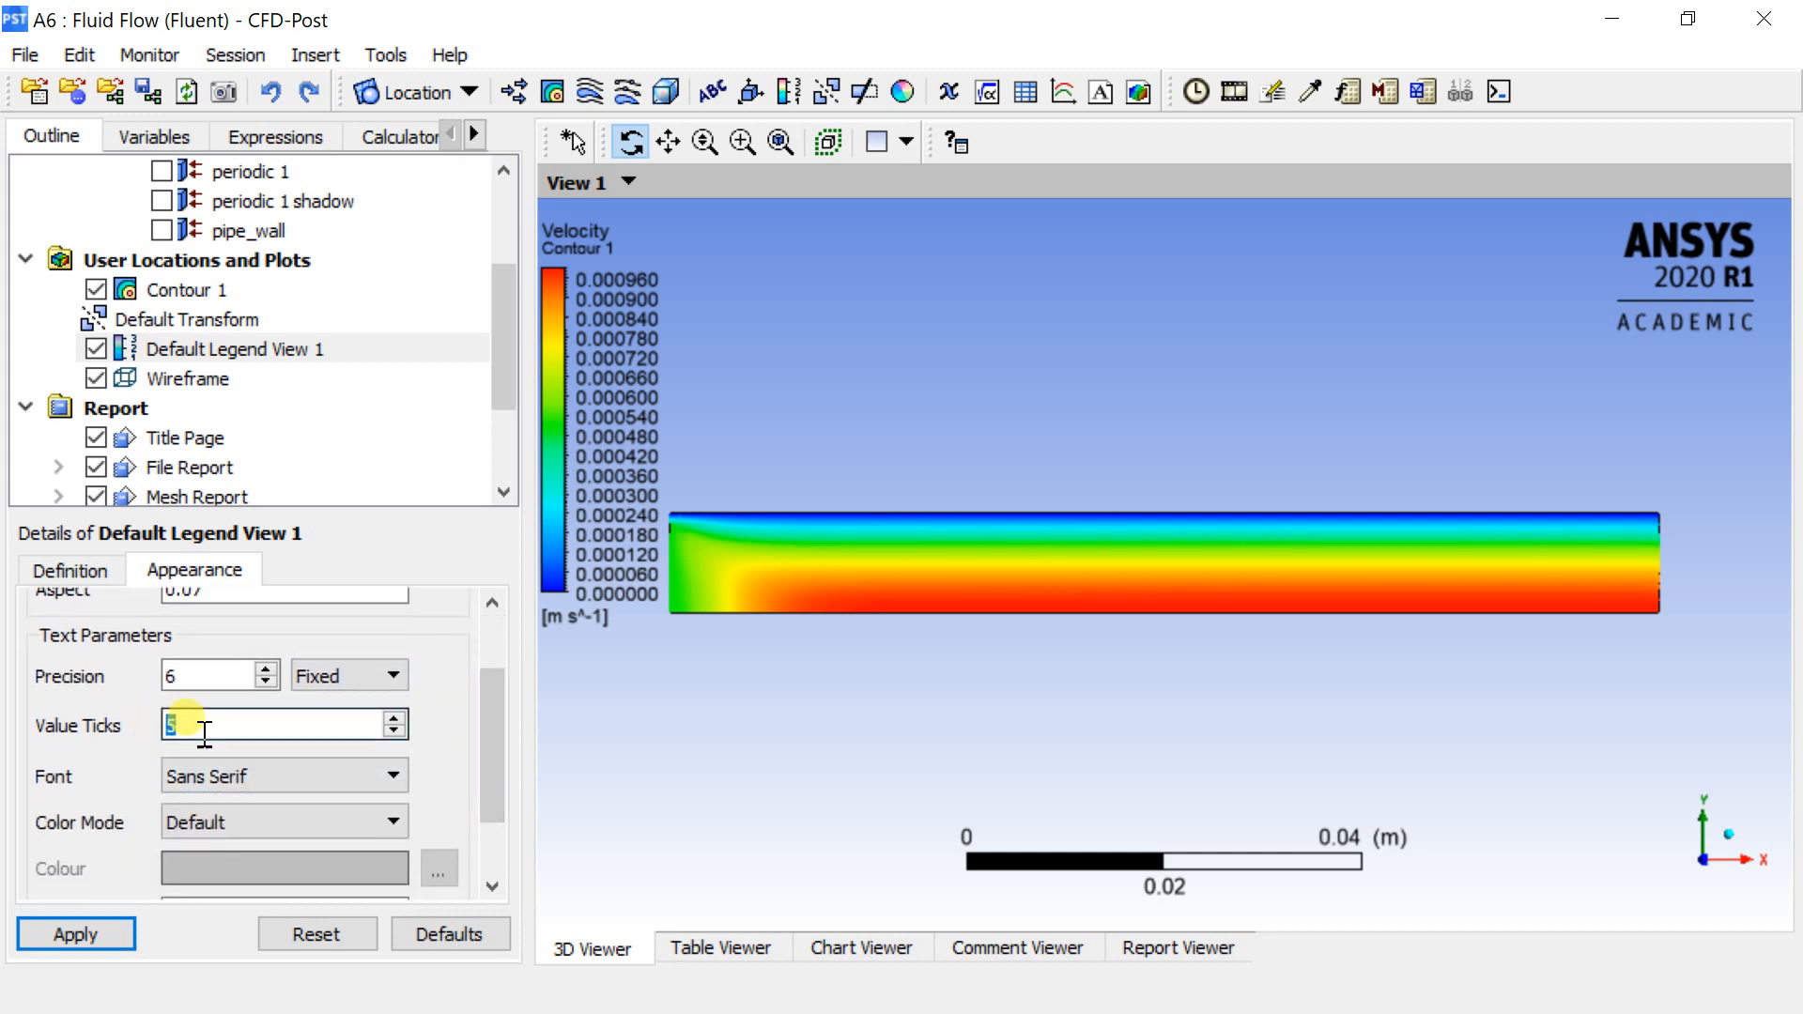
pyautogui.click(568, 697)
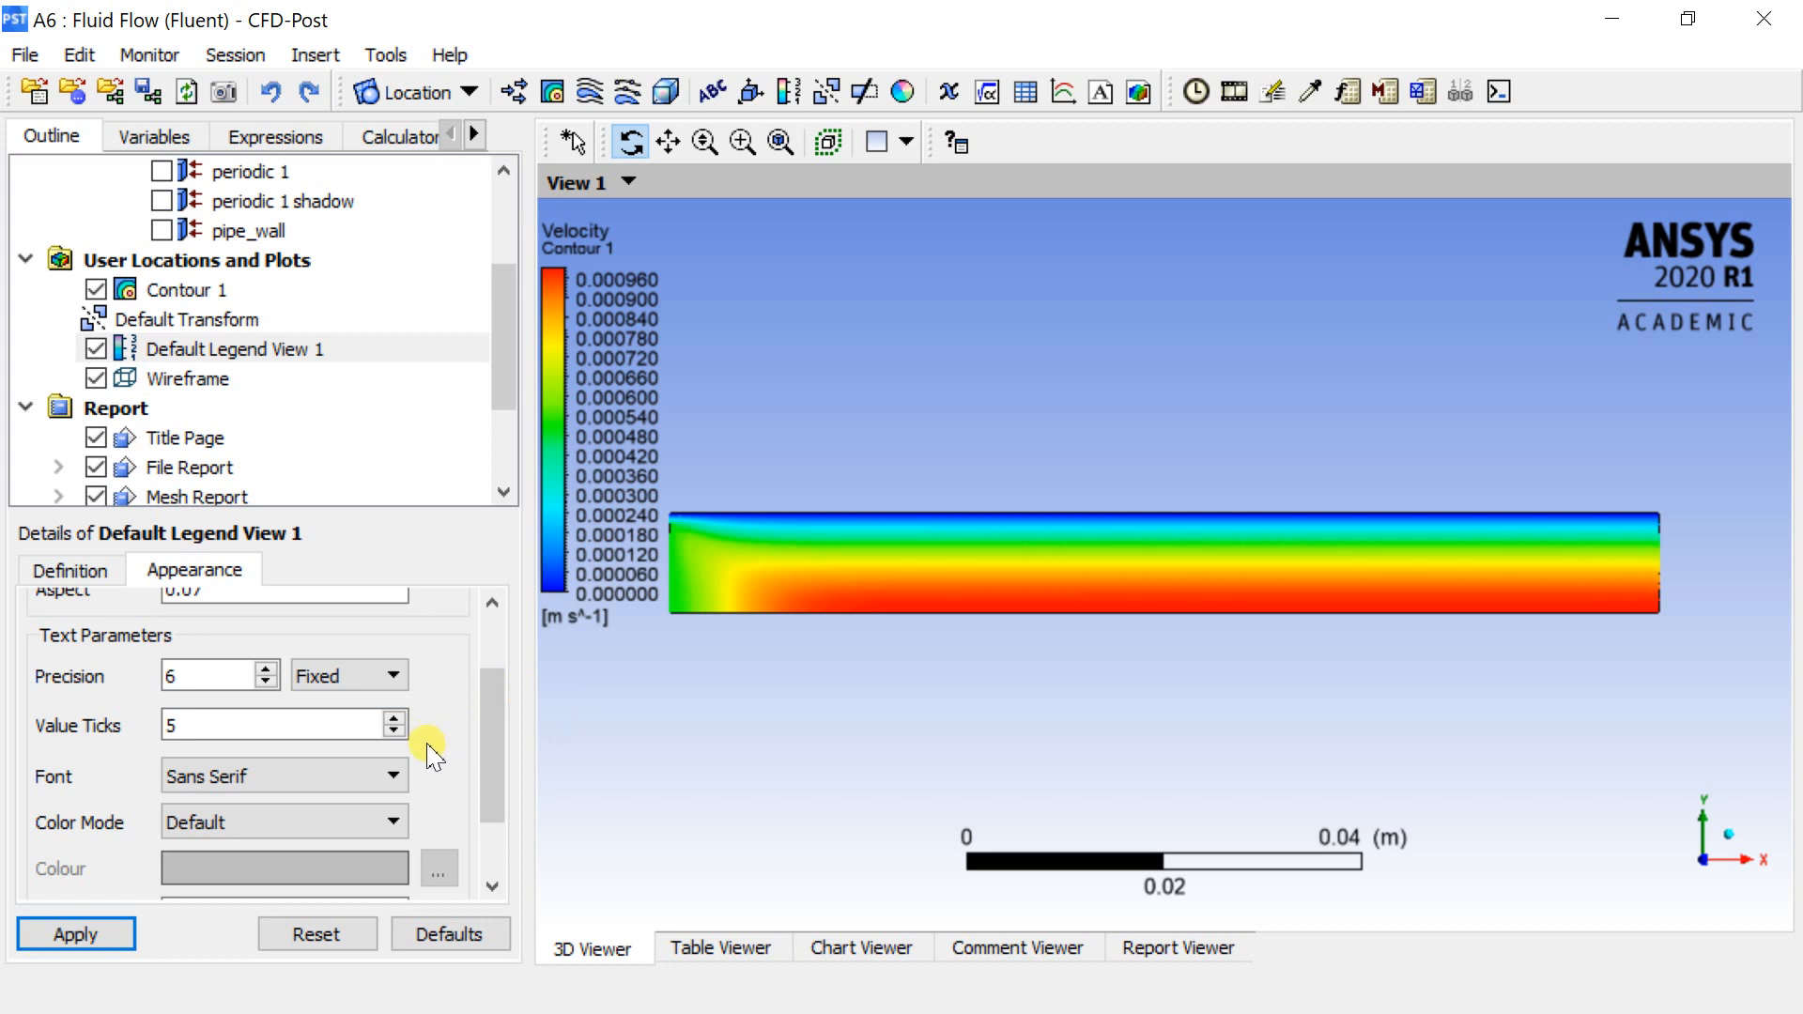
# Look through the legend's font, color mode and text size parameters and its title and location definition settings.
pyautogui.moveTo(482, 760); pyautogui.dragTo(477, 793)
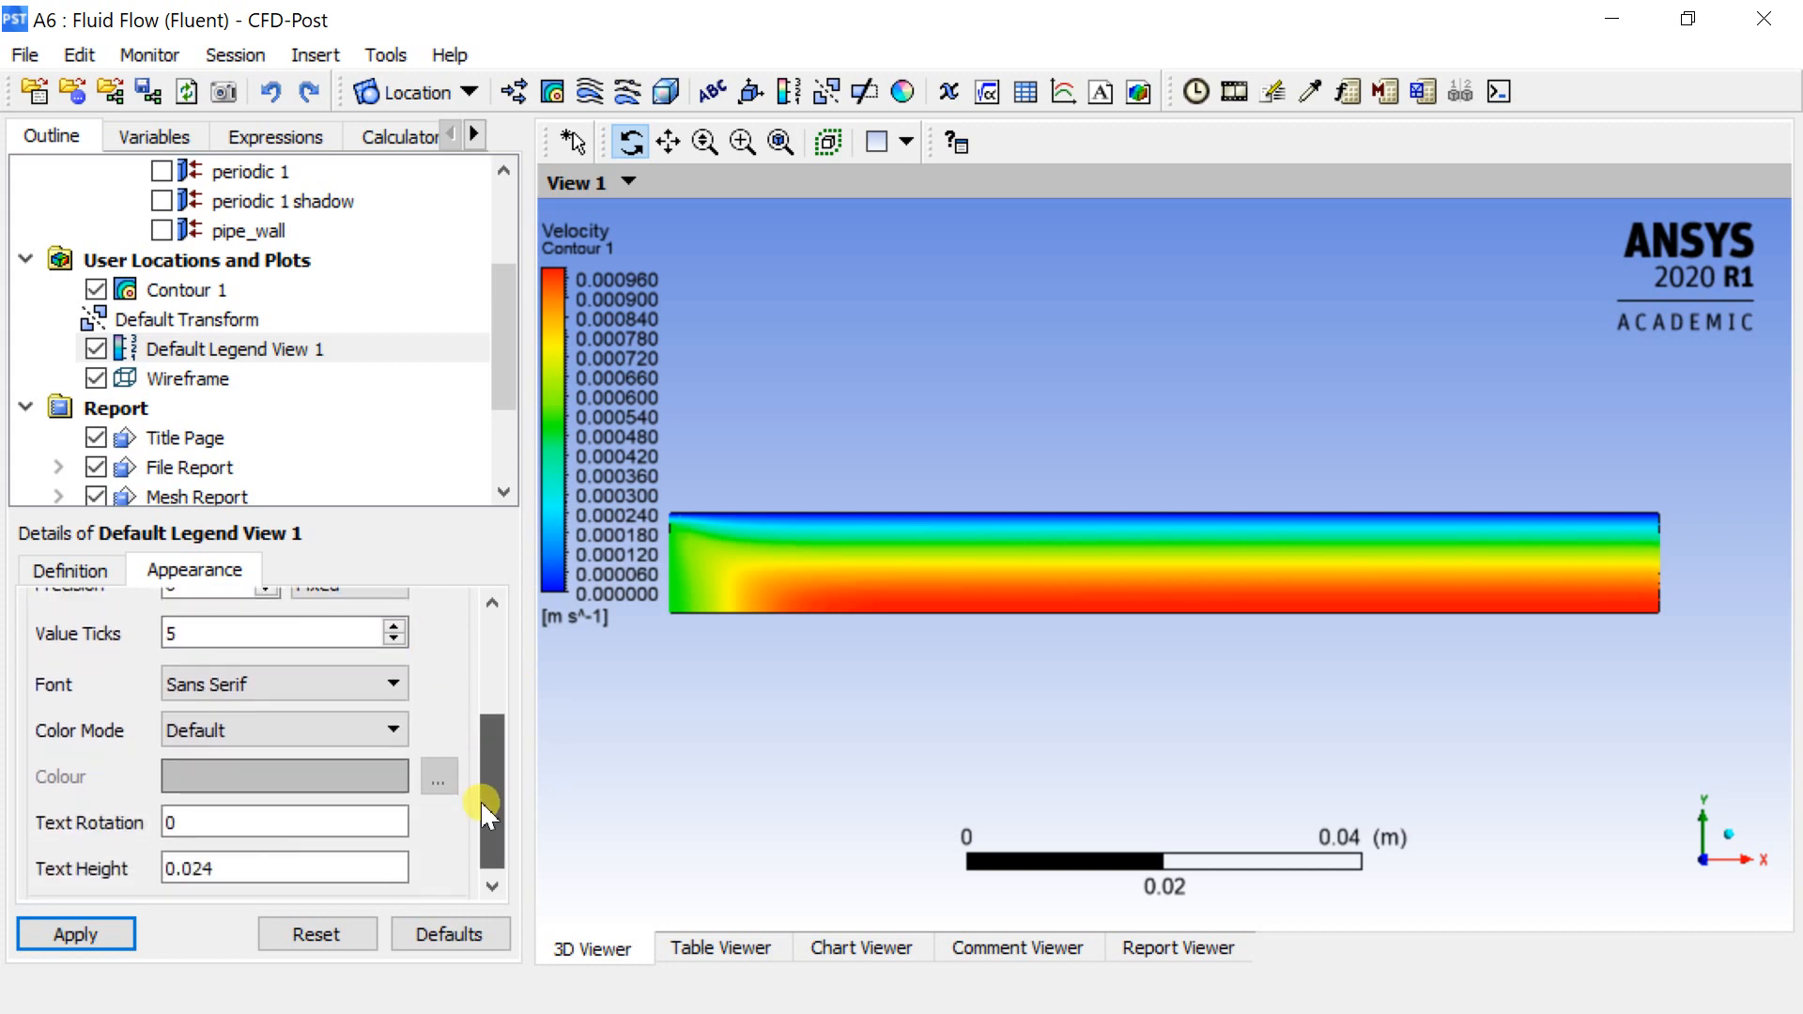
pyautogui.click(371, 684)
pyautogui.click(374, 685)
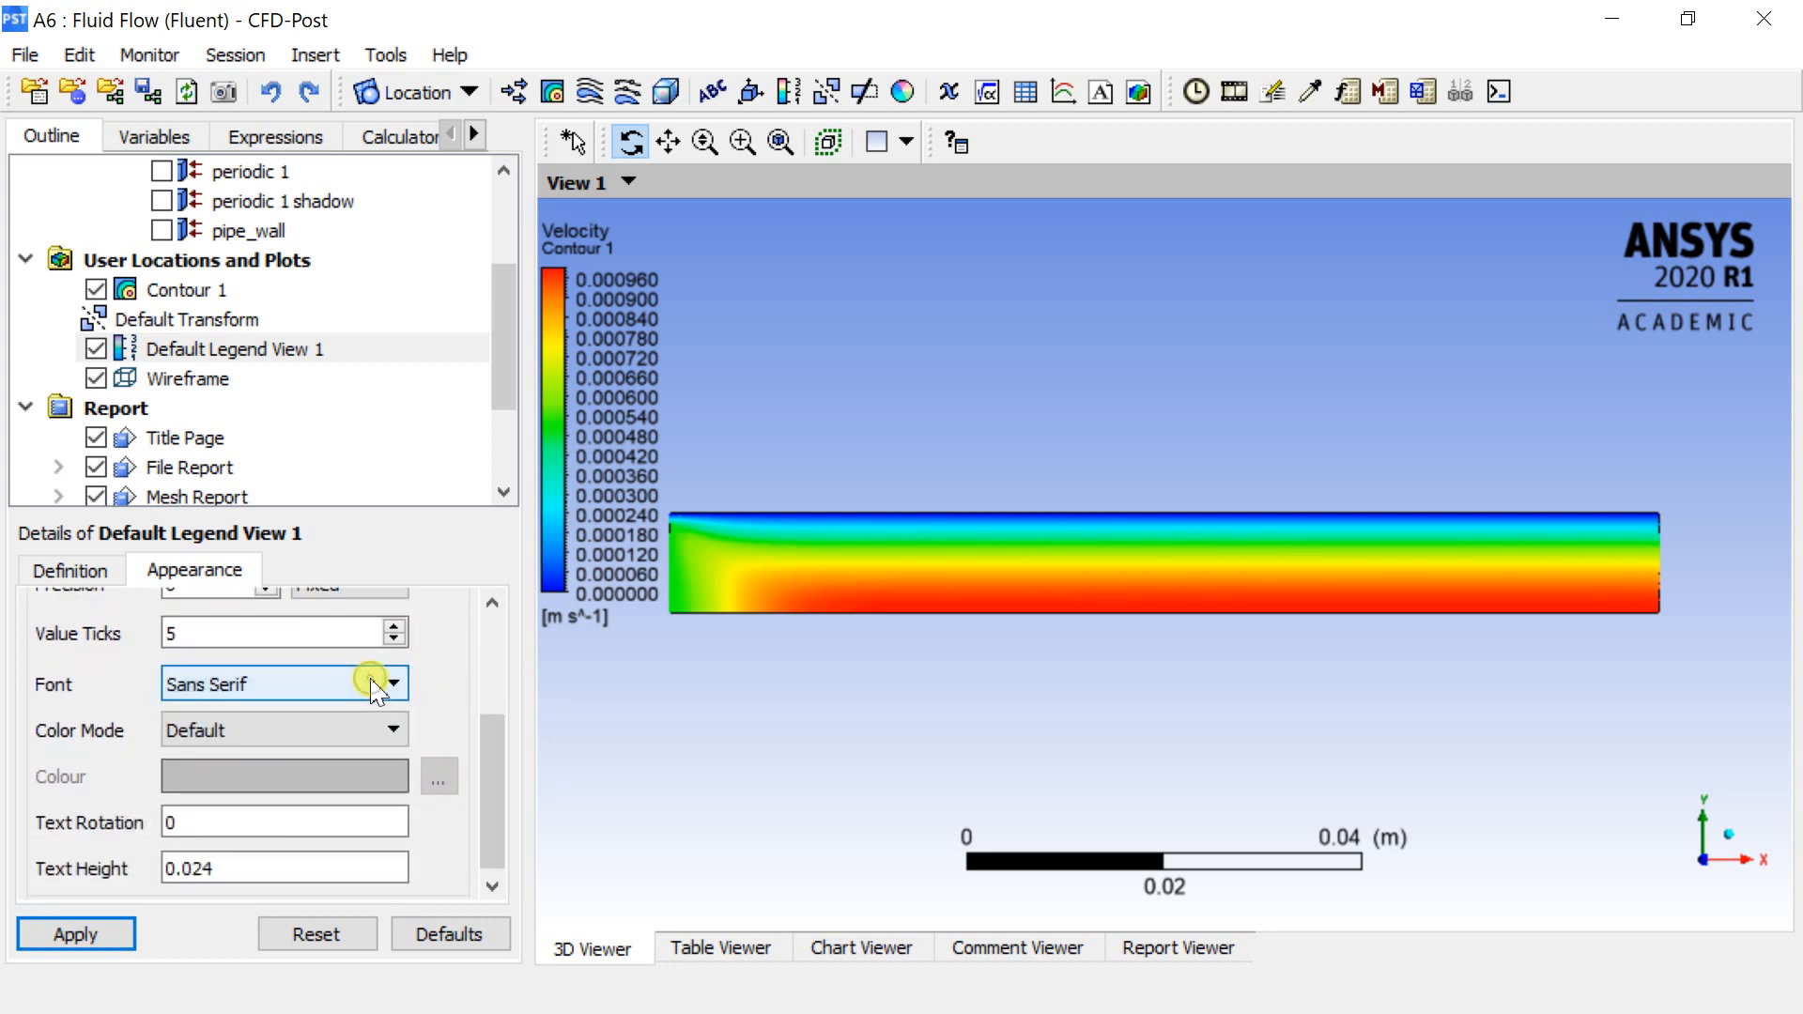
pyautogui.click(380, 730)
pyautogui.click(378, 728)
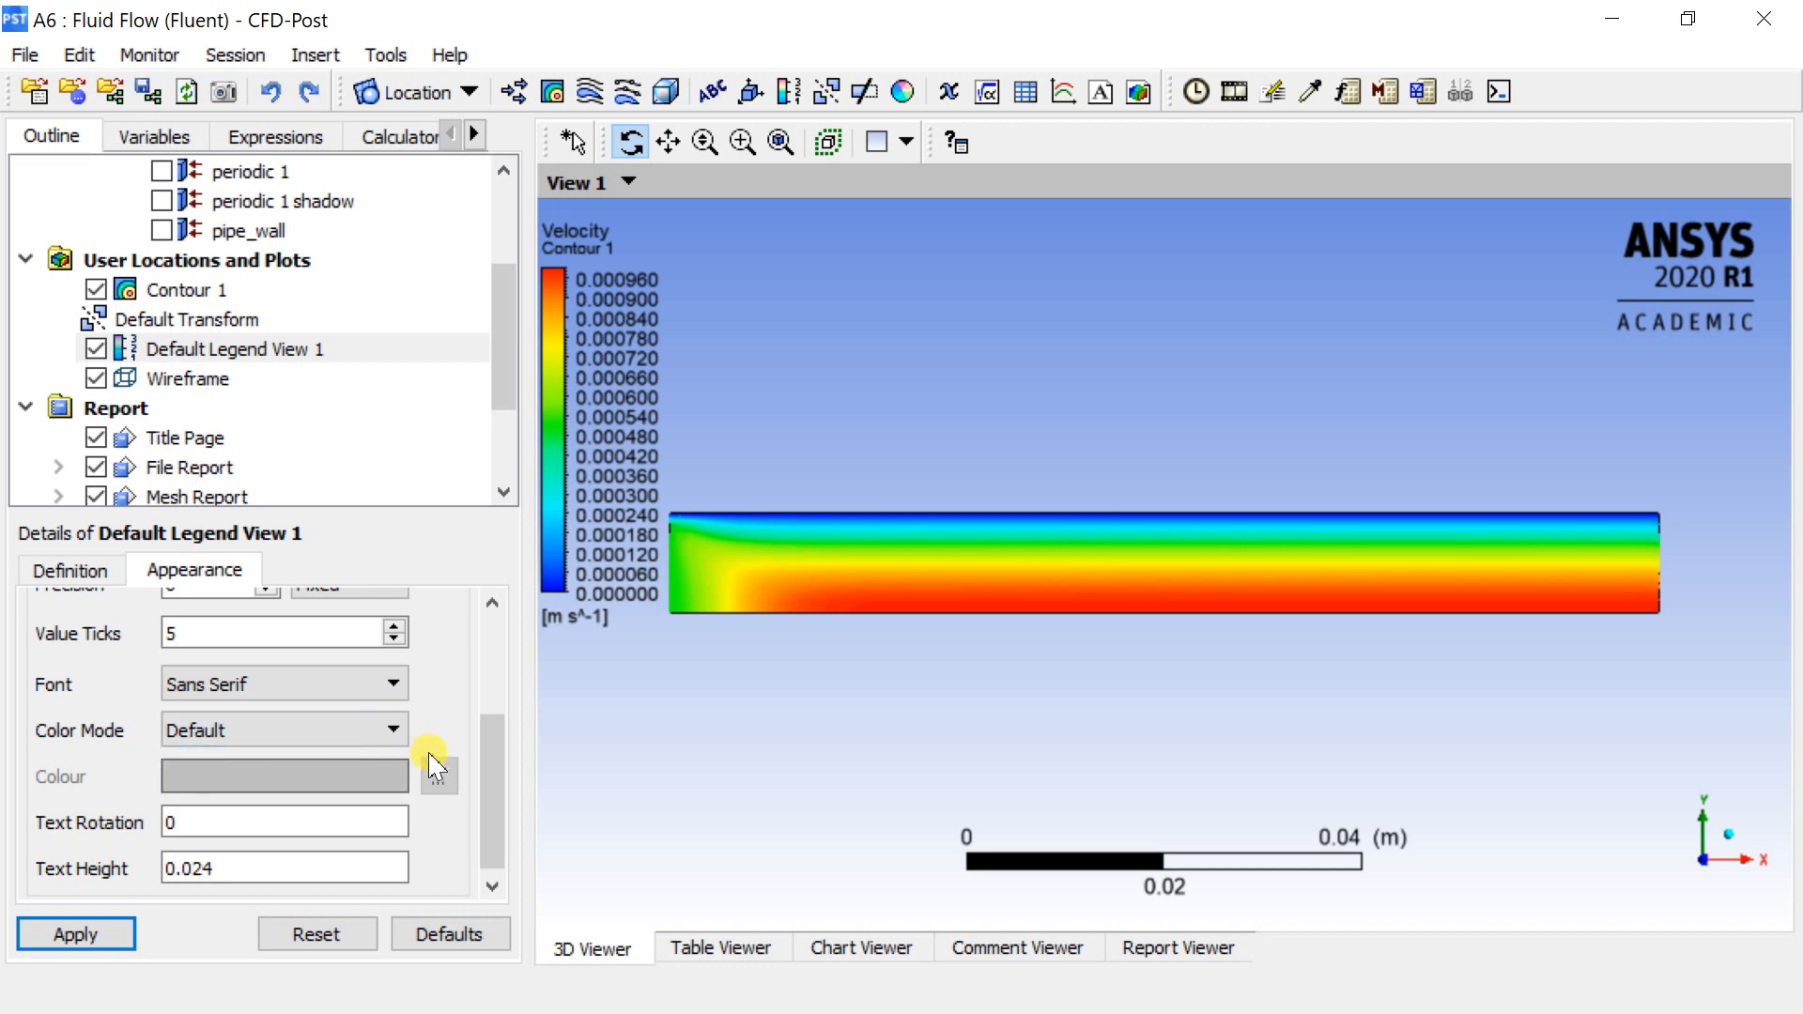
pyautogui.moveTo(491, 788); pyautogui.dragTo(480, 658)
pyautogui.click(84, 572)
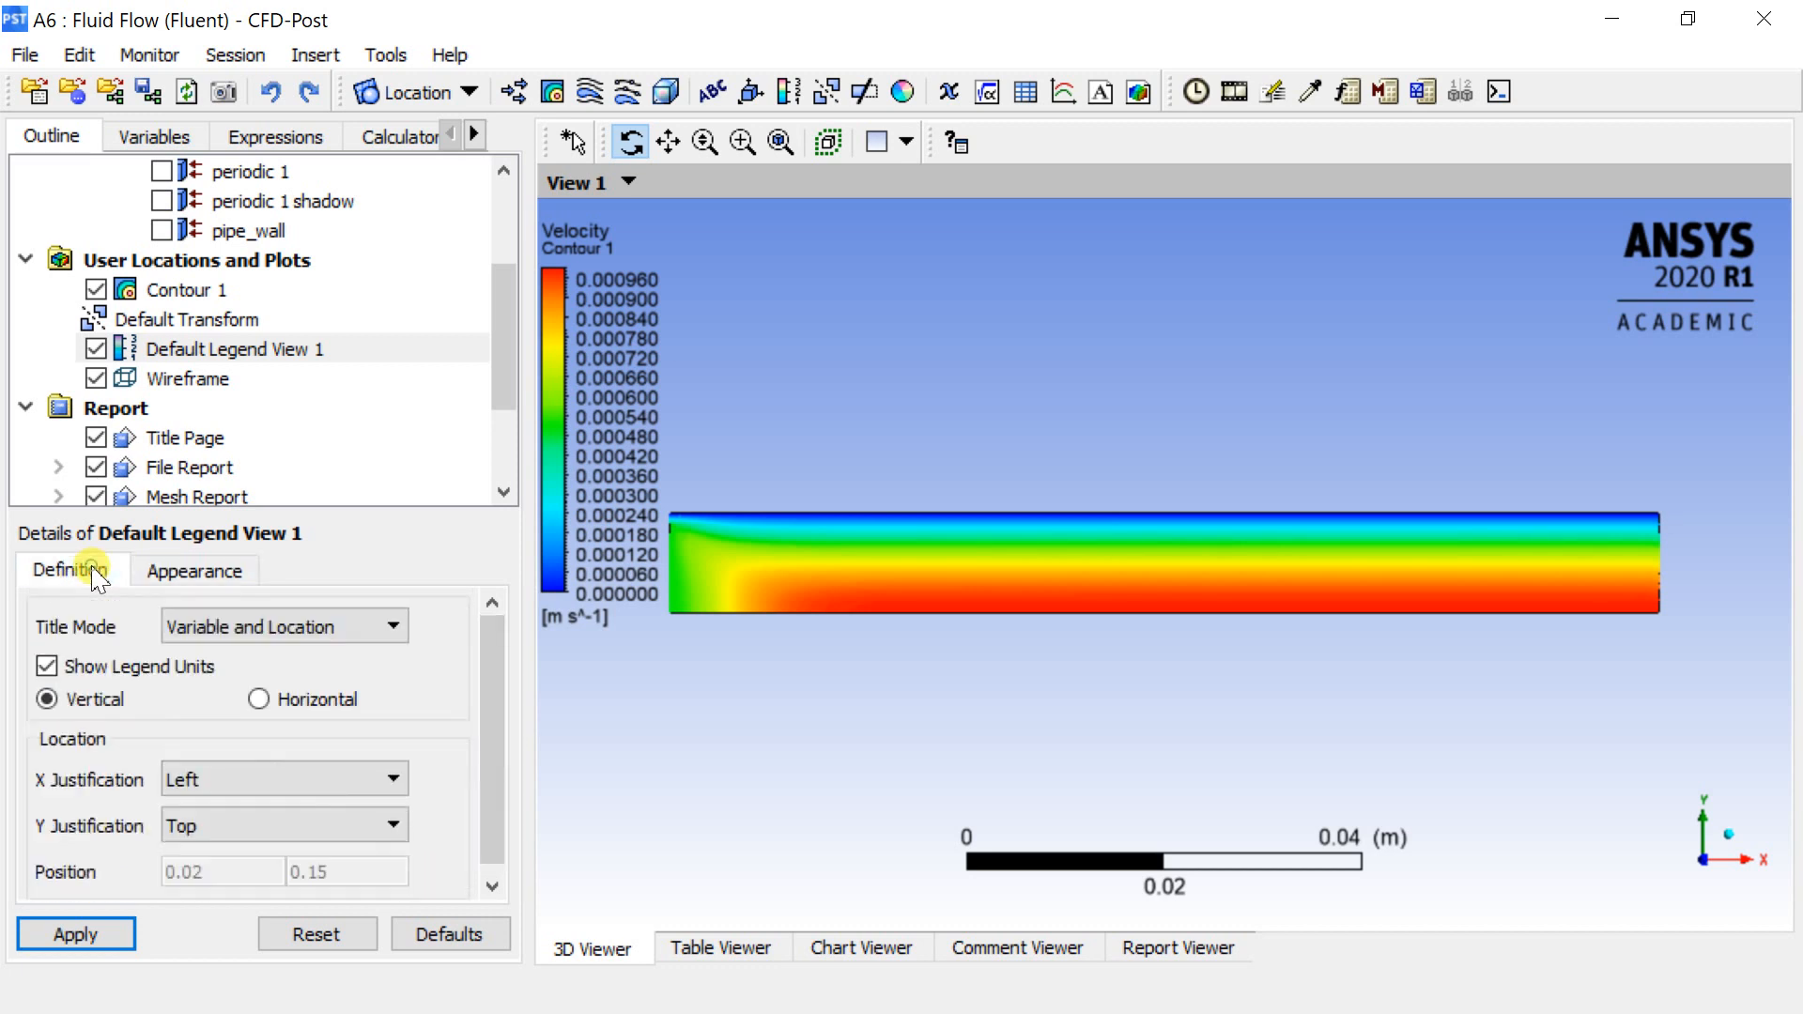
pyautogui.scroll(-2, 183, 385)
pyautogui.scroll(1, 181, 291)
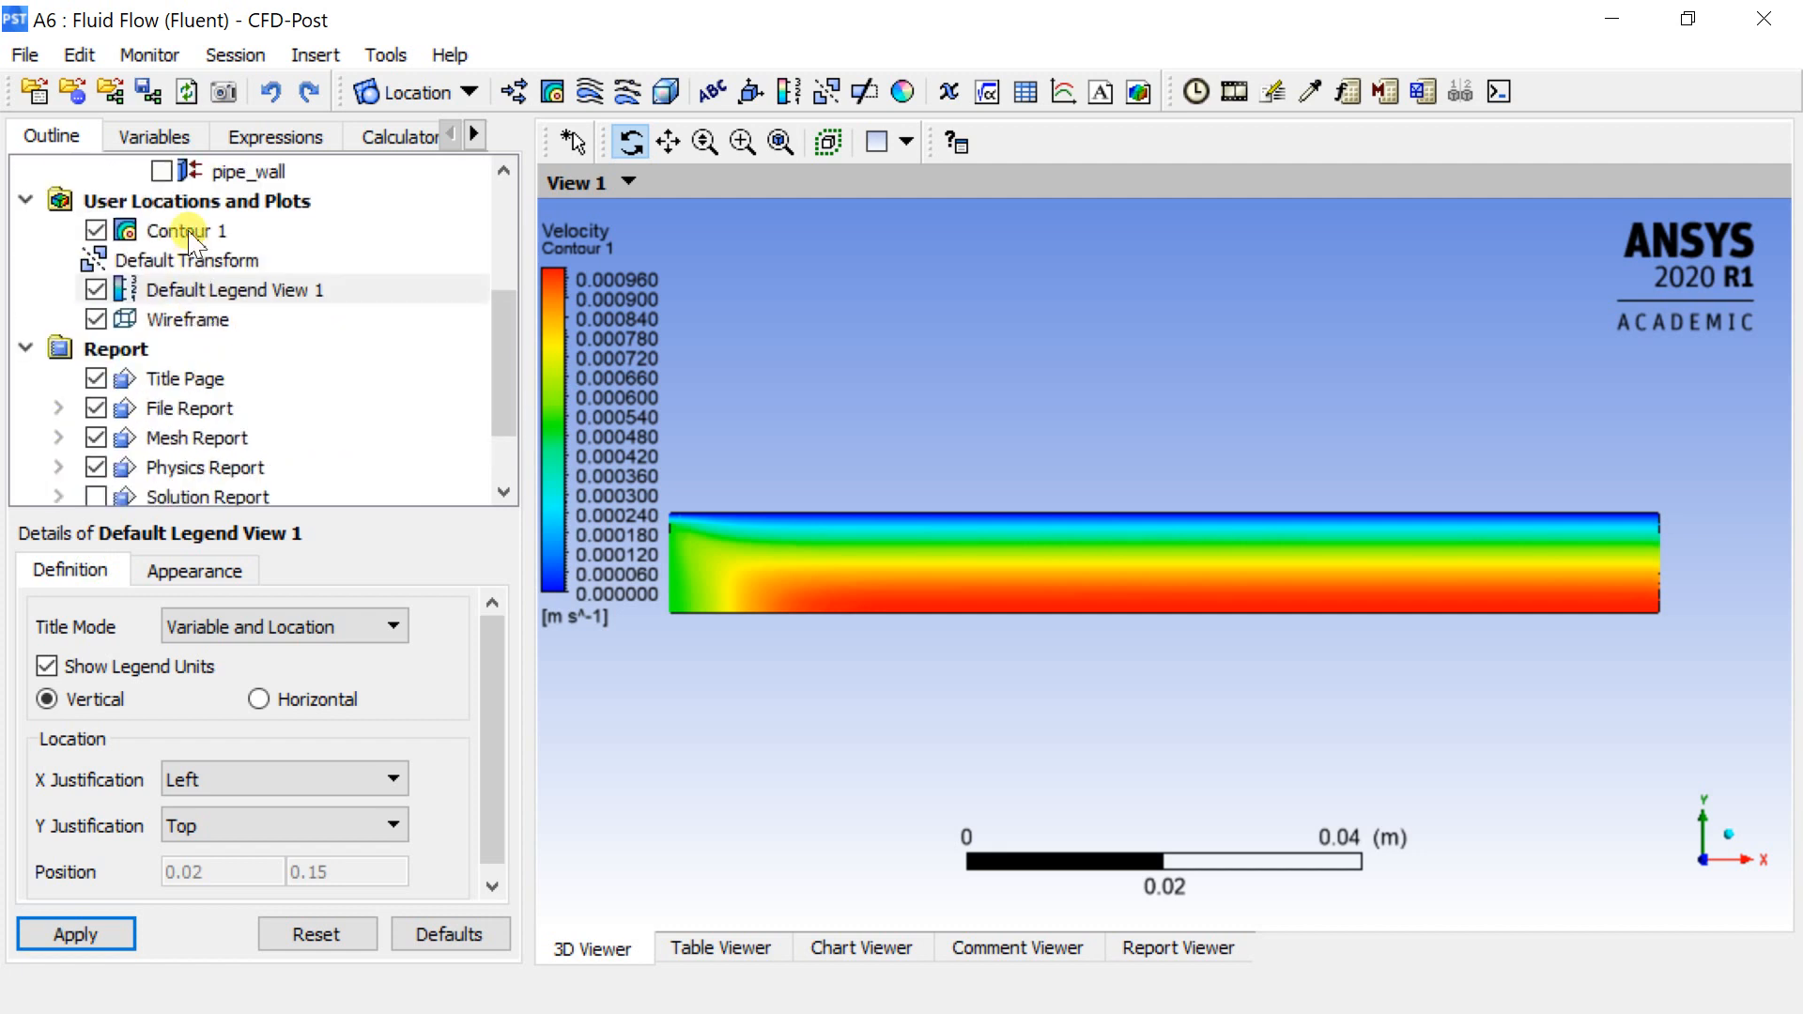
# Enable reflection/mirroring of Contour 1 about the ZX Plane and apply it.
pyautogui.click(174, 231)
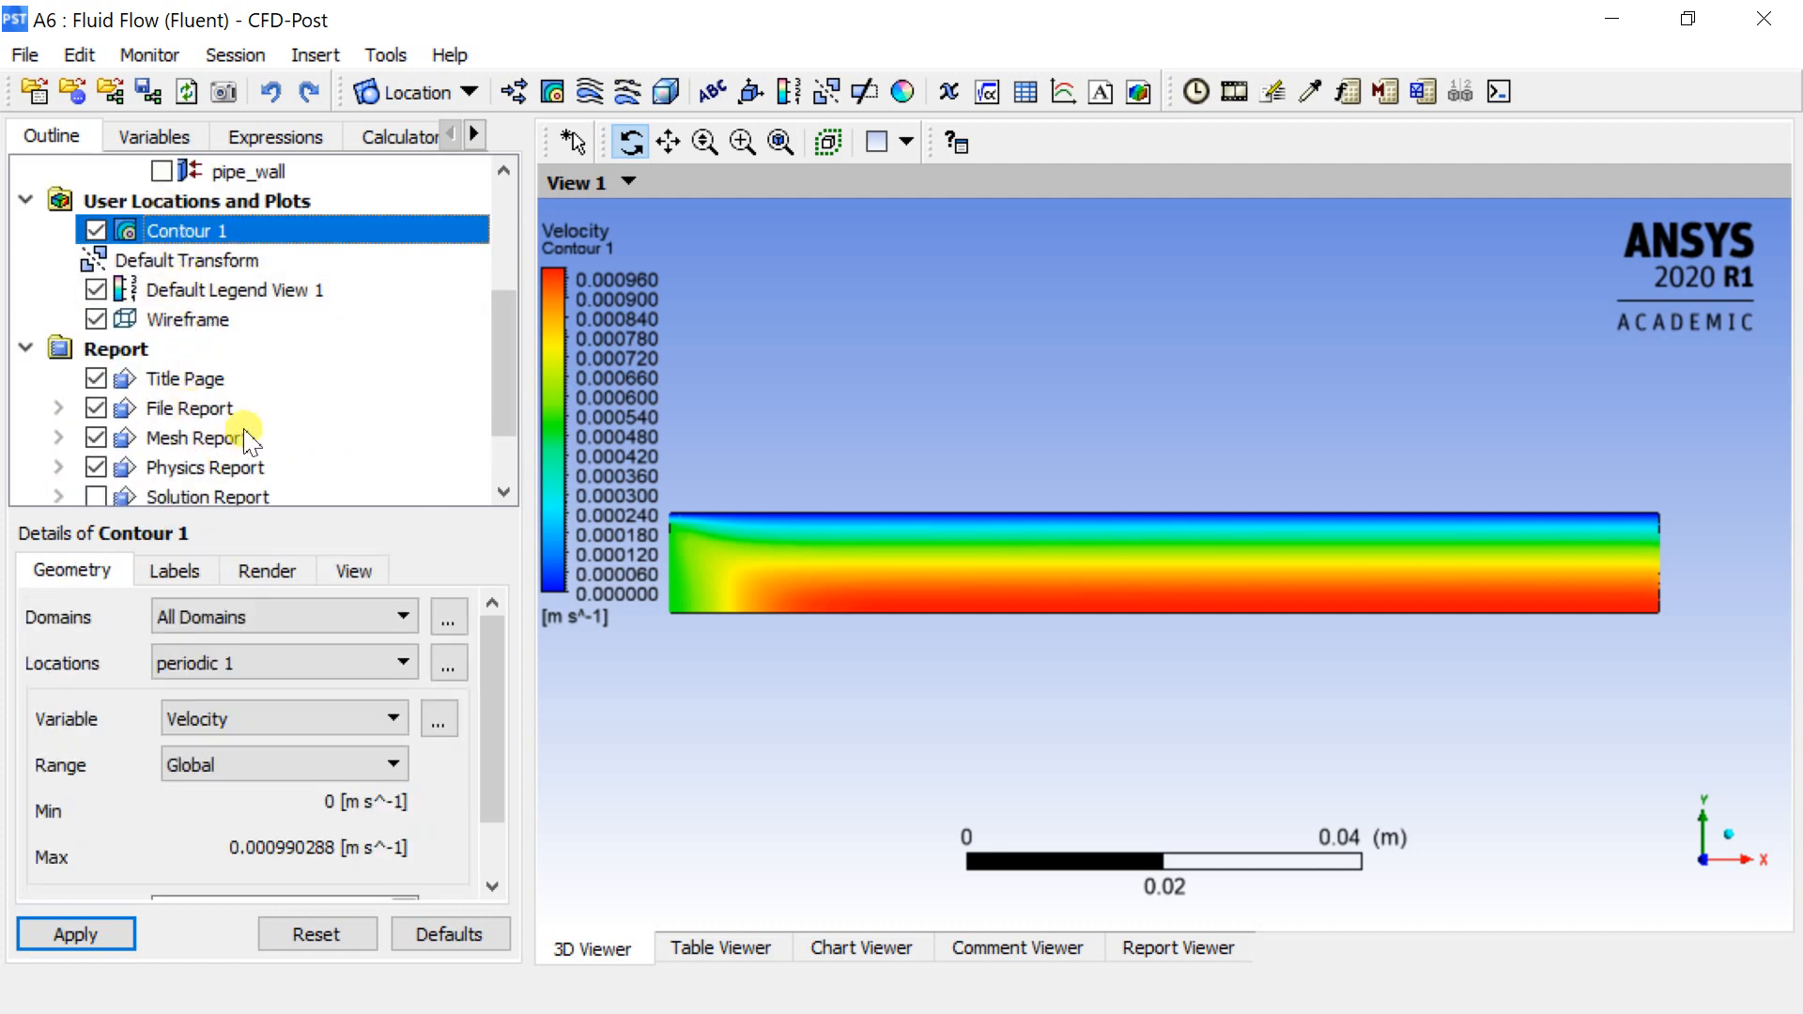
pyautogui.click(248, 575)
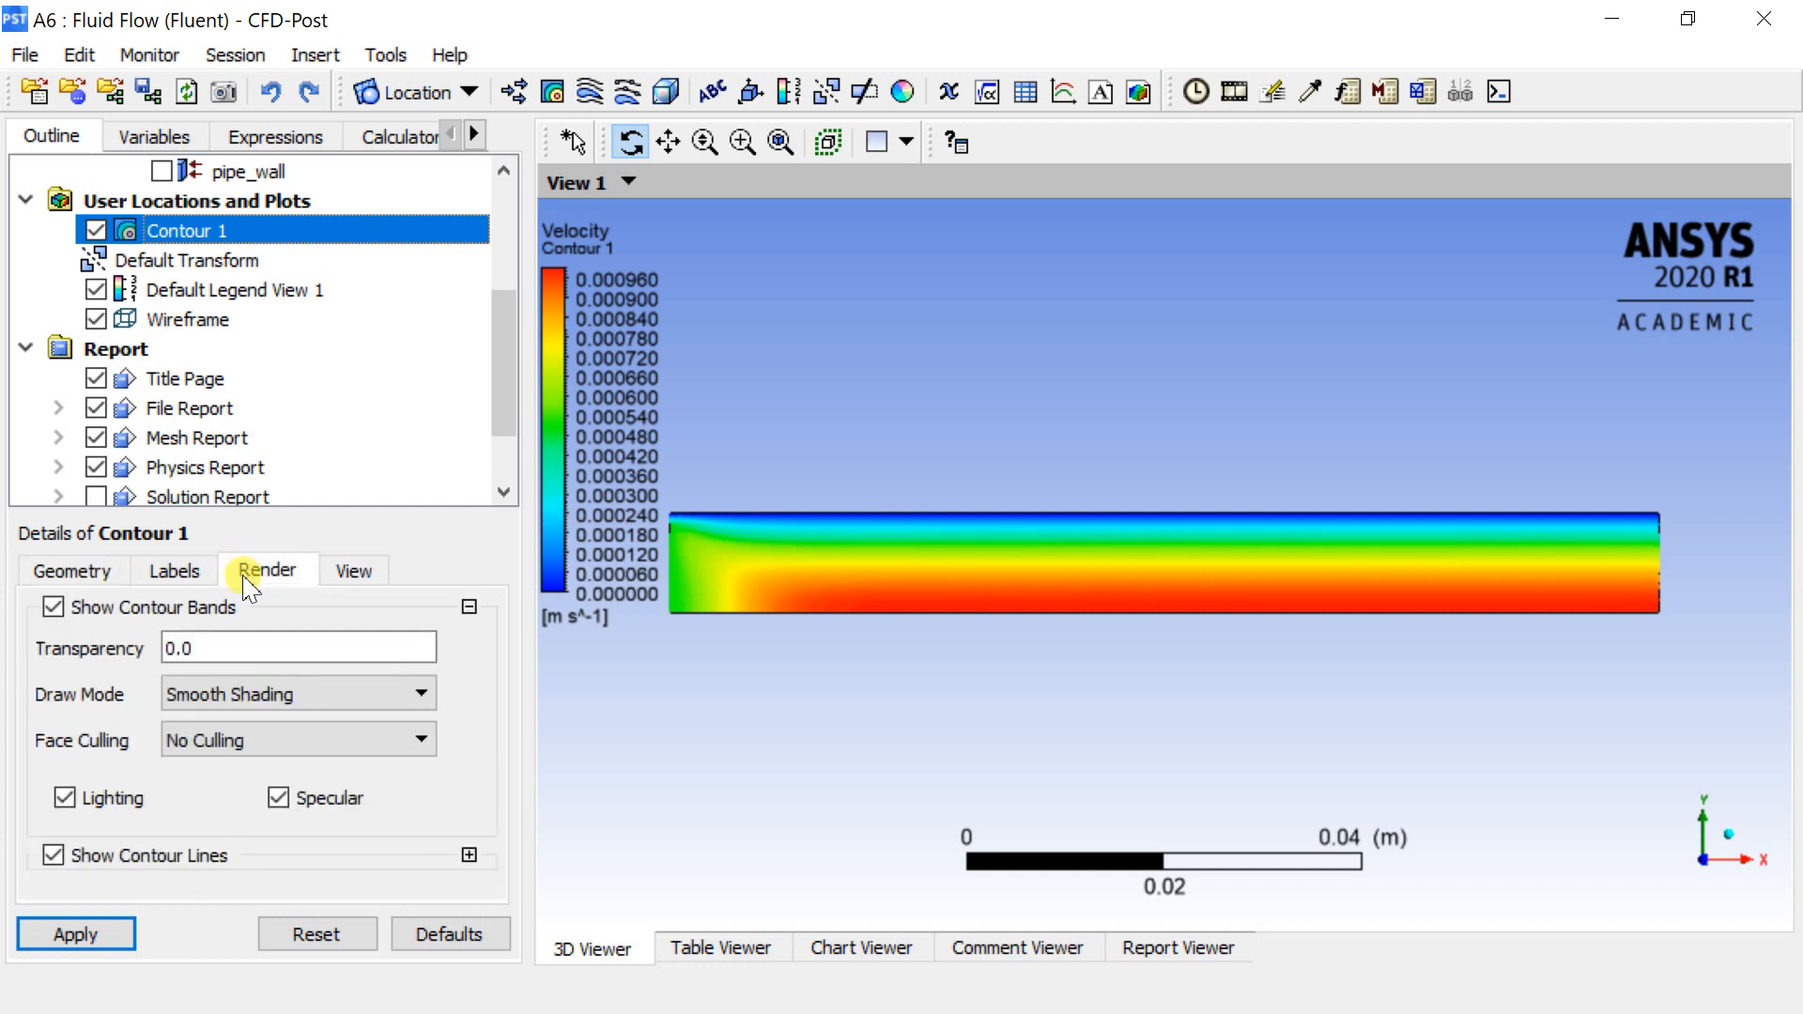
pyautogui.click(353, 574)
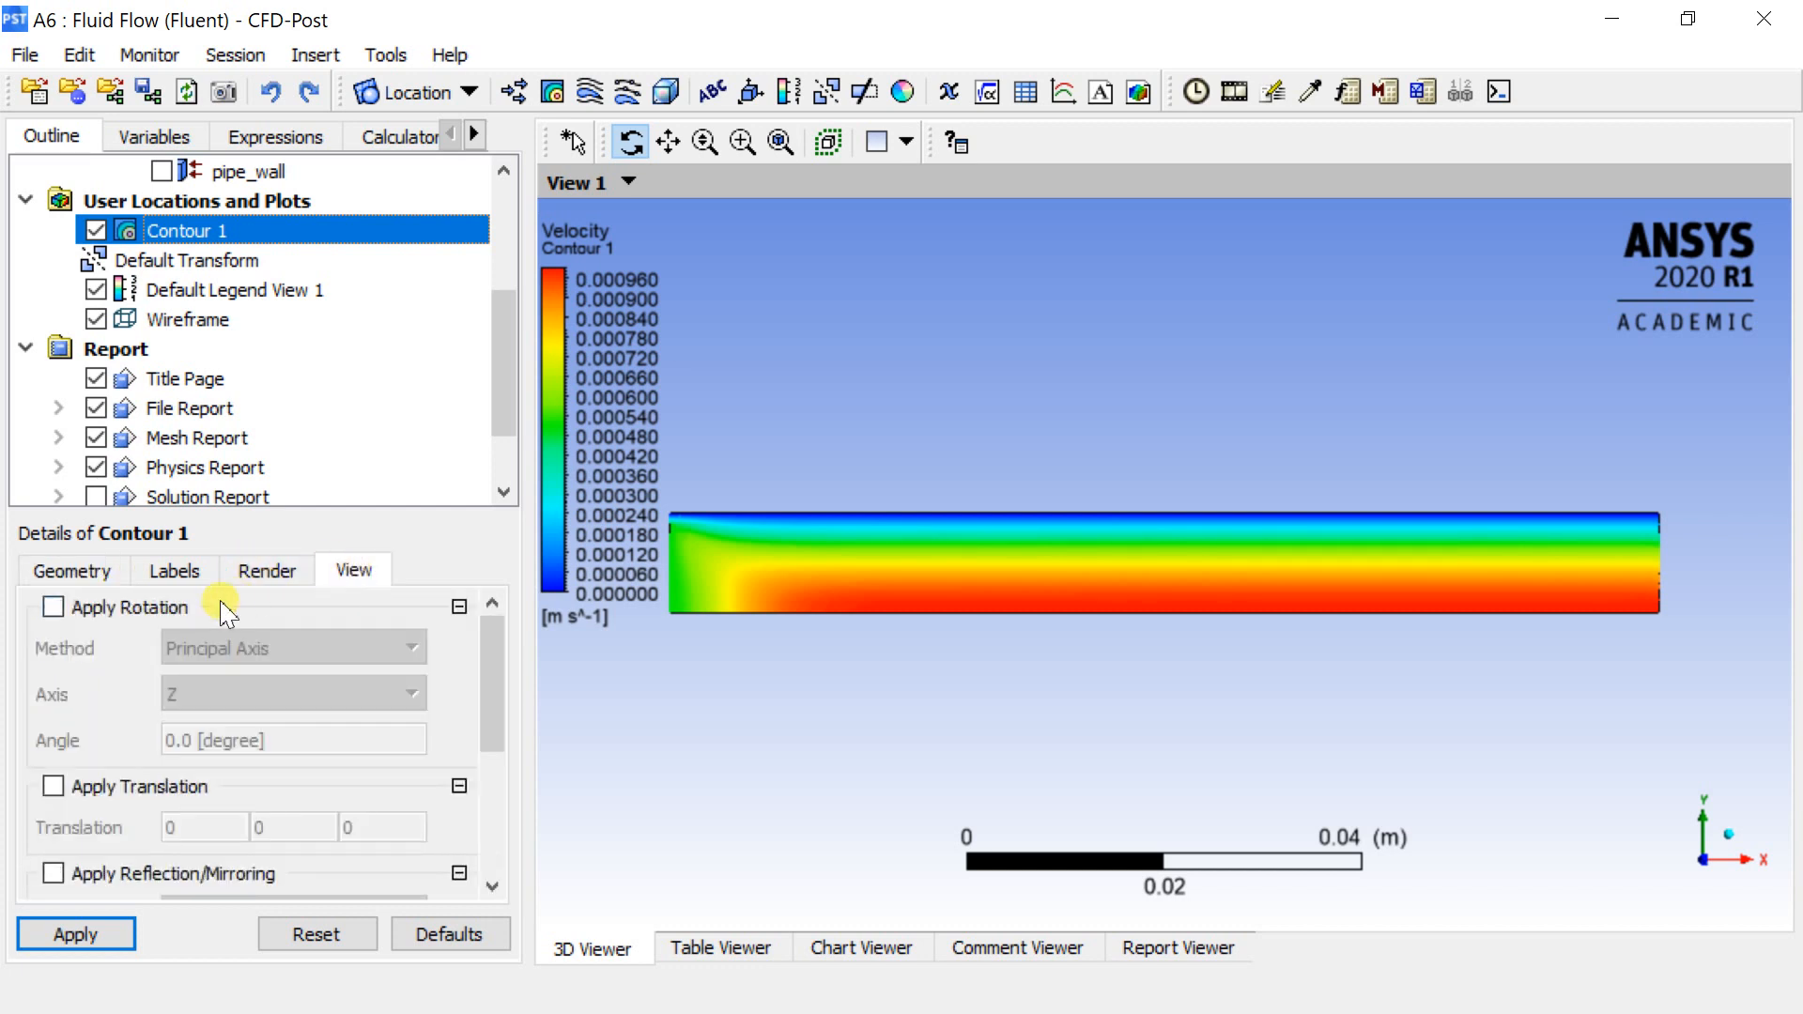
pyautogui.scroll(-4, 56, 681)
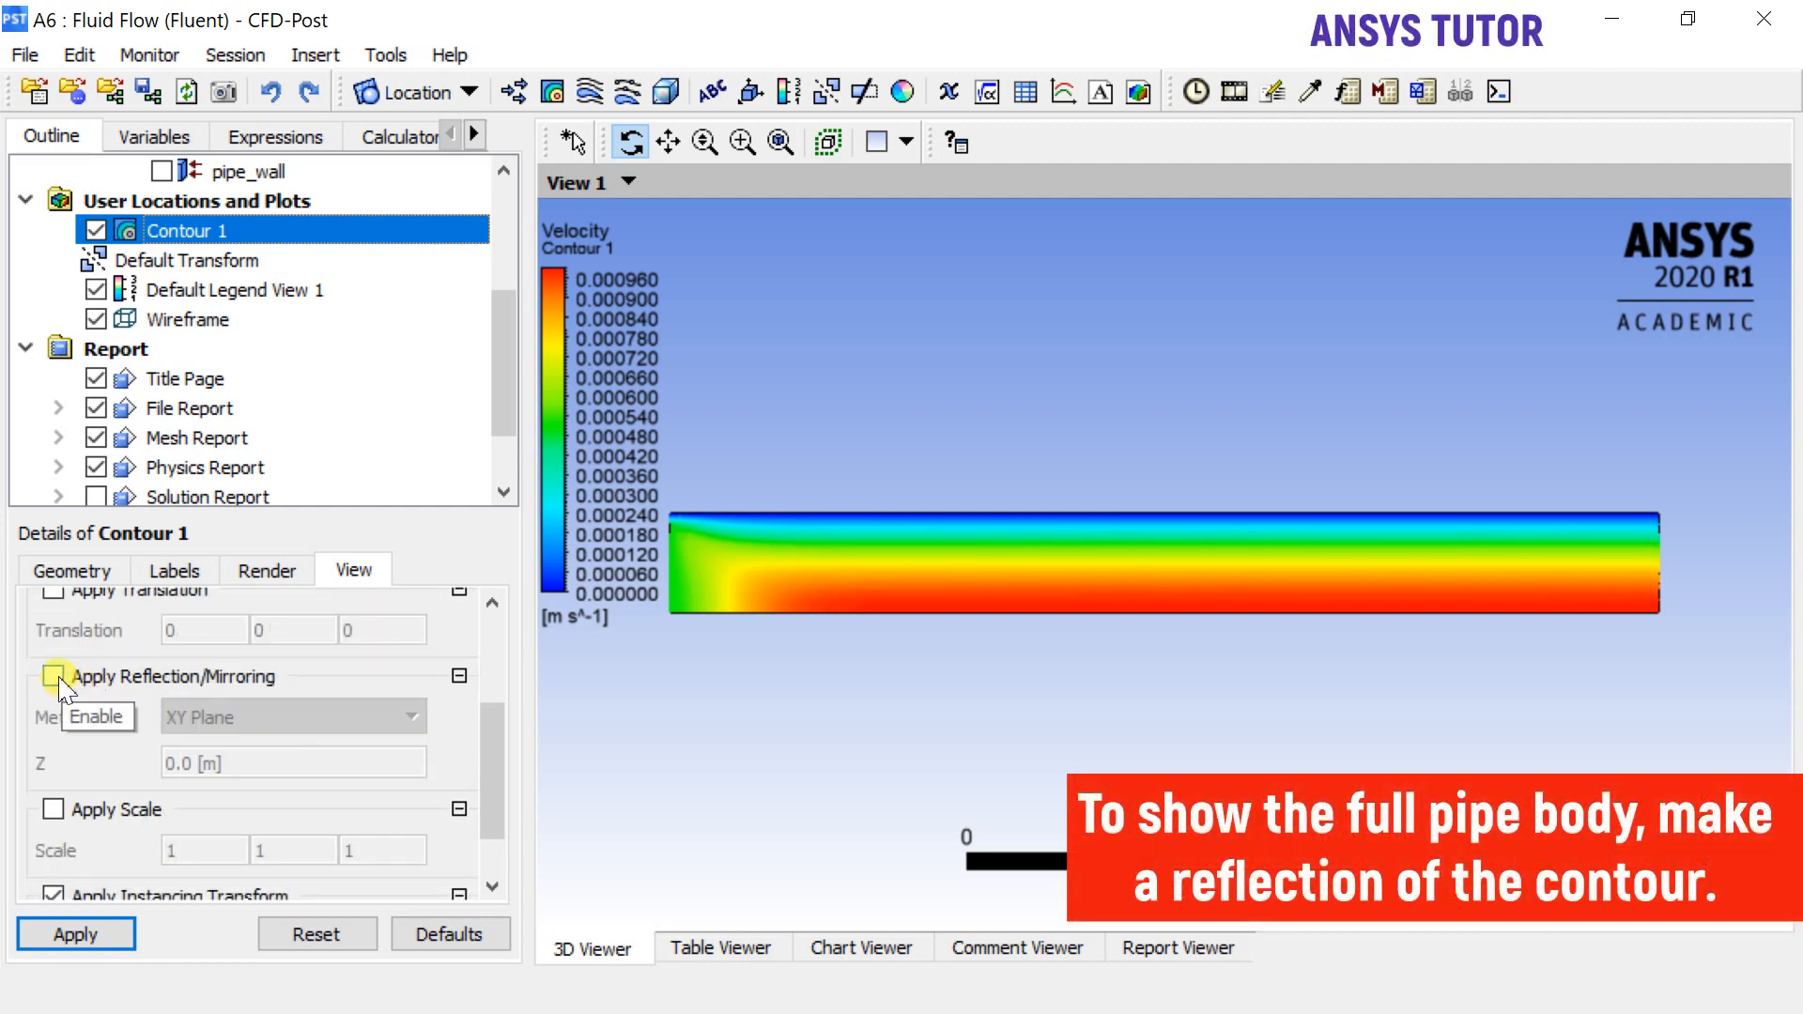
pyautogui.click(53, 676)
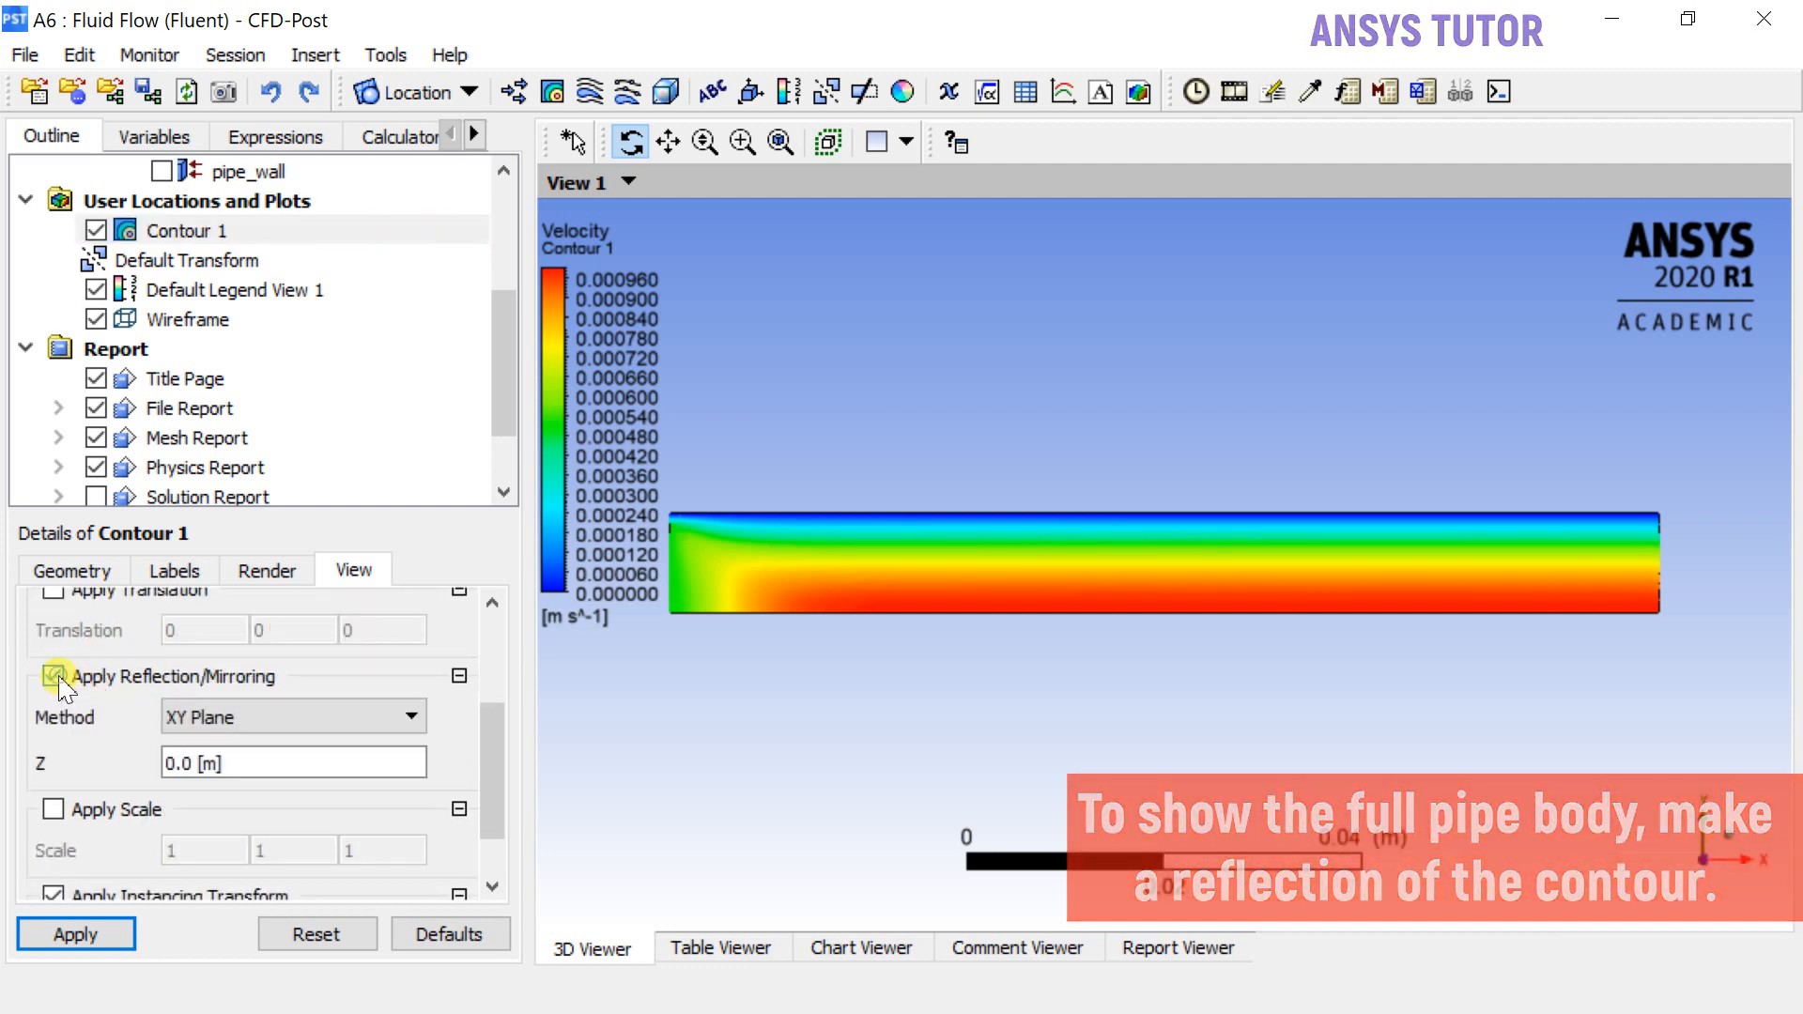
pyautogui.click(200, 726)
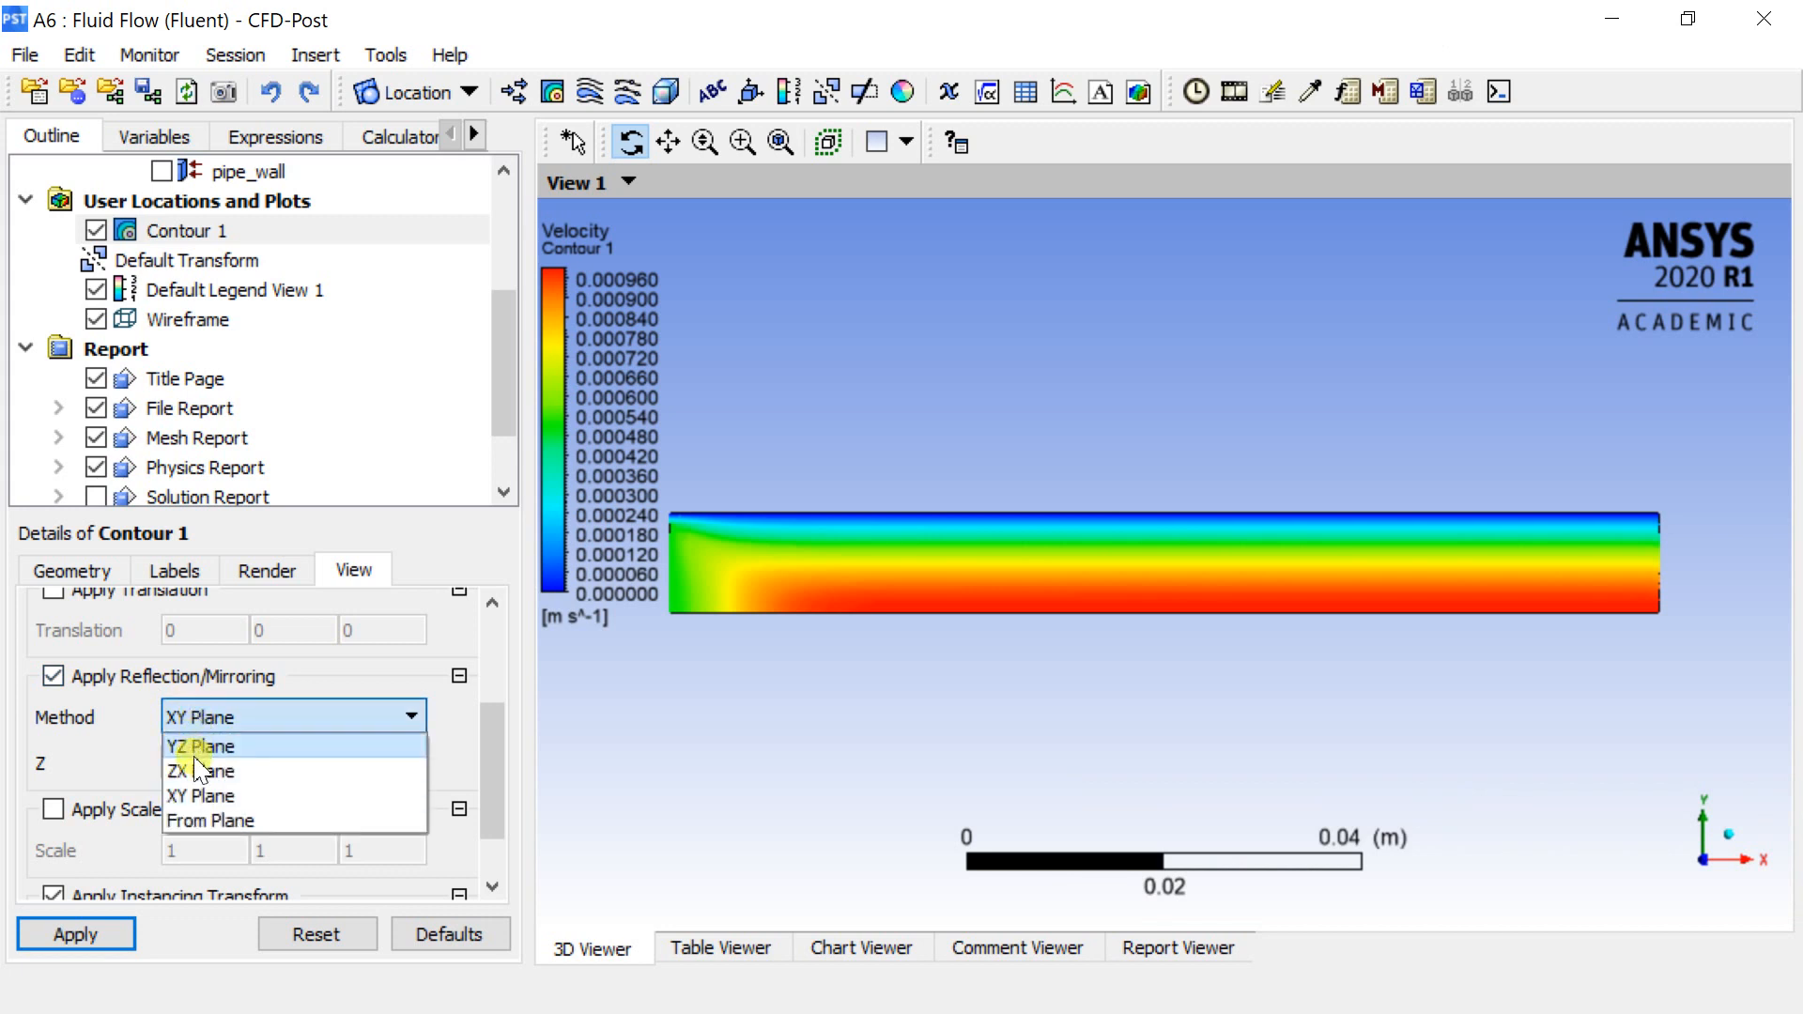
pyautogui.click(197, 770)
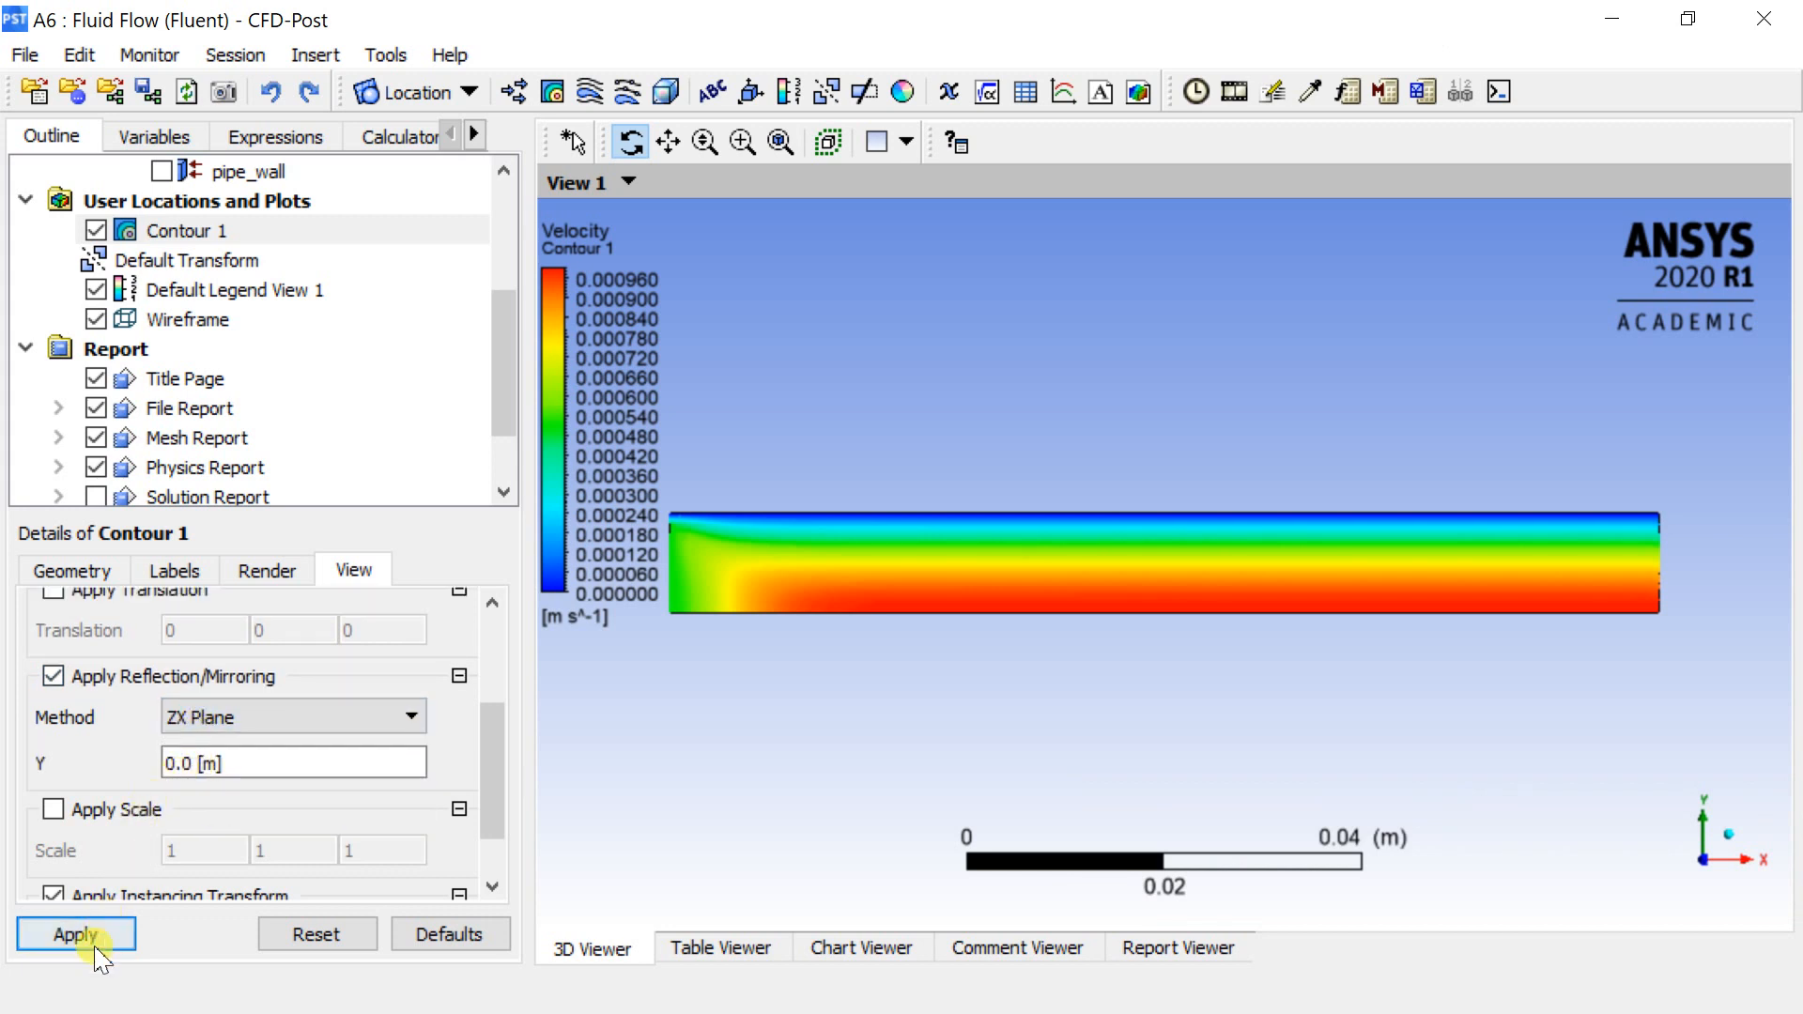
pyautogui.click(94, 936)
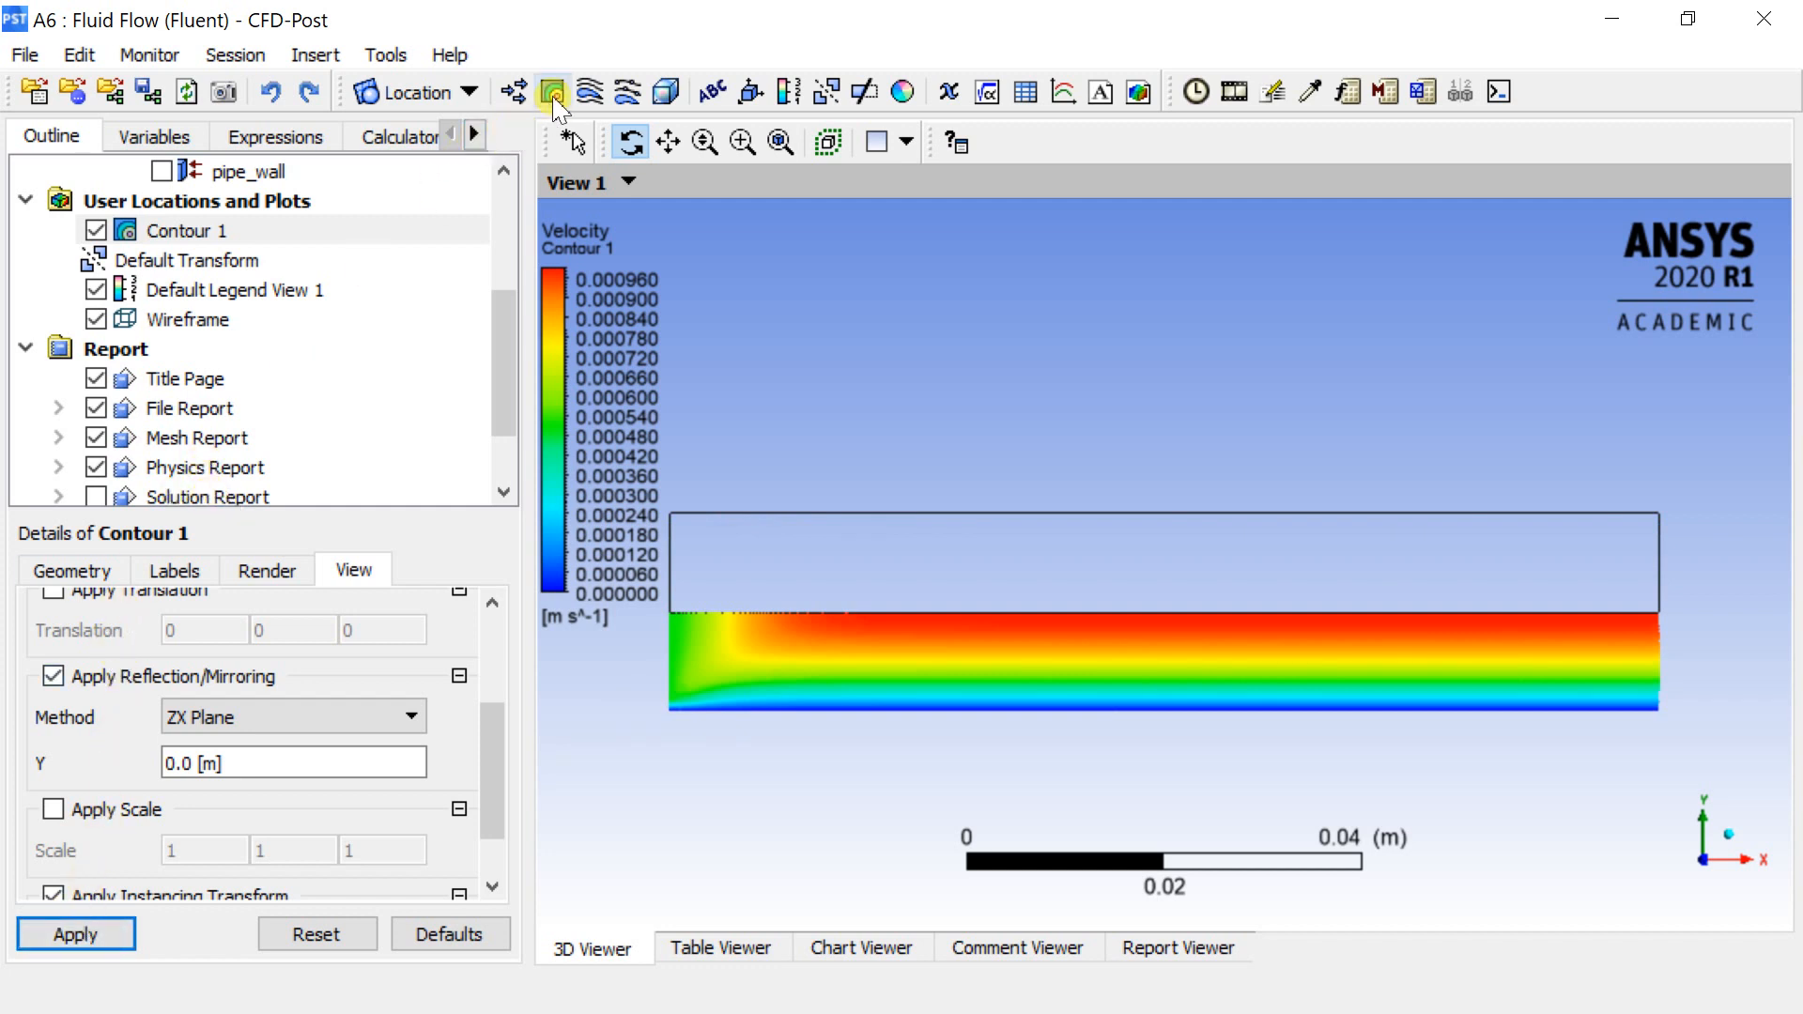
# Duplicate Contour 1 as Contour 2, disable reflection/mirroring on the copy and apply it.
pyautogui.click(235, 233)
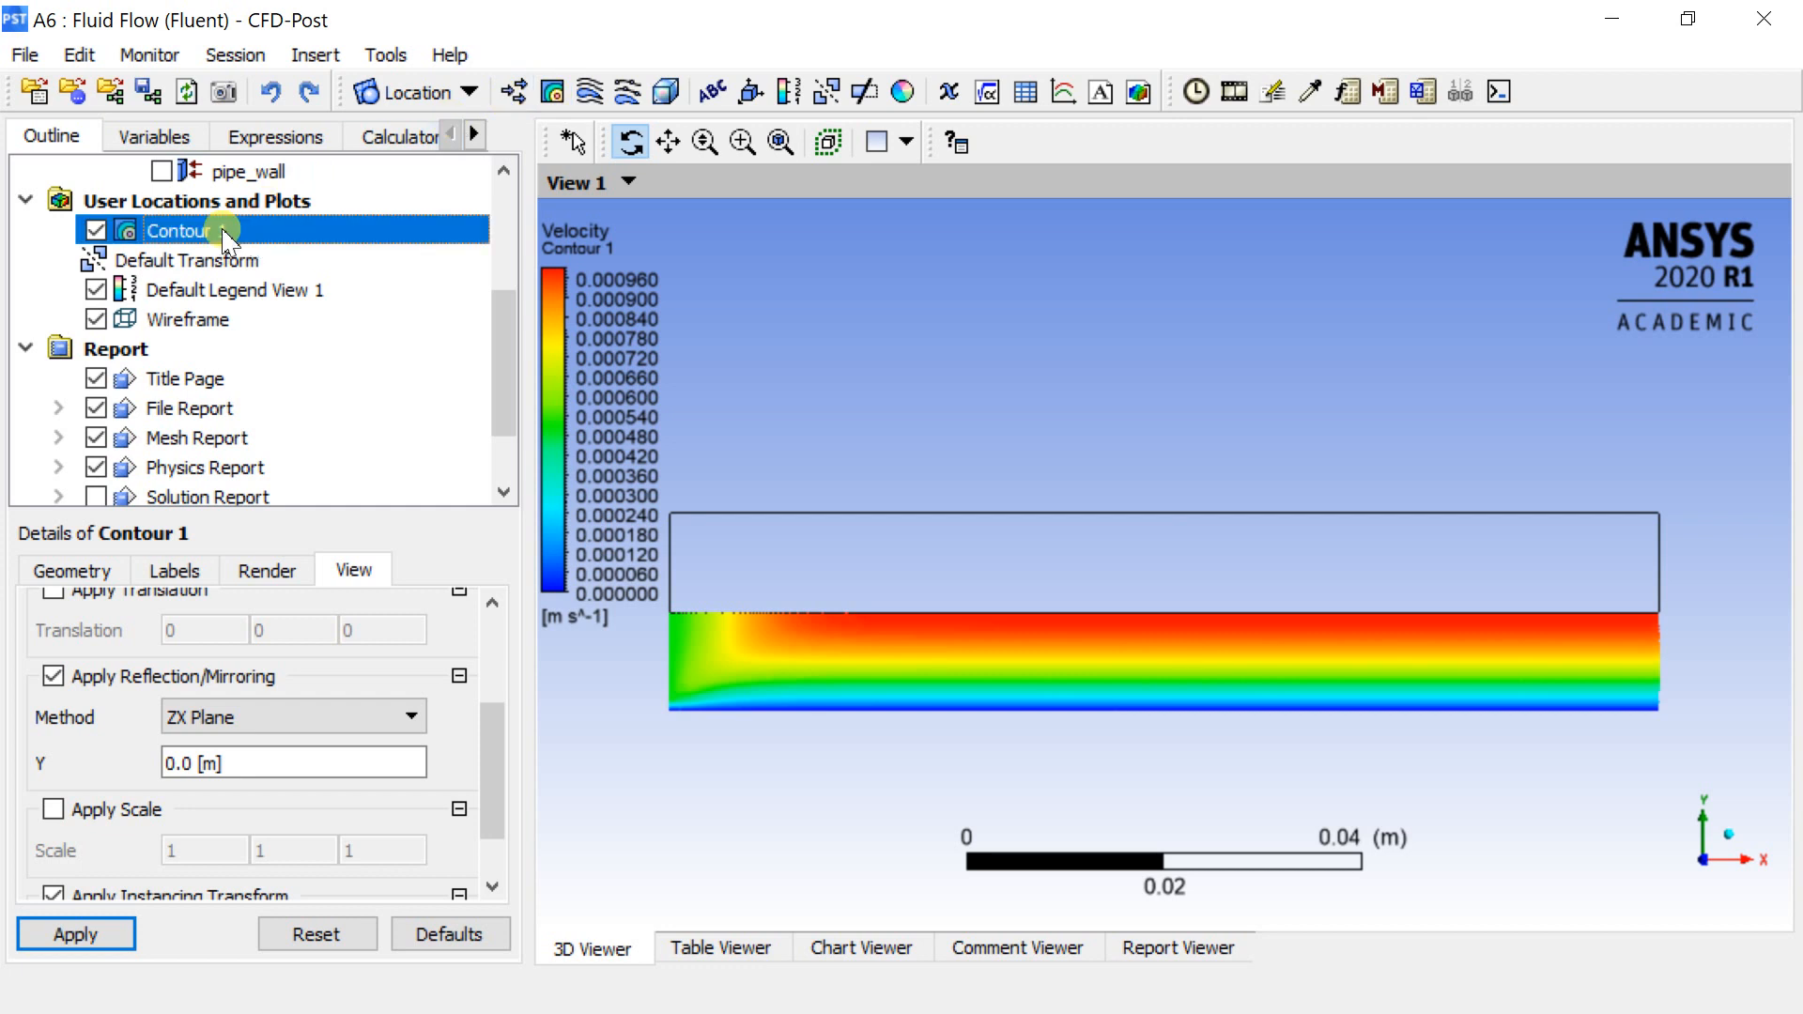
pyautogui.rightClick(225, 231)
pyautogui.click(313, 529)
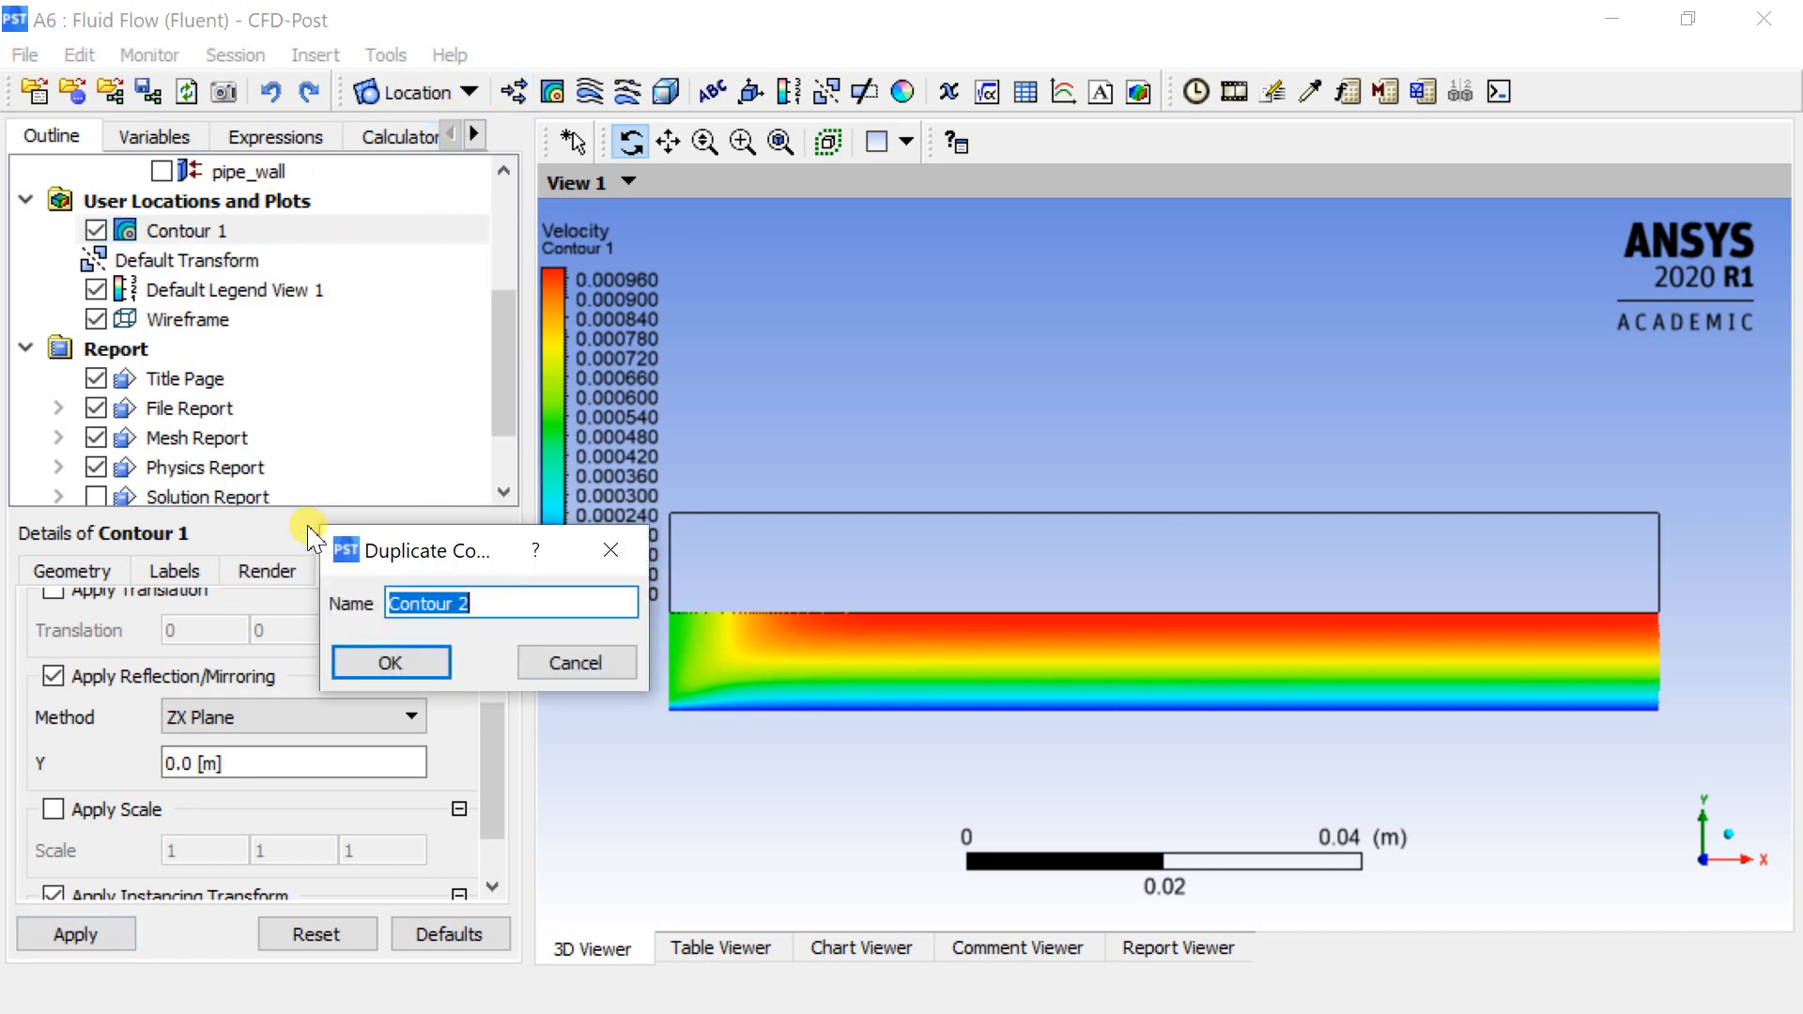
pyautogui.click(387, 664)
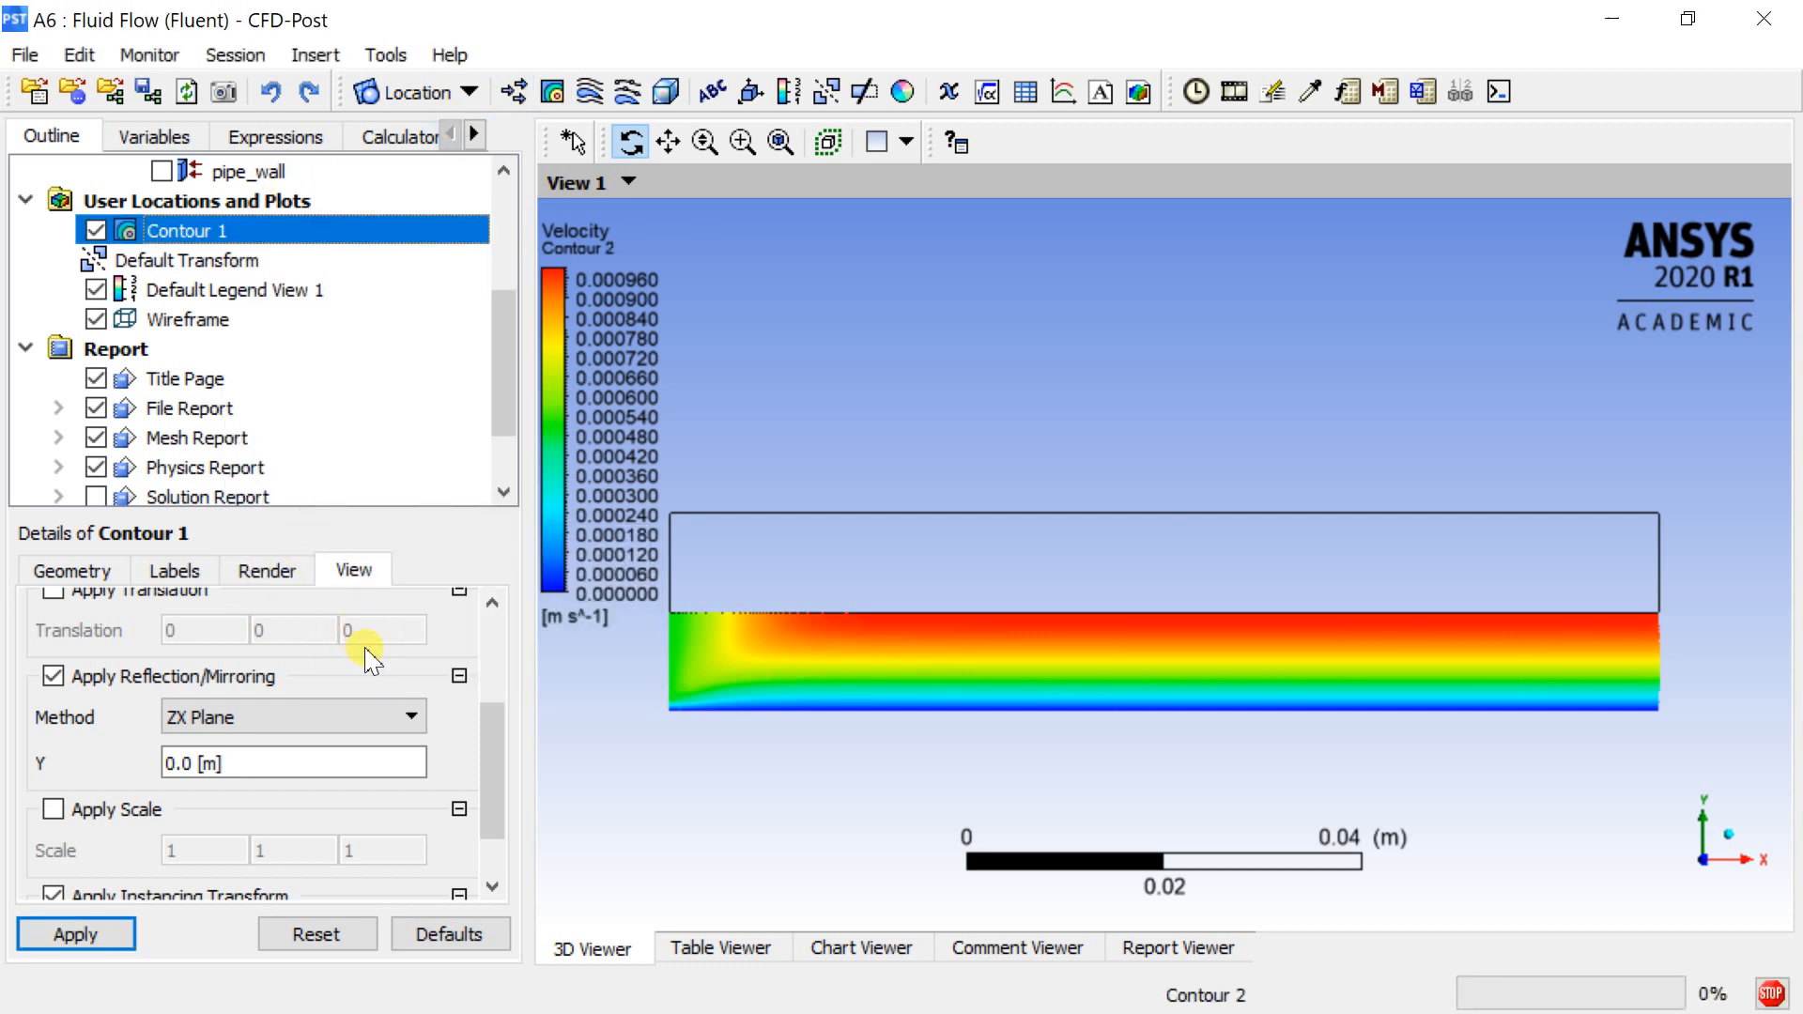
pyautogui.click(226, 263)
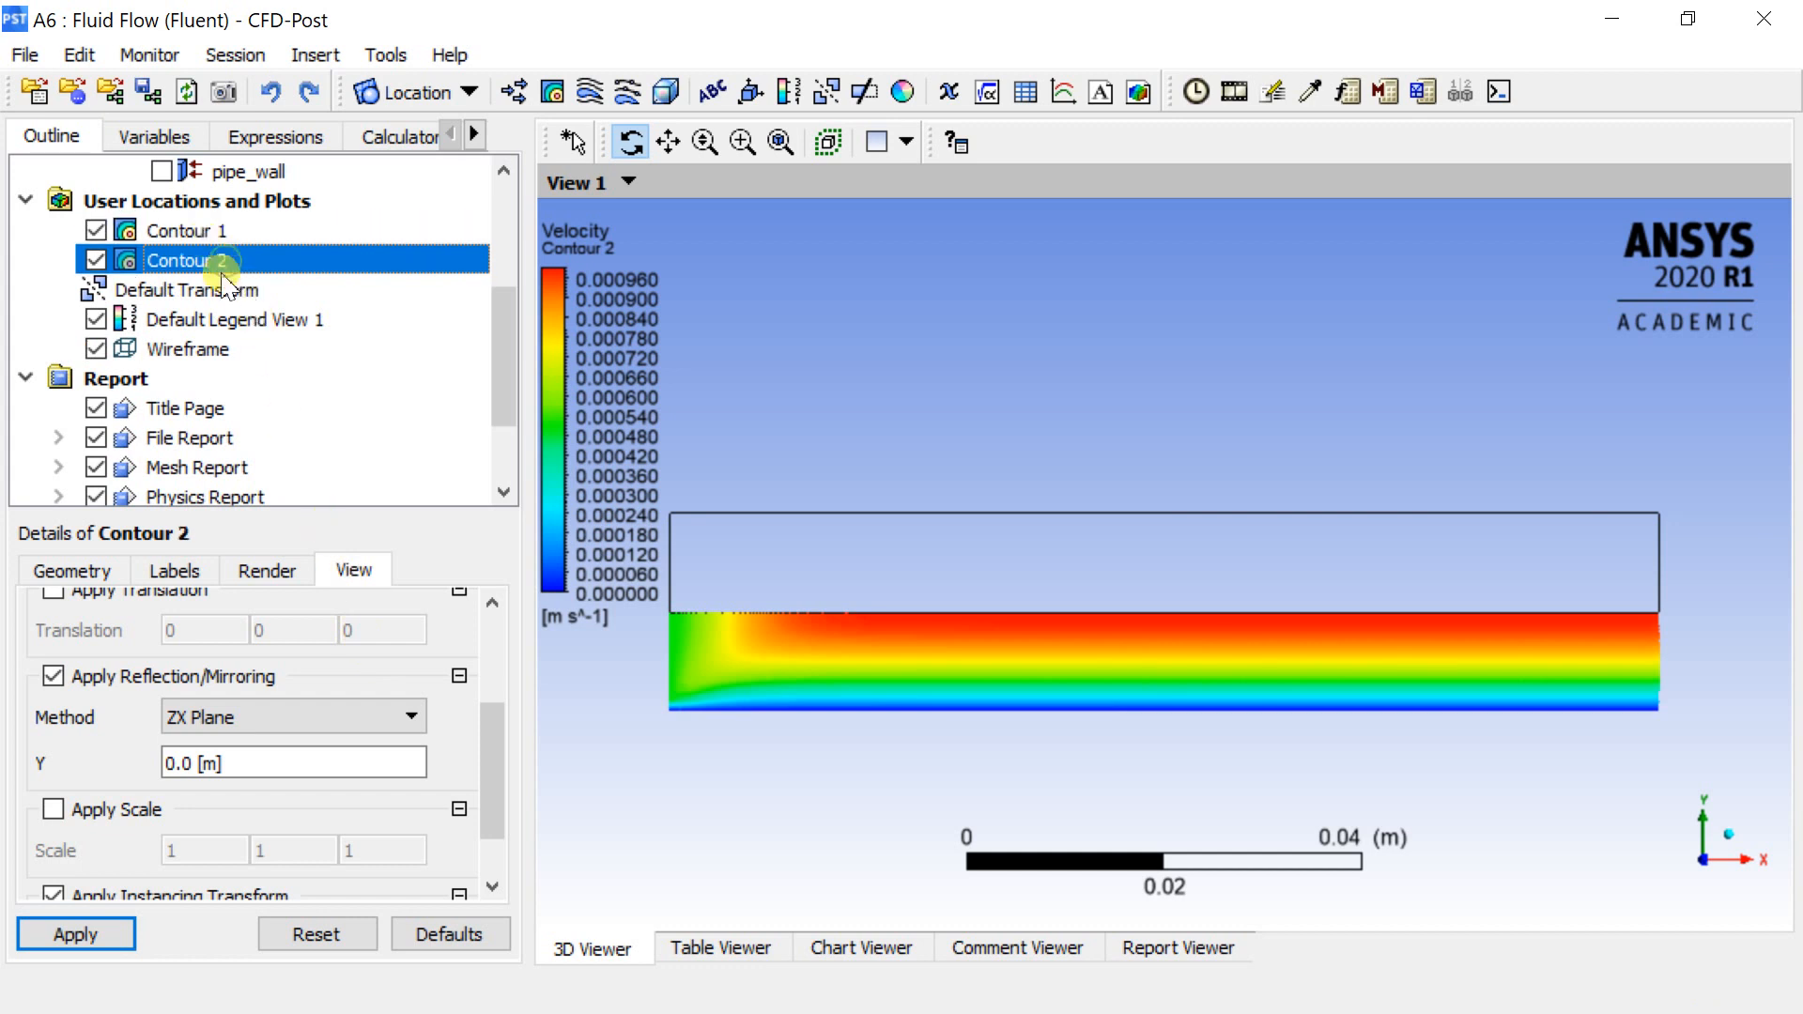
pyautogui.click(53, 676)
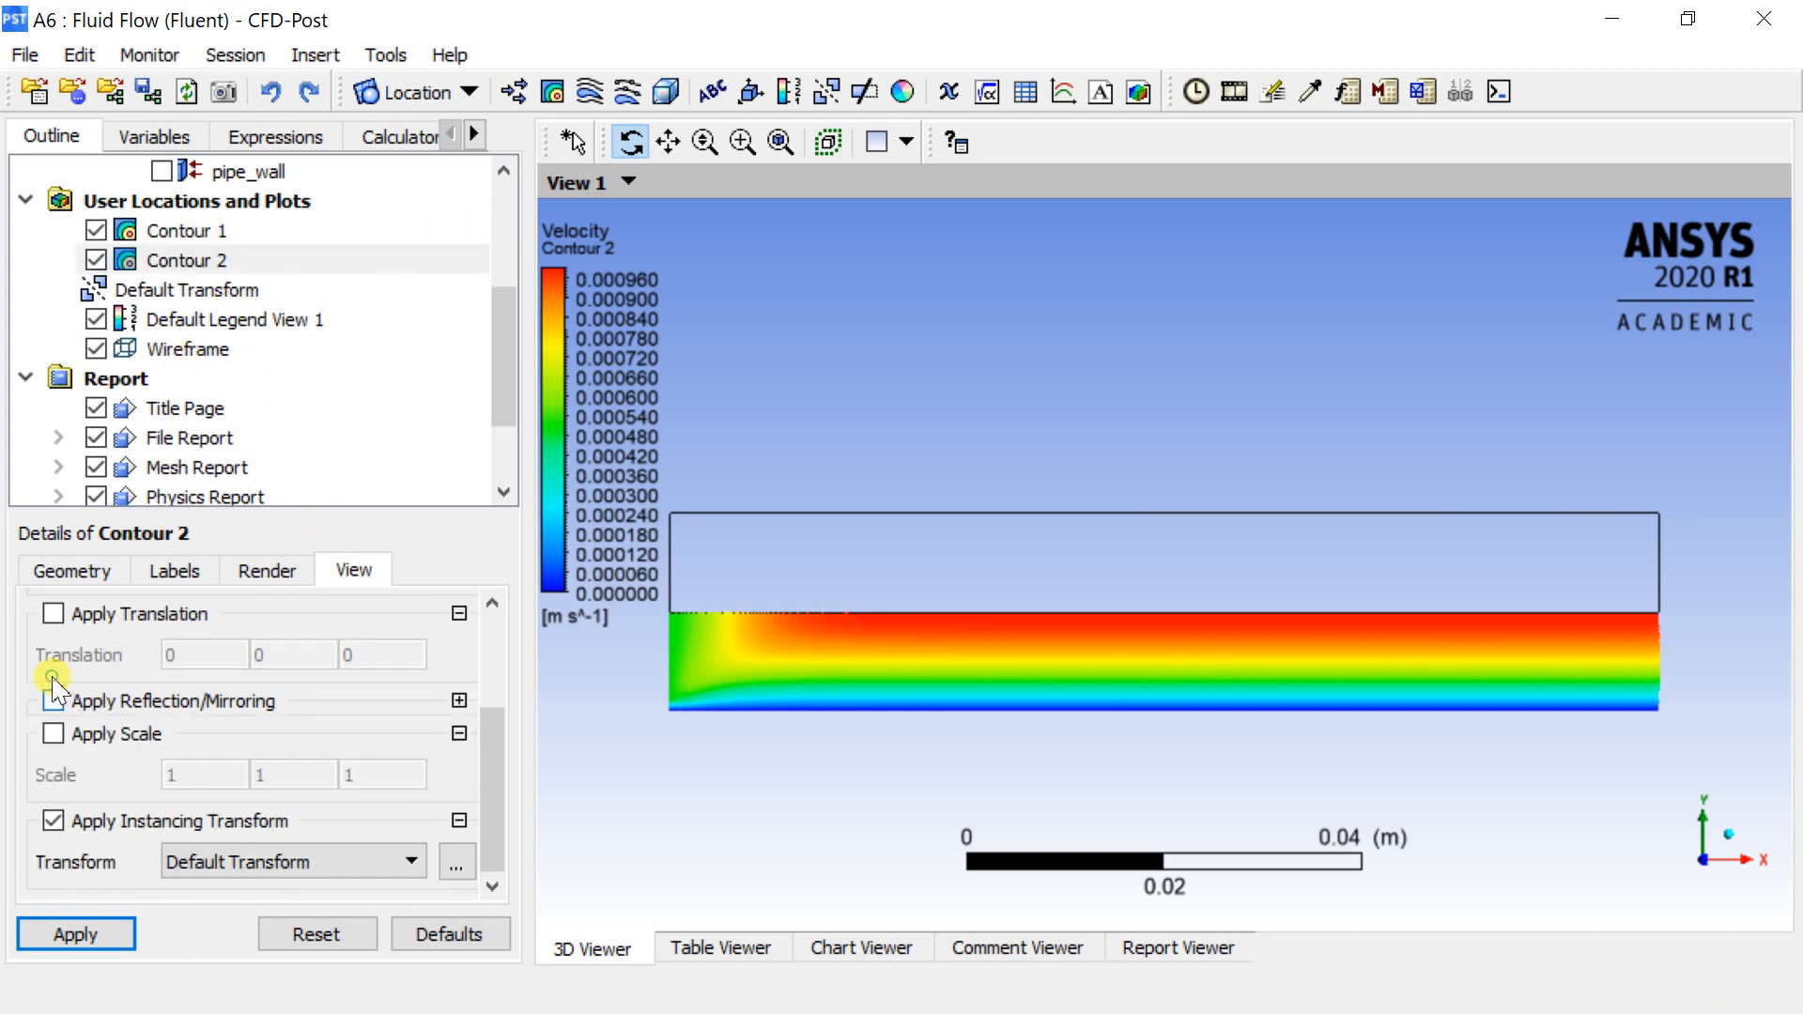
pyautogui.click(79, 933)
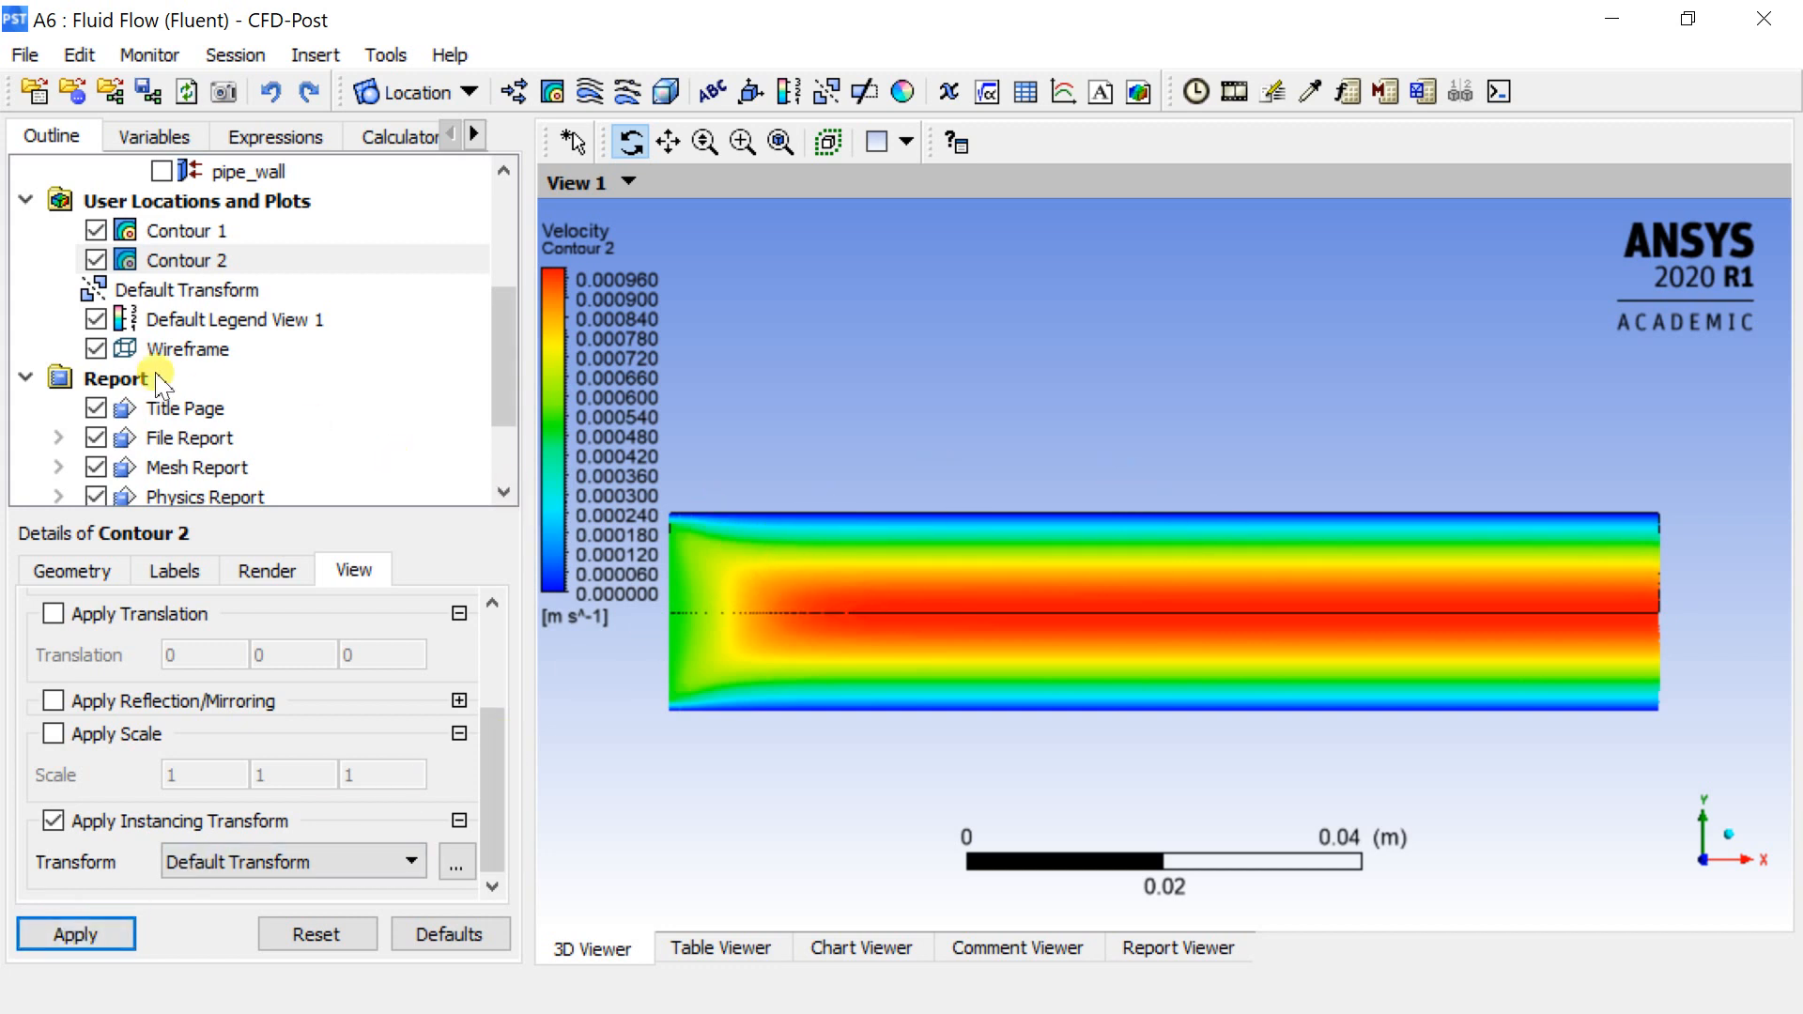
# Hide the wireframe to view the full-pipe velocity contour without outlines.
pyautogui.click(95, 349)
pyautogui.click(95, 349)
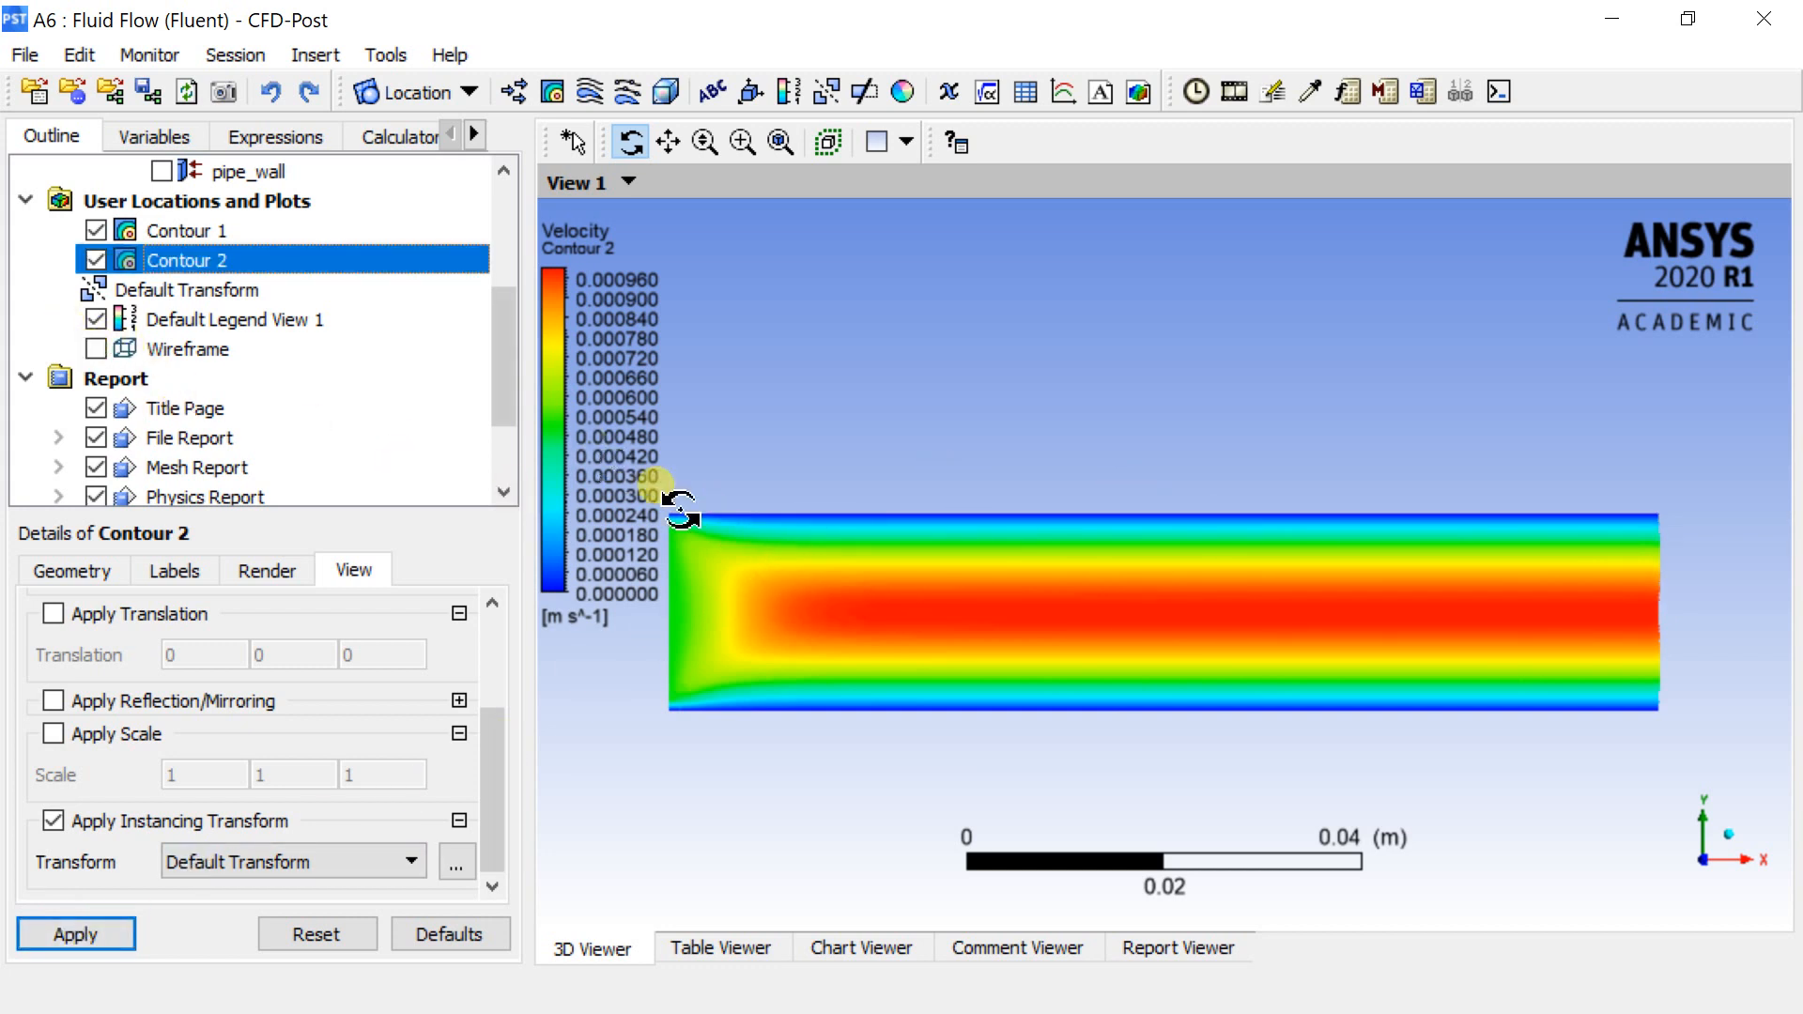
pyautogui.scroll(-1, 737, 586)
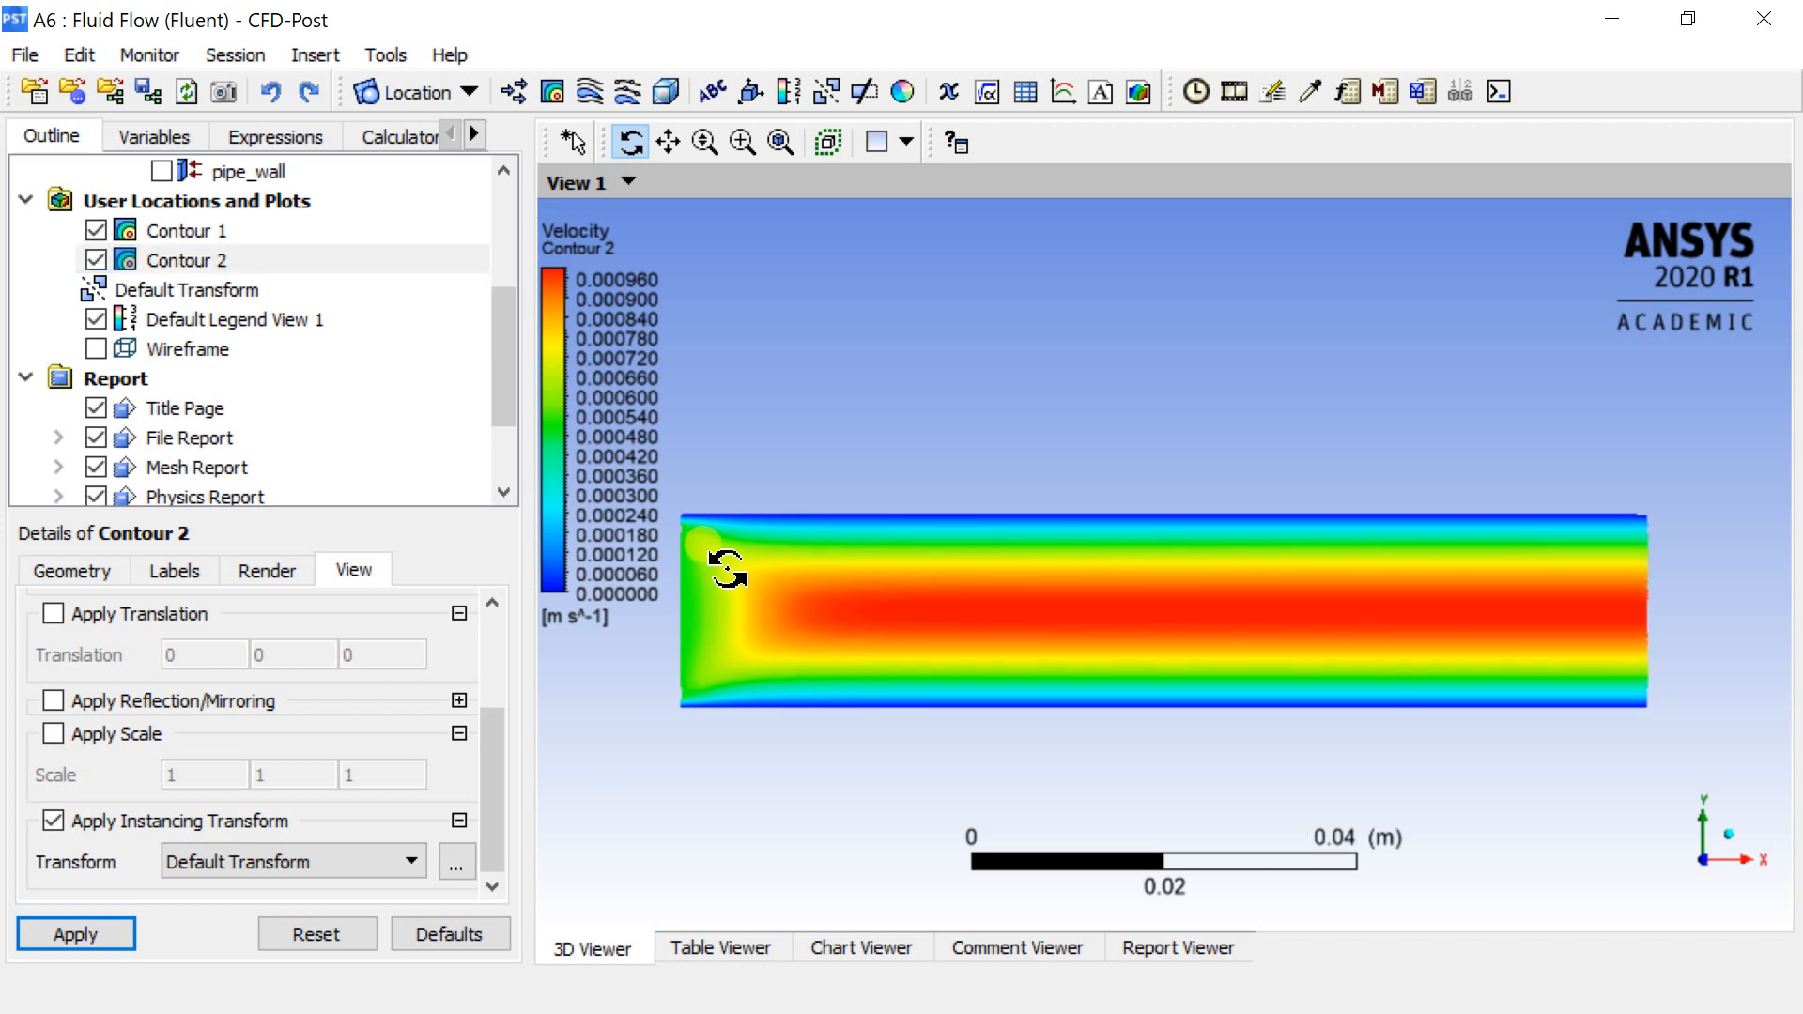
pyautogui.scroll(1, 732, 567)
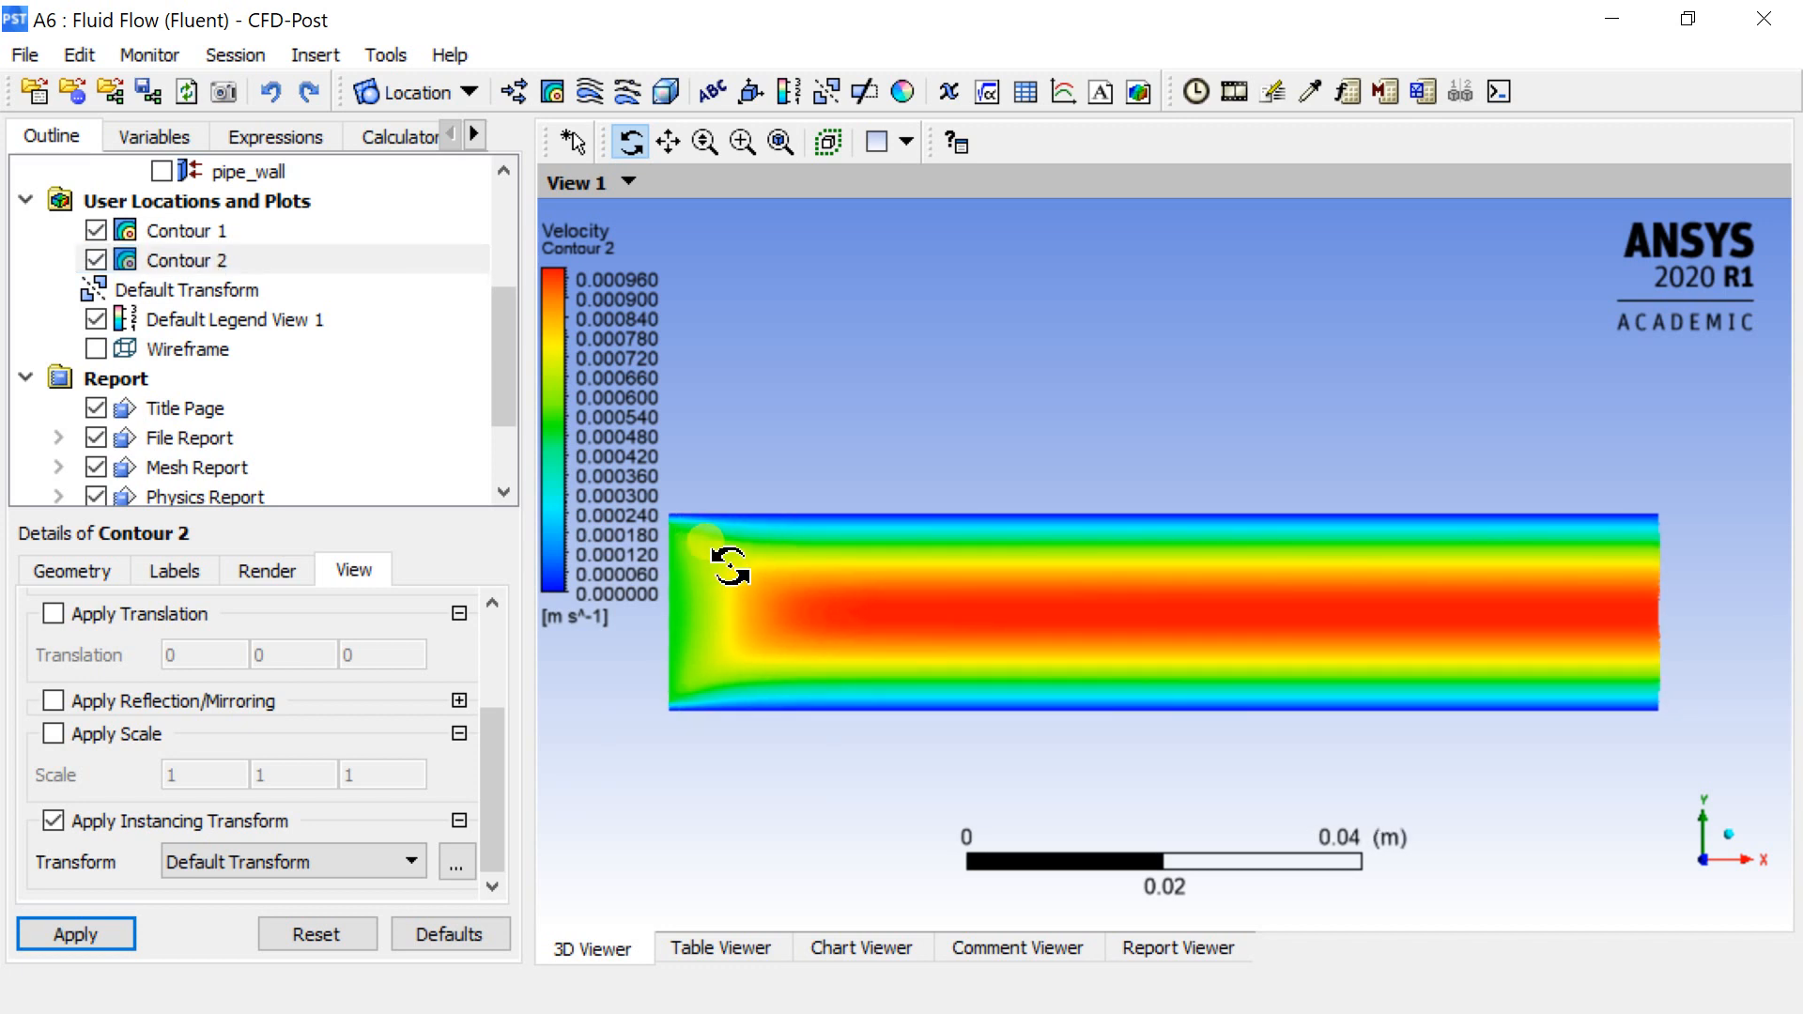
# Hide Contour 1 and Contour 2 and show the wireframe.
pyautogui.click(136, 261)
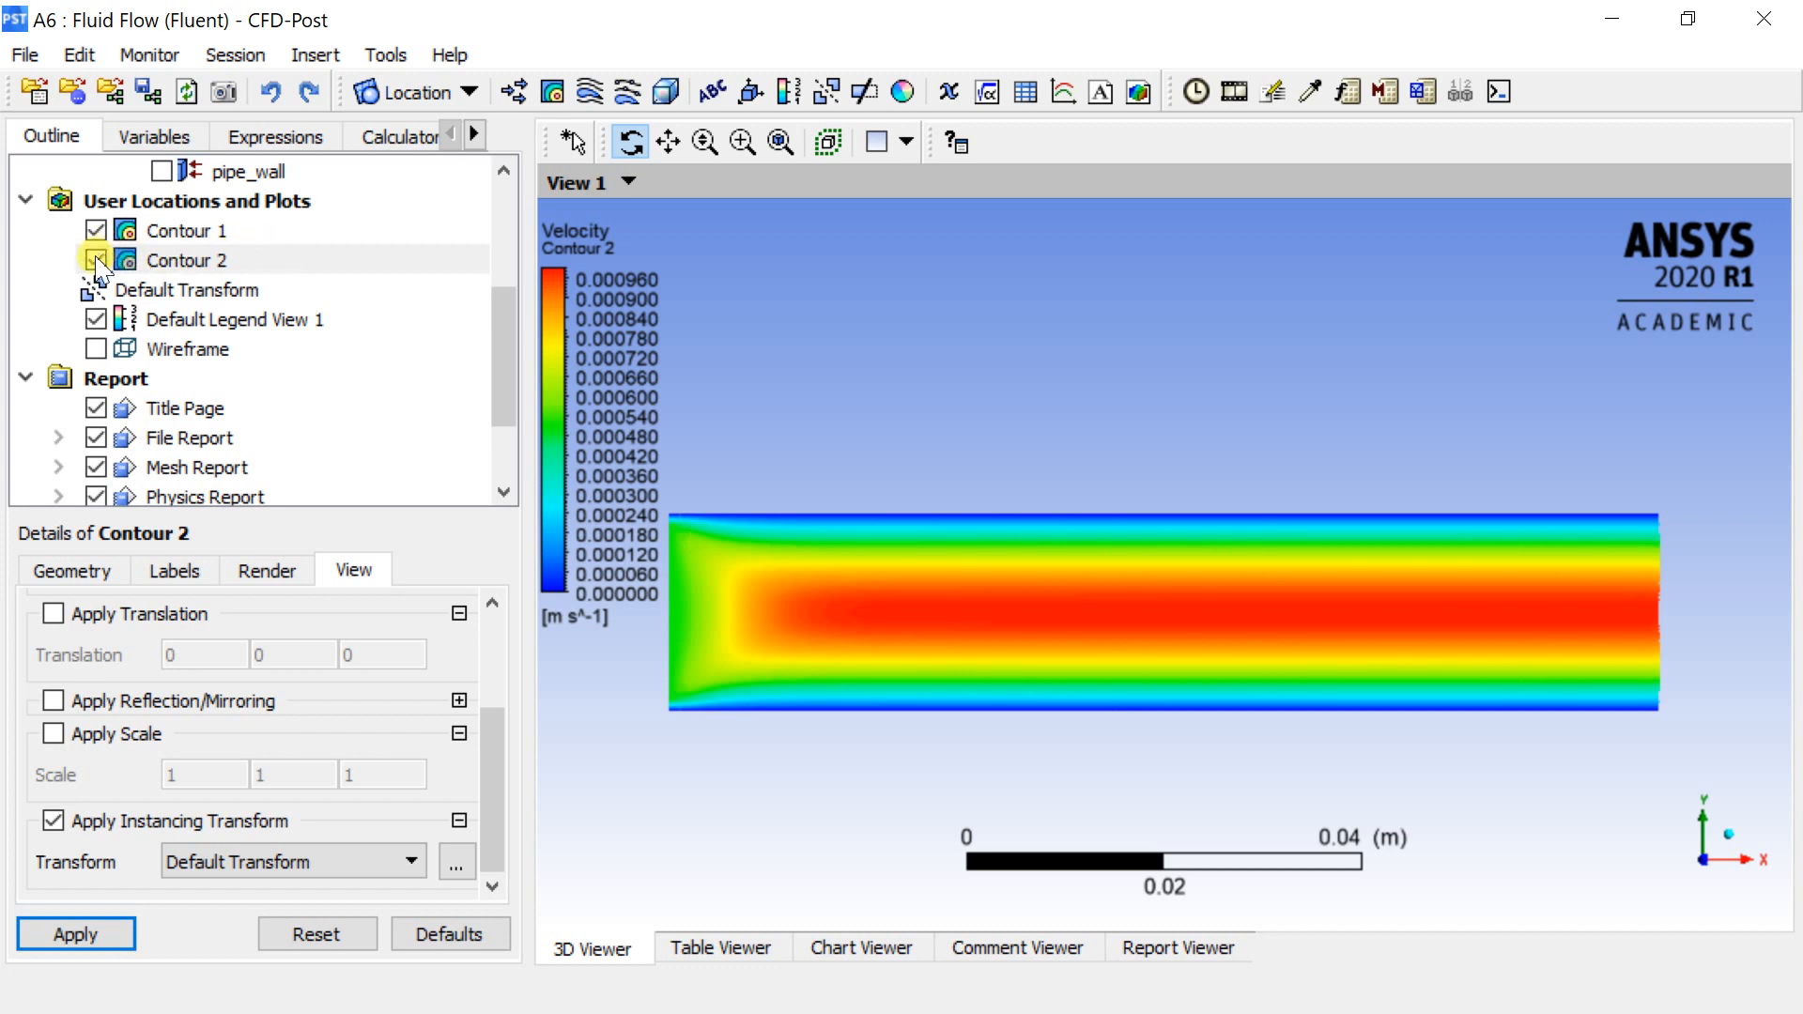
pyautogui.click(96, 260)
pyautogui.click(96, 230)
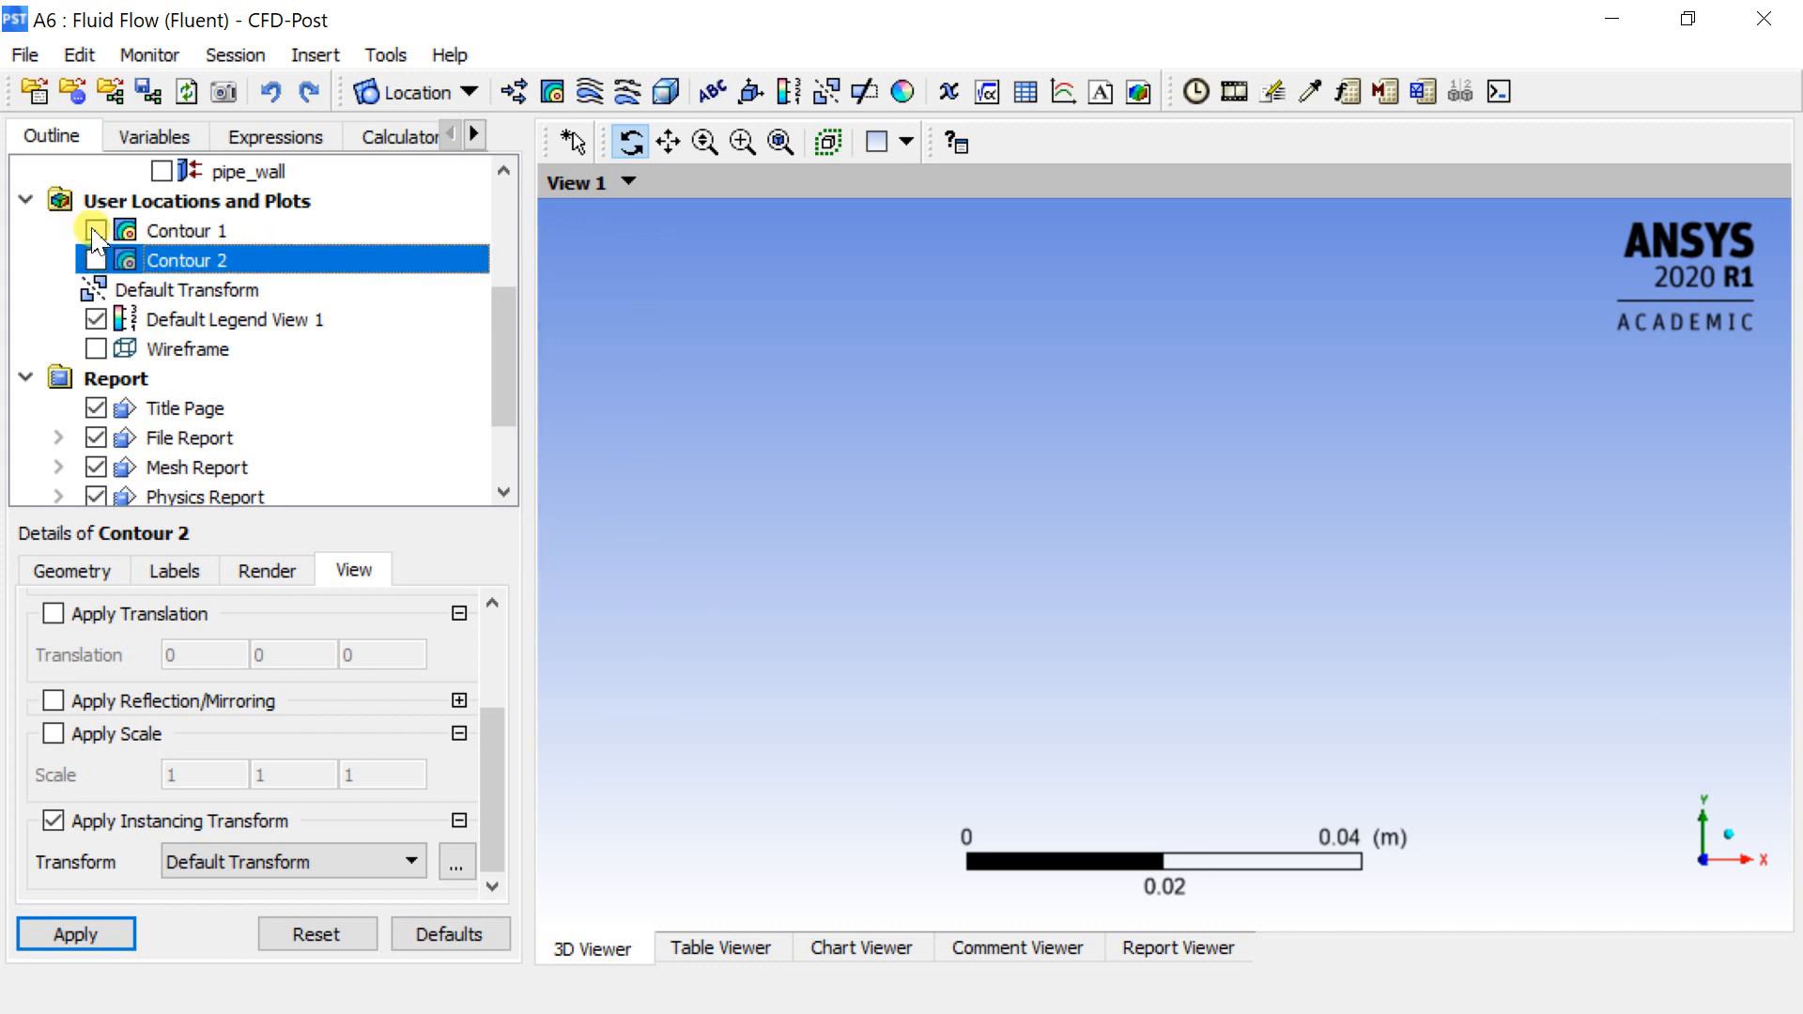
pyautogui.click(96, 349)
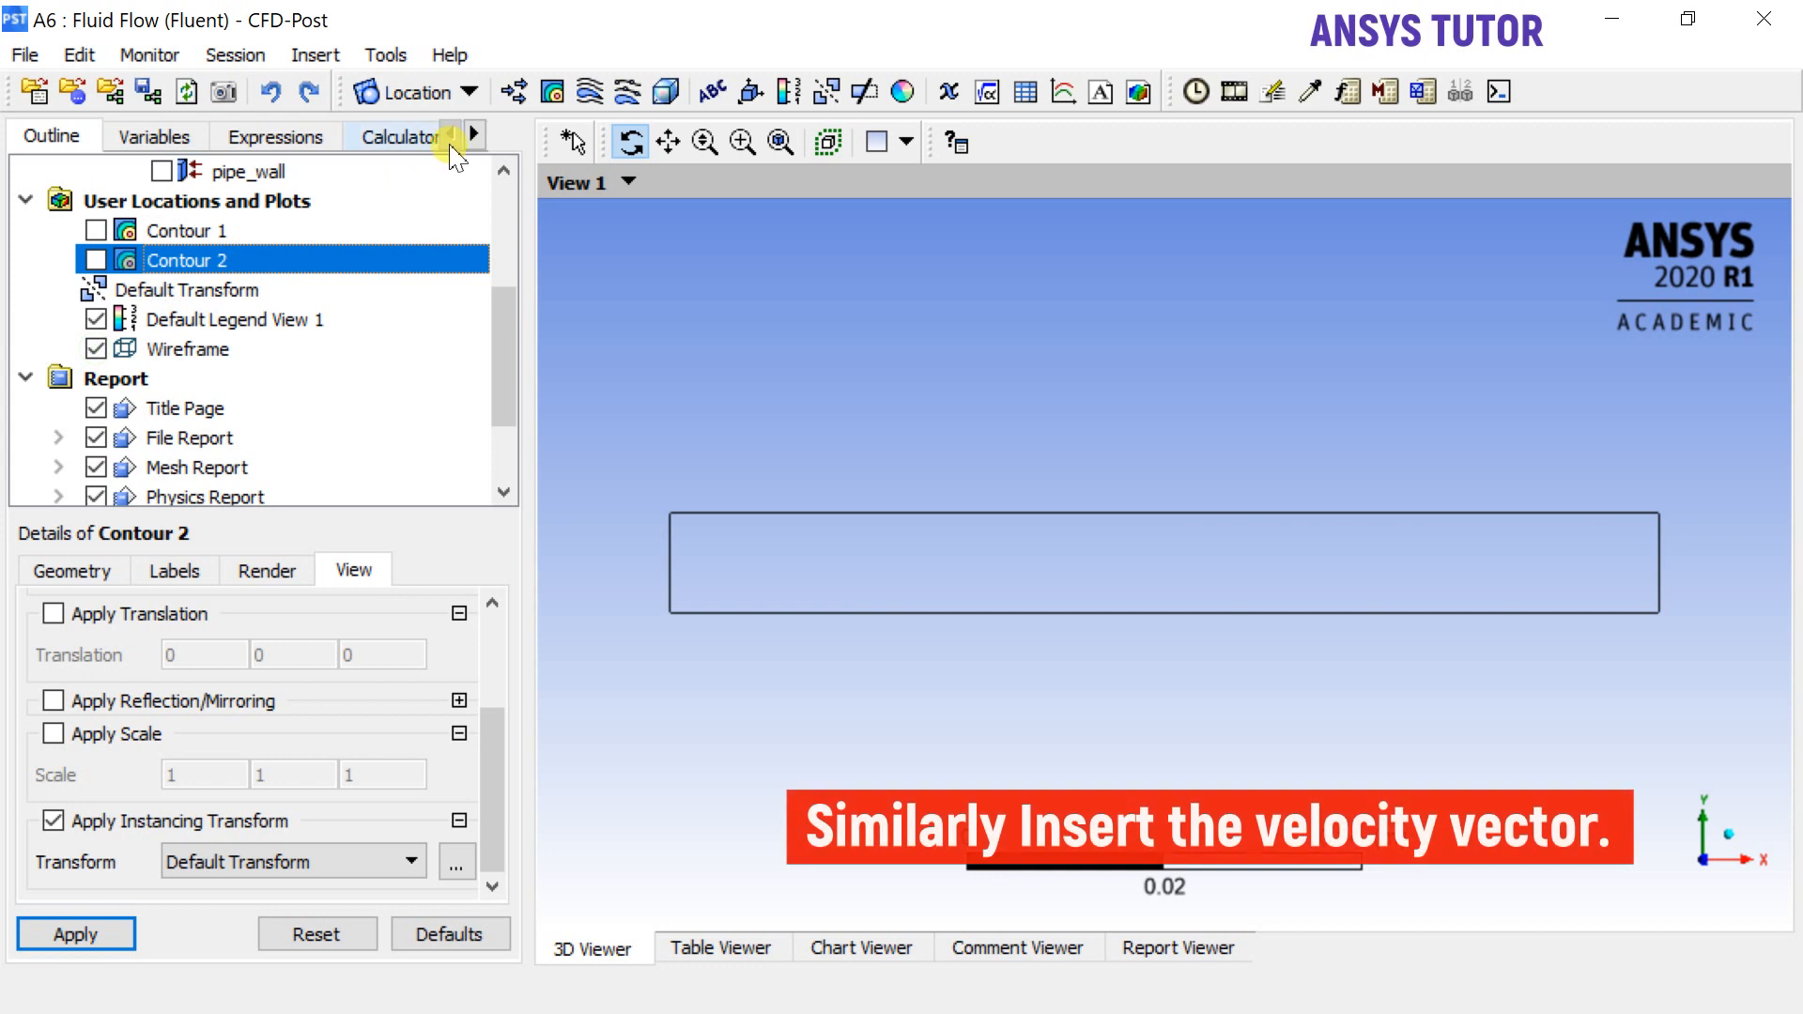
# Insert a vector plot named "velocity vector" on the periodic 1 location, apply it and inspect the arrows up close.
pyautogui.click(515, 94)
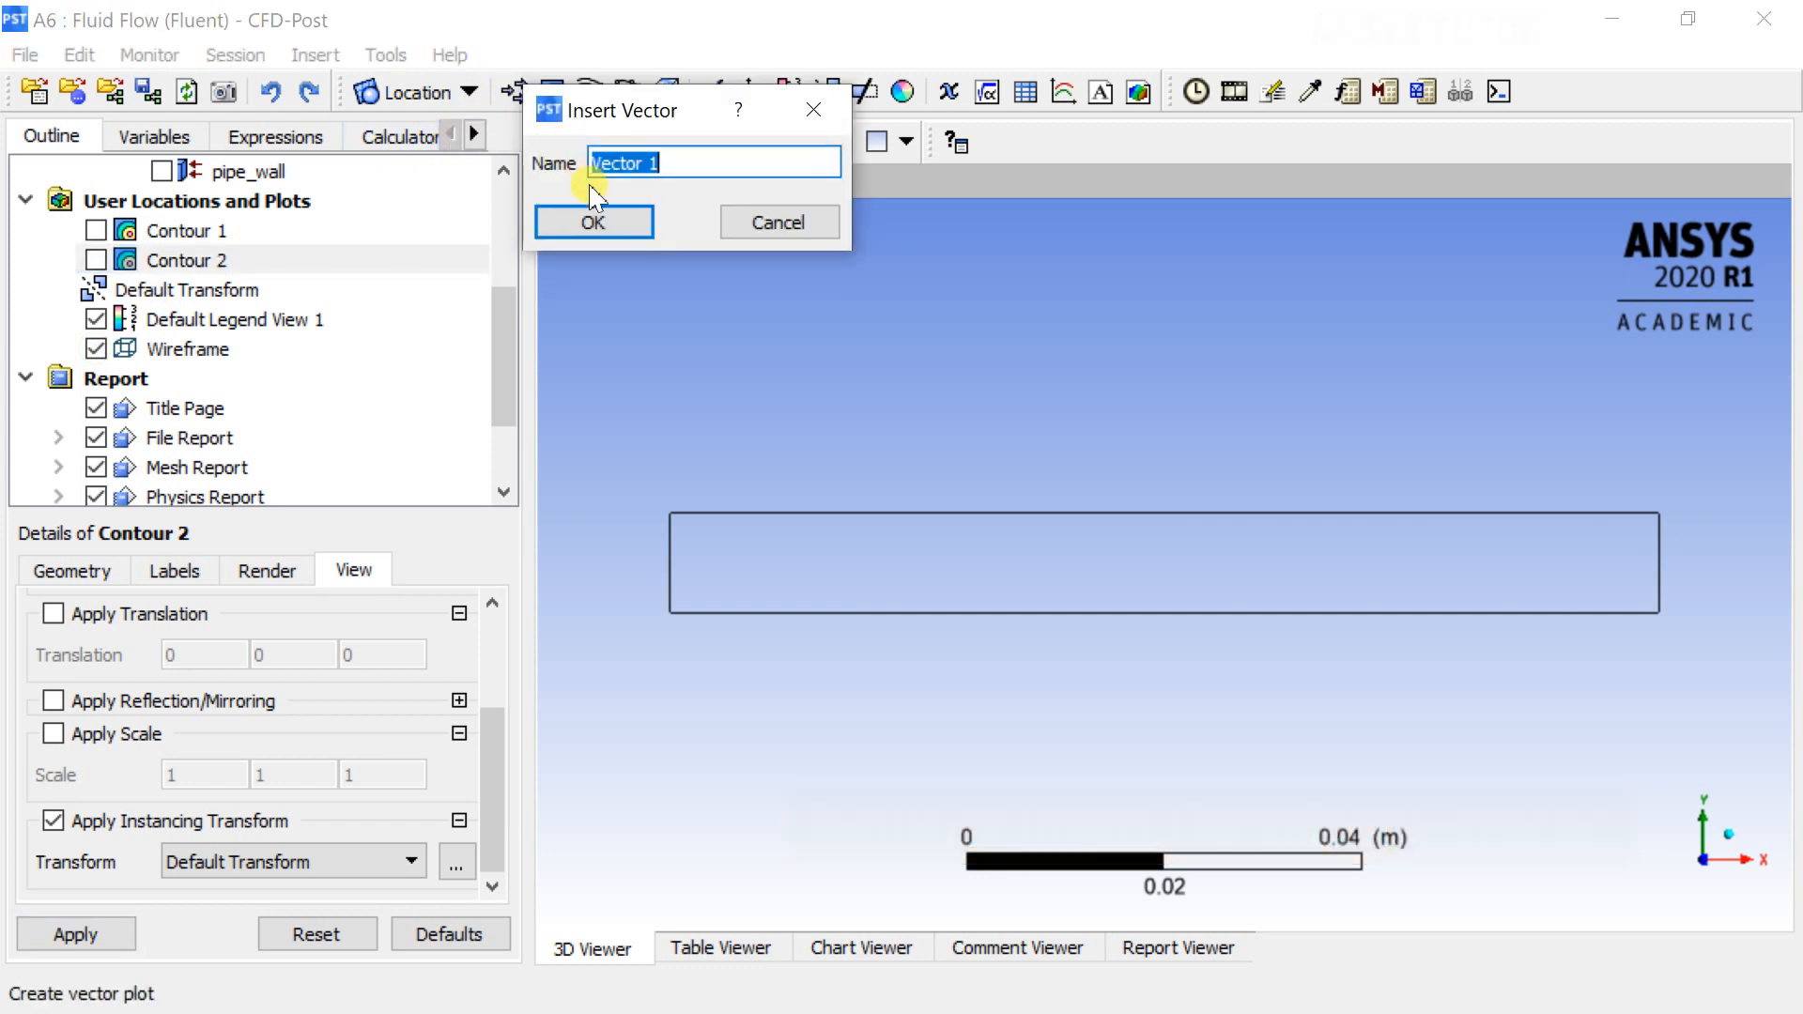
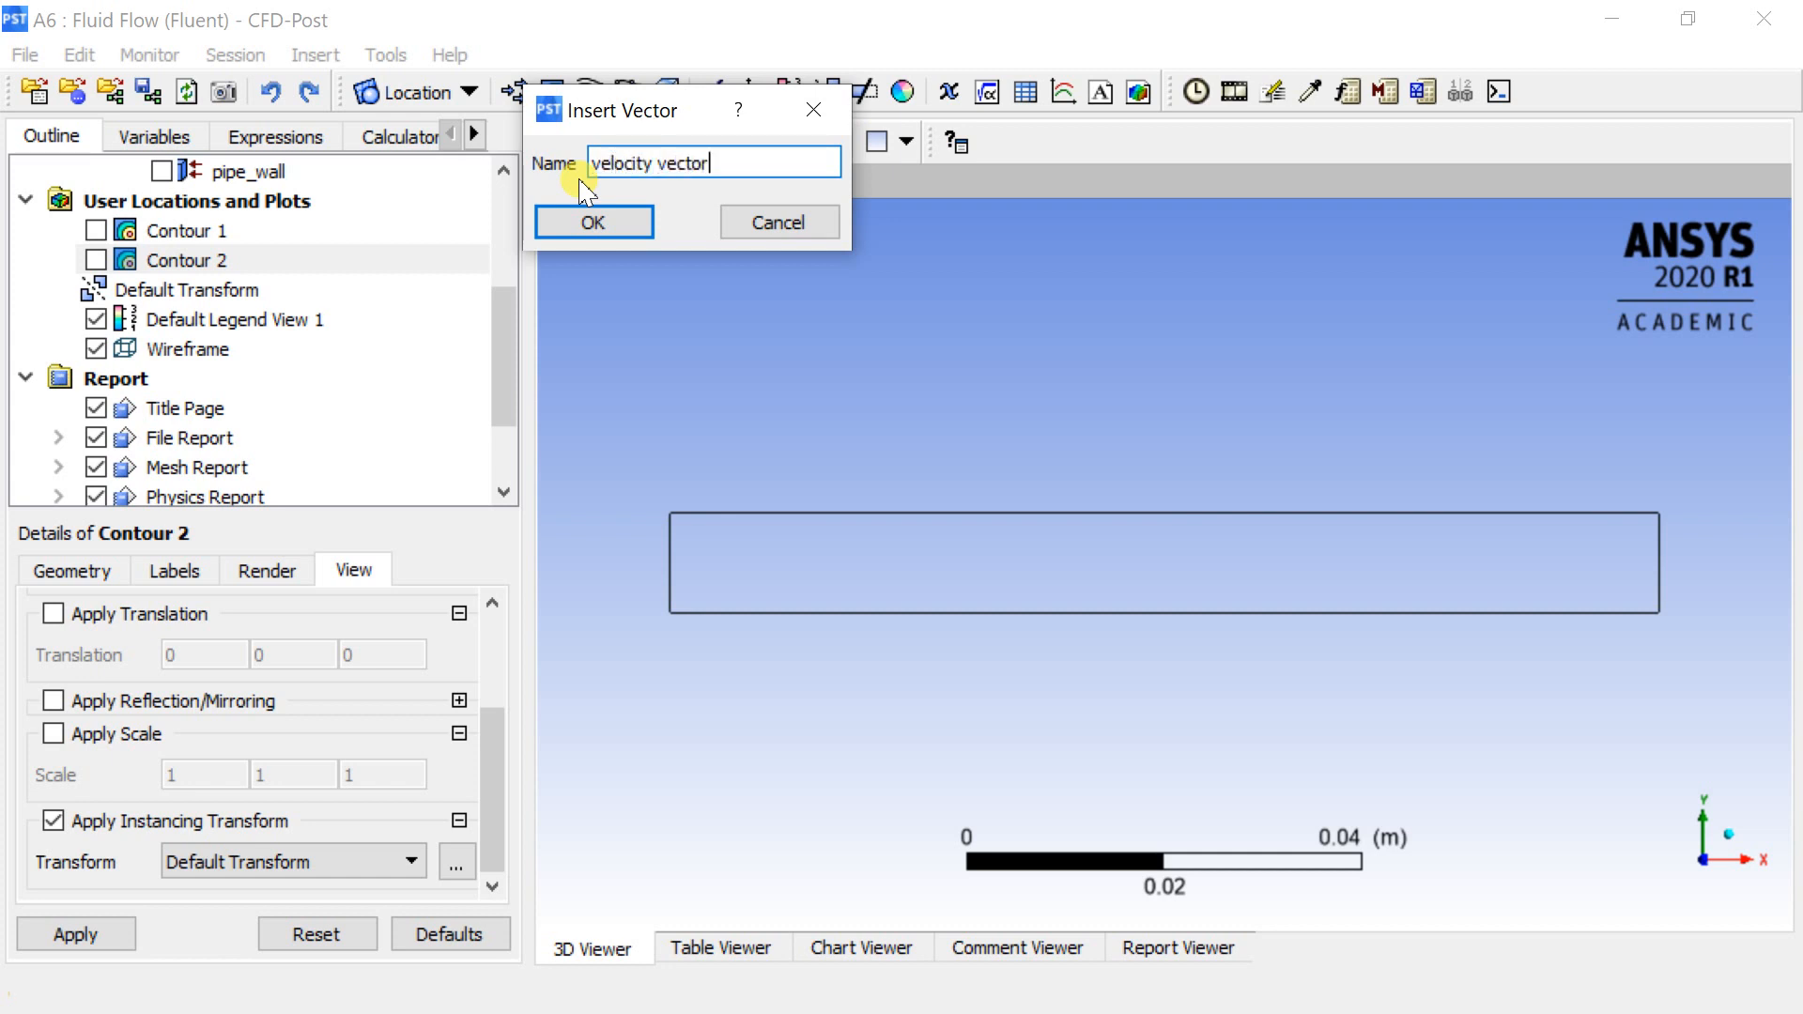
pyautogui.press('Return')
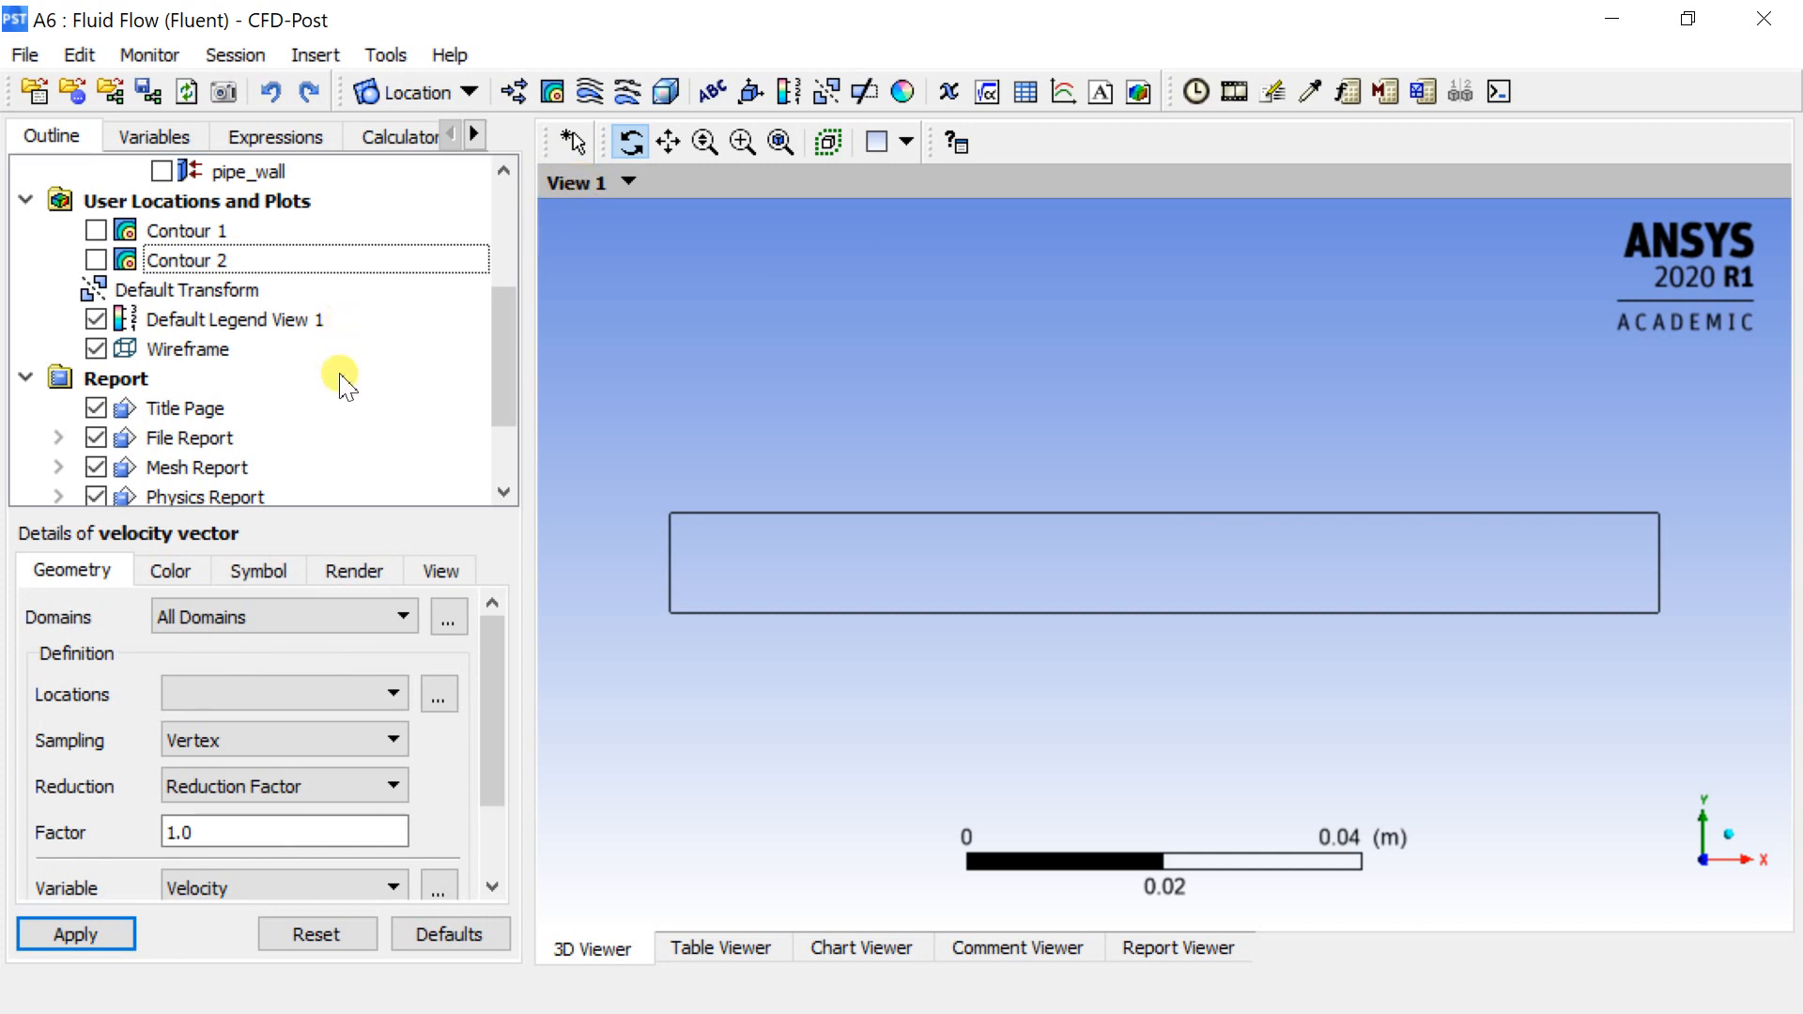
pyautogui.click(320, 690)
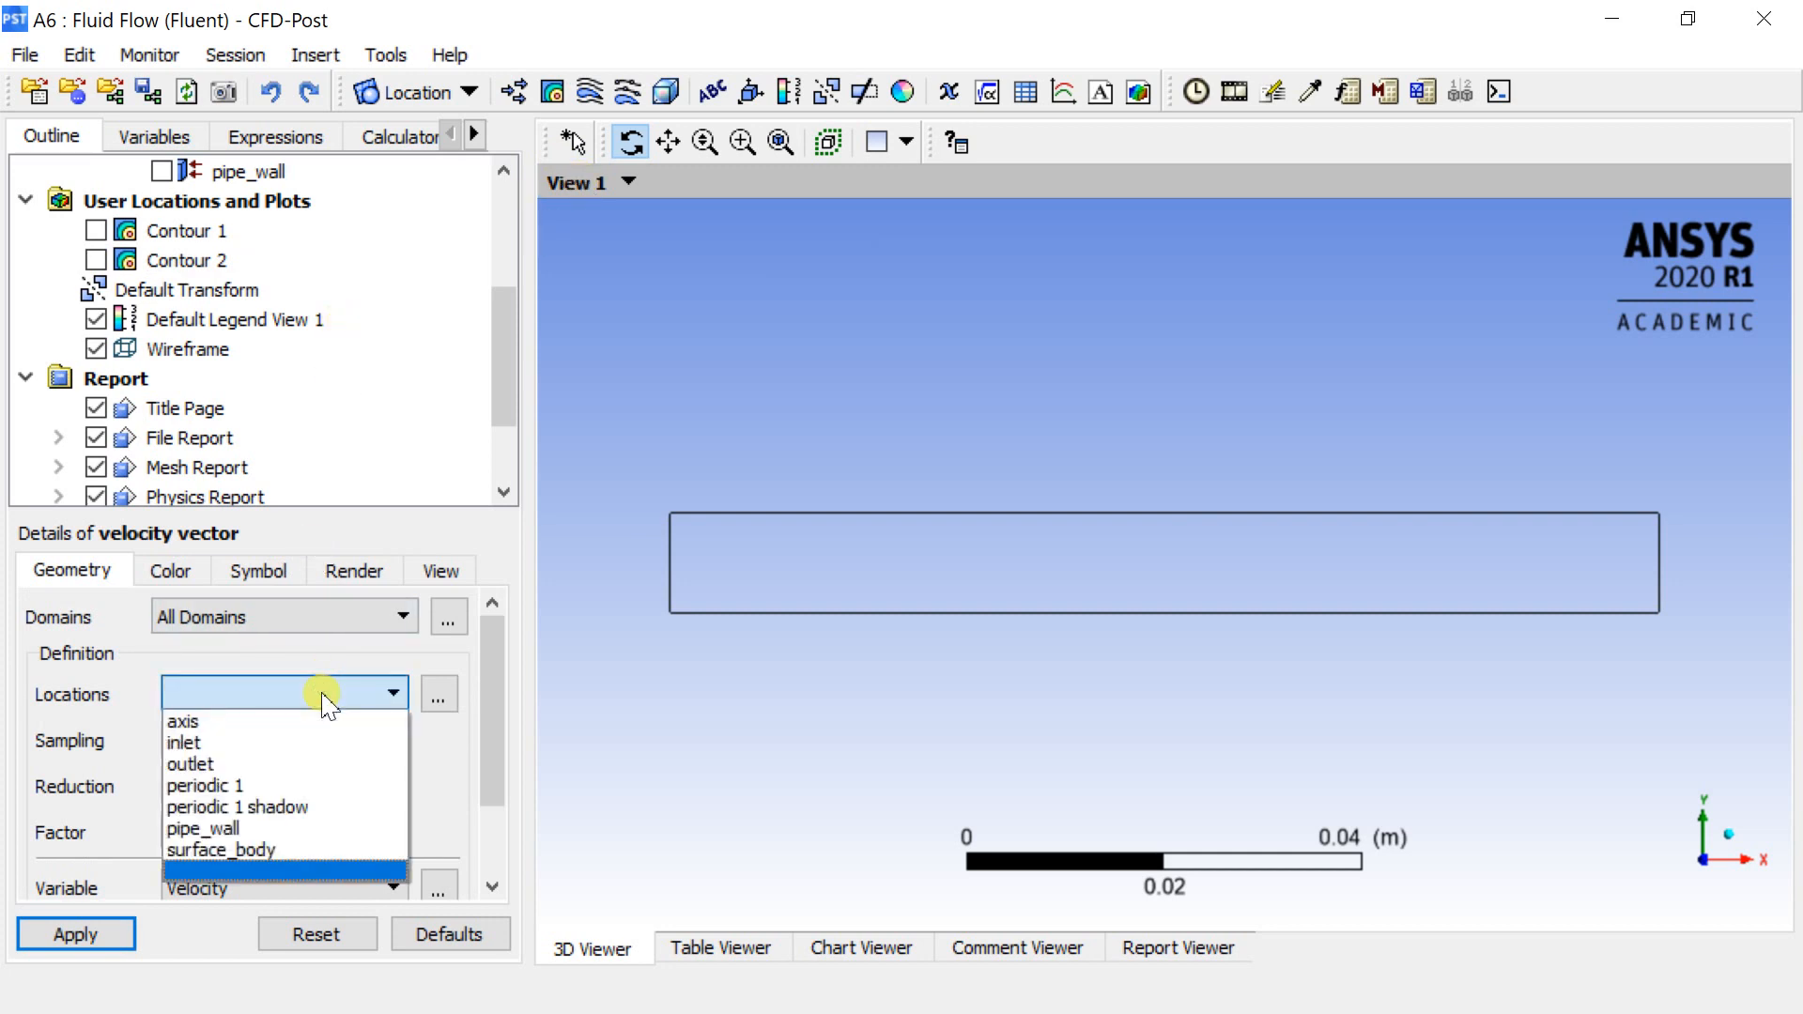
pyautogui.click(293, 787)
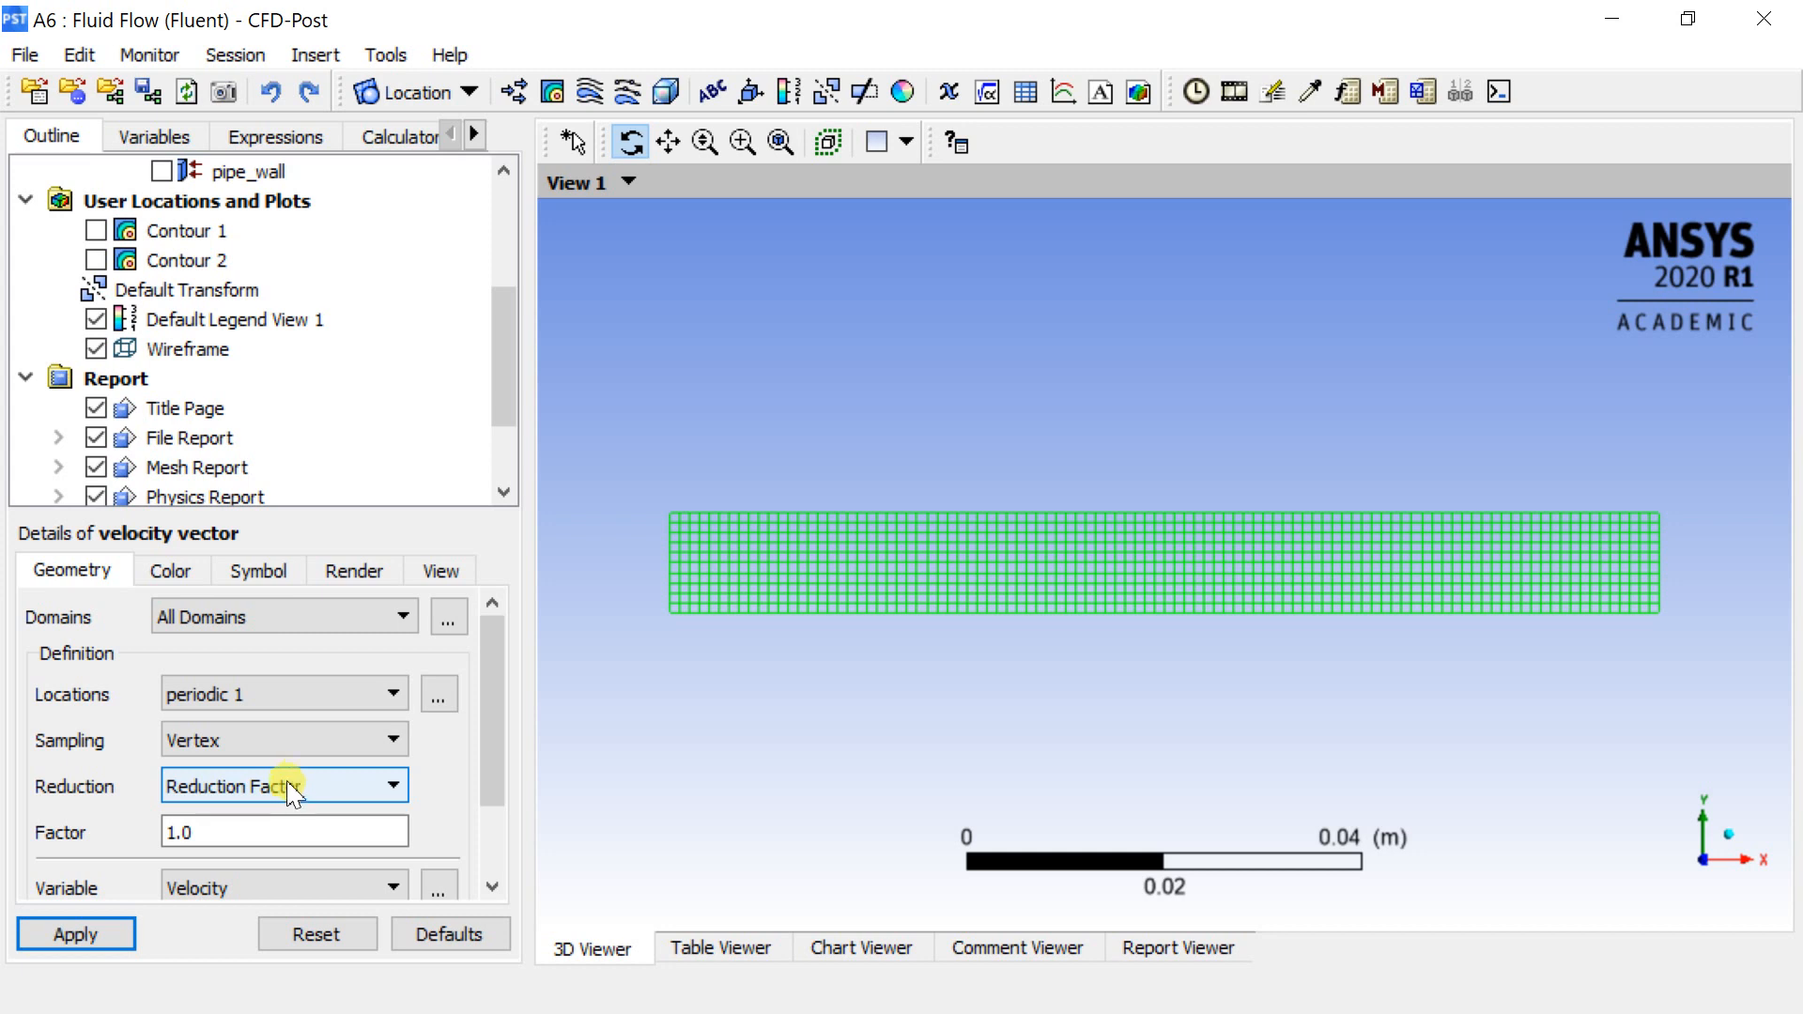
pyautogui.click(94, 932)
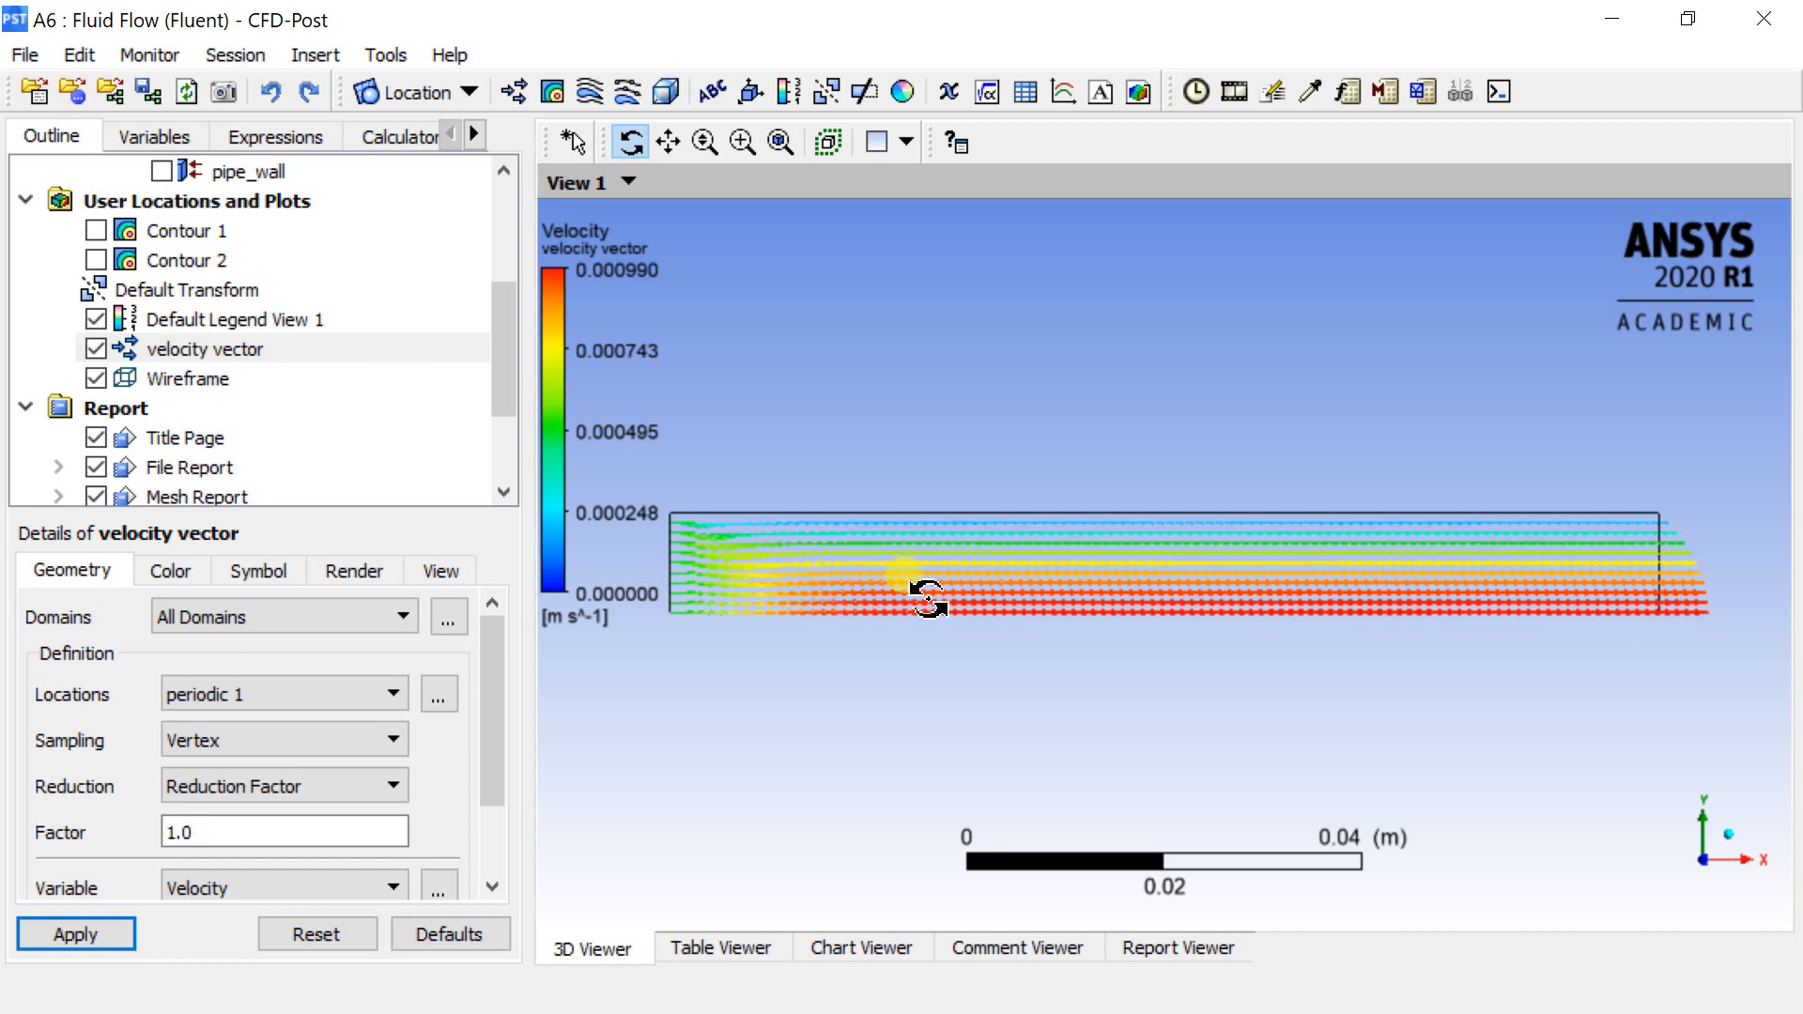
pyautogui.scroll(3, 1642, 572)
pyautogui.scroll(3, 1642, 573)
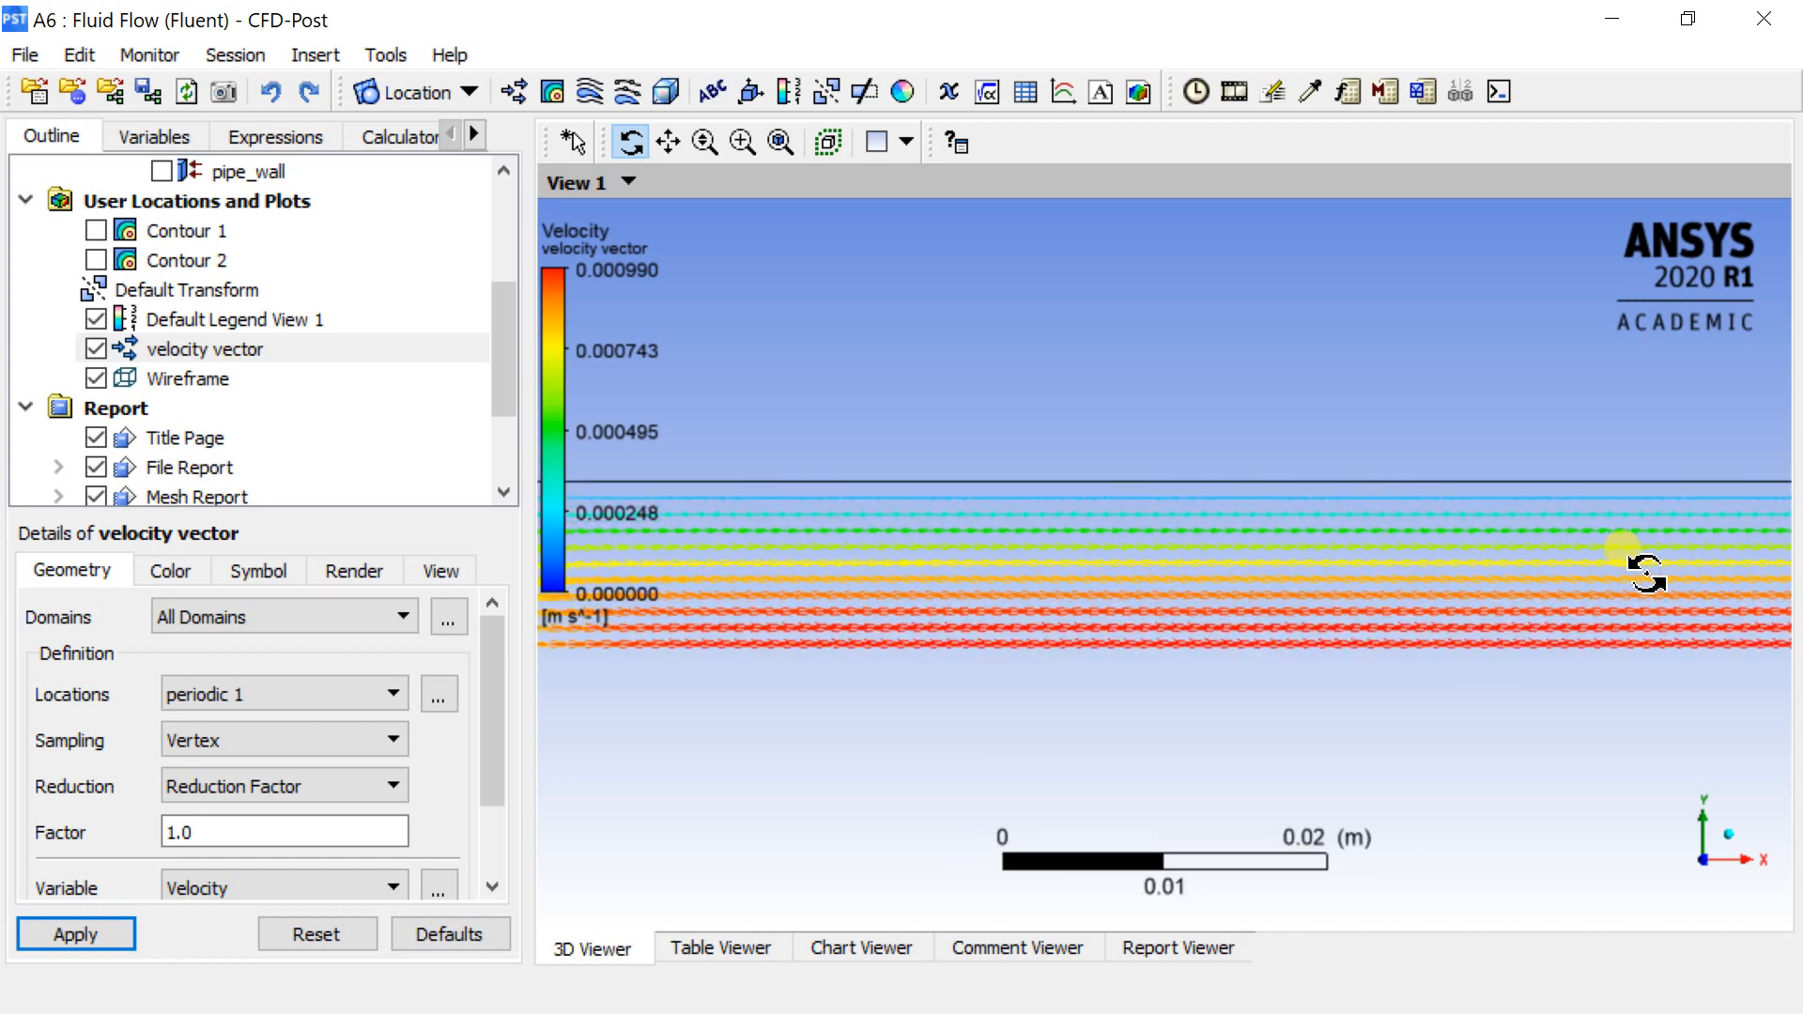
pyautogui.scroll(-2, 1645, 573)
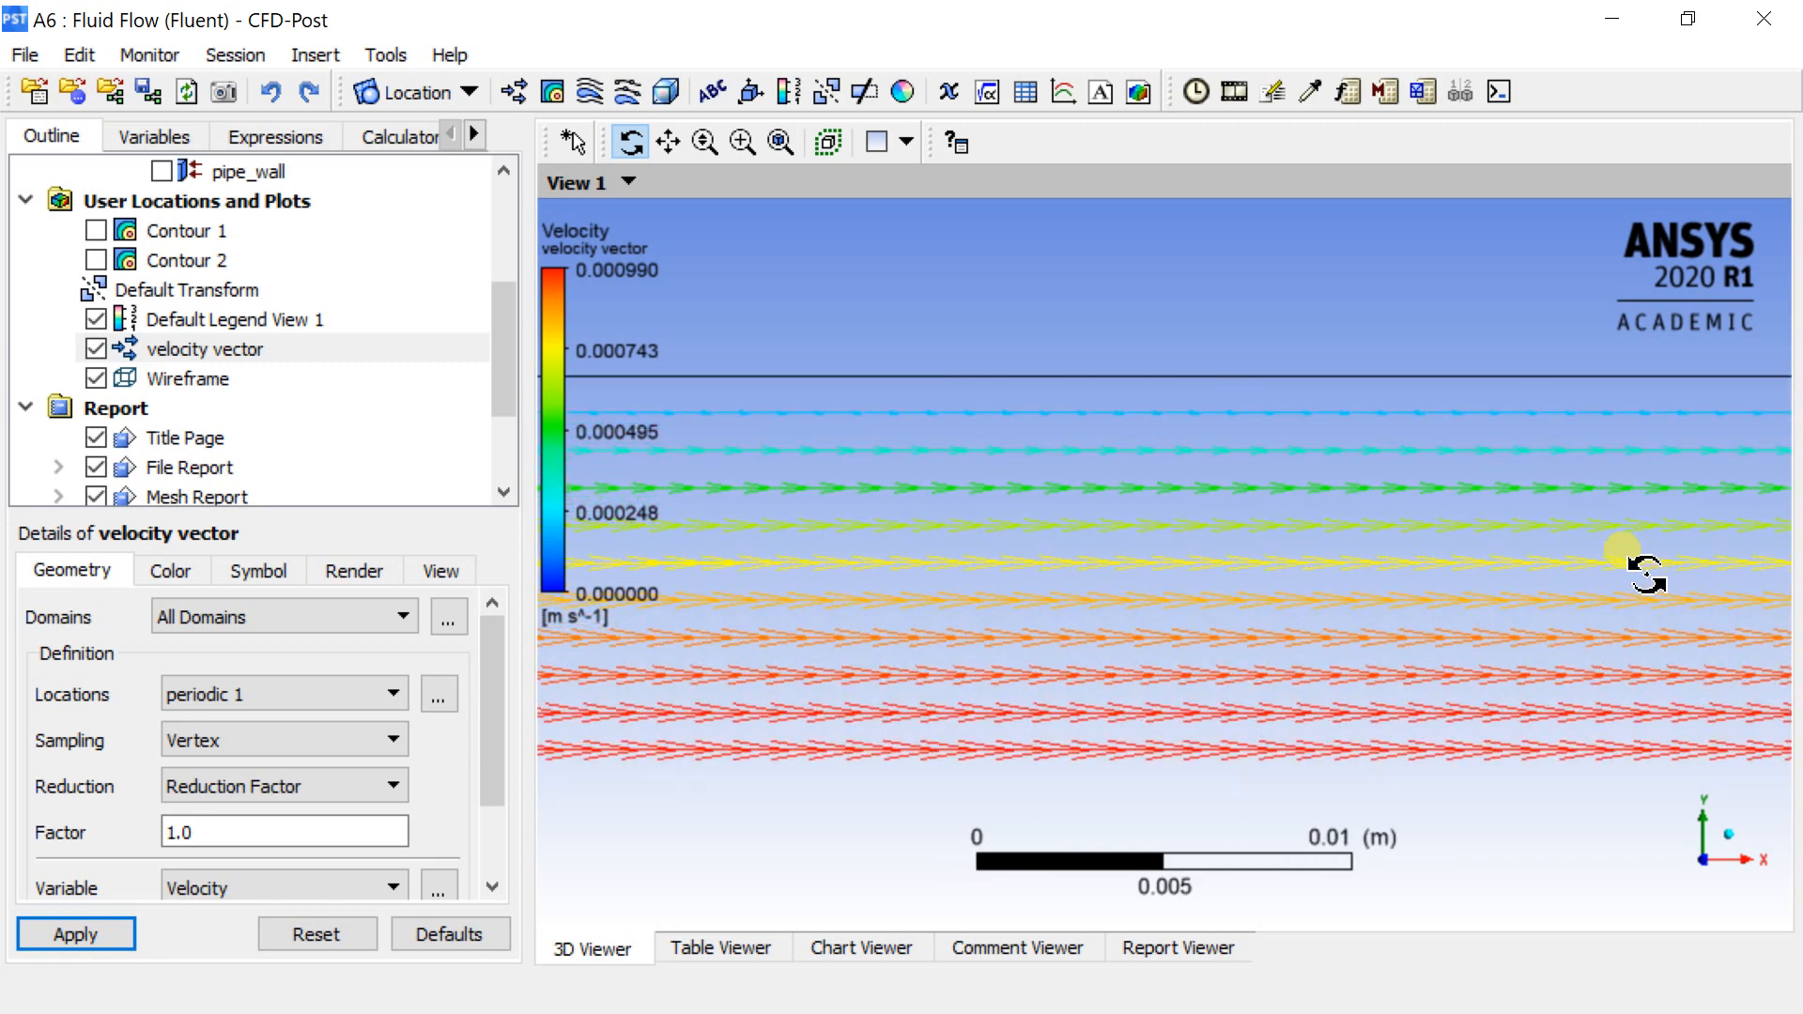
pyautogui.scroll(-4, 1645, 574)
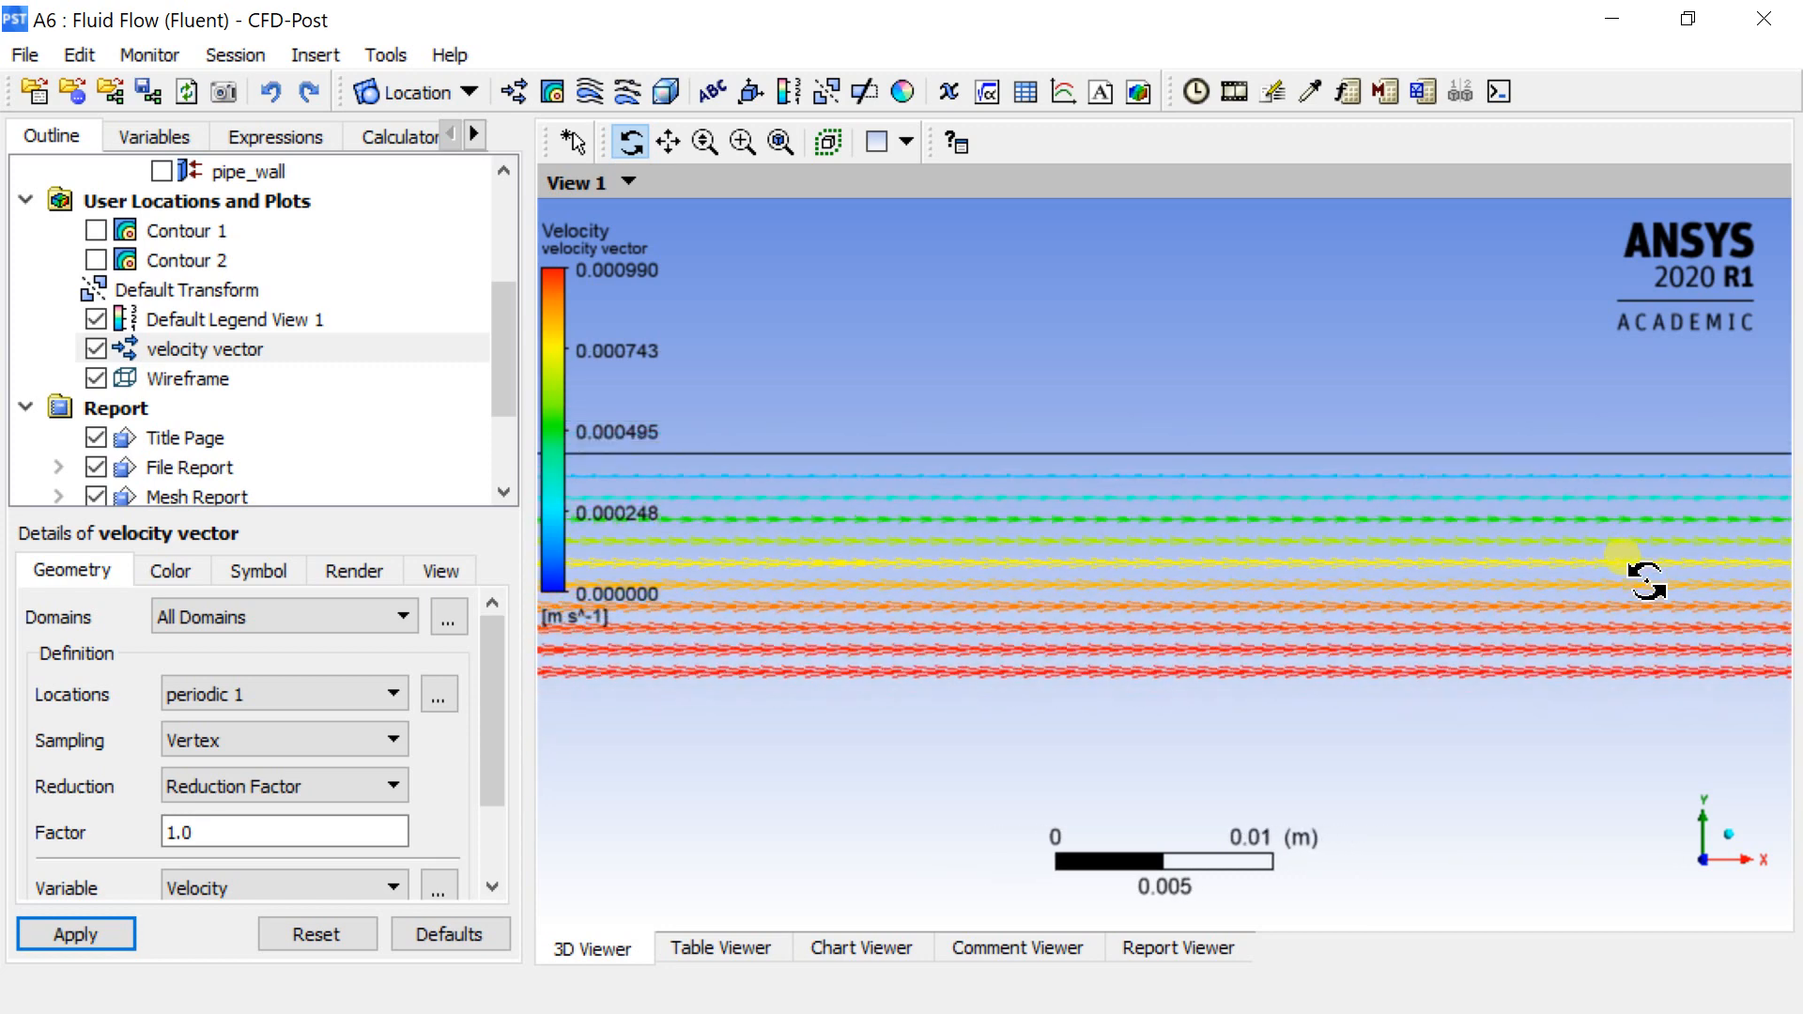
pyautogui.scroll(-1, 1645, 574)
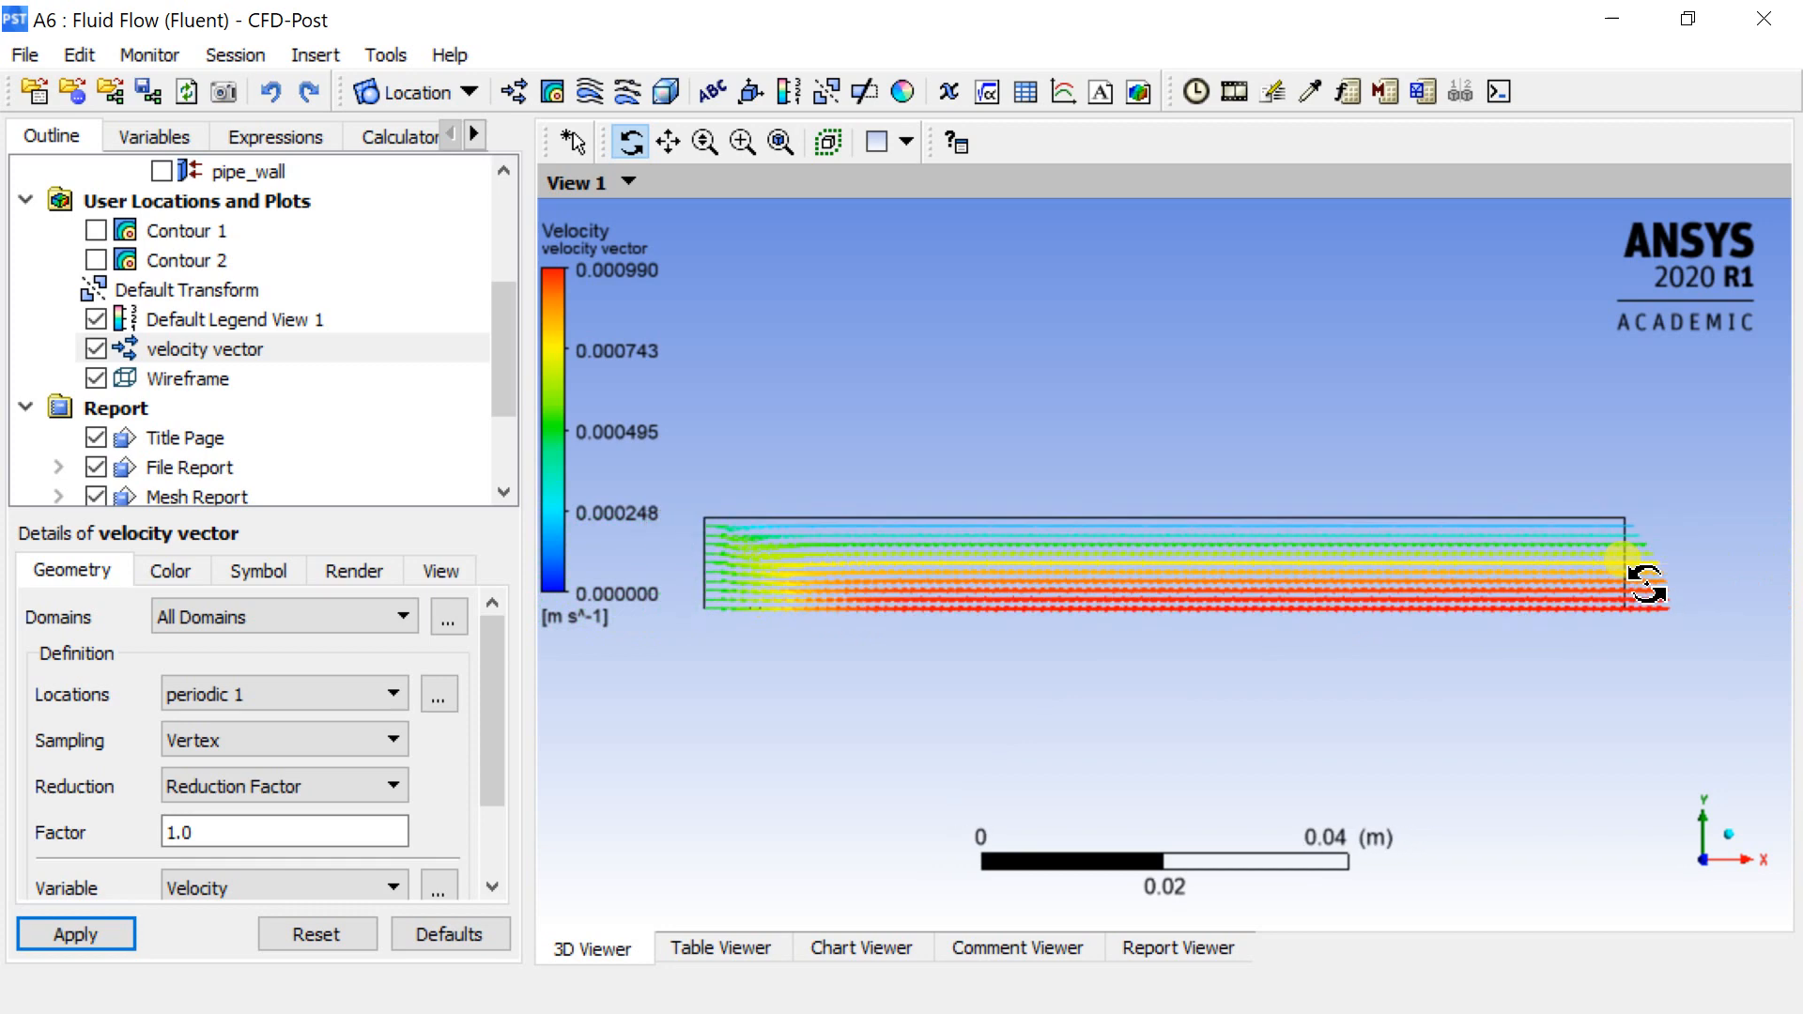
# Examine the velocity vector arrows up close at the pipe outlet and along the full pipe length.
pyautogui.click(667, 142)
pyautogui.moveTo(1530, 563); pyautogui.dragTo(1131, 589)
pyautogui.scroll(1, 1409, 564)
pyautogui.scroll(6, 1143, 590)
pyautogui.scroll(3, 1142, 589)
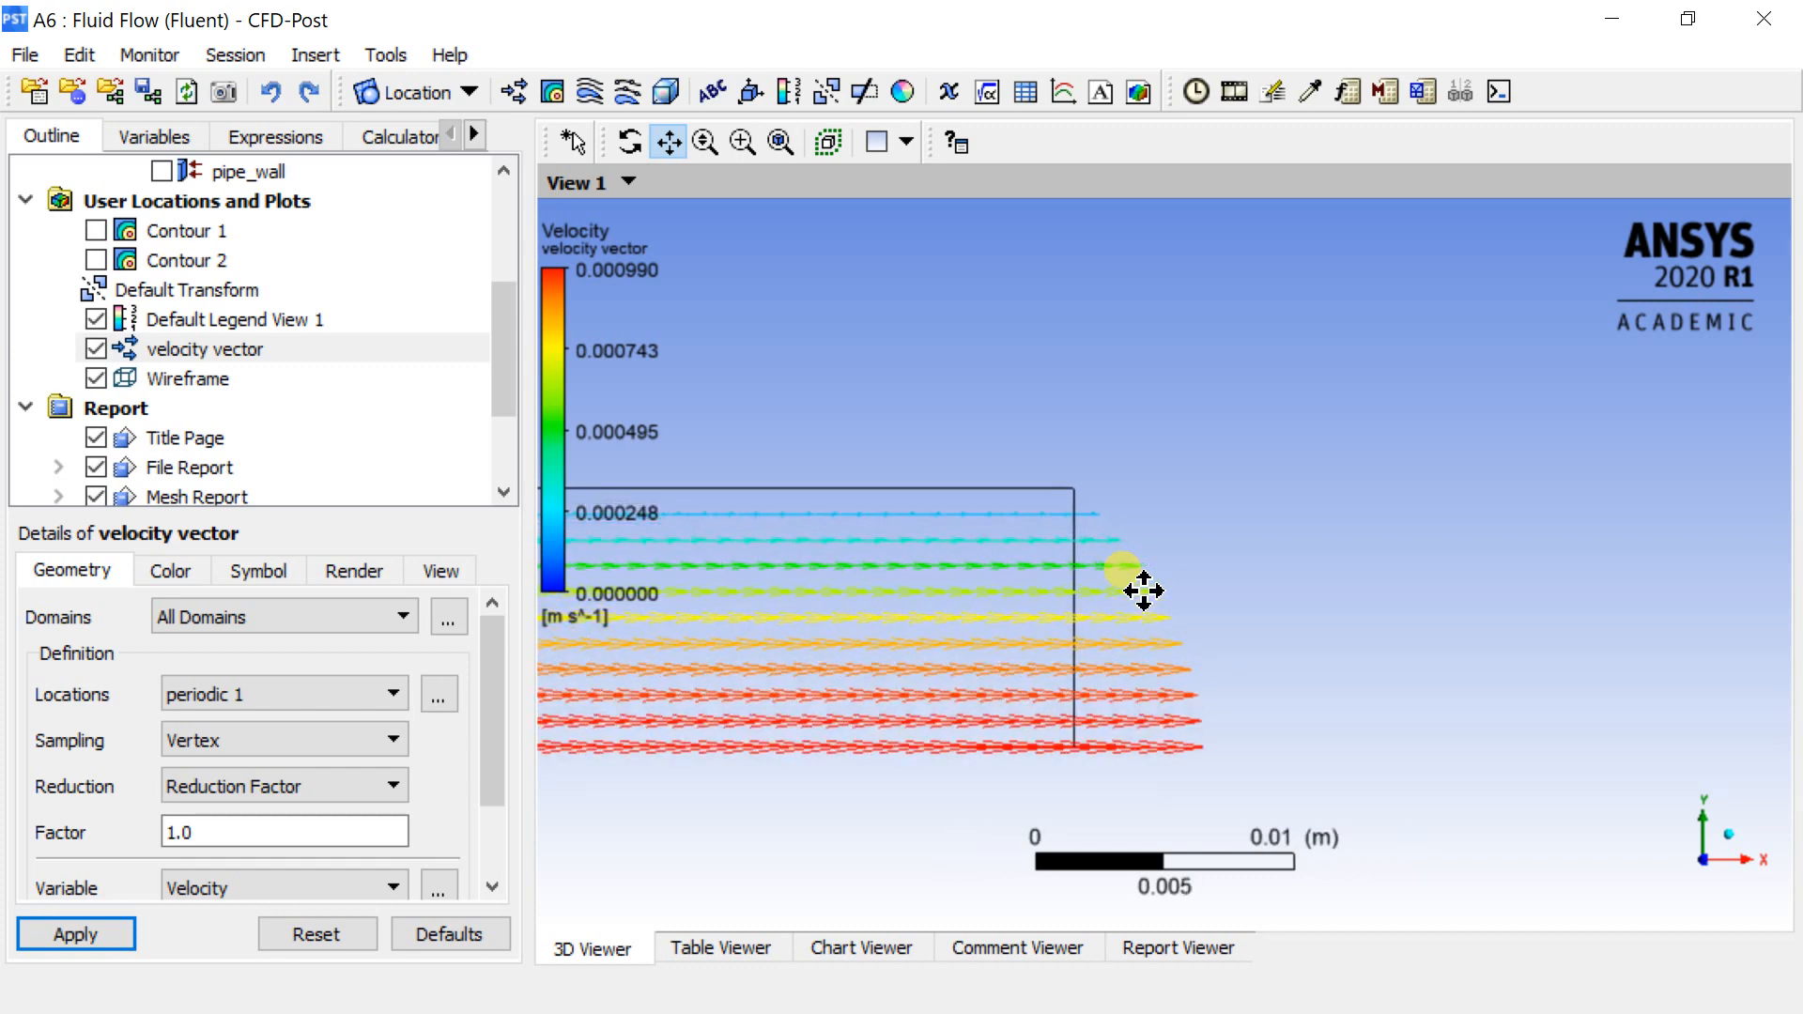
pyautogui.moveTo(1127, 652); pyautogui.dragTo(1168, 541)
pyautogui.scroll(1, 1168, 541)
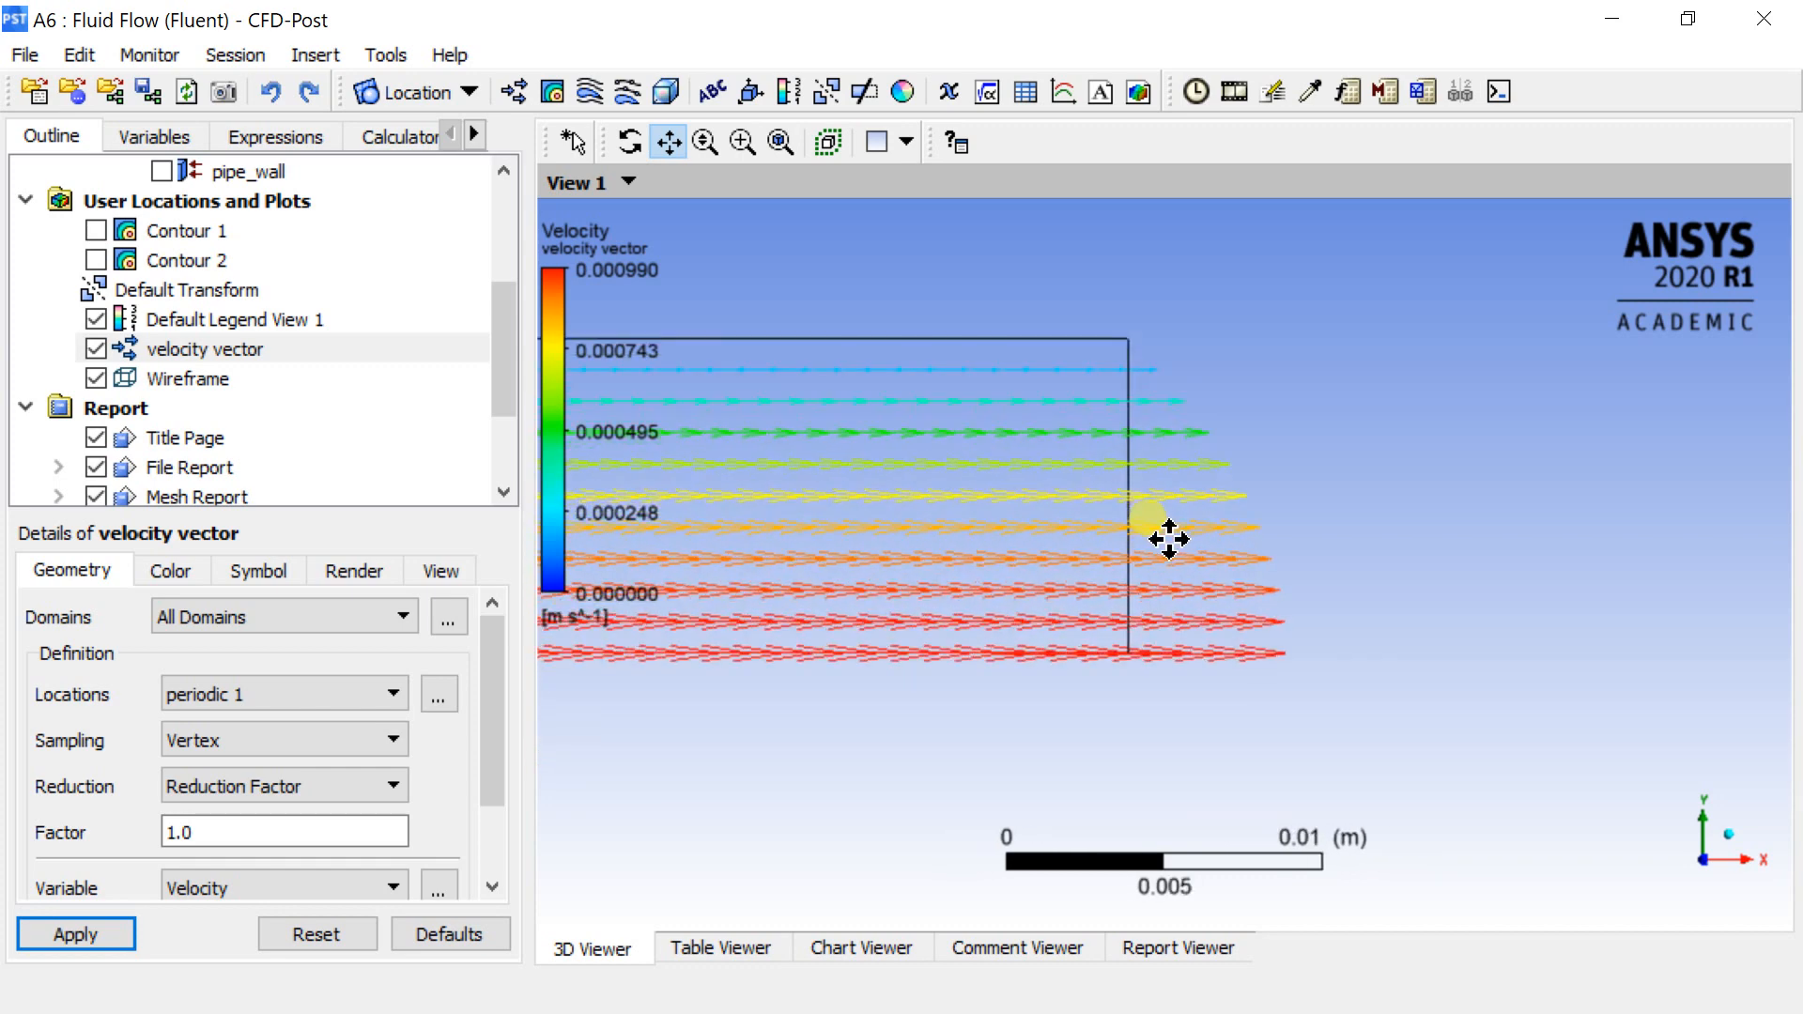
pyautogui.scroll(-4, 1168, 538)
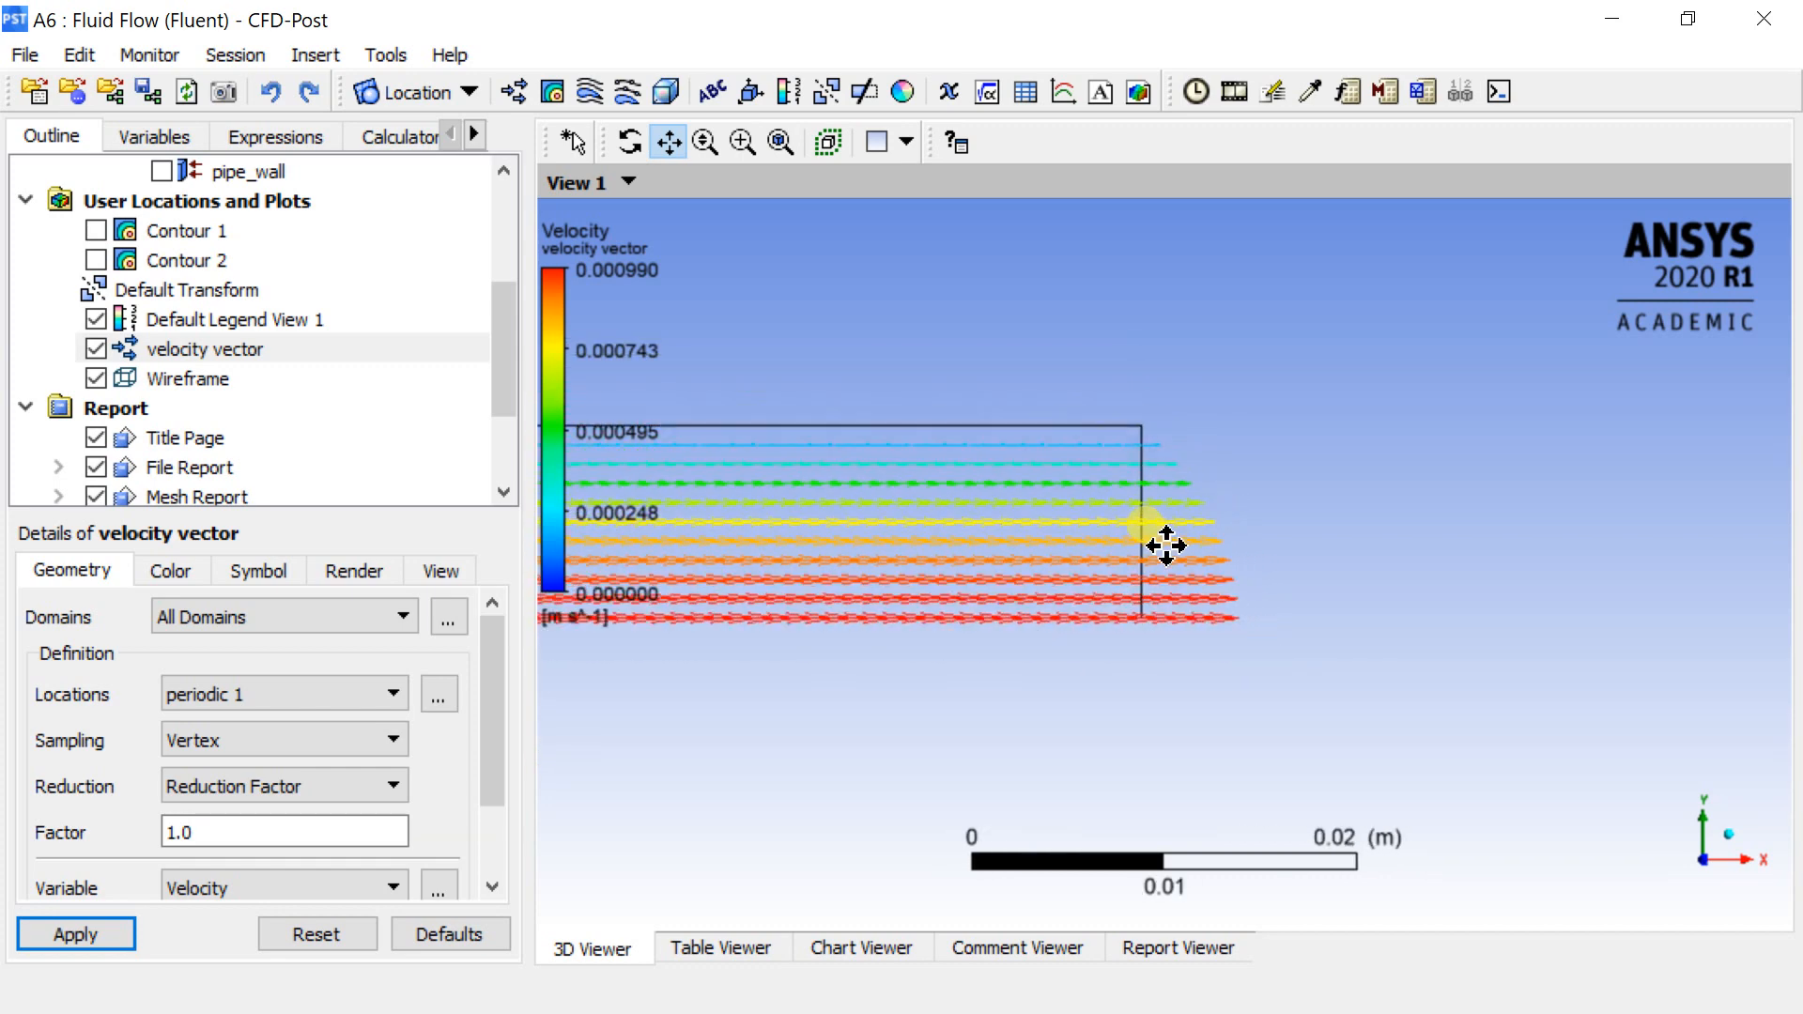
pyautogui.scroll(-6, 1104, 535)
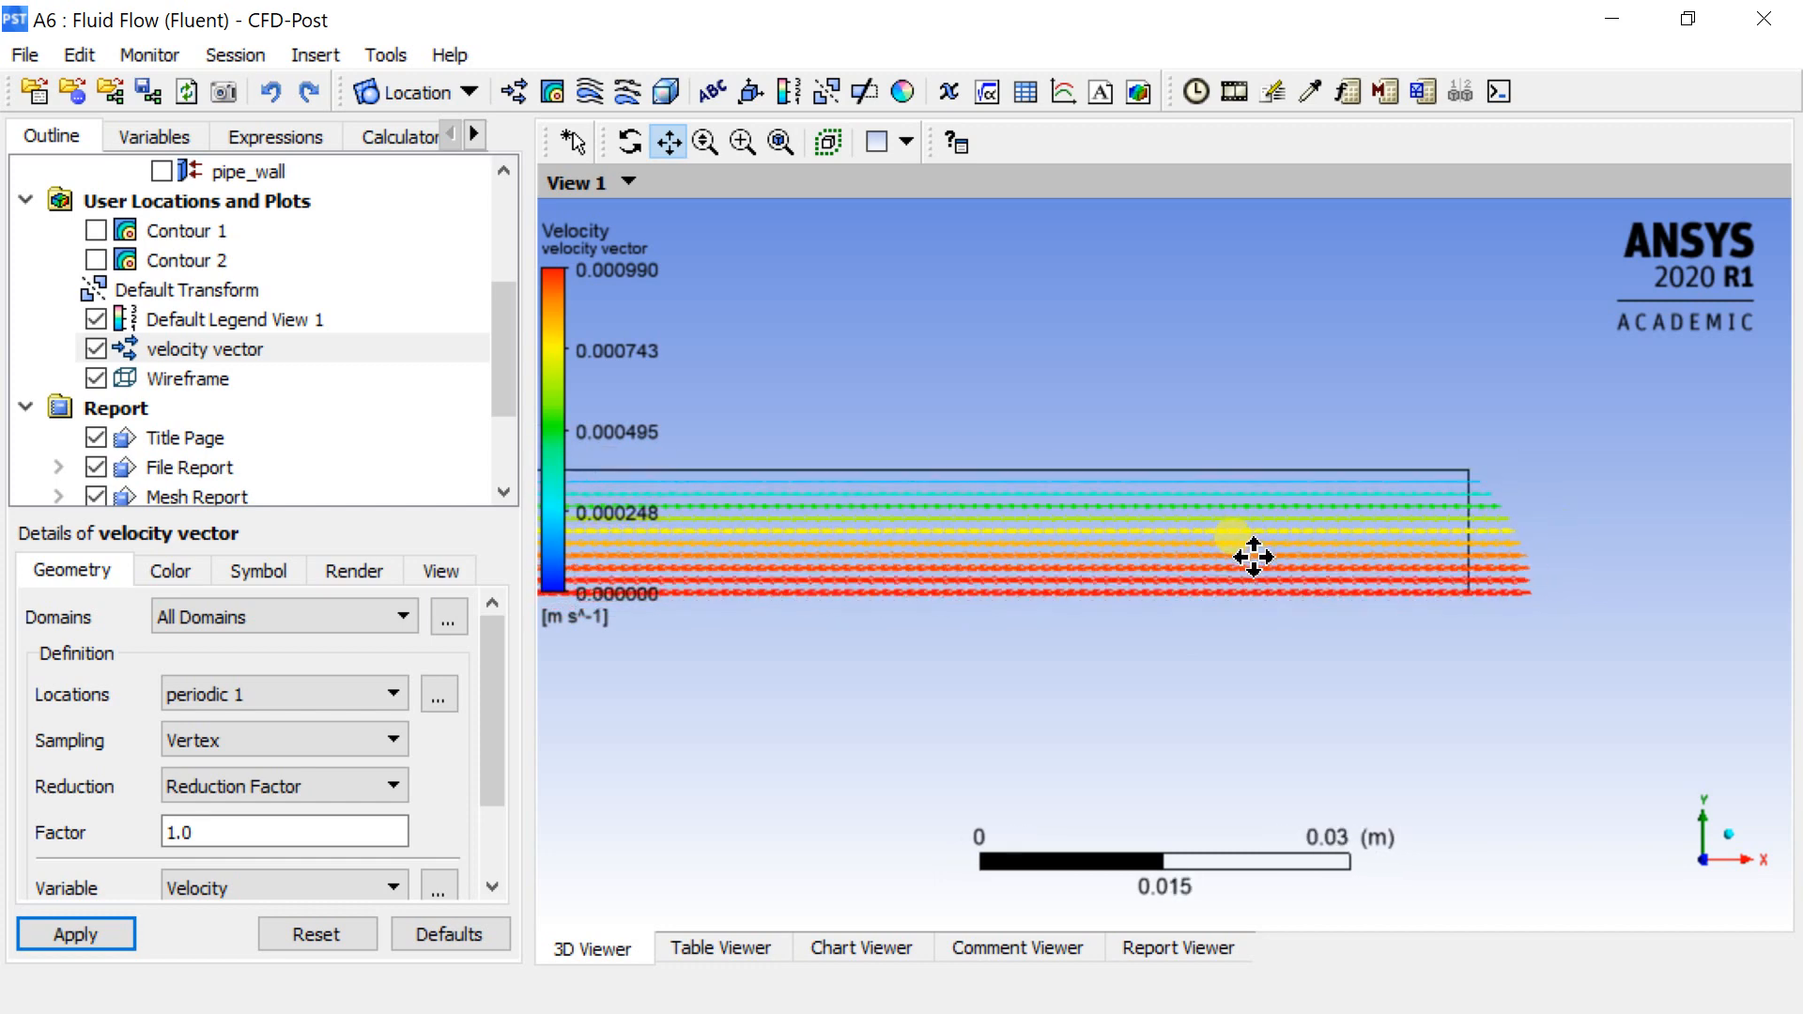
pyautogui.moveTo(1097, 547); pyautogui.dragTo(1254, 540)
pyautogui.scroll(2, 1183, 535)
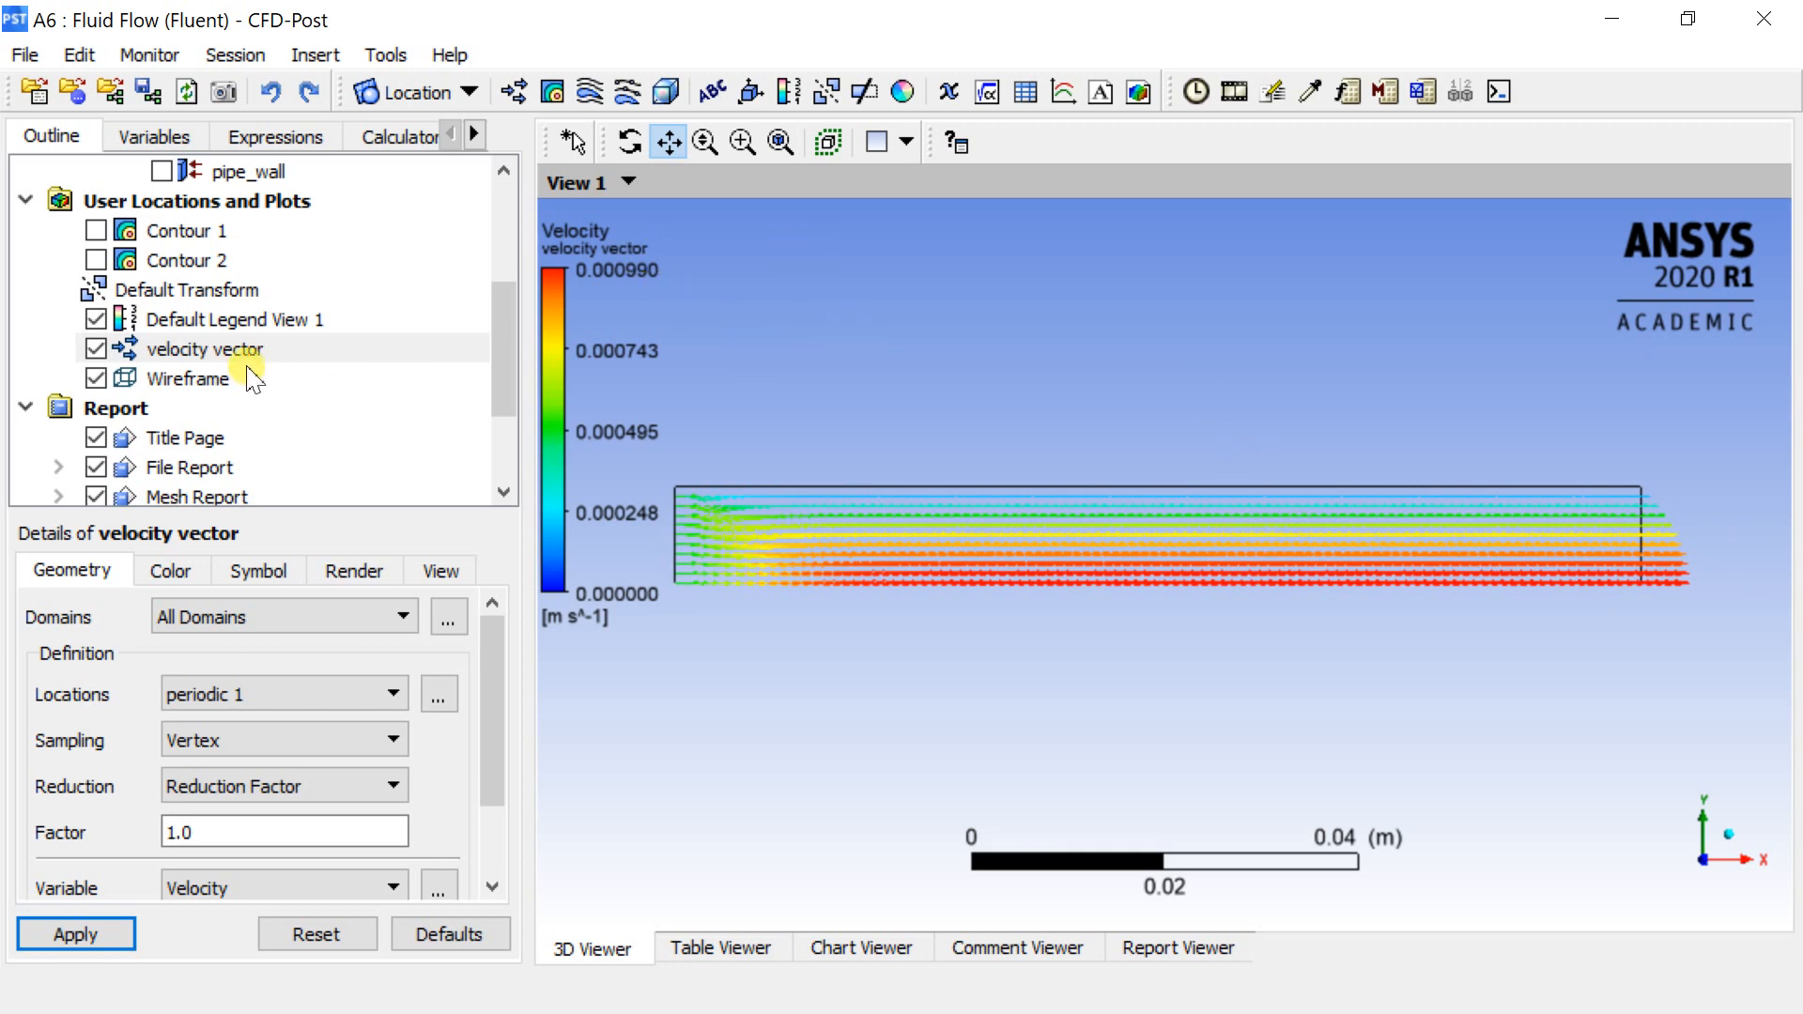
# Enable reflection/mirroring about the ZX Plane for the velocity vector plot and apply it.
pyautogui.click(434, 566)
pyautogui.scroll(-1, 182, 706)
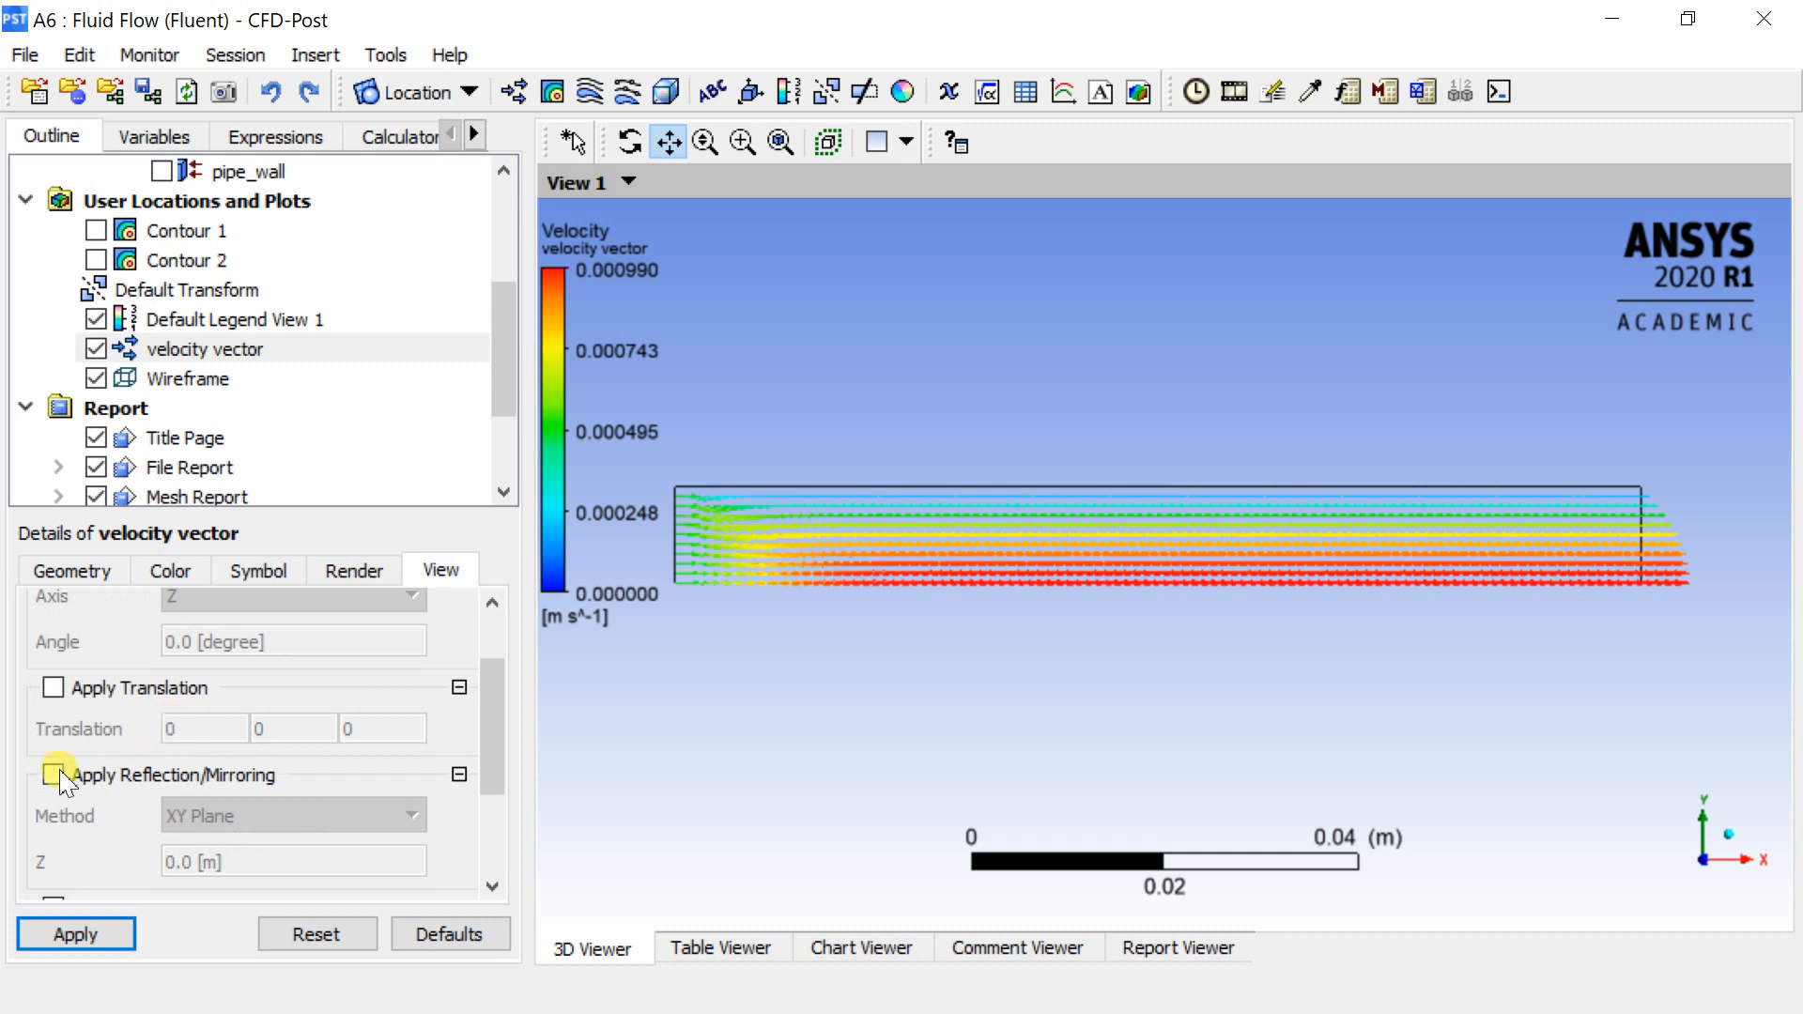
pyautogui.click(53, 773)
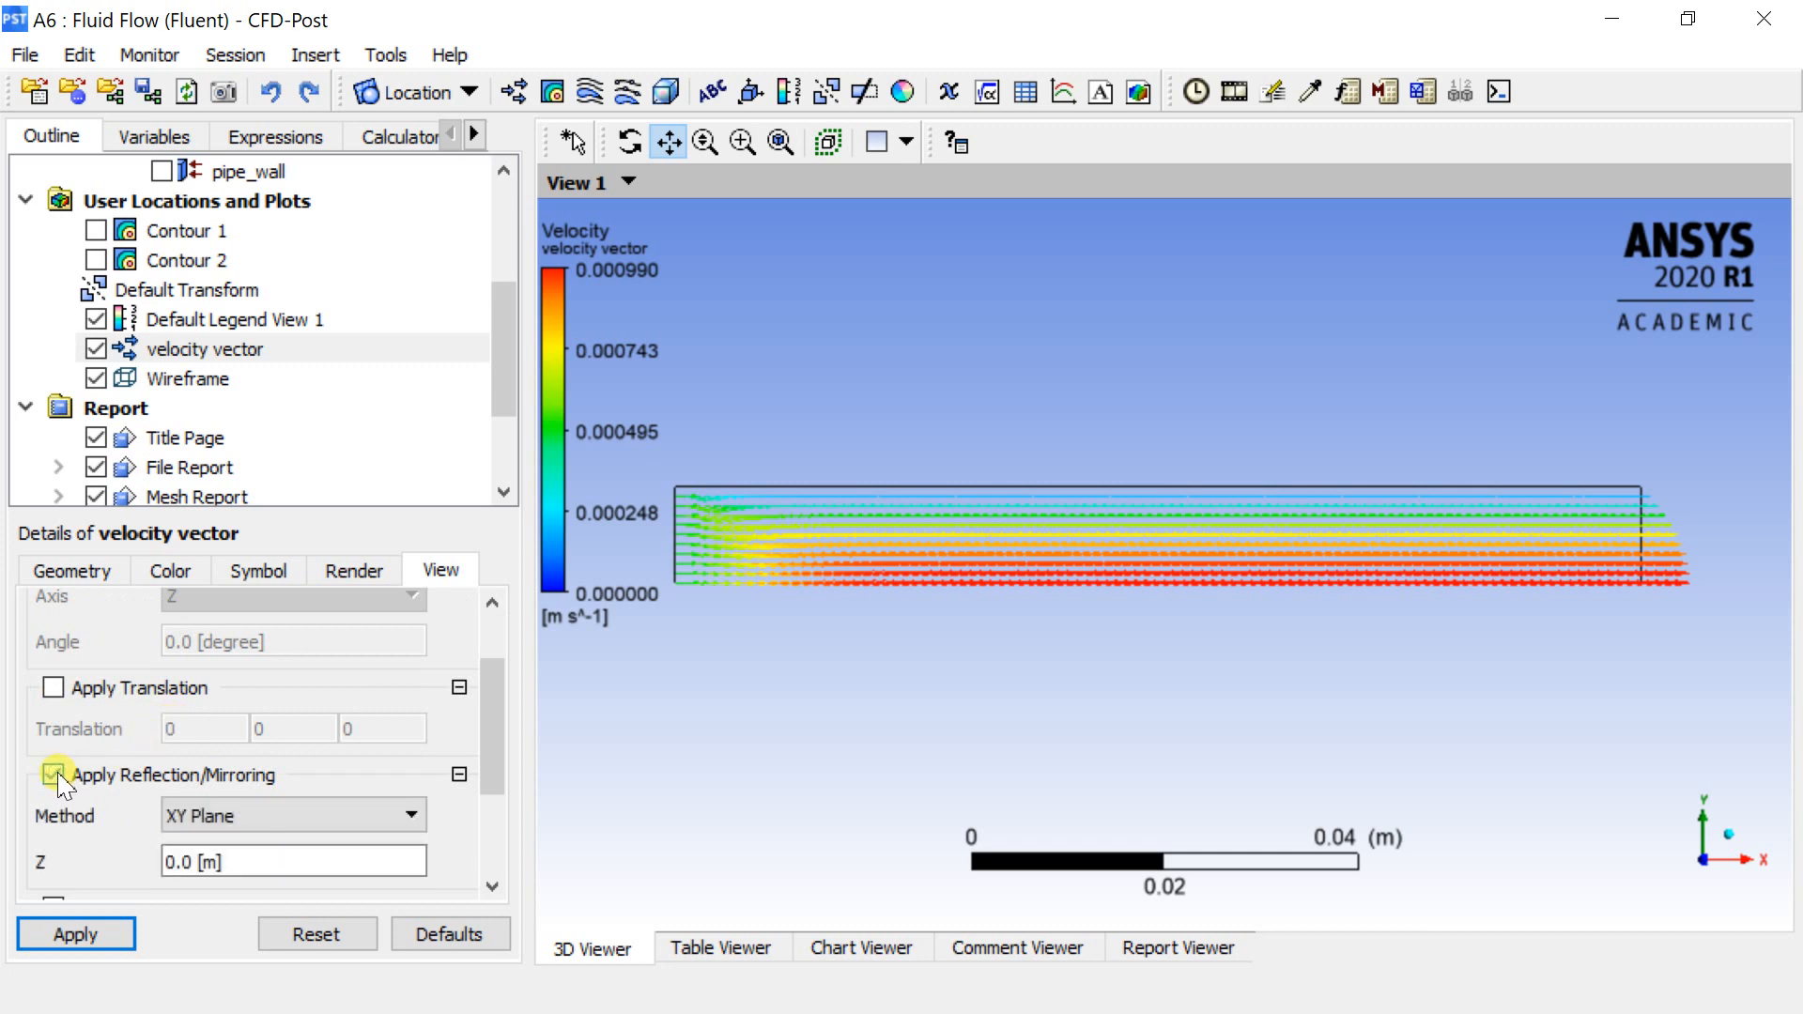
pyautogui.click(246, 823)
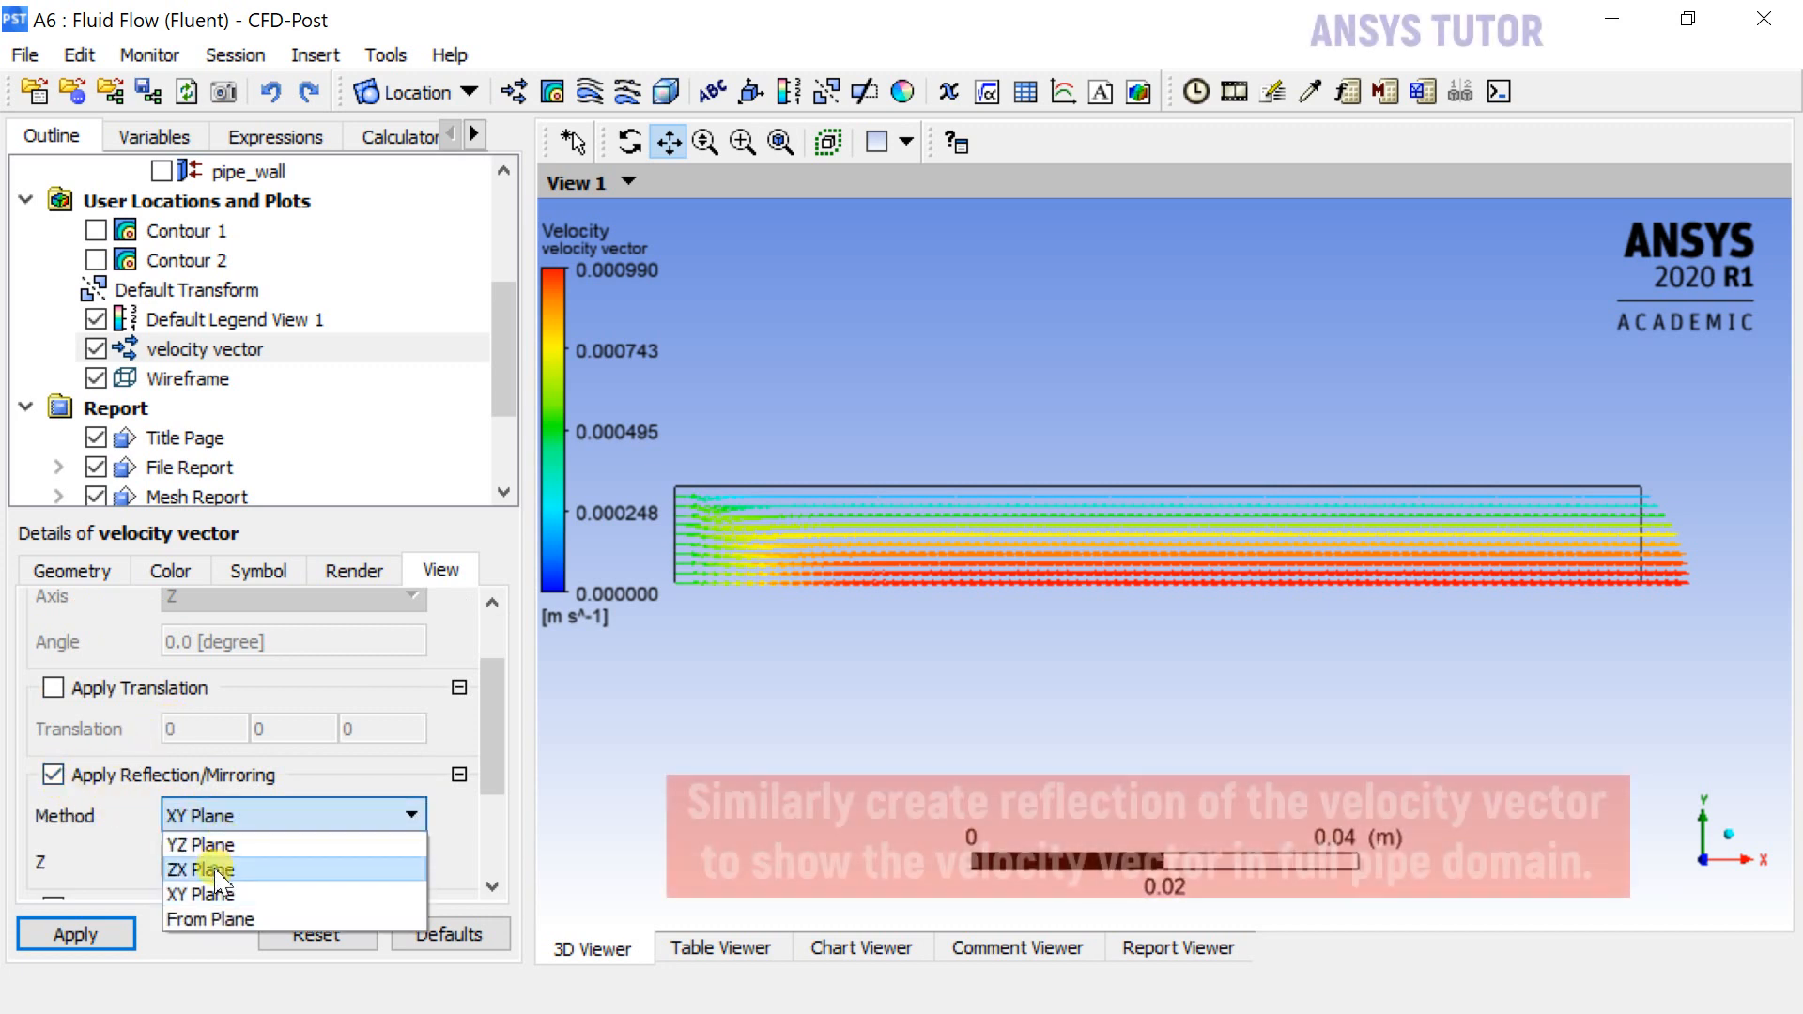
pyautogui.click(229, 862)
pyautogui.click(82, 937)
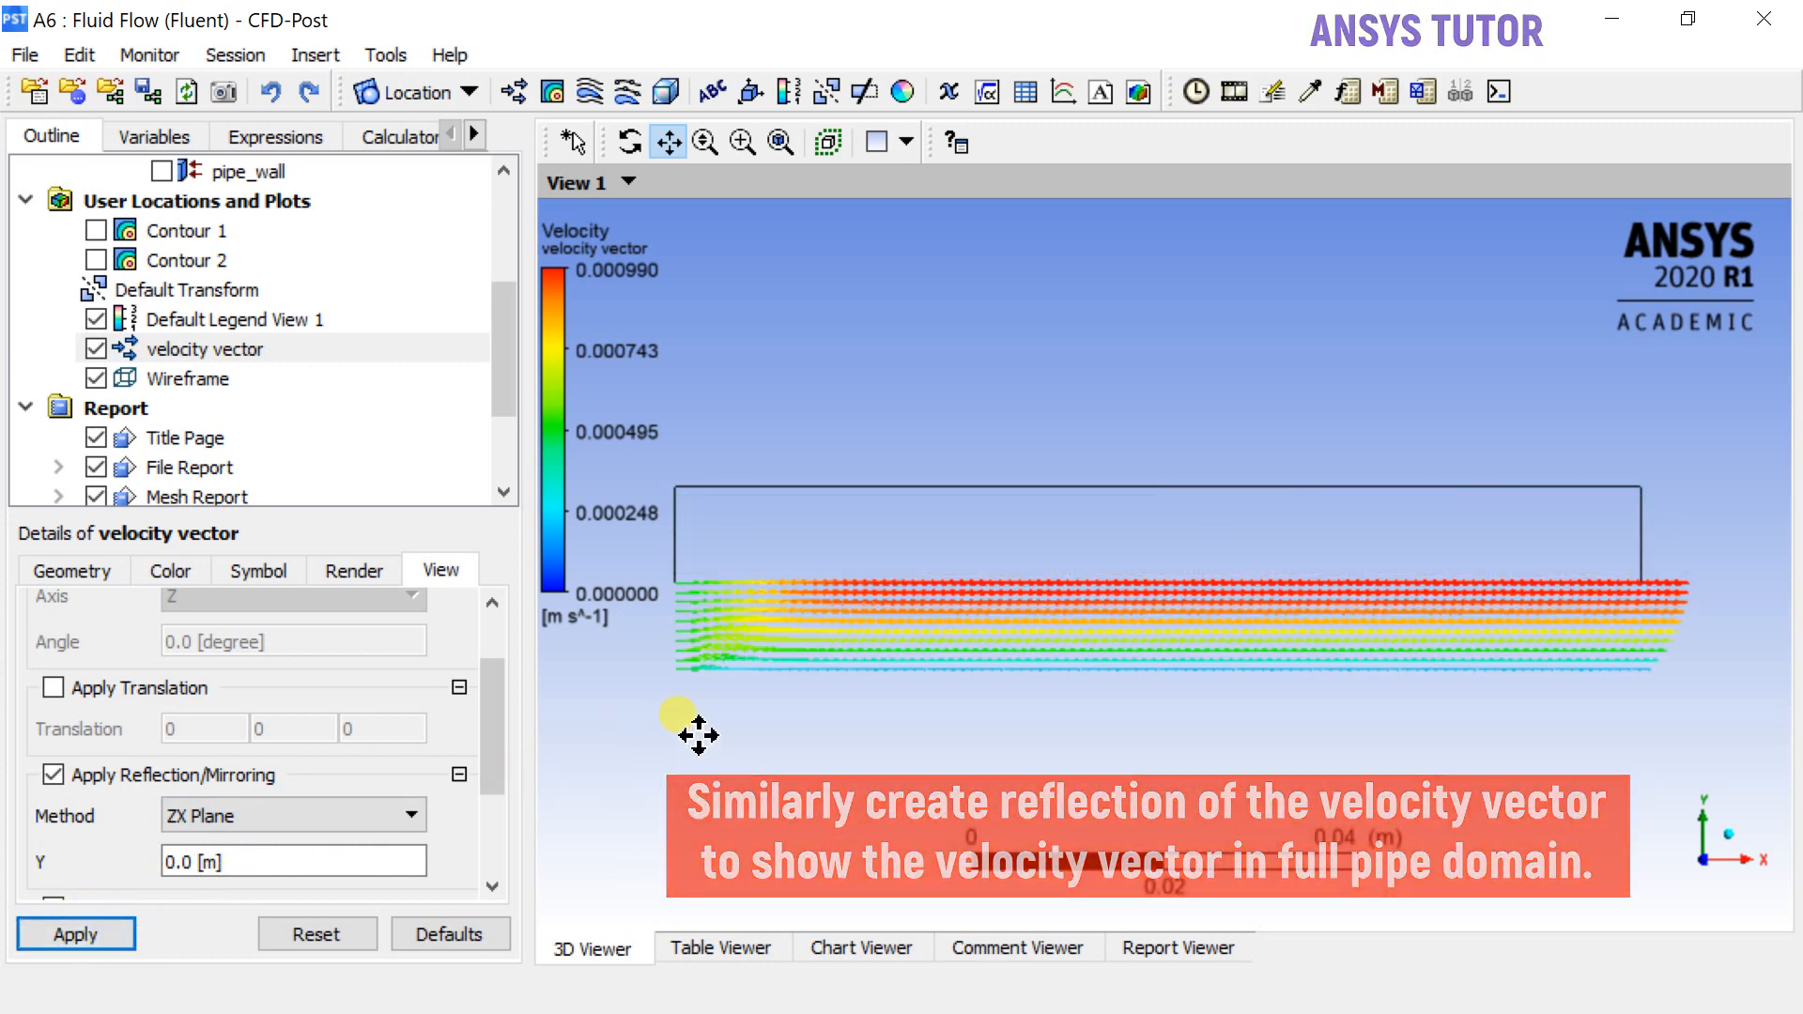
# Duplicate the velocity vector plot as "velocity vector 1", disable reflection/mirroring on the copy and apply it.
pyautogui.rightClick(301, 349)
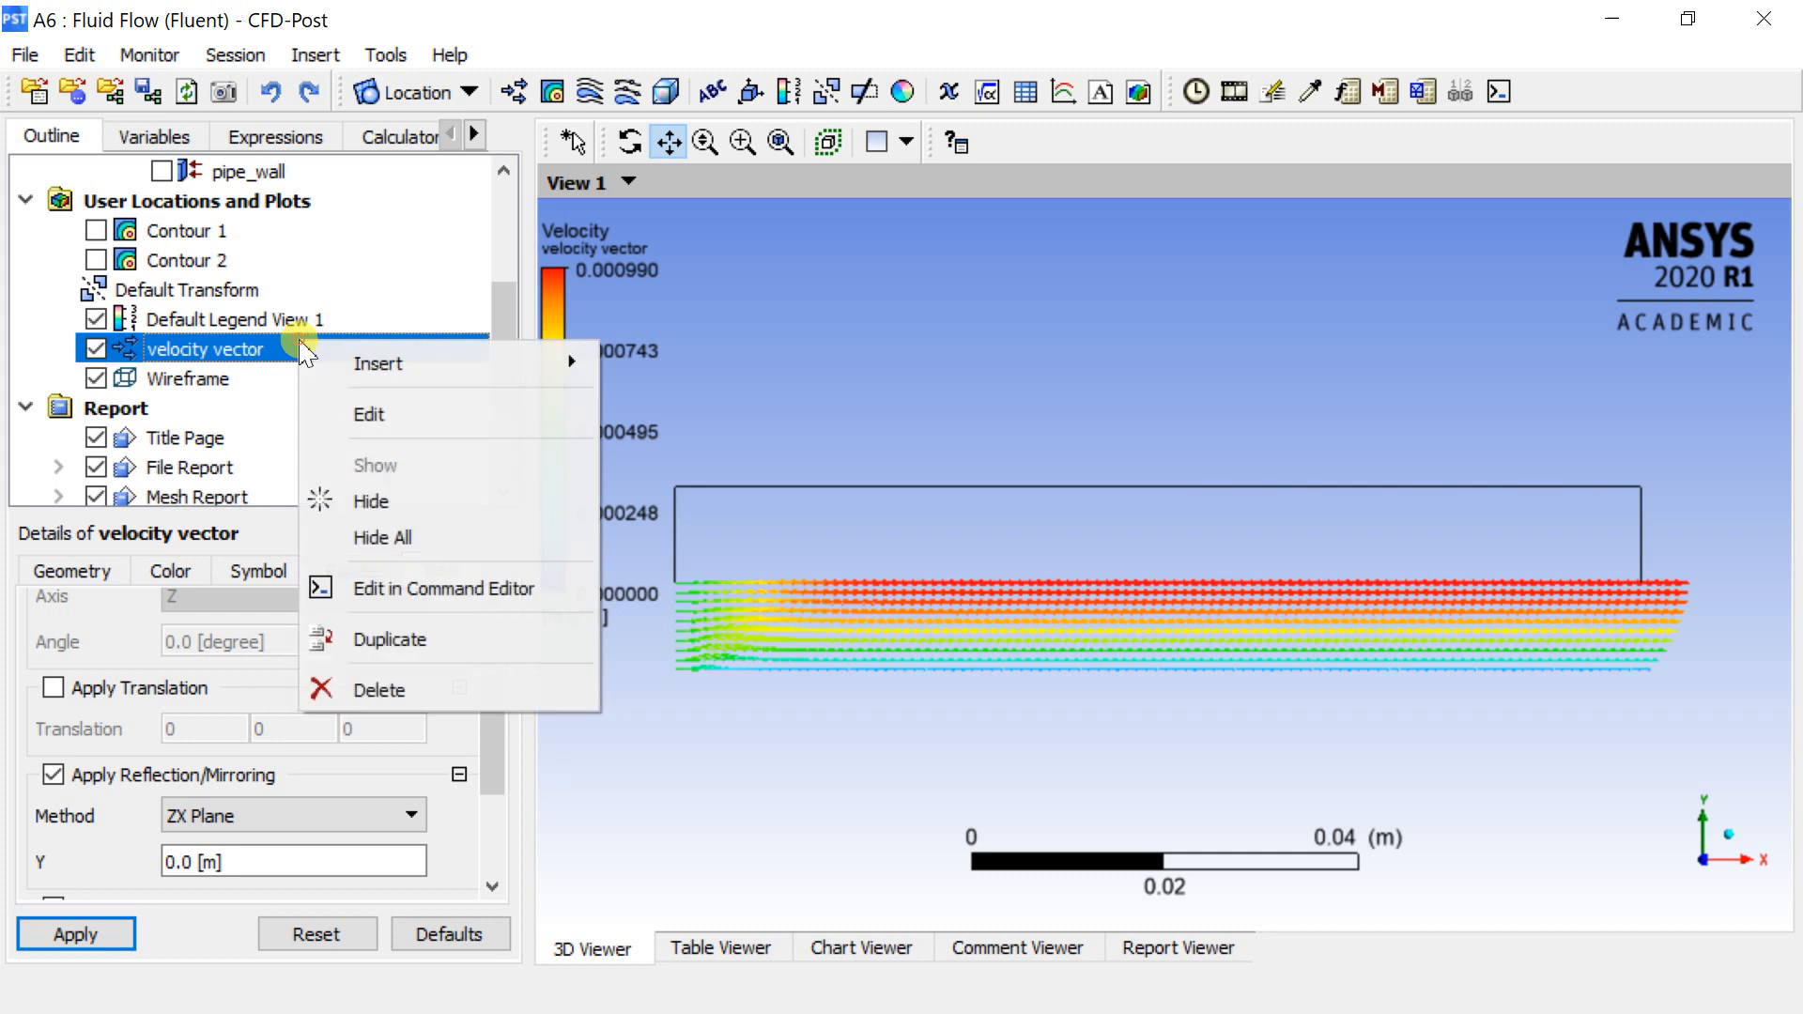
pyautogui.click(352, 648)
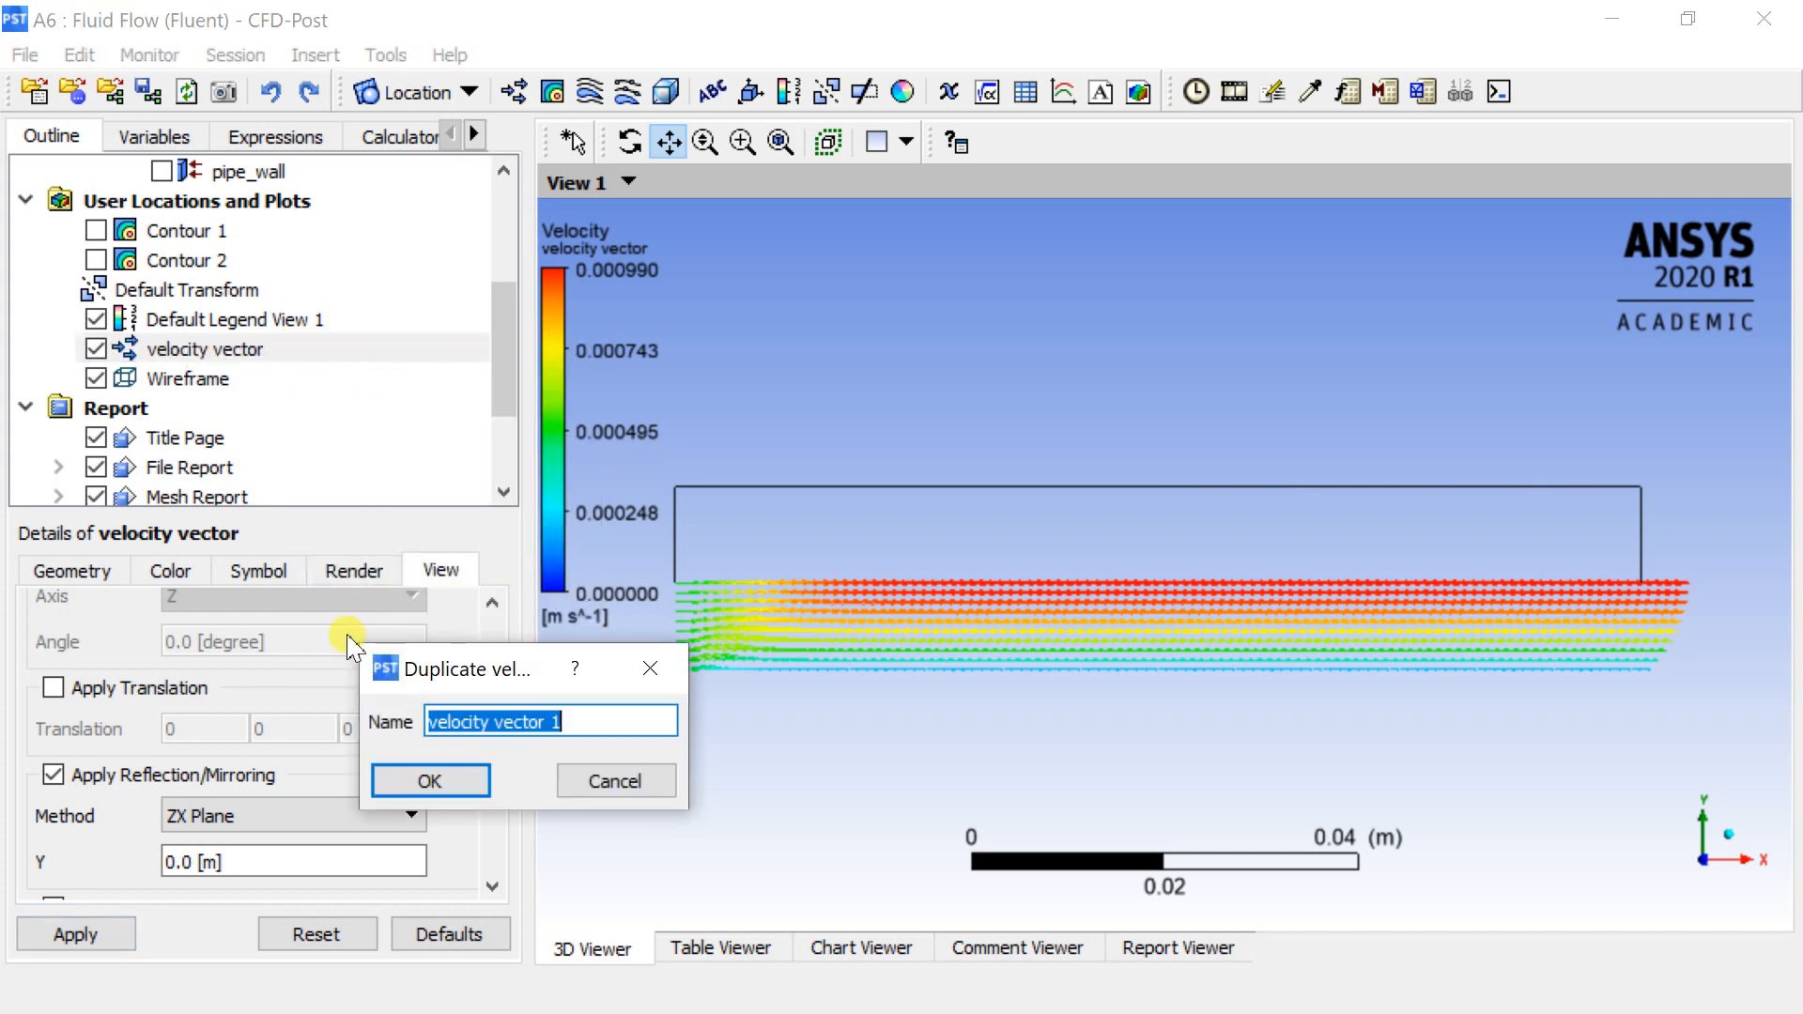
pyautogui.click(432, 783)
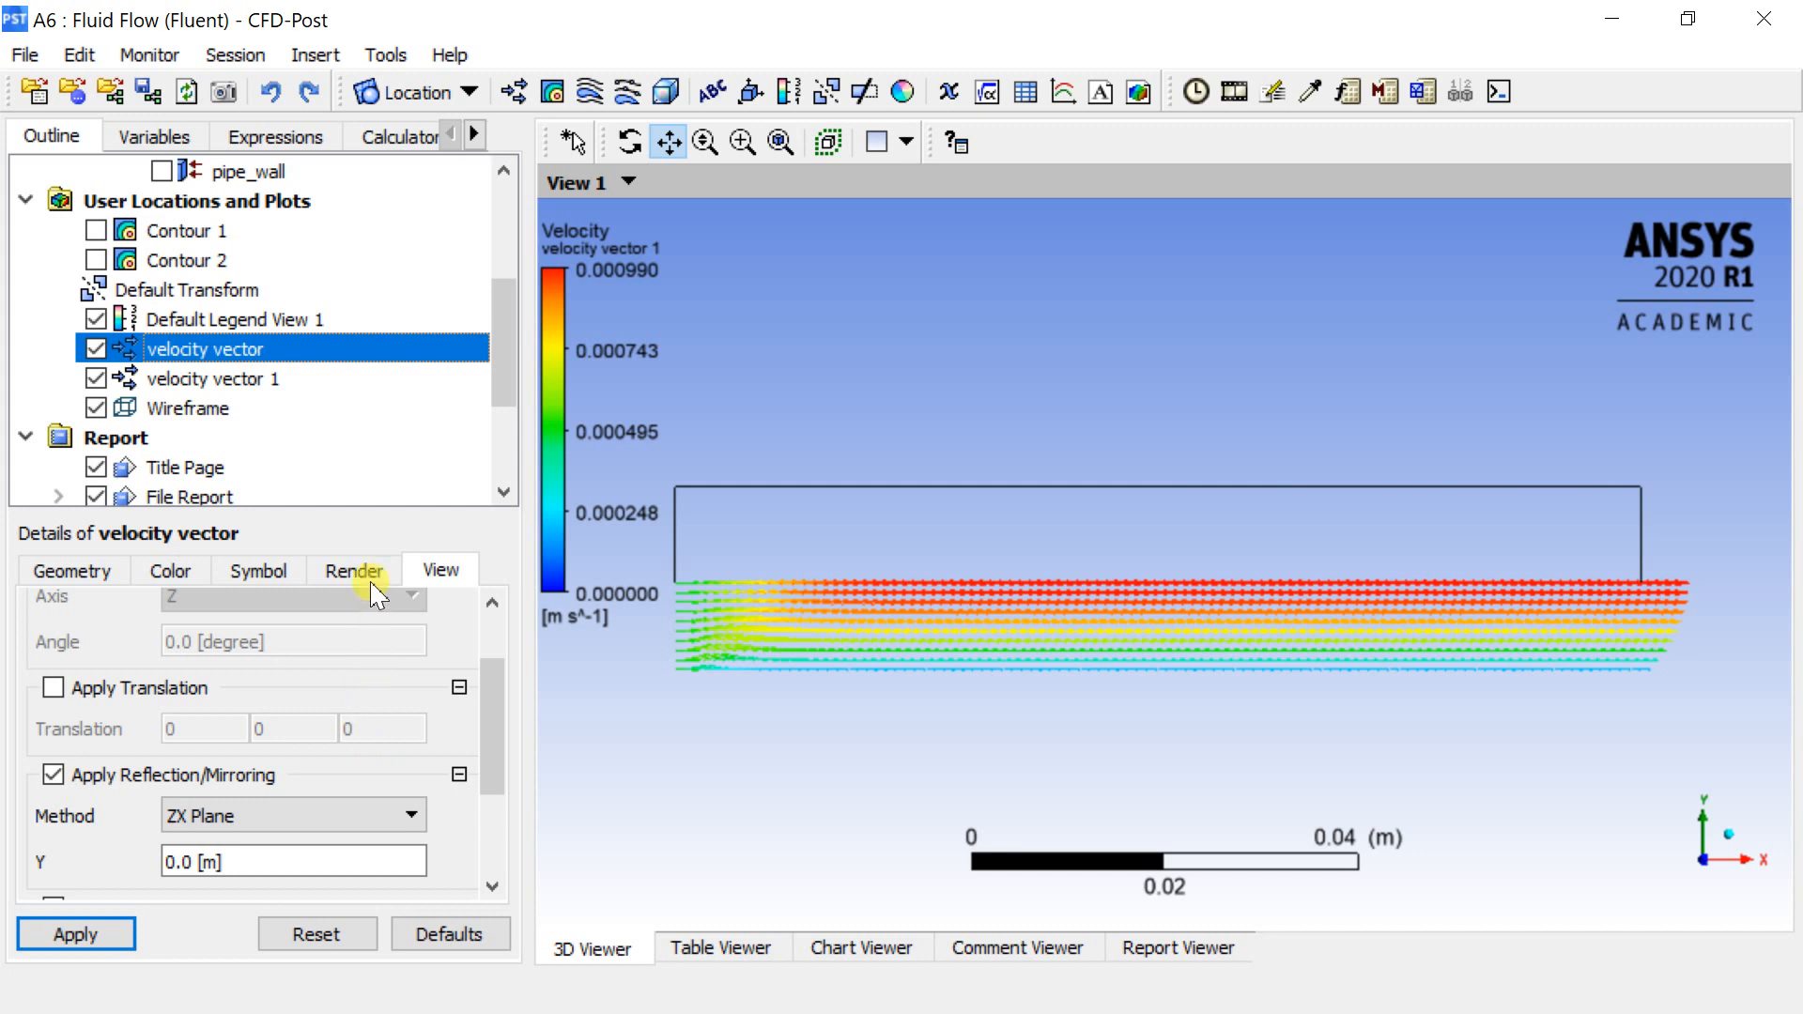
pyautogui.click(272, 380)
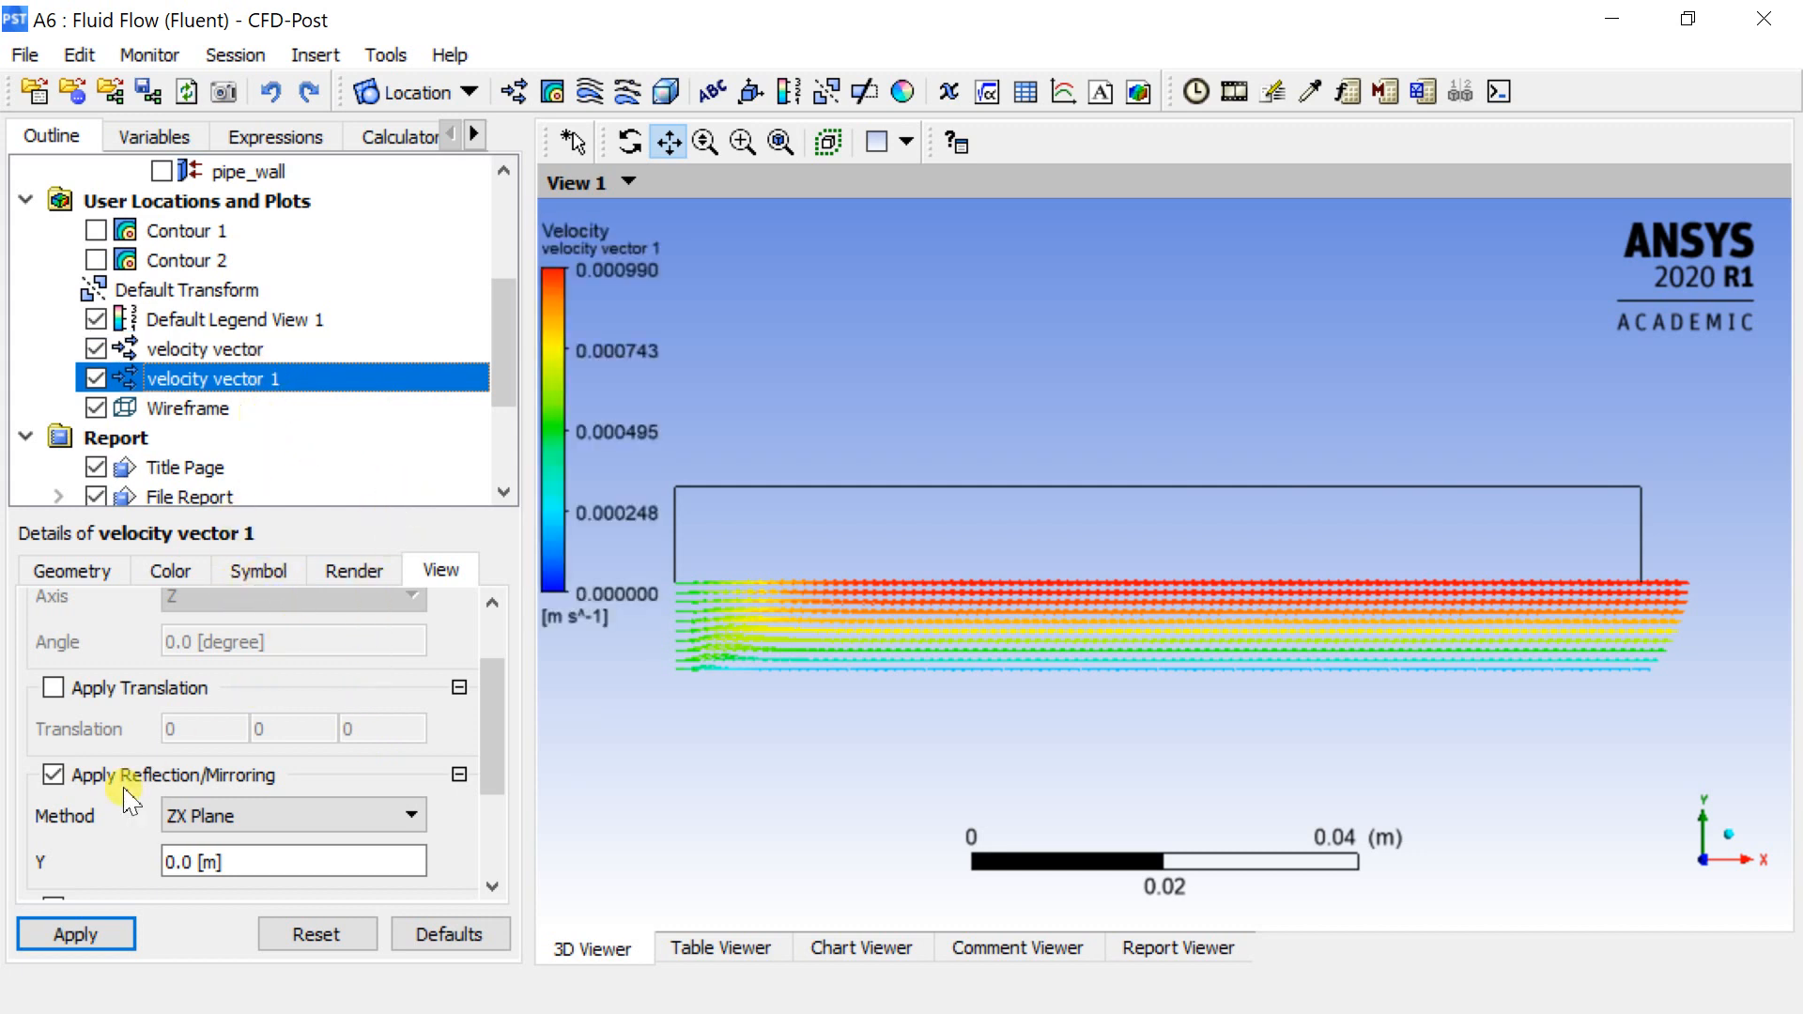
pyautogui.click(53, 775)
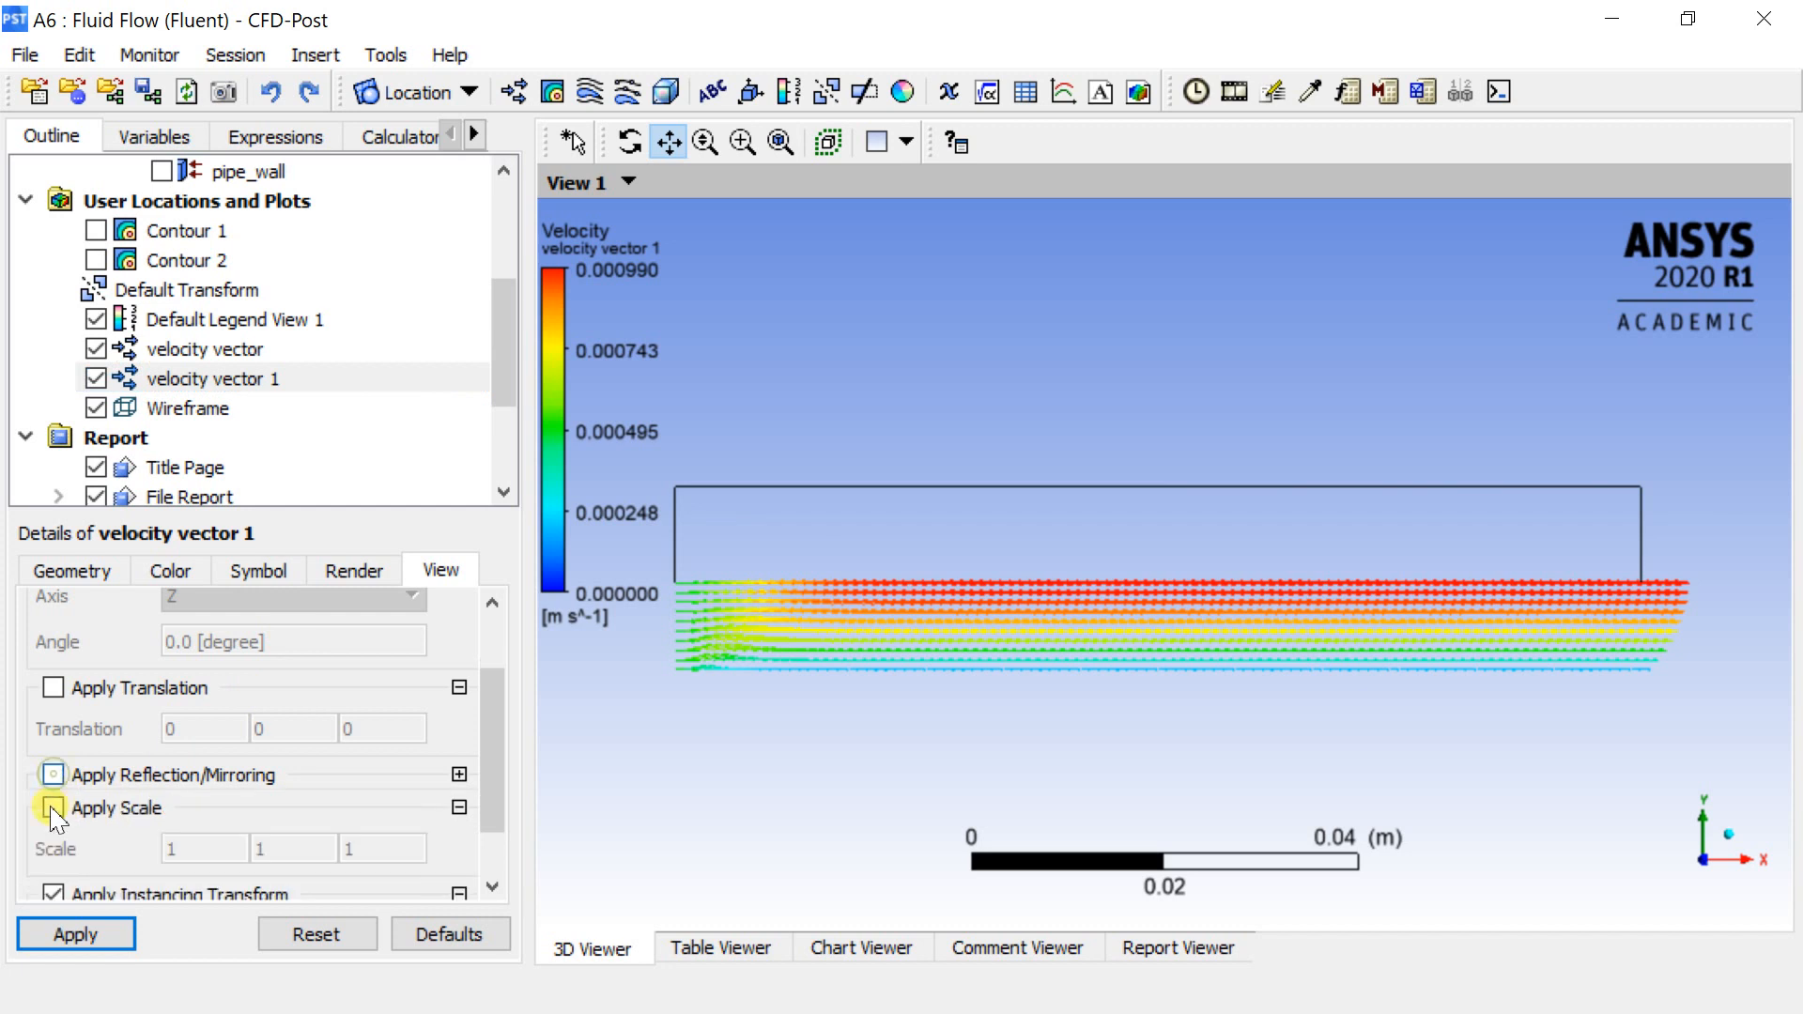
pyautogui.click(68, 935)
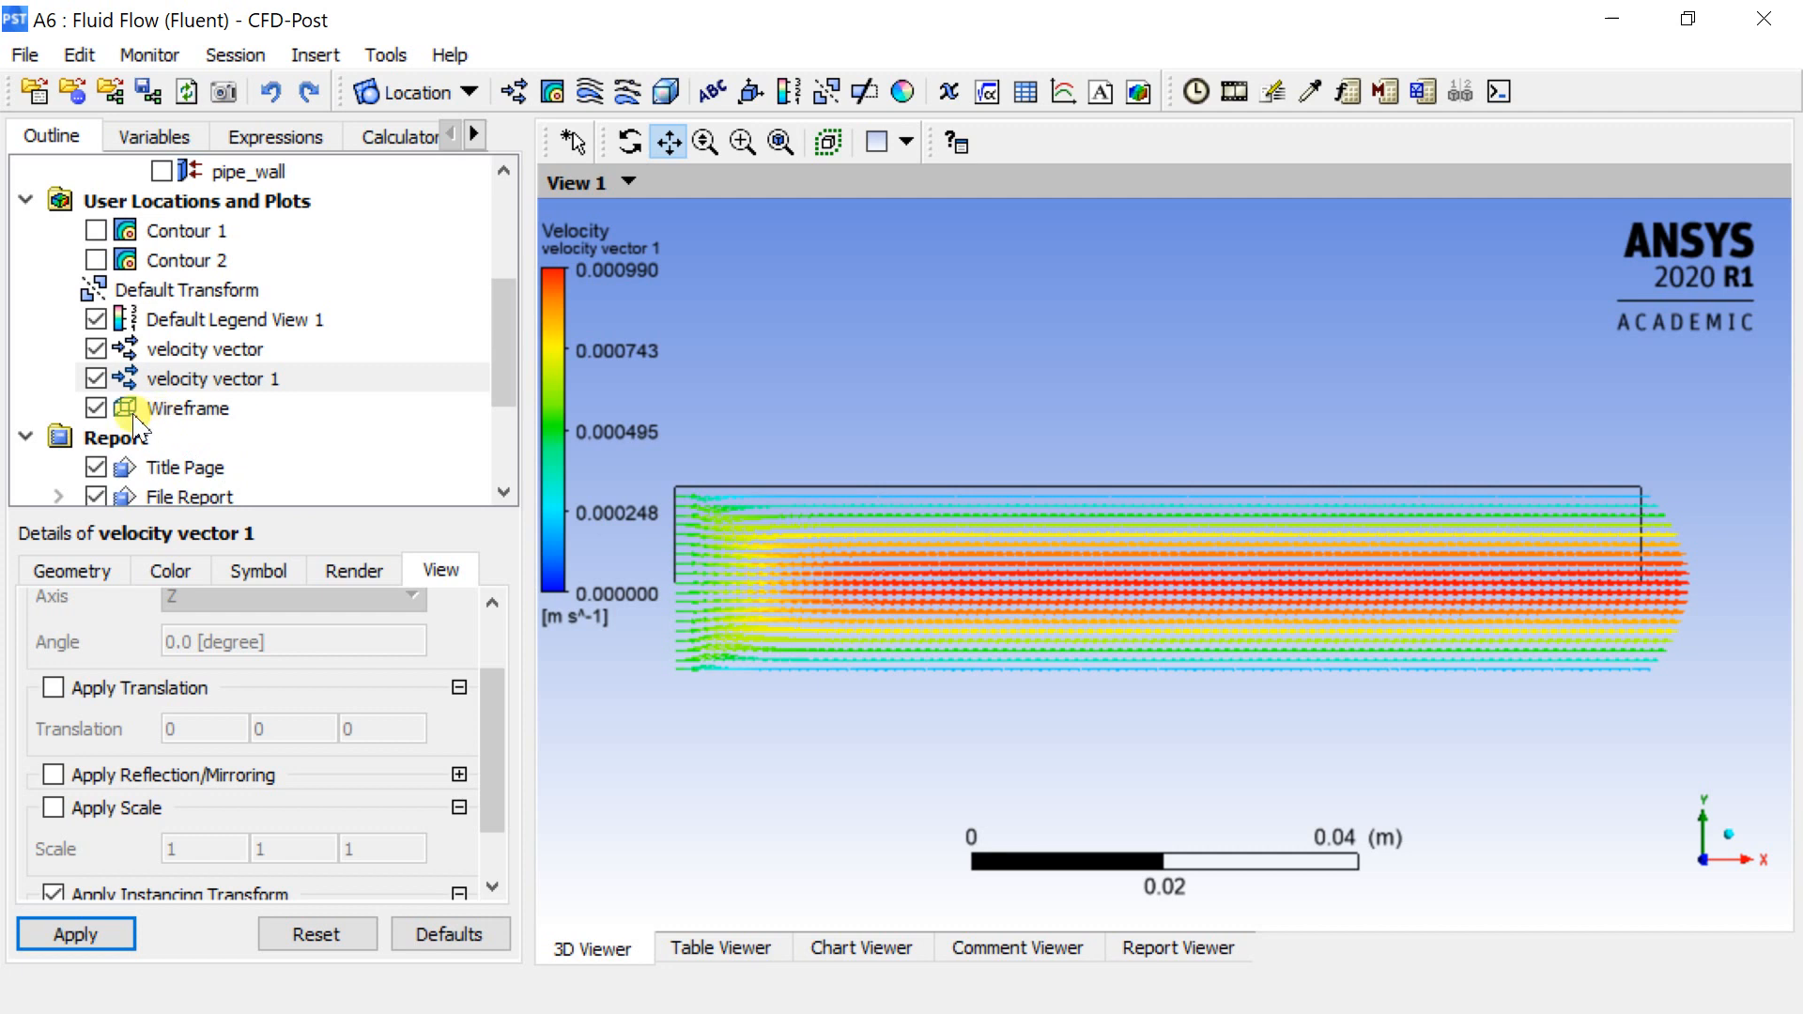
# Hide the wireframe and change the symbol of both velocity vector and velocity vector 1 to Arrow2D.
pyautogui.click(98, 409)
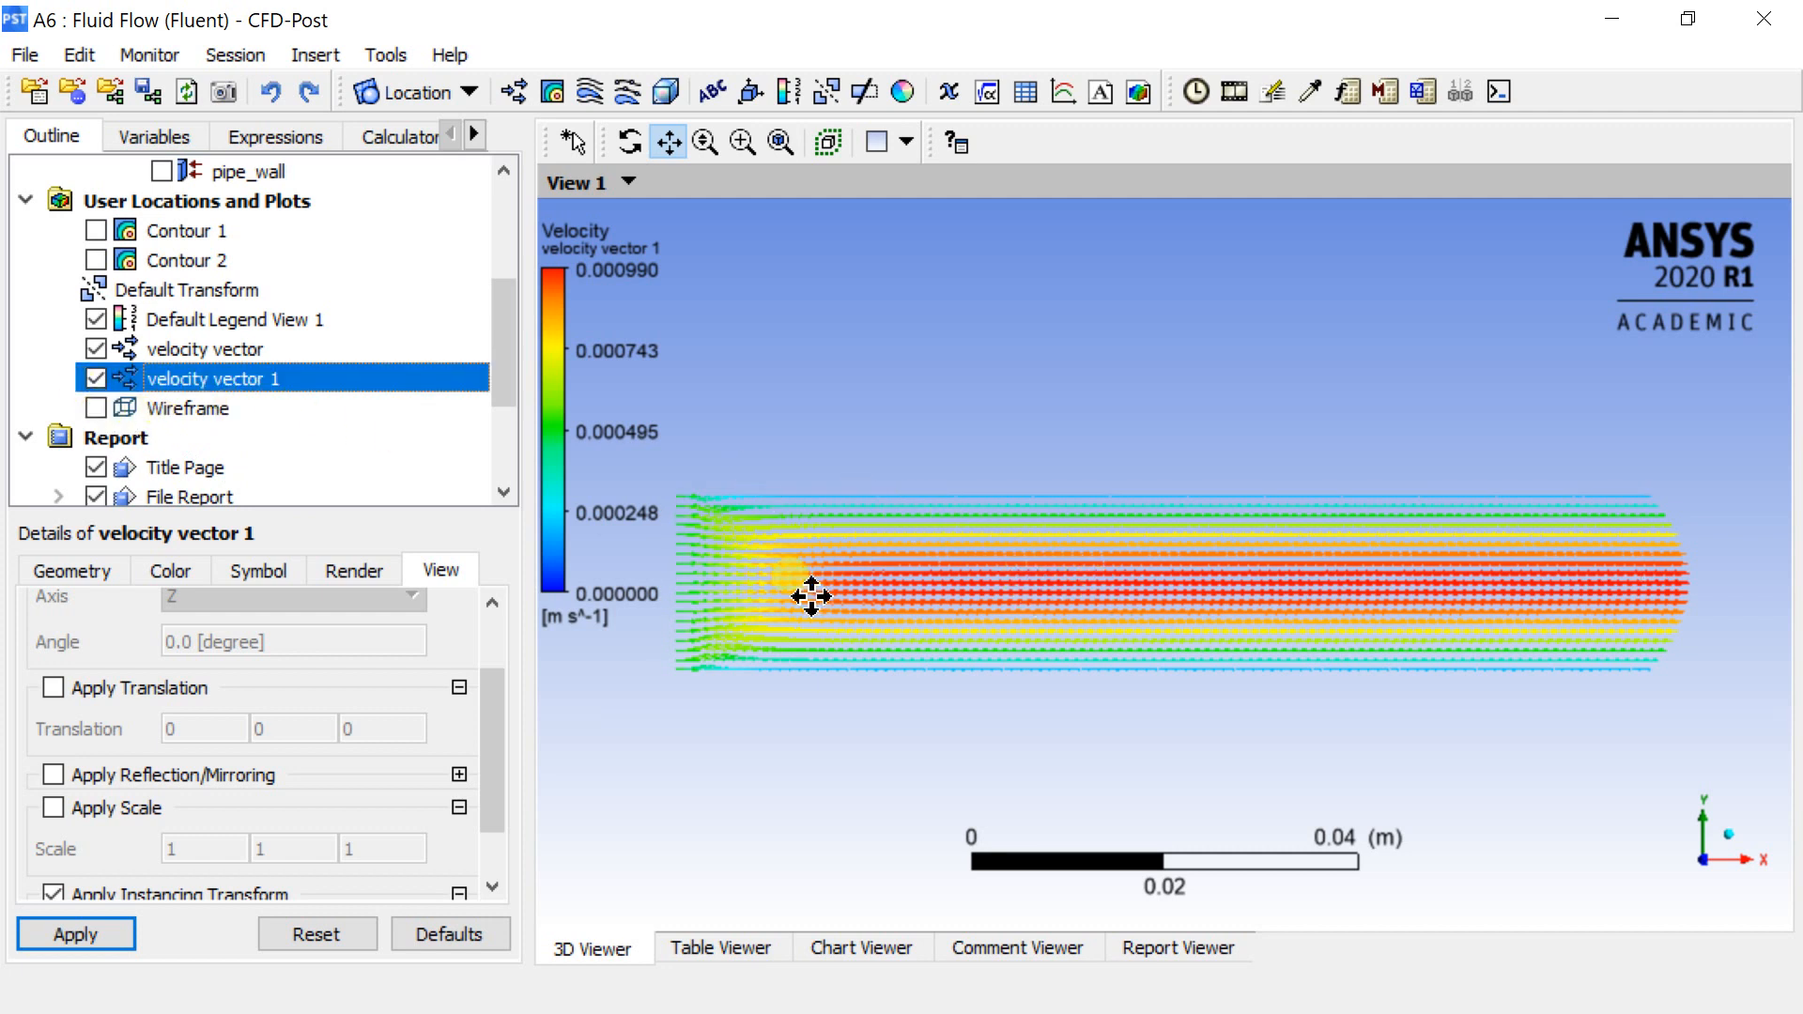
pyautogui.click(194, 350)
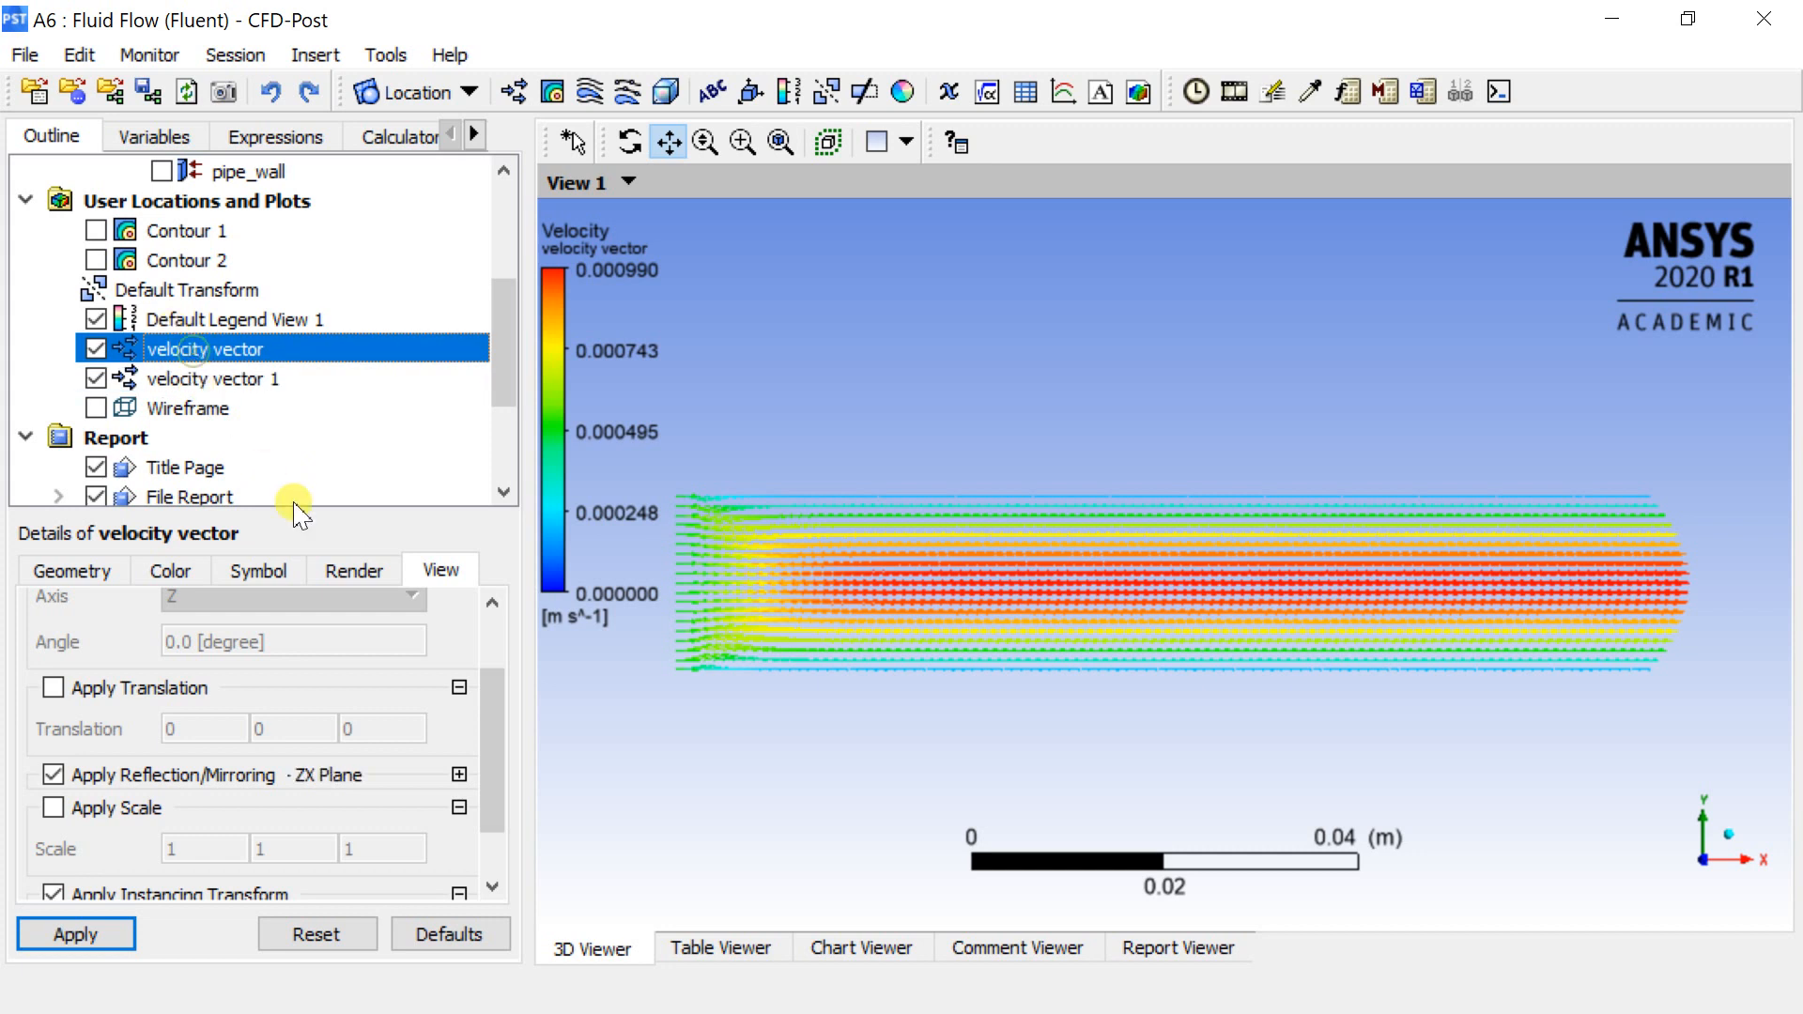
pyautogui.click(263, 573)
pyautogui.click(282, 617)
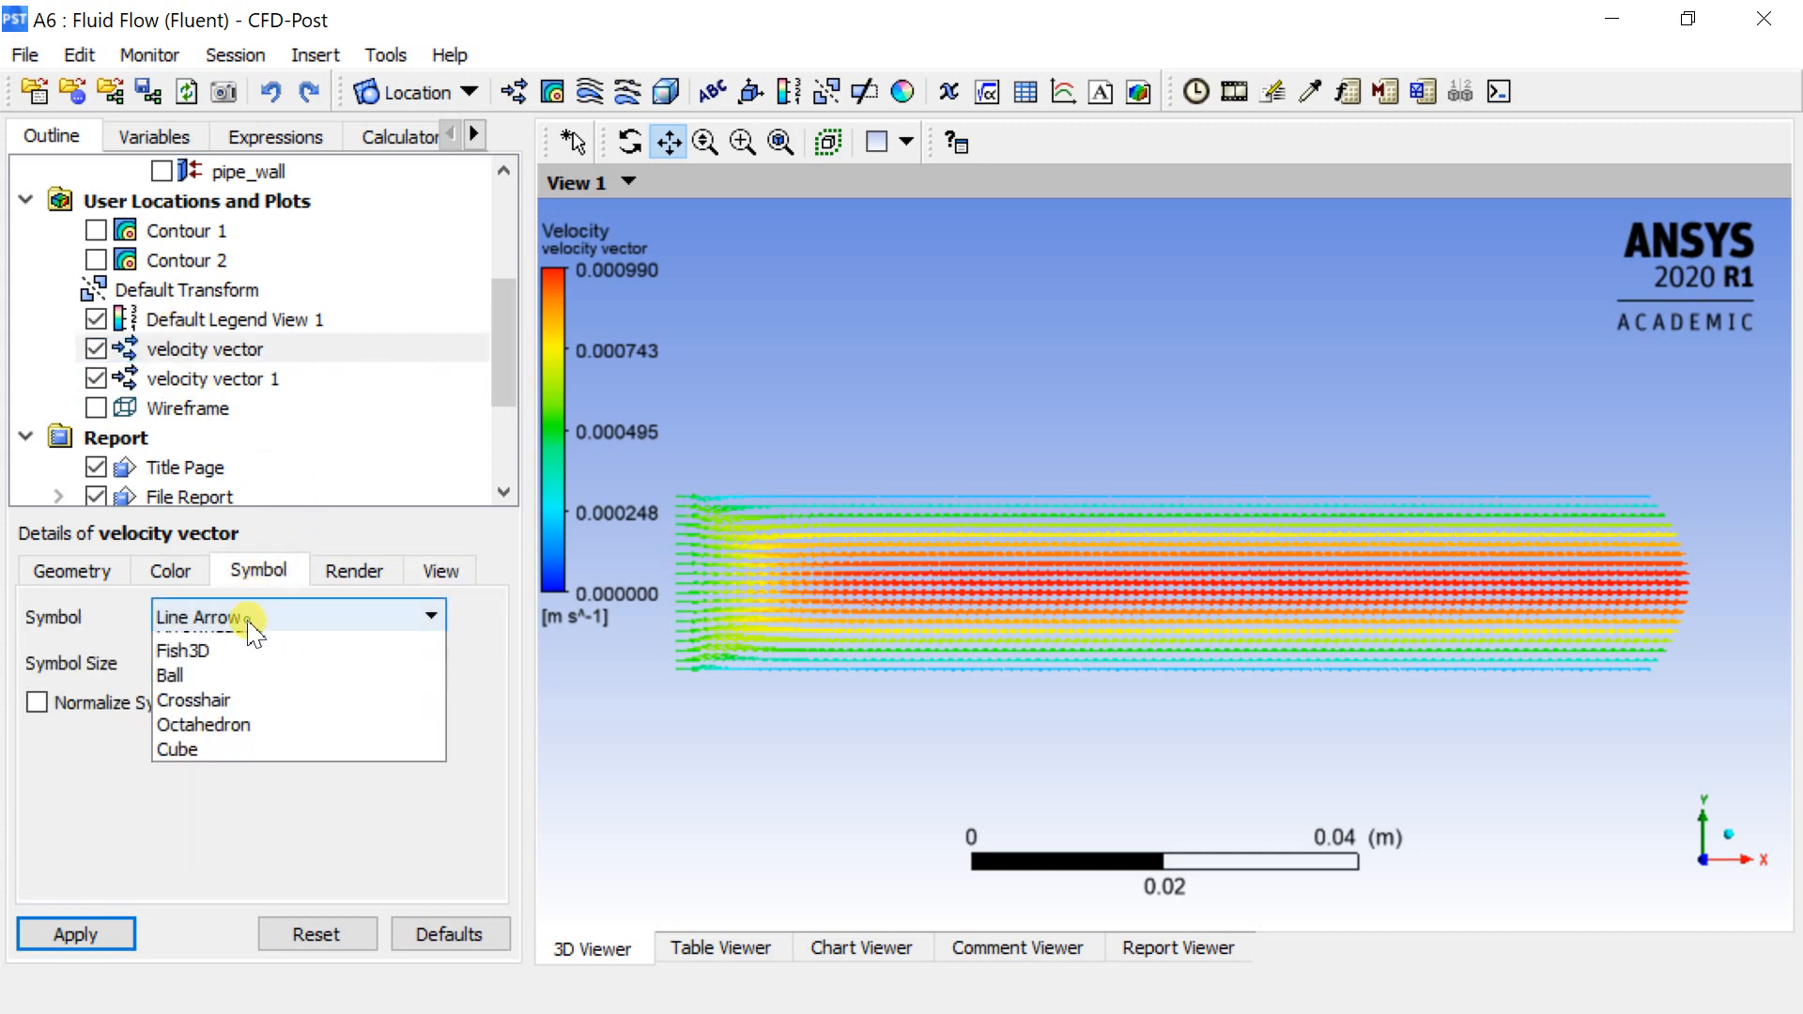
pyautogui.click(235, 672)
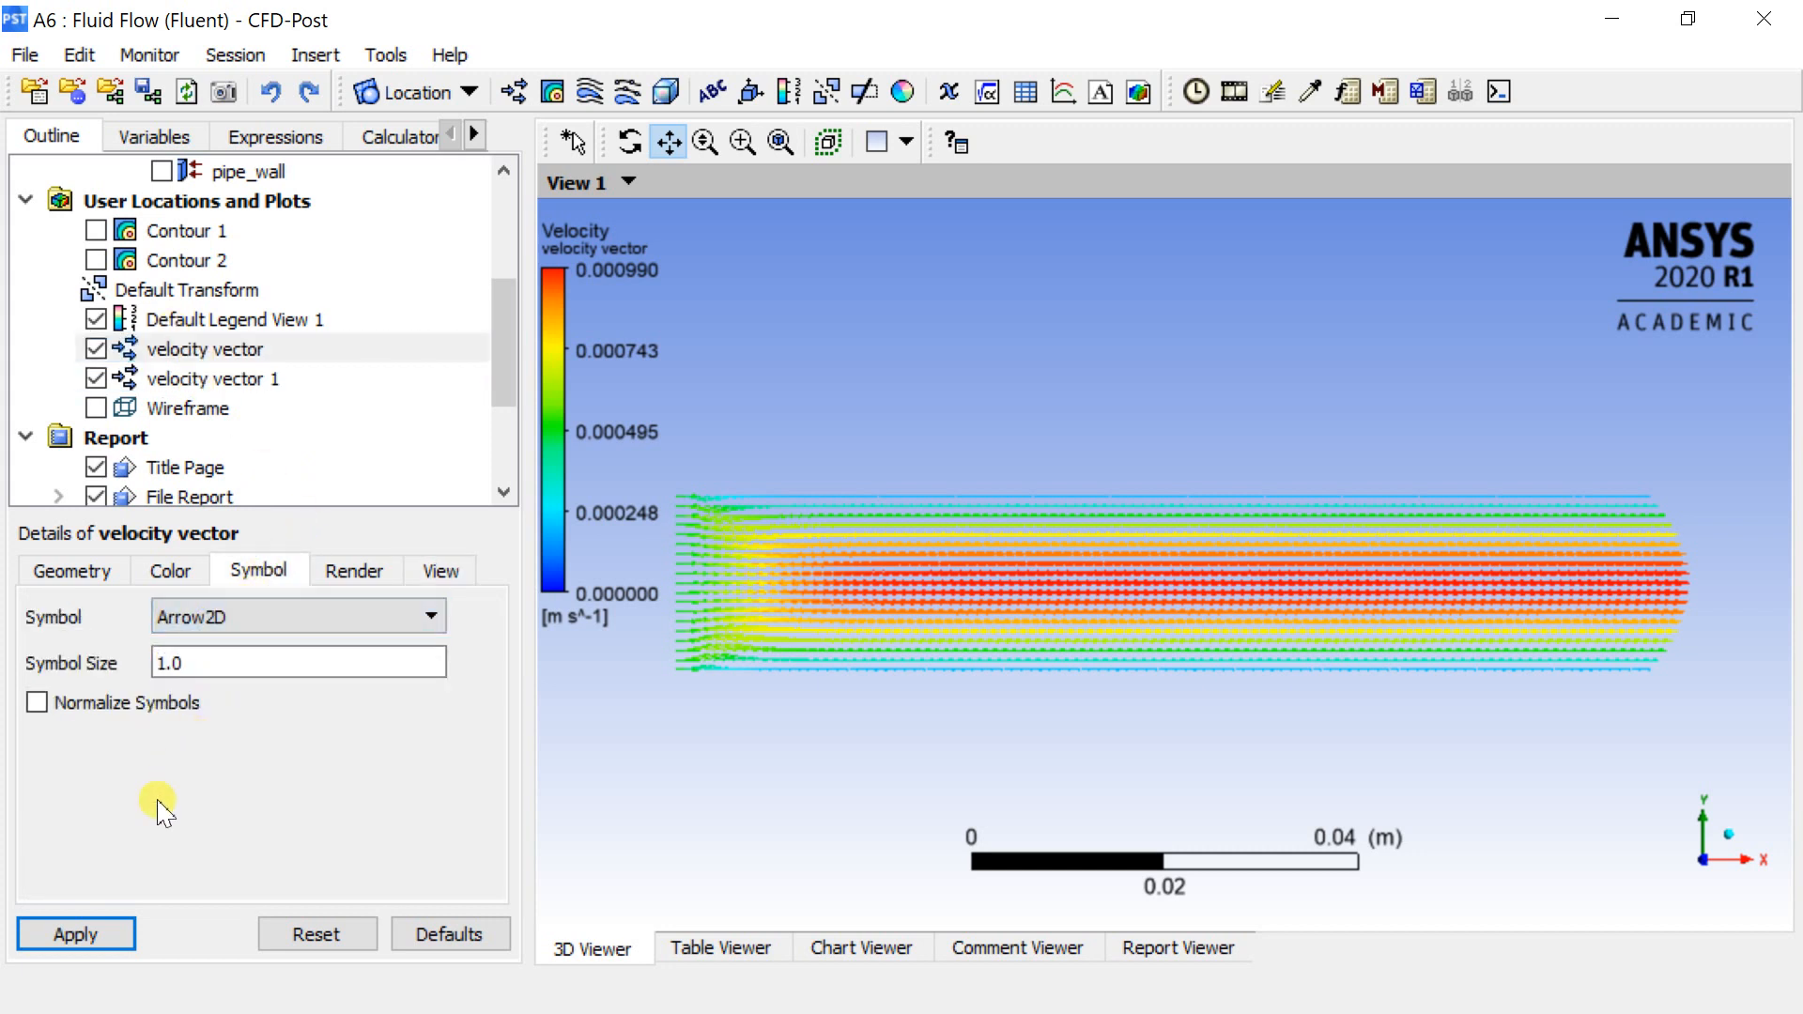
pyautogui.click(89, 934)
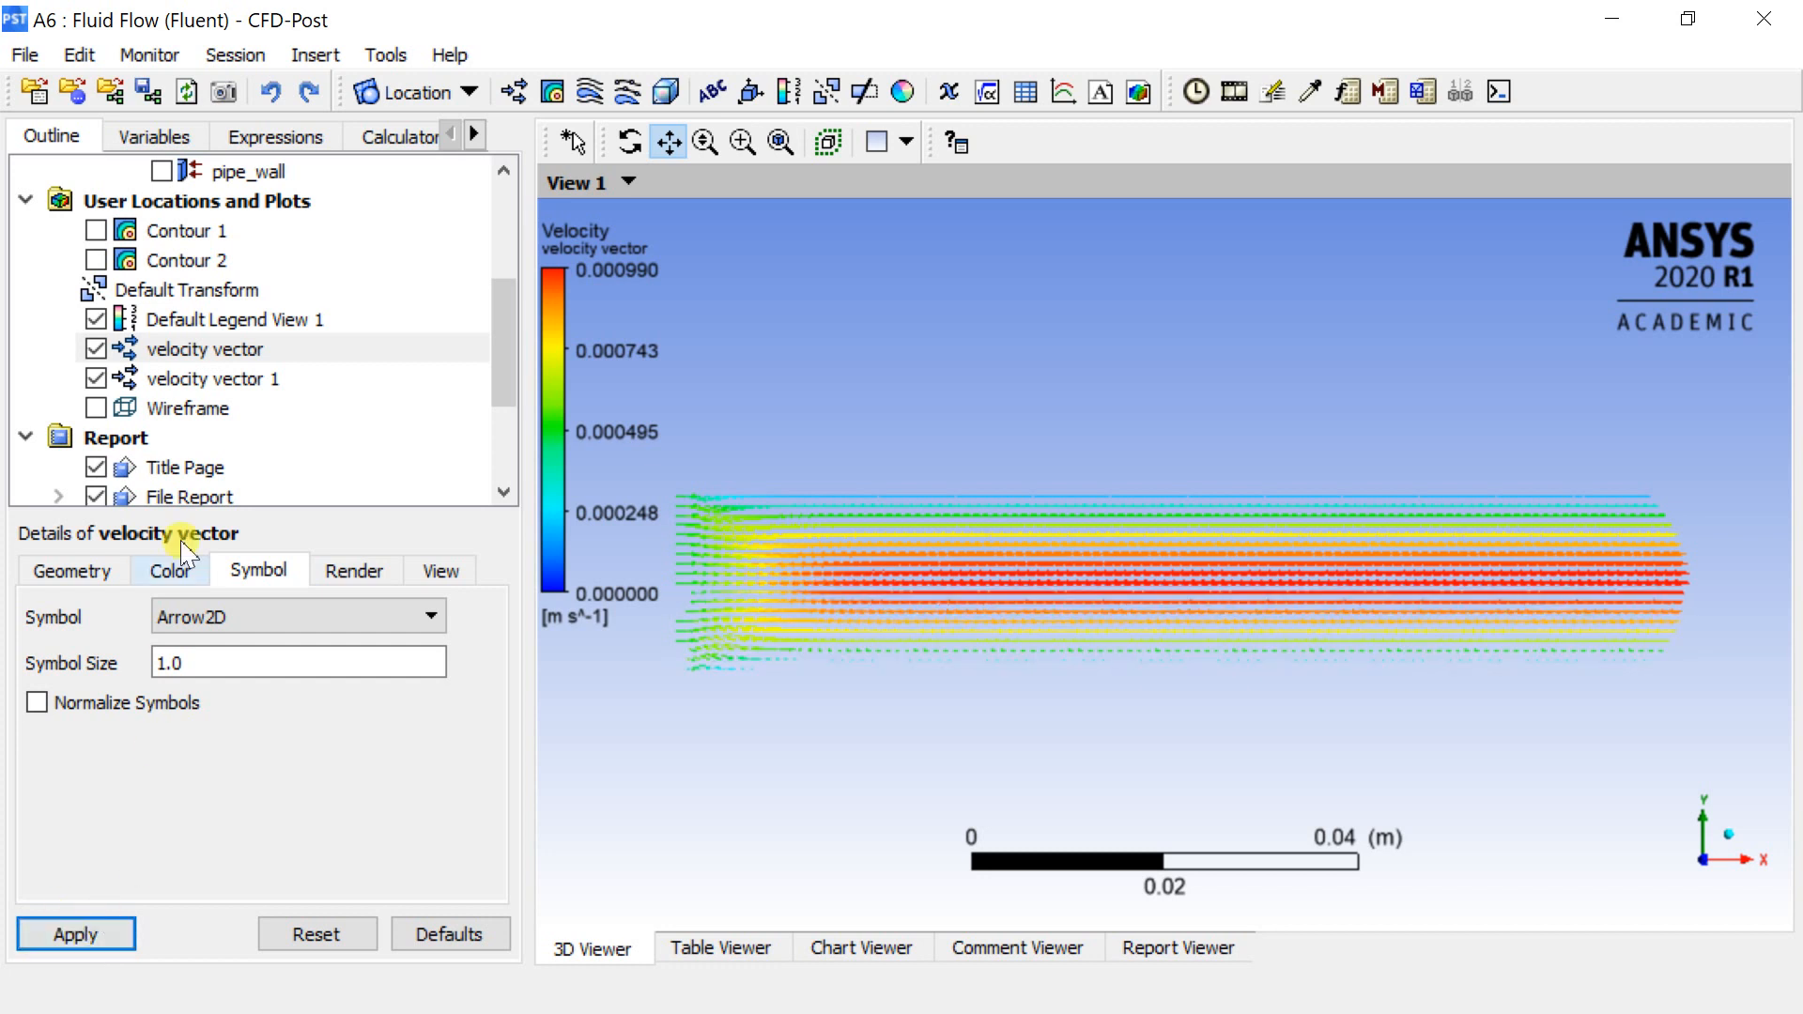
pyautogui.click(202, 379)
pyautogui.click(235, 639)
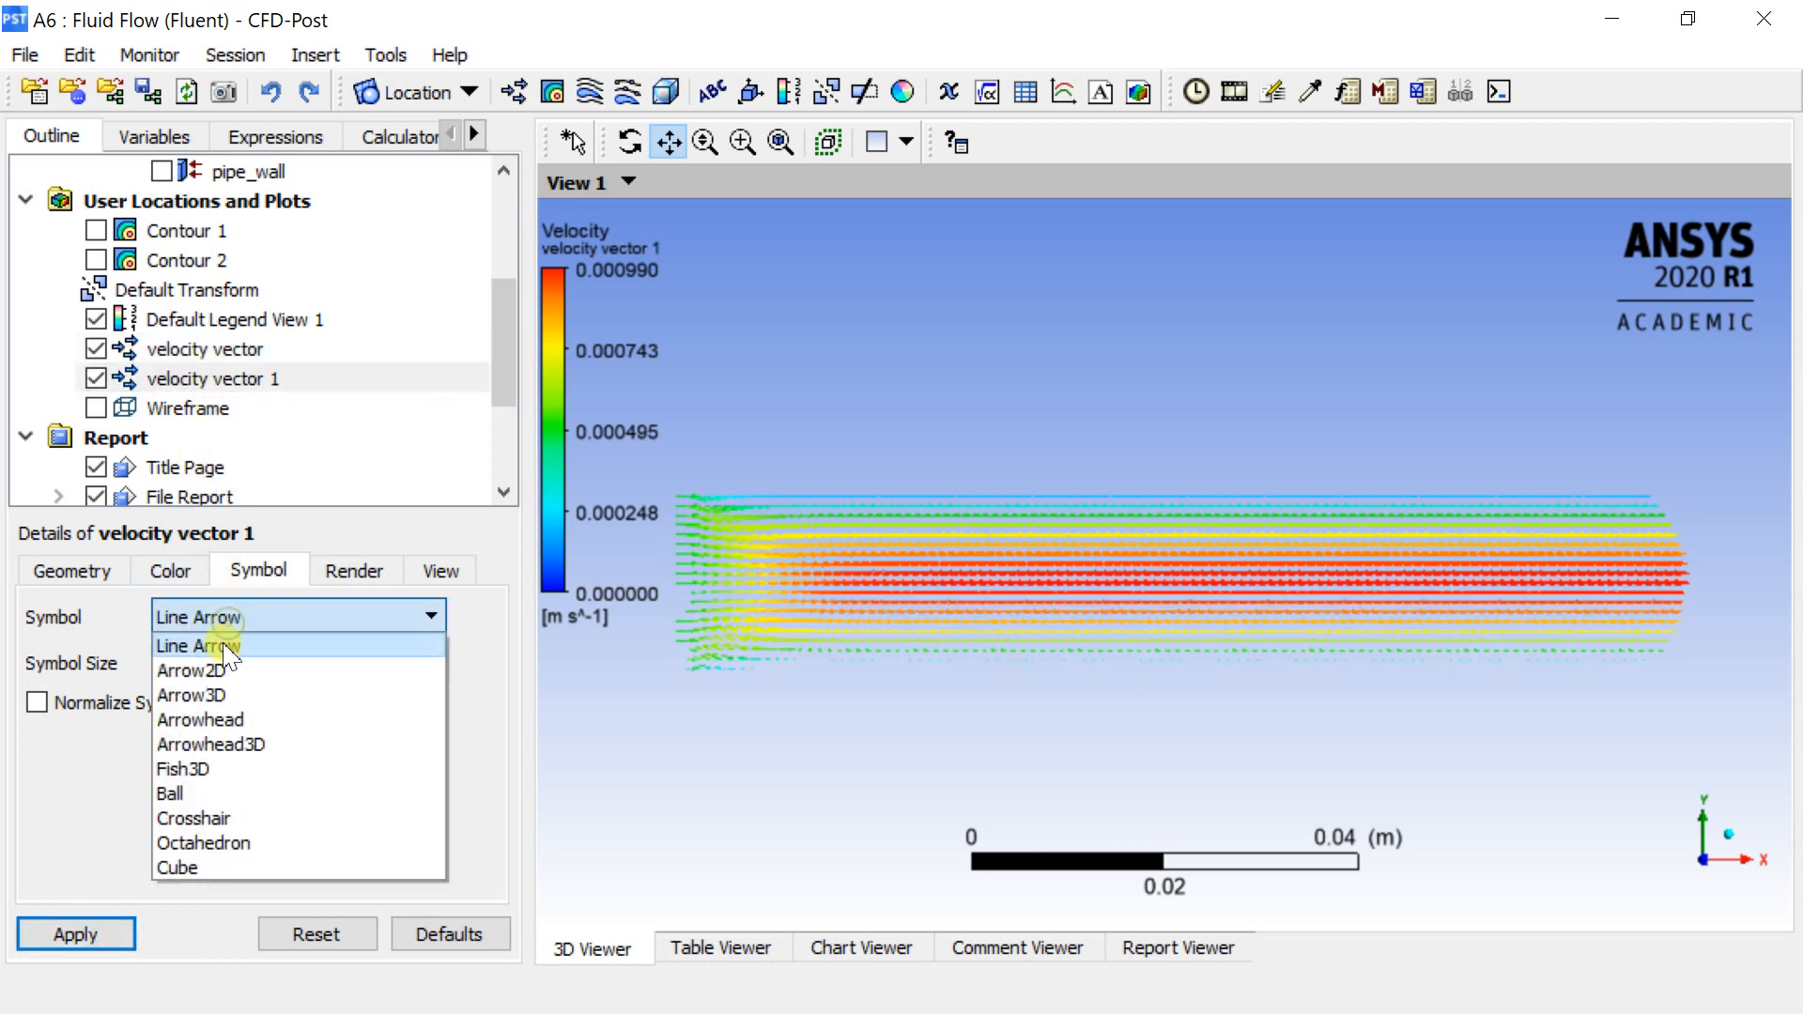
pyautogui.click(221, 674)
pyautogui.click(103, 943)
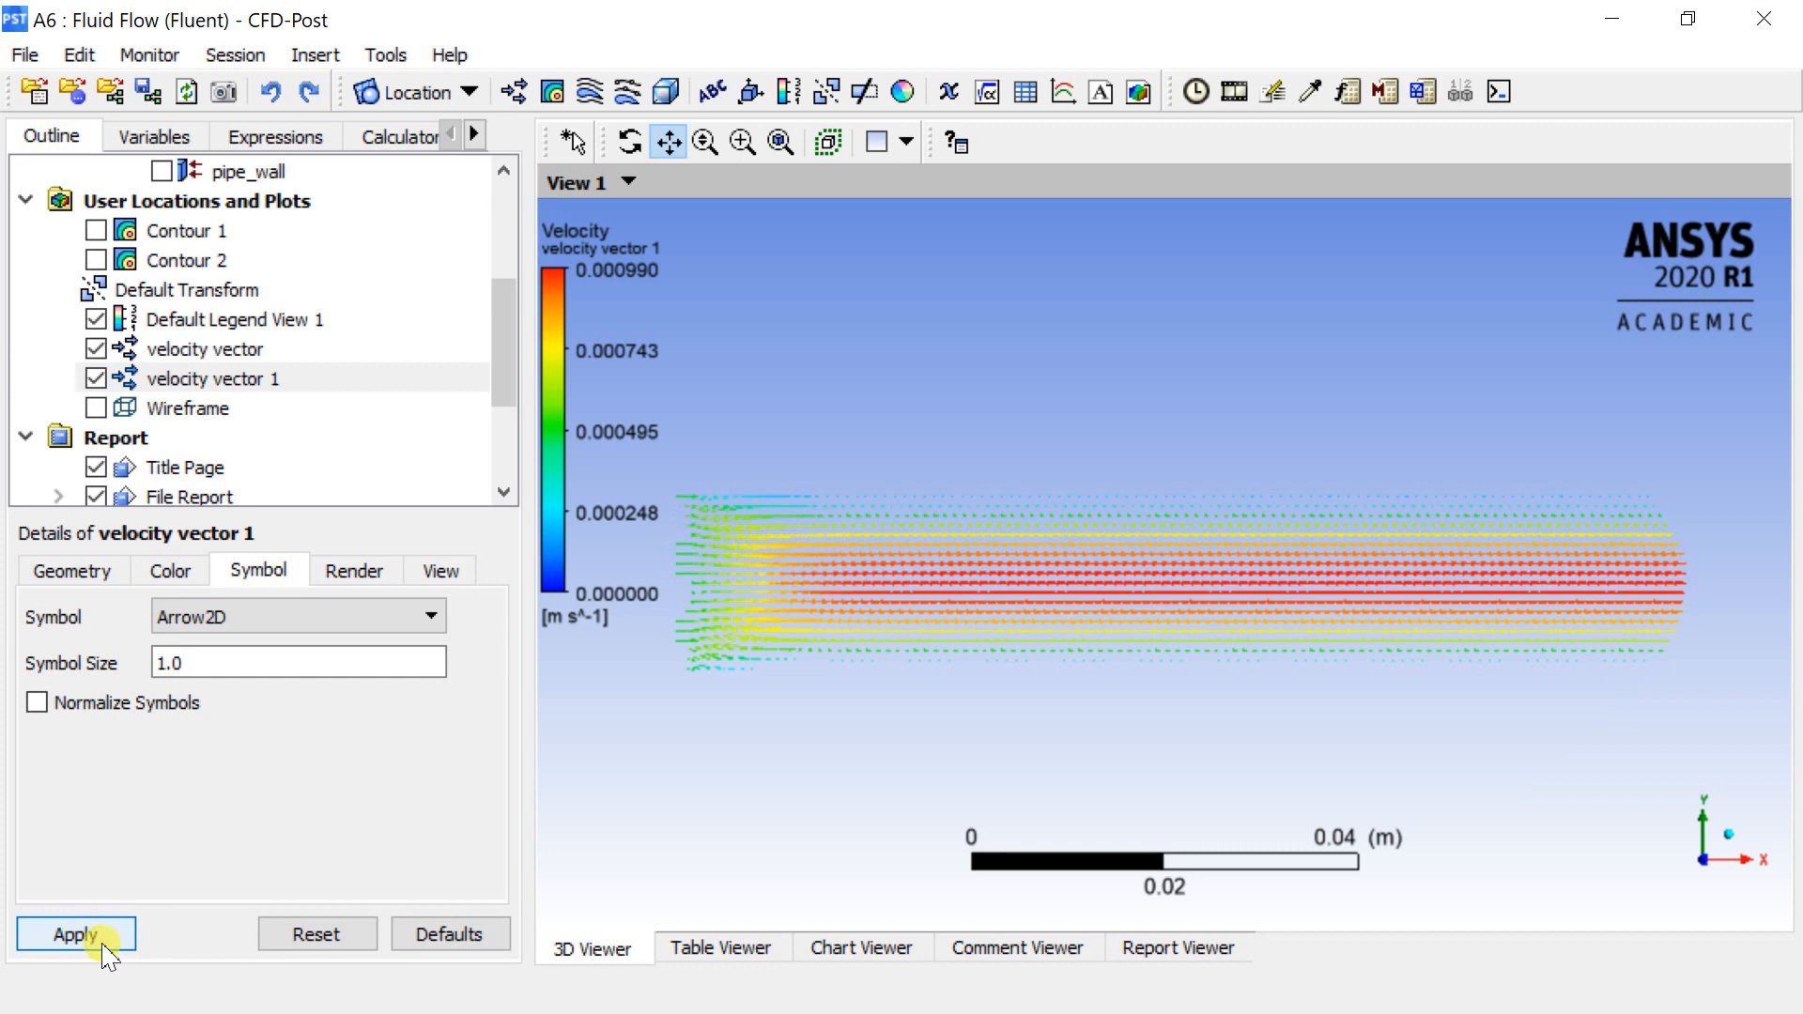
# Set the symbol size of velocity vector 1 to 2.01 and apply it.
pyautogui.moveTo(1489, 600); pyautogui.dragTo(1200, 611)
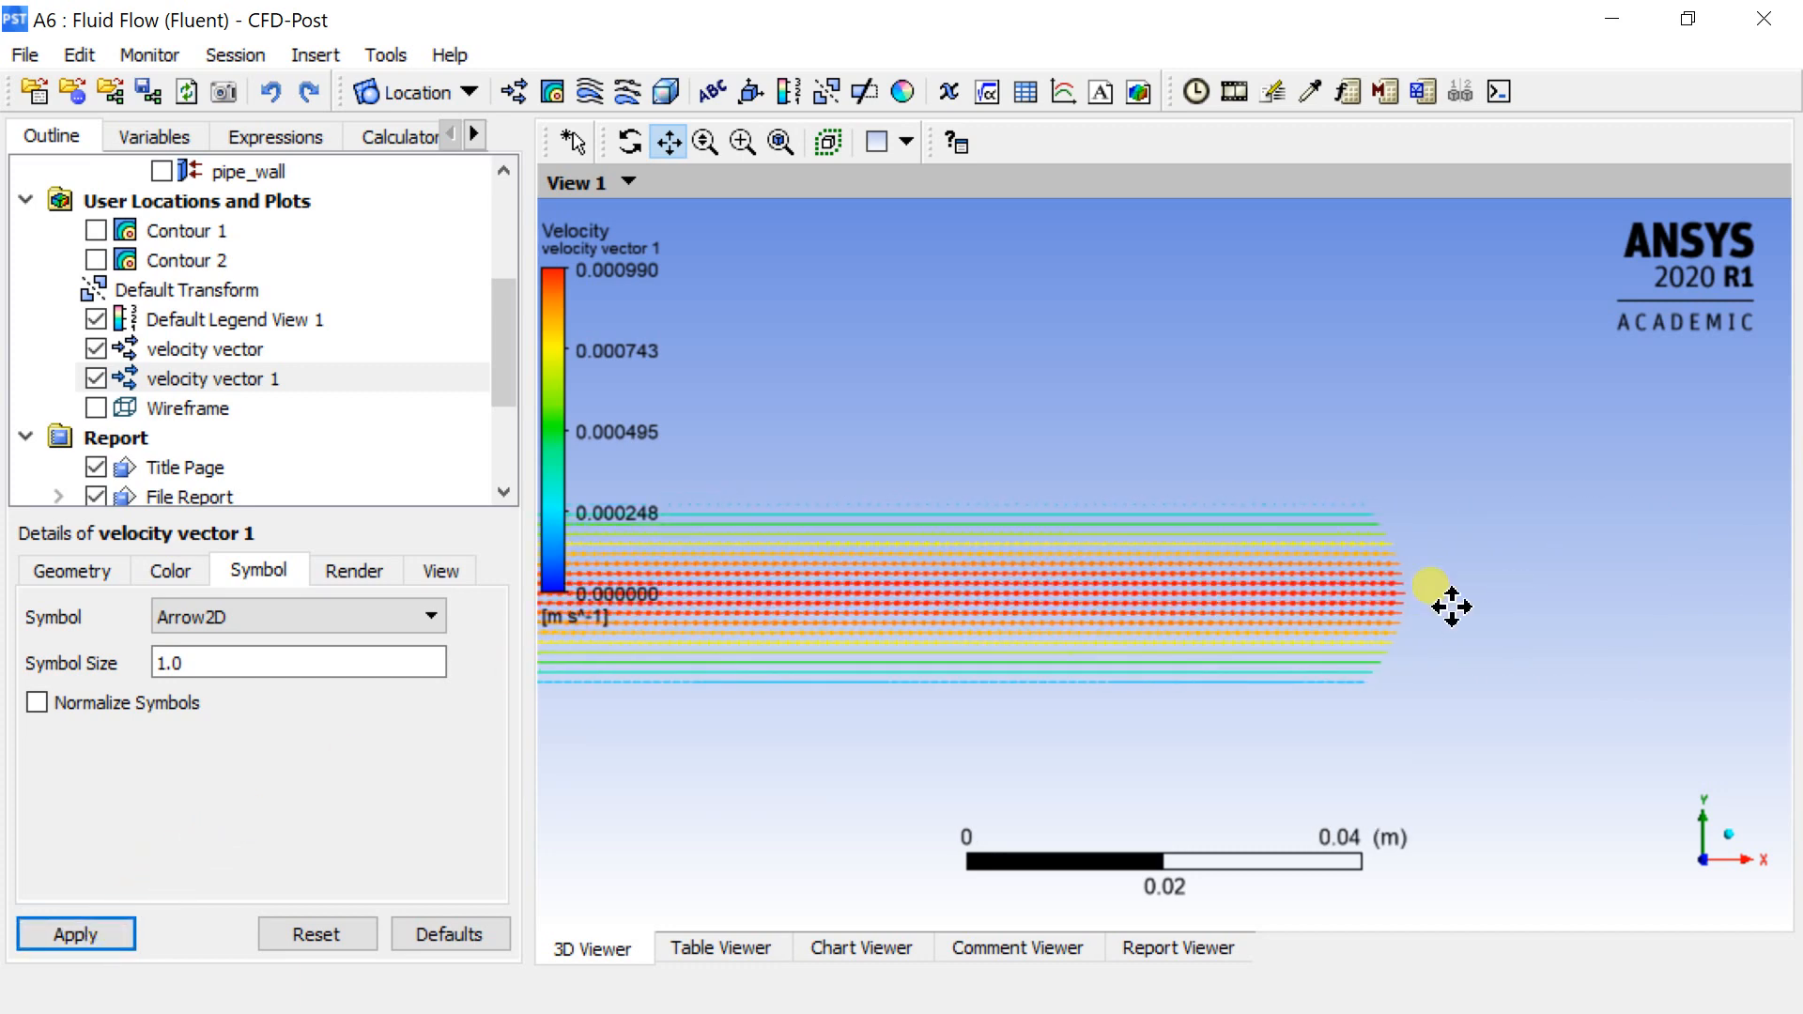
pyautogui.scroll(4, 1451, 604)
pyautogui.scroll(3, 1457, 606)
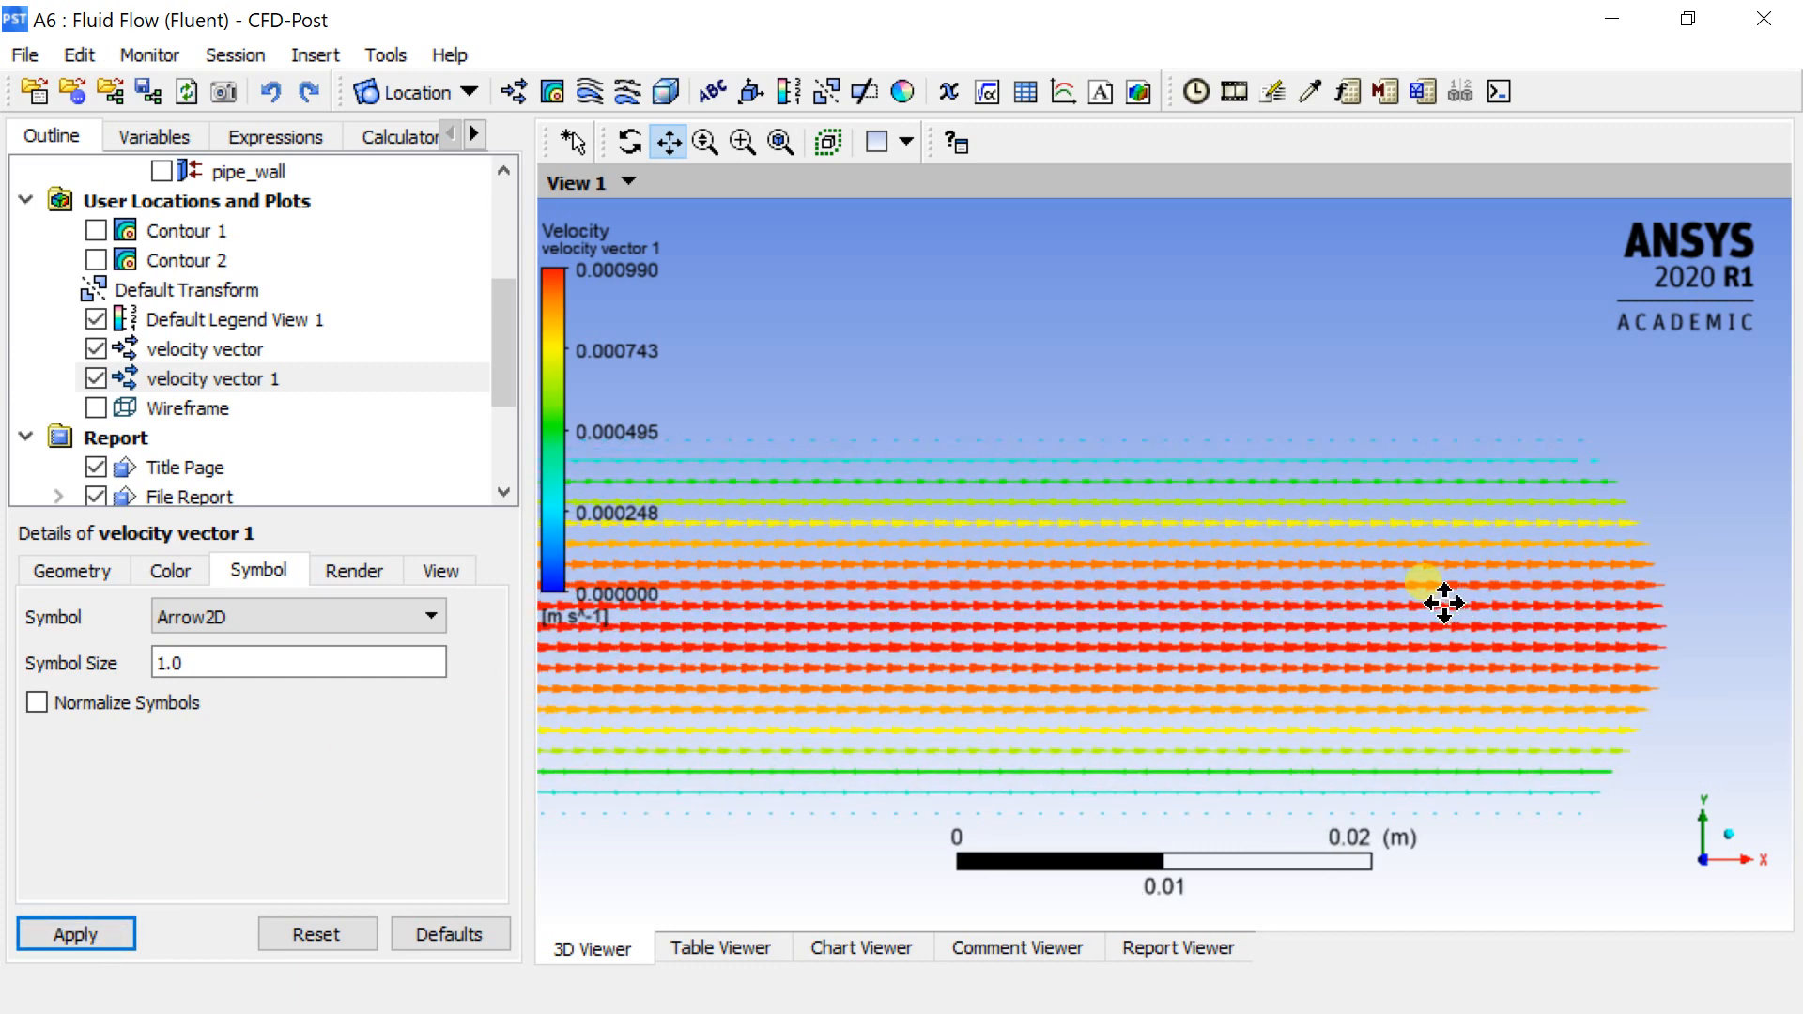
pyautogui.moveTo(1437, 596); pyautogui.dragTo(1219, 514)
pyautogui.scroll(3, 1082, 548)
pyautogui.scroll(4, 1084, 548)
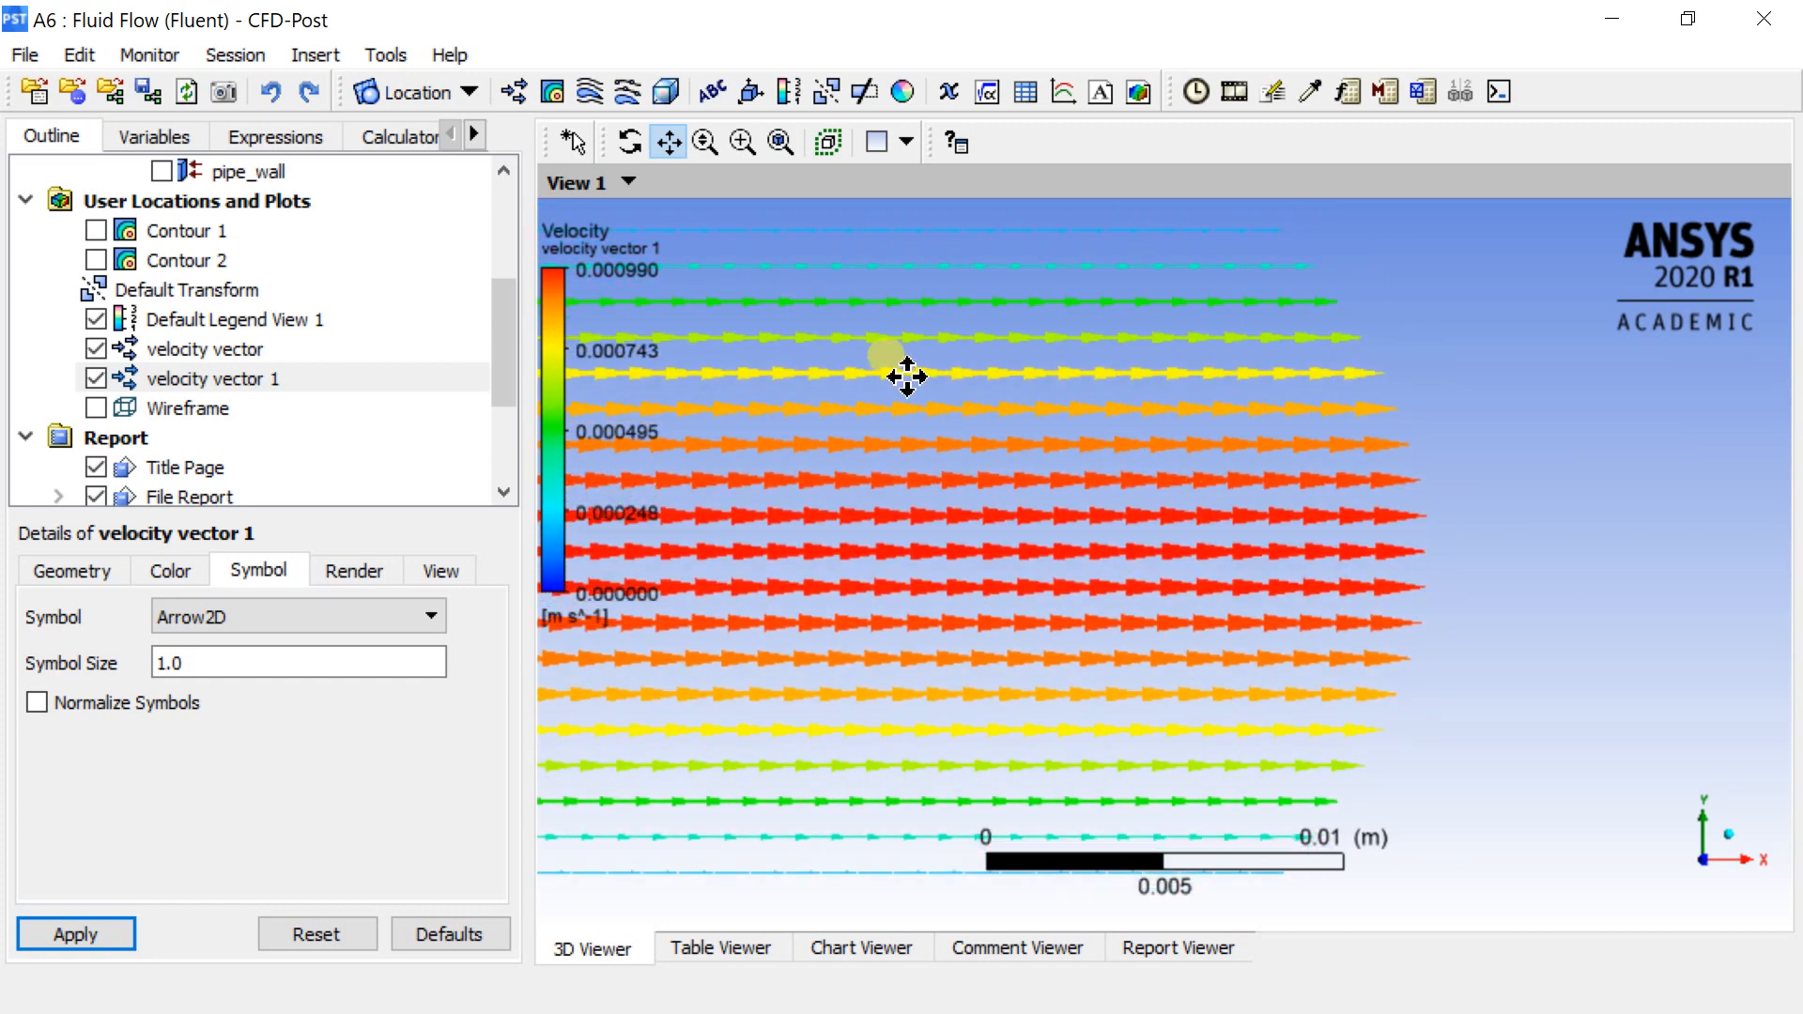
pyautogui.doubleClick(199, 661)
pyautogui.write('1.18')
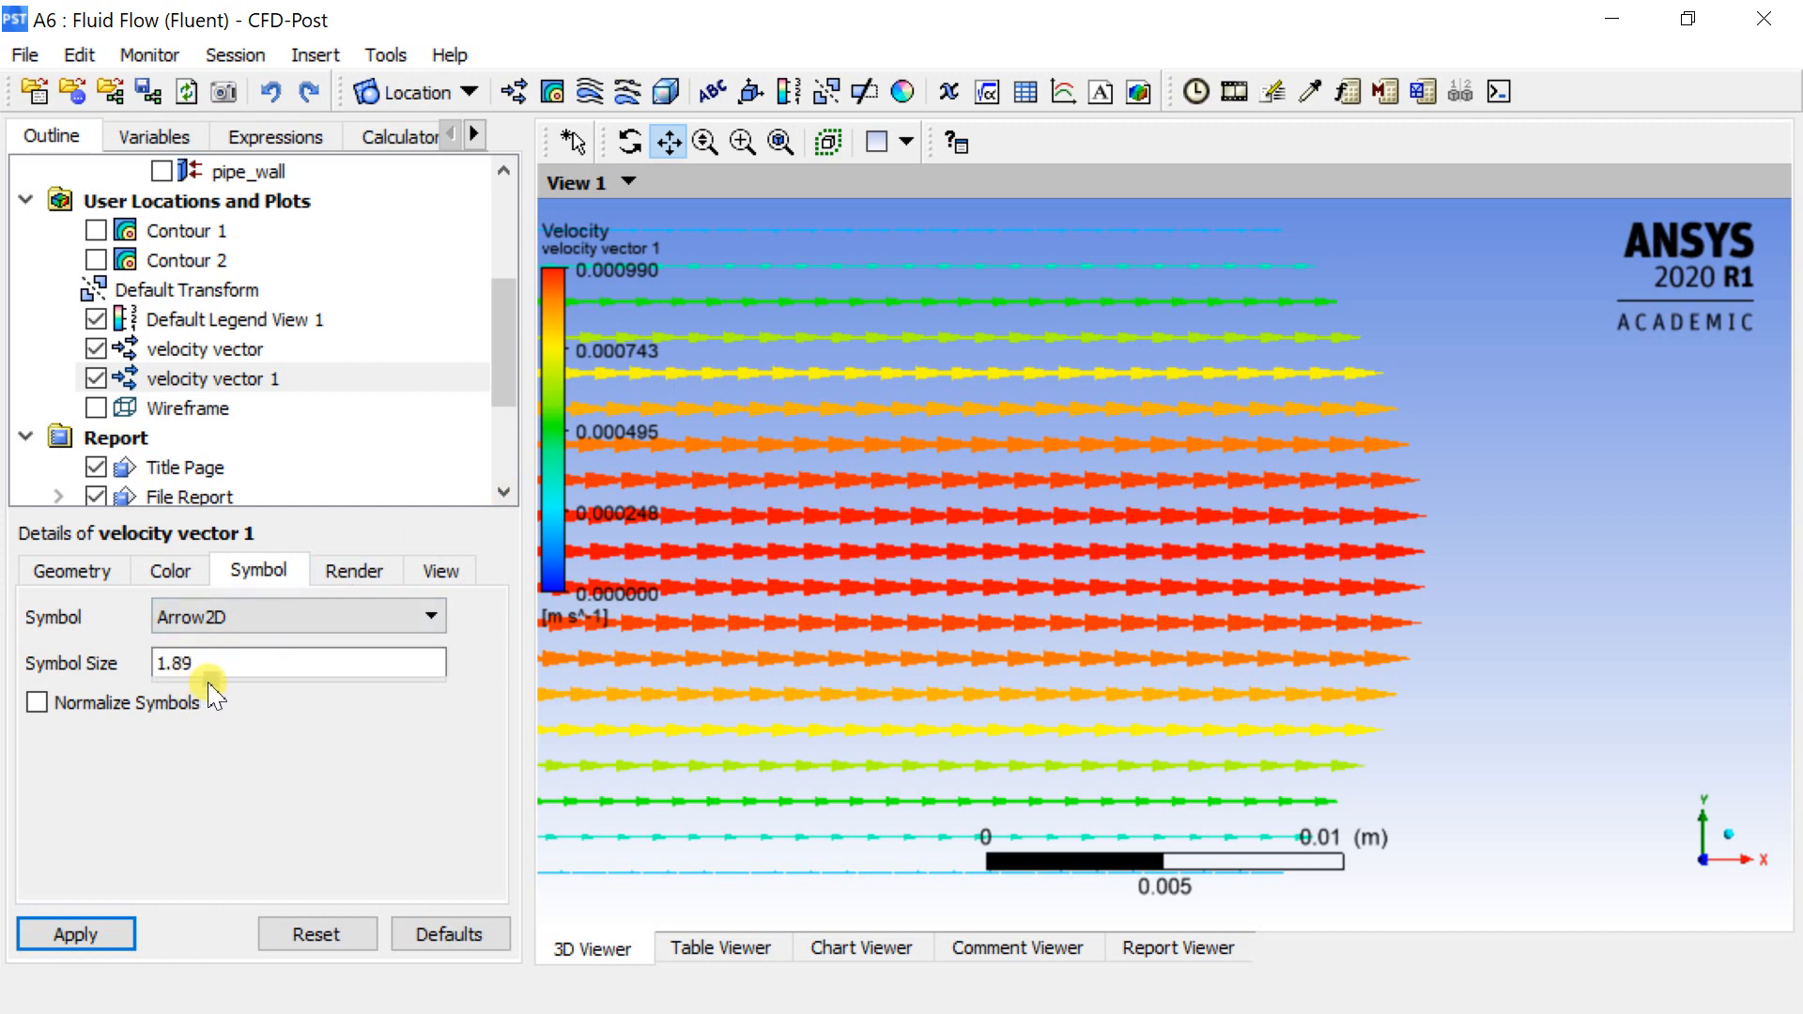
pyautogui.click(102, 933)
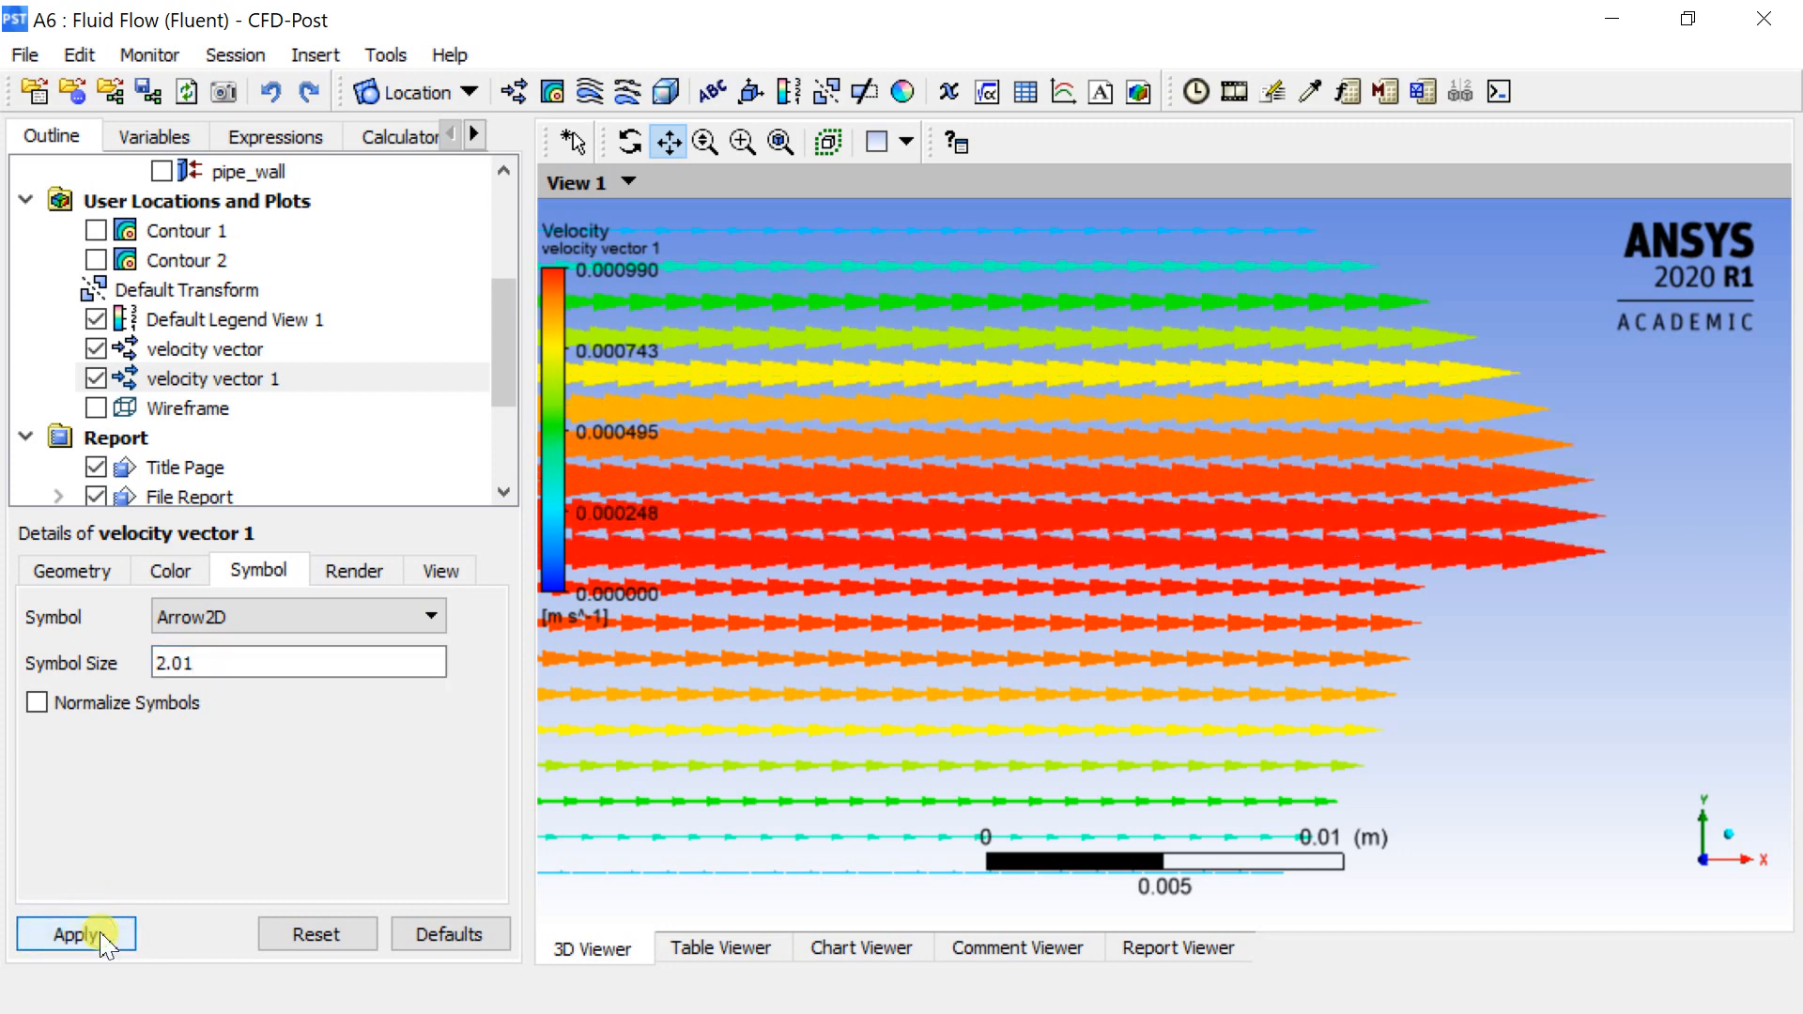
pyautogui.doubleClick(201, 663)
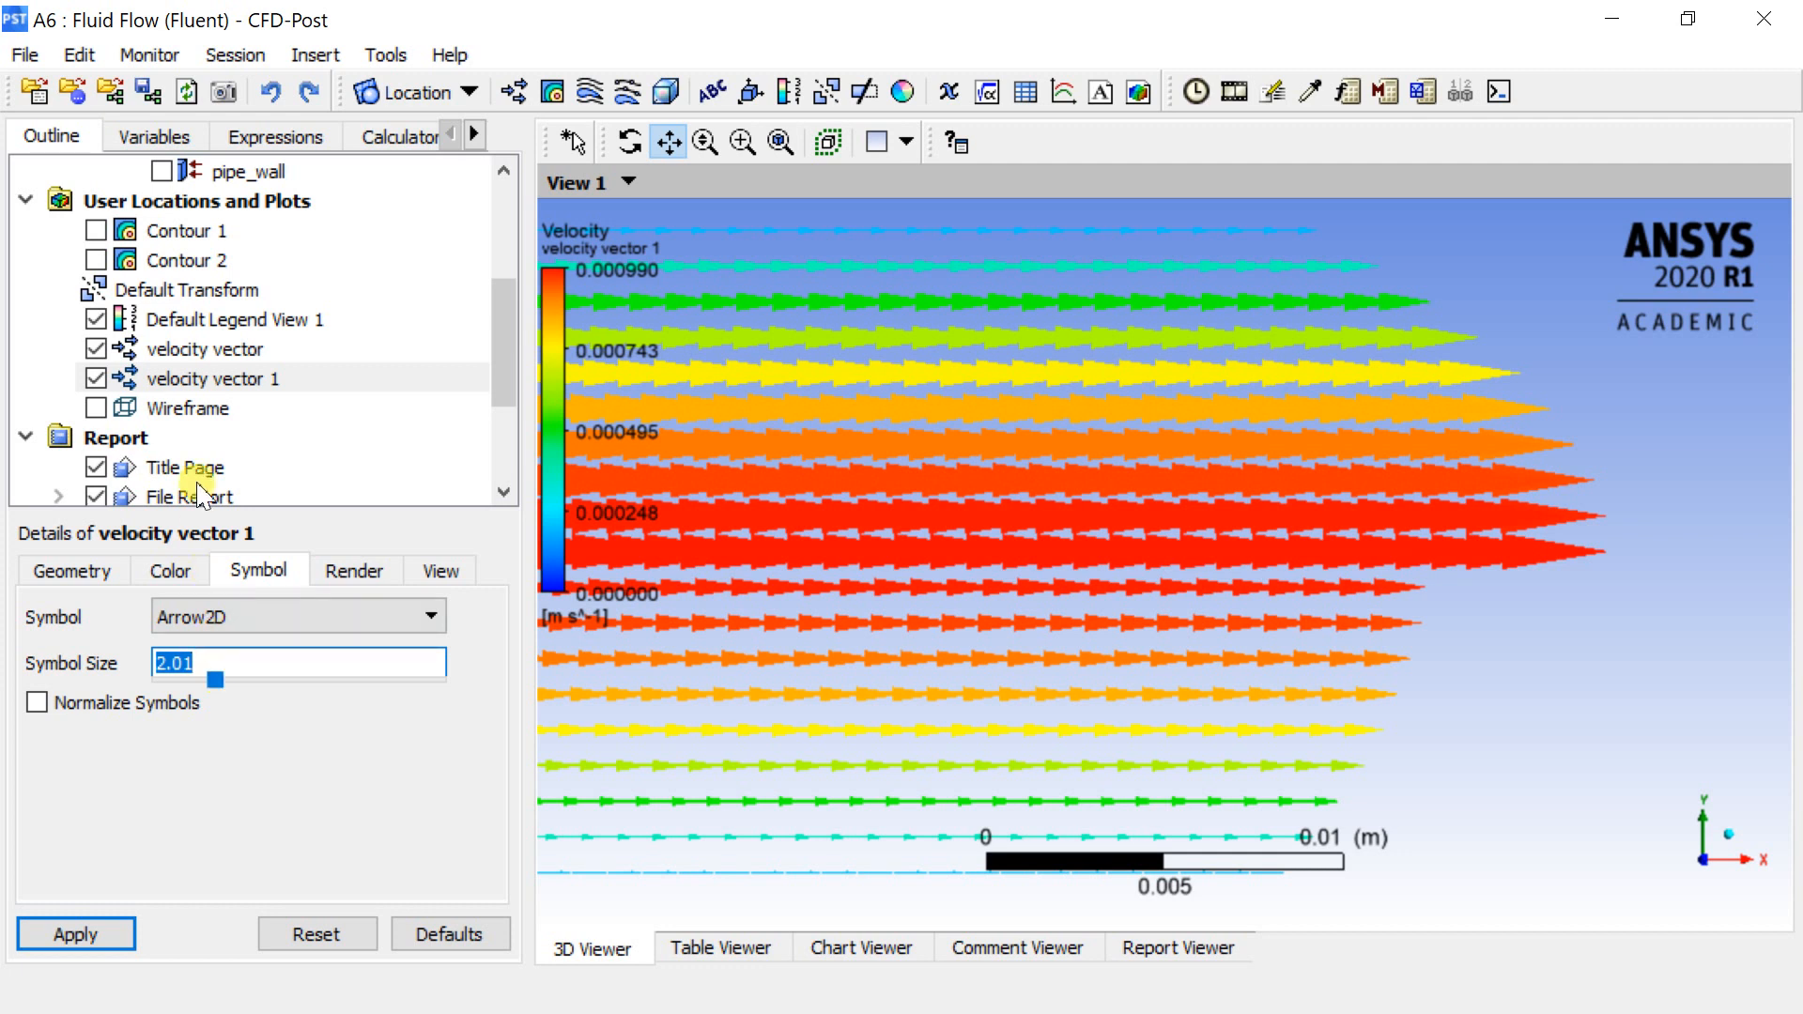
# Set the symbol size of the mirrored velocity vector plot to 2 and apply it.
pyautogui.click(209, 353)
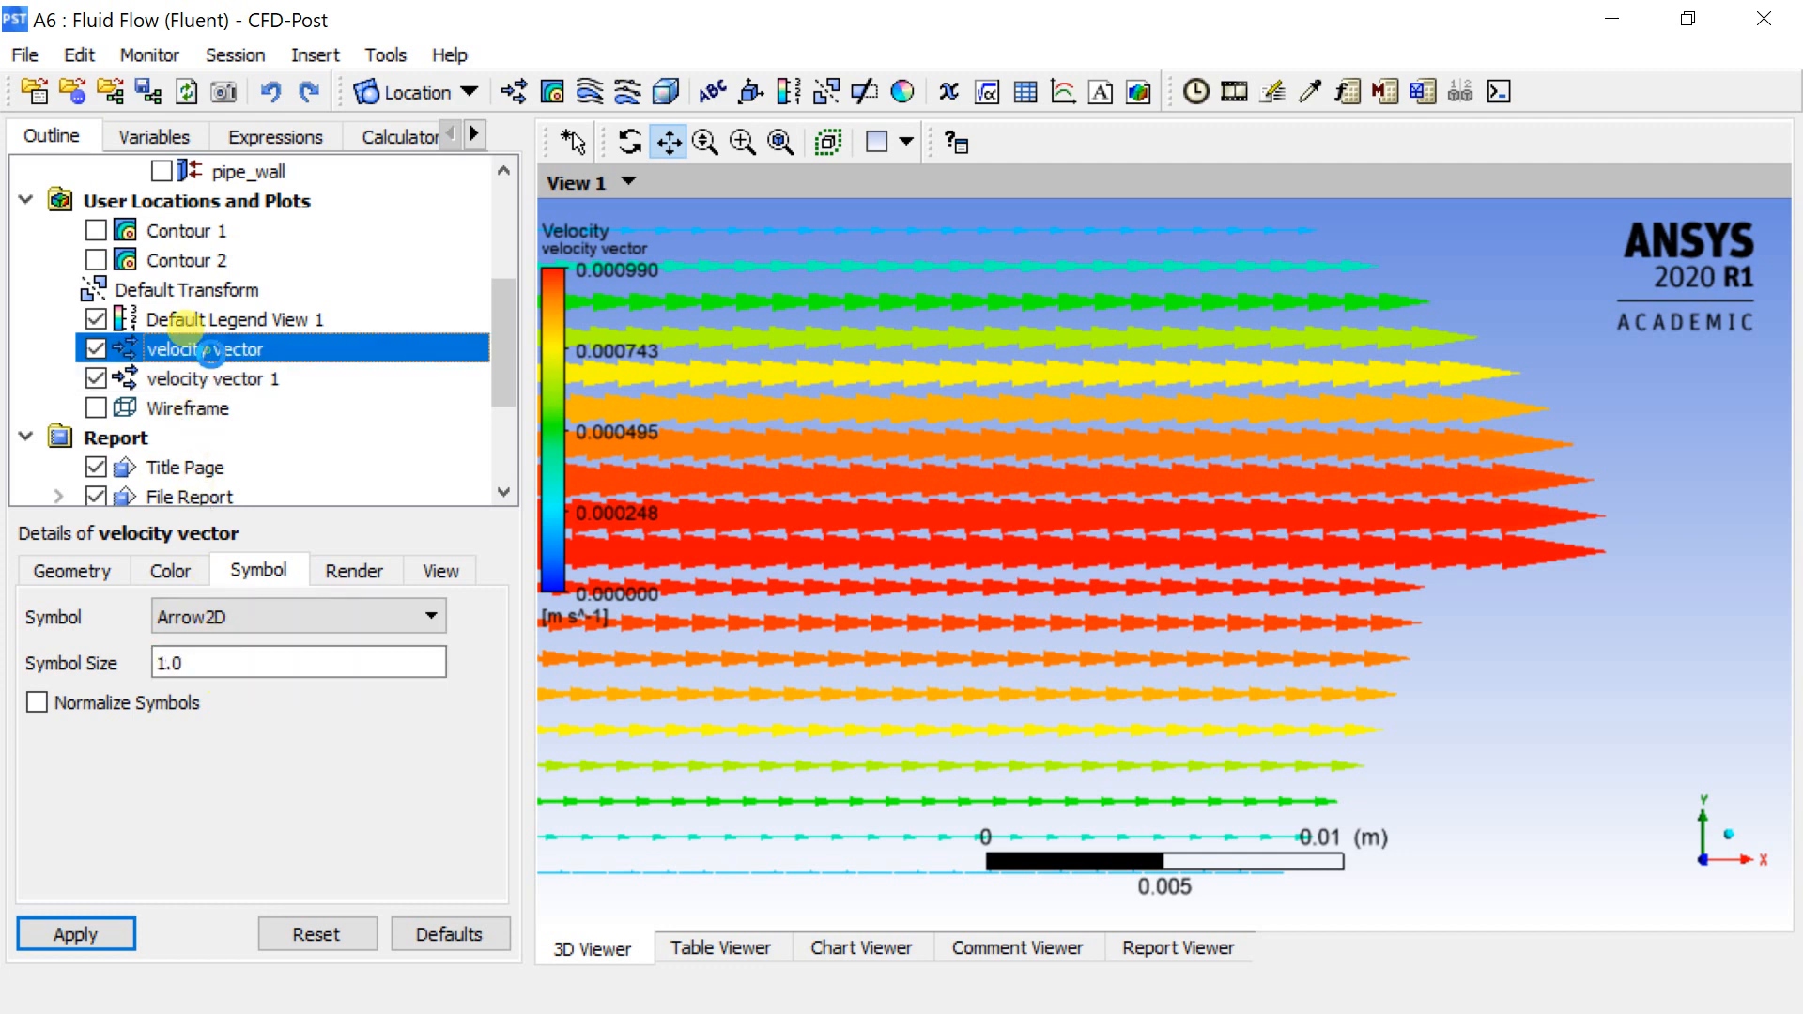
pyautogui.doubleClick(190, 663)
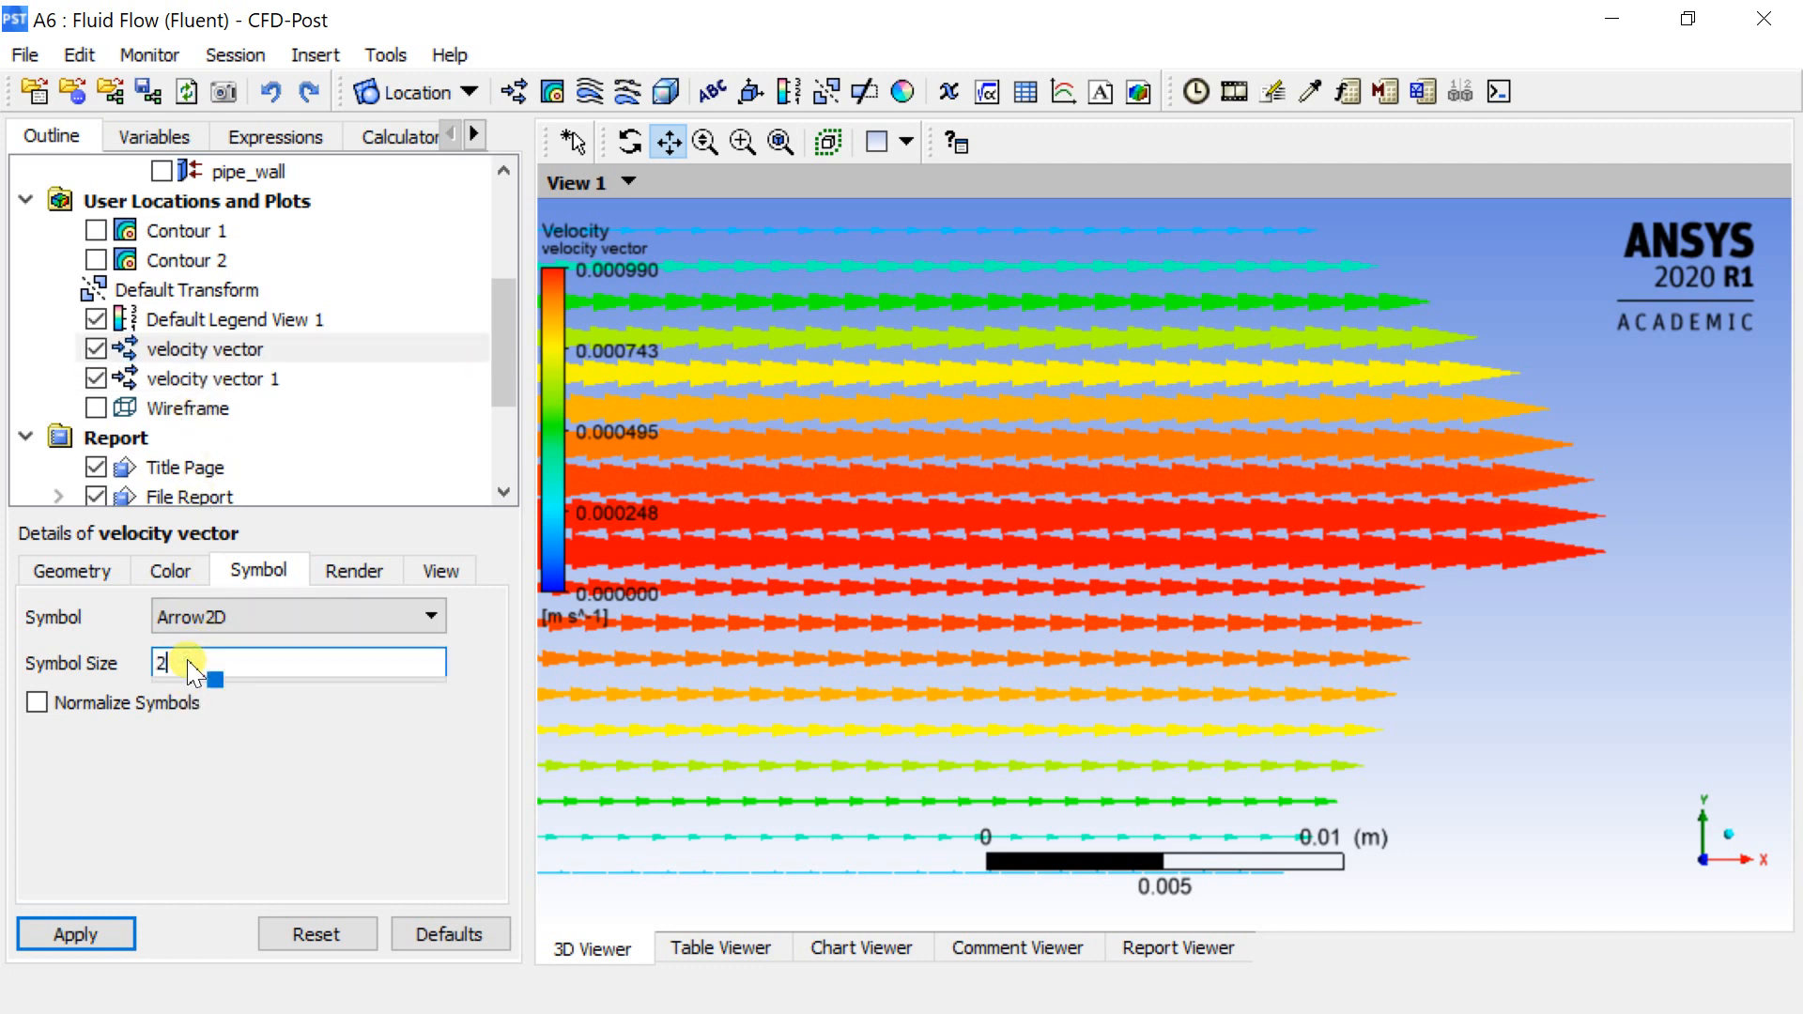
pyautogui.click(85, 930)
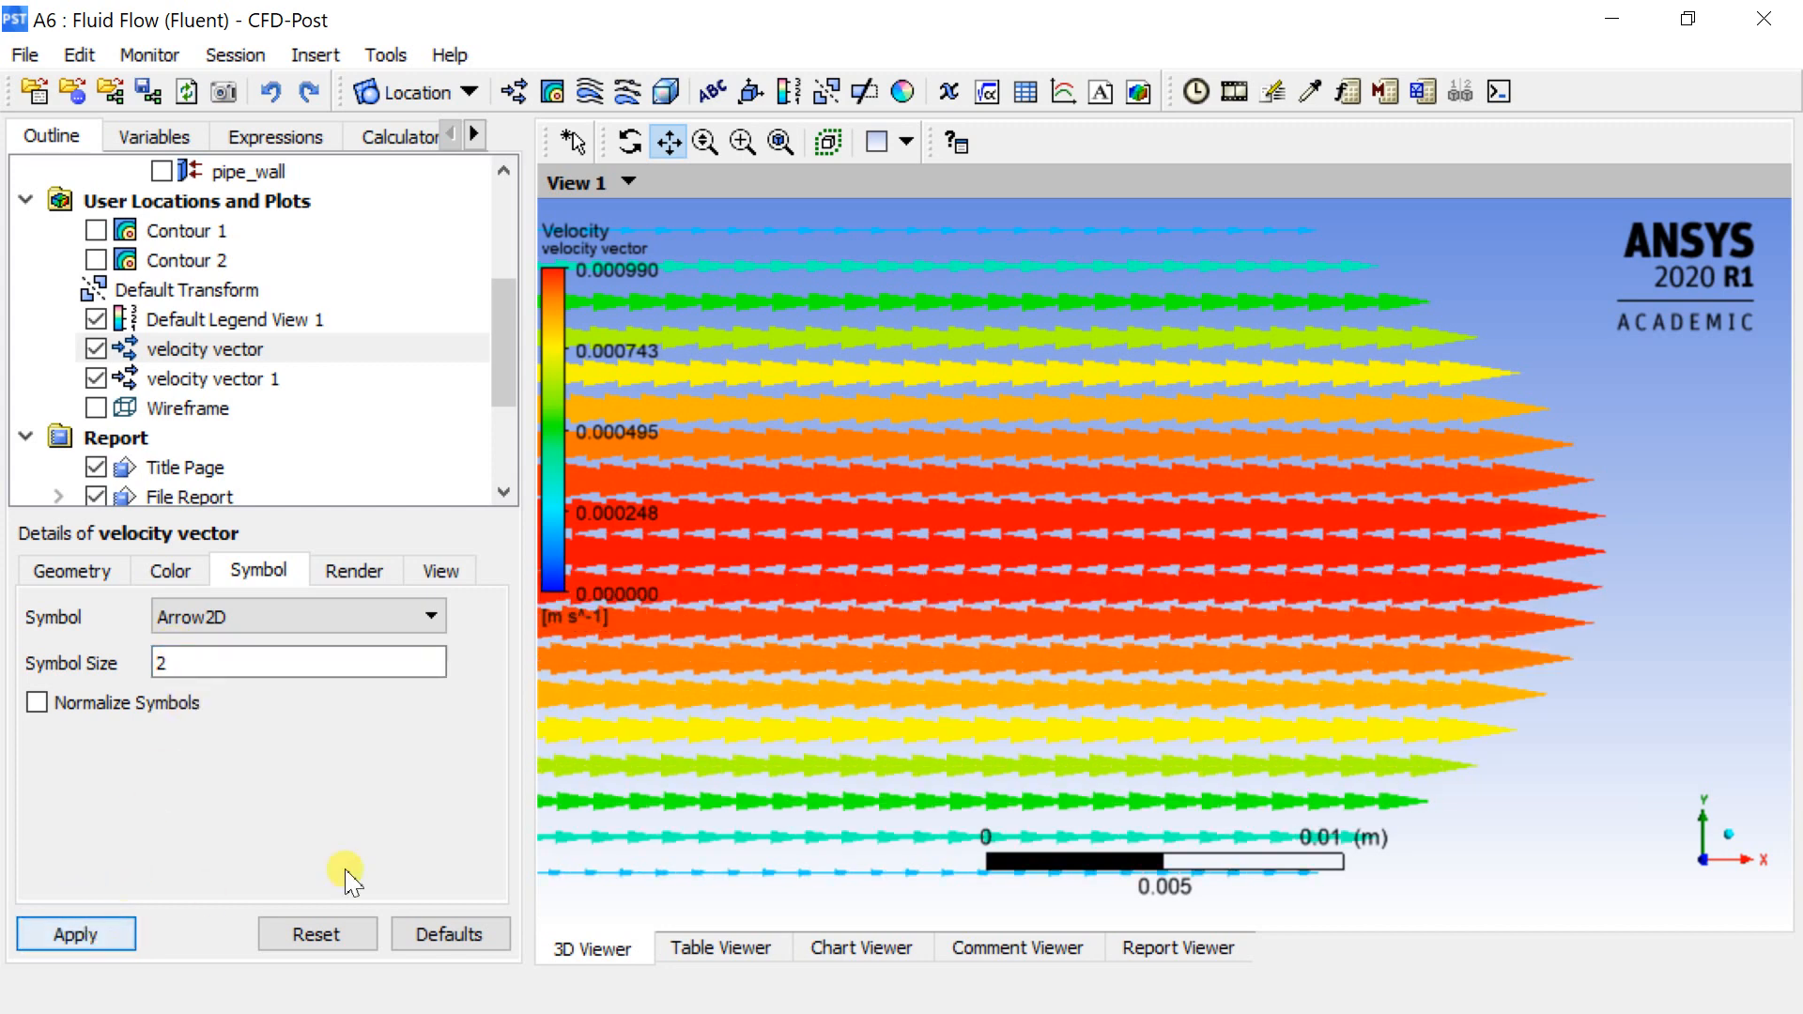
# Hide velocity vector and velocity vector 1 and show the wireframe.
pyautogui.scroll(-2, 1005, 596)
pyautogui.moveTo(1006, 568); pyautogui.dragTo(1038, 523)
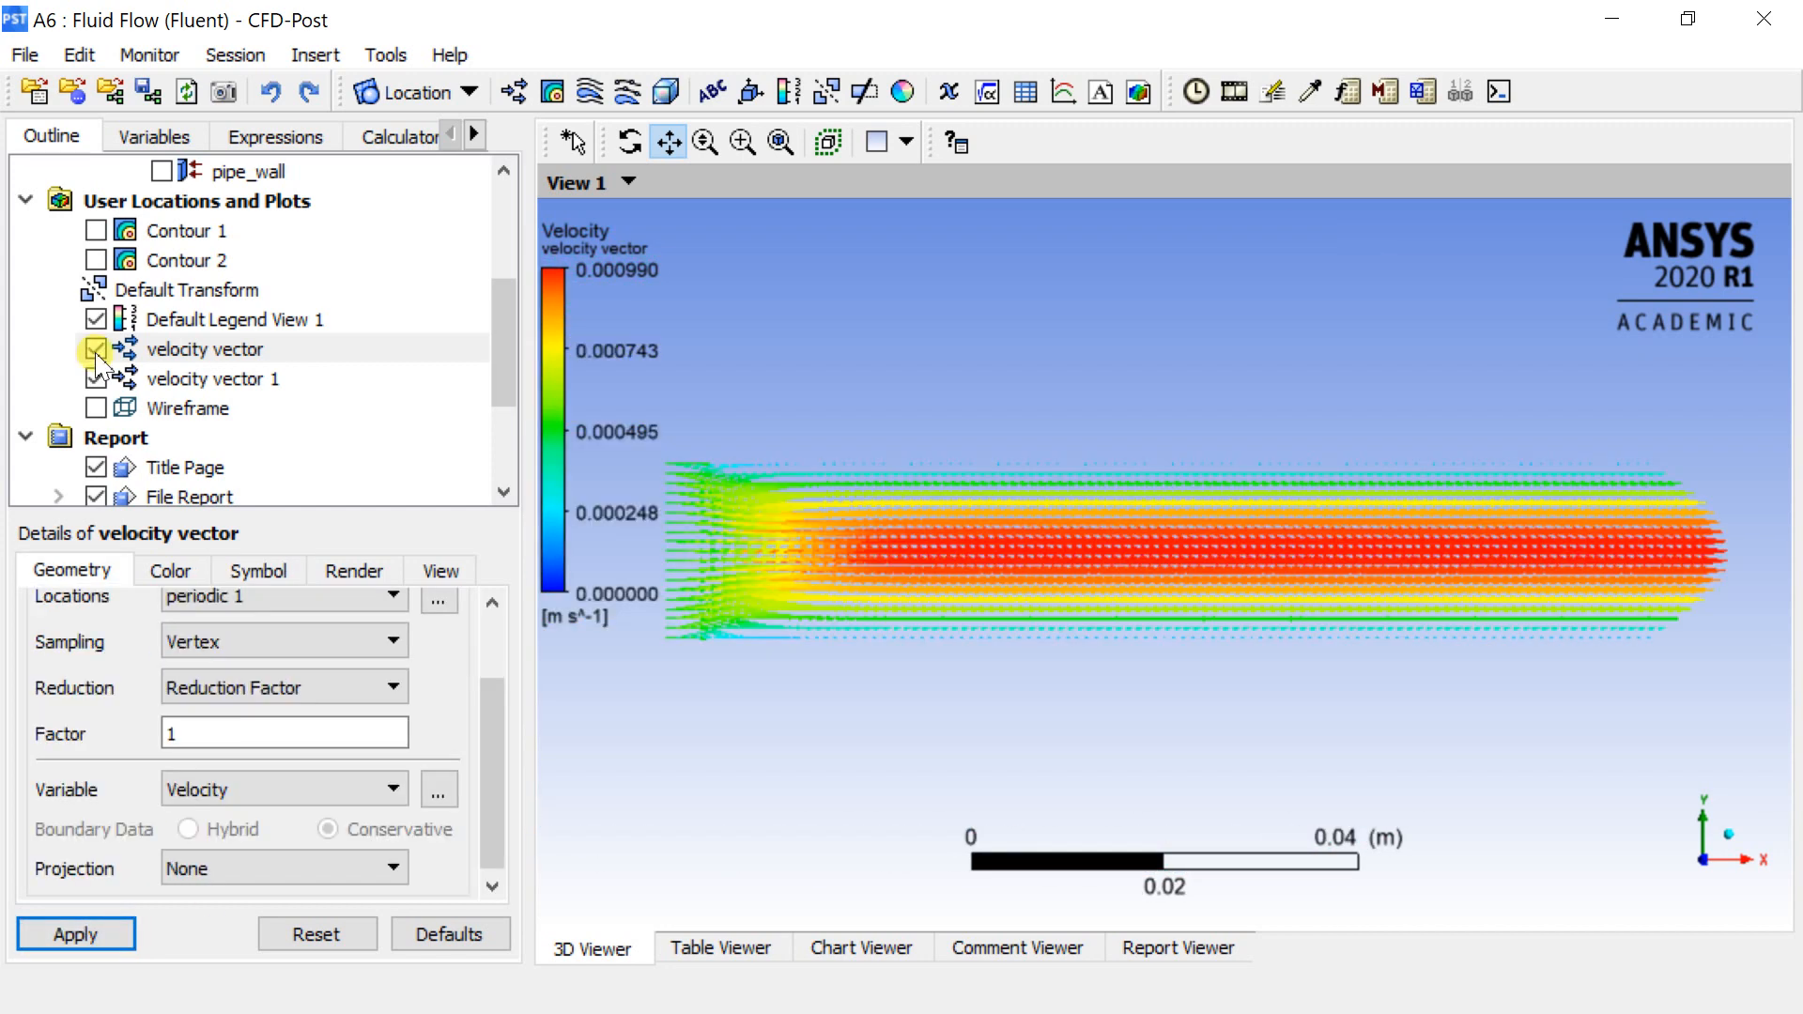
pyautogui.click(95, 349)
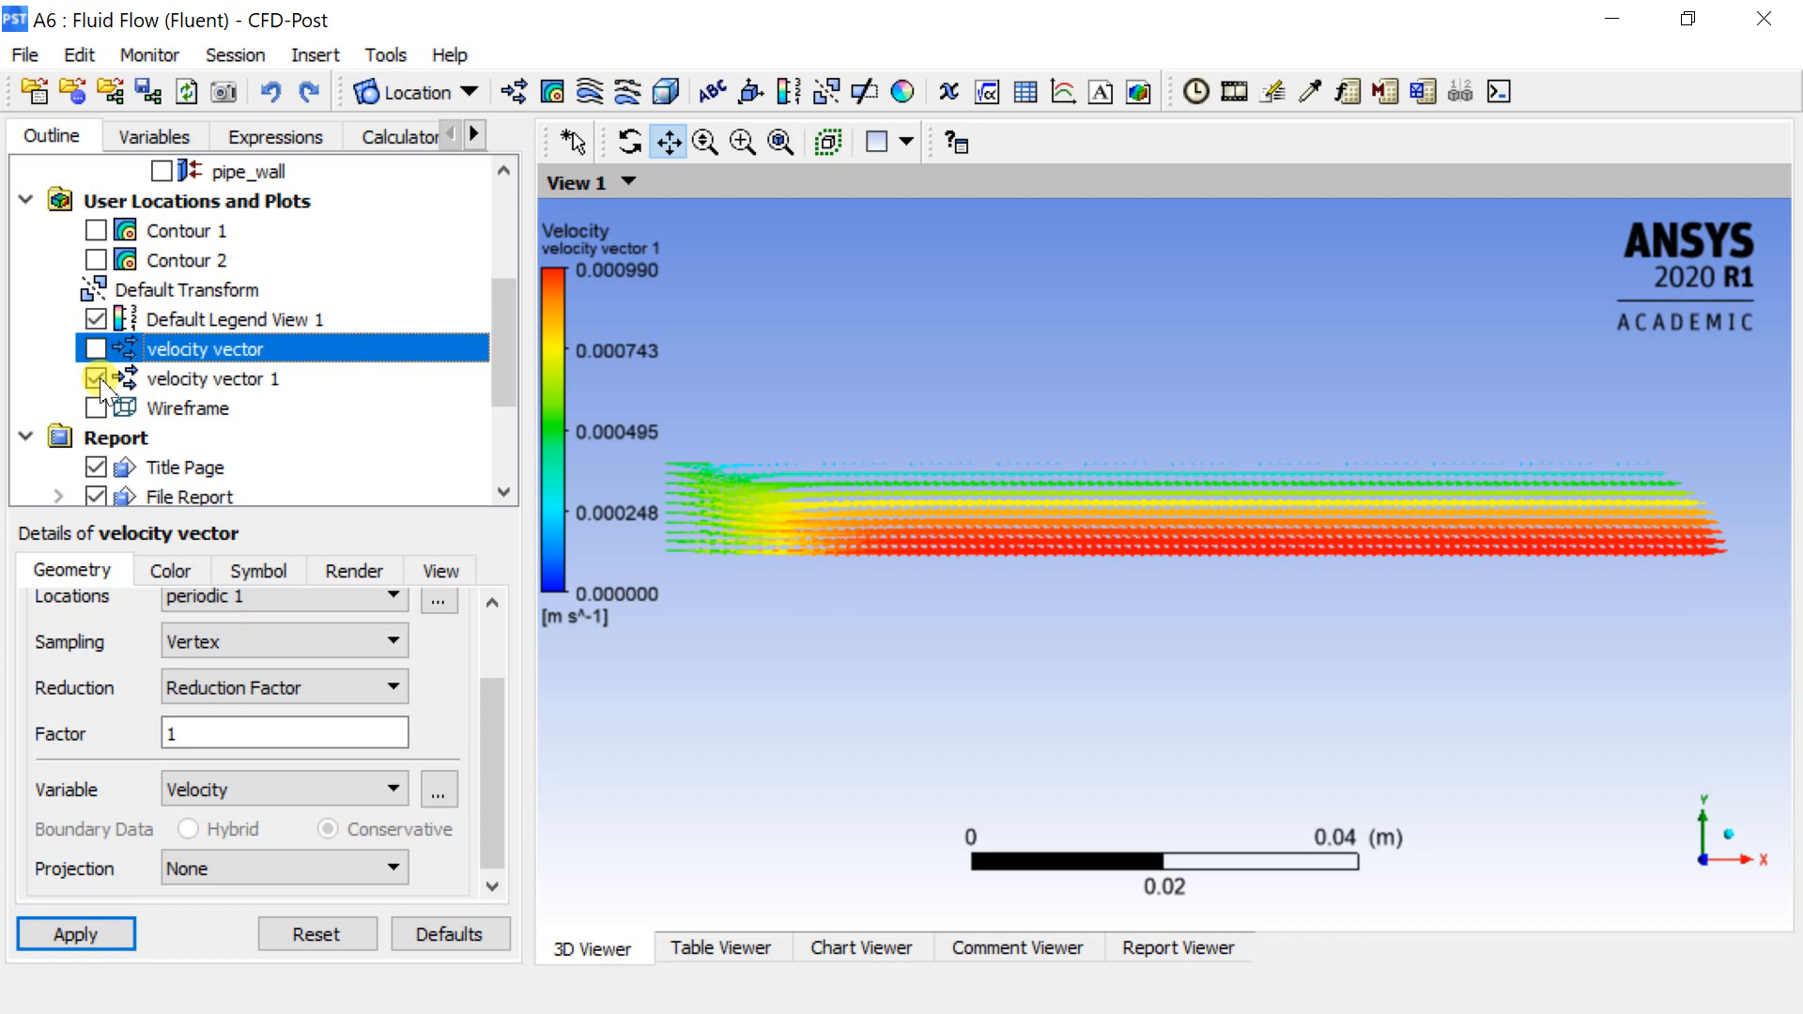
pyautogui.click(95, 379)
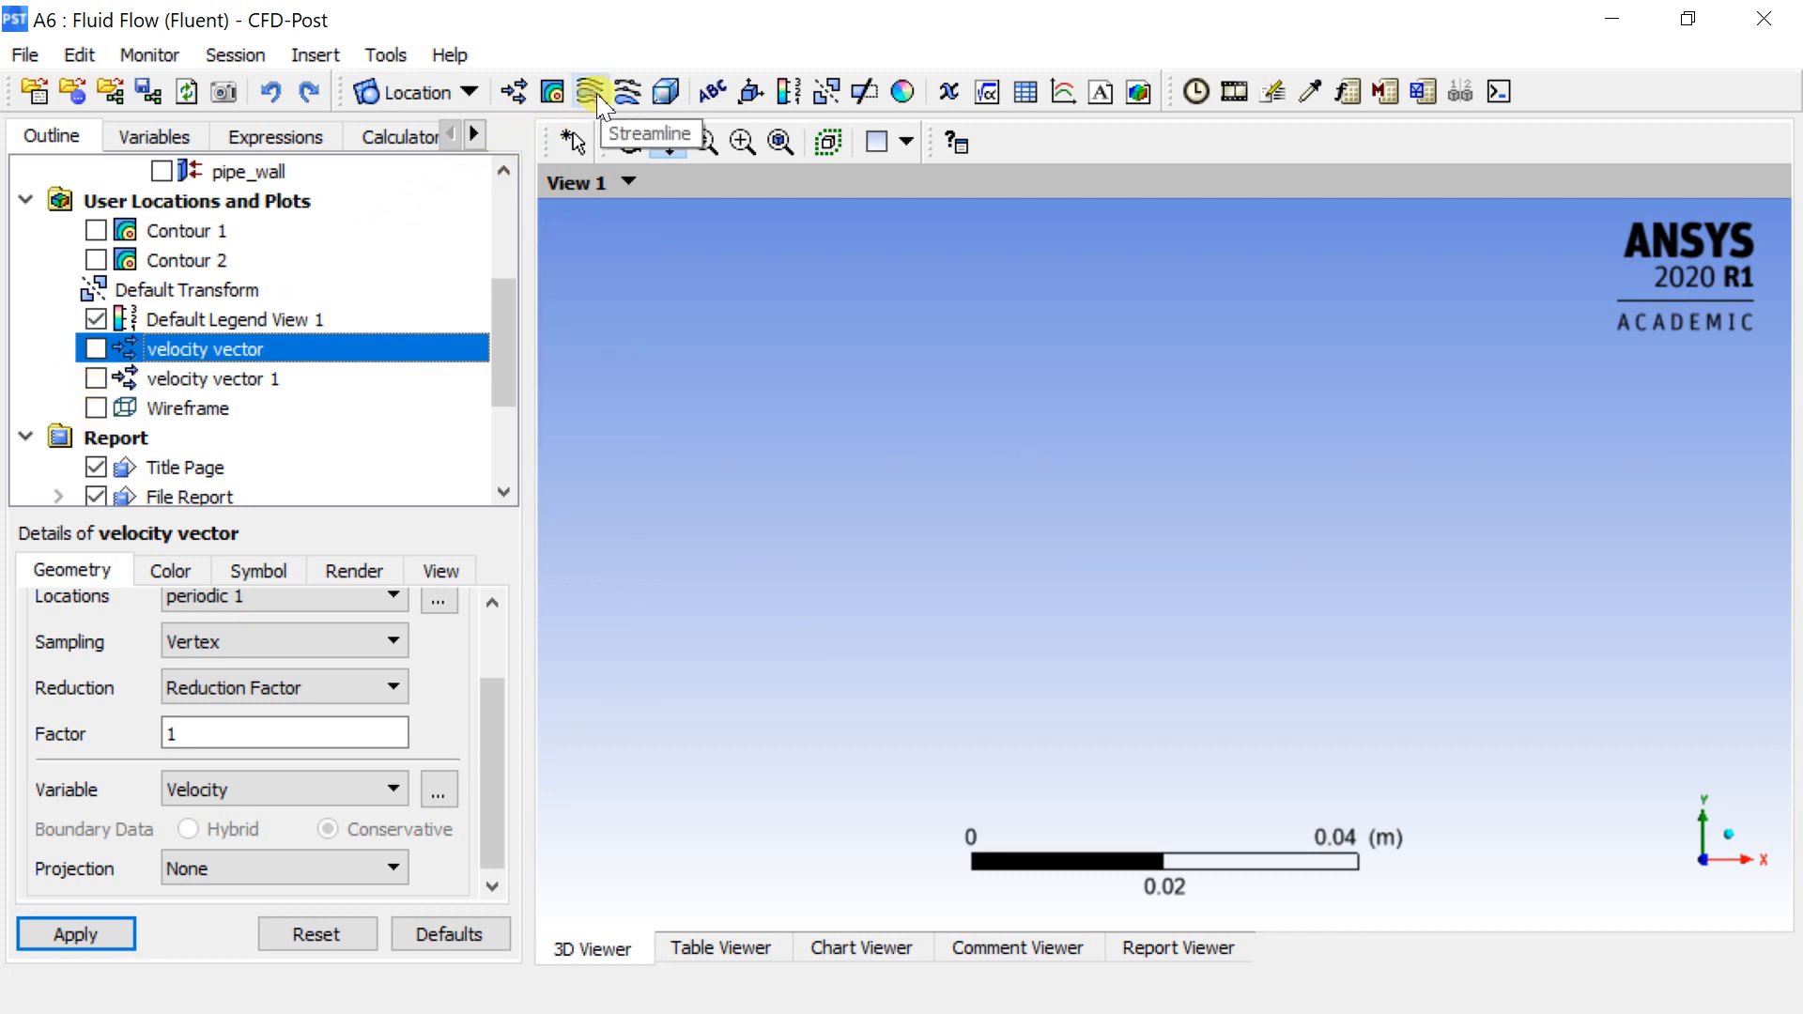
pyautogui.click(95, 408)
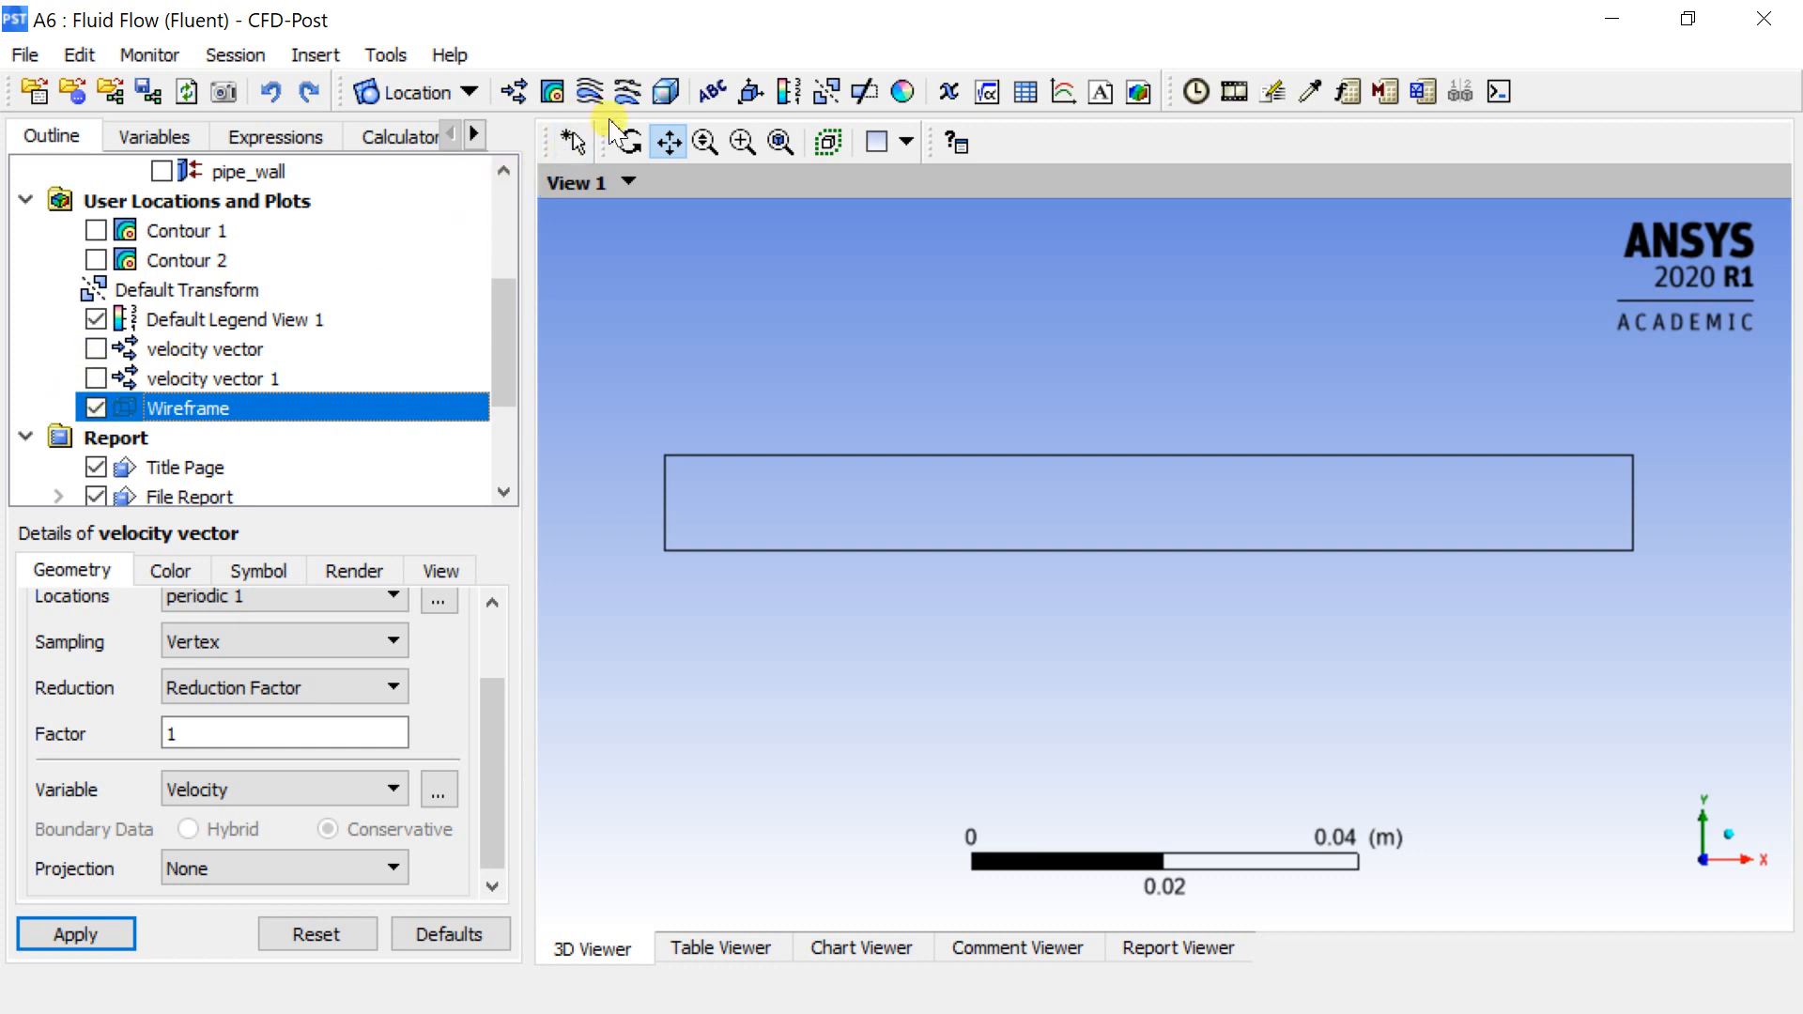
# Insert a 3D streamline plot named Streamline 1 starting from the inlet and apply it.
pyautogui.click(590, 91)
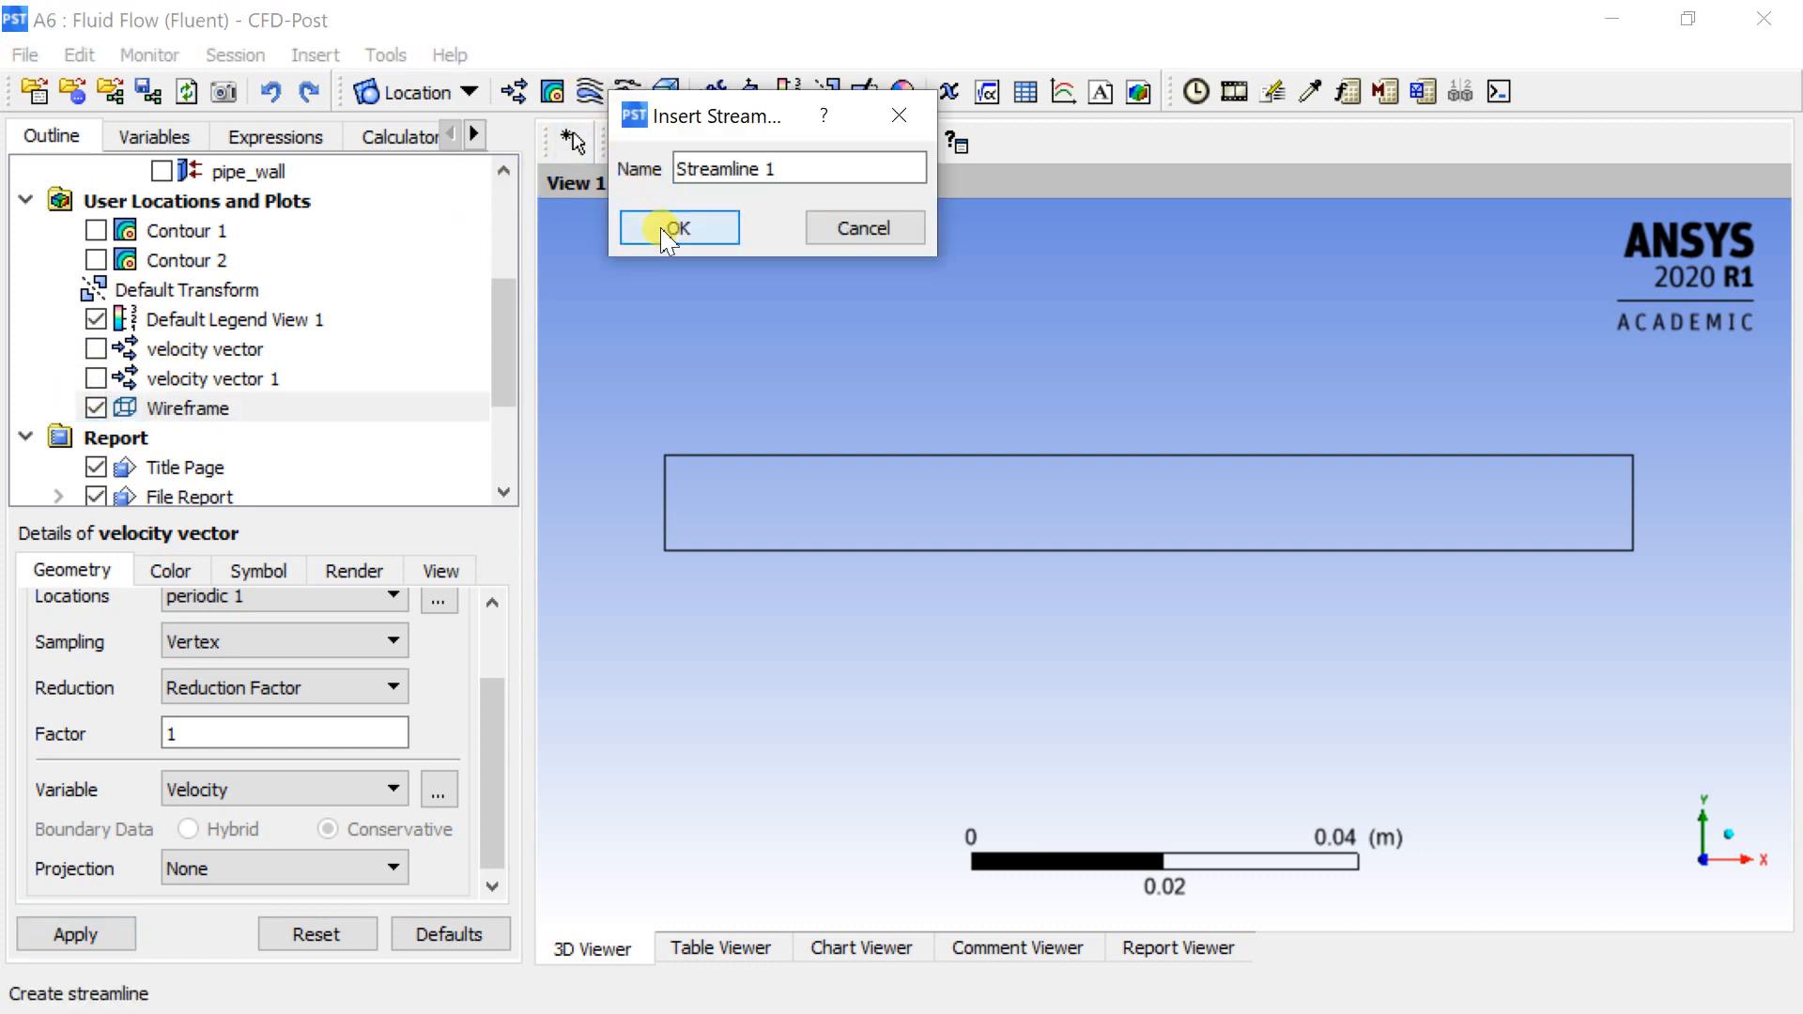
pyautogui.click(674, 228)
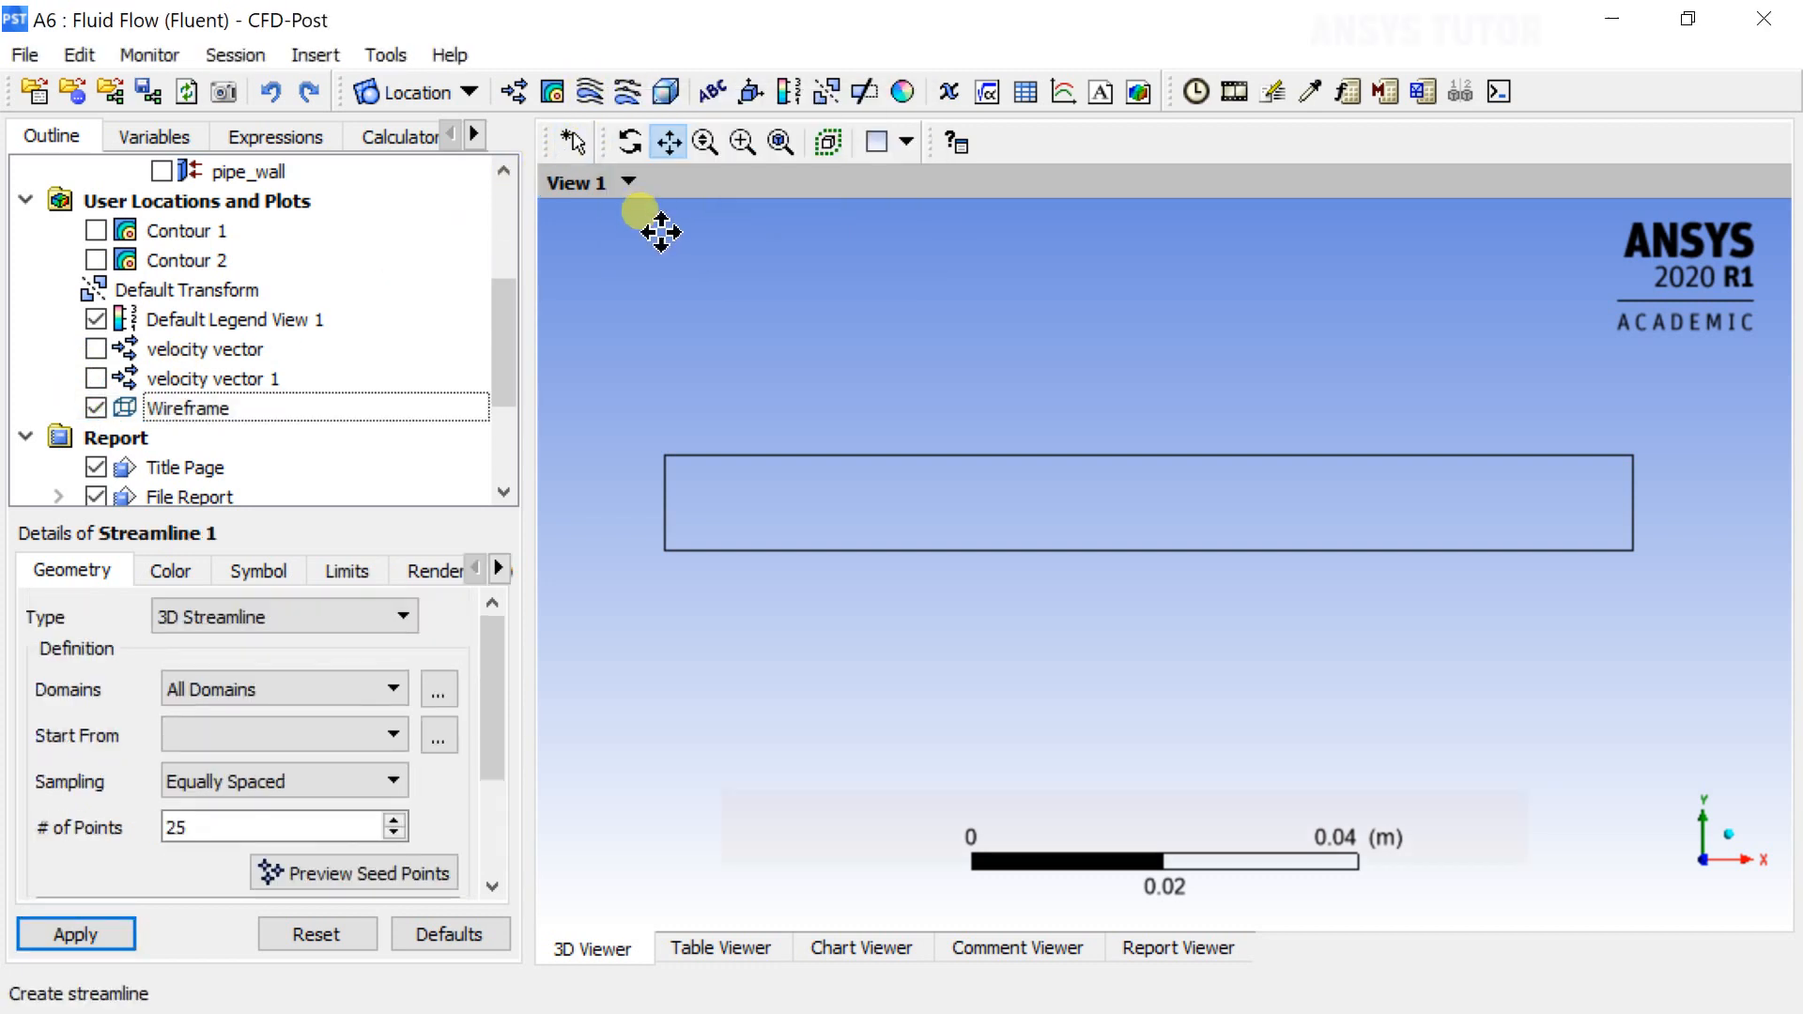
pyautogui.click(388, 735)
pyautogui.click(293, 785)
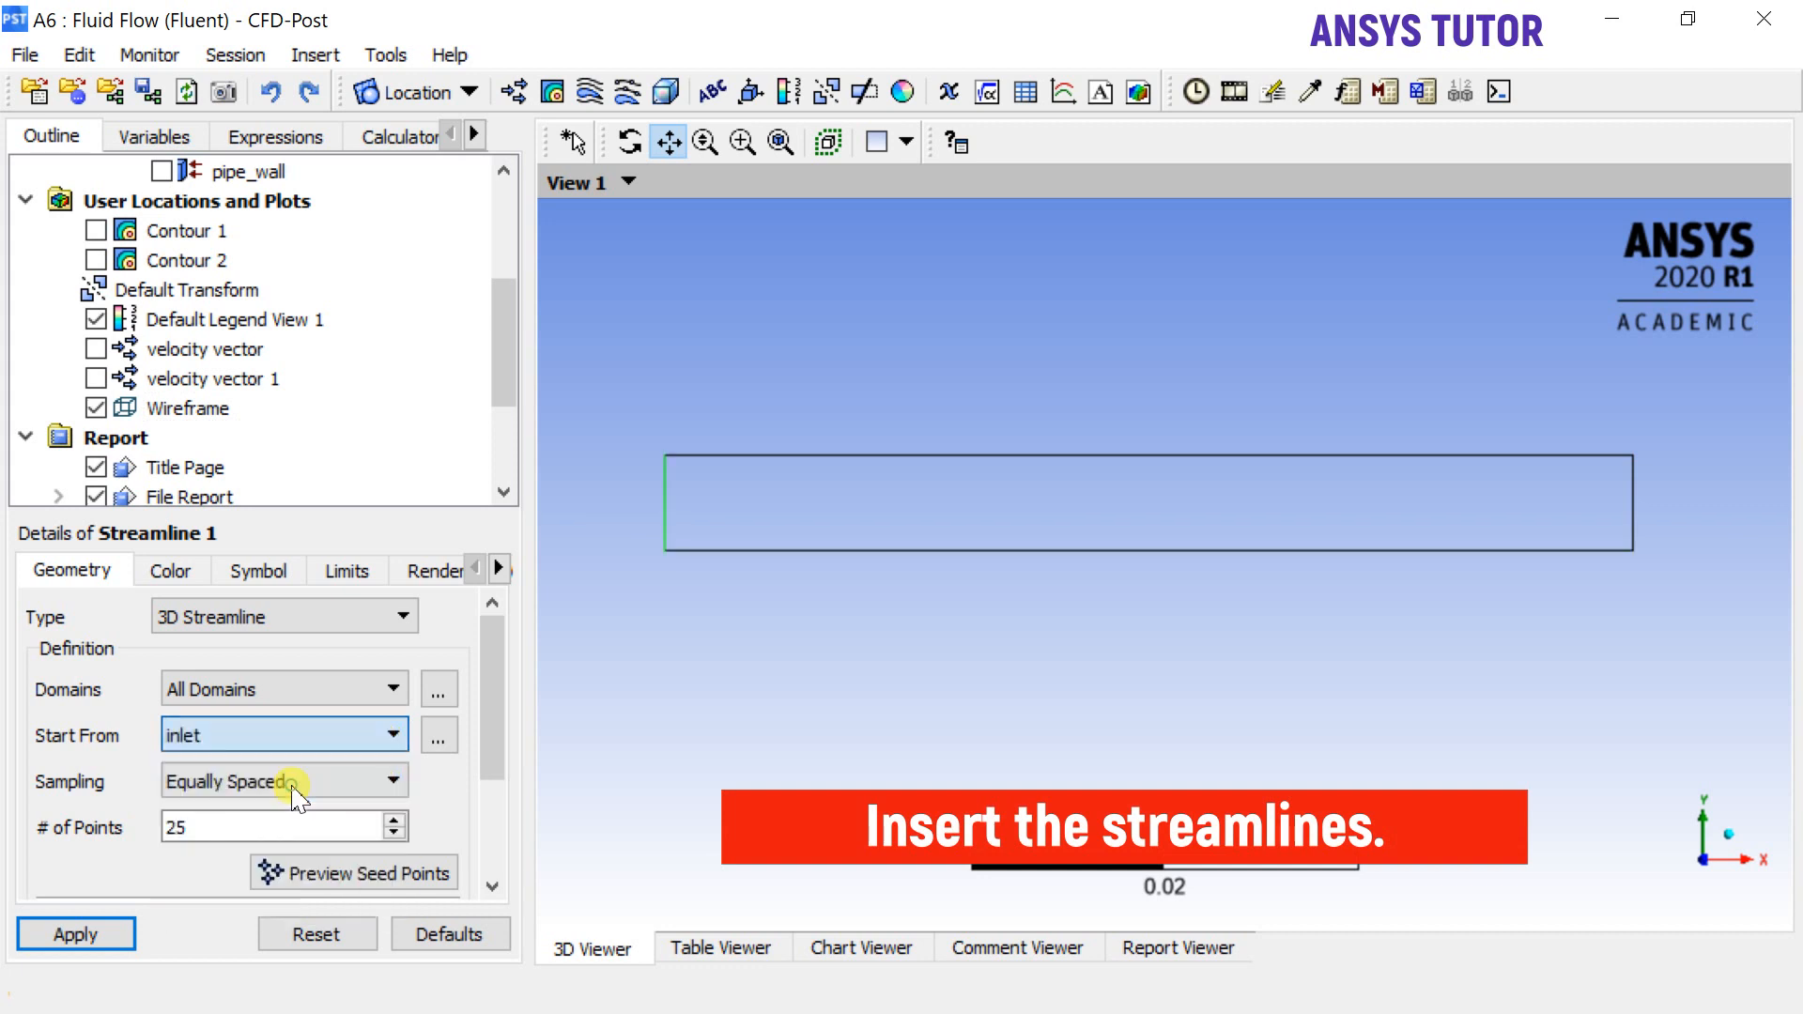
pyautogui.click(91, 934)
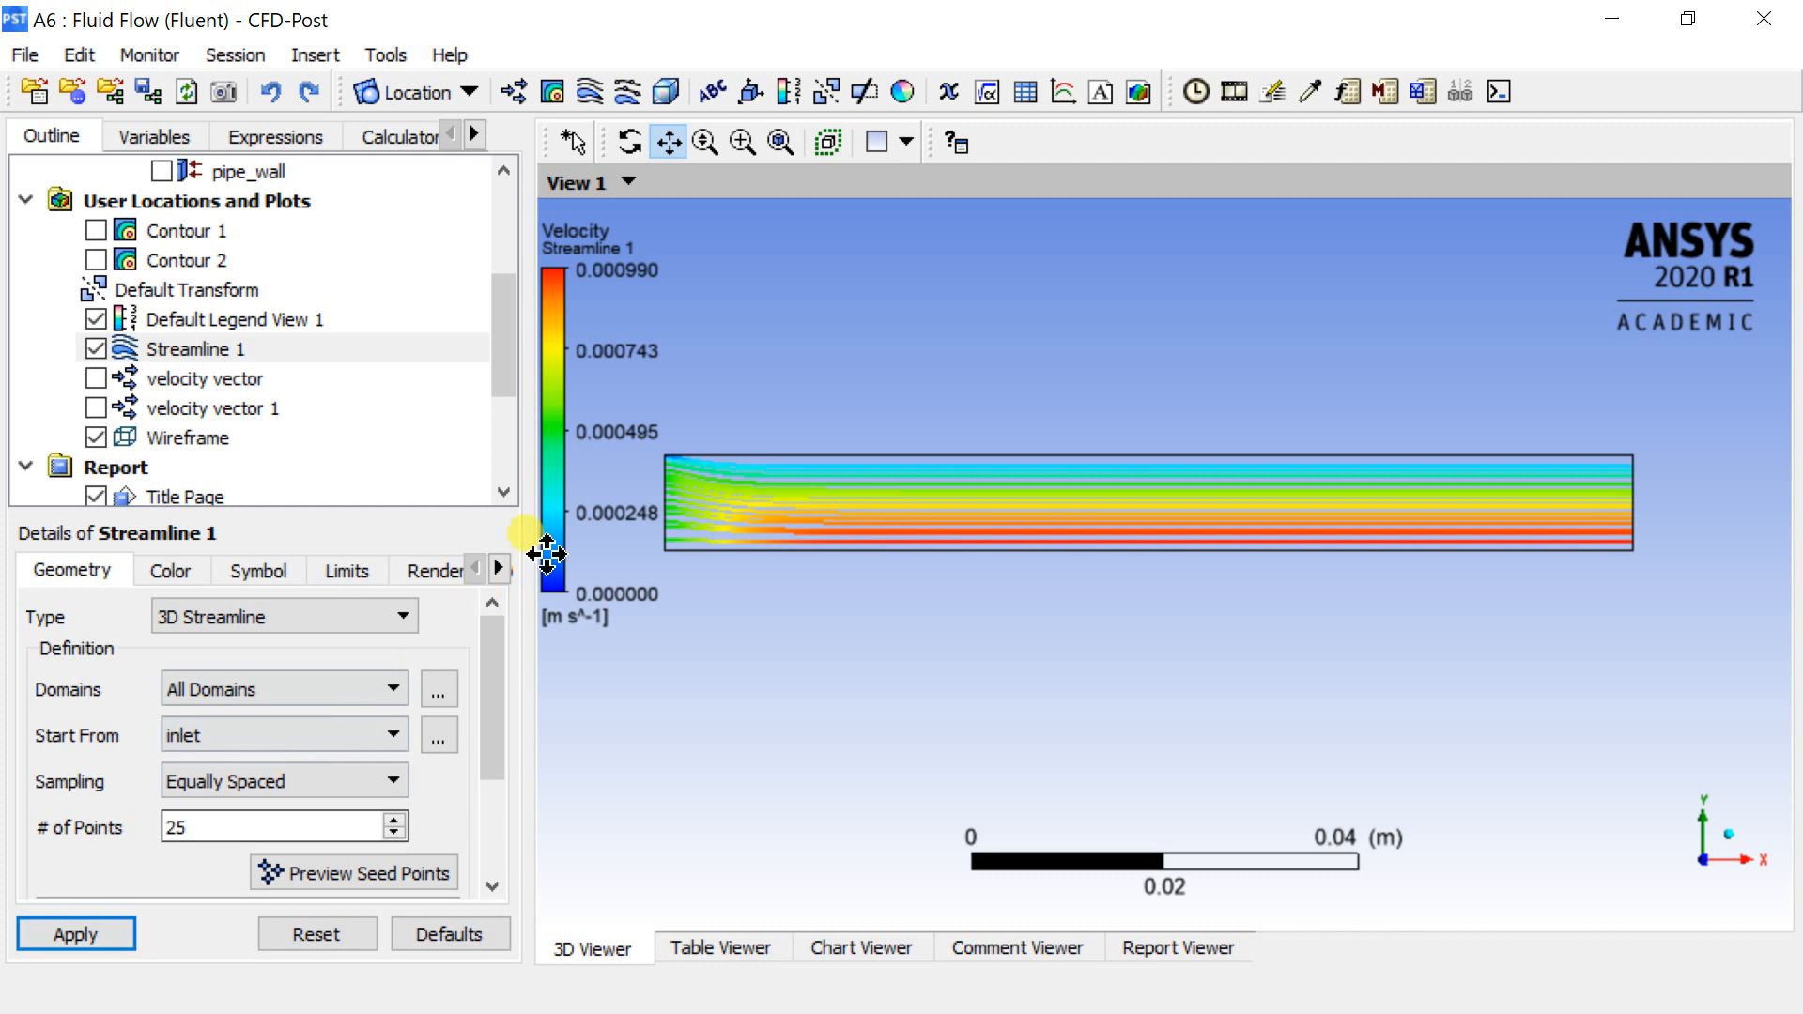
pyautogui.moveTo(816, 493); pyautogui.dragTo(890, 528)
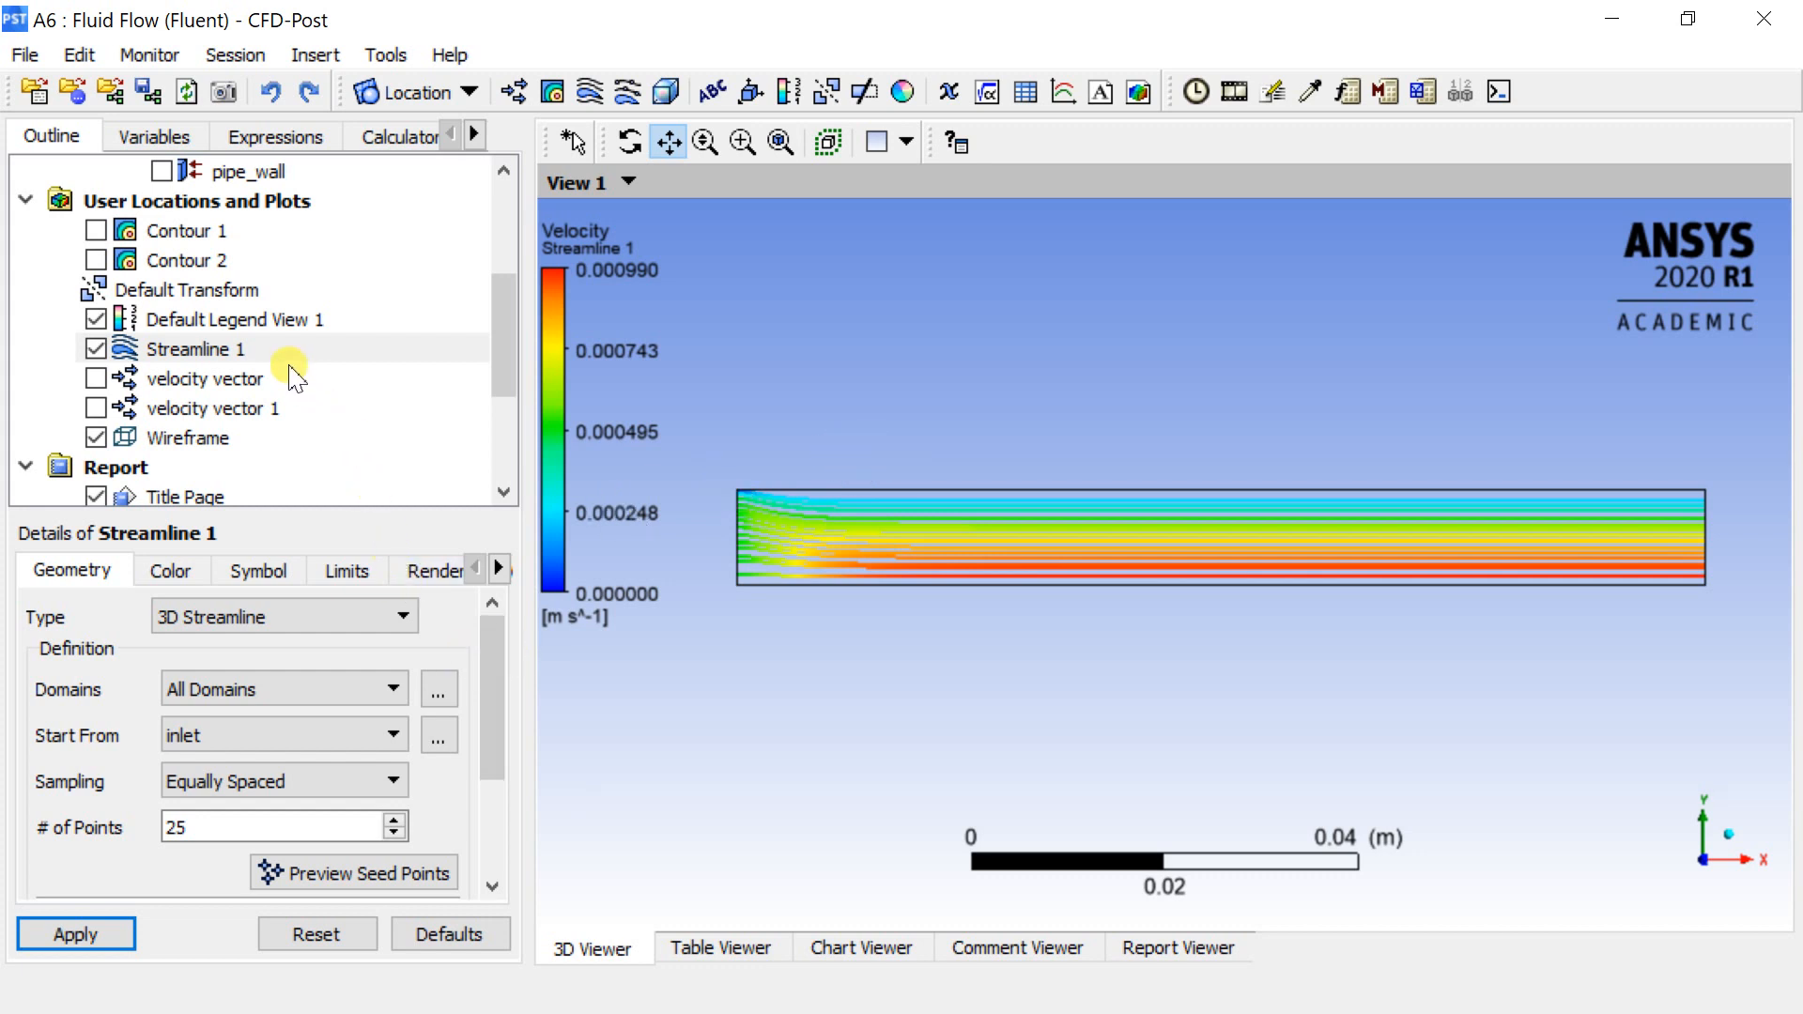
# Duplicate Streamline 1 under the name Streamline 2.
pyautogui.rightClick(287, 351)
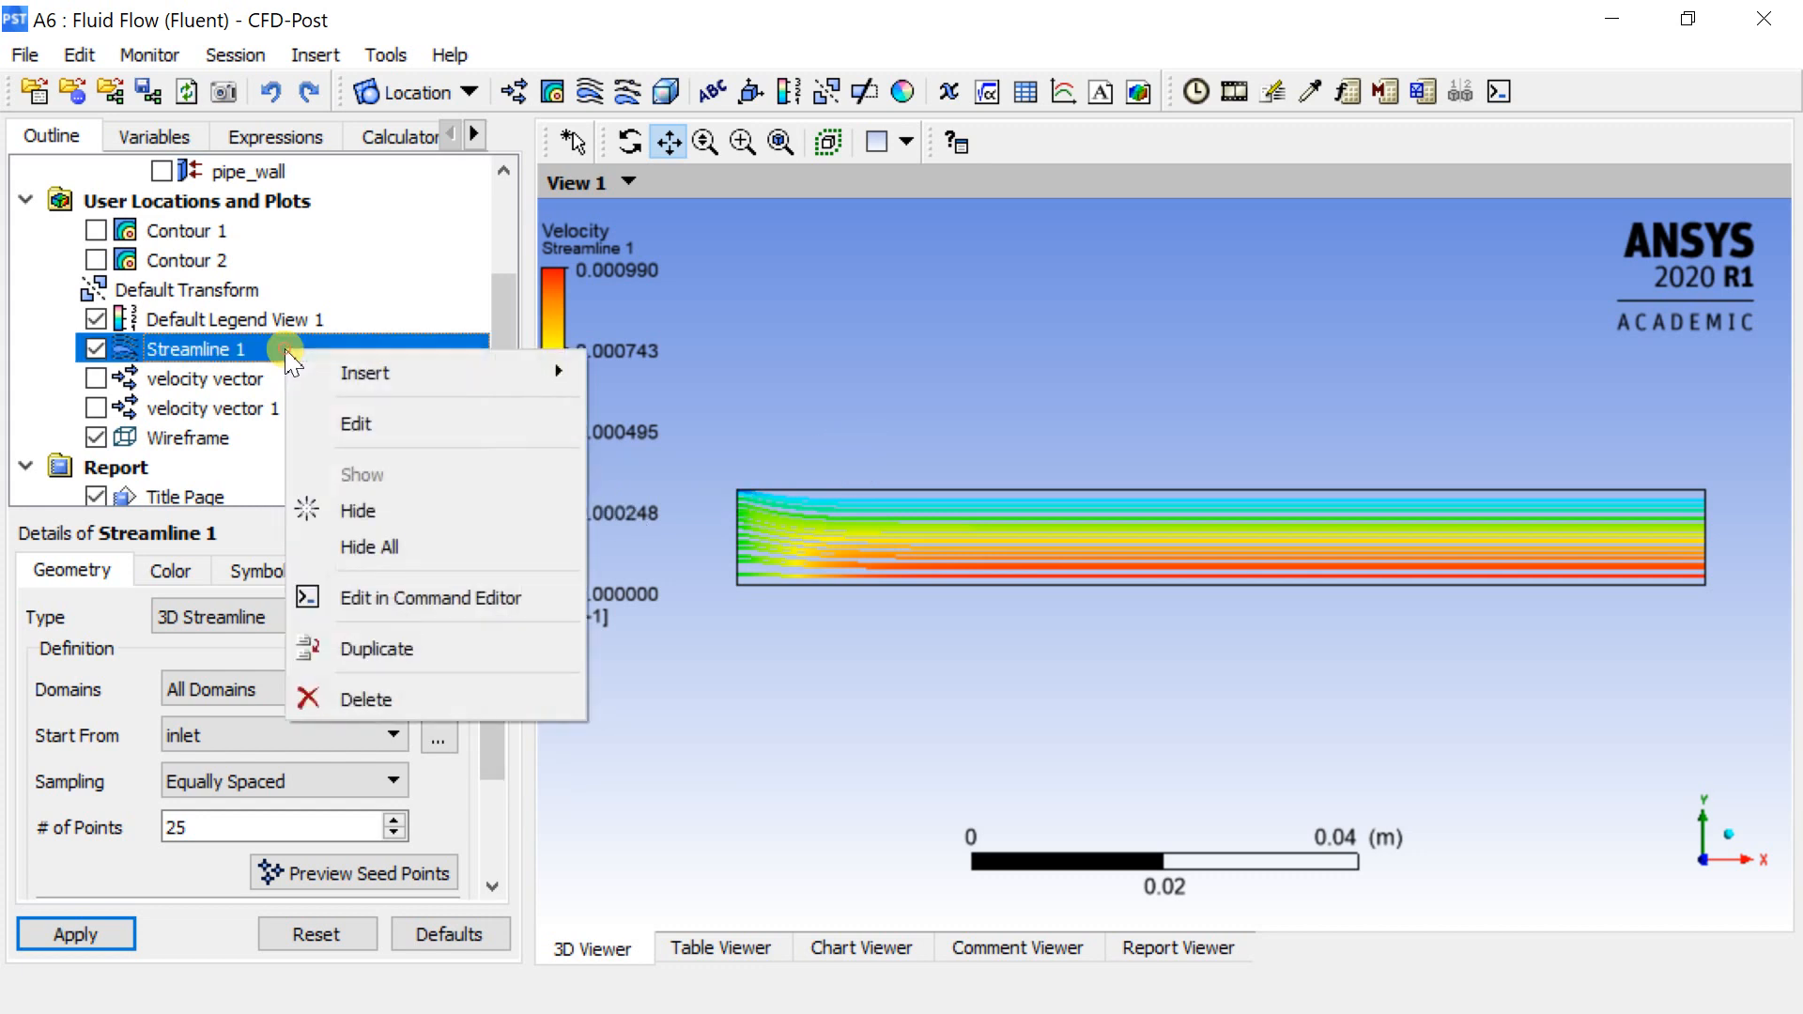
pyautogui.click(363, 647)
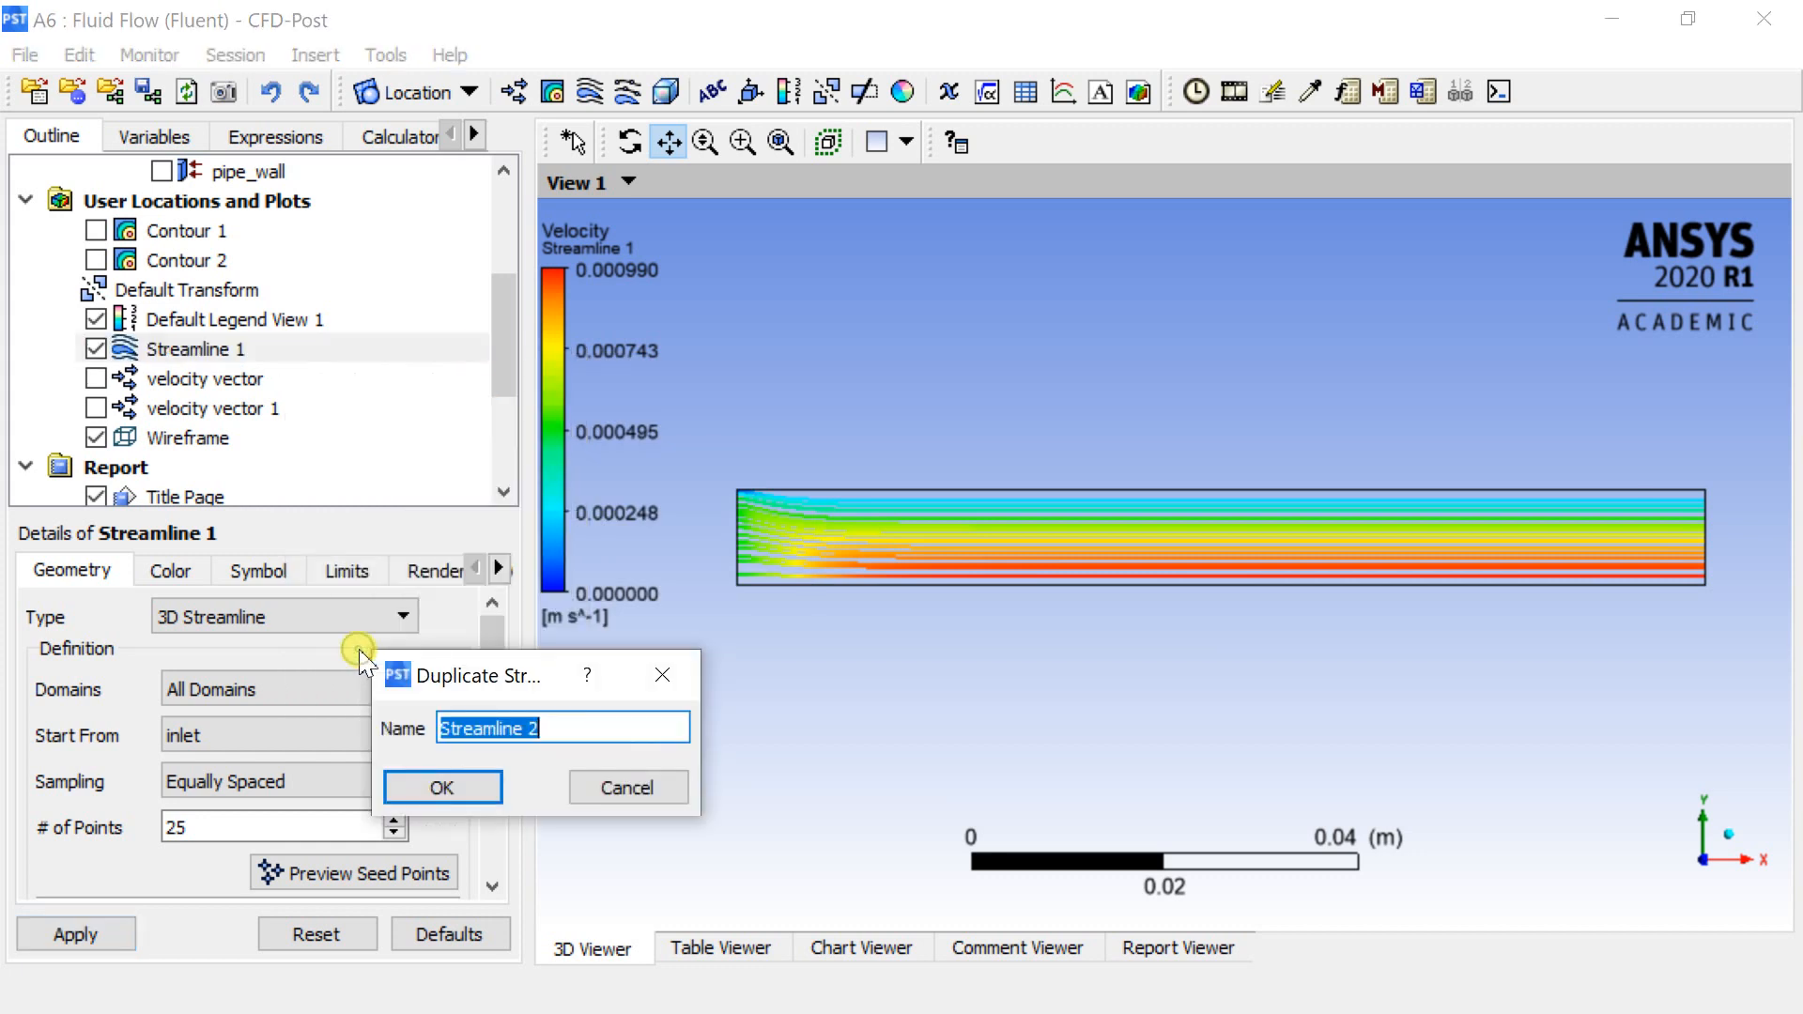
pyautogui.click(438, 787)
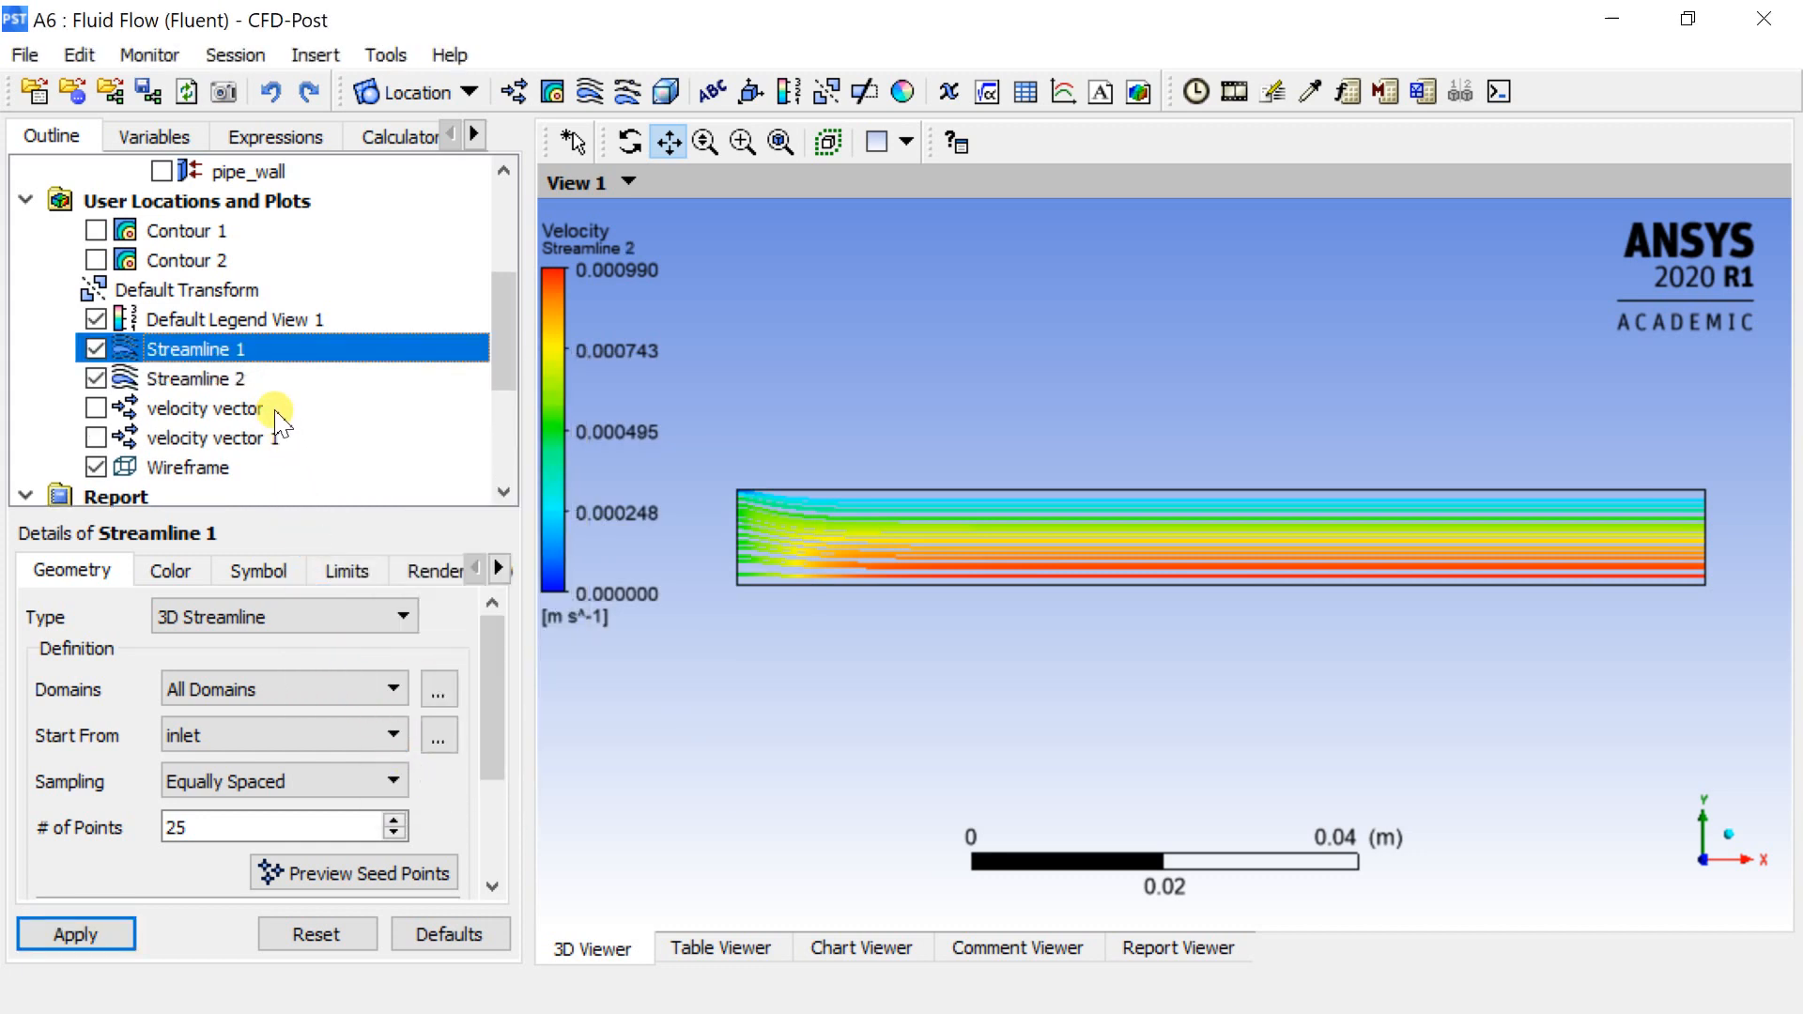
# Apply reflection/mirroring across the ZX Plane to Streamline 2.
pyautogui.click(259, 379)
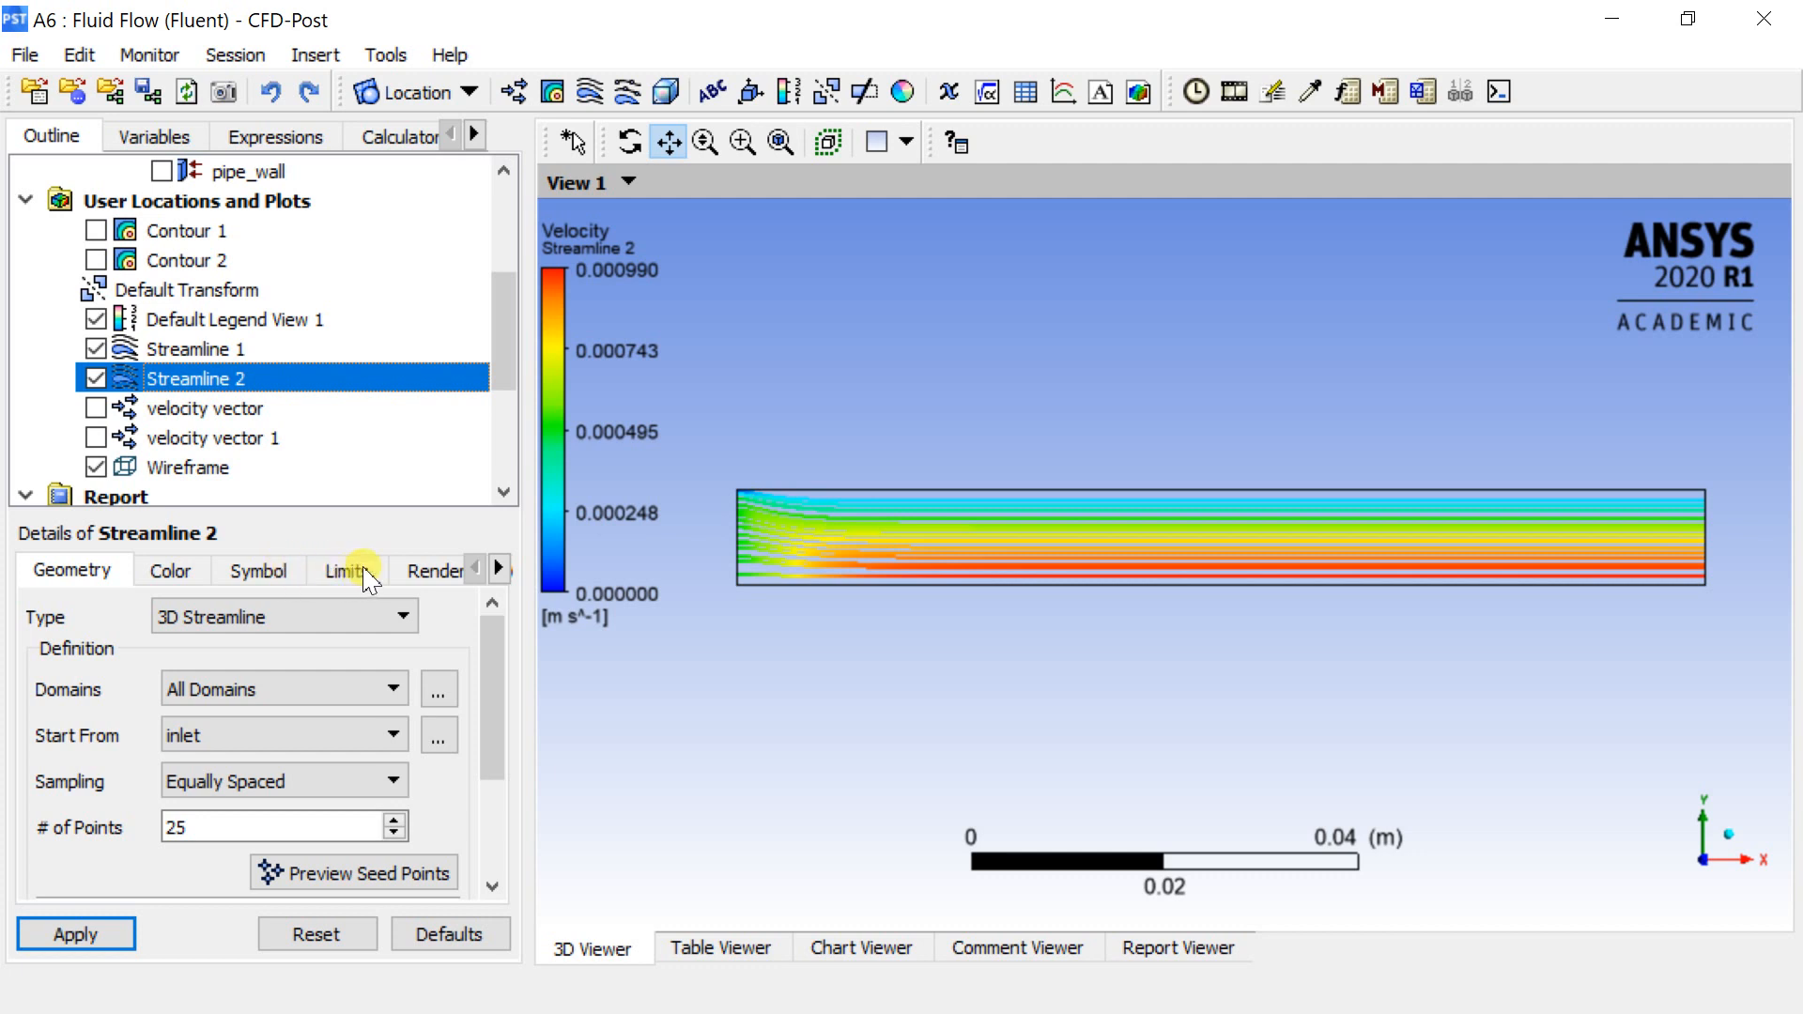
pyautogui.click(497, 569)
pyautogui.click(498, 569)
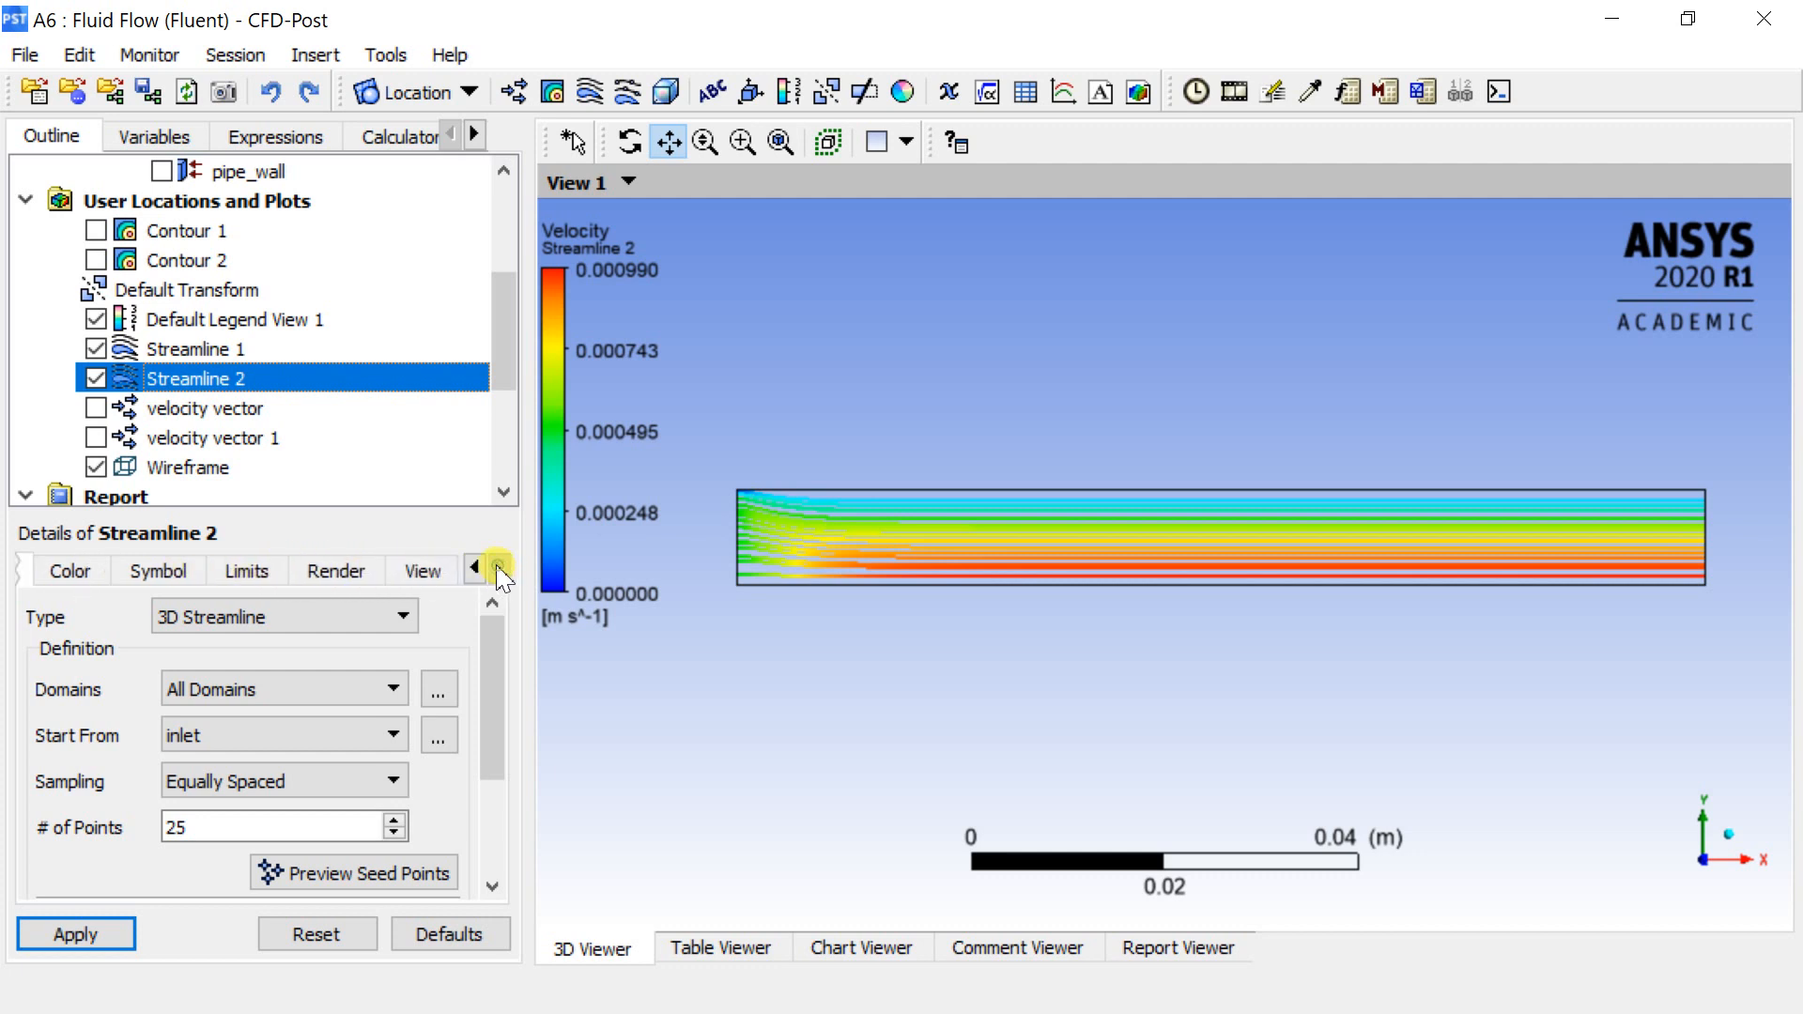
pyautogui.click(423, 572)
pyautogui.scroll(-1, 197, 798)
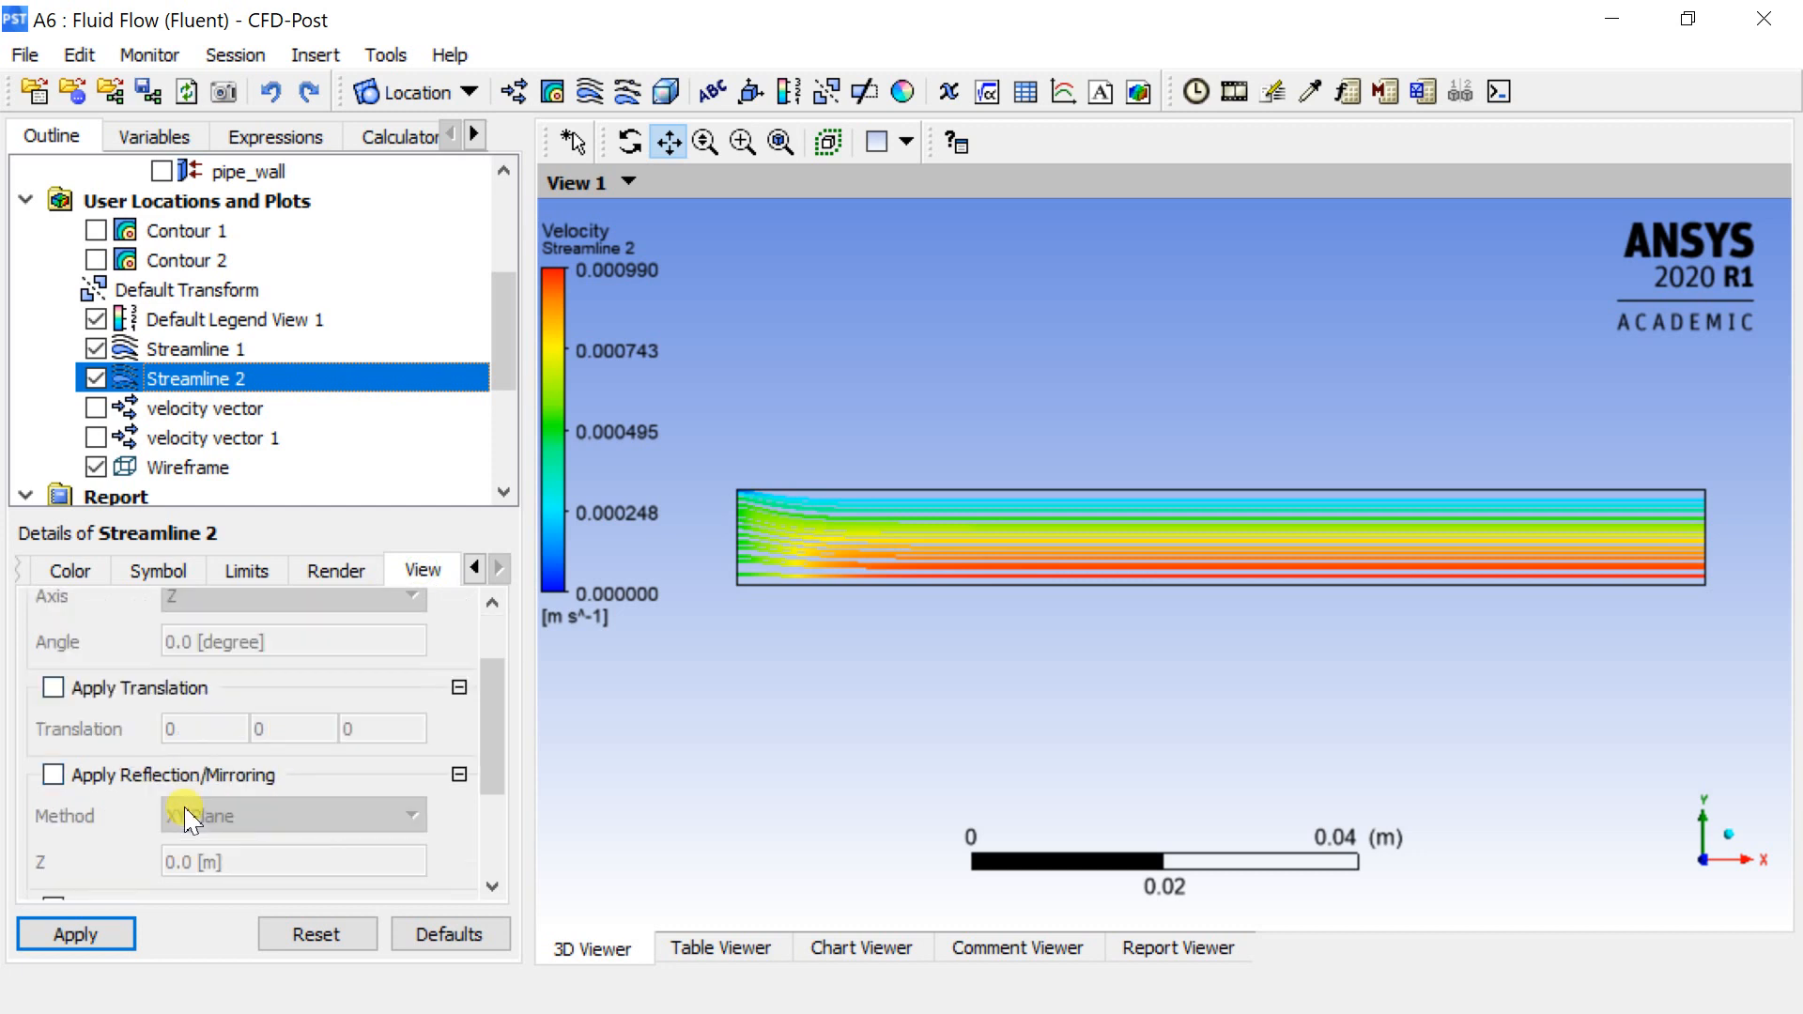
pyautogui.click(53, 775)
pyautogui.scroll(-1, 150, 751)
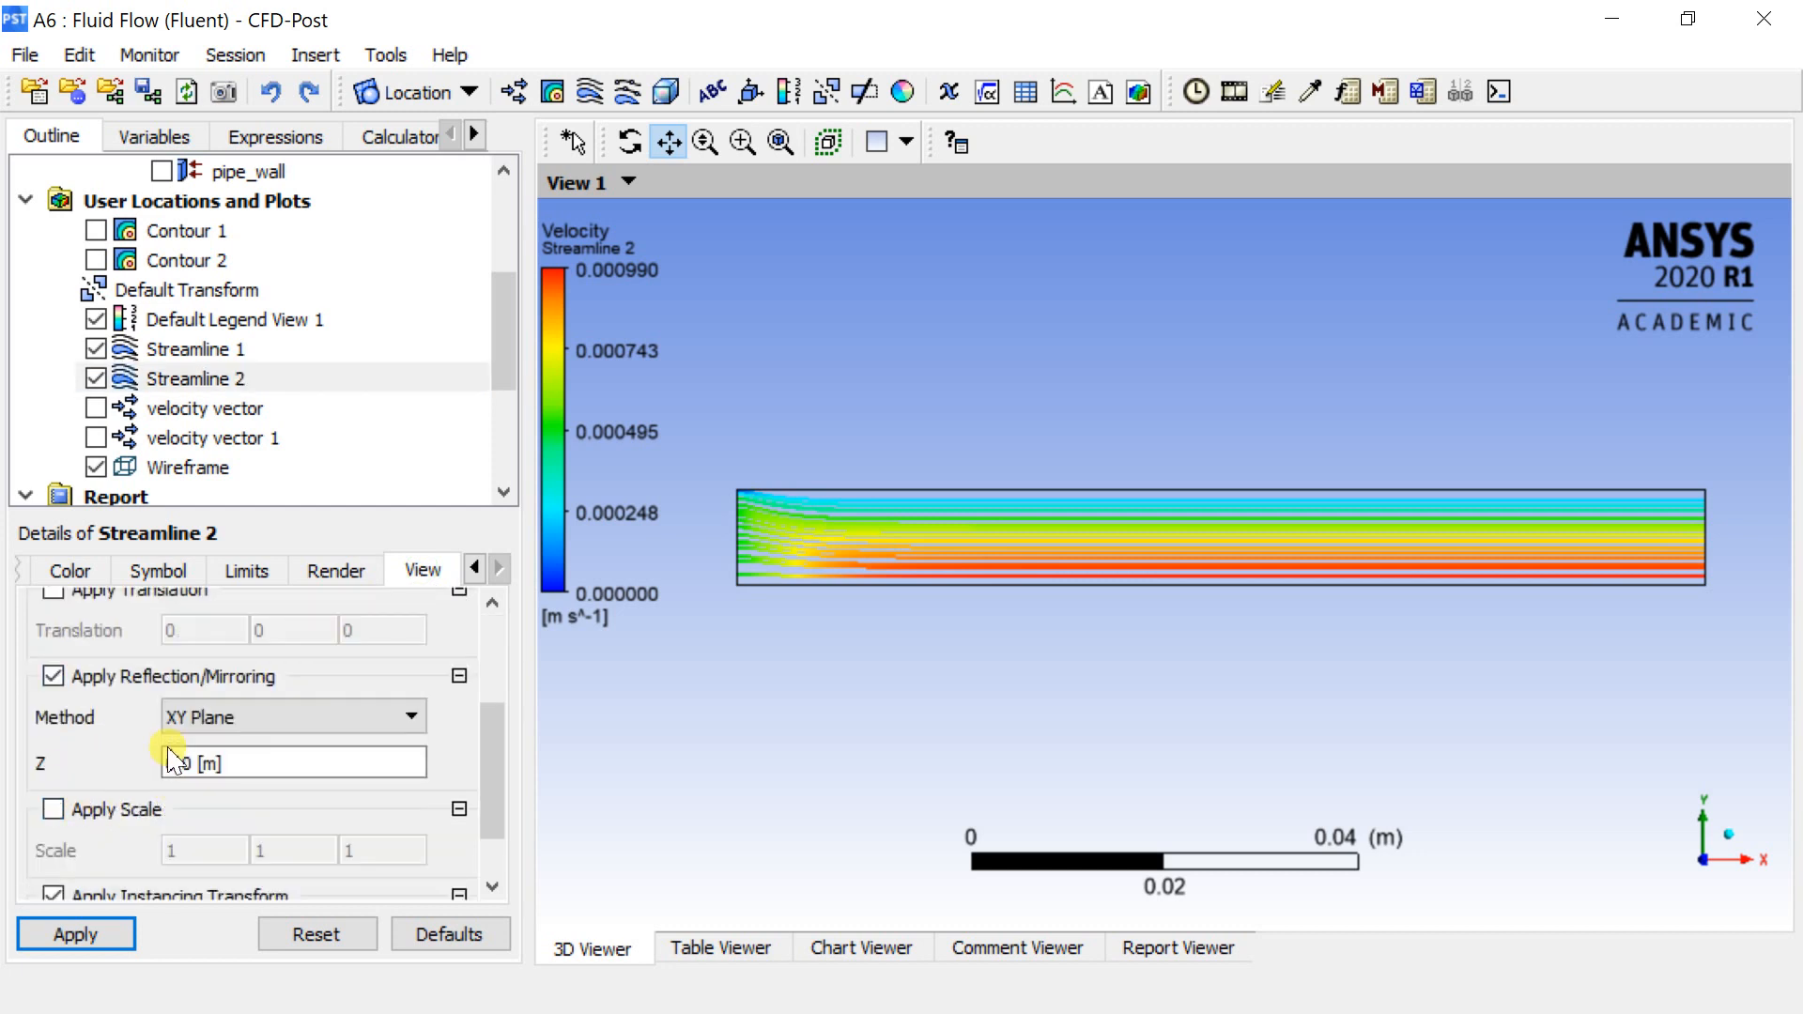
pyautogui.click(235, 721)
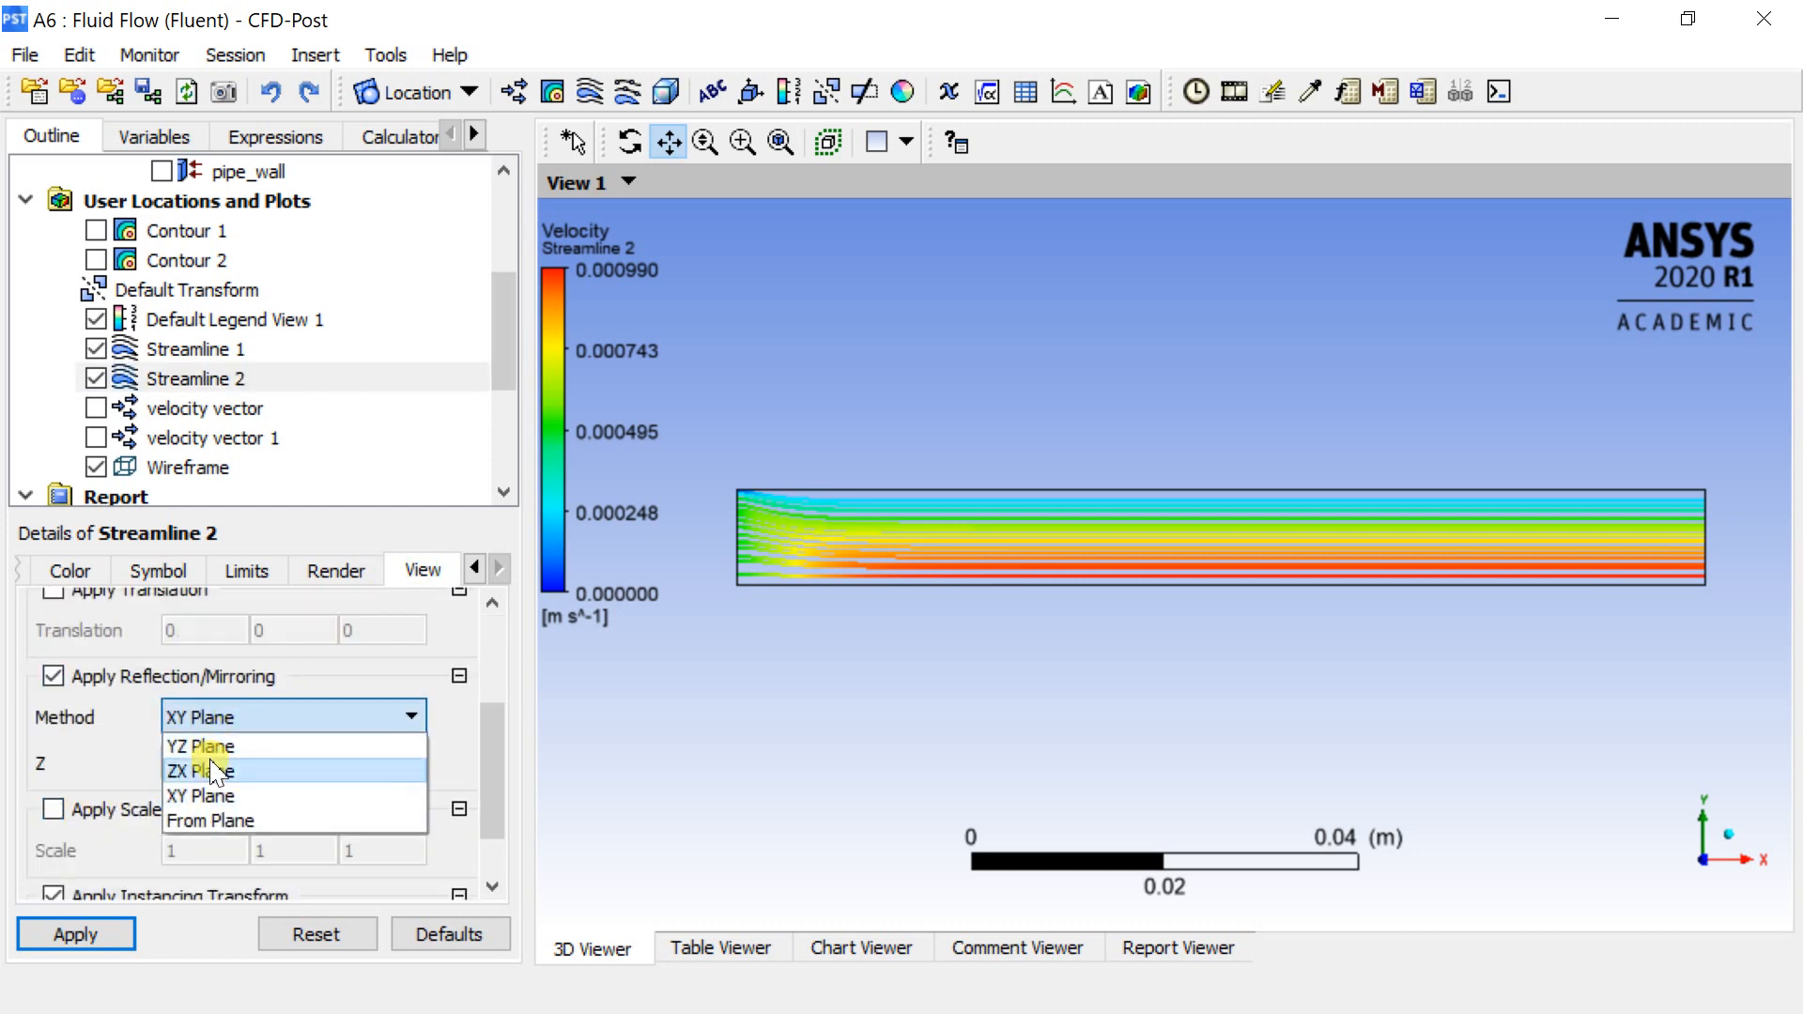
pyautogui.click(216, 768)
pyautogui.click(77, 934)
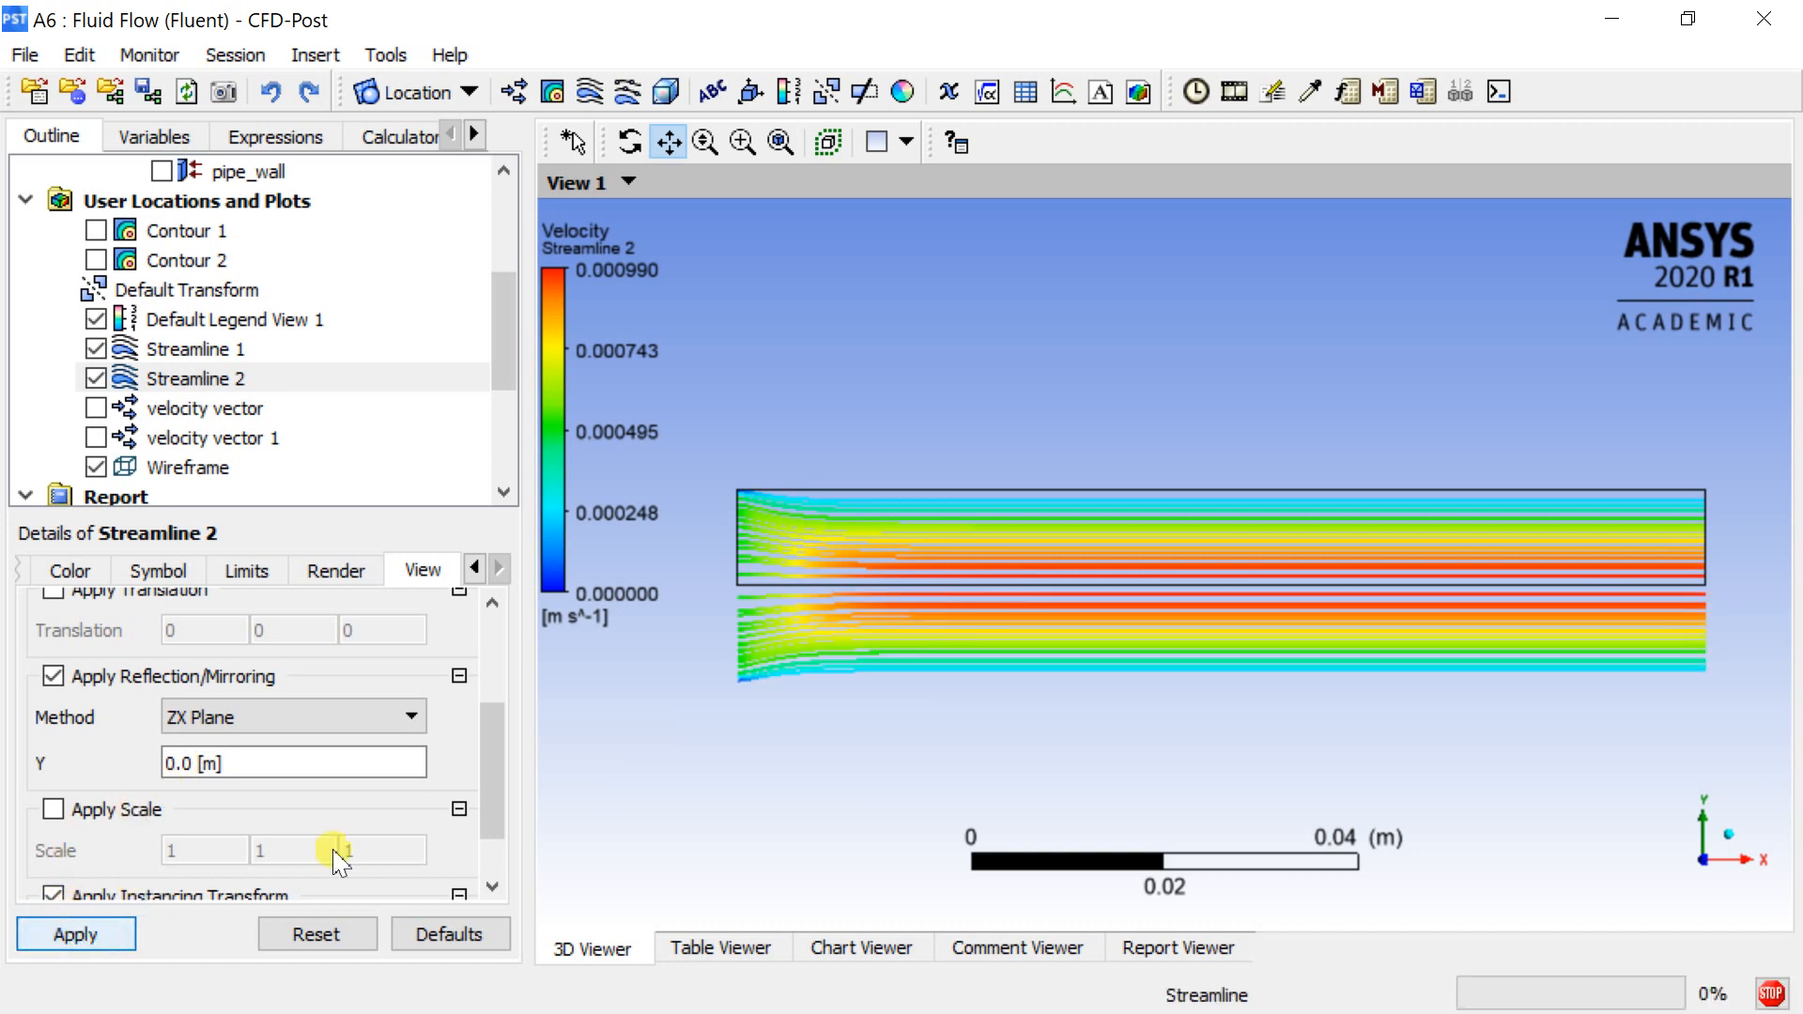
# Hide the wireframe so only the mirrored streamlines are displayed.
pyautogui.moveTo(805, 527)
pyautogui.mouseDown()
pyautogui.moveTo(817, 552)
pyautogui.moveTo(815, 521)
pyautogui.mouseUp()
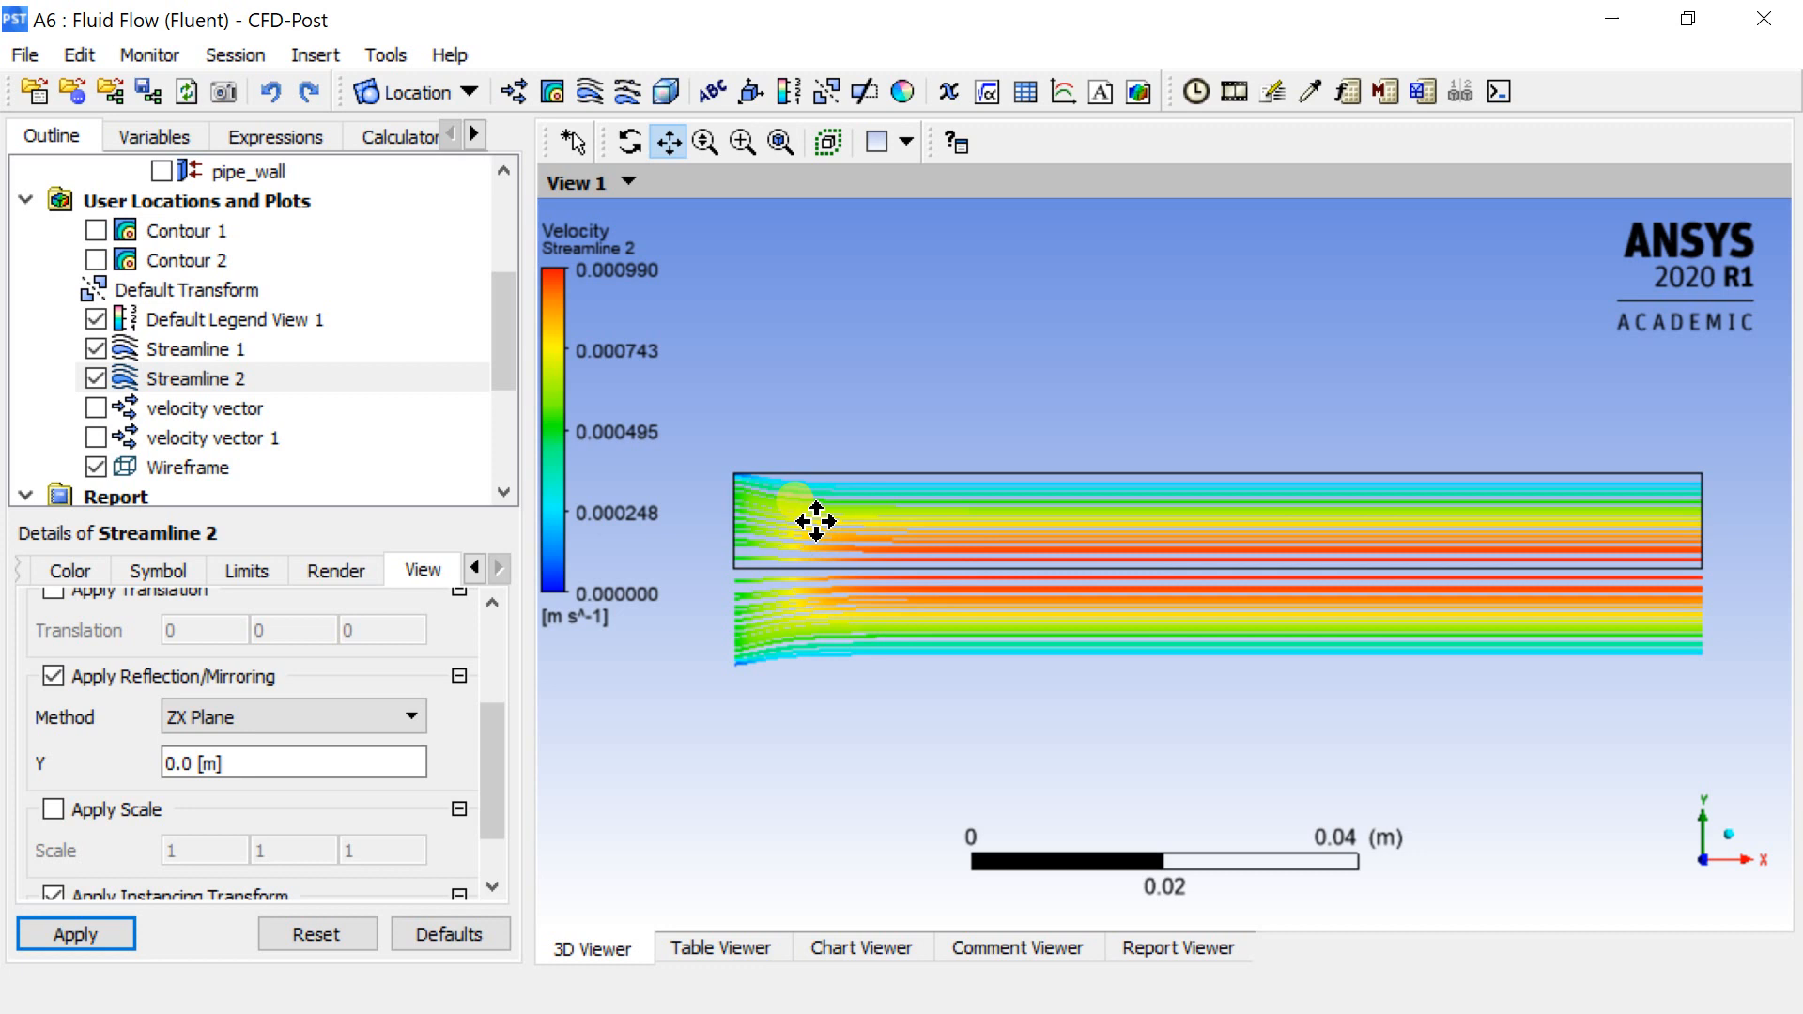
pyautogui.click(95, 467)
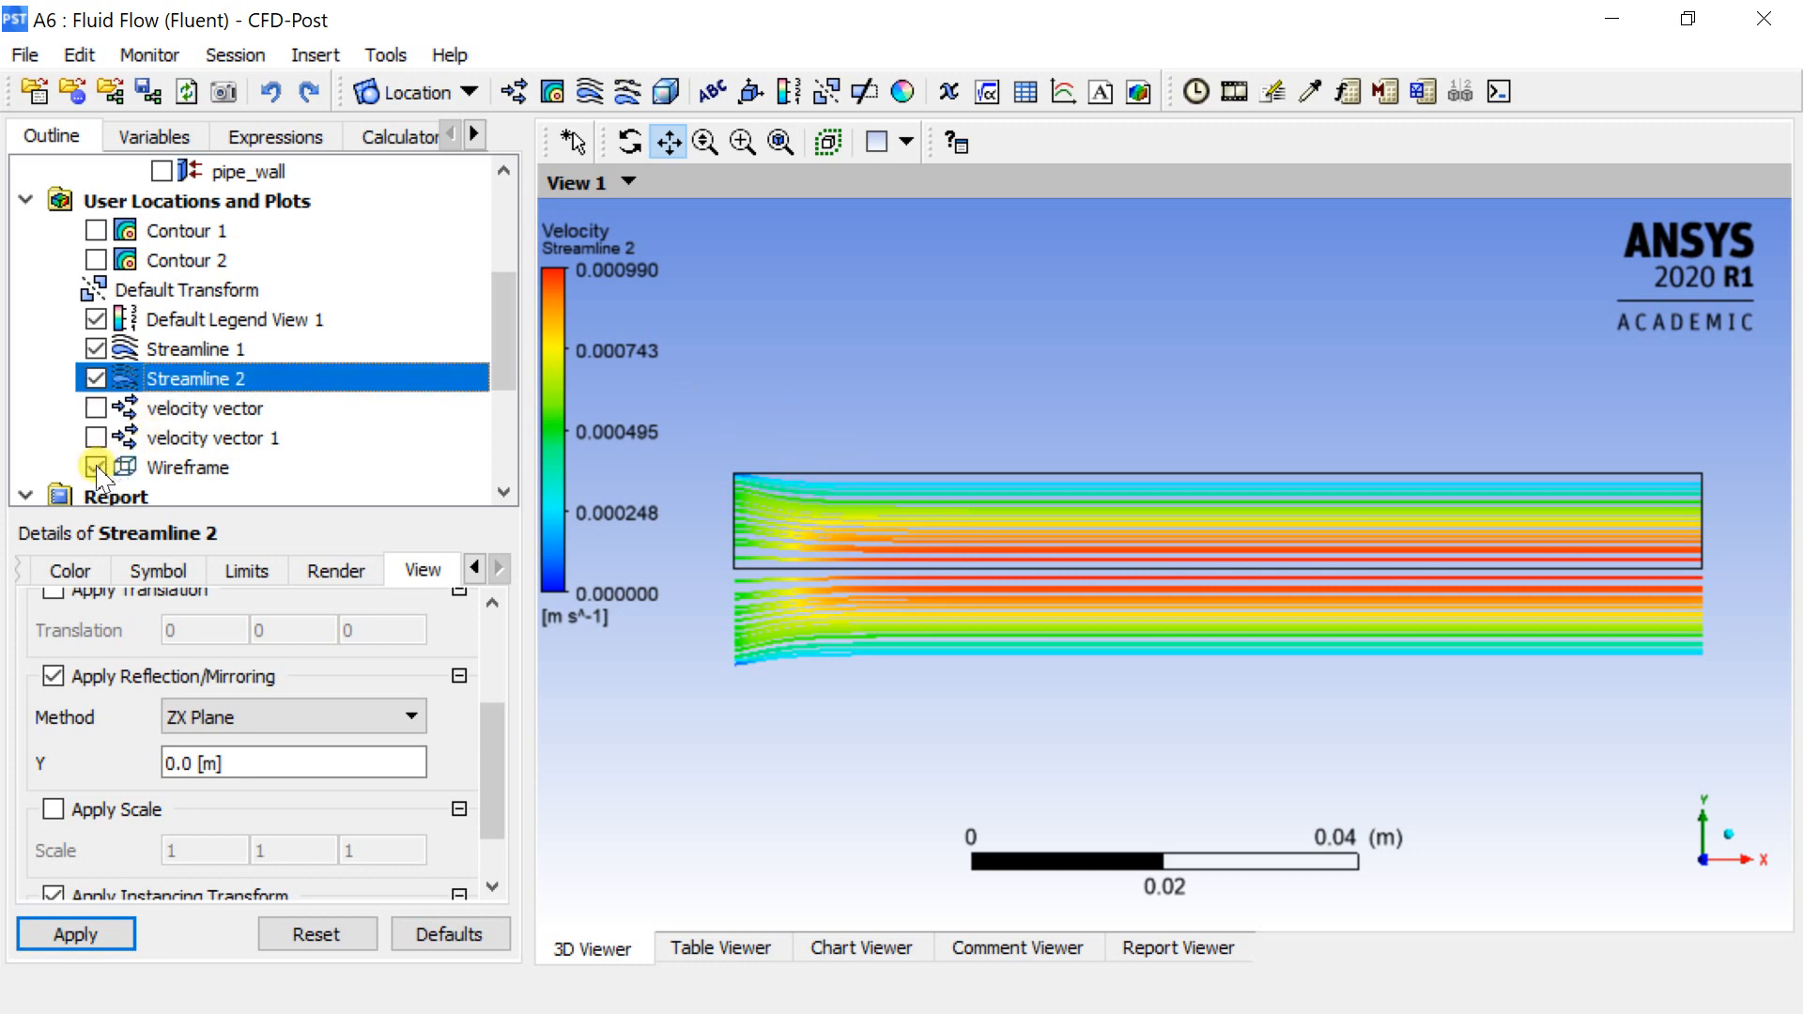
pyautogui.moveTo(997, 380); pyautogui.dragTo(1014, 389)
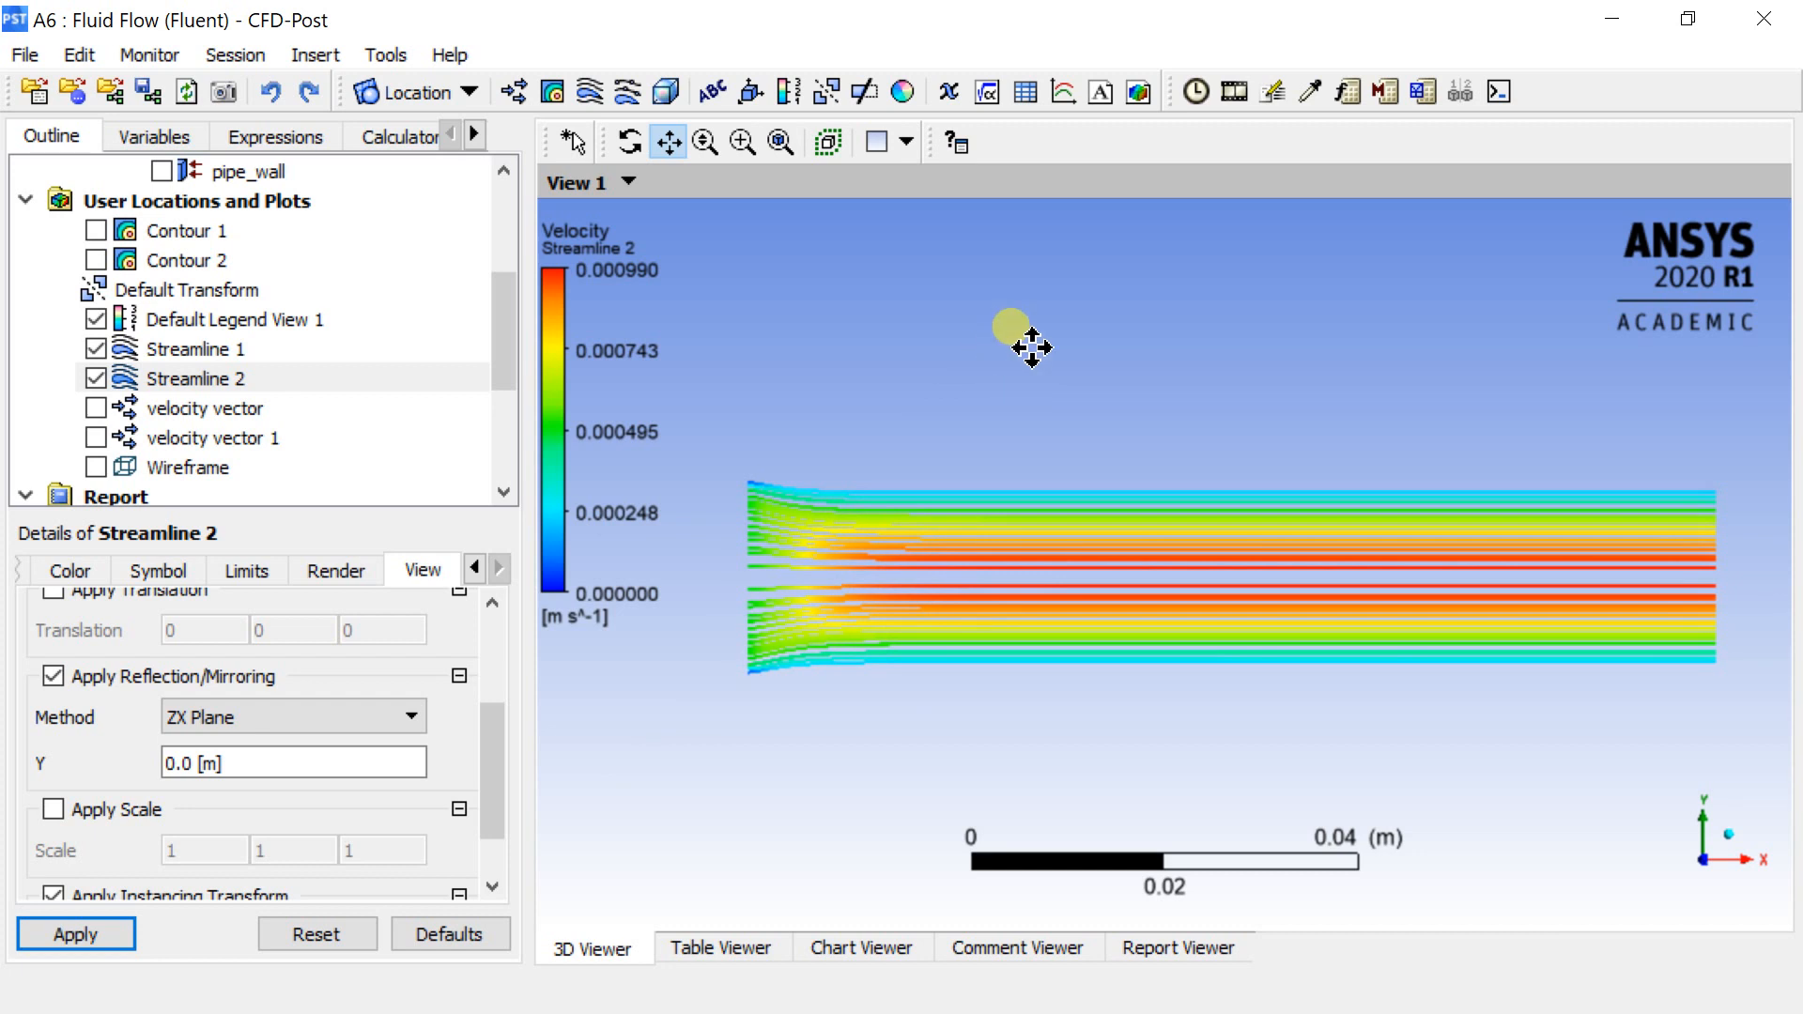
# Set up a quick animation of Streamline 1 and Streamline 2 at the slowest speed, and preview it.
pyautogui.click(1233, 96)
pyautogui.click(249, 556)
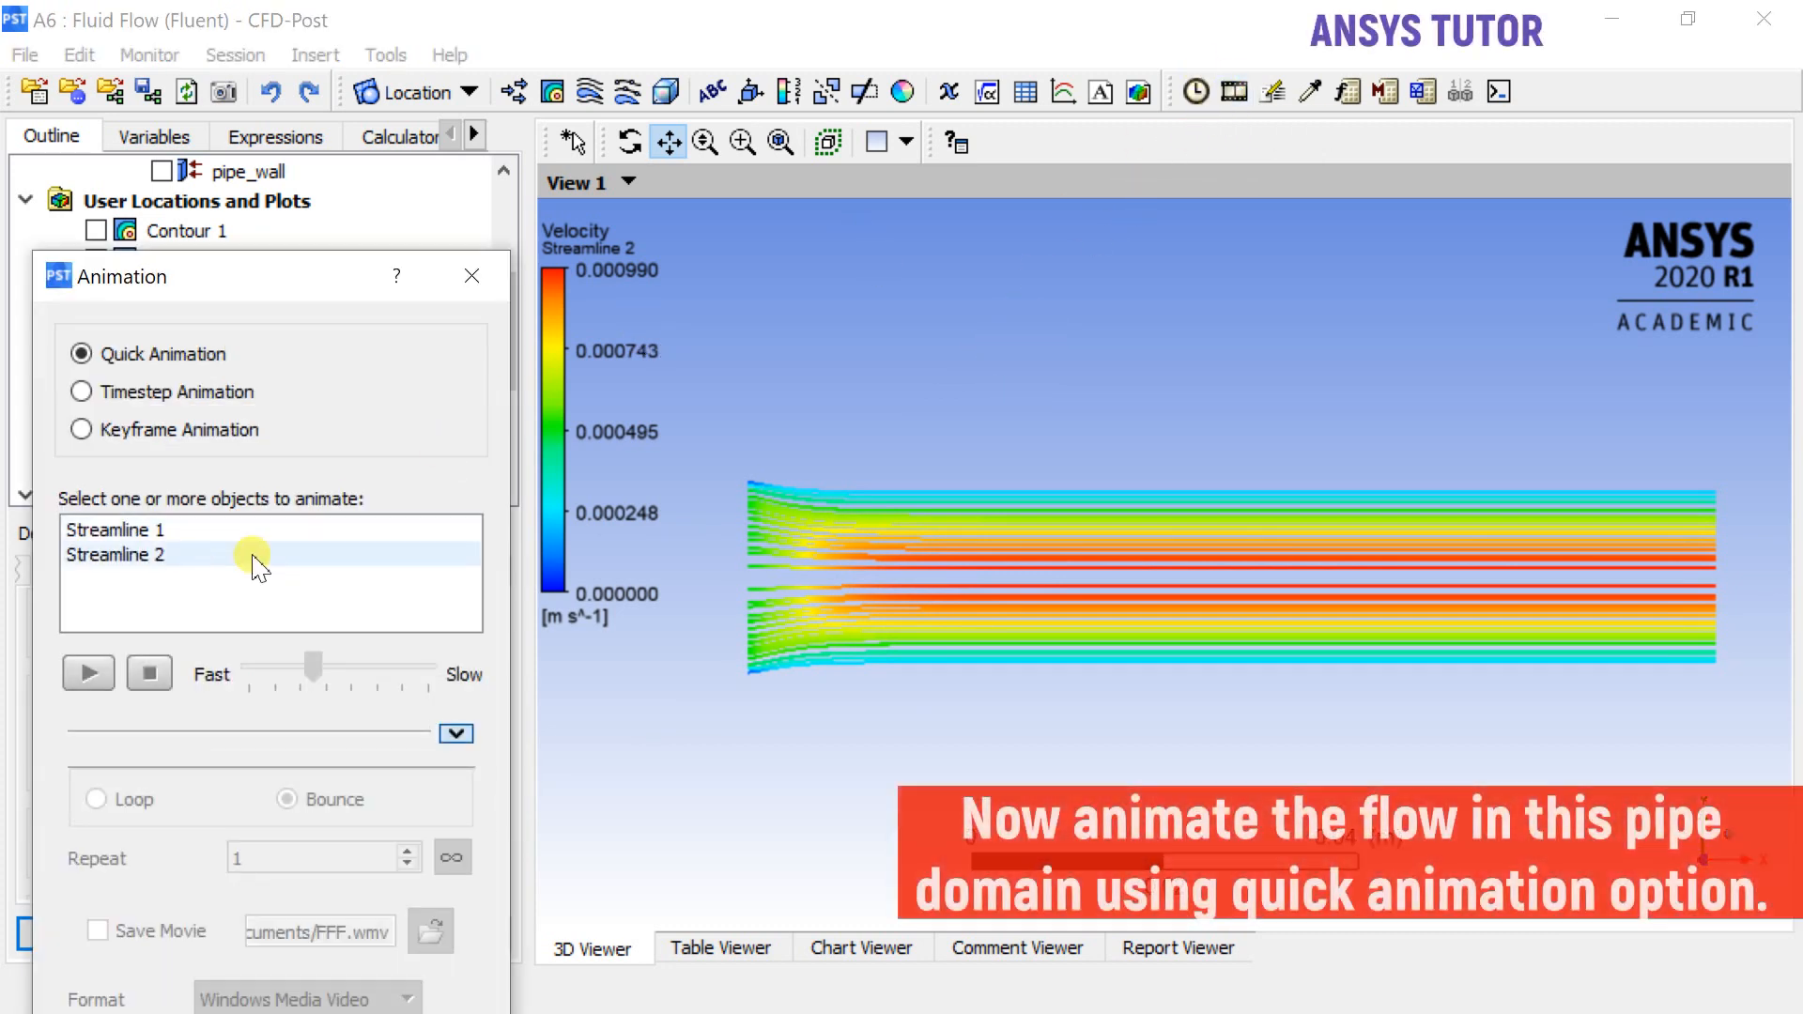
pyautogui.keyDown('ctrl'); pyautogui.click(199, 531); pyautogui.keyUp('ctrl')
pyautogui.moveTo(297, 668); pyautogui.dragTo(377, 673)
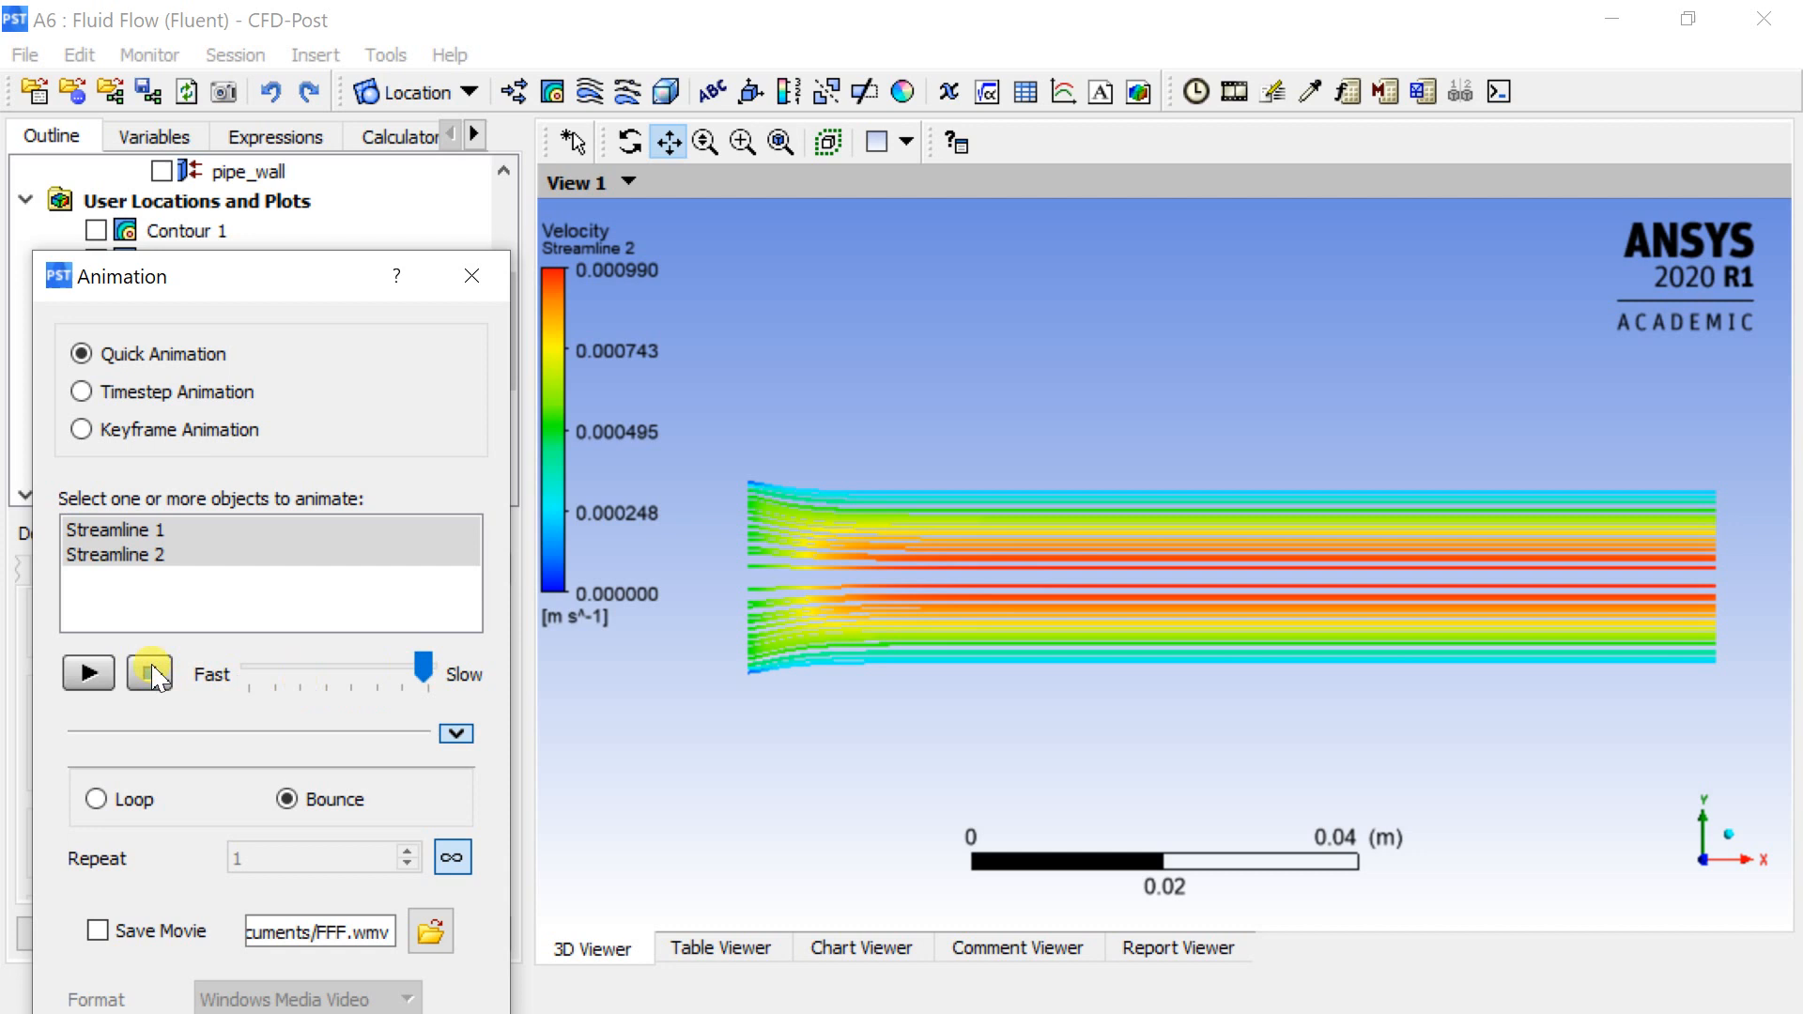
pyautogui.moveTo(275, 281); pyautogui.dragTo(288, 58)
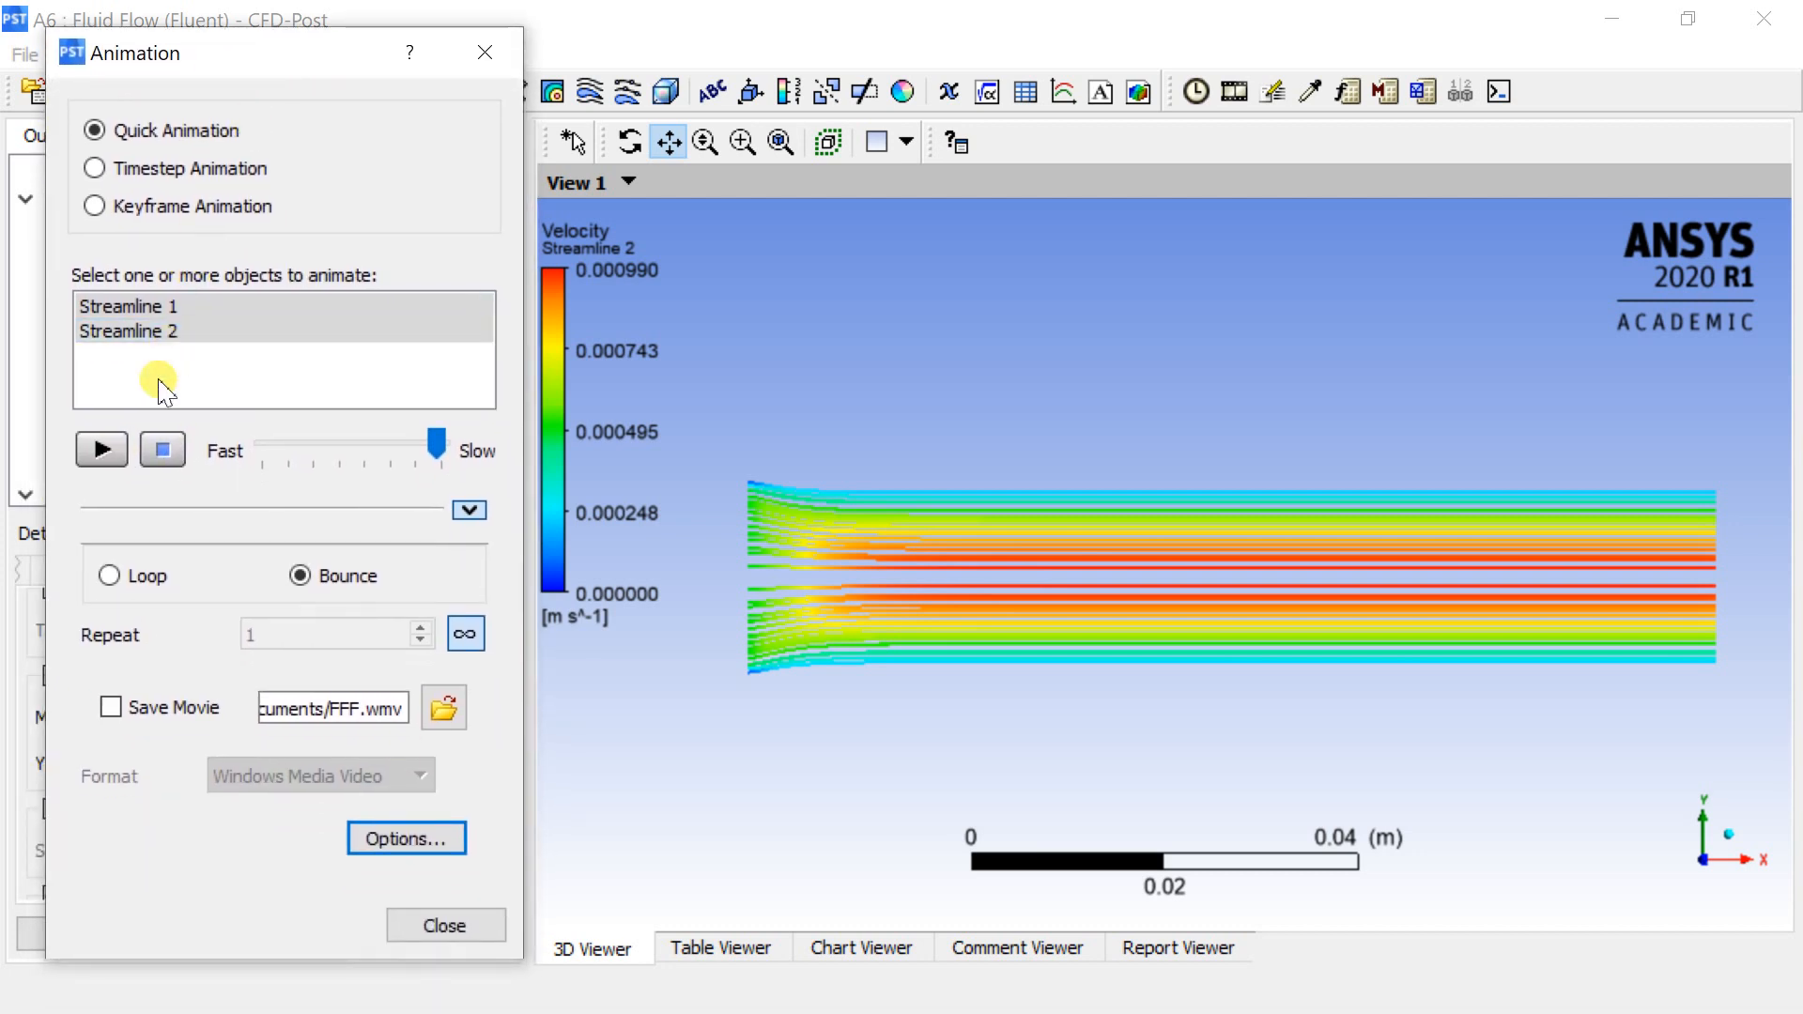
pyautogui.click(104, 451)
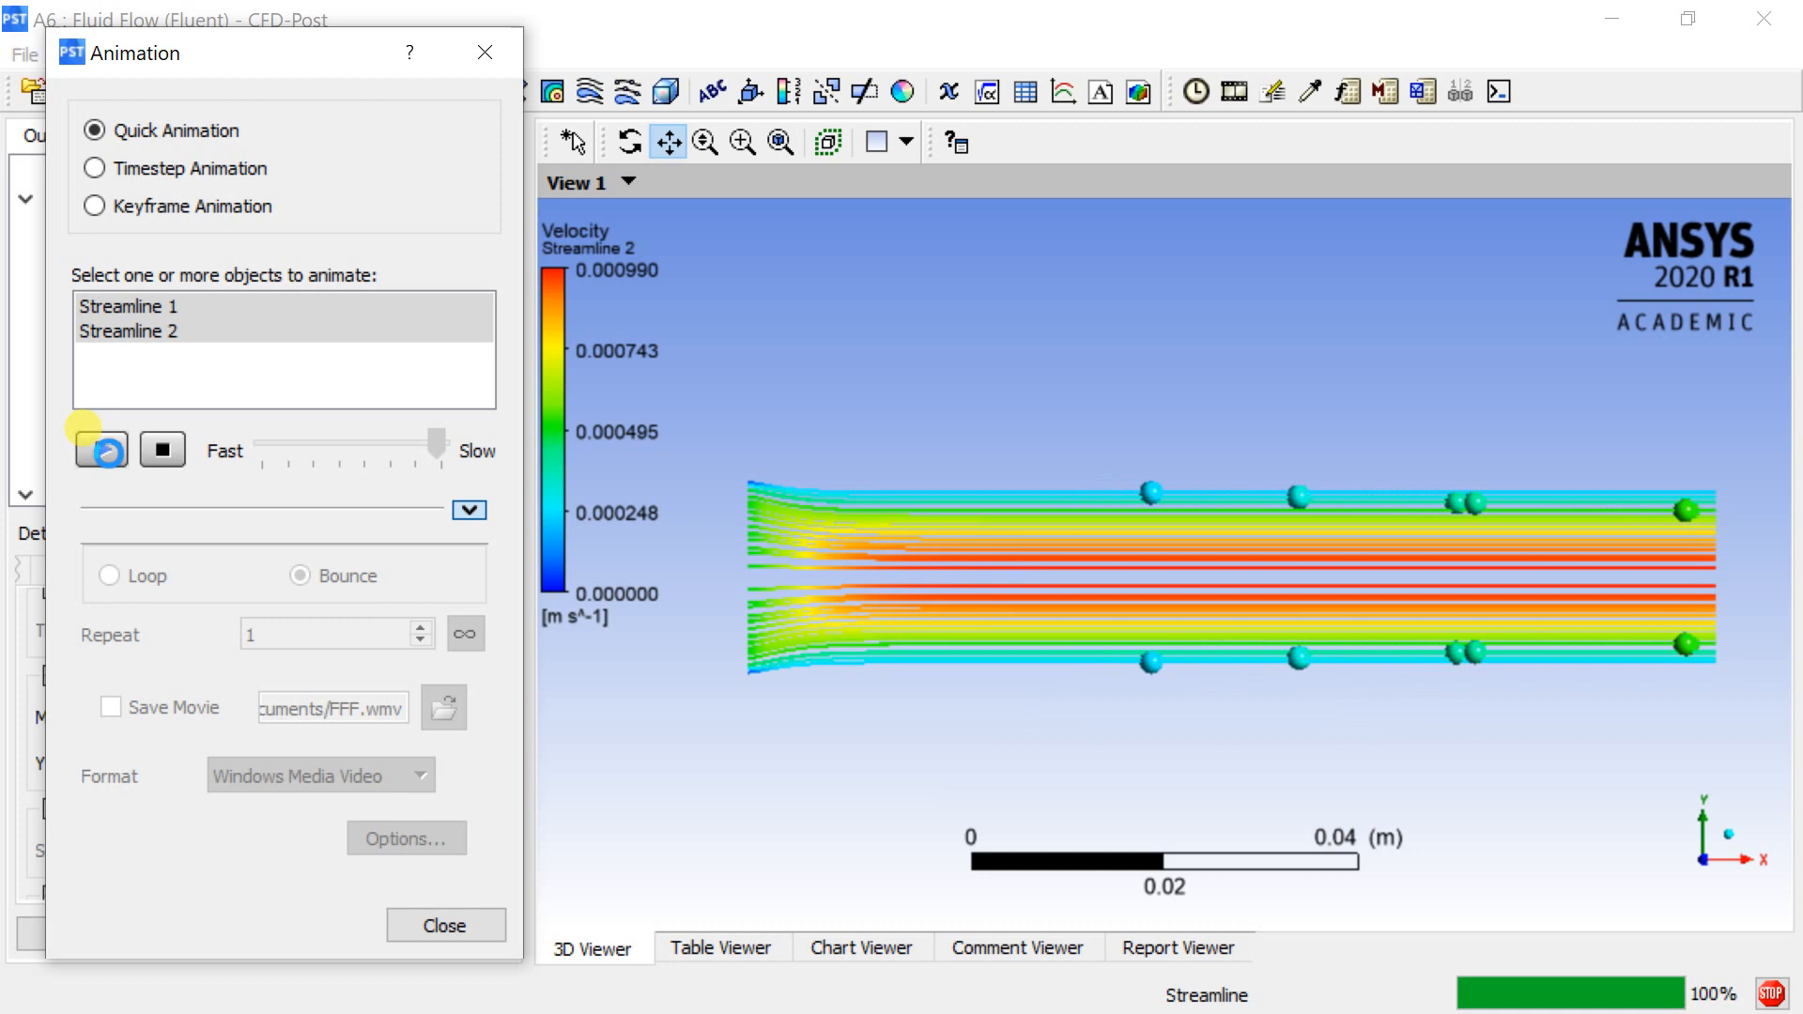
pyautogui.click(162, 450)
# Set the symbol size to 0.65 in the animation options.
pyautogui.click(407, 837)
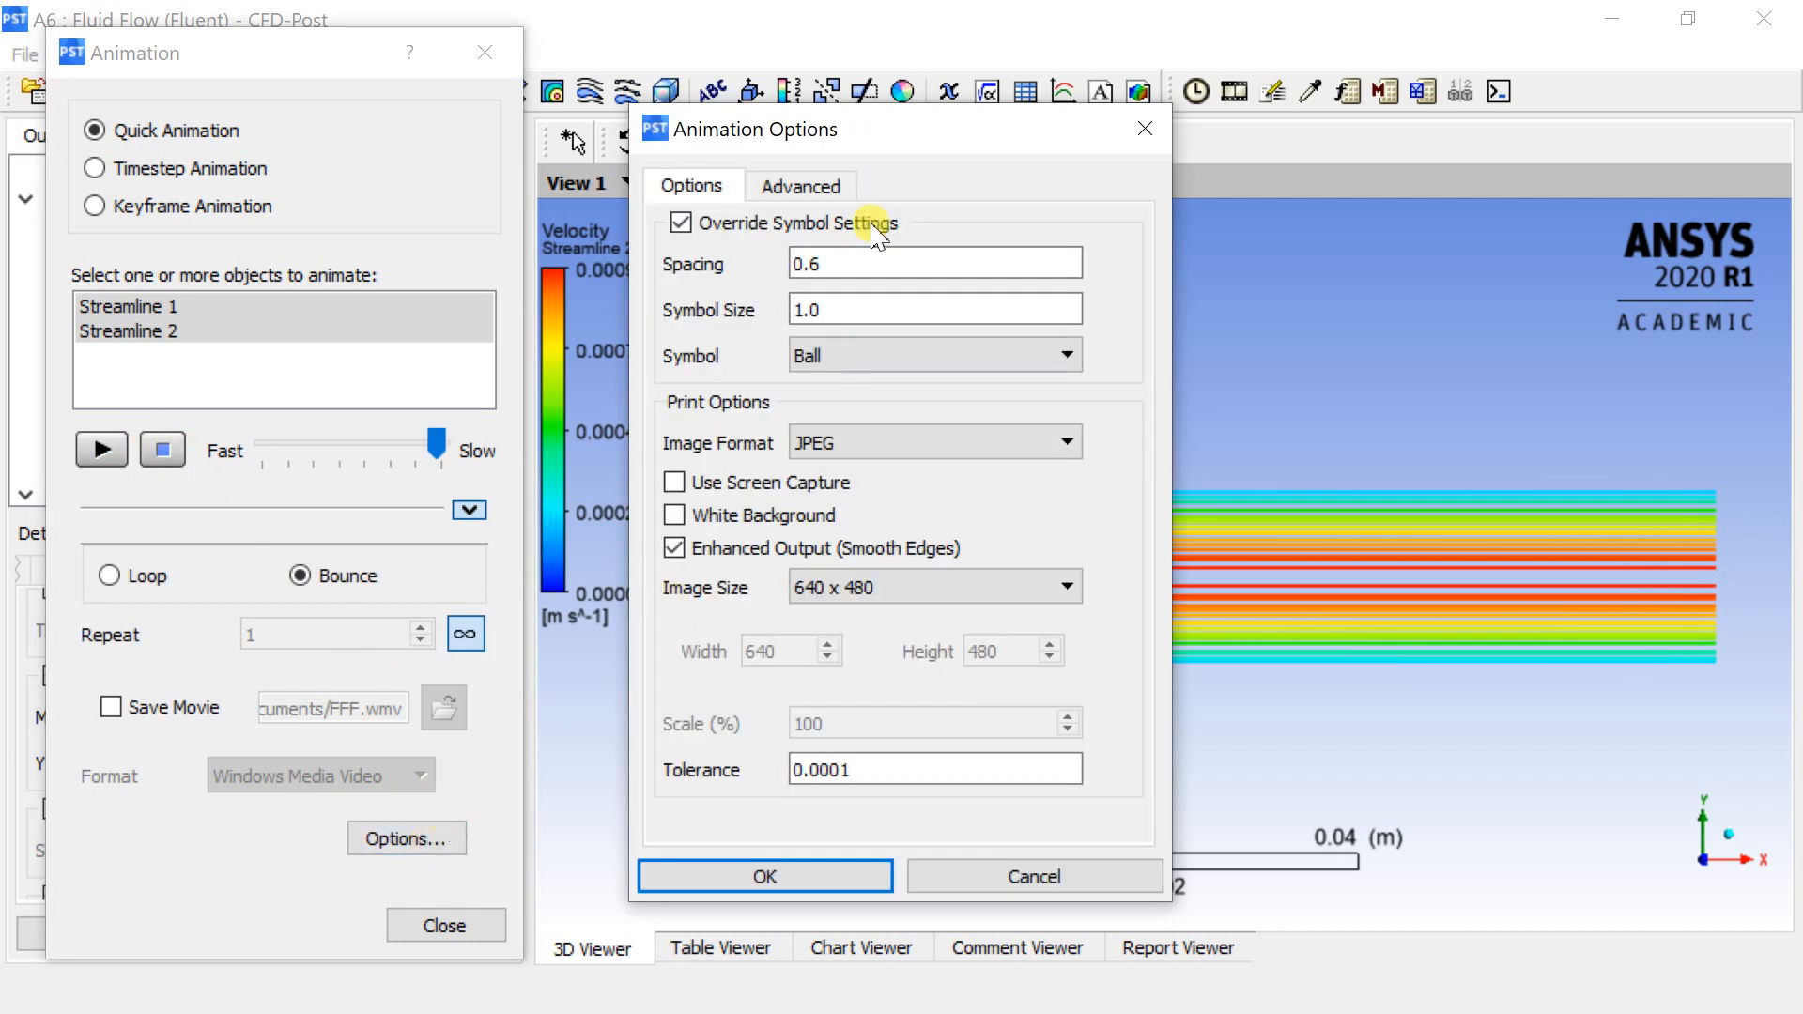
pyautogui.moveTo(850, 155); pyautogui.dragTo(335, 132)
pyautogui.doubleClick(364, 298)
pyautogui.write('0.71')
pyautogui.press('BackSpace')
pyautogui.press('BackSpace')
pyautogui.write('65')
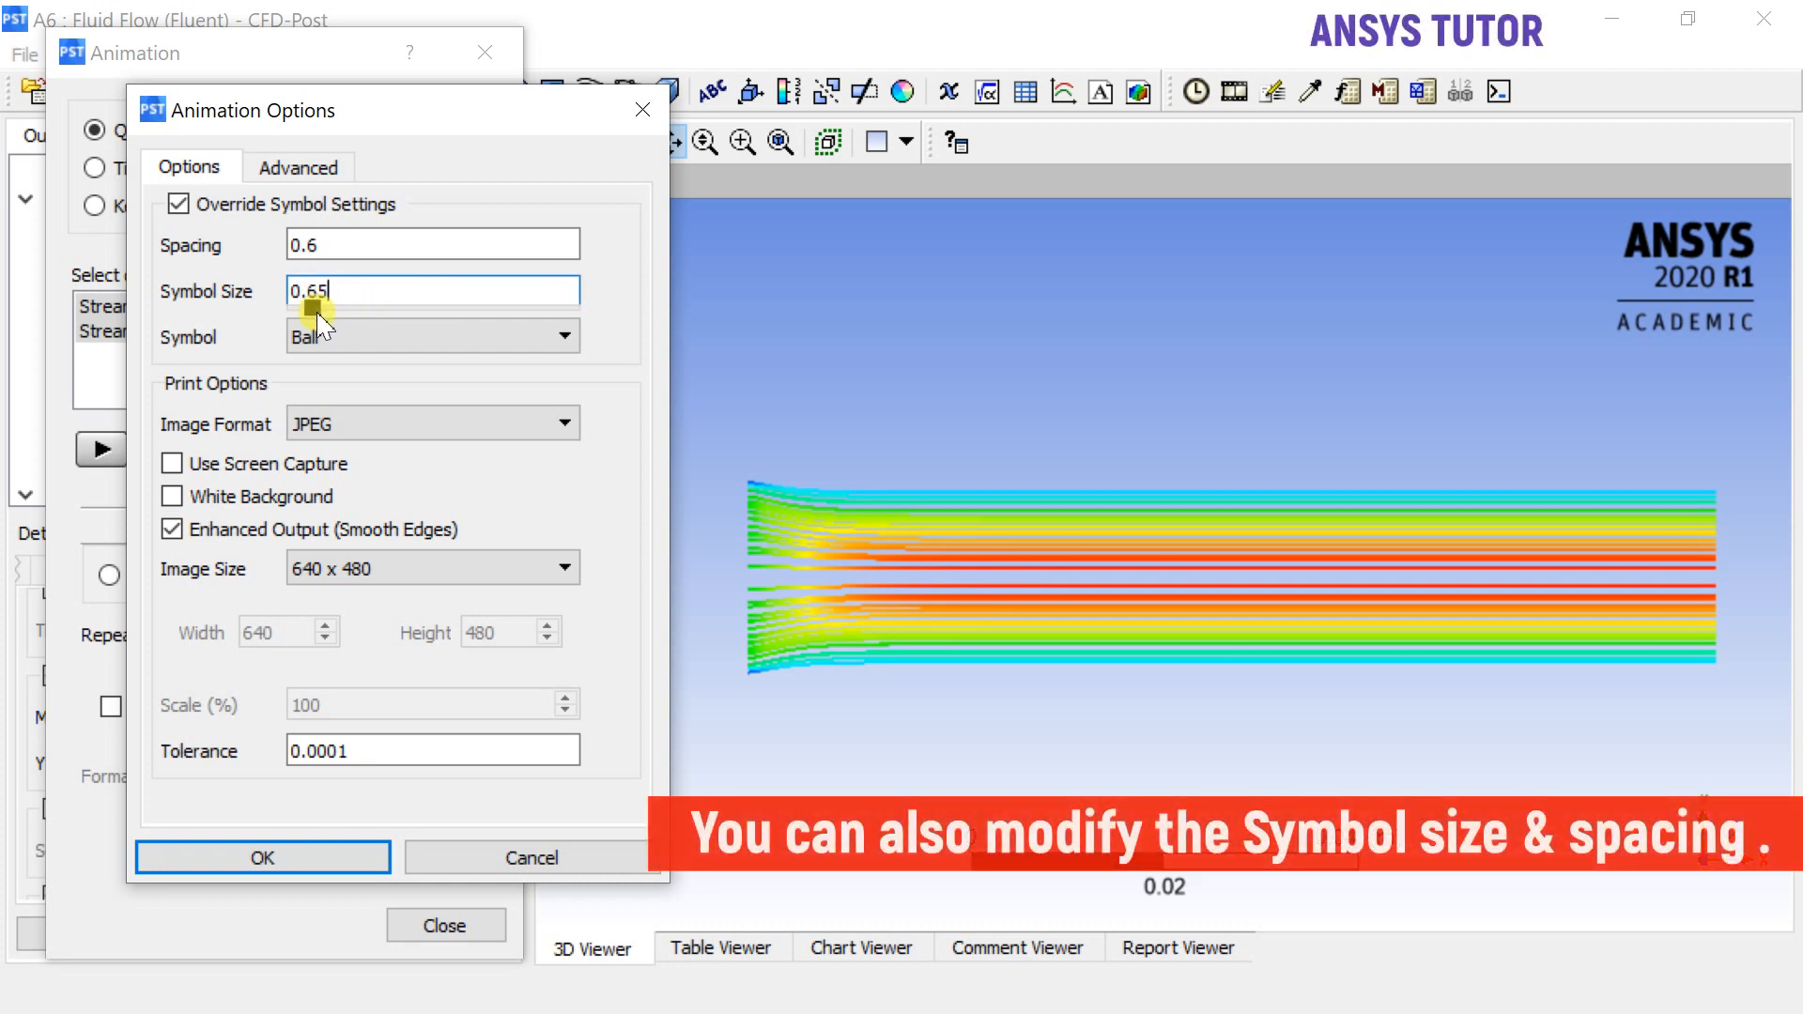
# Set the animation symbols to Fish3D with a spacing of 0.369 and preview the animation.
pyautogui.doubleClick(310, 246)
pyautogui.moveTo(459, 261); pyautogui.dragTo(402, 280)
pyautogui.click(349, 338)
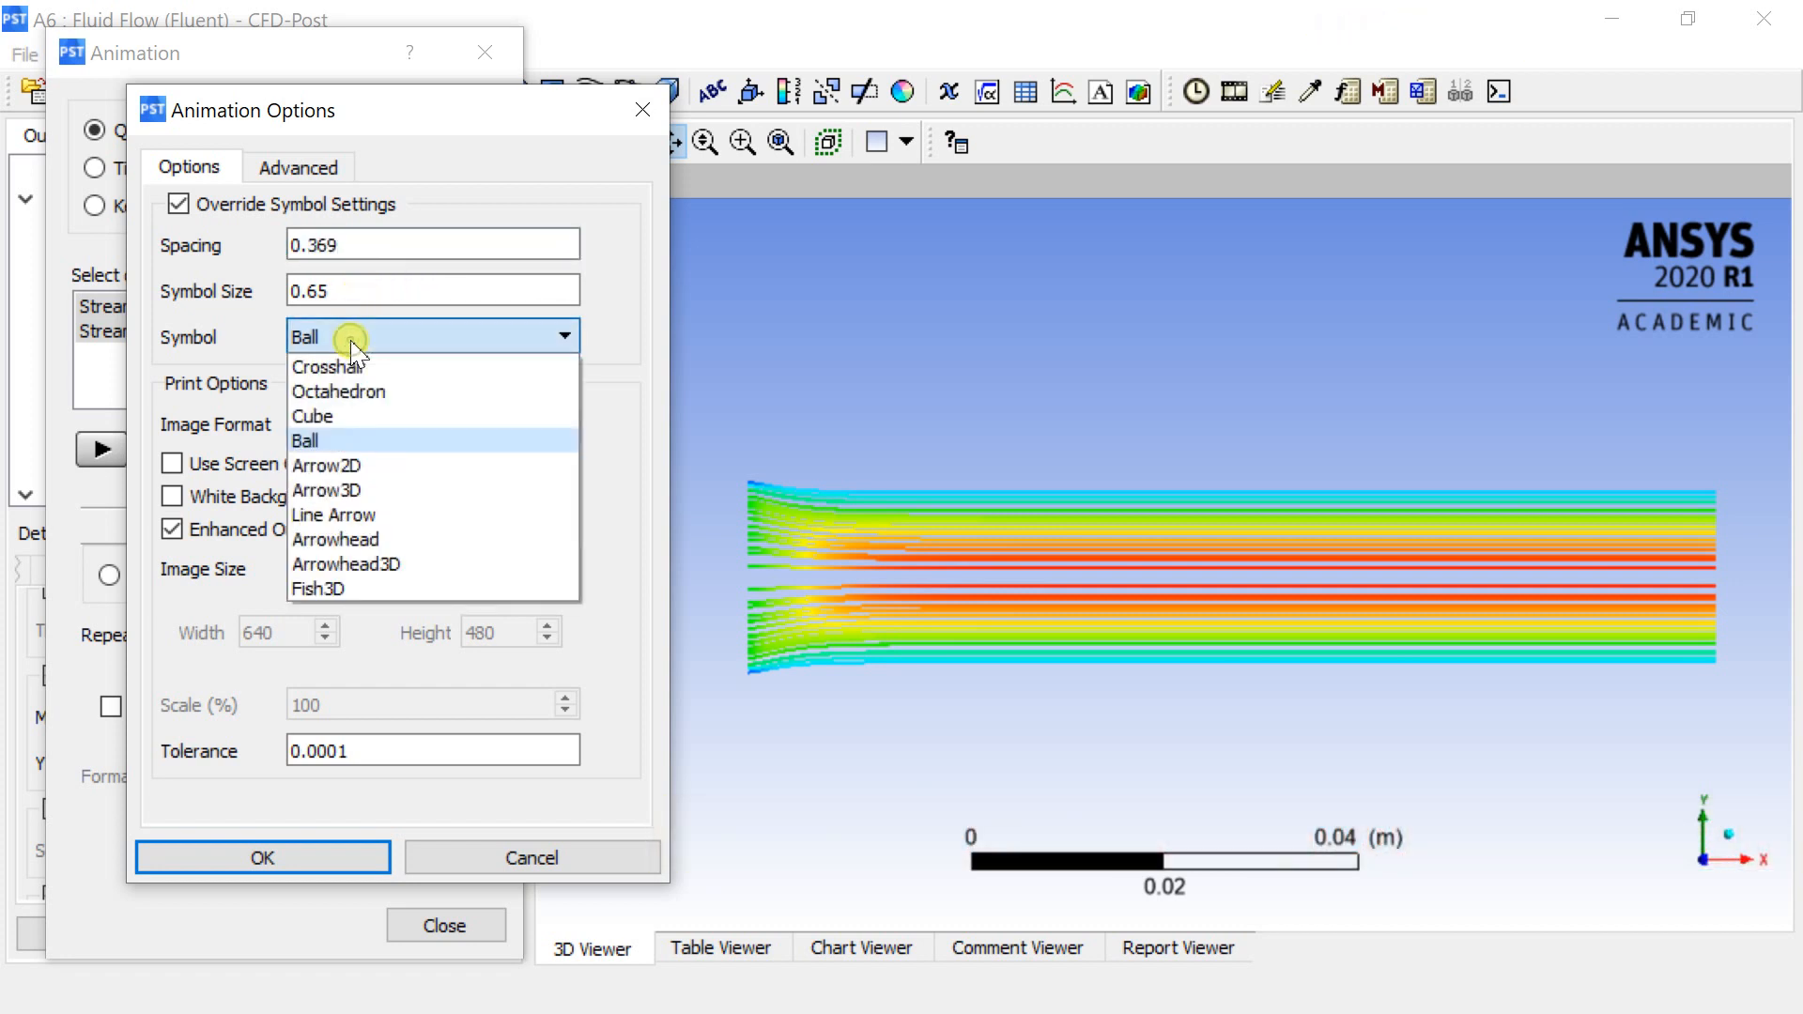
pyautogui.click(334, 589)
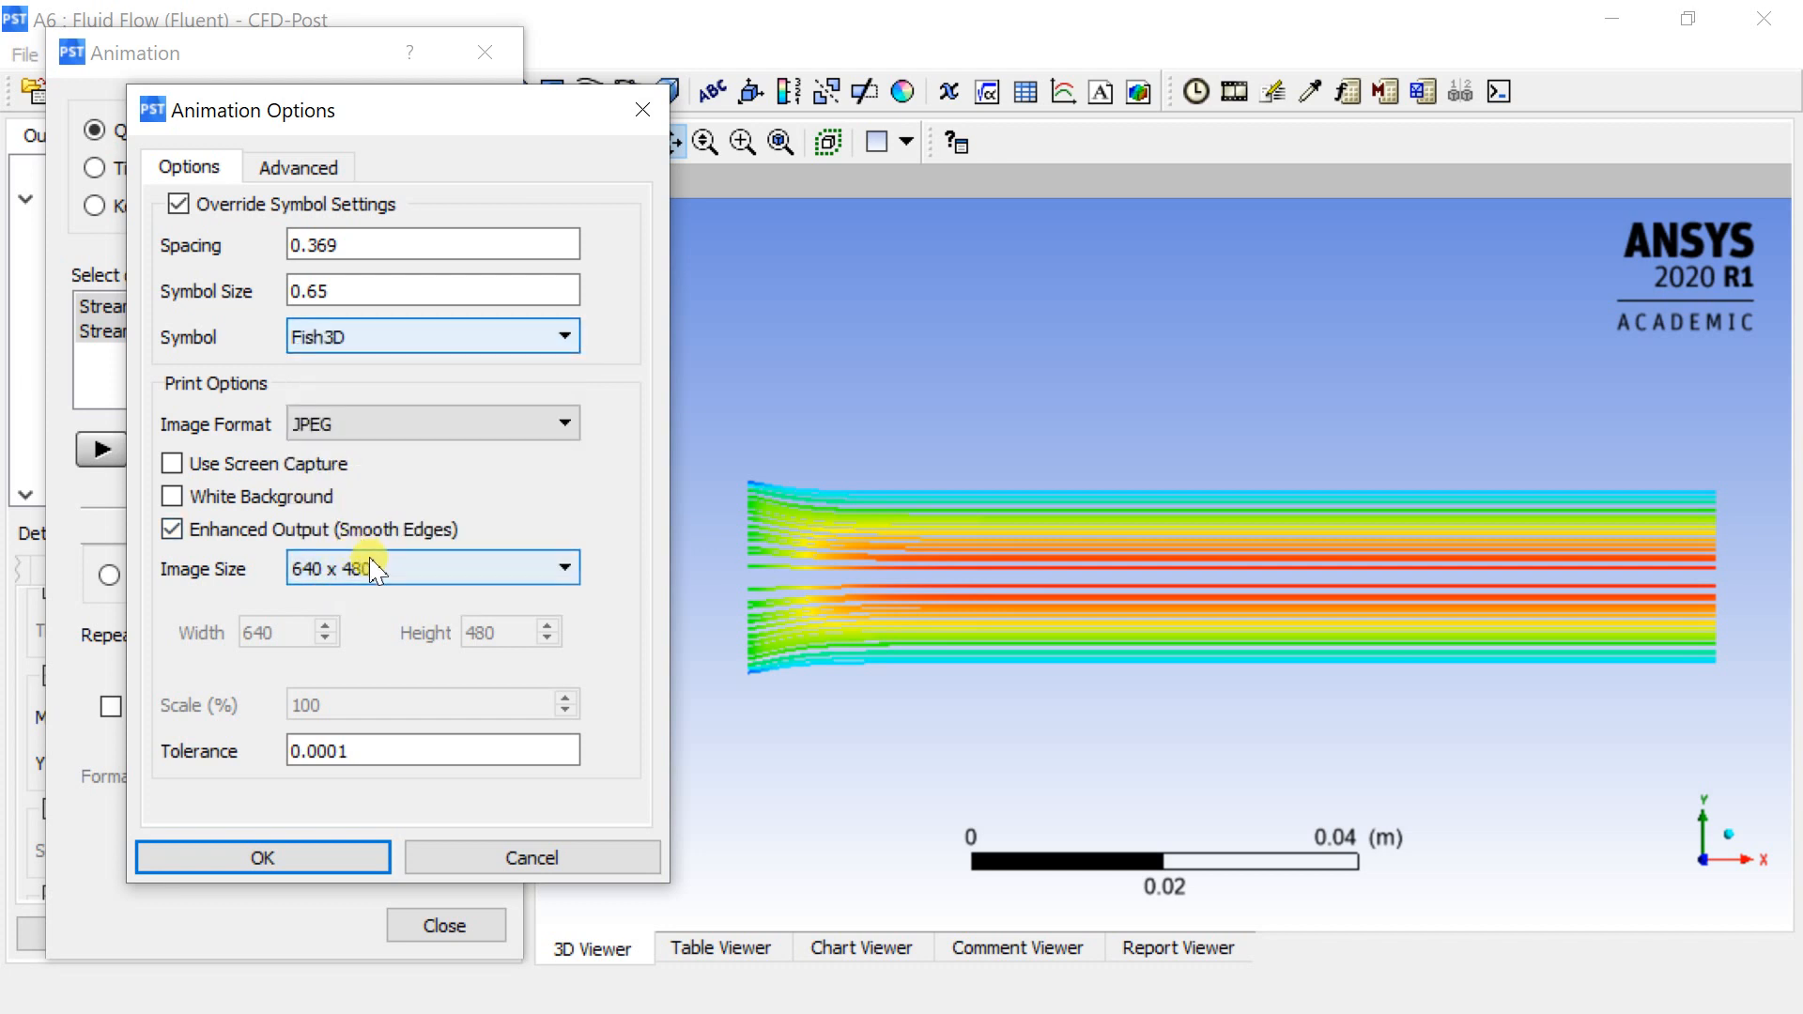
pyautogui.click(102, 451)
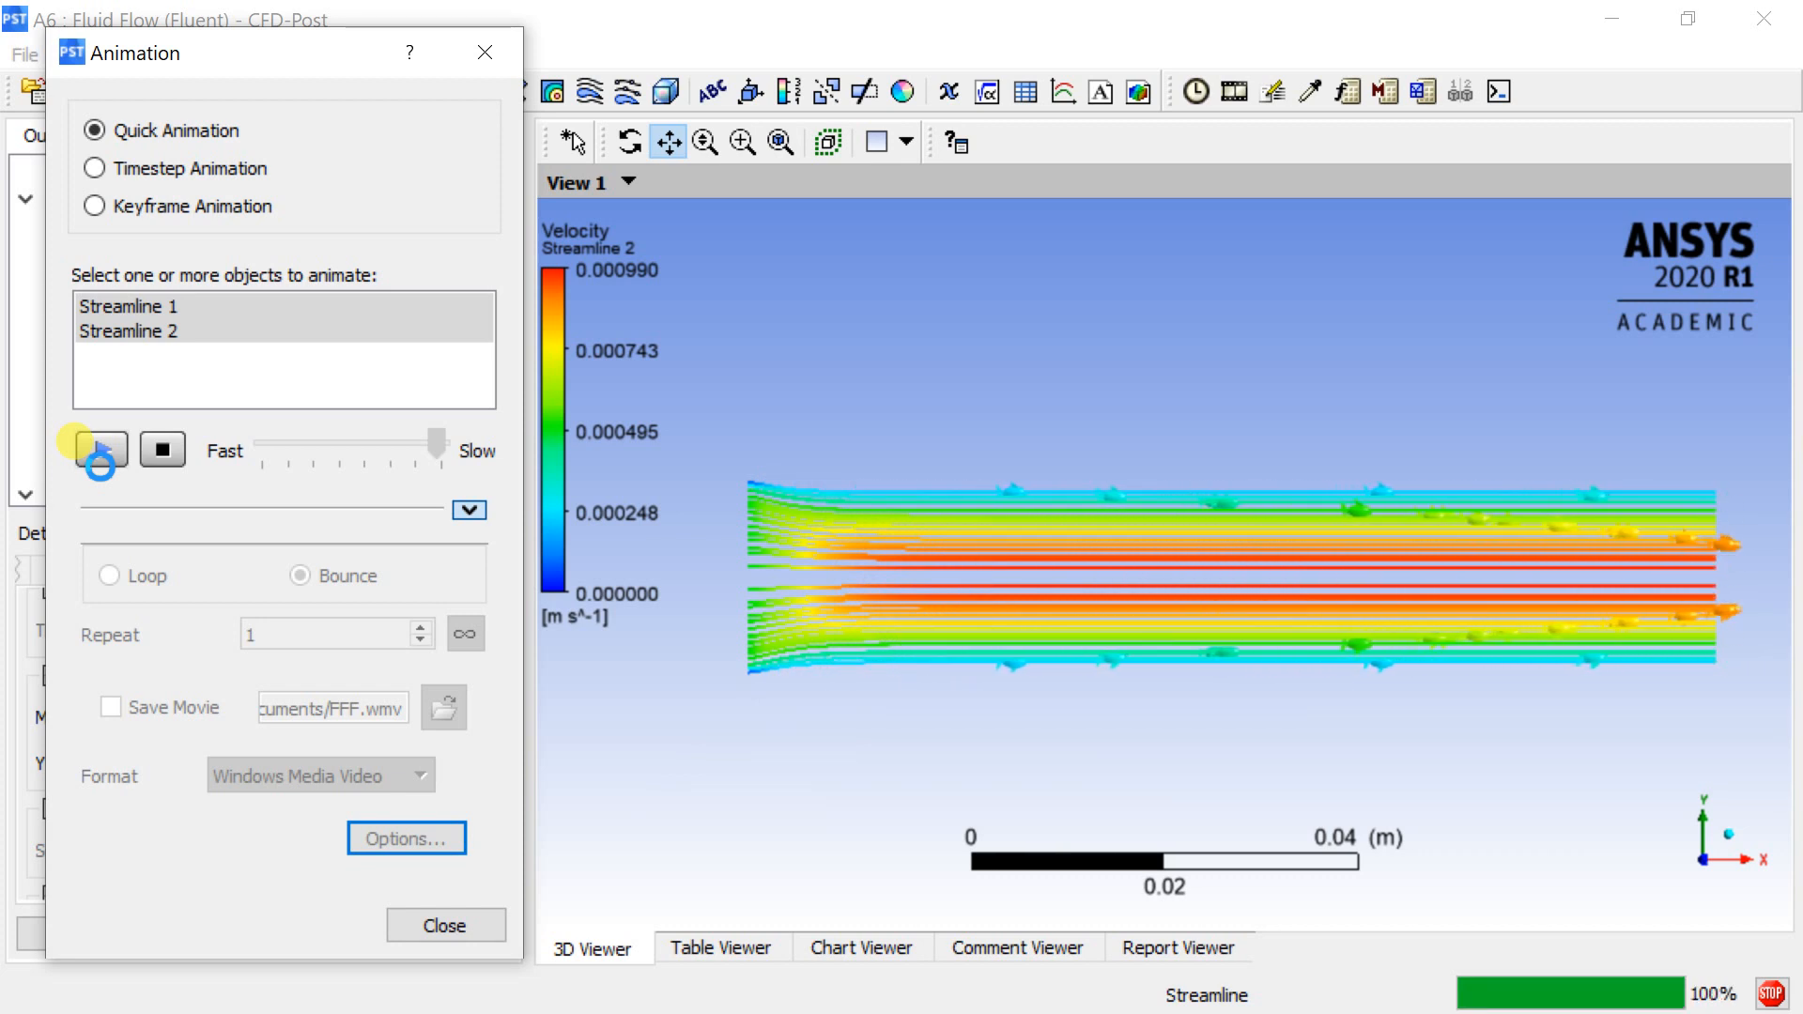
pyautogui.click(167, 451)
# Enable saving the movie as E:/FFF.mp4 in MPEG4 format and turn off endless repeat.
pyautogui.click(112, 708)
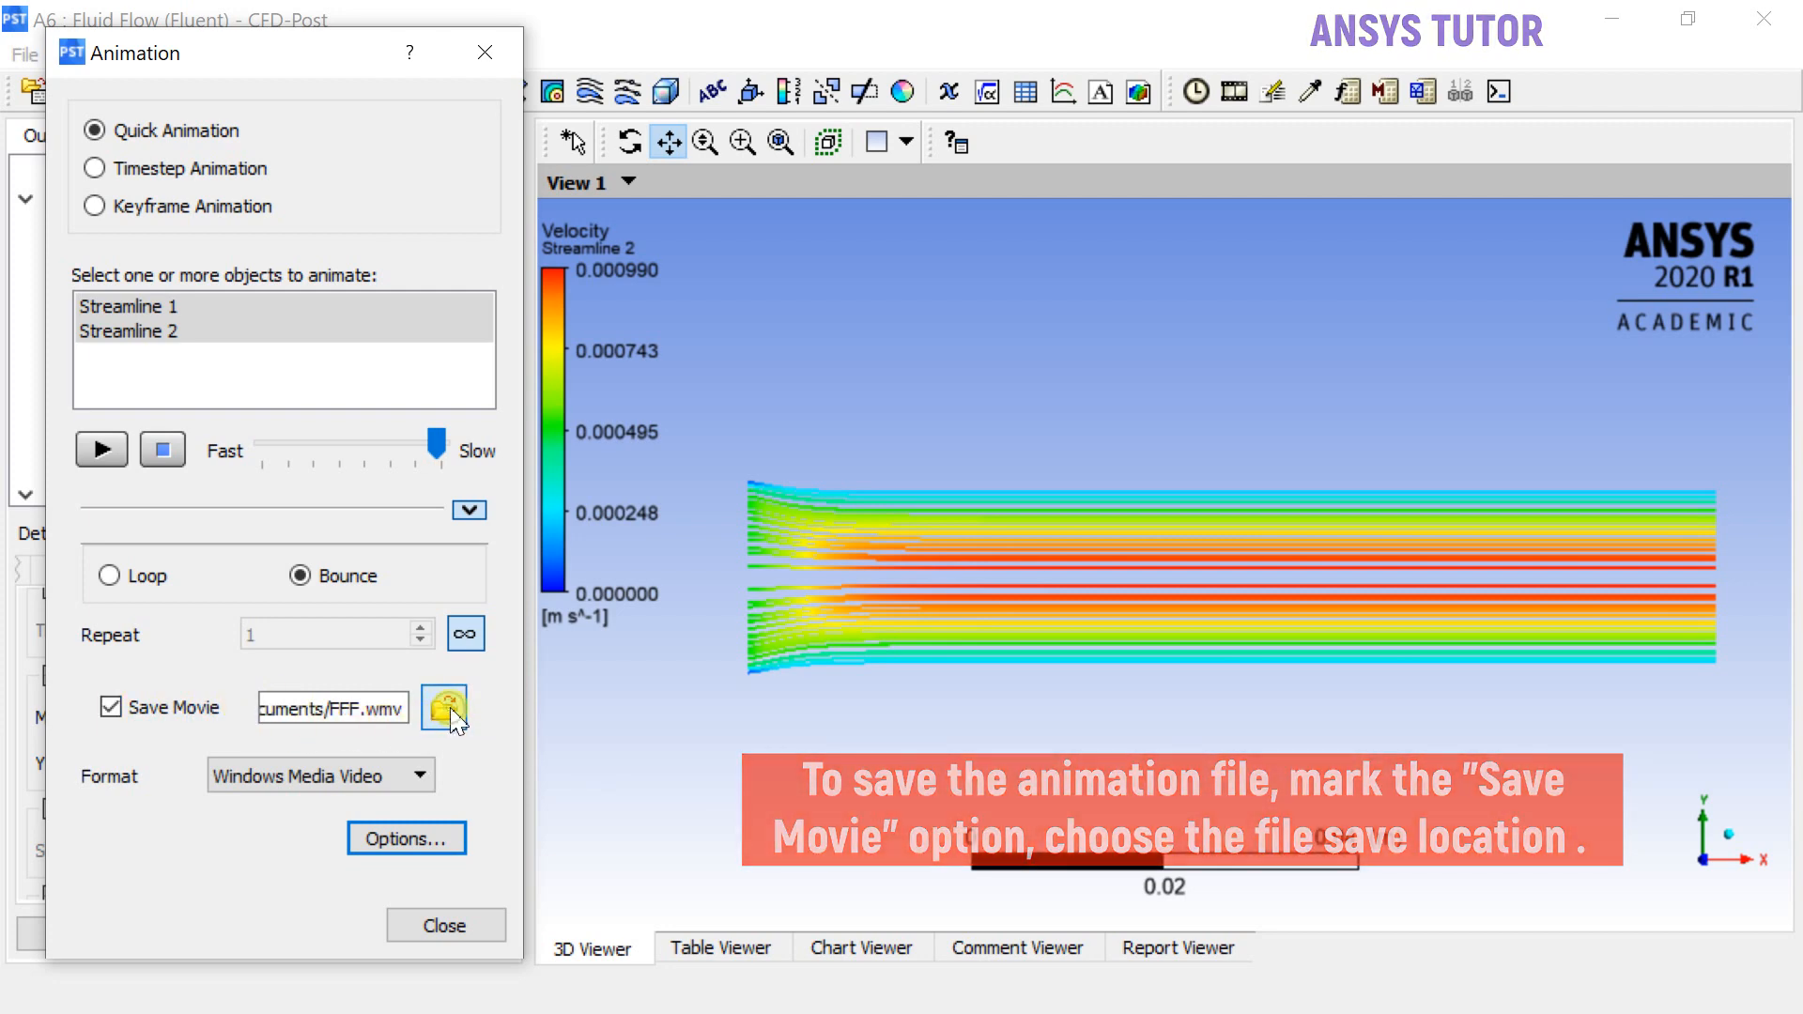
pyautogui.click(449, 711)
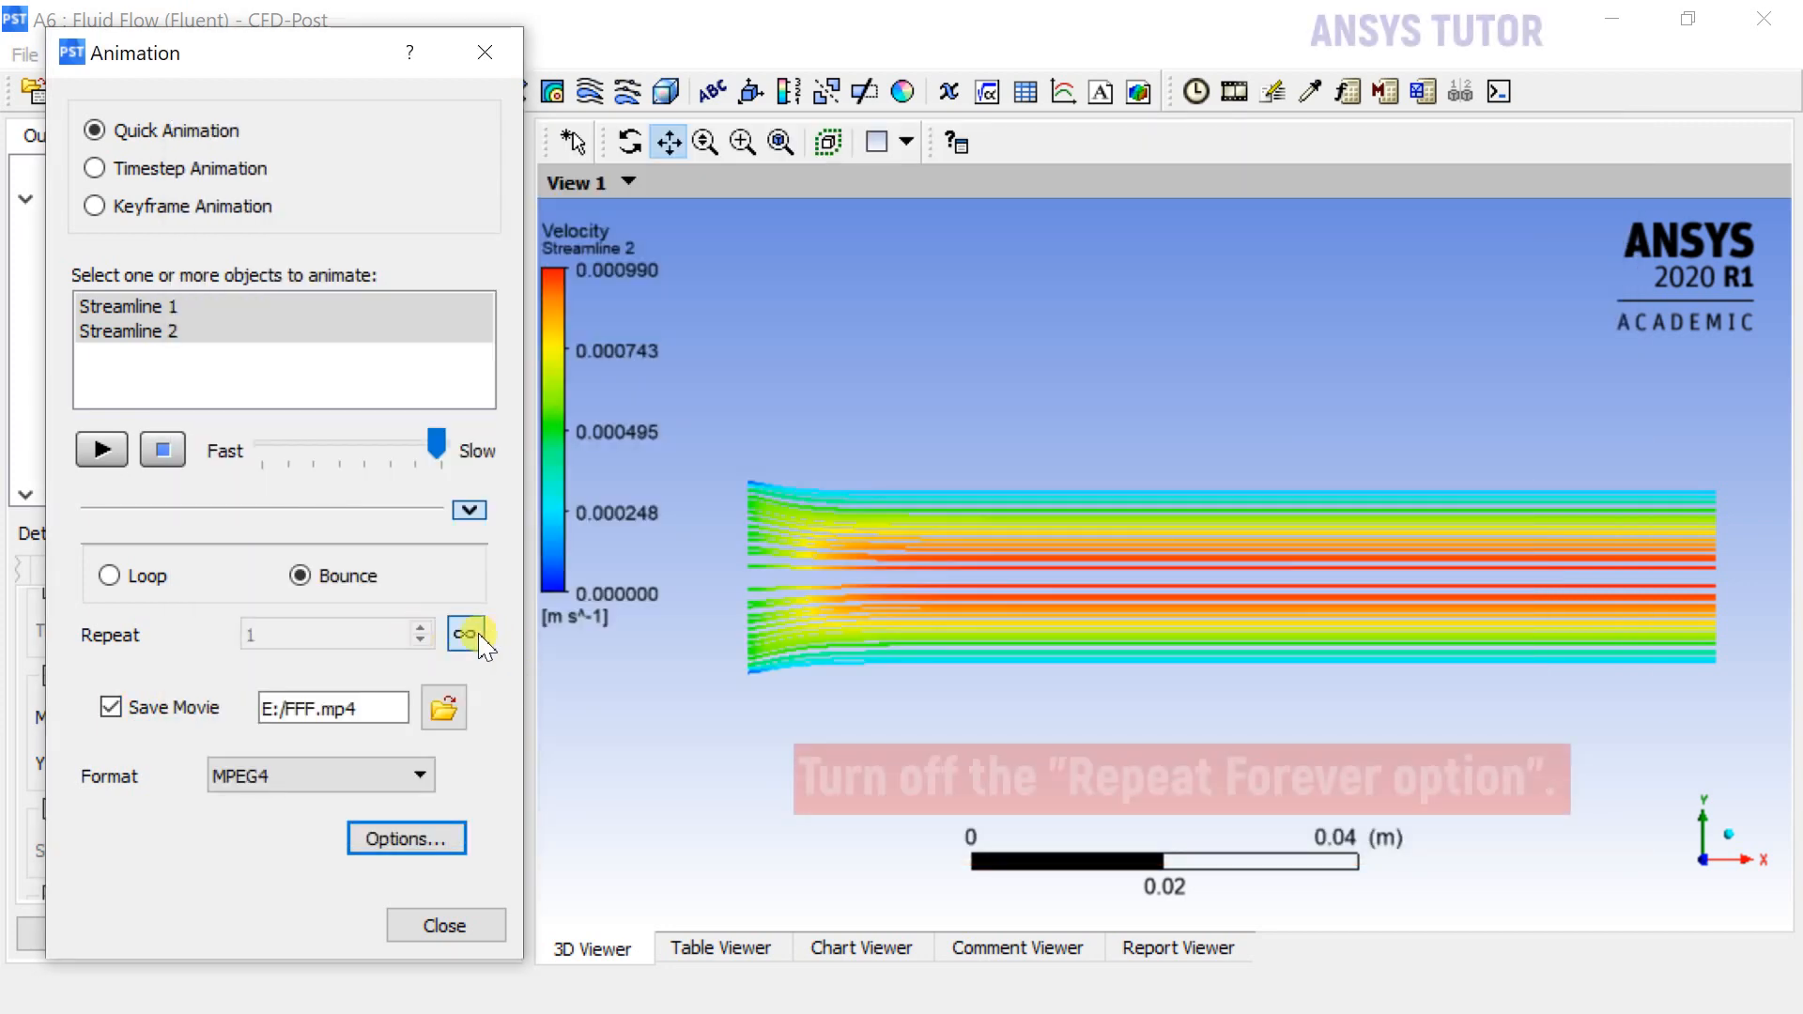
pyautogui.click(465, 634)
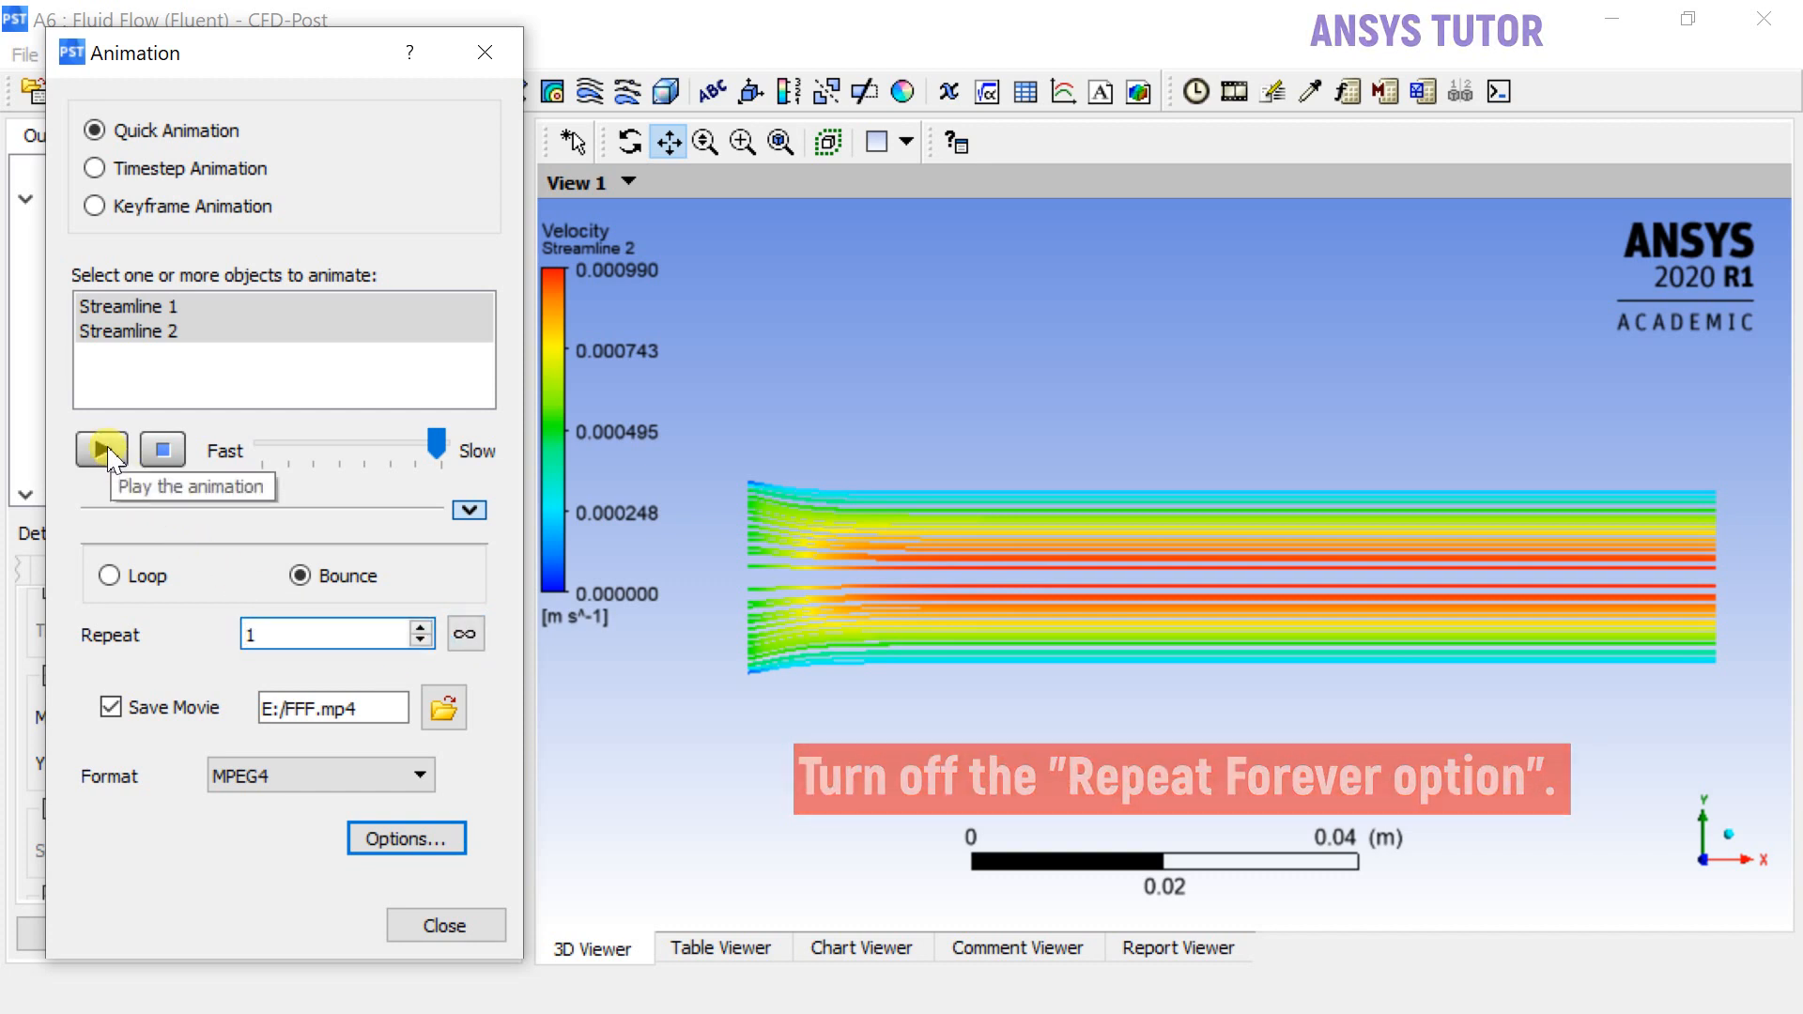
# Play the streamline animation once to record the movie, and close the animation setup.
pyautogui.scroll(2, 1259, 647)
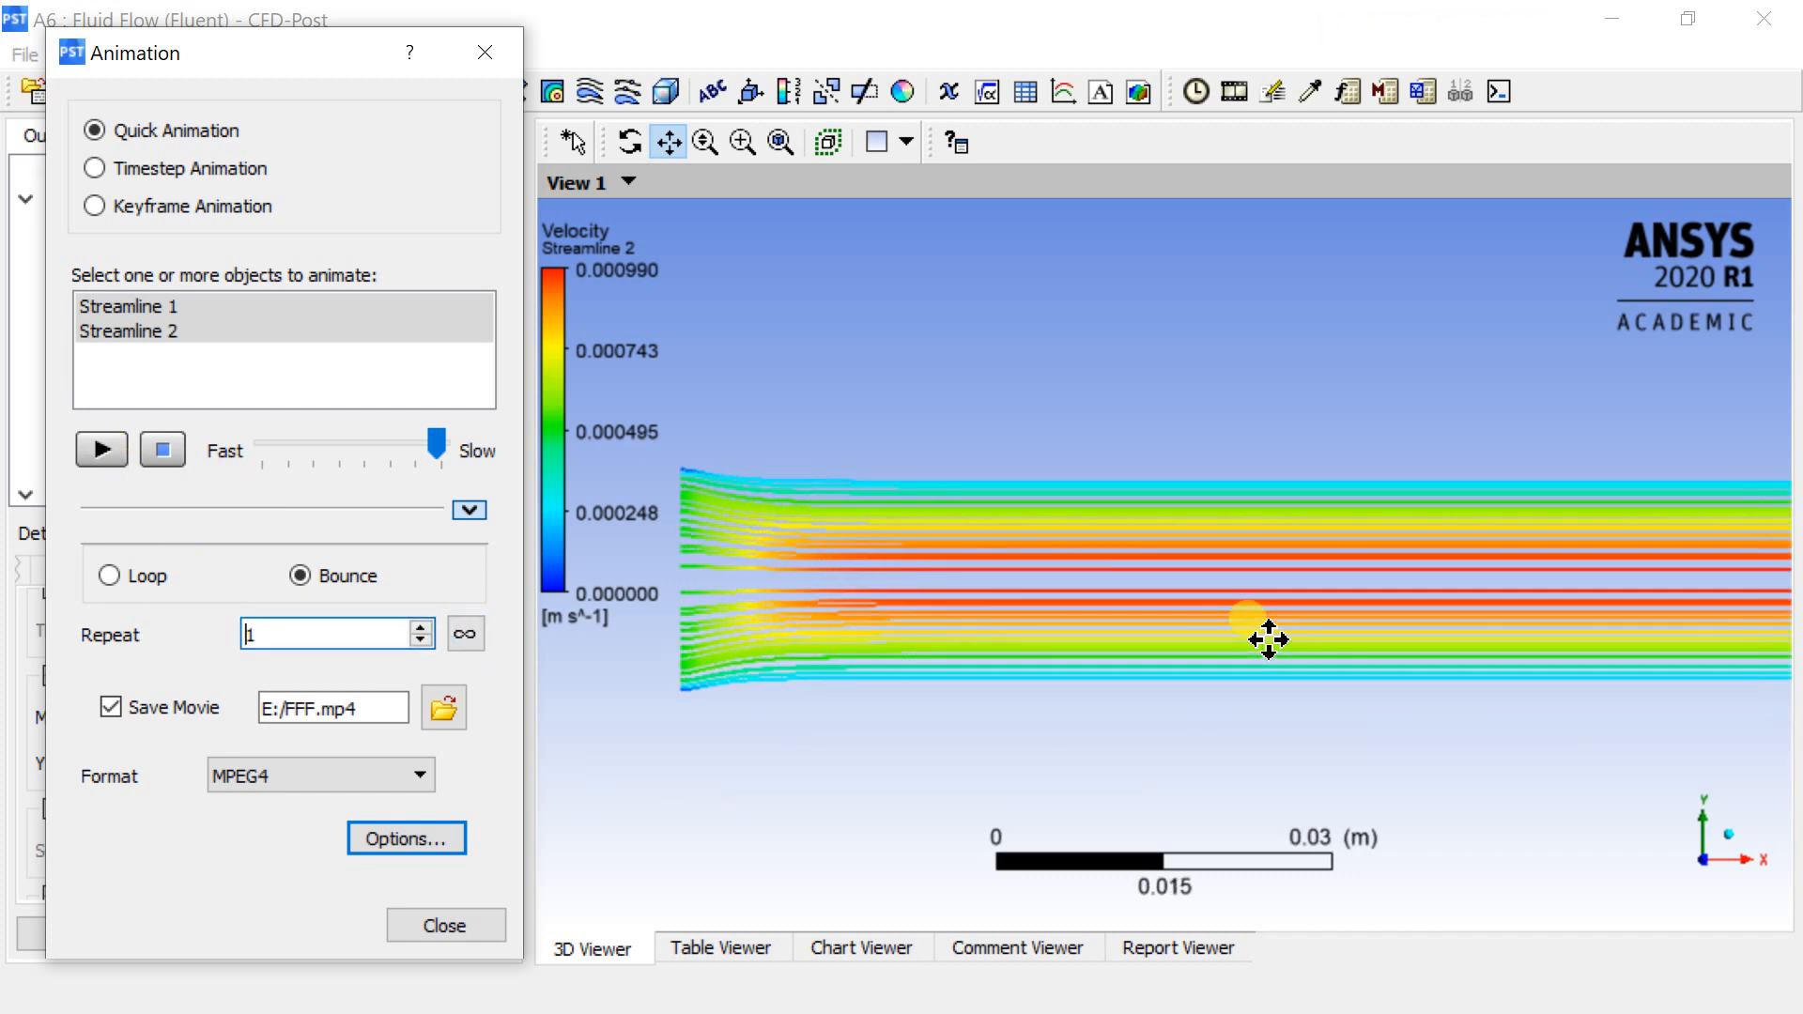
pyautogui.scroll(-2, 1267, 639)
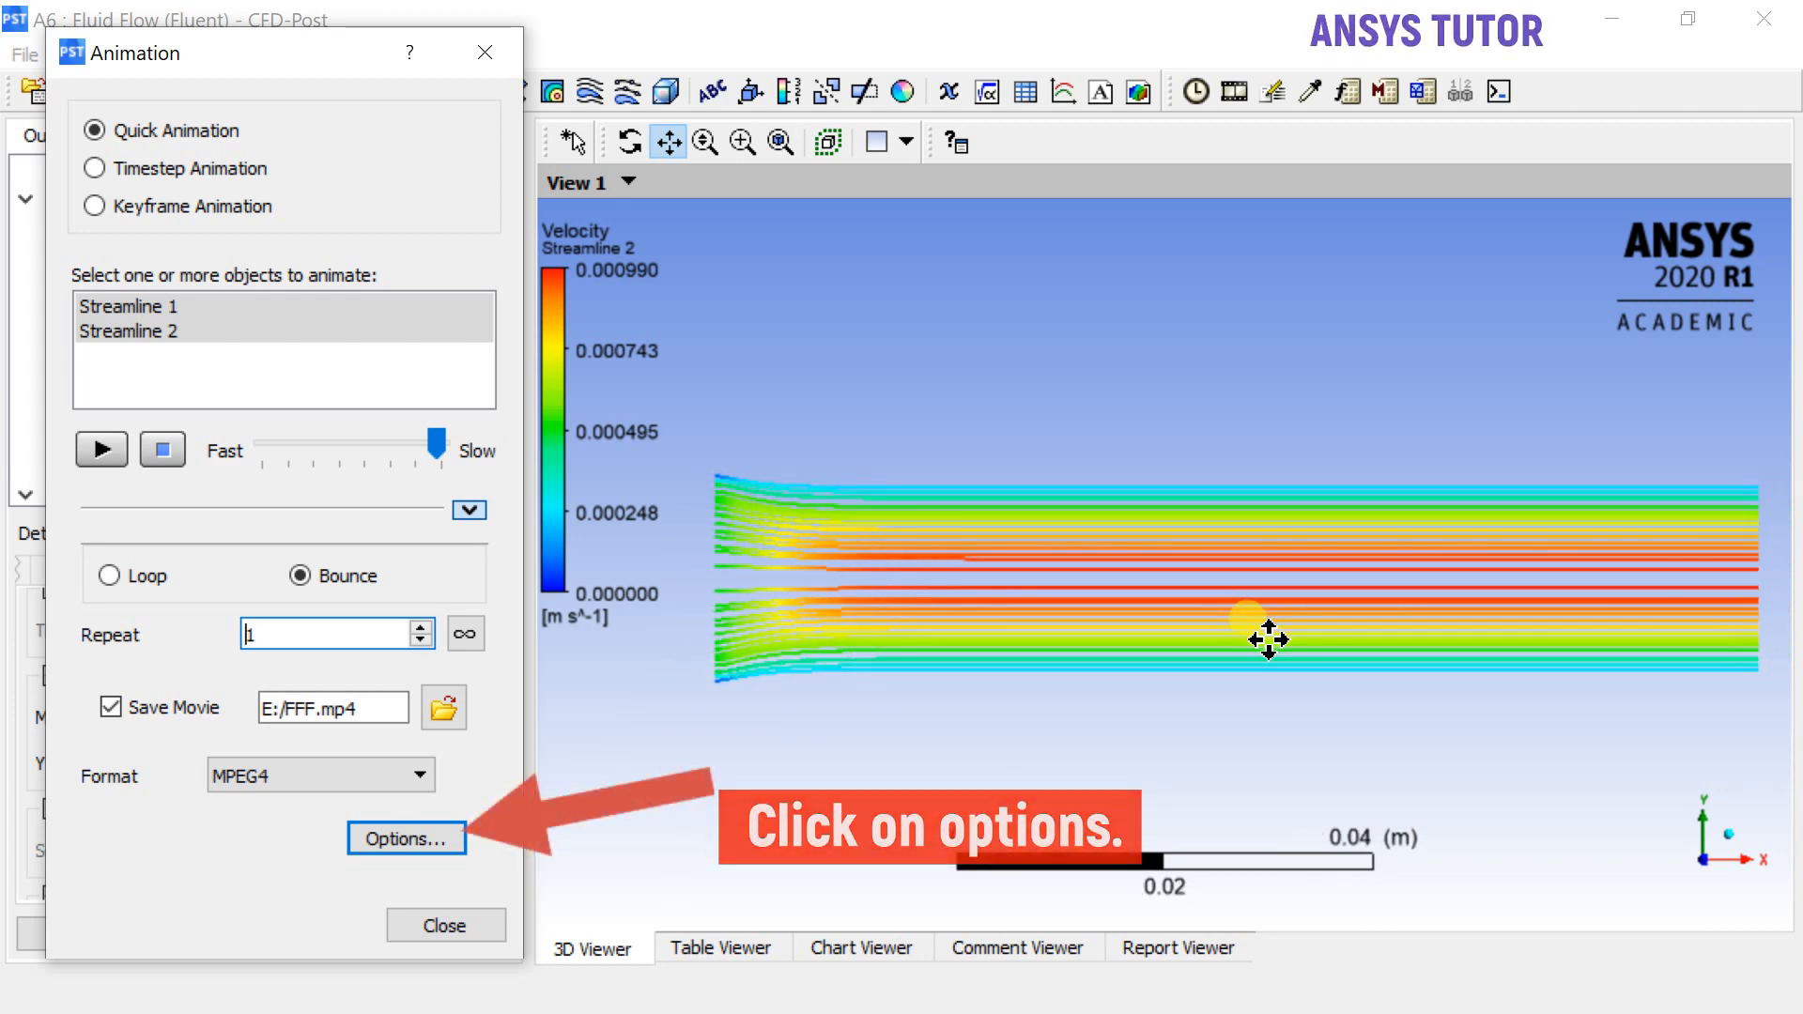
pyautogui.scroll(2, 1267, 639)
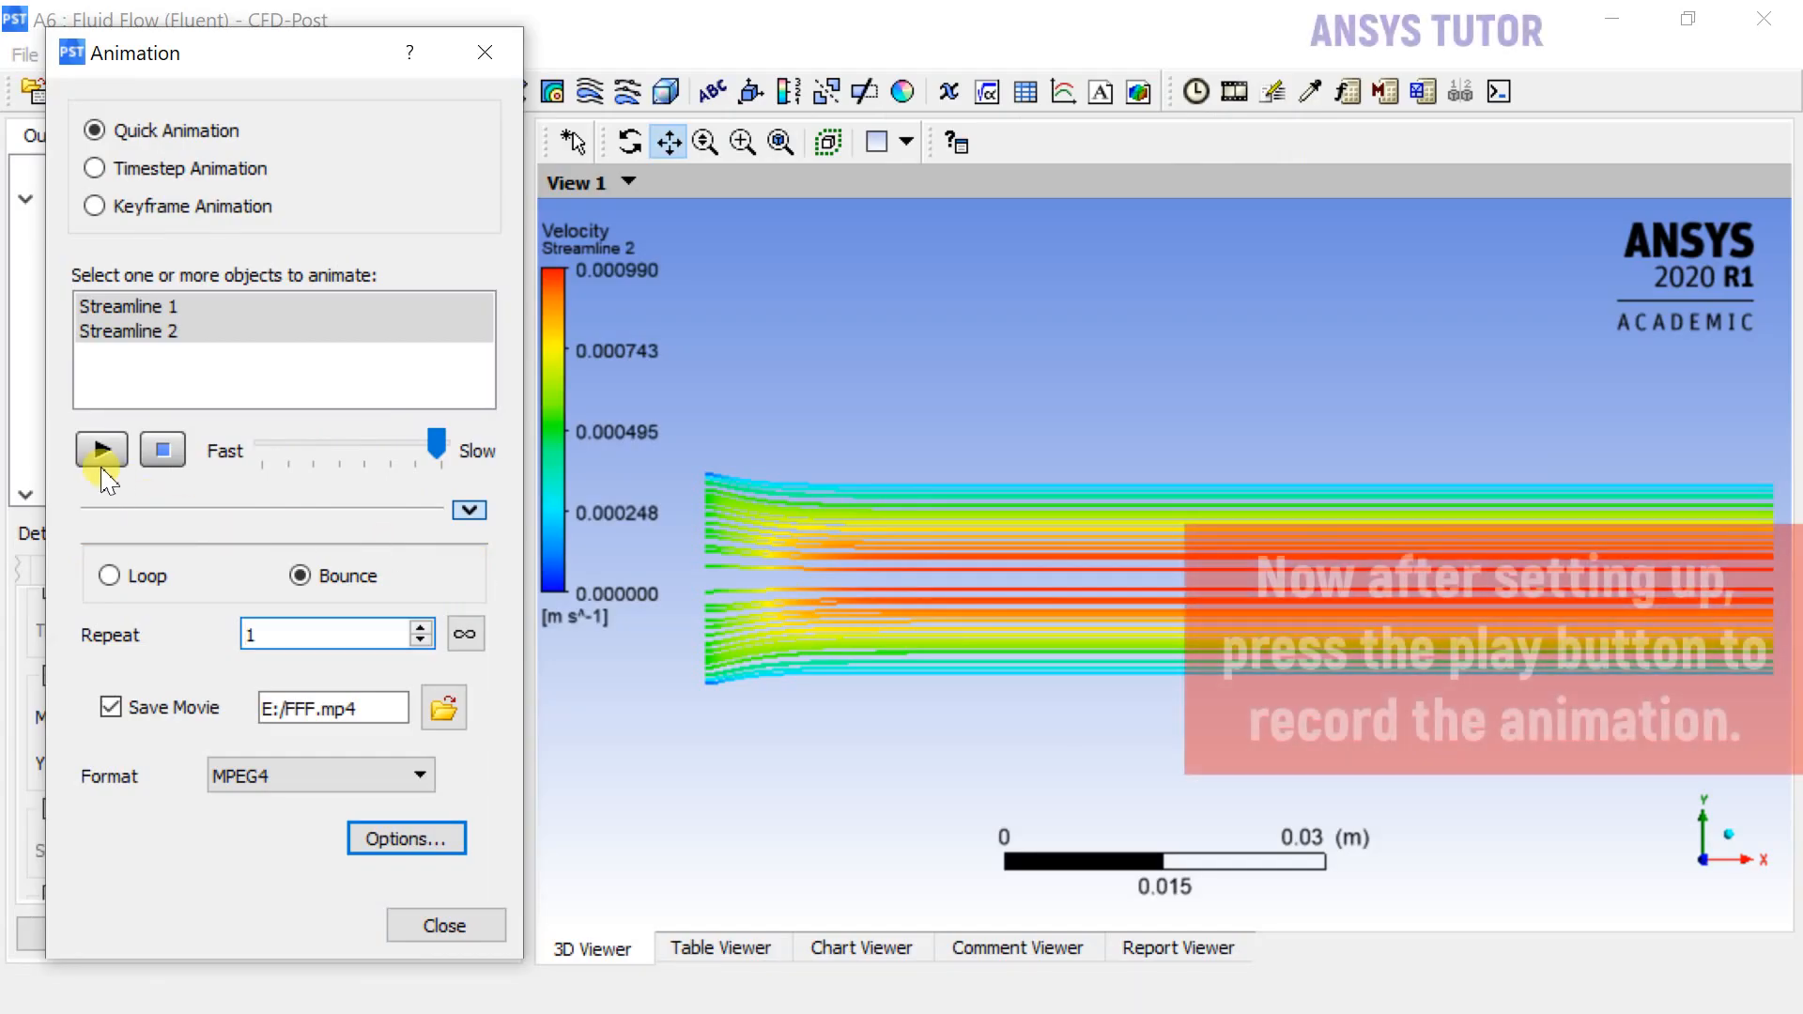
pyautogui.click(102, 447)
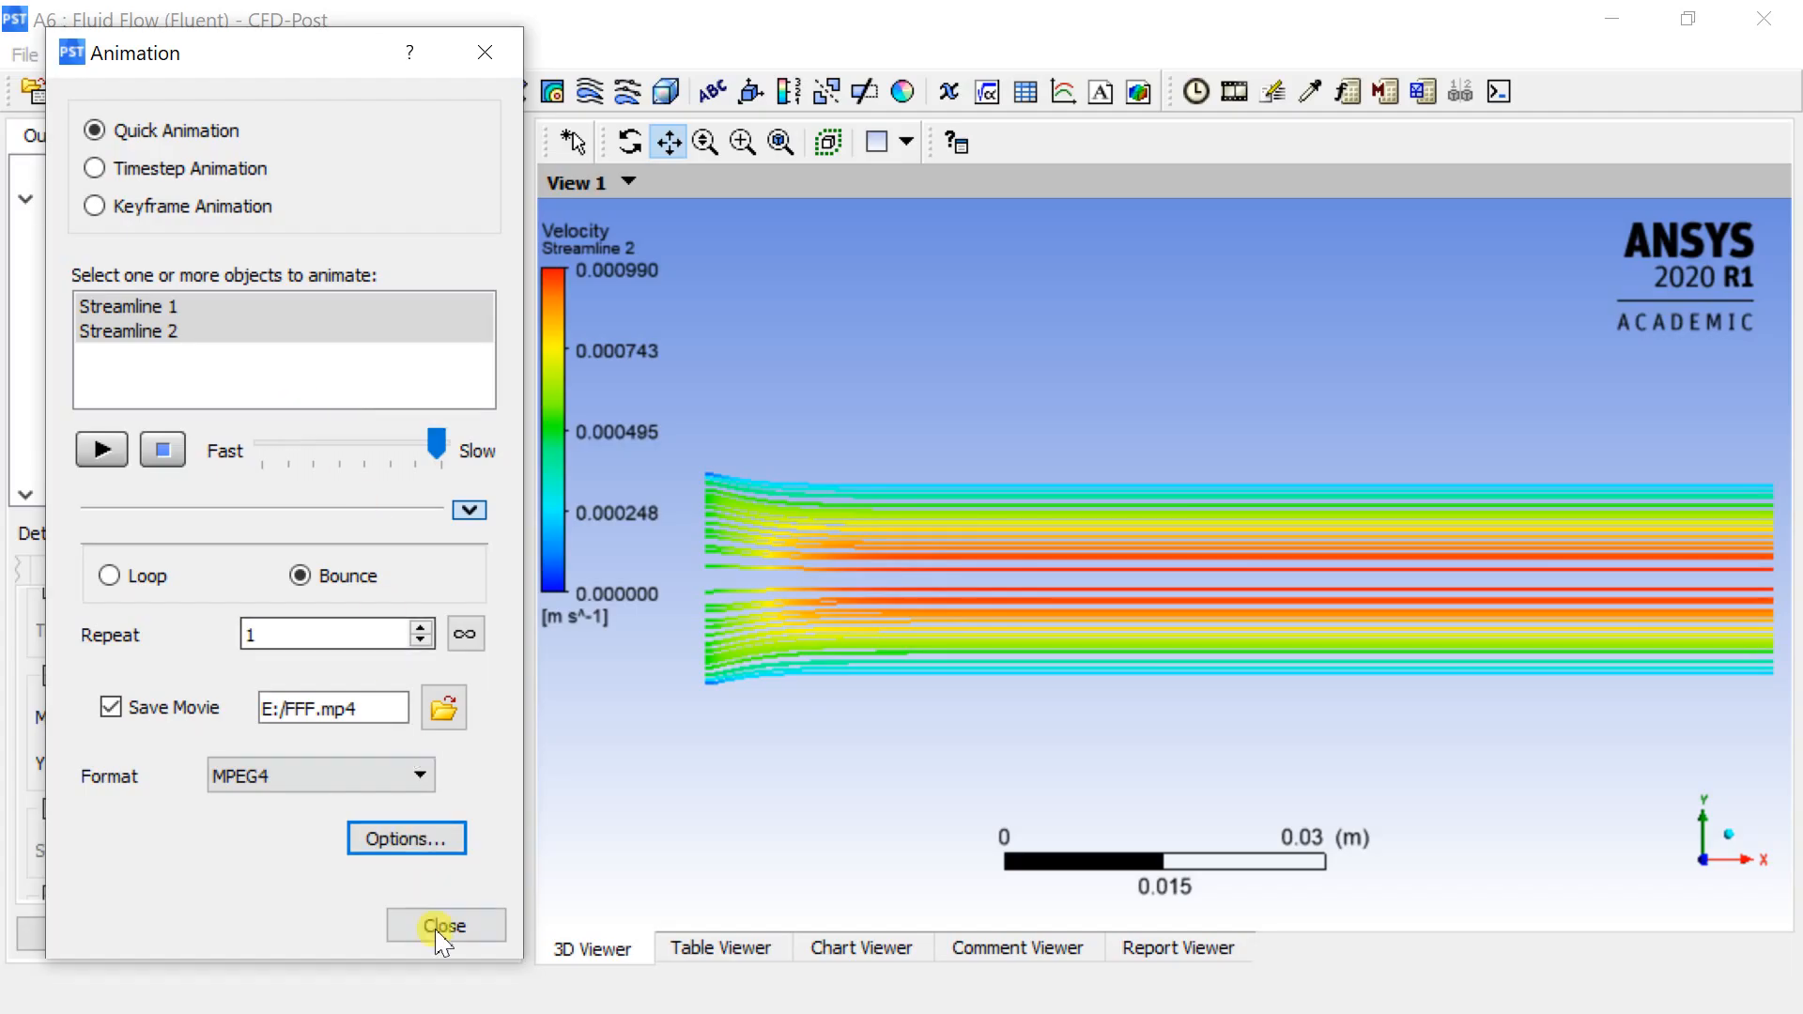
pyautogui.click(447, 925)
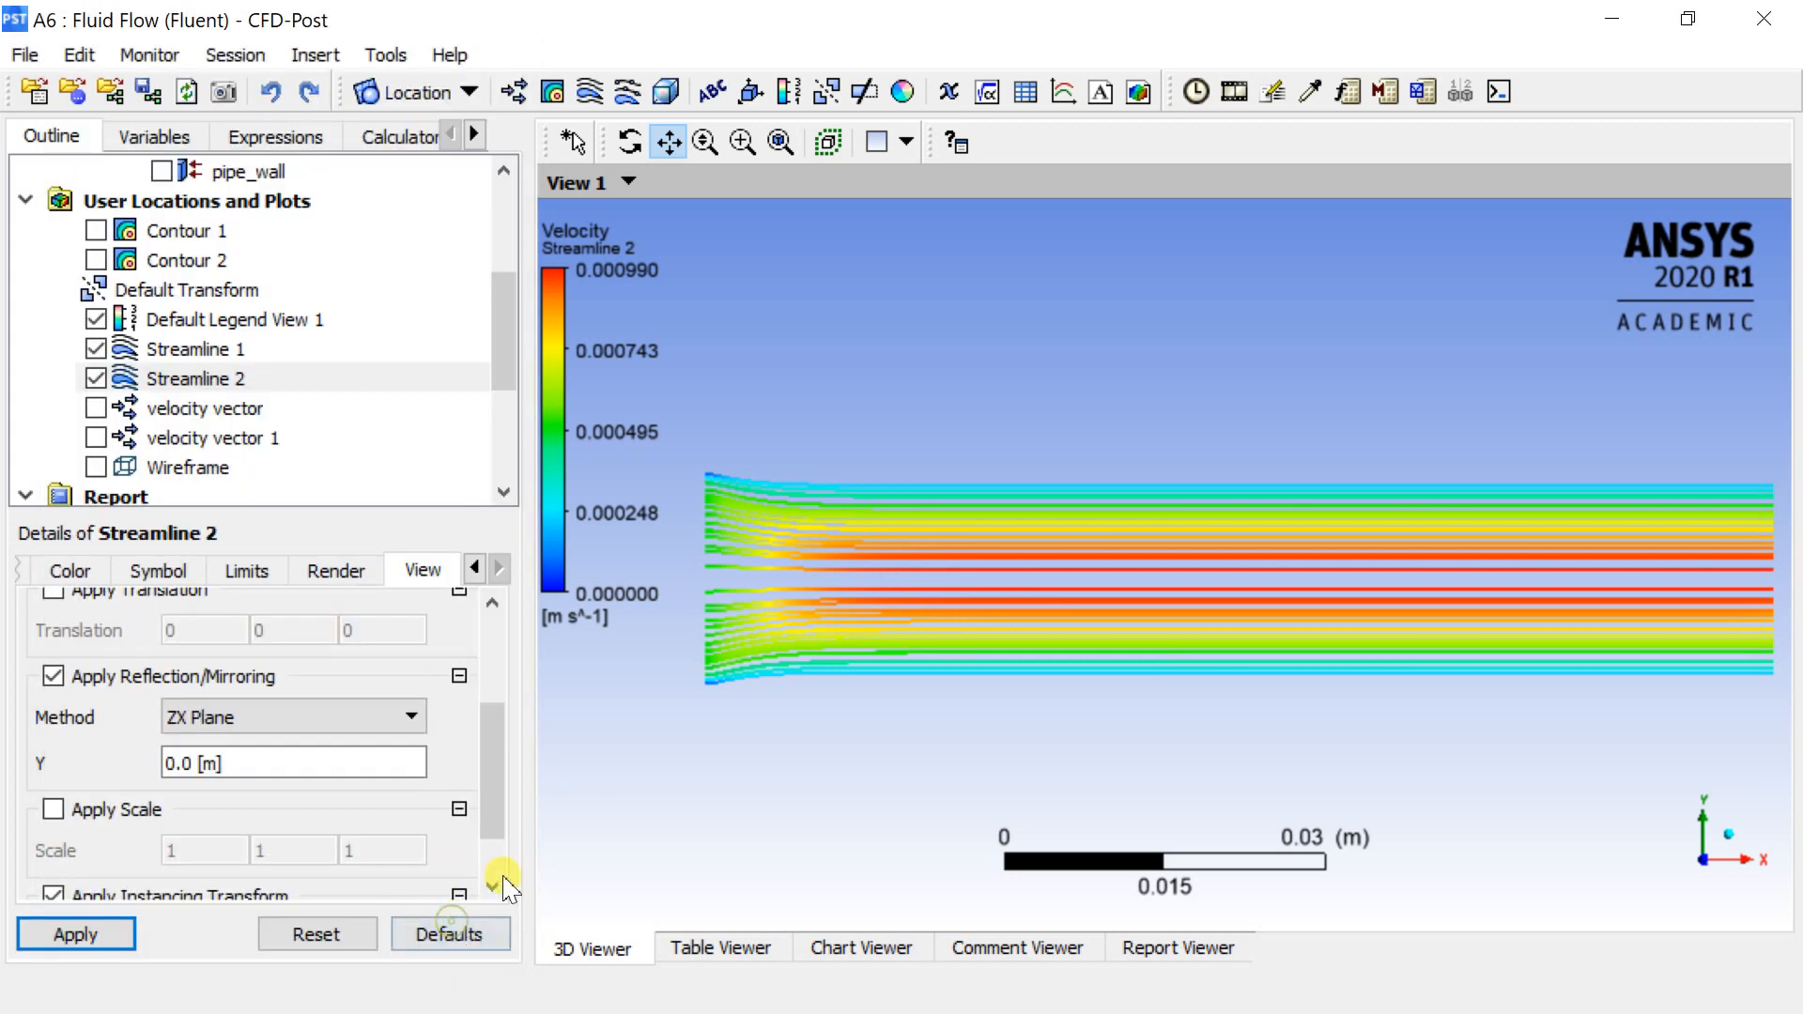
# Hide Streamline 2 and Streamline 1.
pyautogui.click(95, 378)
pyautogui.click(94, 350)
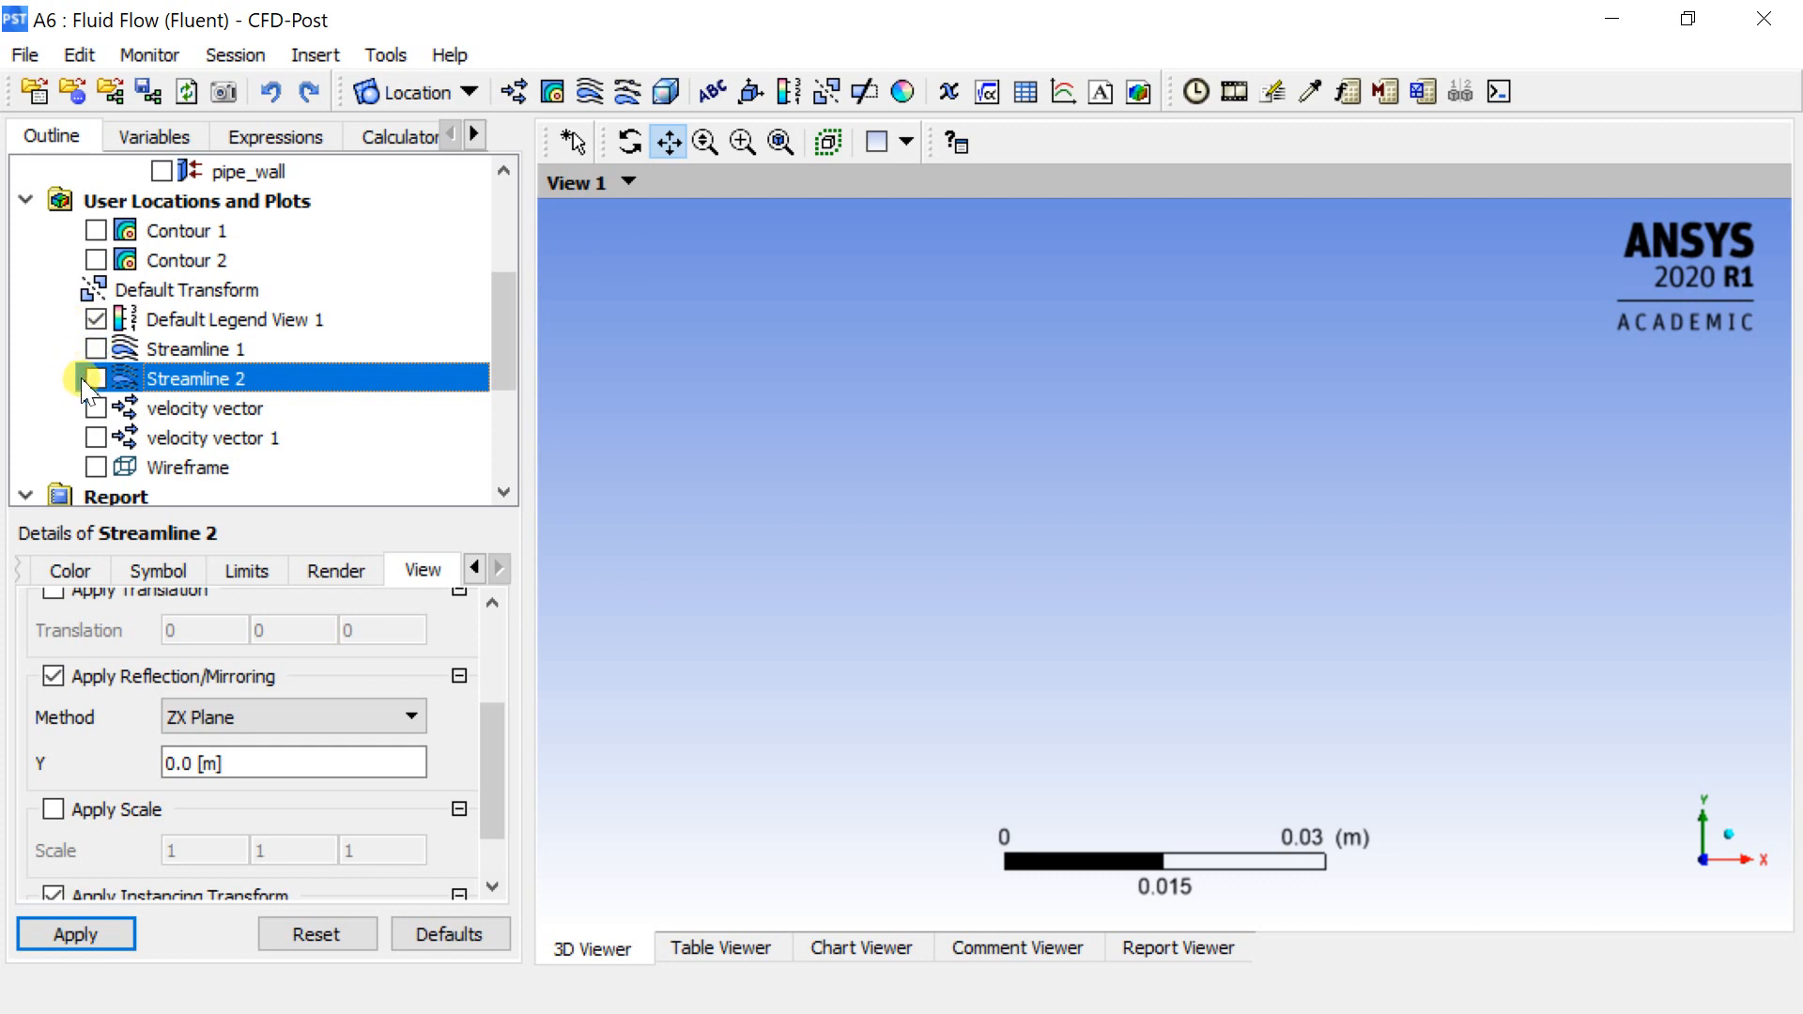
# Show the wireframe of the pipe and insert a line location named Line 1.
pyautogui.click(95, 468)
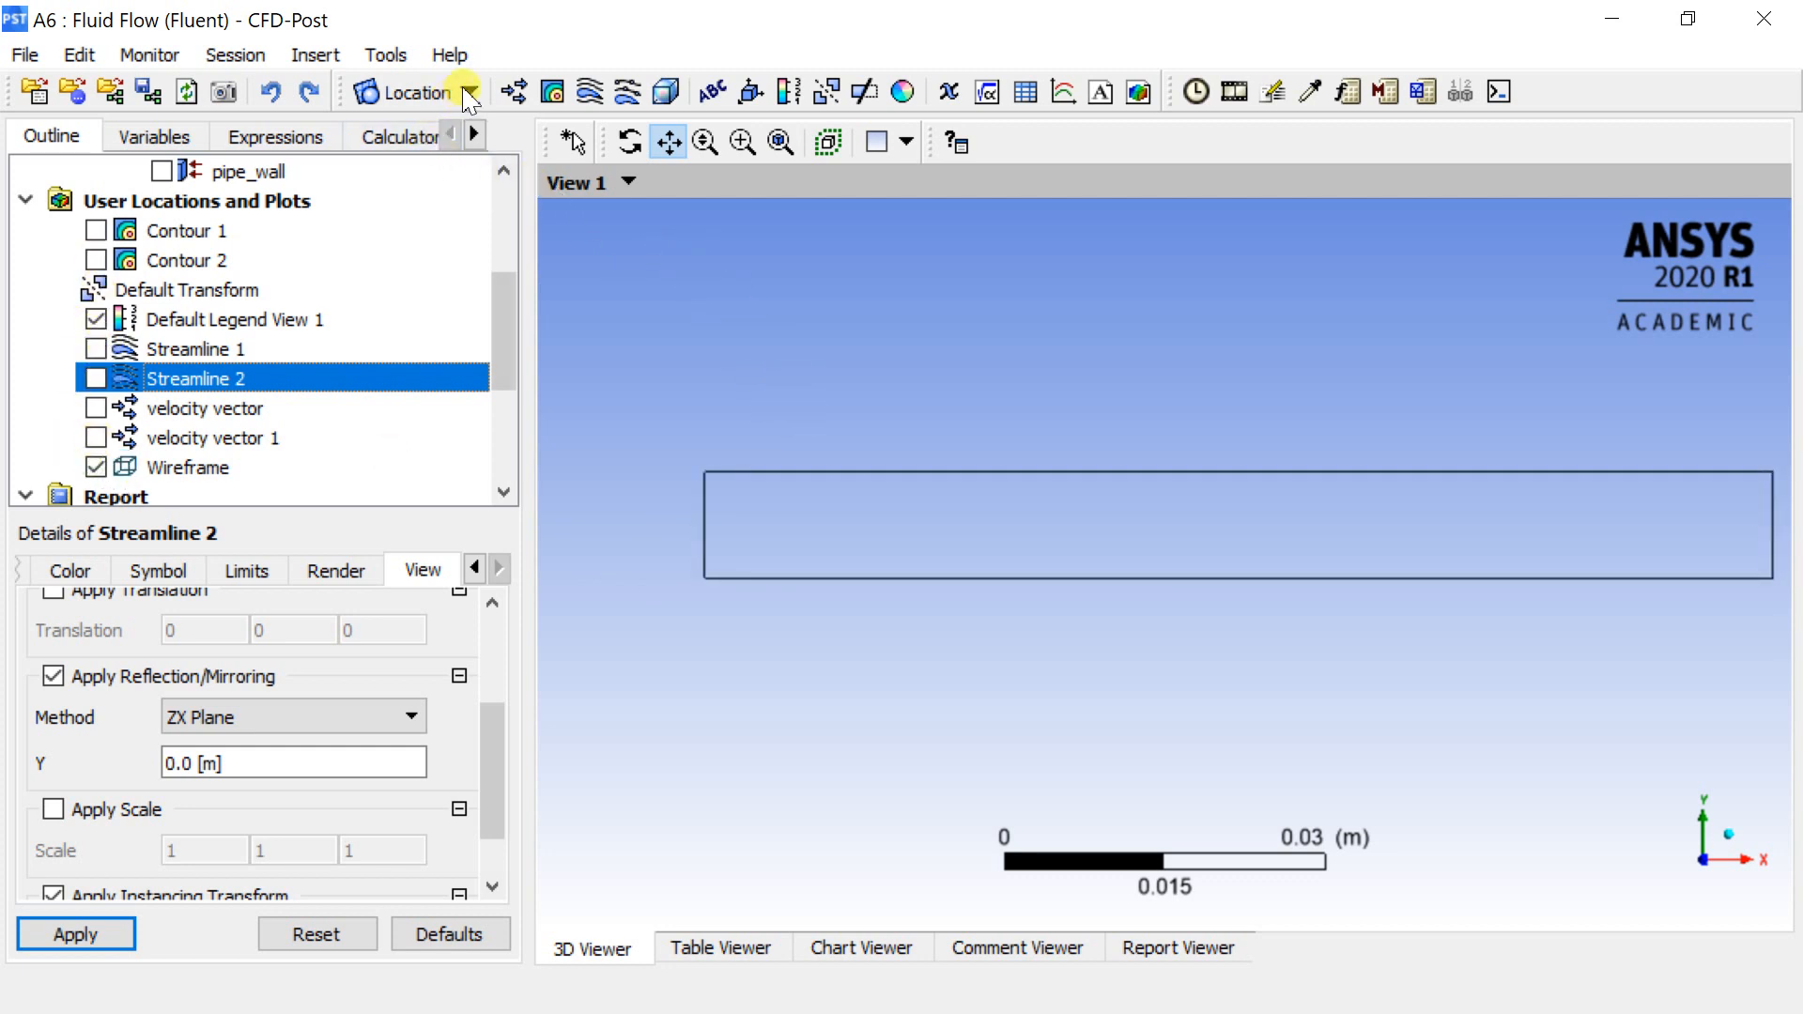
pyautogui.click(468, 92)
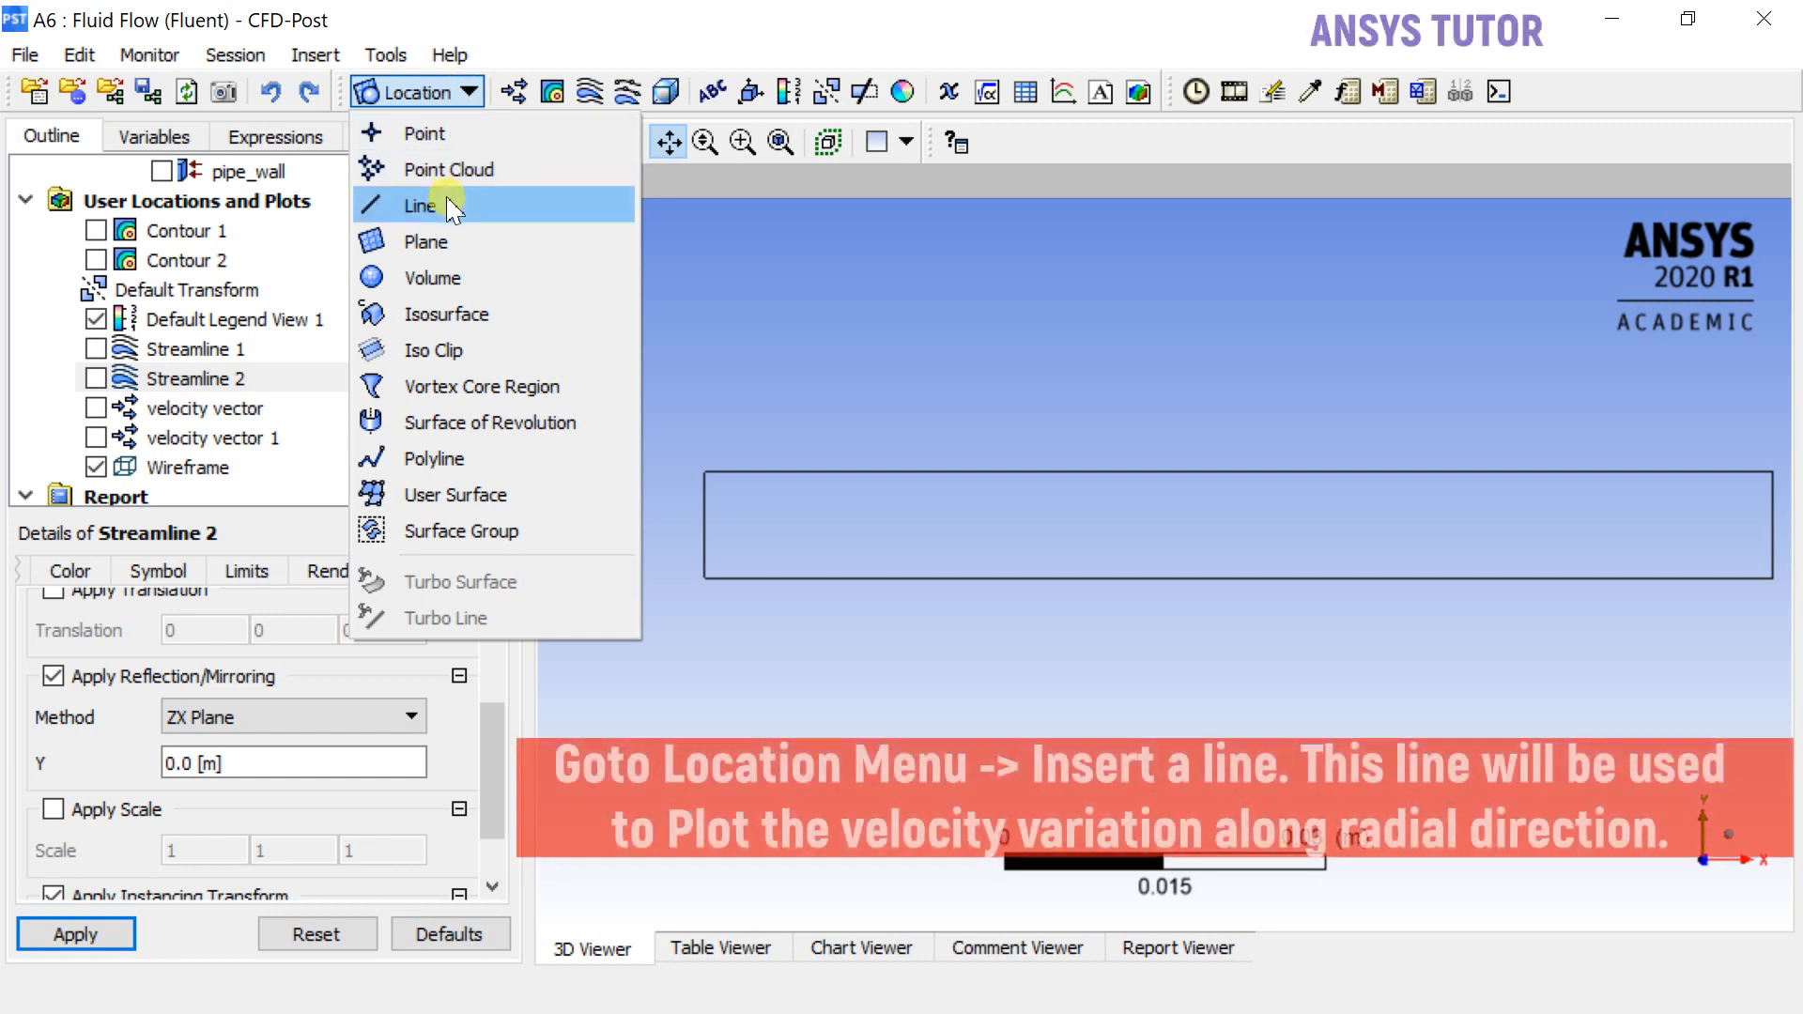
pyautogui.click(451, 207)
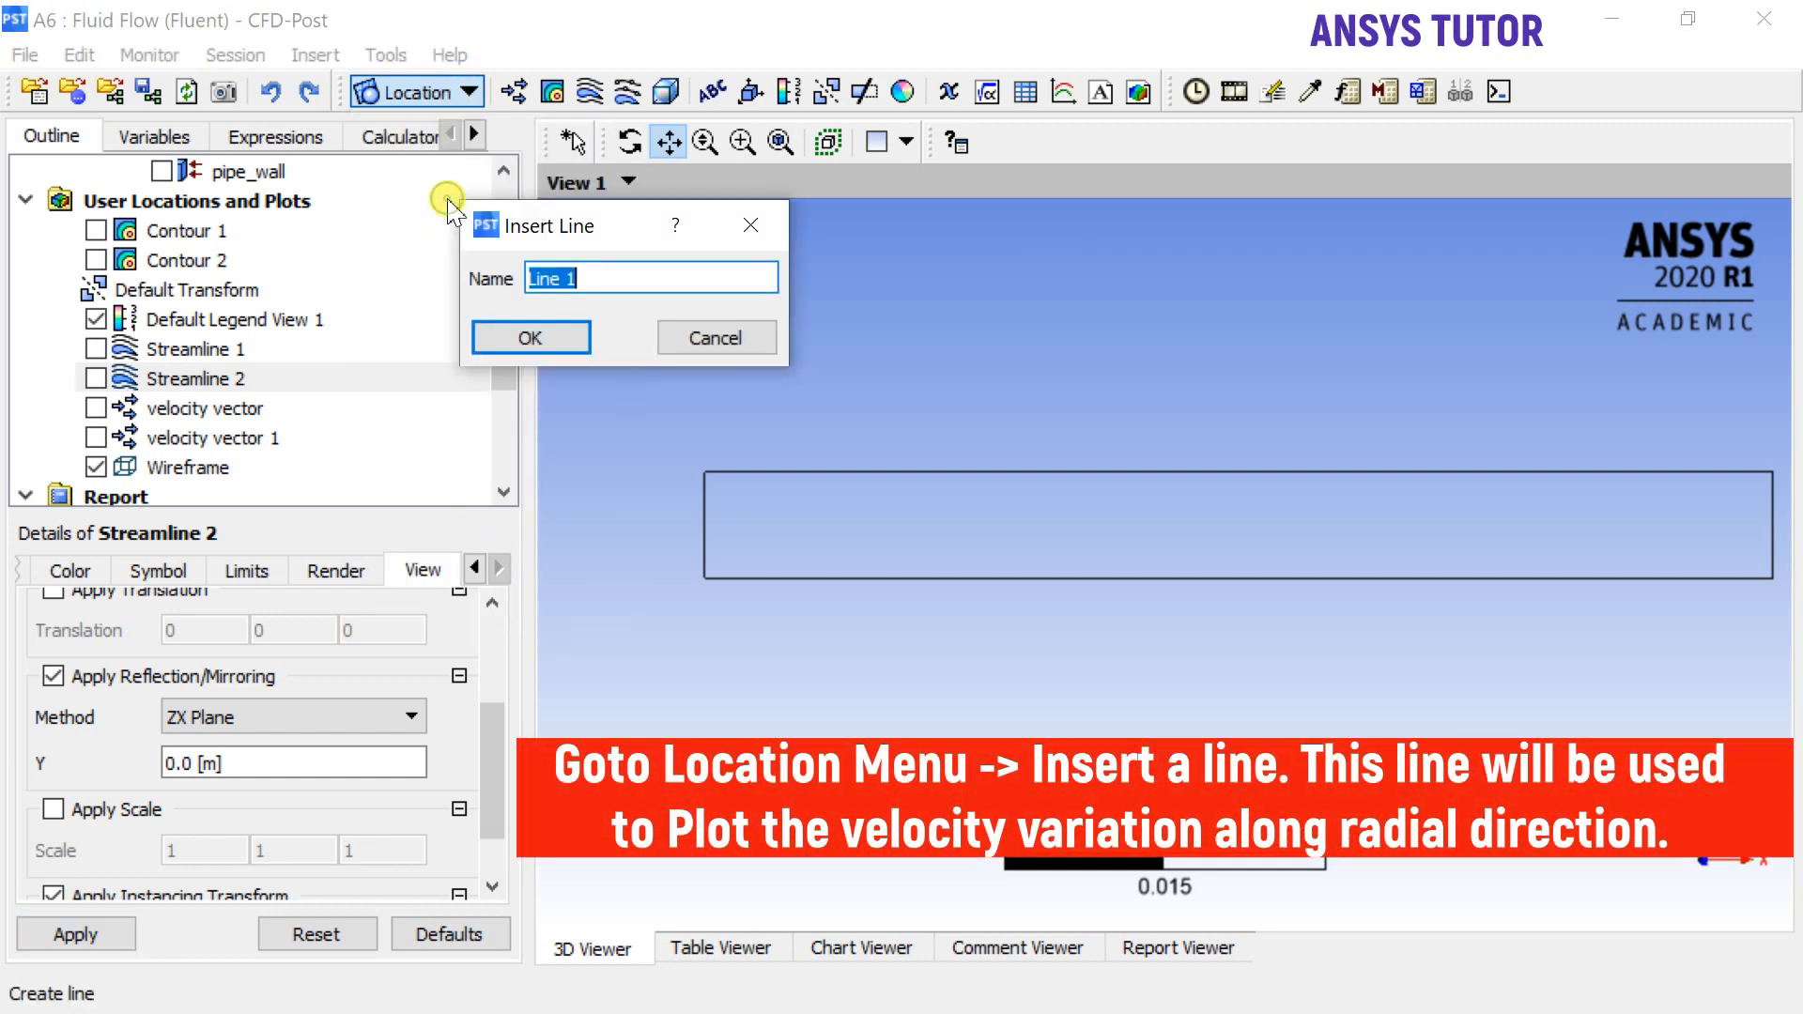
pyautogui.click(530, 336)
# Define Line 1 by two points, from (0.05, 0, 0) to (0.05, 0.01, 0), and apply it.
pyautogui.click(286, 782)
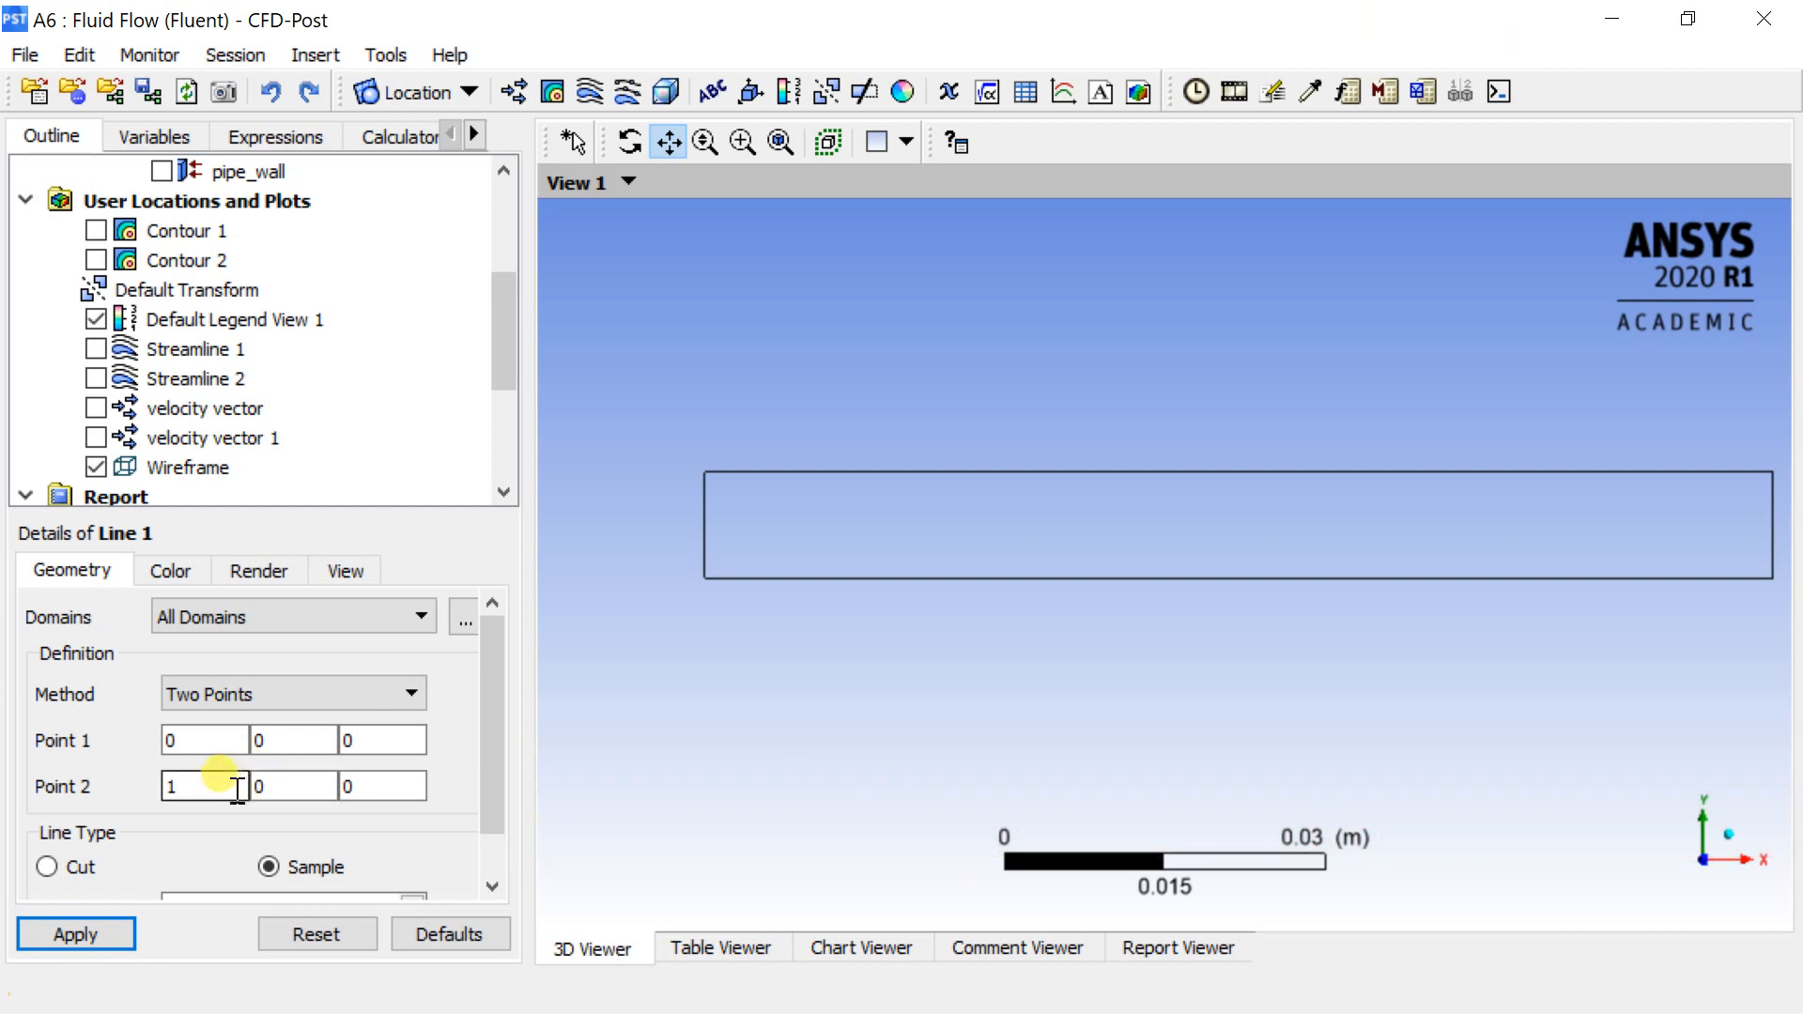
pyautogui.click(376, 747)
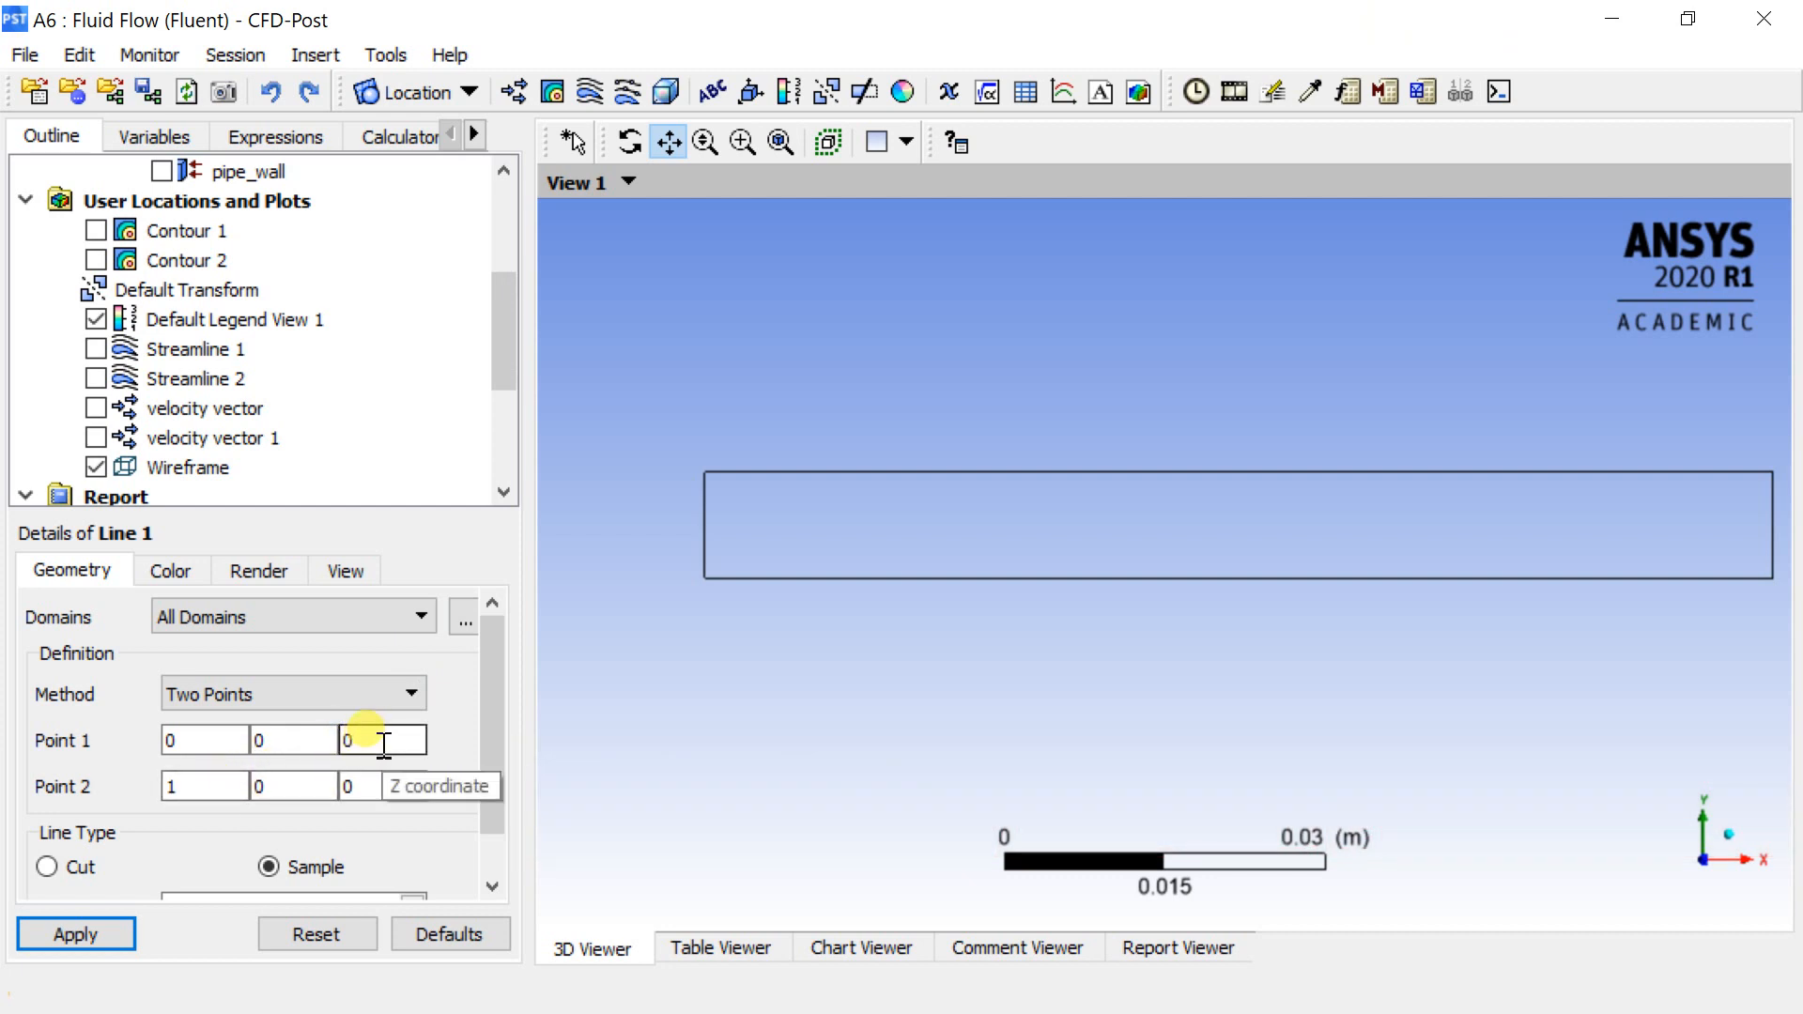
pyautogui.click(345, 741)
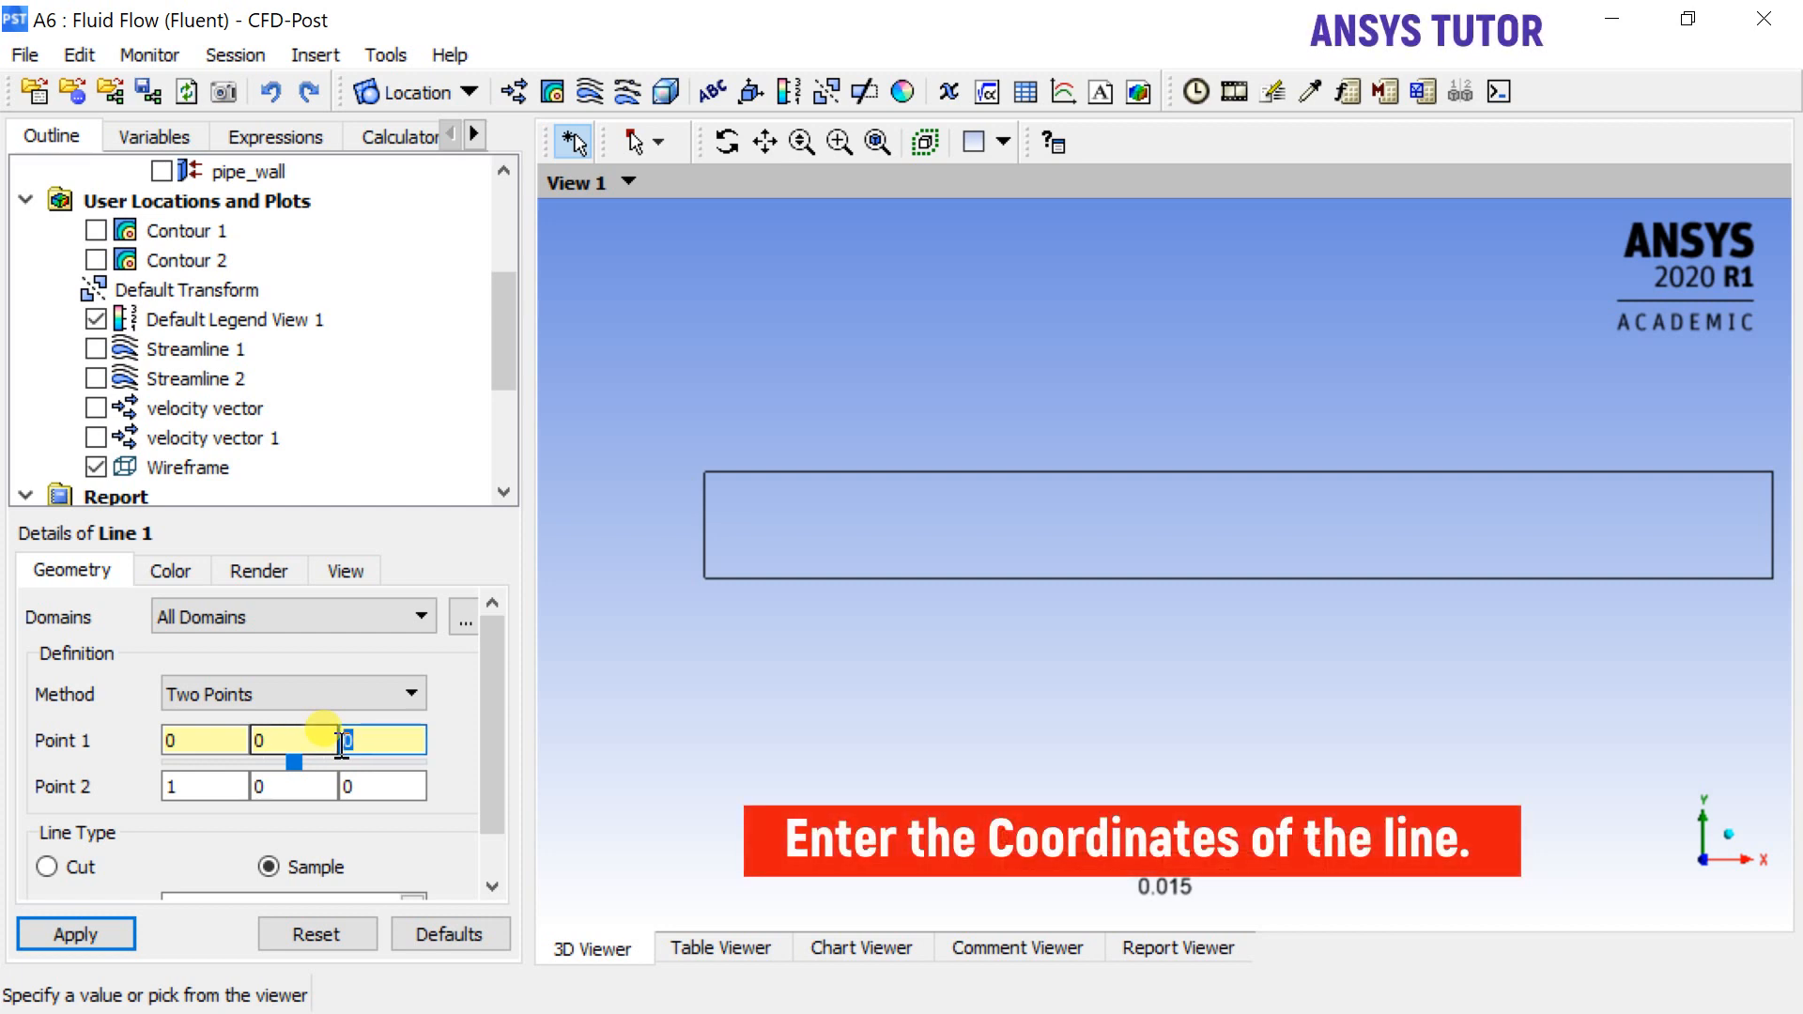
pyautogui.click(299, 742)
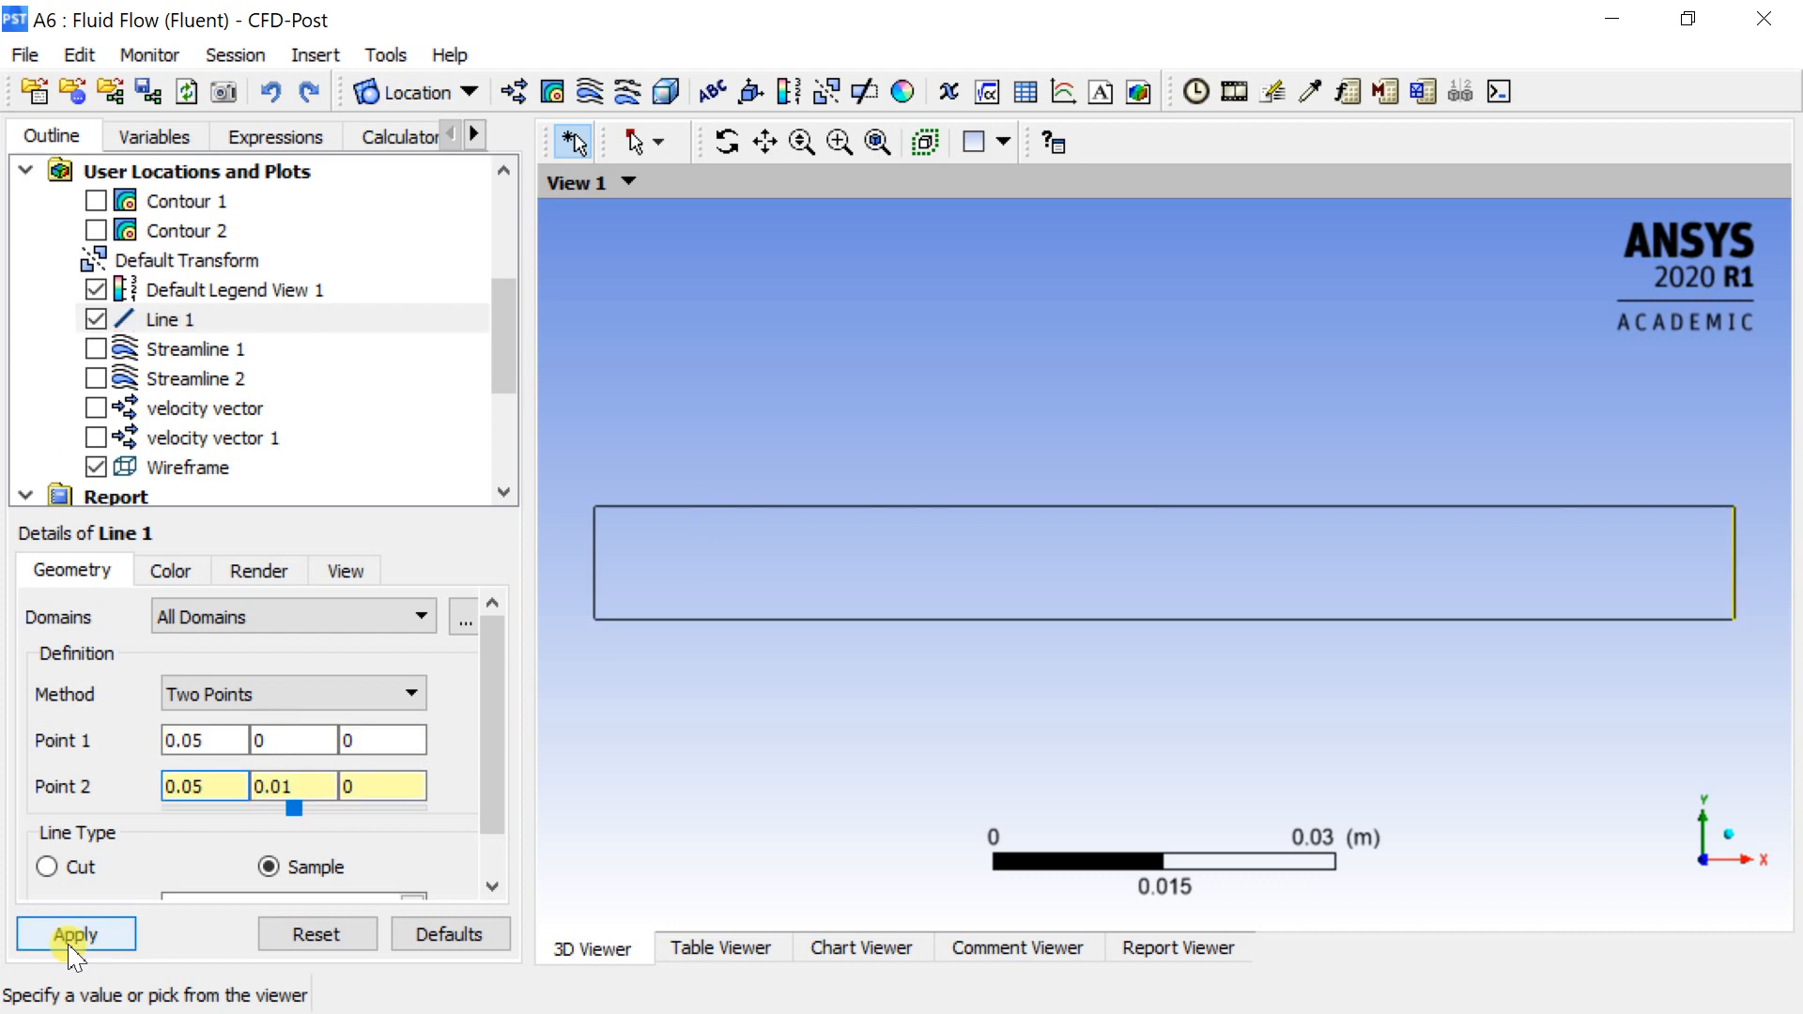
pyautogui.click(75, 934)
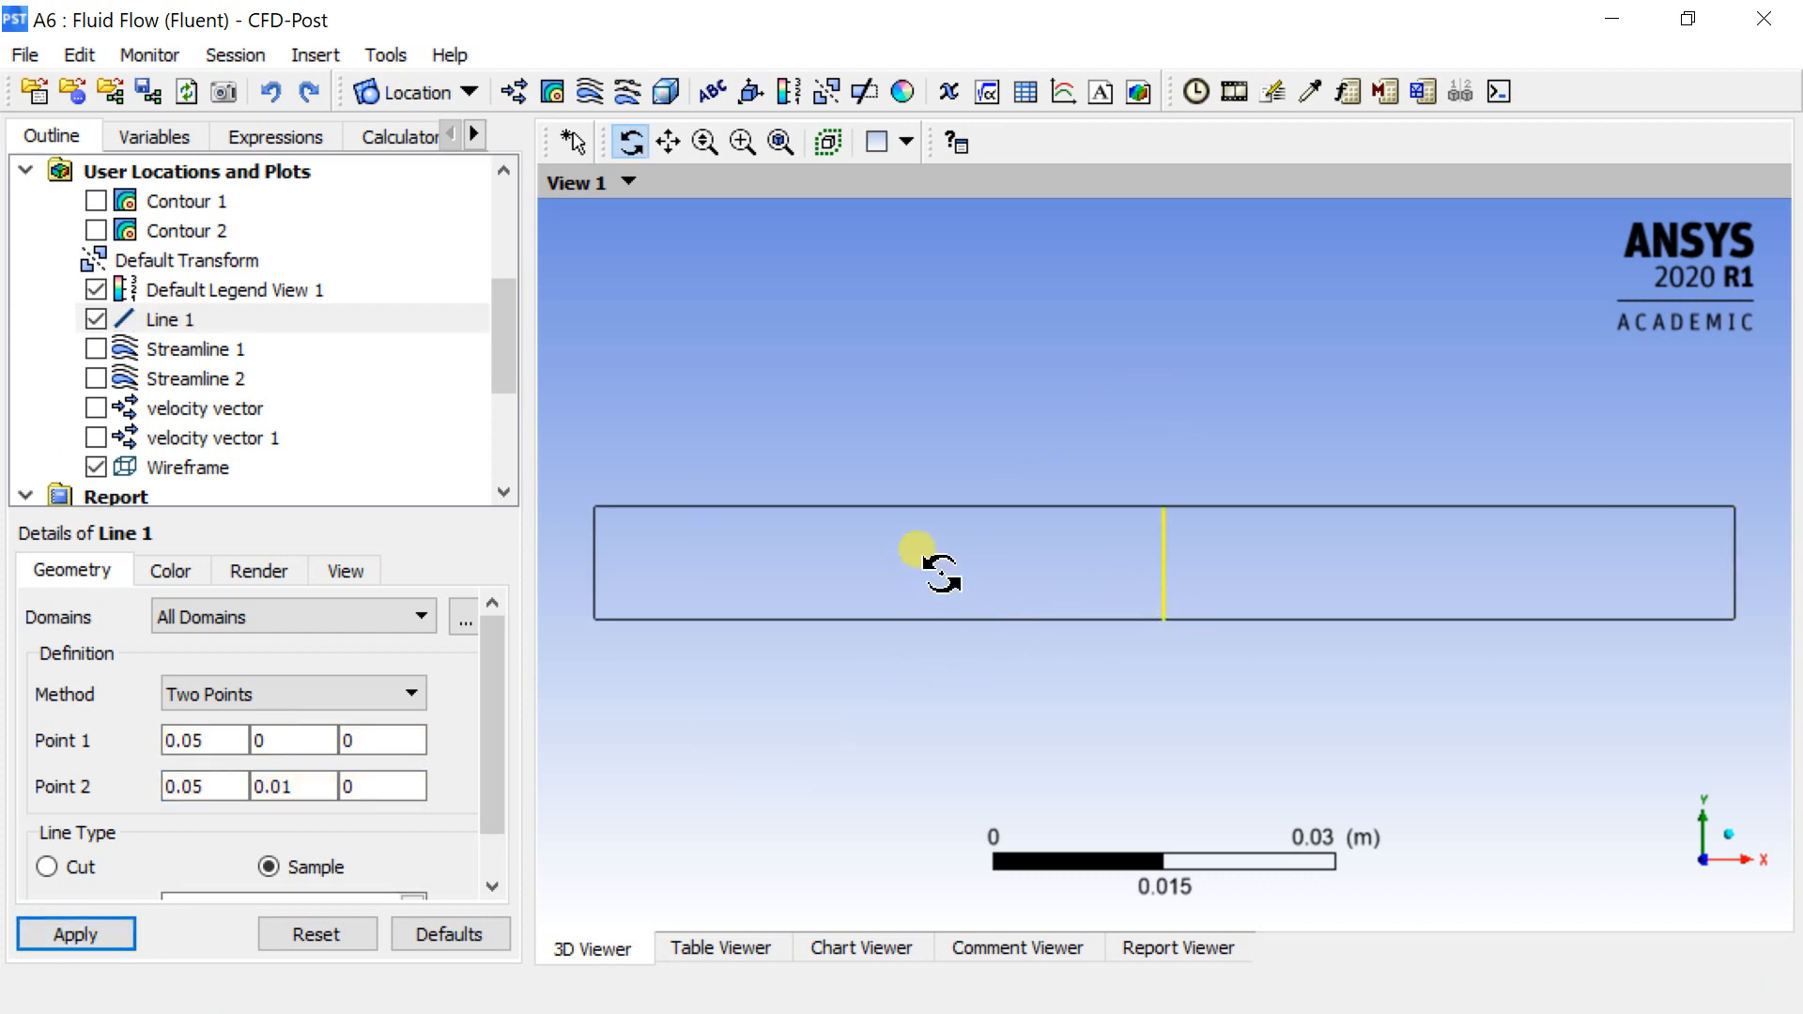
pyautogui.click(668, 143)
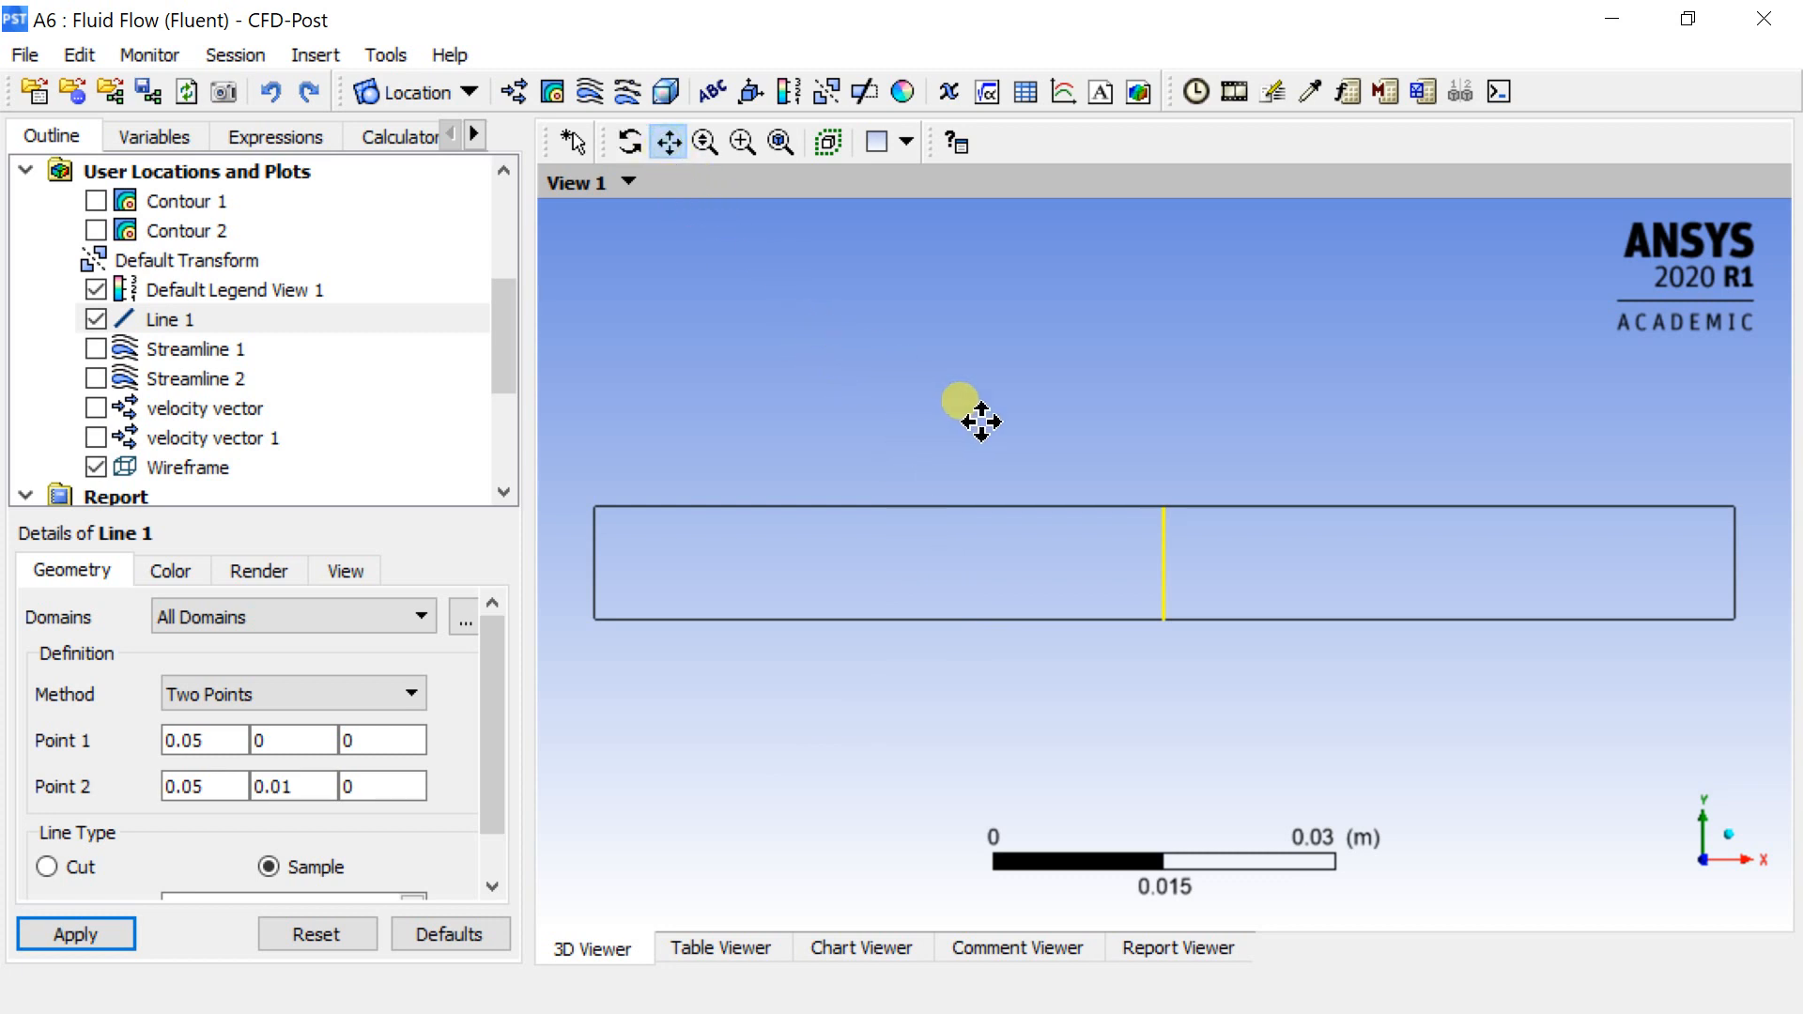
# Insert a chart named Chart 1 and set Line 1 as the location of data series Series 1.
pyautogui.click(1063, 92)
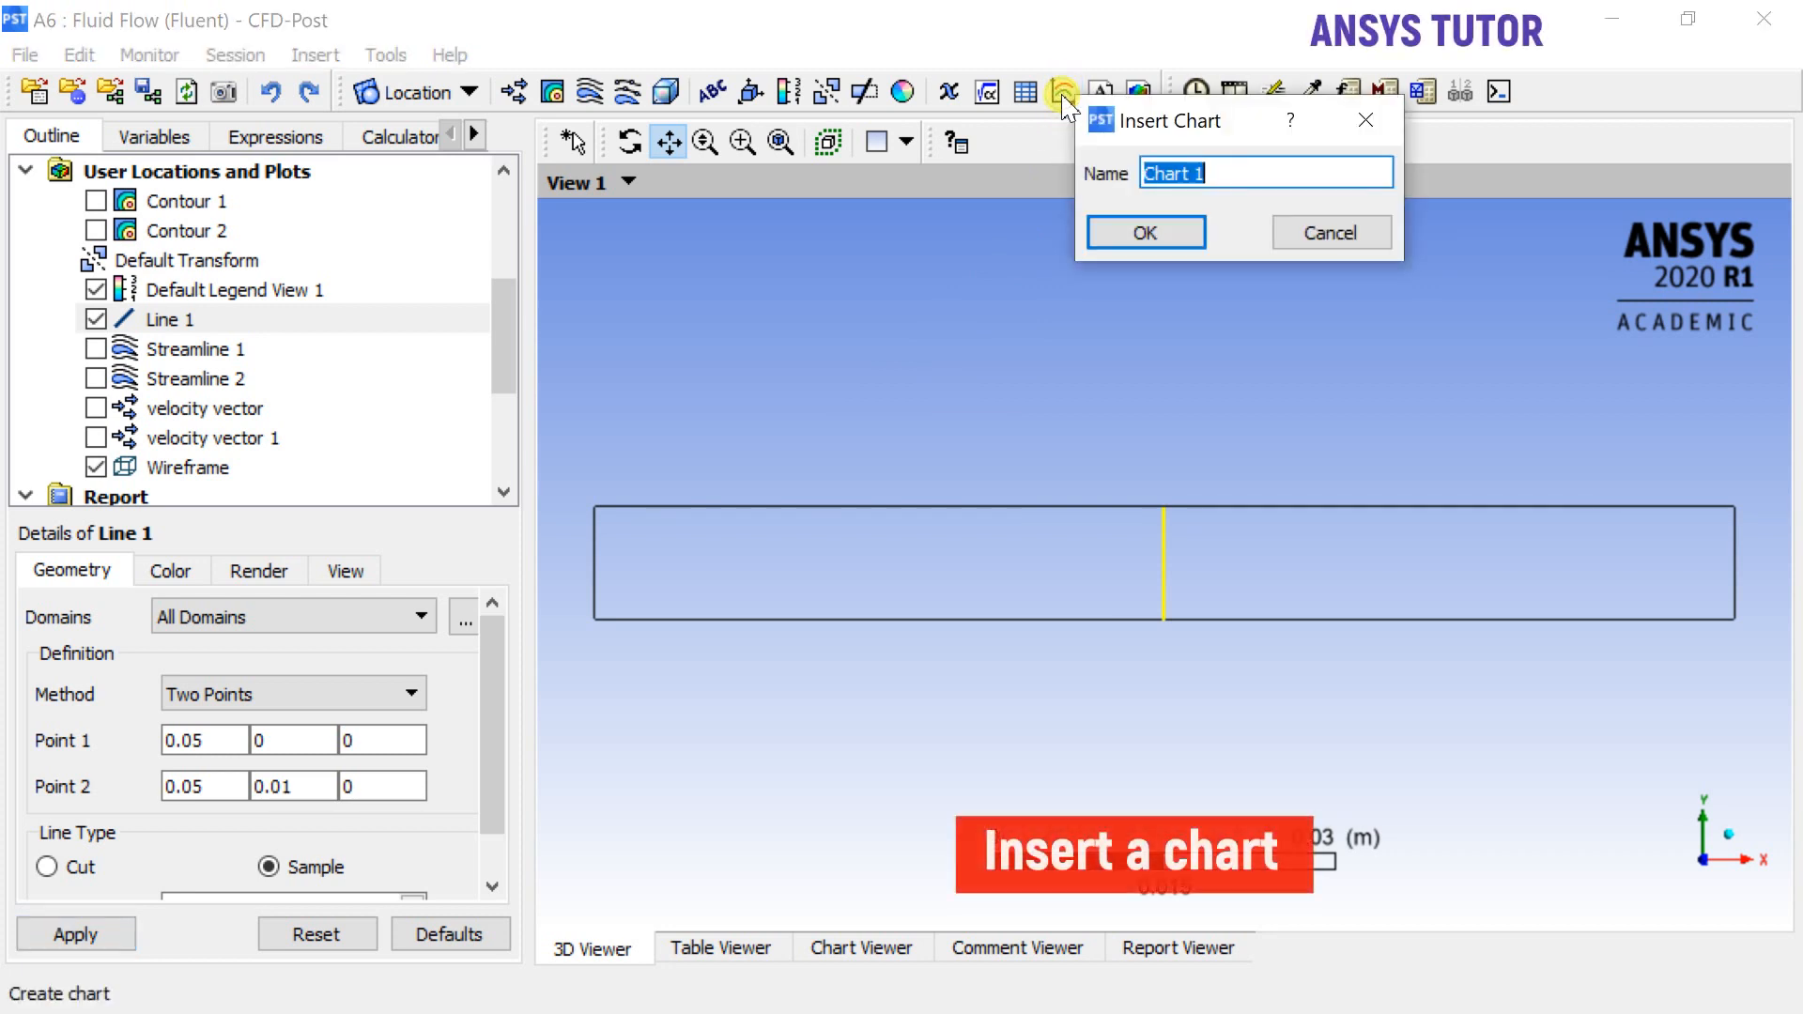
pyautogui.click(1142, 231)
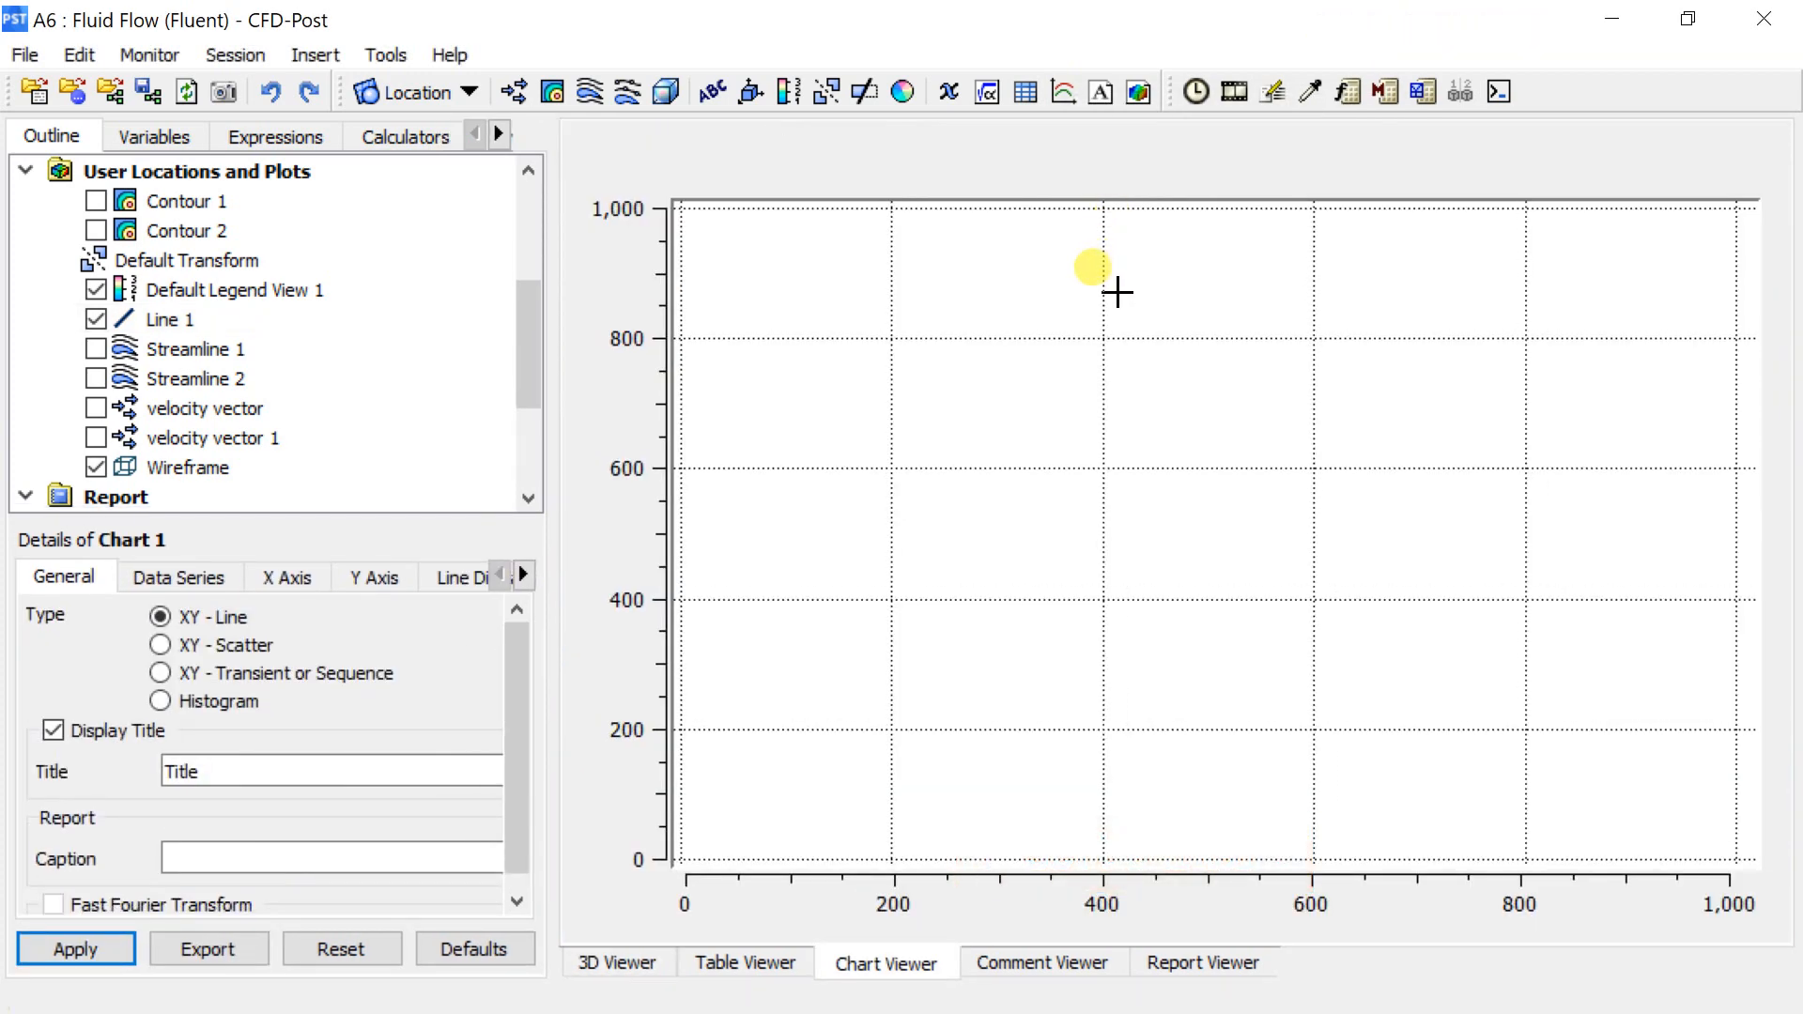
pyautogui.click(195, 591)
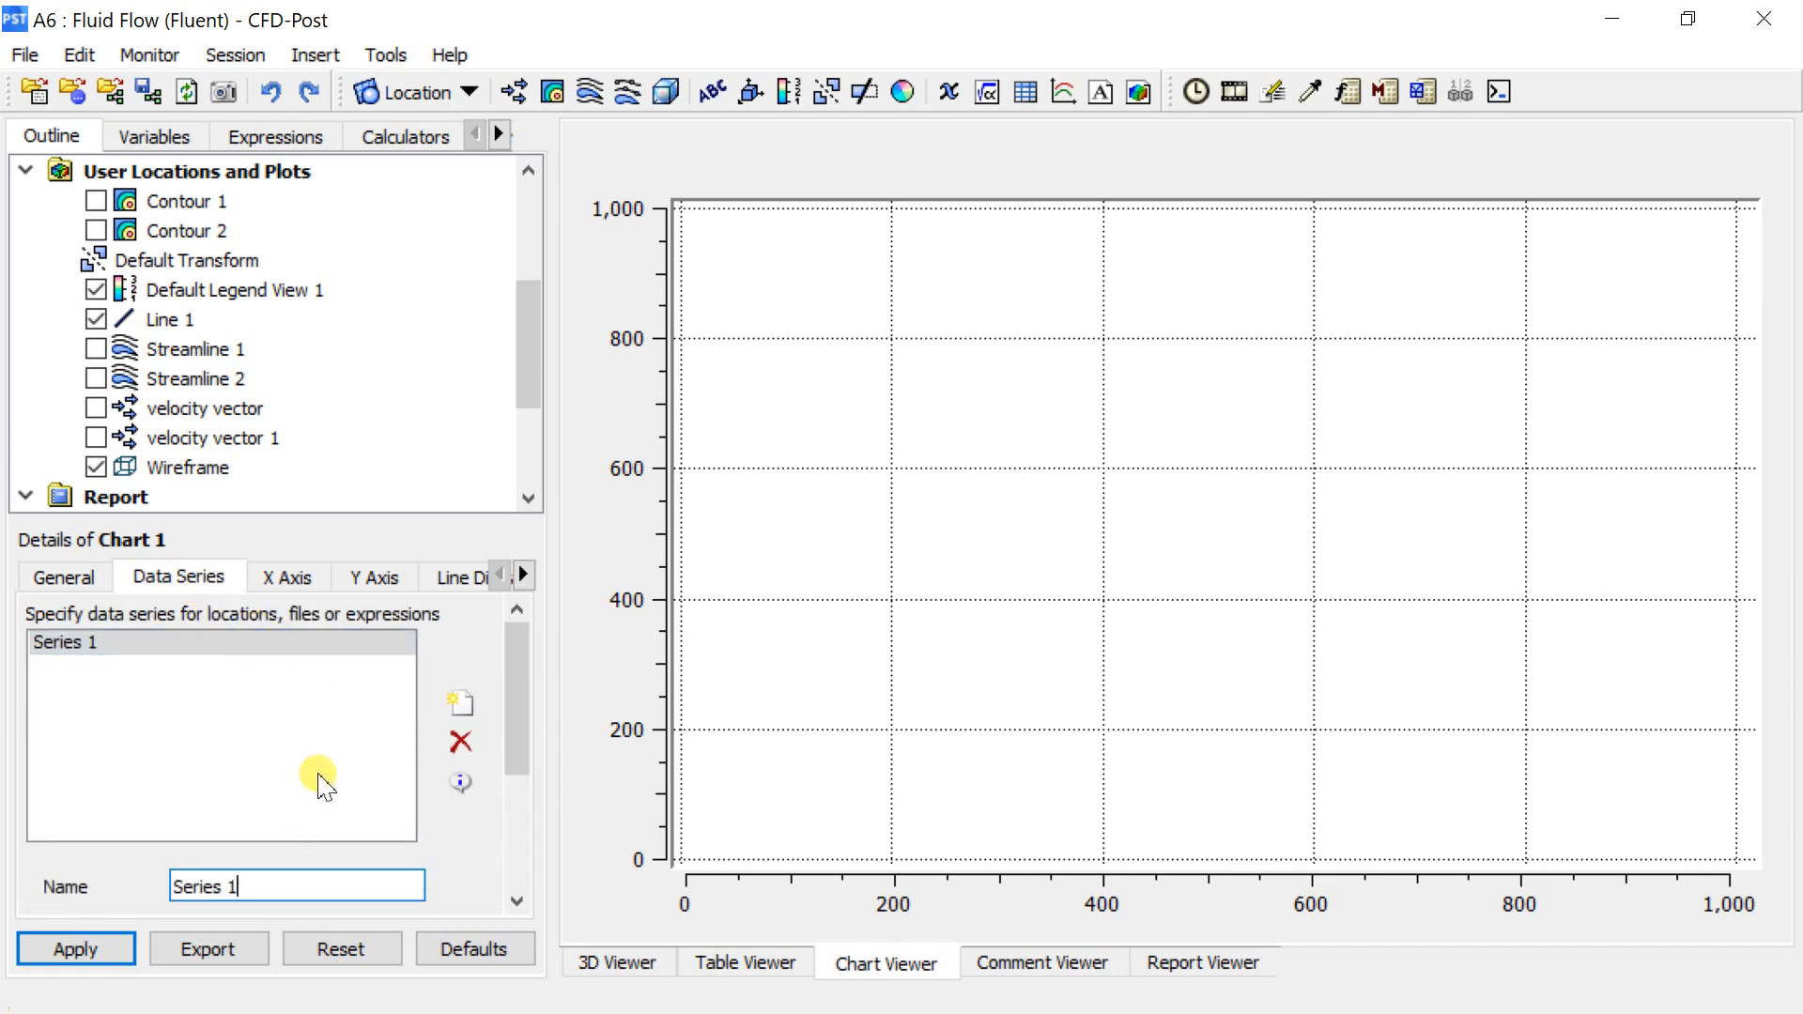
pyautogui.scroll(-1, 320, 784)
pyautogui.scroll(-1, 315, 787)
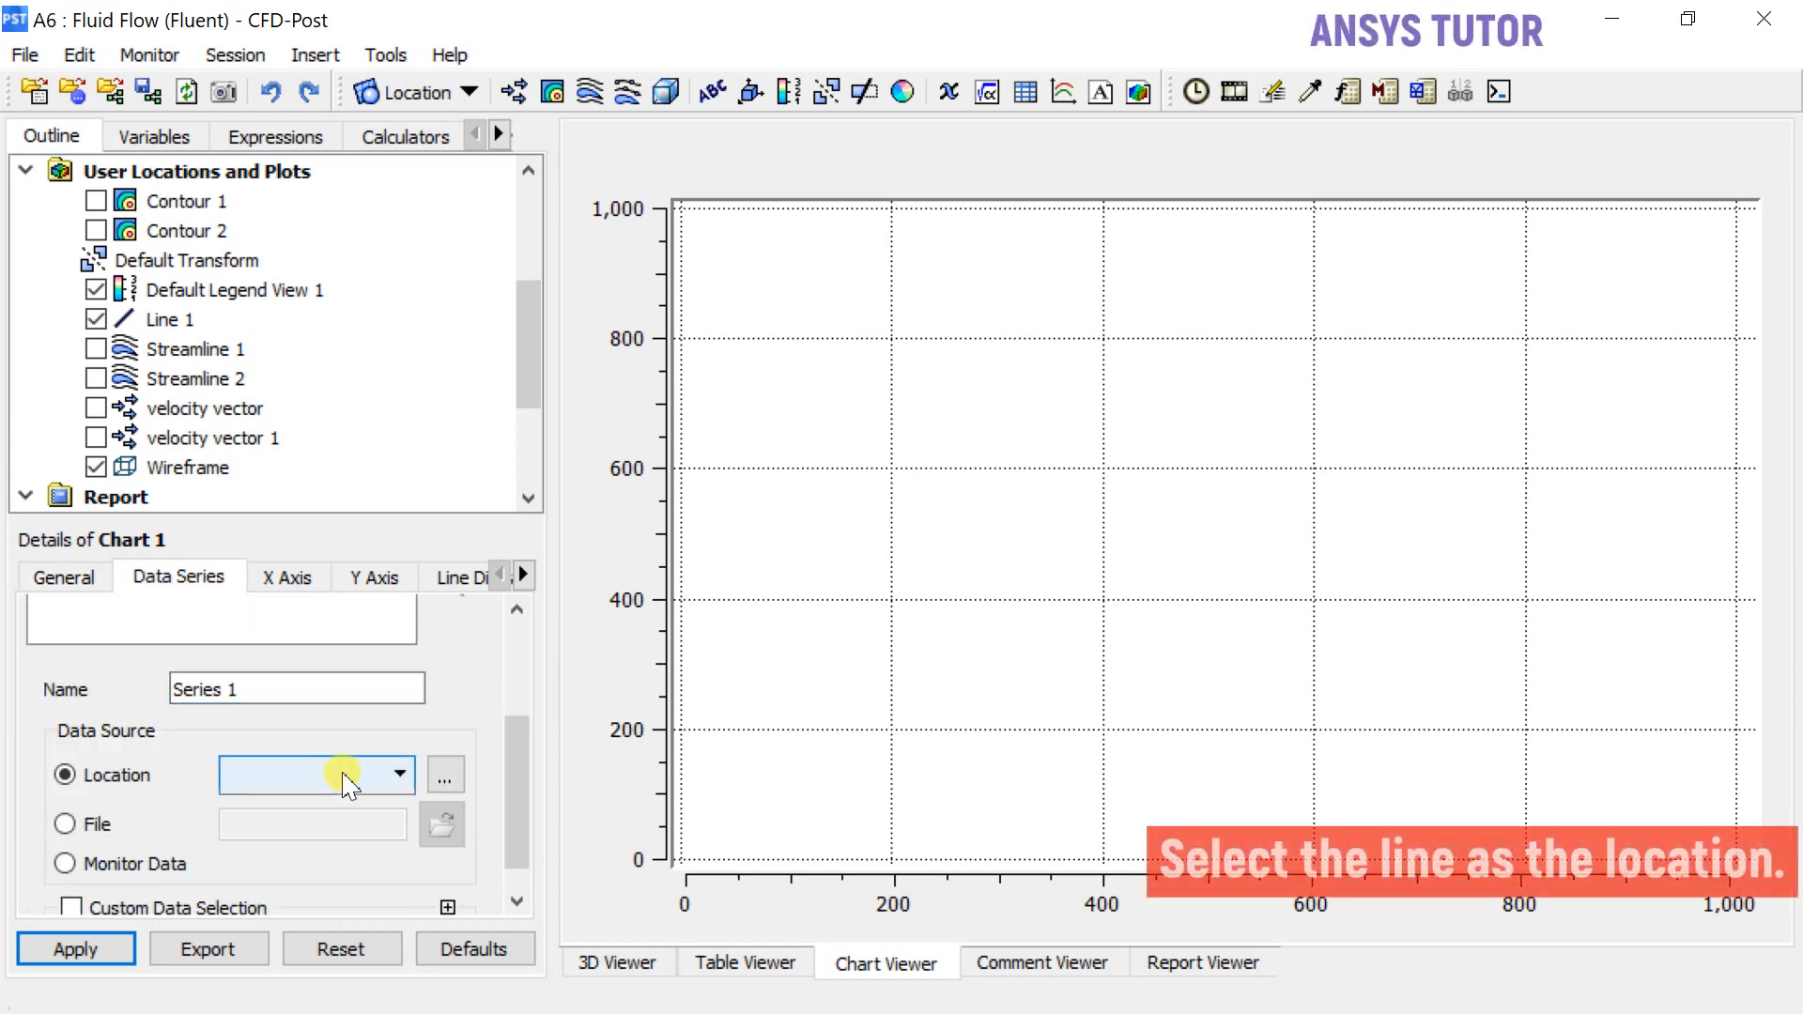
pyautogui.click(343, 782)
pyautogui.click(322, 801)
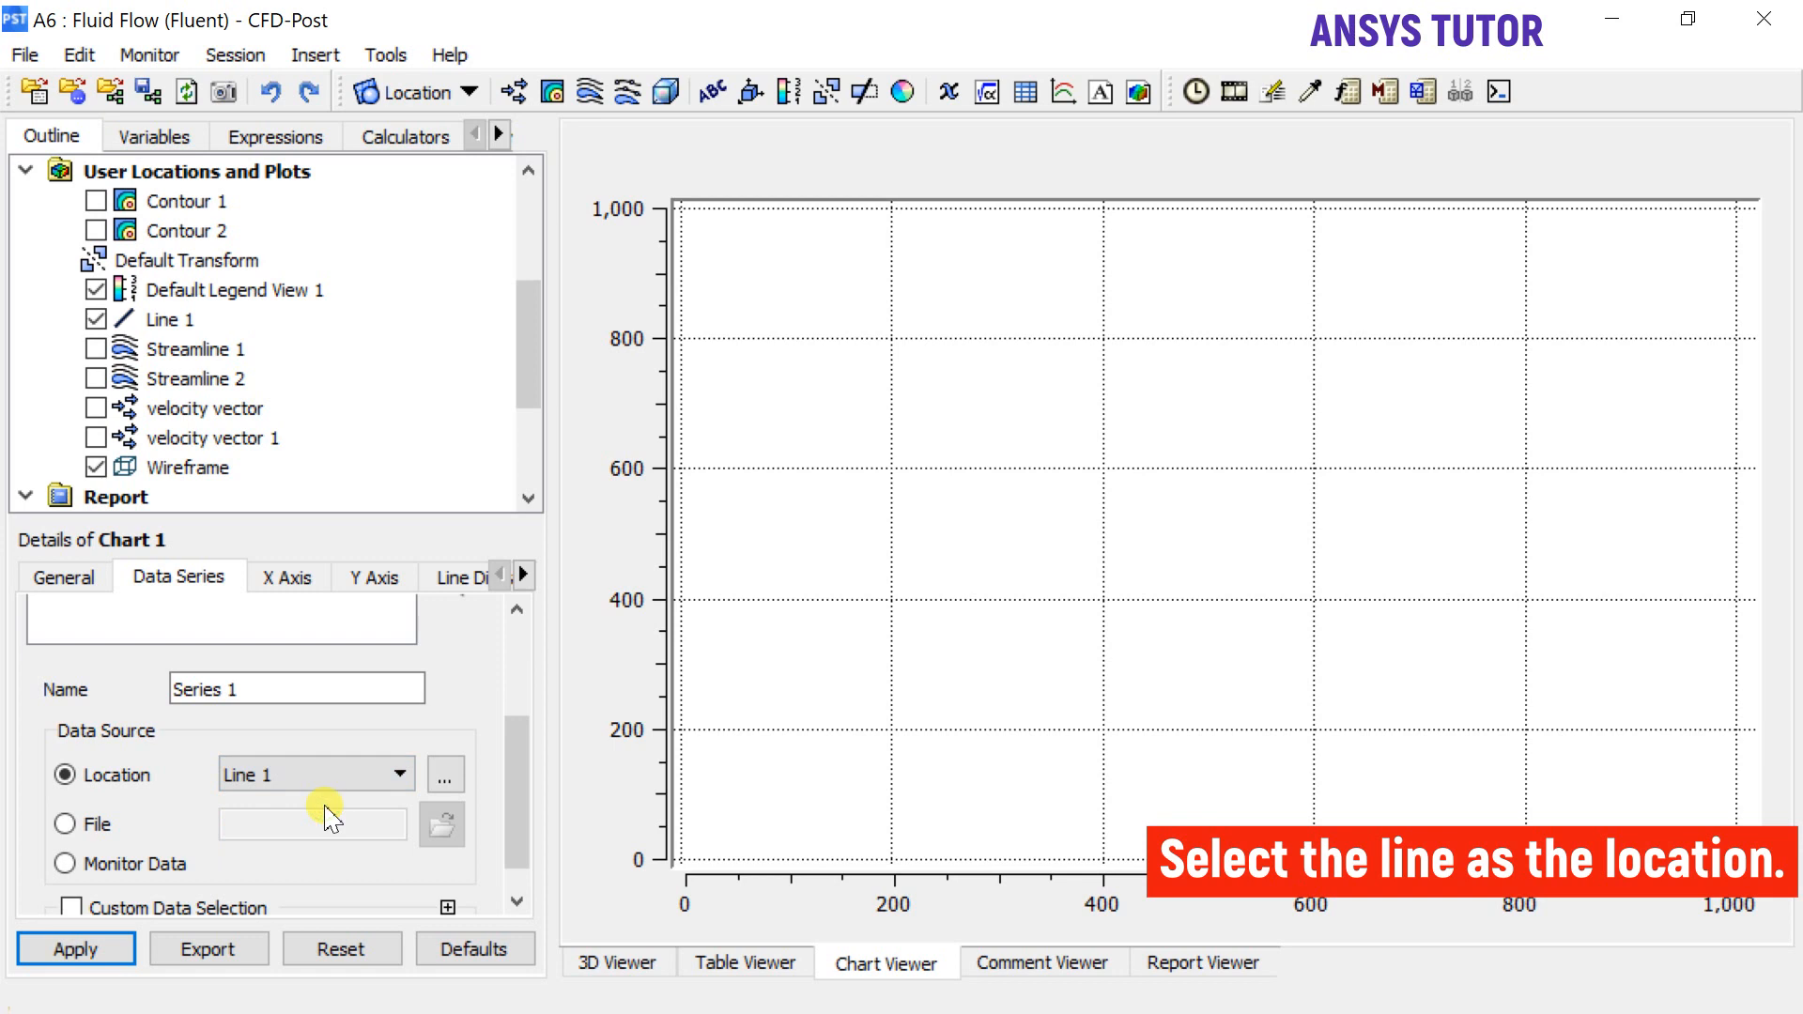
# Set the X-axis variable of Chart 1 to X.
pyautogui.click(296, 584)
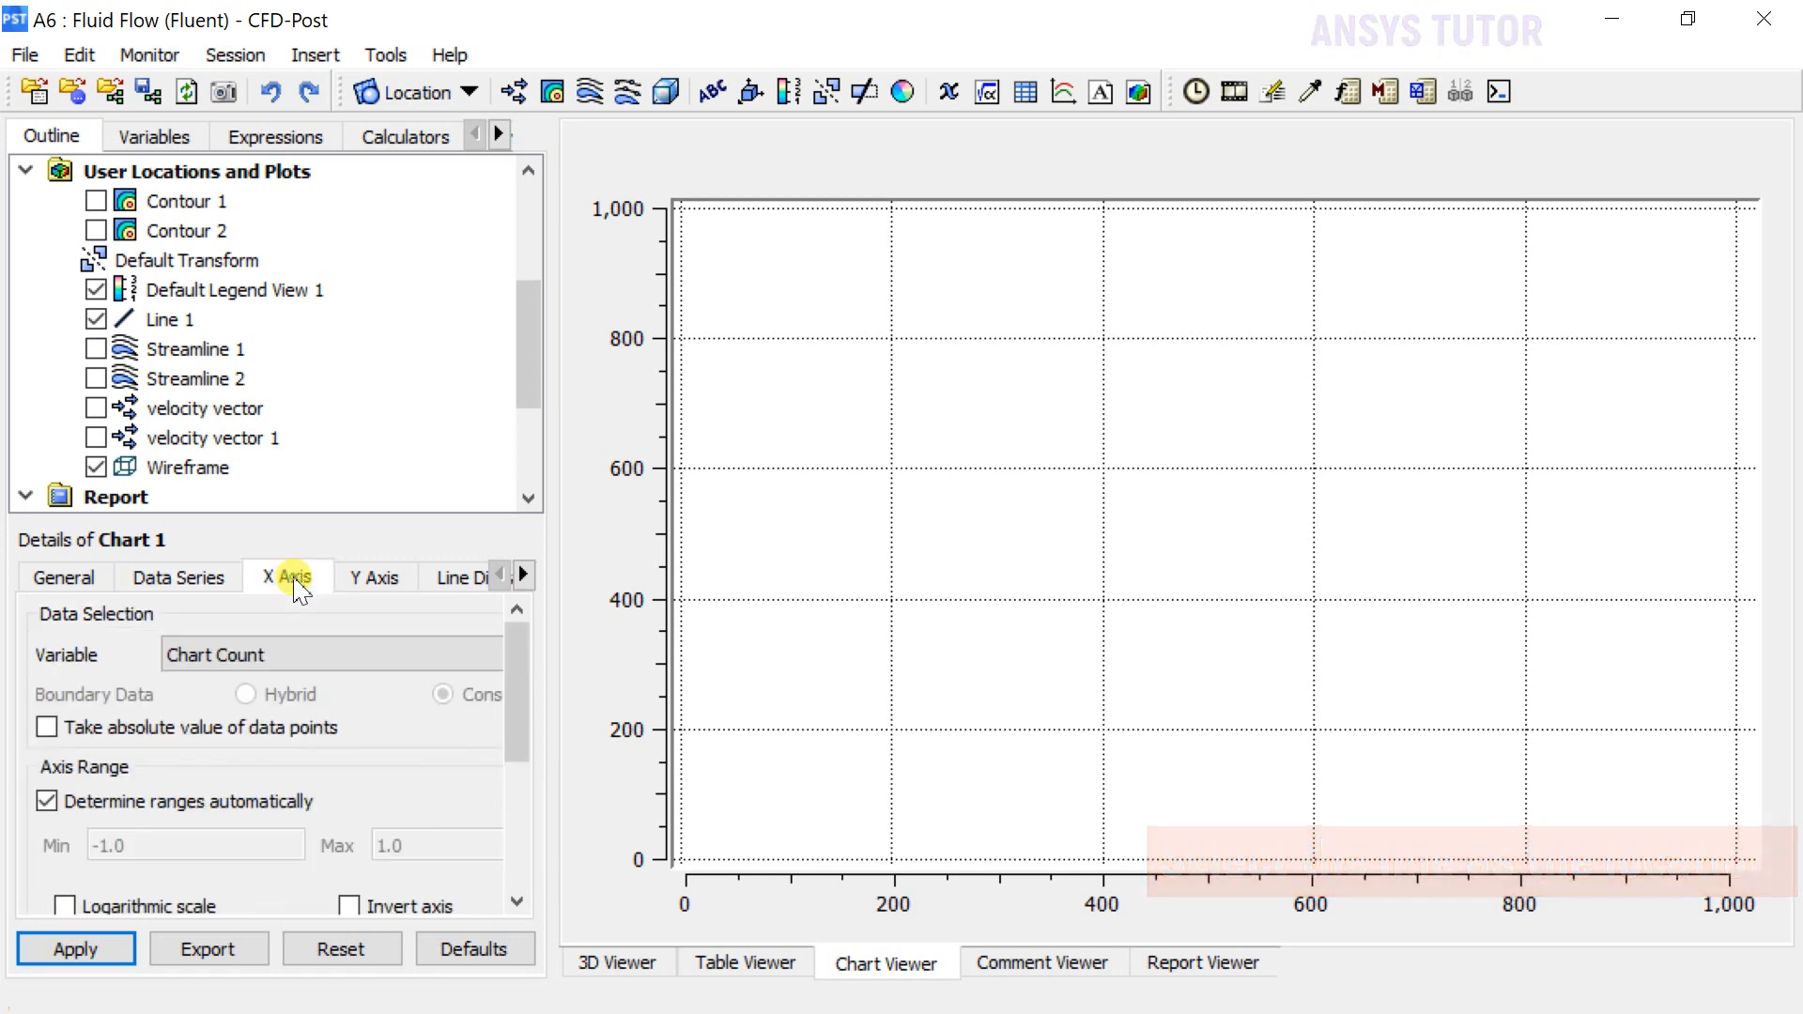
pyautogui.click(305, 655)
pyautogui.scroll(-3, 301, 792)
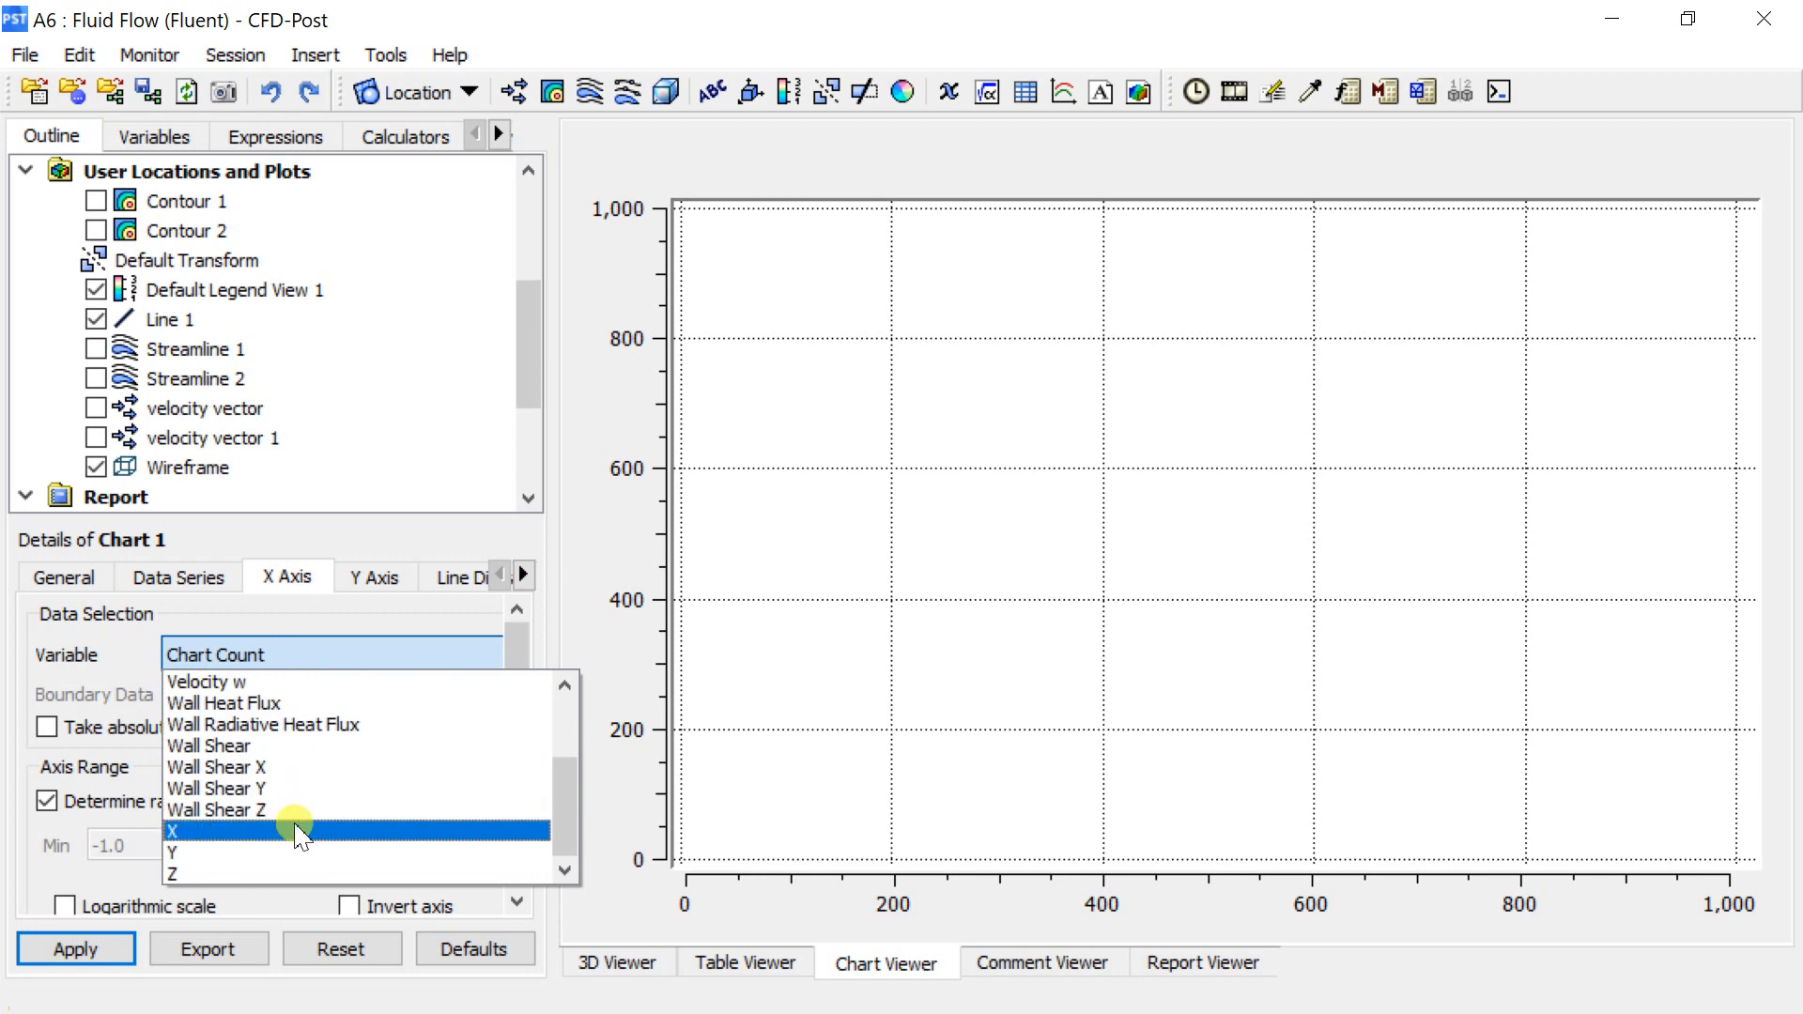
pyautogui.click(301, 832)
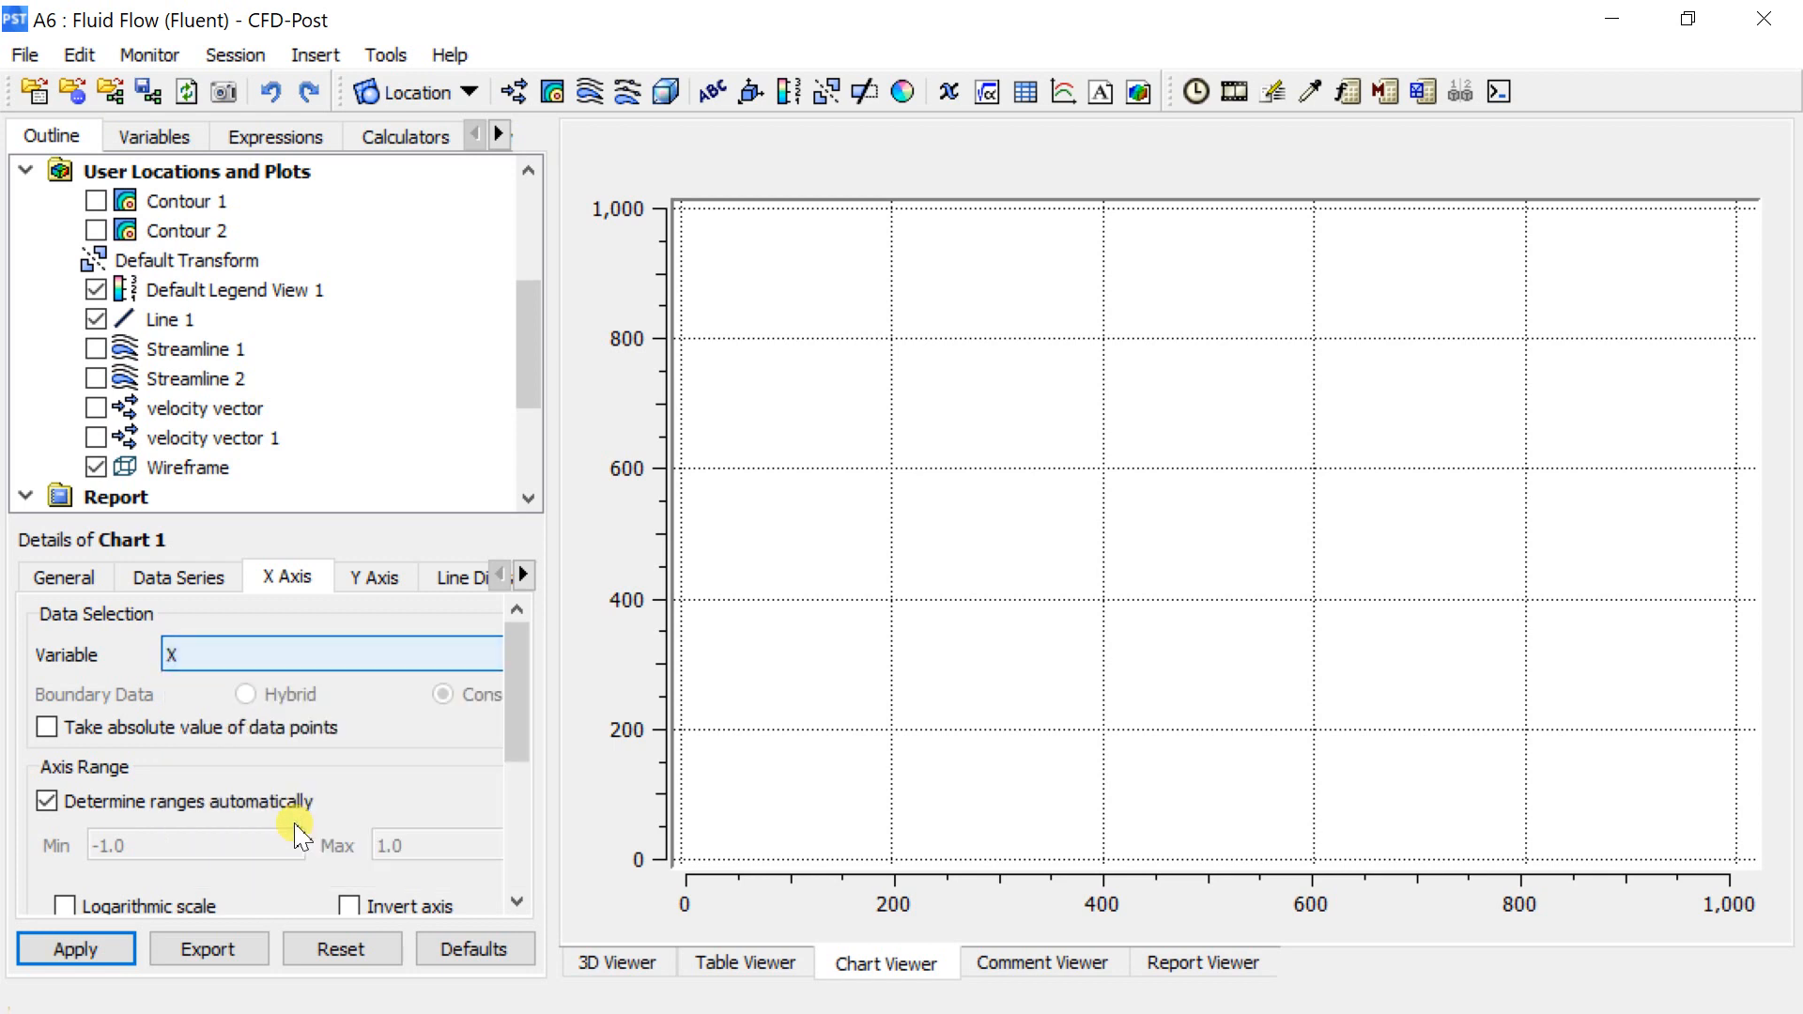
# Set the Y-axis variable of Chart 1 to Velocity and generate the chart.
pyautogui.click(380, 577)
pyautogui.click(356, 651)
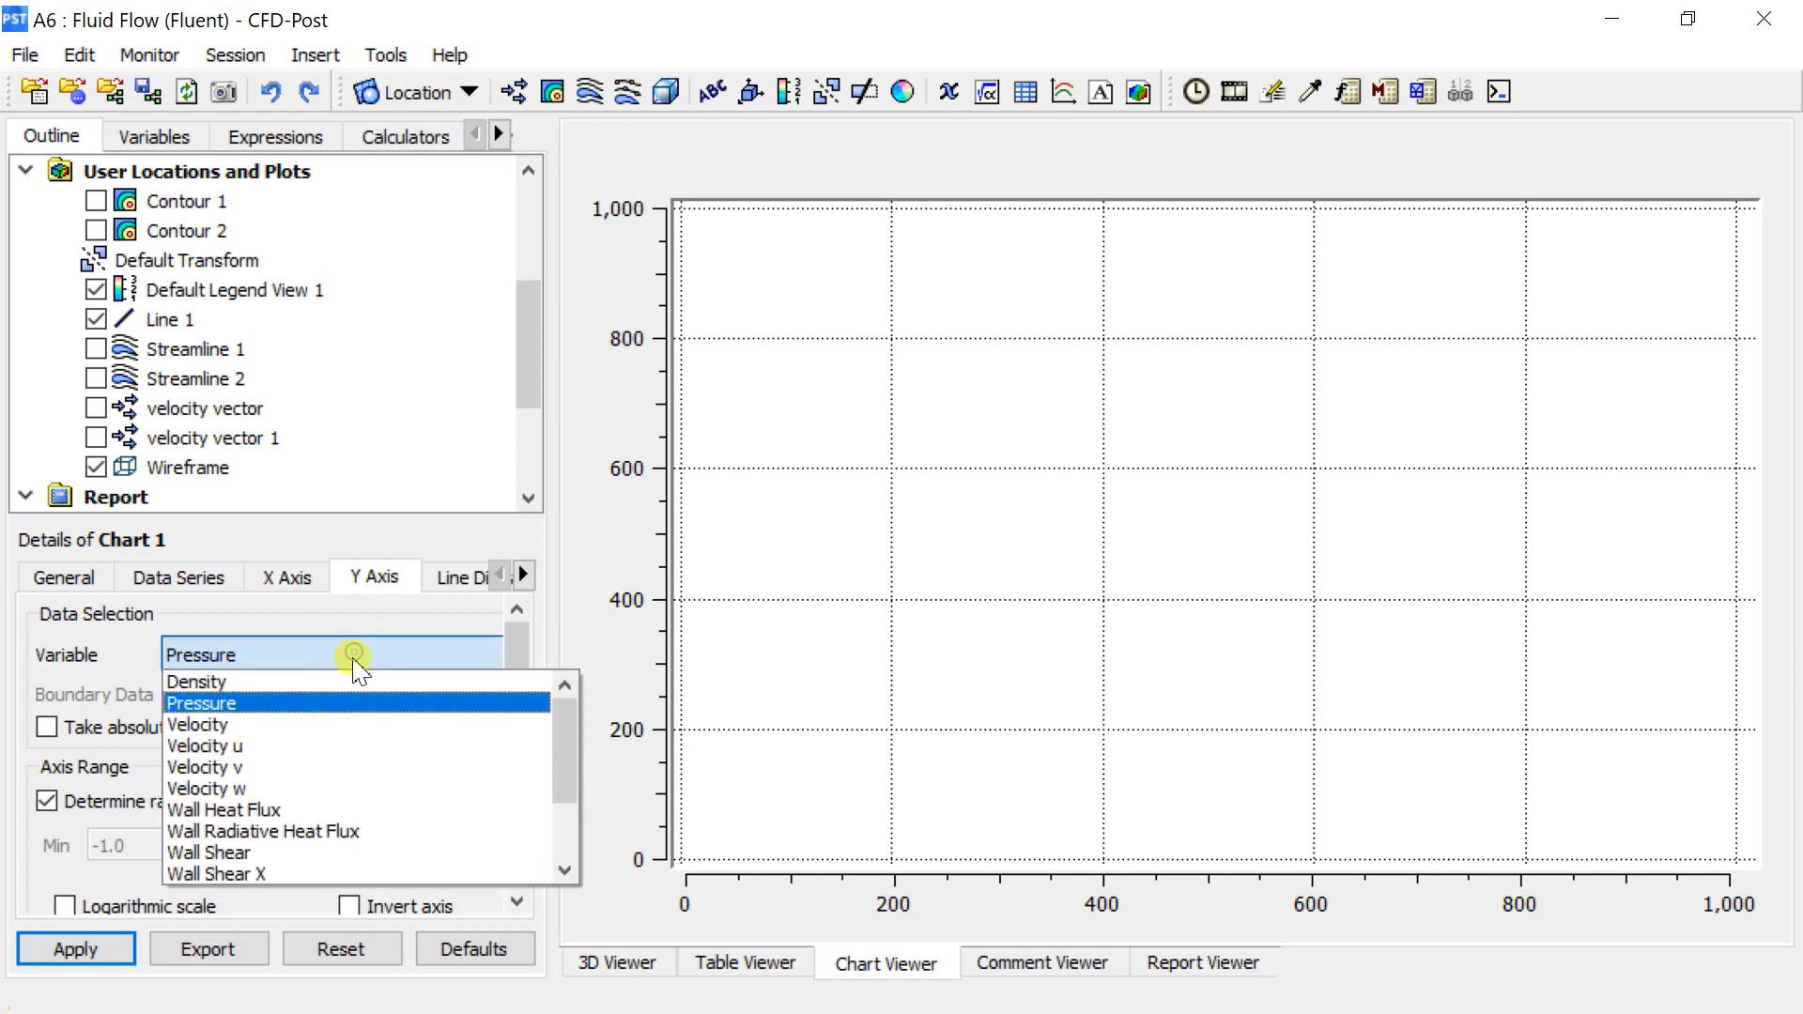
pyautogui.click(285, 725)
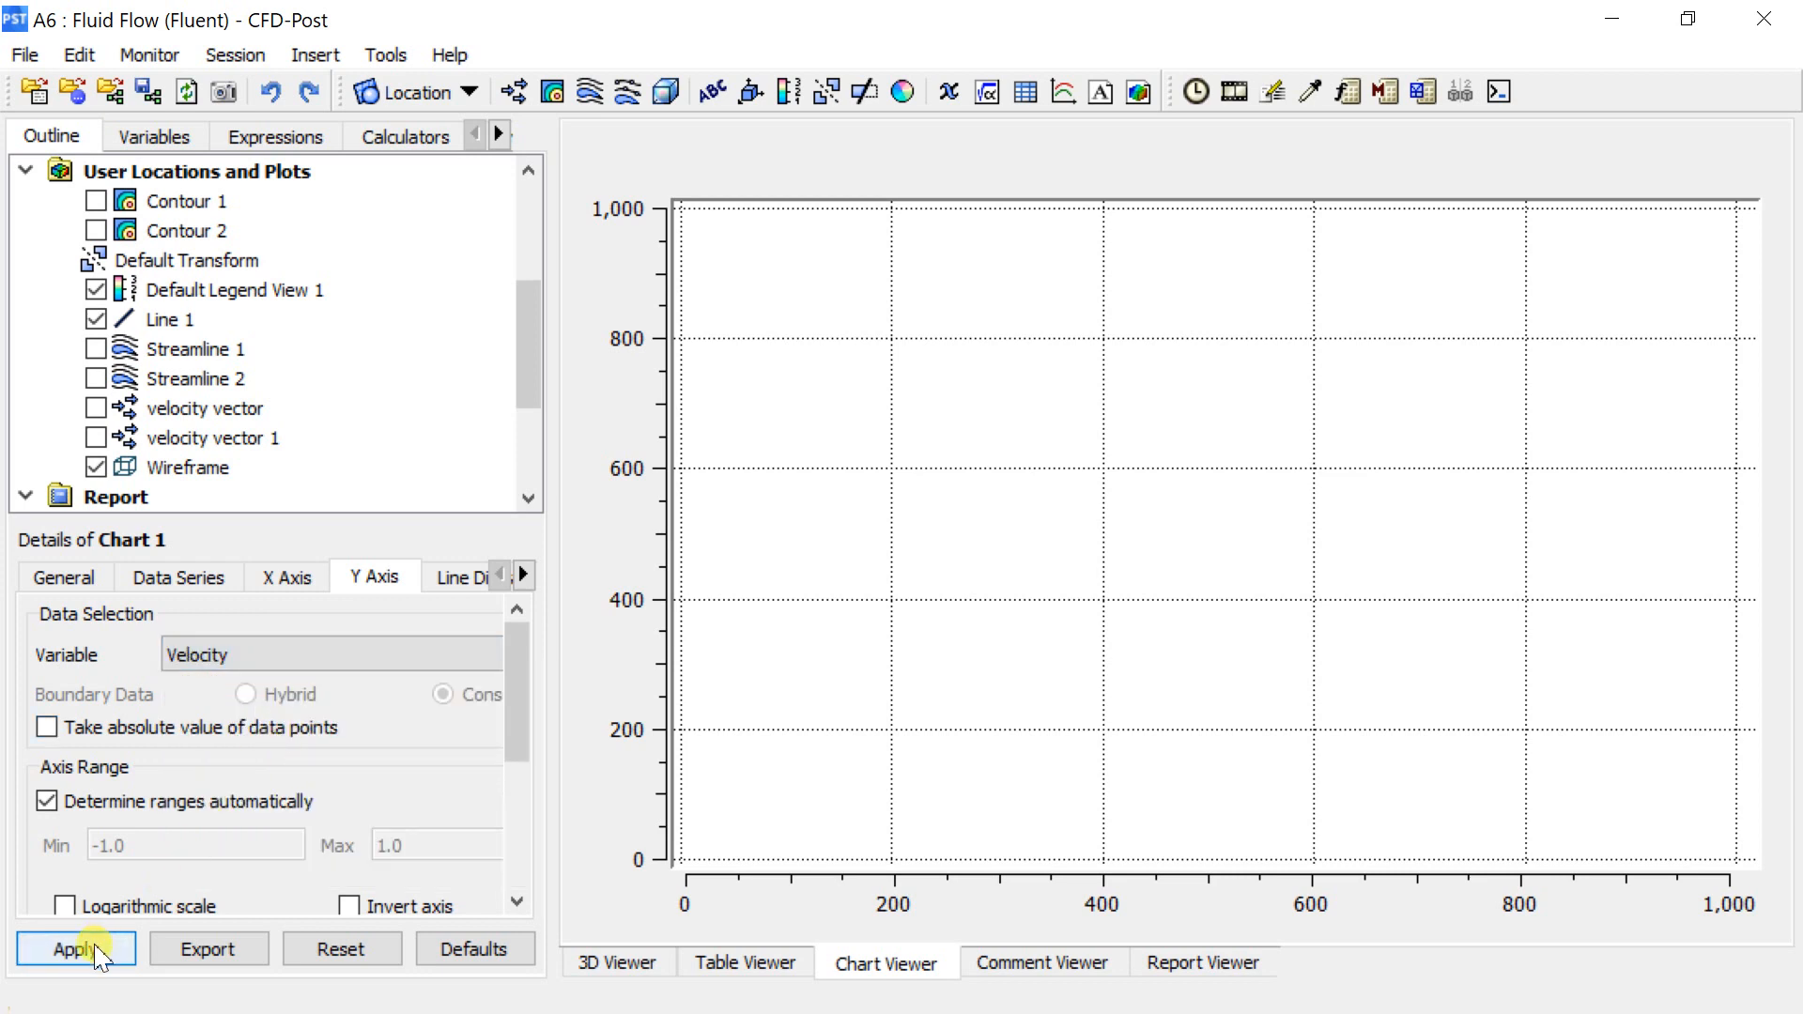
pyautogui.click(95, 949)
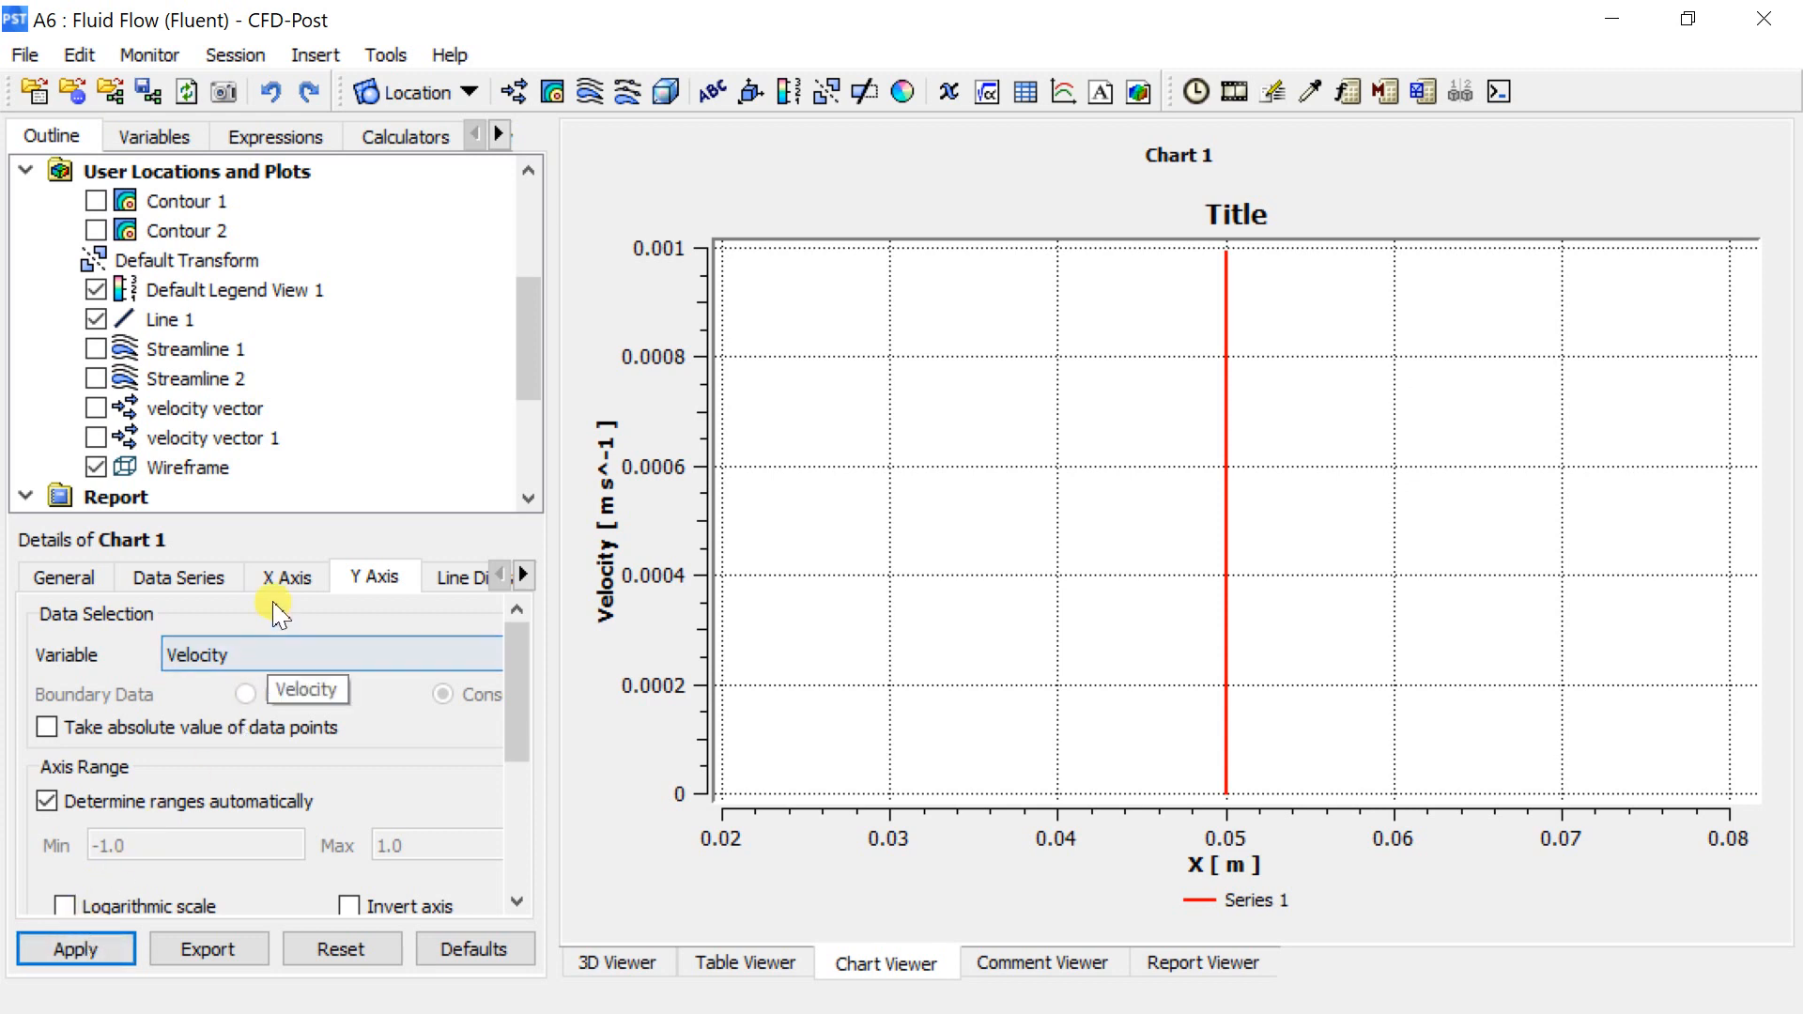
# Change the X-axis variable of Chart 1 to Y and update the chart to plot the radial velocity variation.
pyautogui.click(291, 579)
pyautogui.click(263, 669)
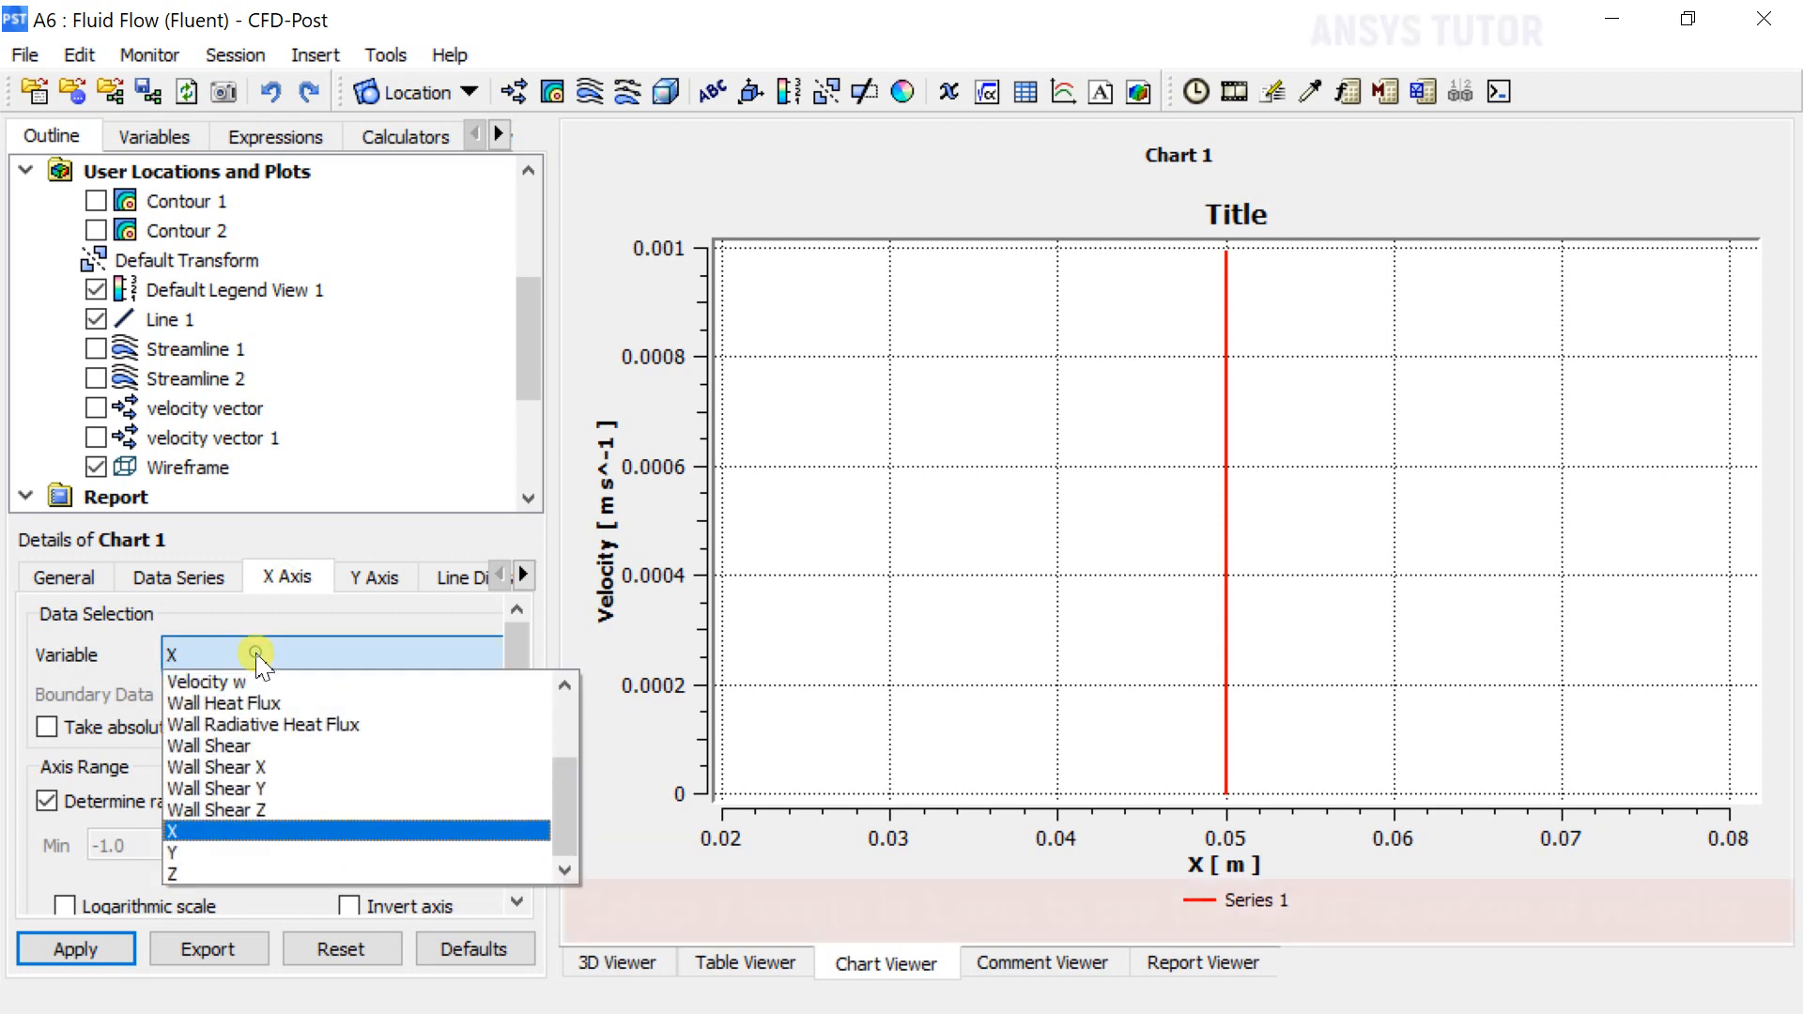
pyautogui.click(188, 850)
pyautogui.click(77, 949)
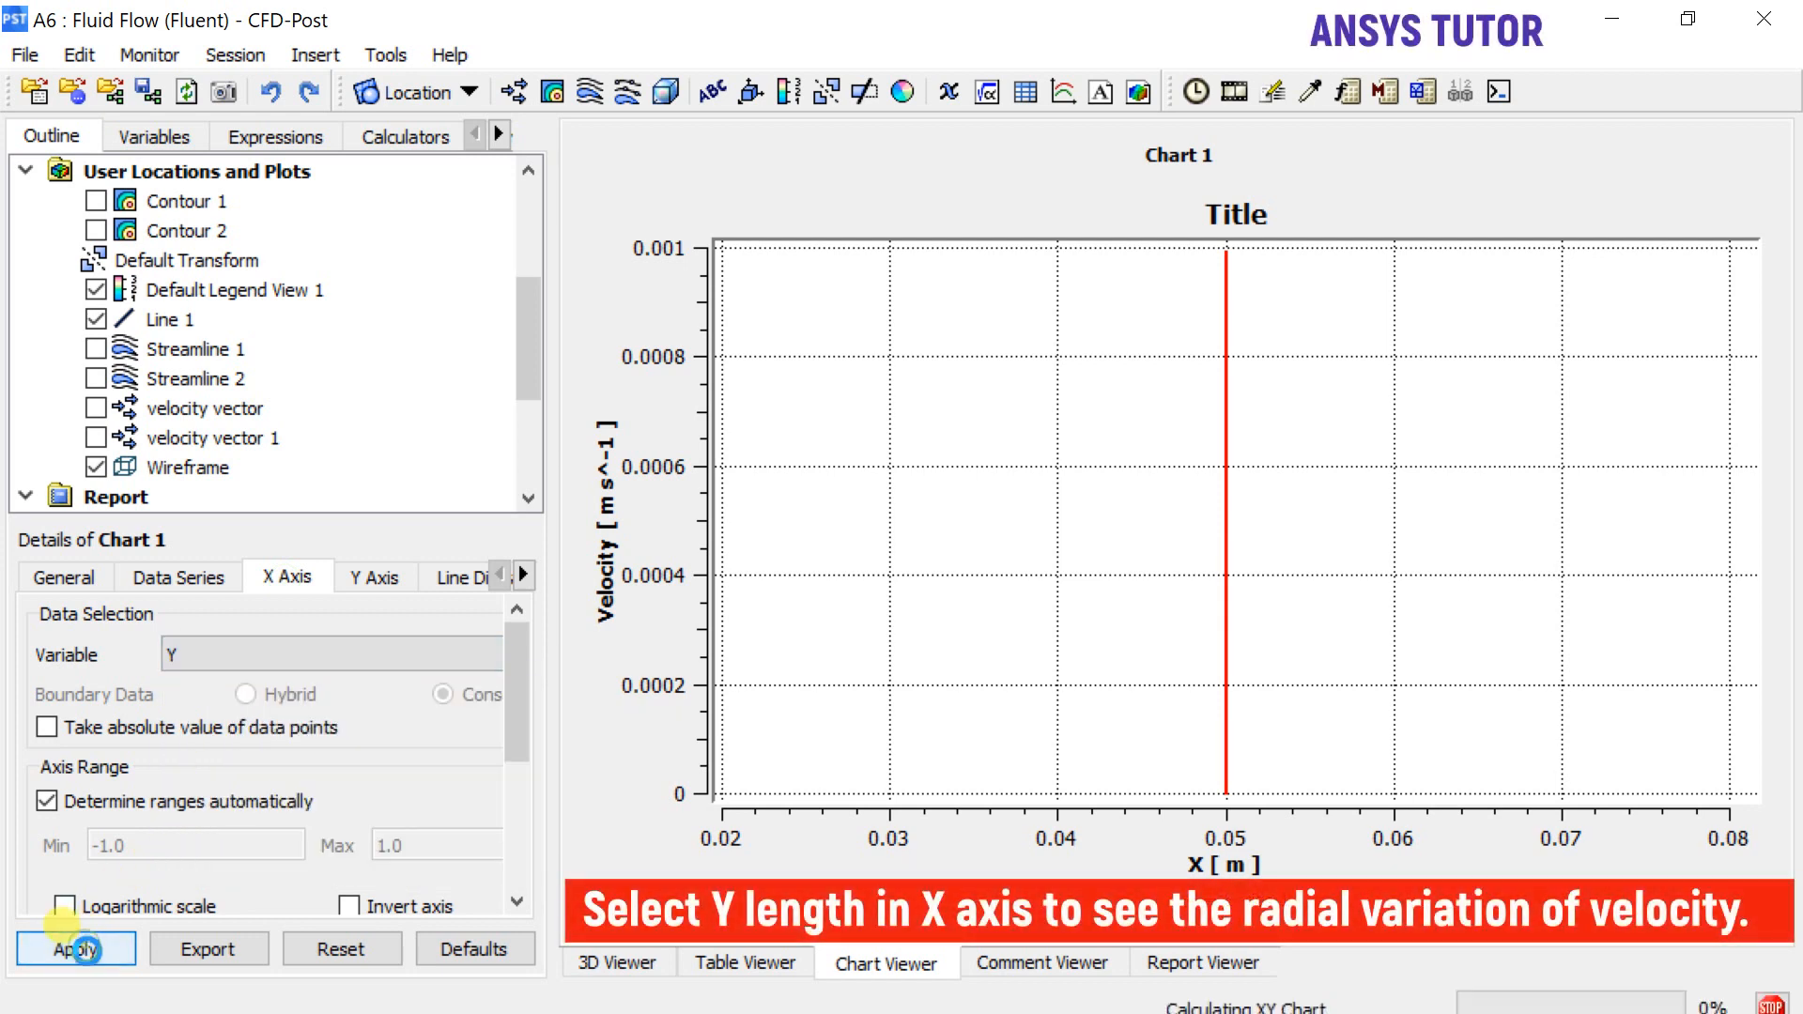